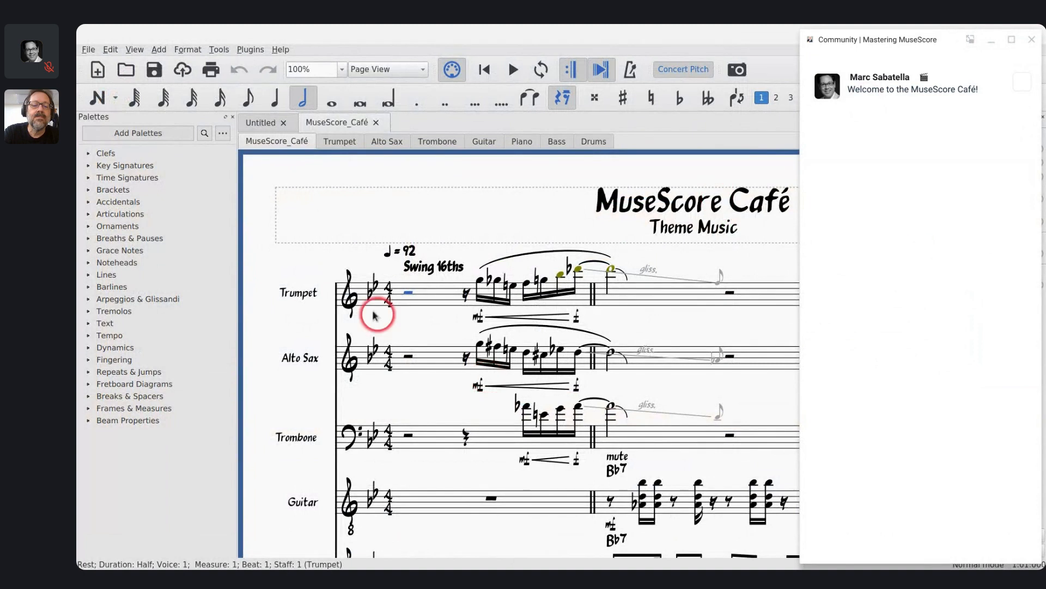
Step: Play back the MuseScore Café theme score from its first measure and stop at the end
{"action": "left_click", "coordinate": [351, 292]}
{"action": "key", "text": "space"}
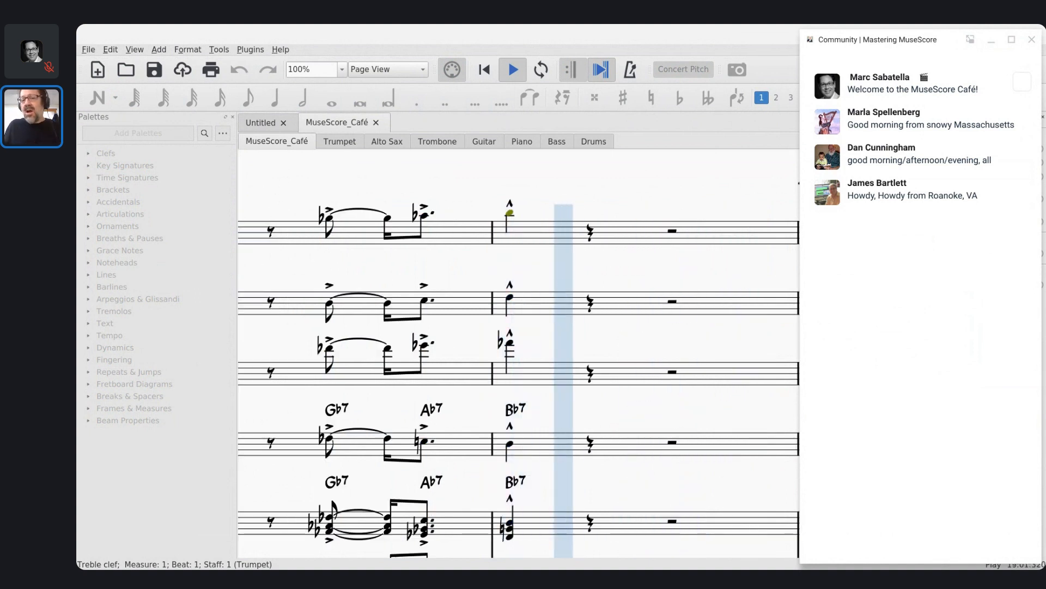
{"action": "key", "text": "space"}
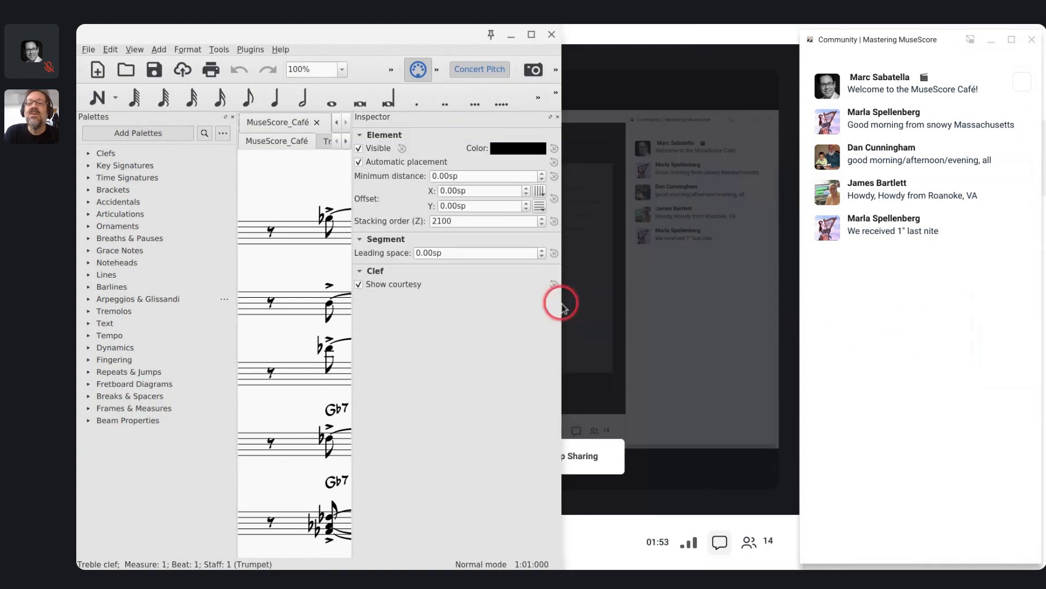
Step: Widen the score window to the edge of the chat window and place the All Dudes.pdf viewer over its palette side
{"action": "left_click_drag", "start_coordinate": [562, 299], "coordinate": [795, 306]}
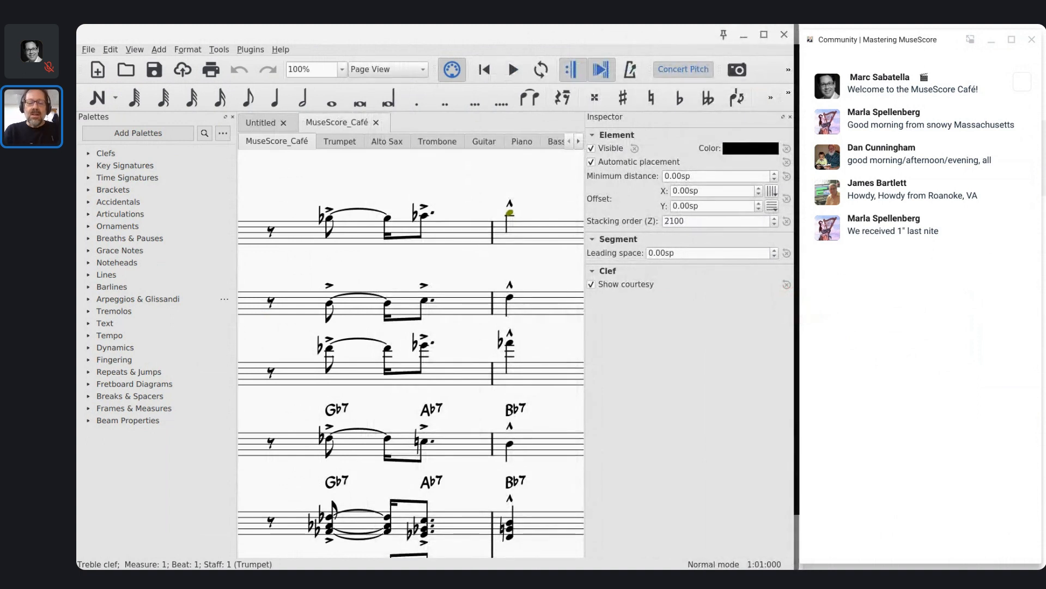
{"action": "key", "text": "alt+Tab"}
{"action": "key", "text": "alt+Tab"}
{"action": "key", "text": "alt+Tab"}
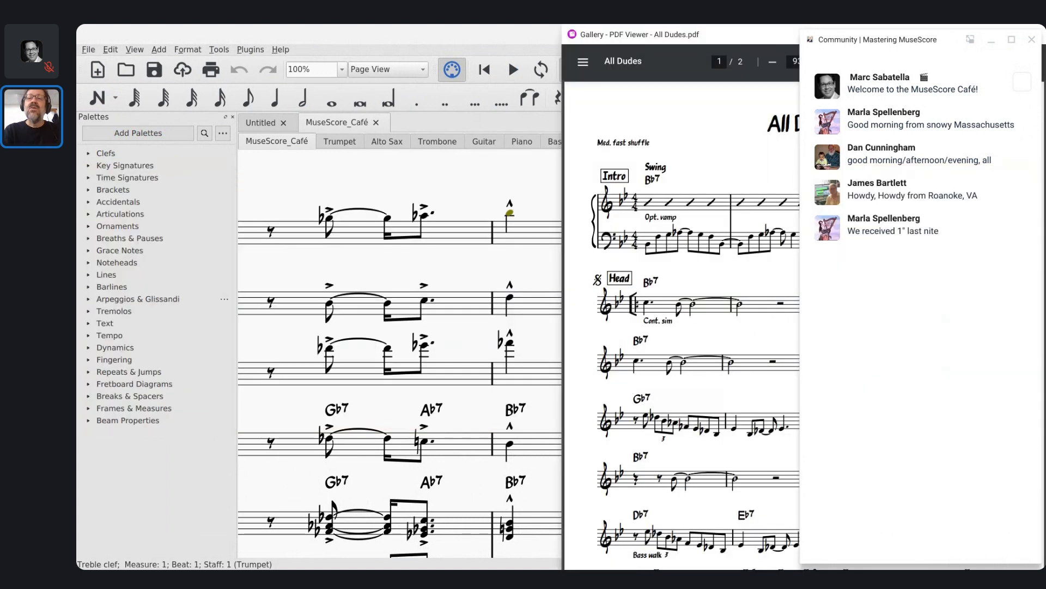
{"action": "left_click", "coordinate": [755, 51]}
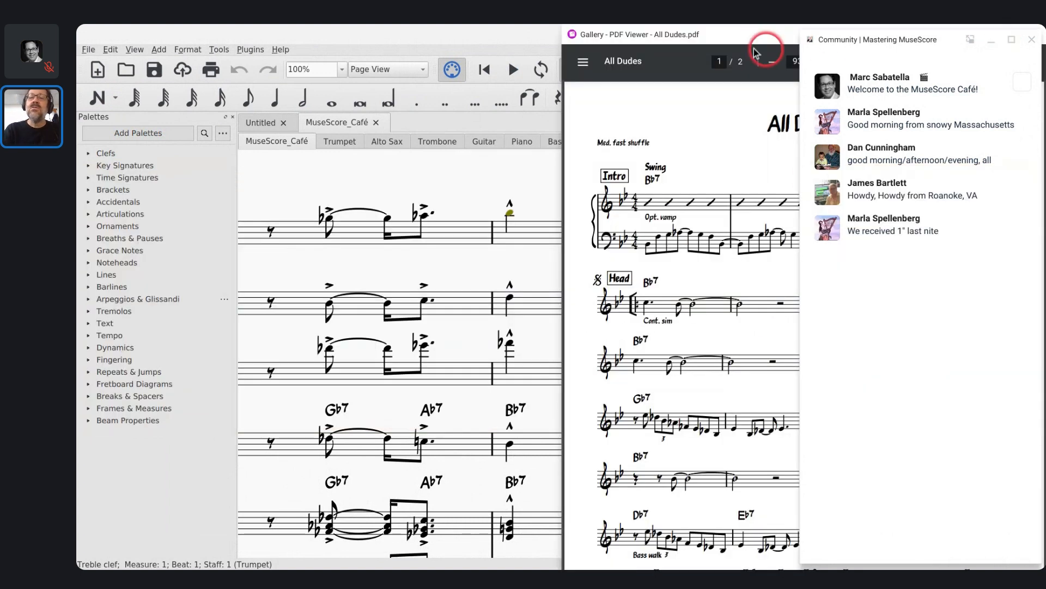
{"action": "double_click", "coordinate": [741, 41]}
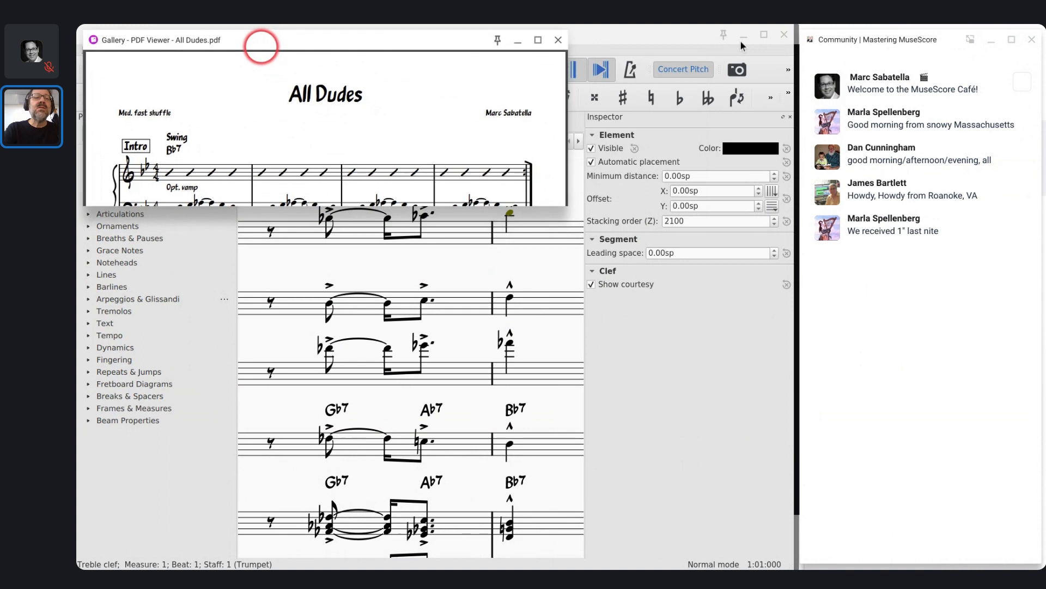
{"action": "left_click_drag", "start_coordinate": [261, 46], "coordinate": [254, 41]}
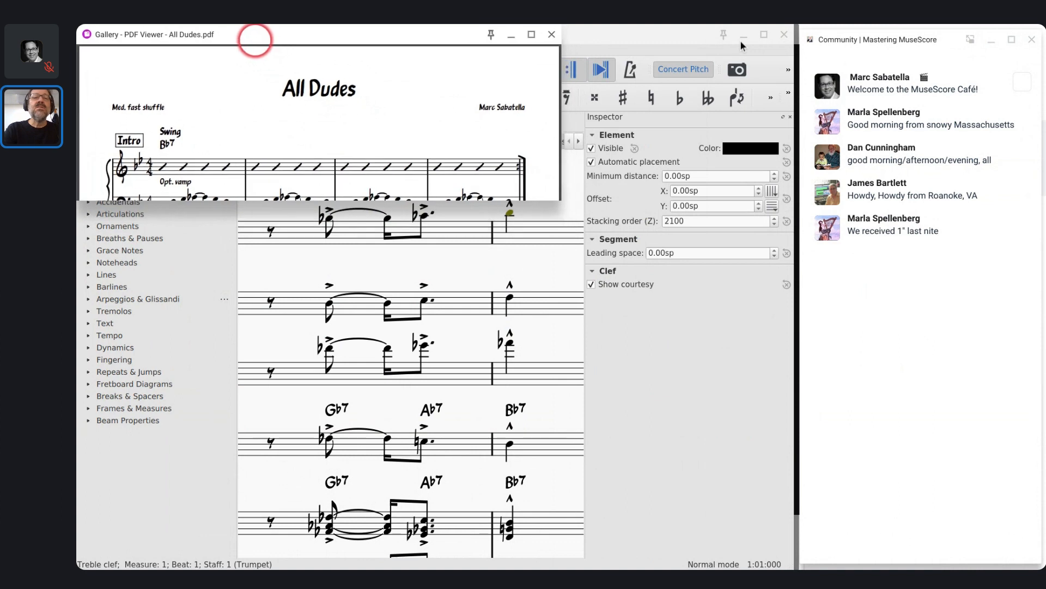
{"action": "left_click", "coordinate": [497, 37]}
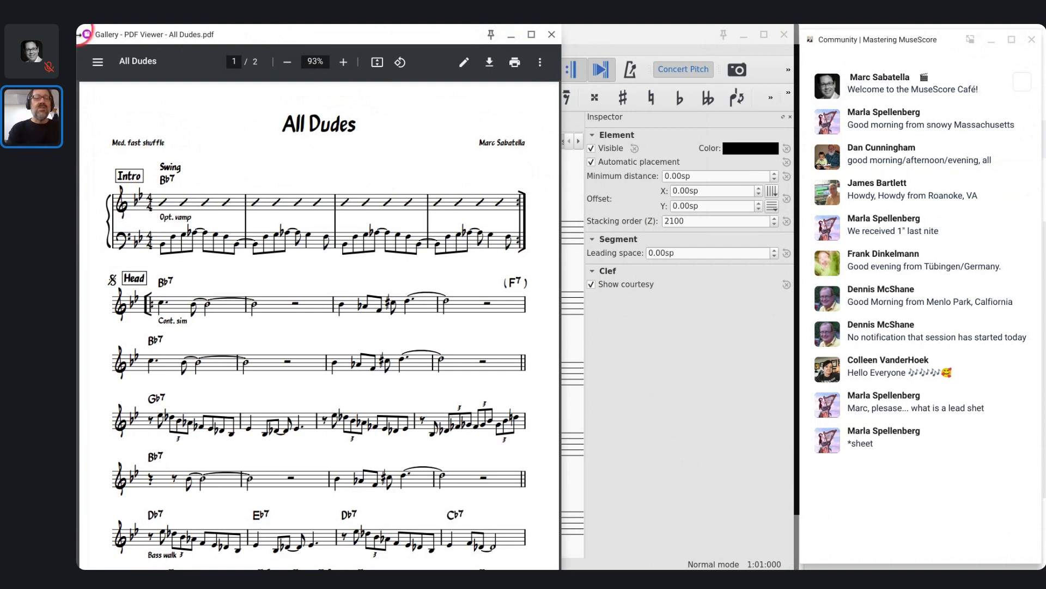
Step: Close the app with the red notification badge from the shelf
{"action": "left_click", "coordinate": [161, 180]}
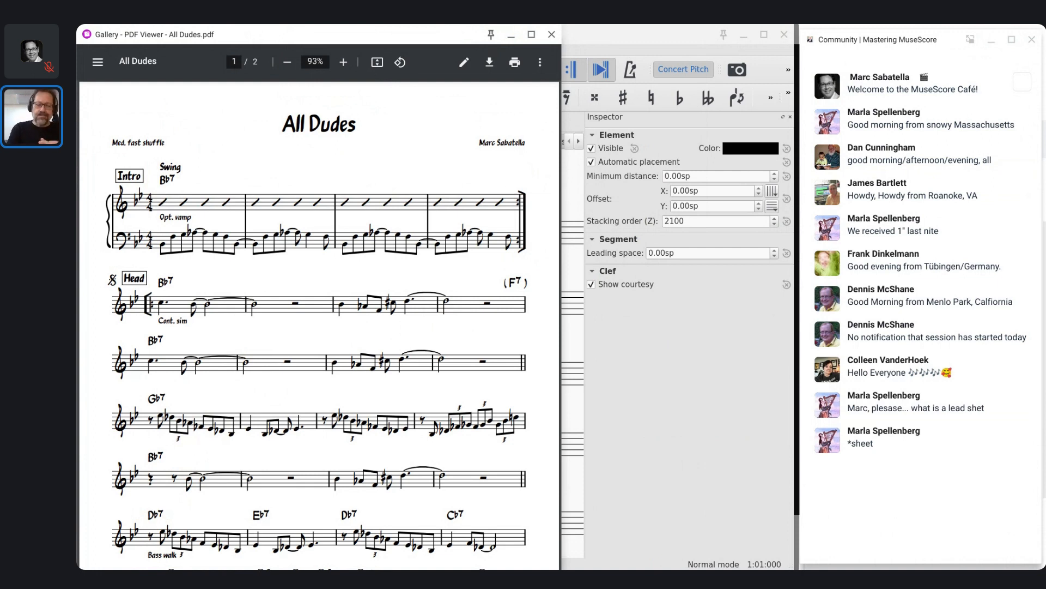
{"action": "mouse_move", "coordinate": [80, 568]}
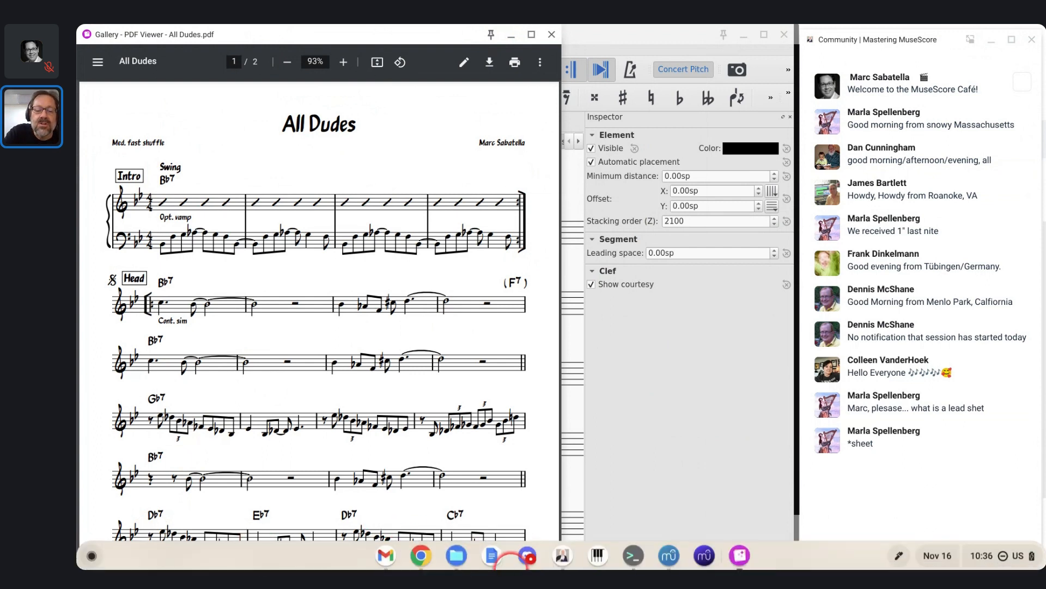
{"action": "right_click", "coordinate": [526, 563]}
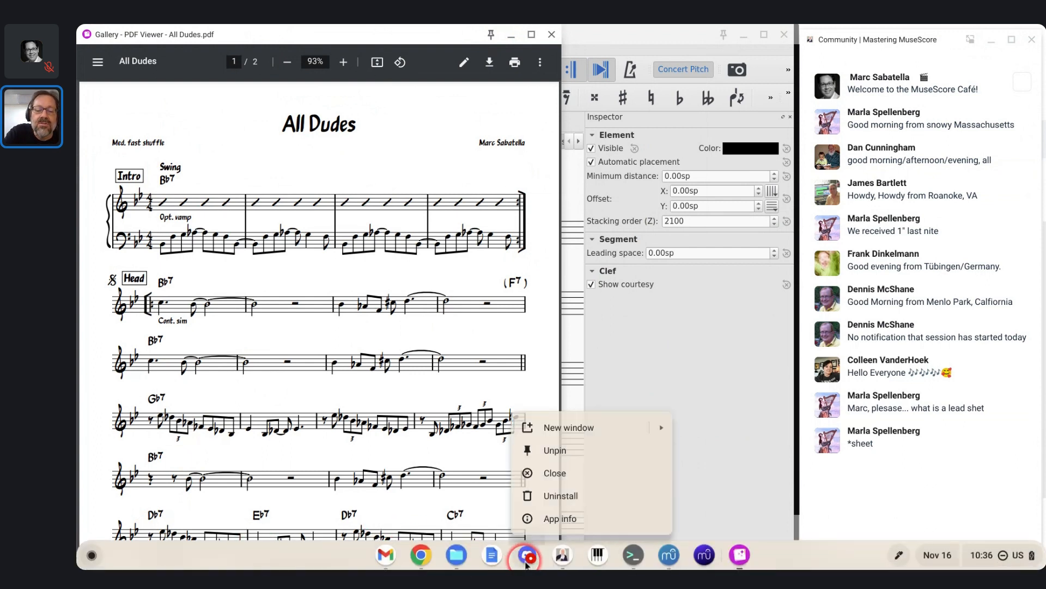
{"action": "left_click", "coordinate": [548, 474]}
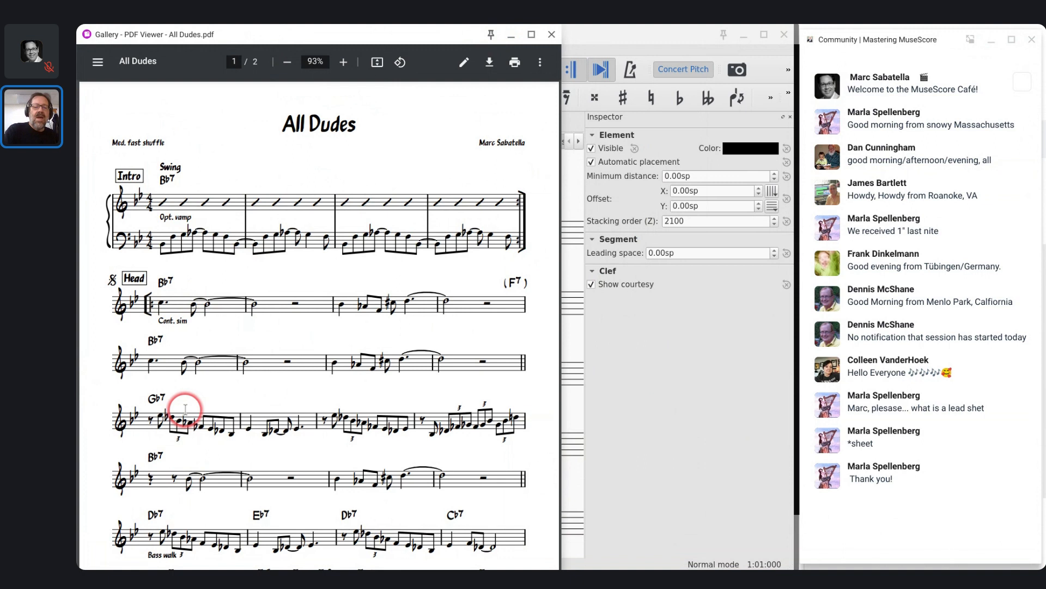
Step: Examine the sections of the All Dudes lead sheet: the intro, the head, the coda instructions and the ending on page 2
{"action": "scroll", "coordinate": [185, 409], "scroll_direction": "down", "scroll_amount": 3}
{"action": "scroll", "coordinate": [186, 409], "scroll_direction": "down", "scroll_amount": 1}
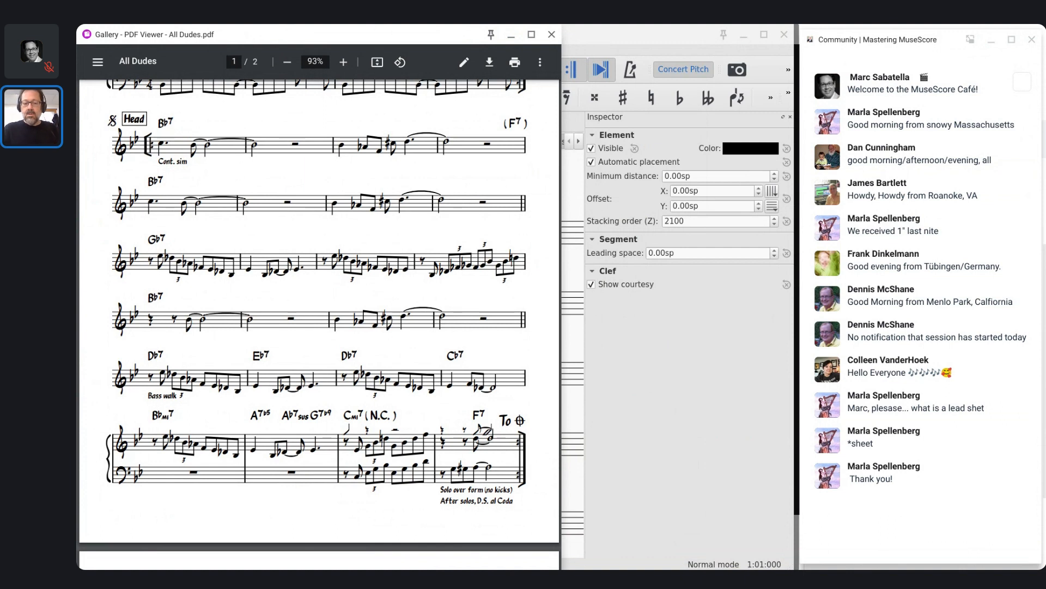
{"action": "mouse_move", "coordinate": [342, 568]}
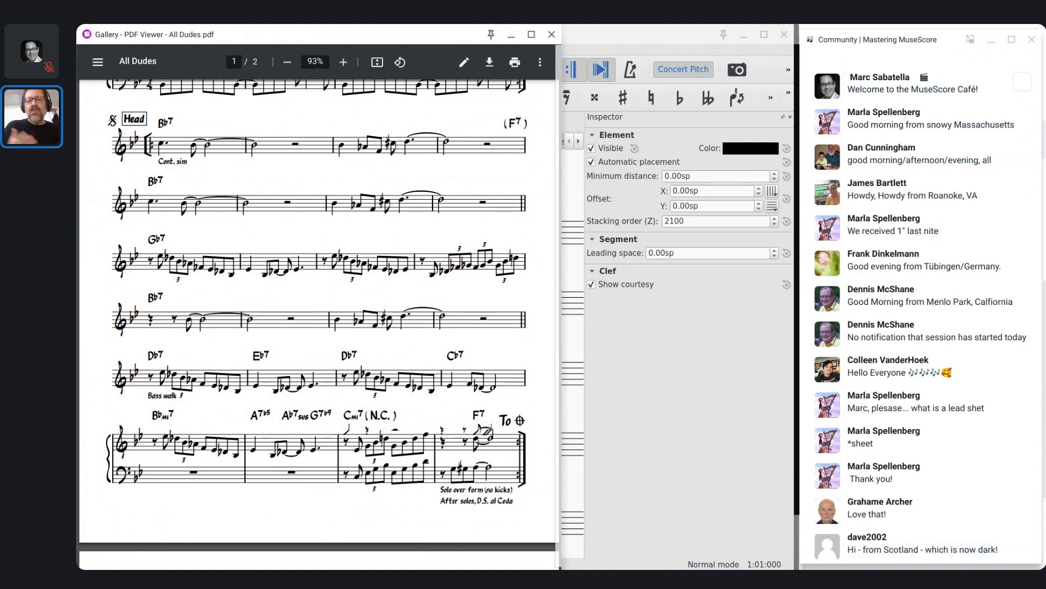
{"action": "scroll", "coordinate": [78, 348], "scroll_direction": "up", "scroll_amount": 3}
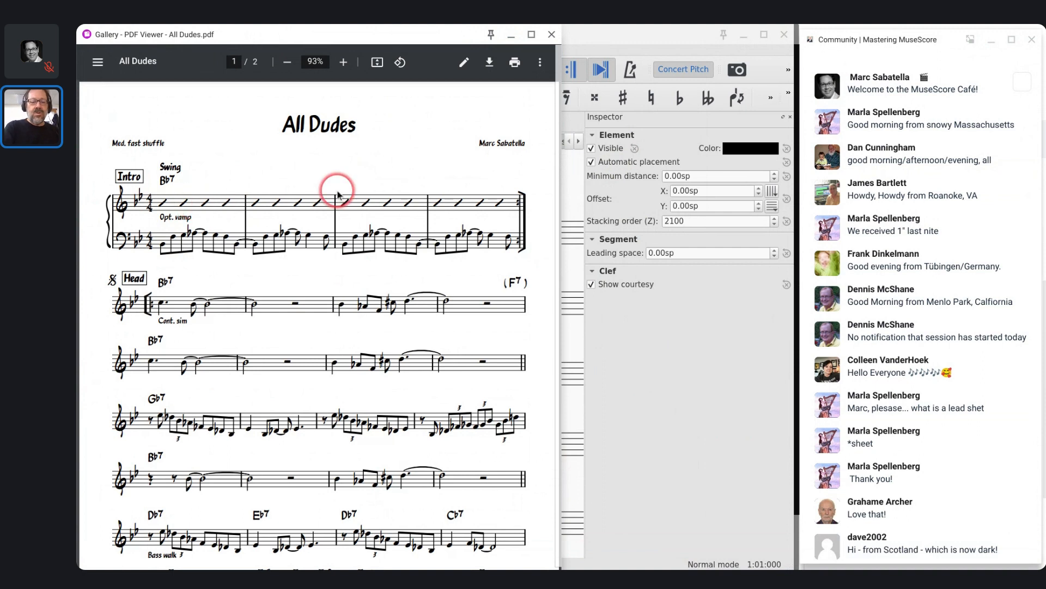
{"action": "scroll", "coordinate": [338, 194], "scroll_direction": "down", "scroll_amount": 5}
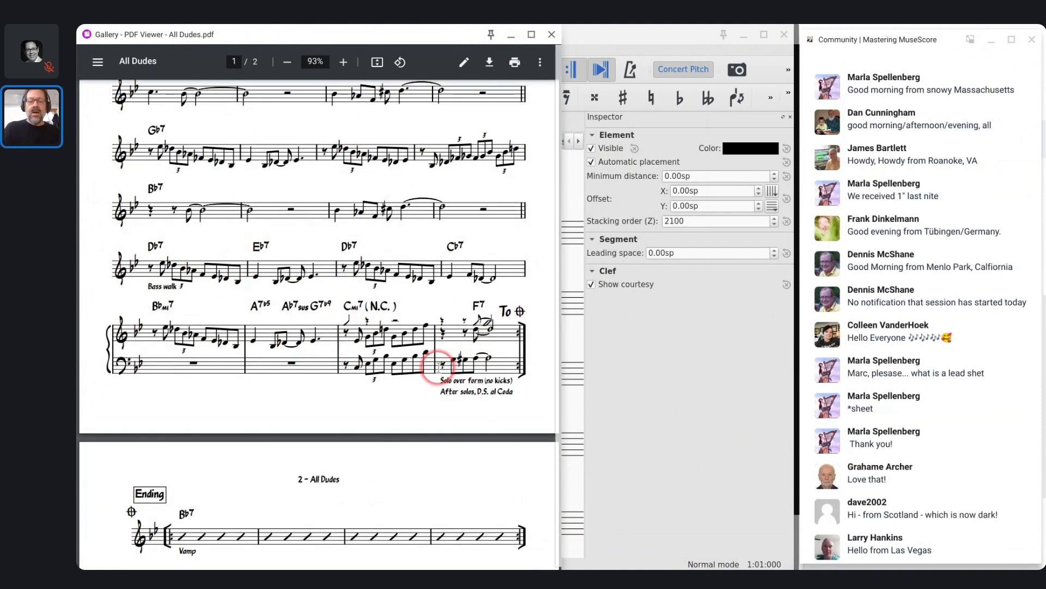
{"action": "scroll", "coordinate": [439, 365], "scroll_direction": "down", "scroll_amount": 1}
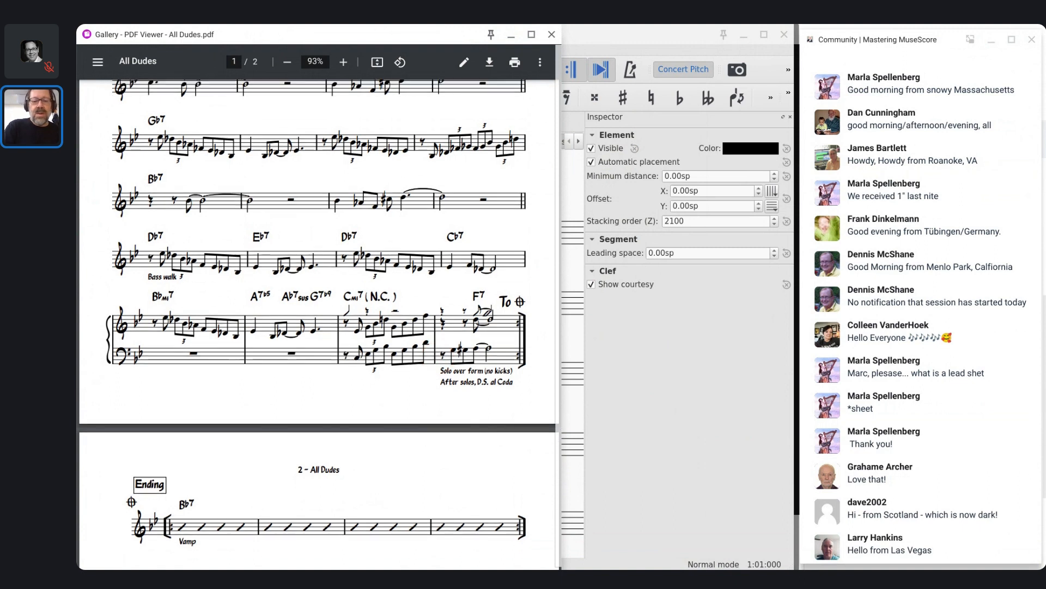
{"action": "scroll", "coordinate": [317, 321], "scroll_direction": "down", "scroll_amount": 3}
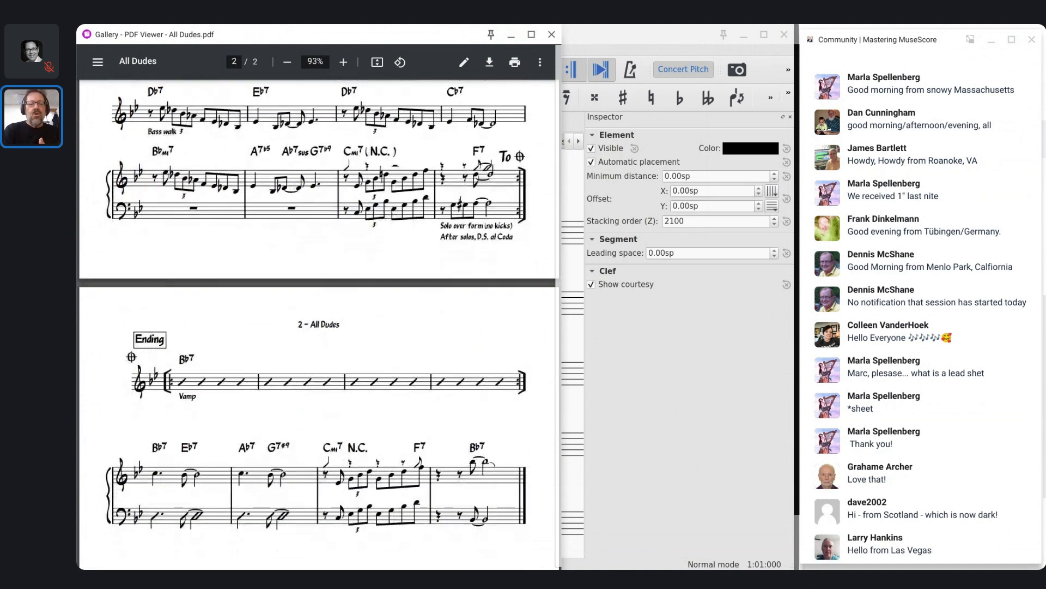
{"action": "scroll", "coordinate": [317, 322], "scroll_direction": "up", "scroll_amount": 5}
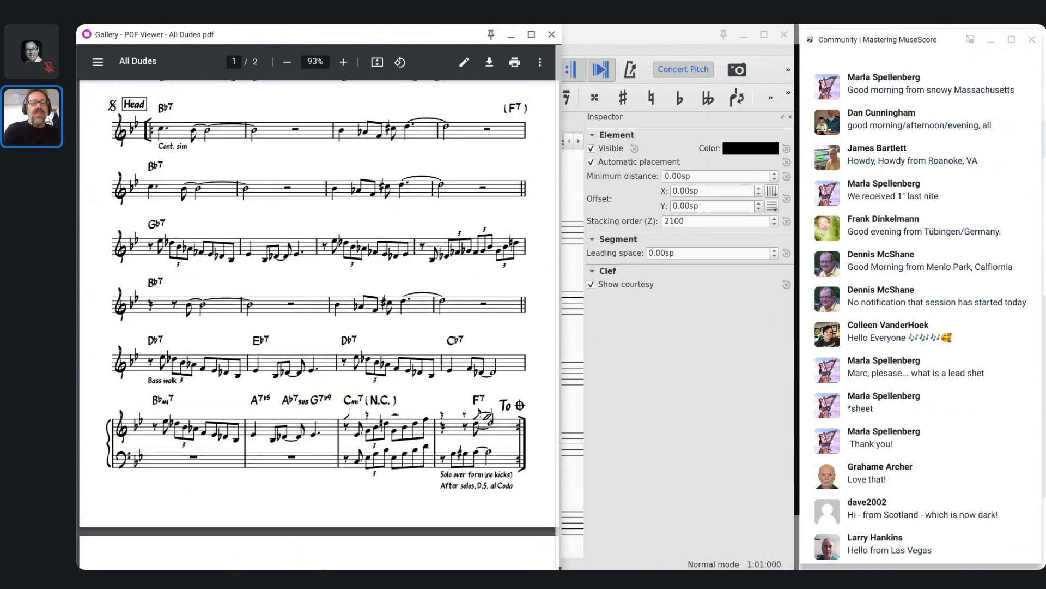
{"action": "scroll", "coordinate": [318, 321], "scroll_direction": "up", "scroll_amount": 1}
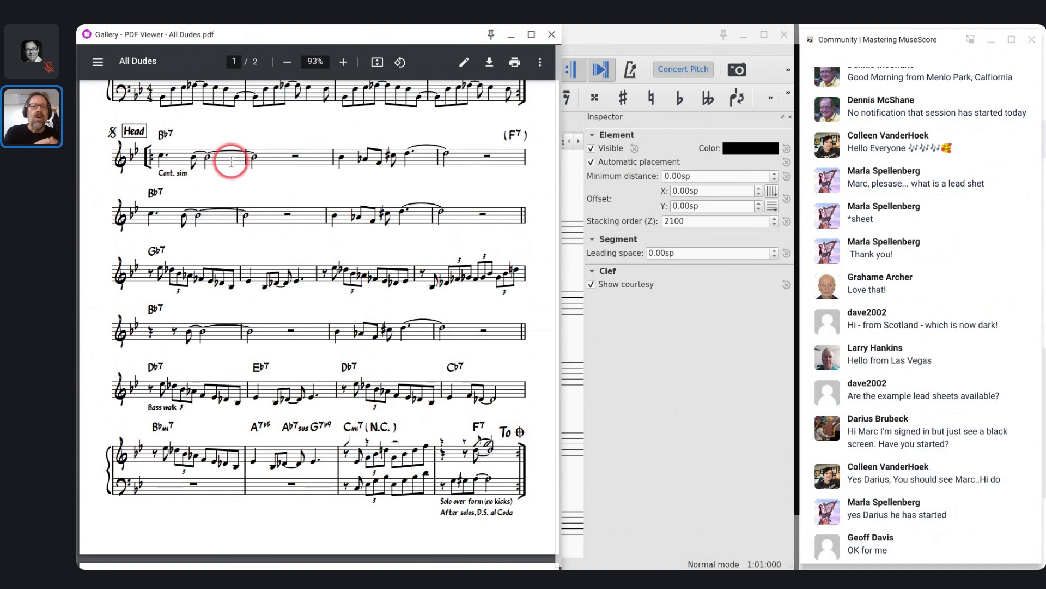
{"action": "scroll", "coordinate": [232, 161], "scroll_direction": "up", "scroll_amount": 3}
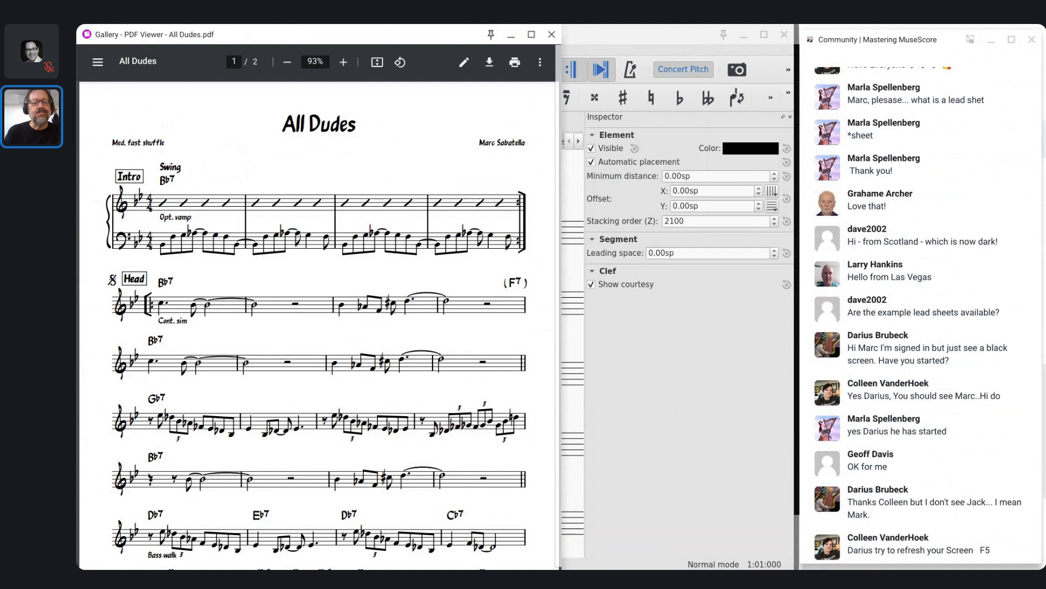
Step: Look through both pages of the lead sheet again, checking the staff layout and how the systems are spread over the pages
{"action": "left_click", "coordinate": [208, 160]}
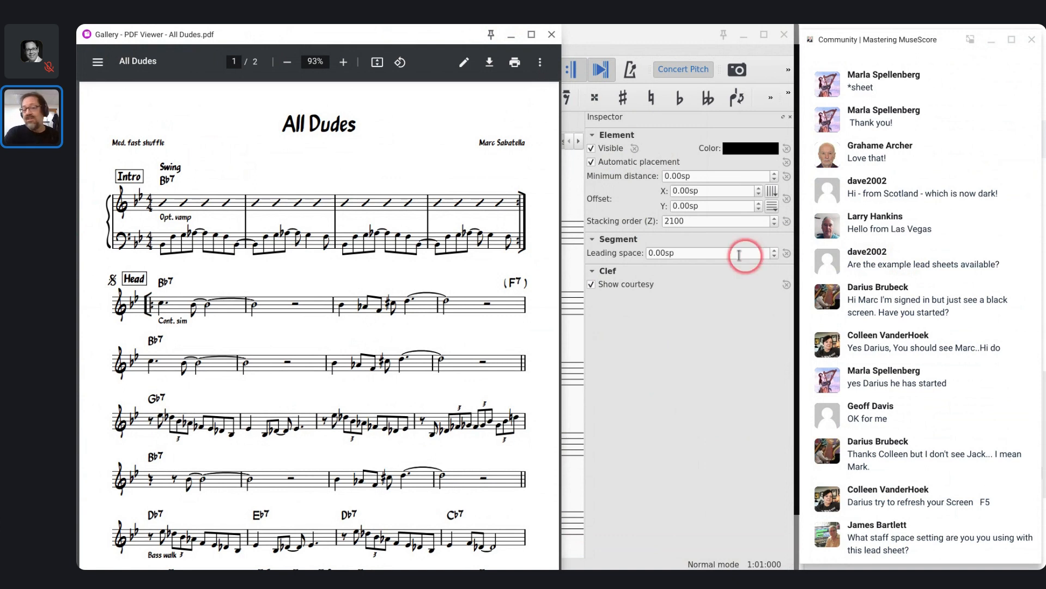
{"action": "scroll", "coordinate": [452, 269], "scroll_direction": "down", "scroll_amount": 4}
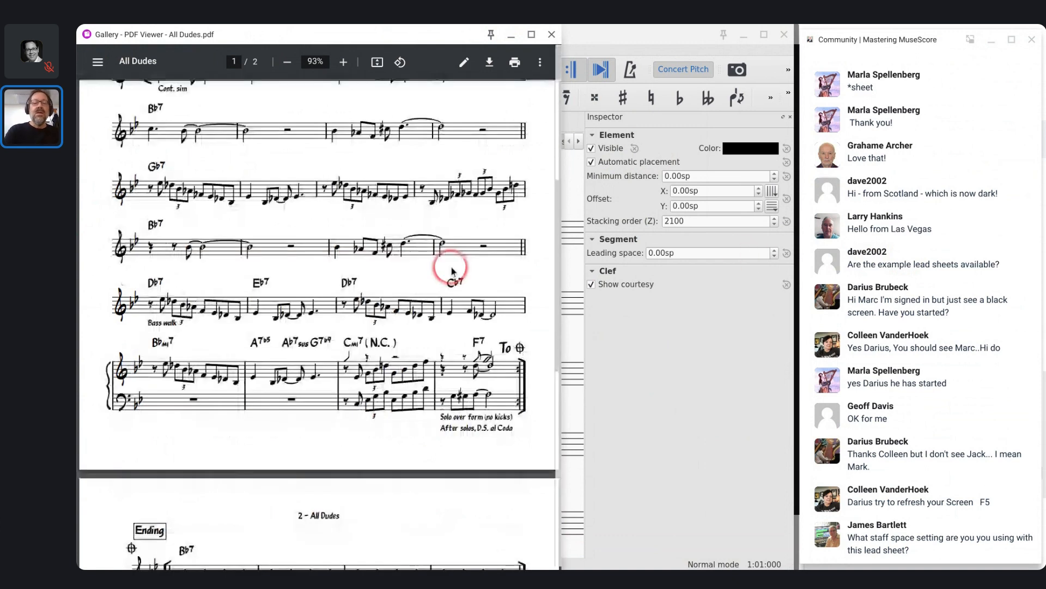
{"action": "scroll", "coordinate": [451, 270], "scroll_direction": "down", "scroll_amount": 8}
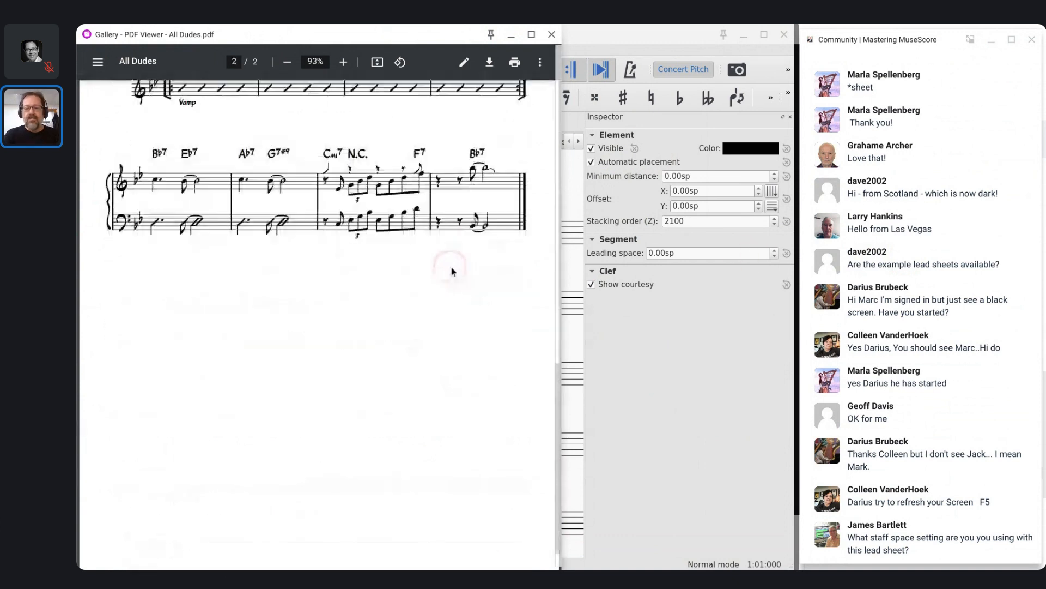
{"action": "key", "text": "Home"}
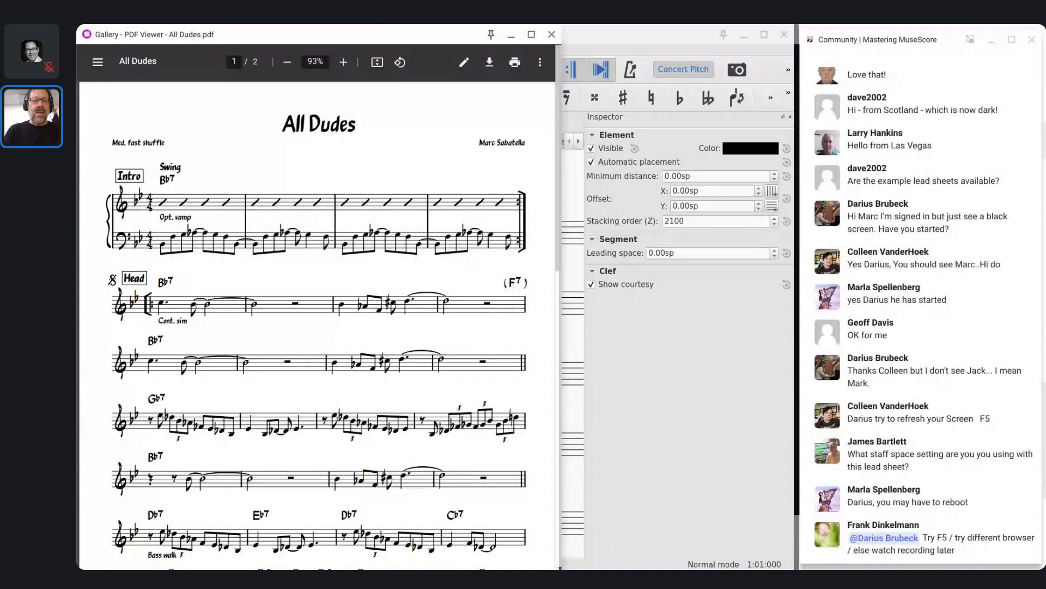
{"action": "scroll", "coordinate": [289, 200], "scroll_direction": "down", "scroll_amount": 3}
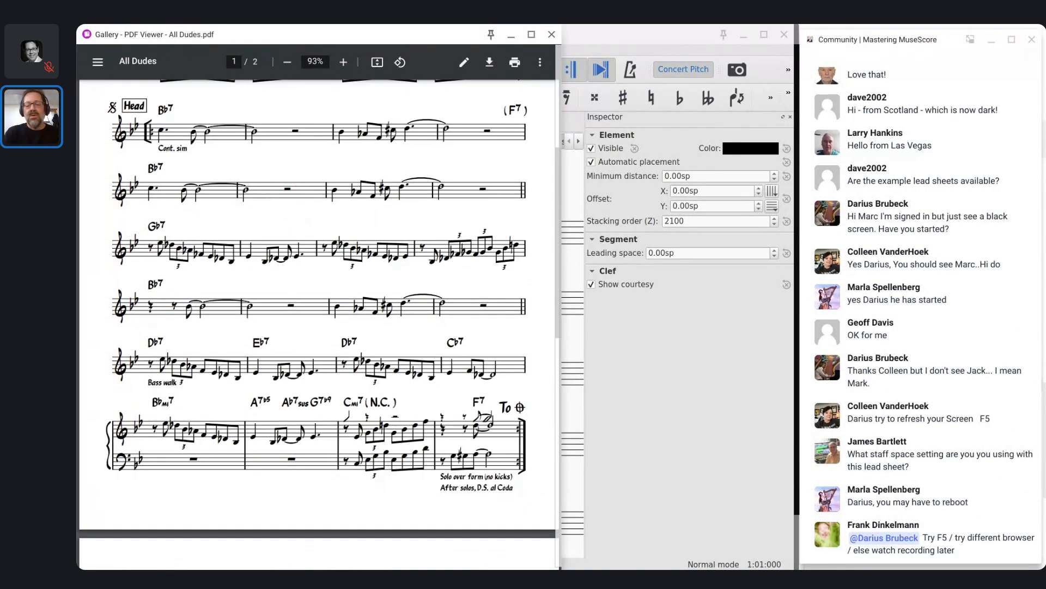
{"action": "scroll", "coordinate": [316, 305], "scroll_direction": "down", "scroll_amount": 5}
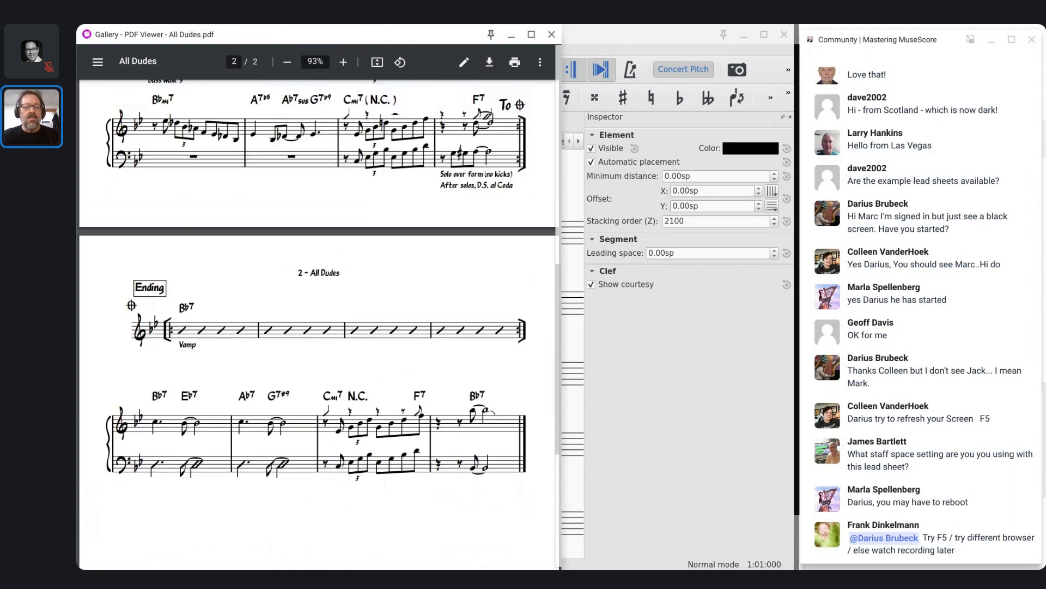
{"action": "scroll", "coordinate": [316, 325], "scroll_direction": "up", "scroll_amount": 8}
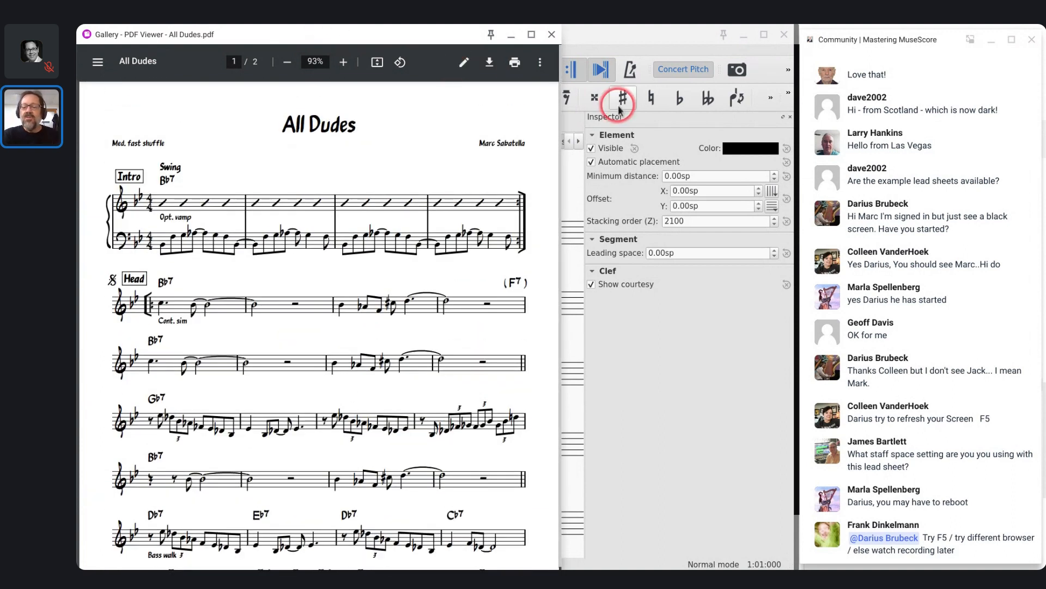
Step: Minimize the PDF viewer and close the Inspector and Palettes to give the score the full window width
{"action": "left_click", "coordinate": [511, 36]}
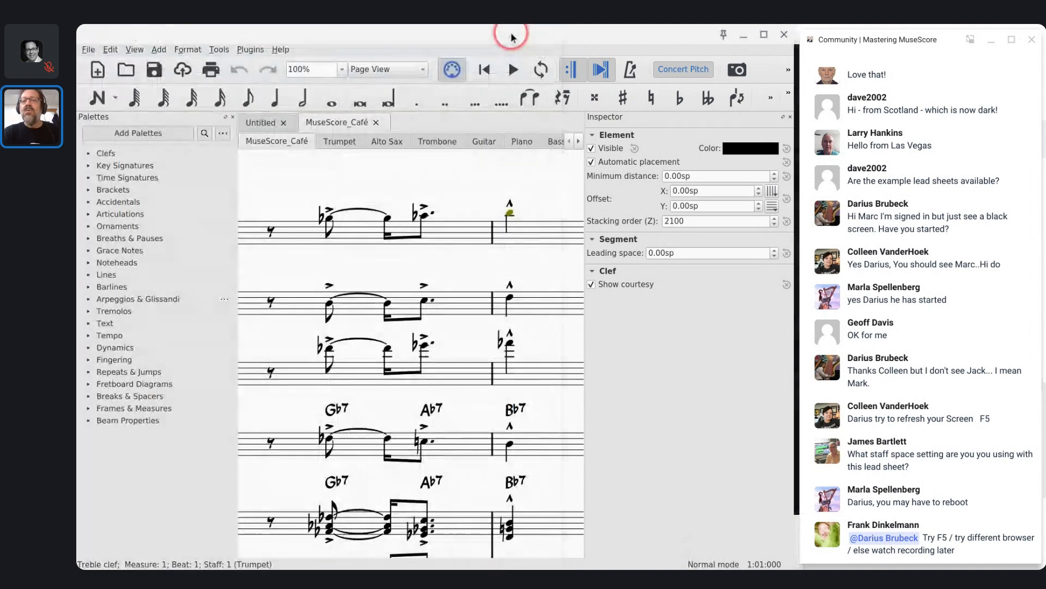
{"action": "left_click", "coordinate": [790, 118]}
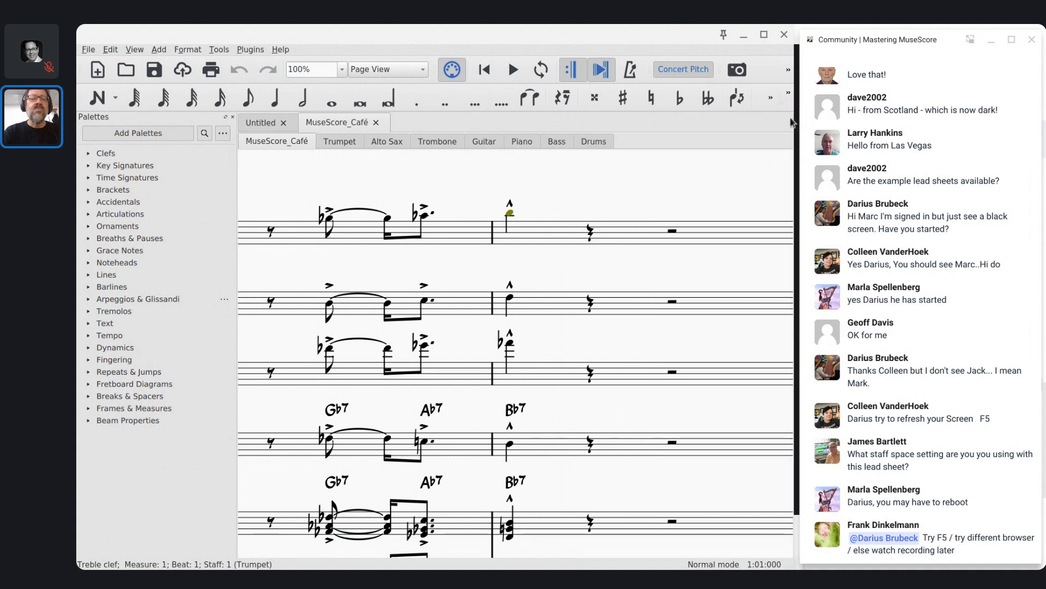
{"action": "left_click", "coordinate": [233, 117]}
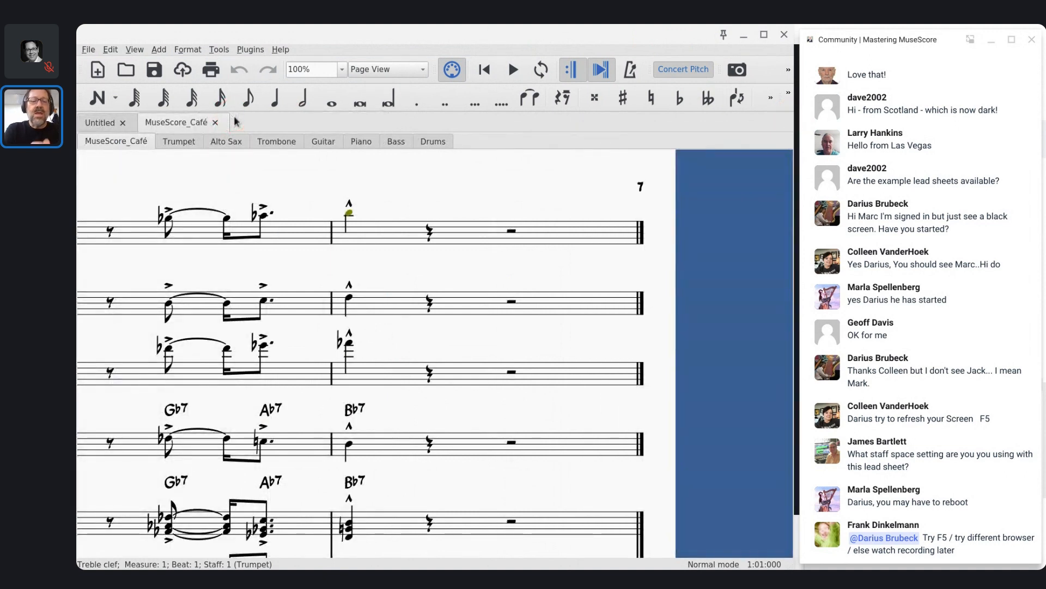
Step: Start a new score with the title All Dudes and enter the composer's full name
{"action": "key", "text": "ctrl+n"}
{"action": "type", "text": "All "}
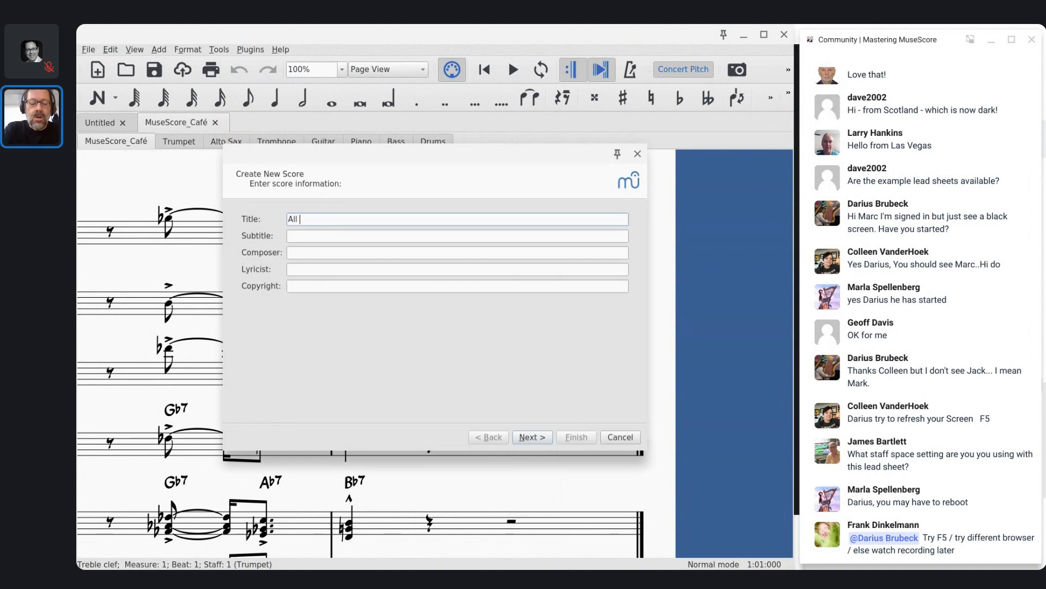
{"action": "type", "text": "Dudes"}
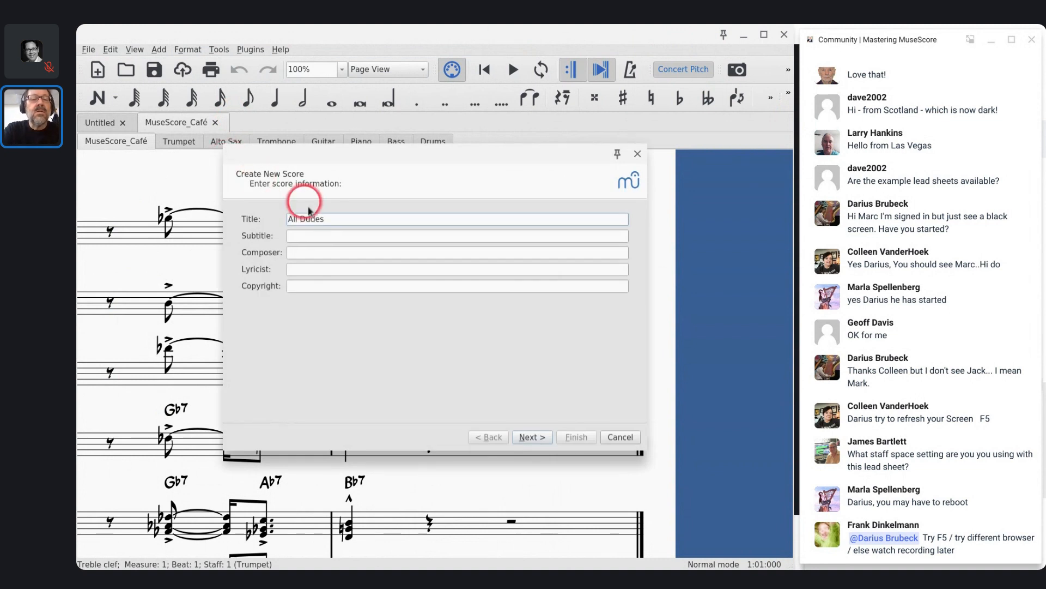
{"action": "left_click", "coordinate": [317, 250]}
{"action": "type", "text": "Mar"}
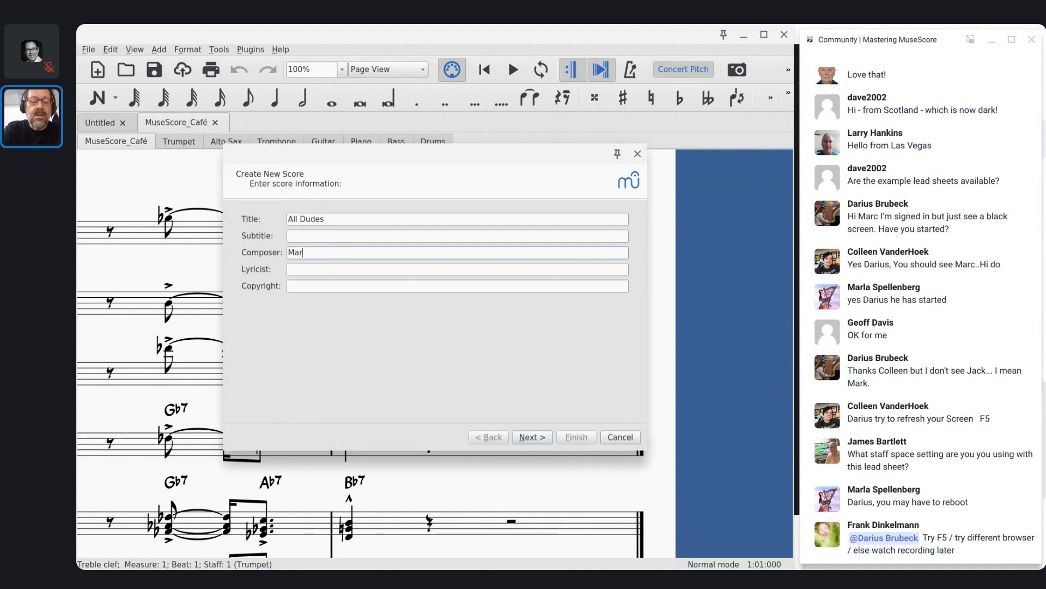
{"action": "type", "text": "c Sabatella"}
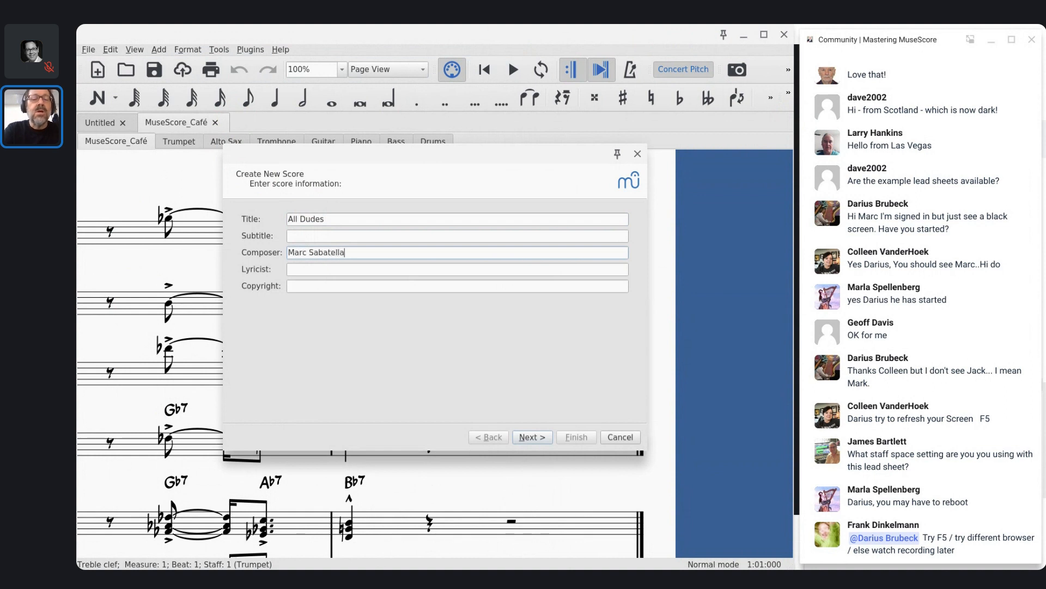
Step: Choose the Jazz Lead Sheet template for the new score
{"action": "key", "text": "Return"}
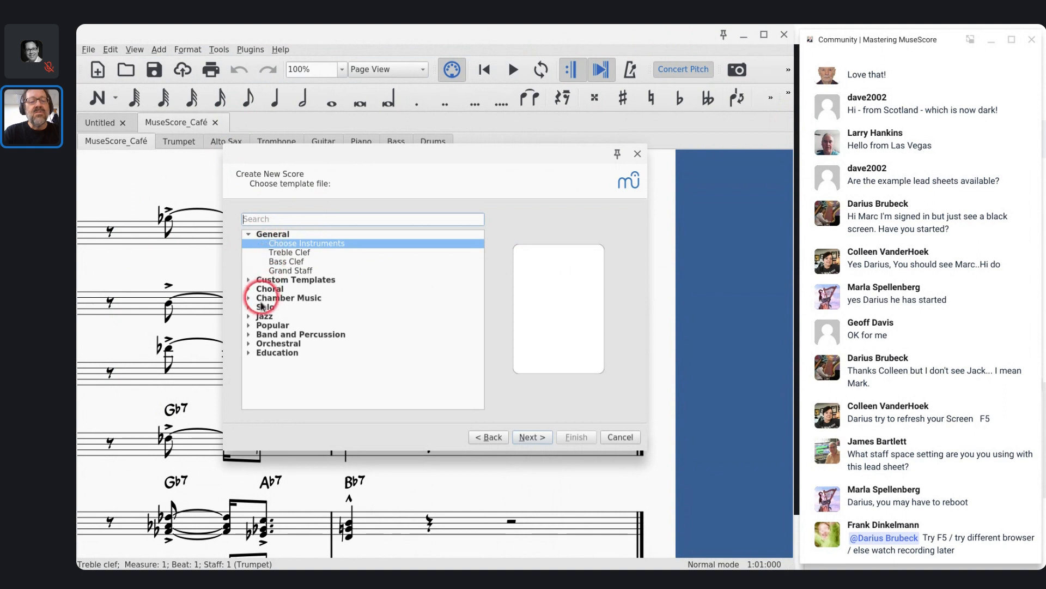
{"action": "left_click", "coordinate": [248, 316]}
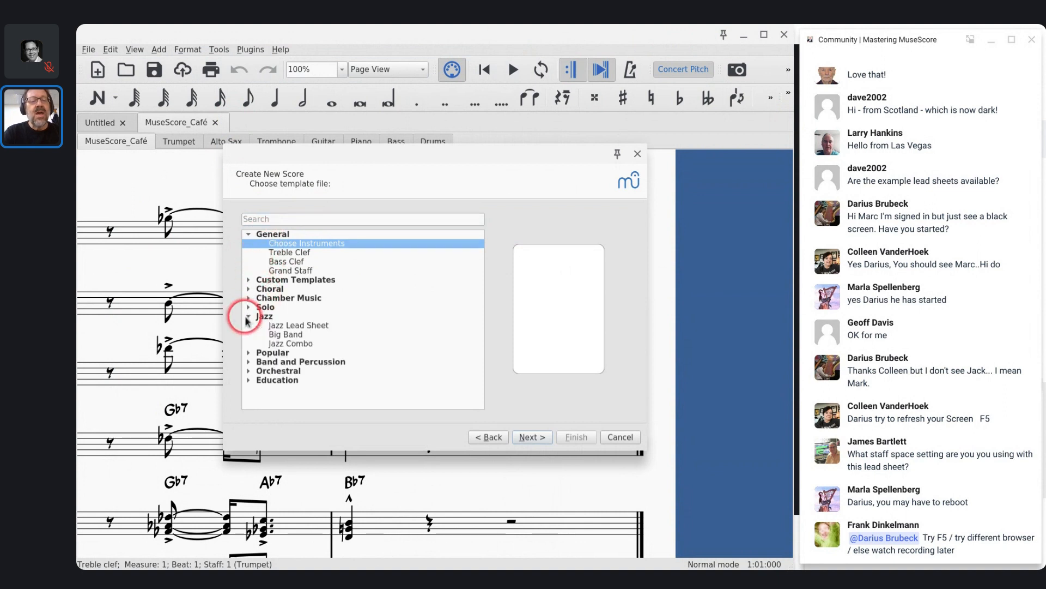
{"action": "left_click", "coordinate": [275, 327]}
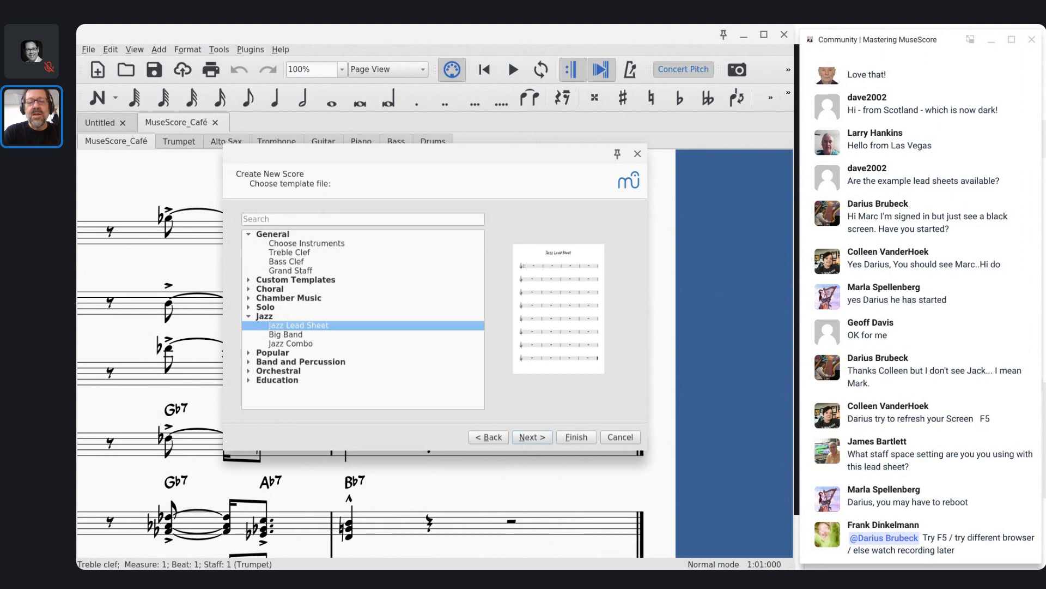
{"action": "left_click", "coordinate": [531, 438]}
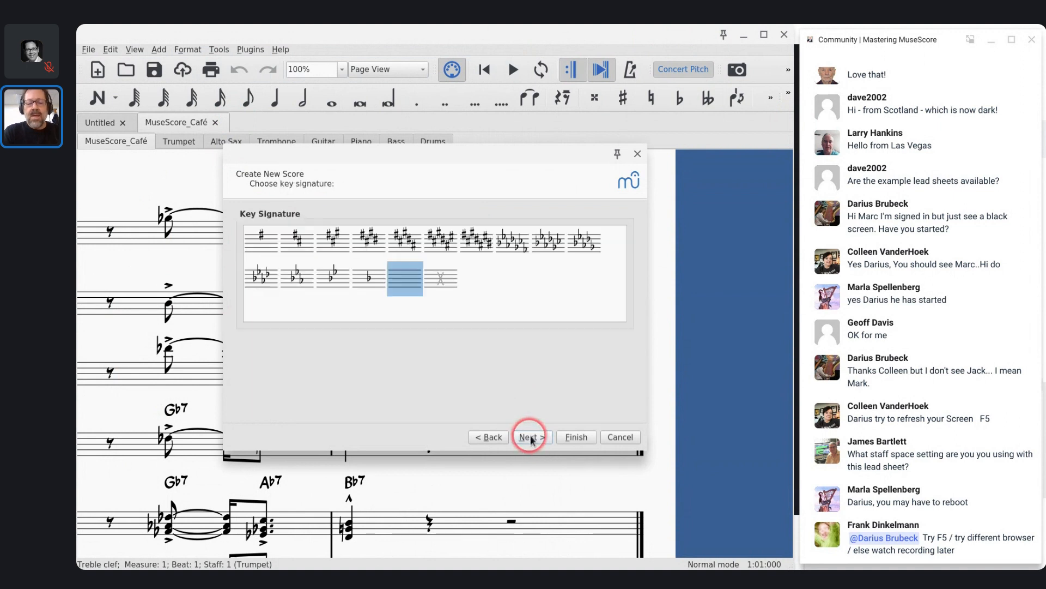
Step: Choose the key signature with two flats and create the score in 4/4 with 32 measures
{"action": "left_click", "coordinate": [327, 282]}
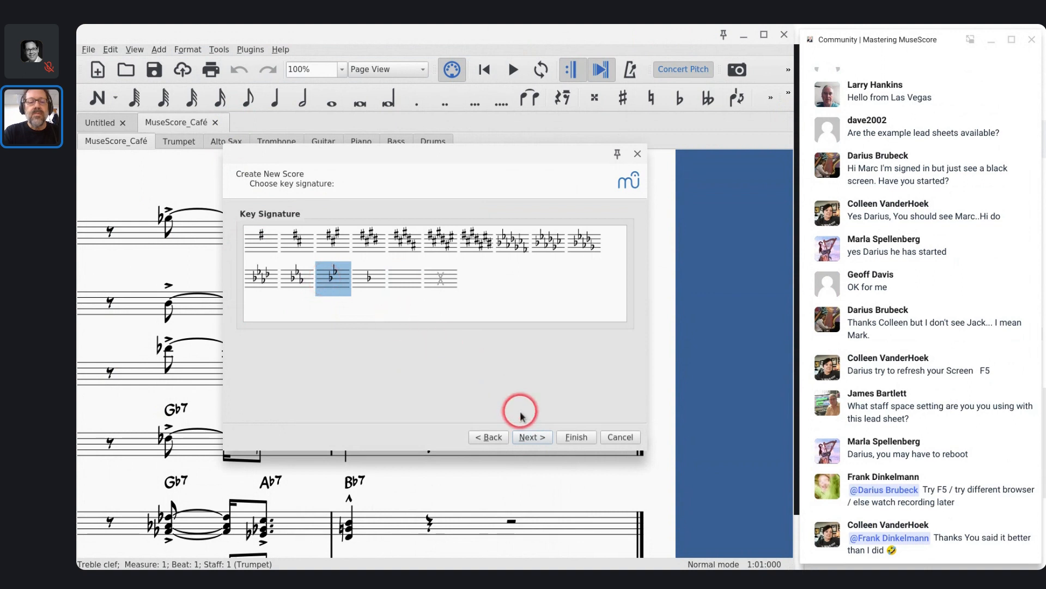
{"action": "left_click", "coordinate": [533, 436]}
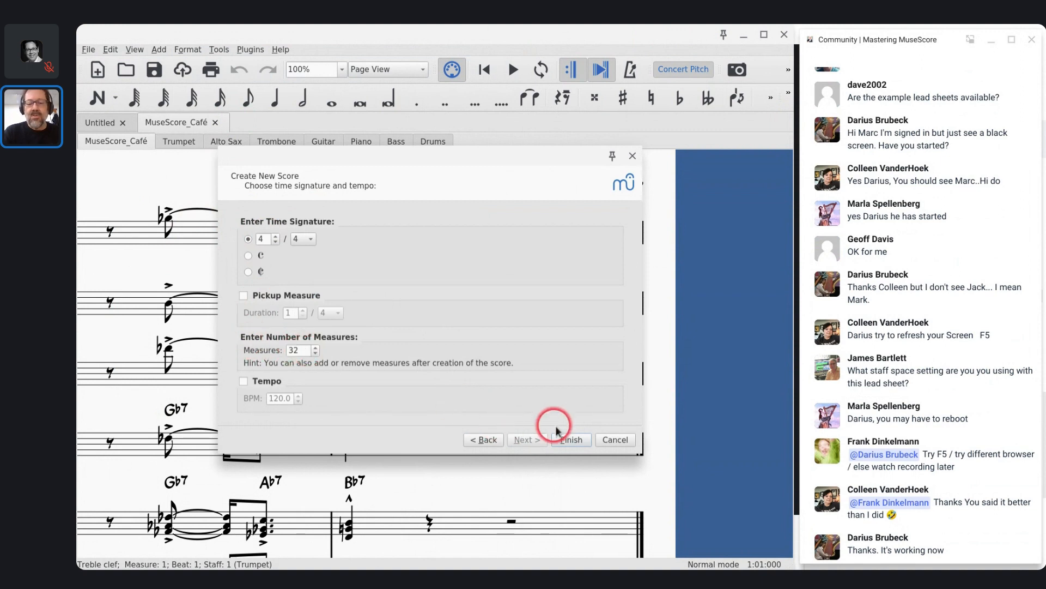
{"action": "left_click", "coordinate": [567, 442]}
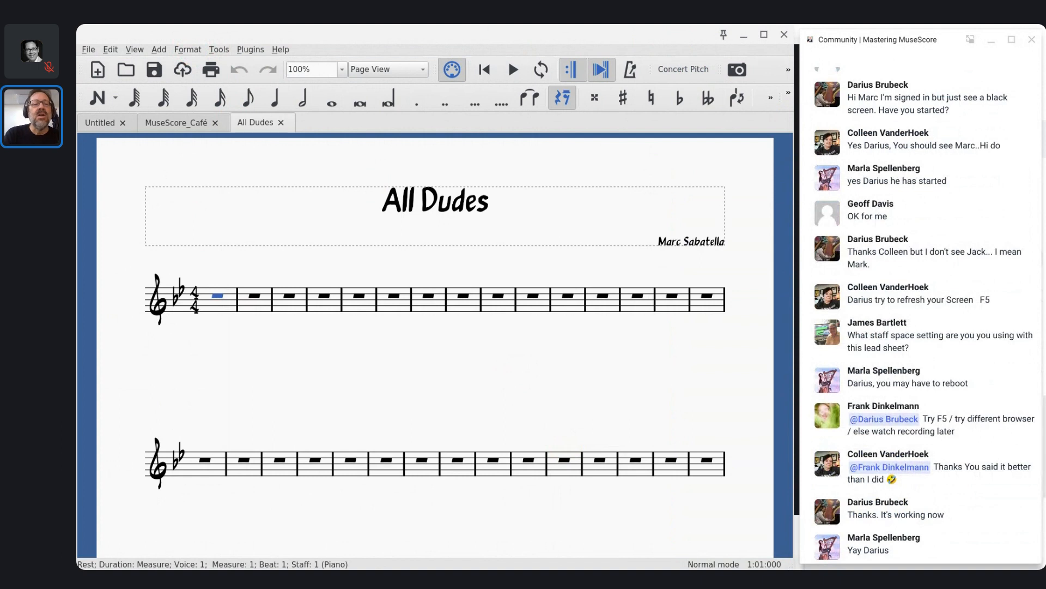
Step: Set the score's page size to Letter / ANSI A in the page settings
{"action": "left_click", "coordinate": [187, 49]}
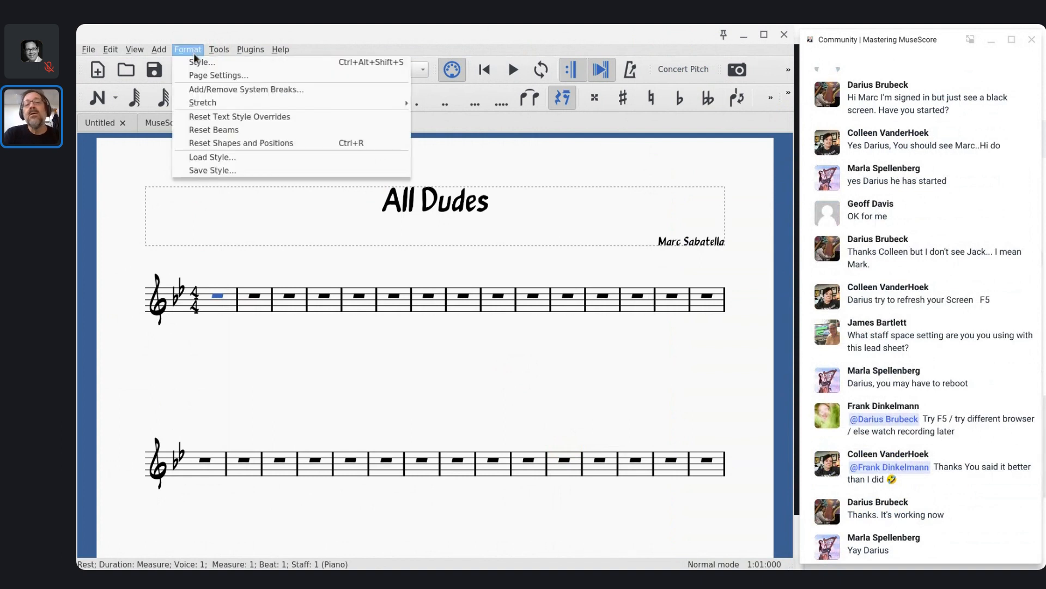
{"action": "left_click", "coordinate": [199, 76]}
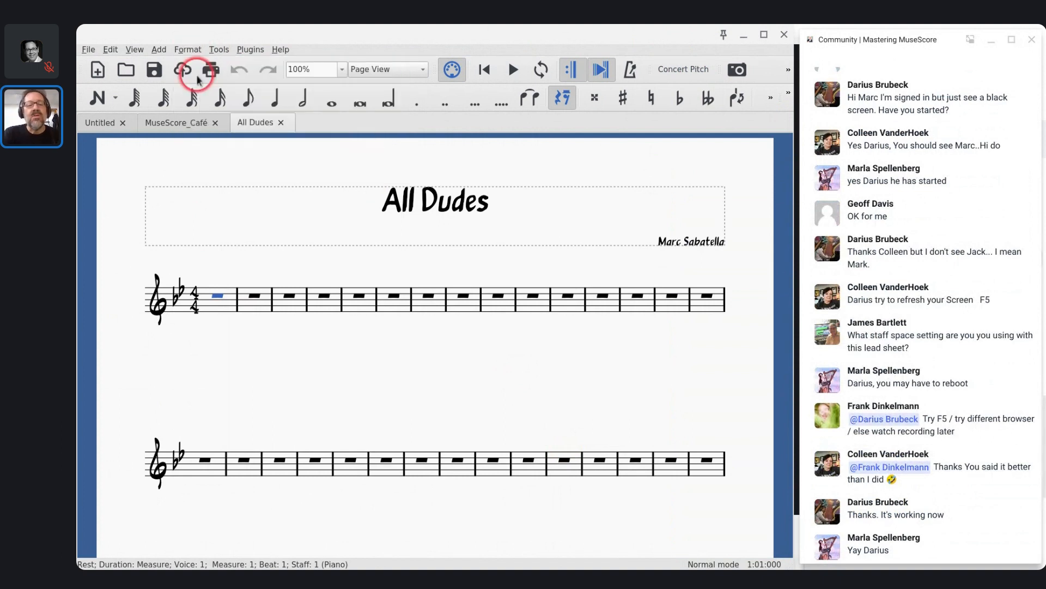
{"action": "left_click", "coordinate": [346, 271]}
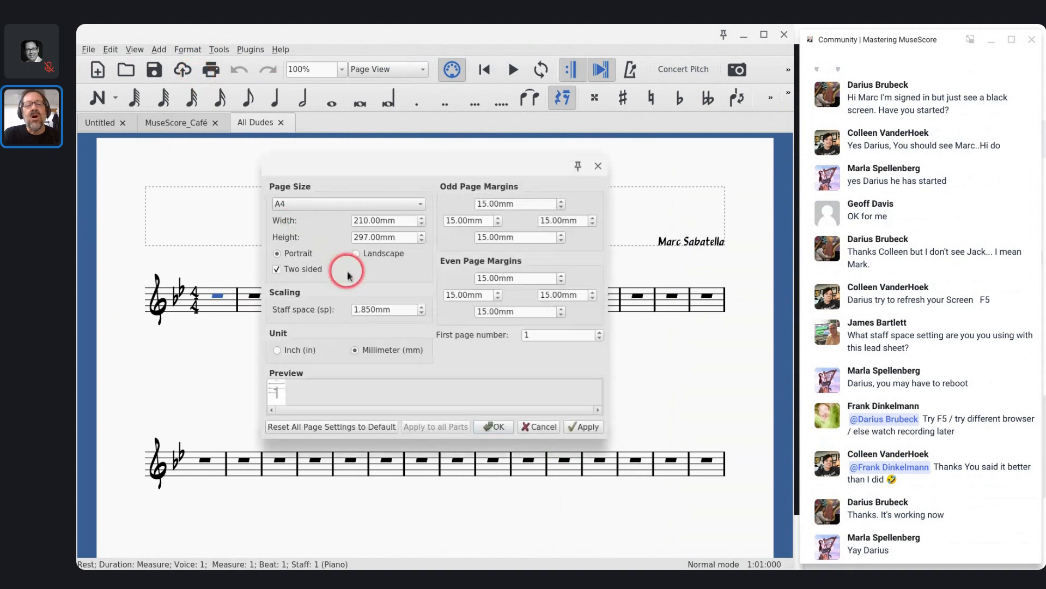
{"action": "left_click", "coordinate": [354, 311]}
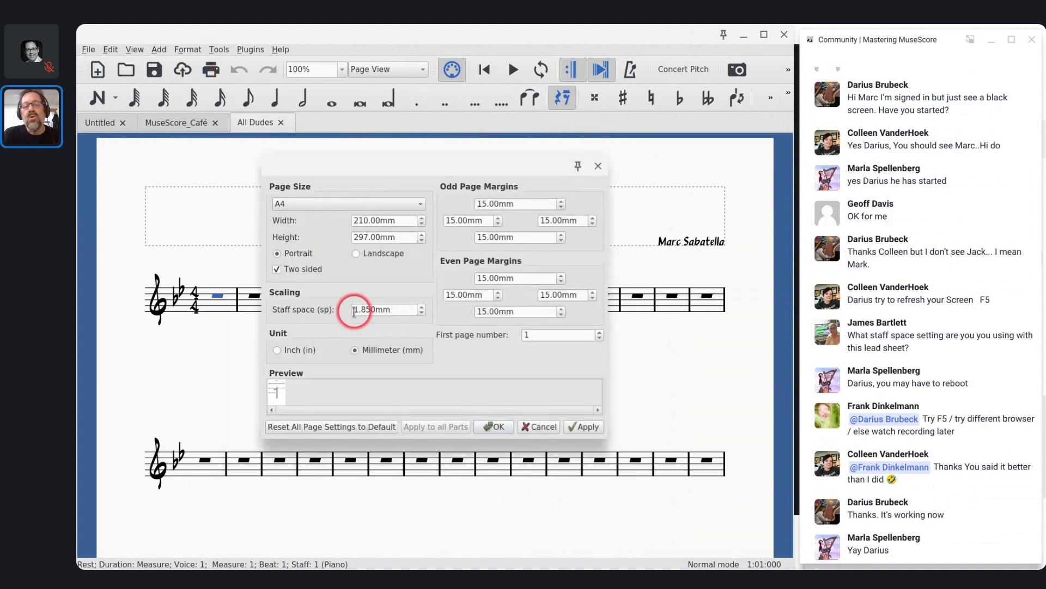
{"action": "left_click", "coordinate": [400, 311]}
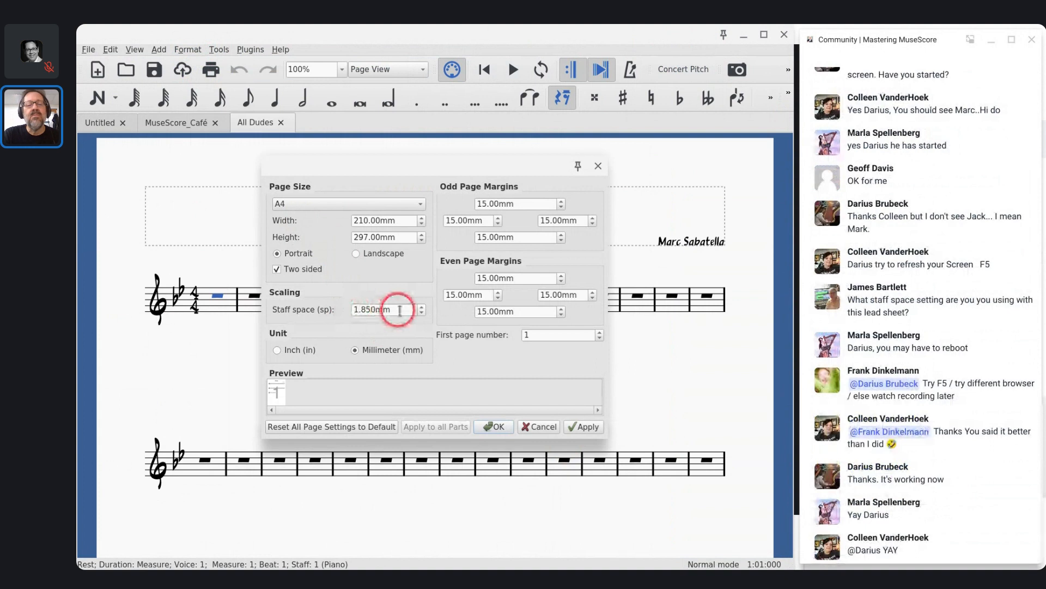
{"action": "left_click", "coordinate": [386, 309]}
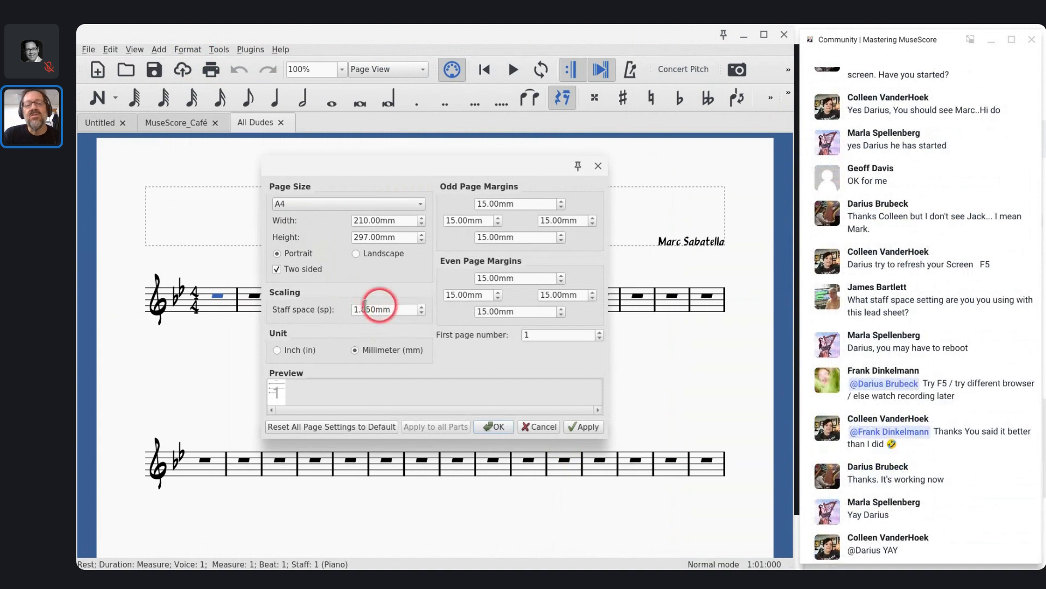
{"action": "left_click", "coordinate": [395, 309]}
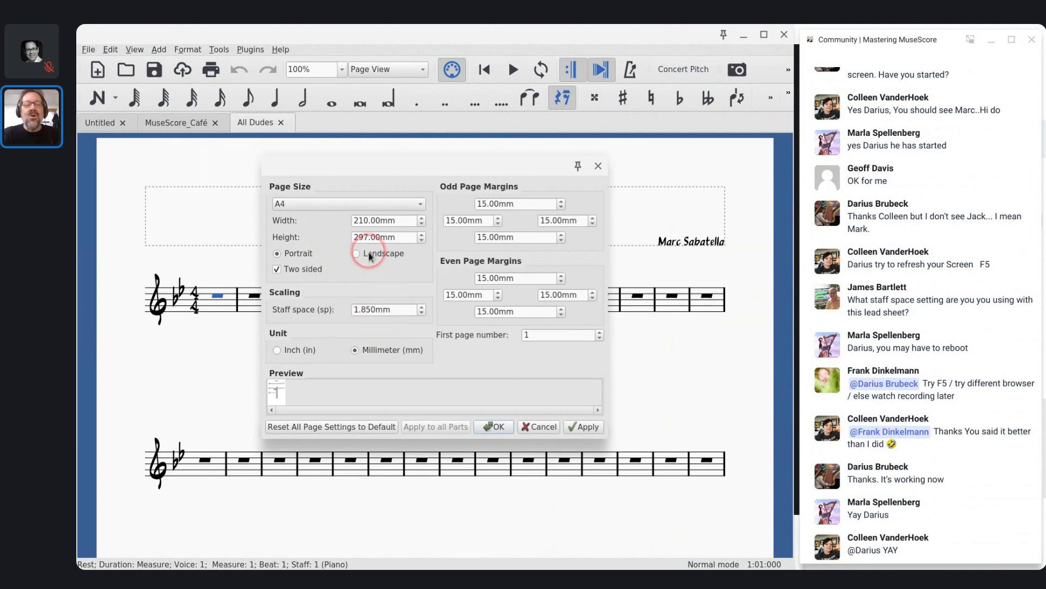
{"action": "left_click", "coordinate": [288, 206]}
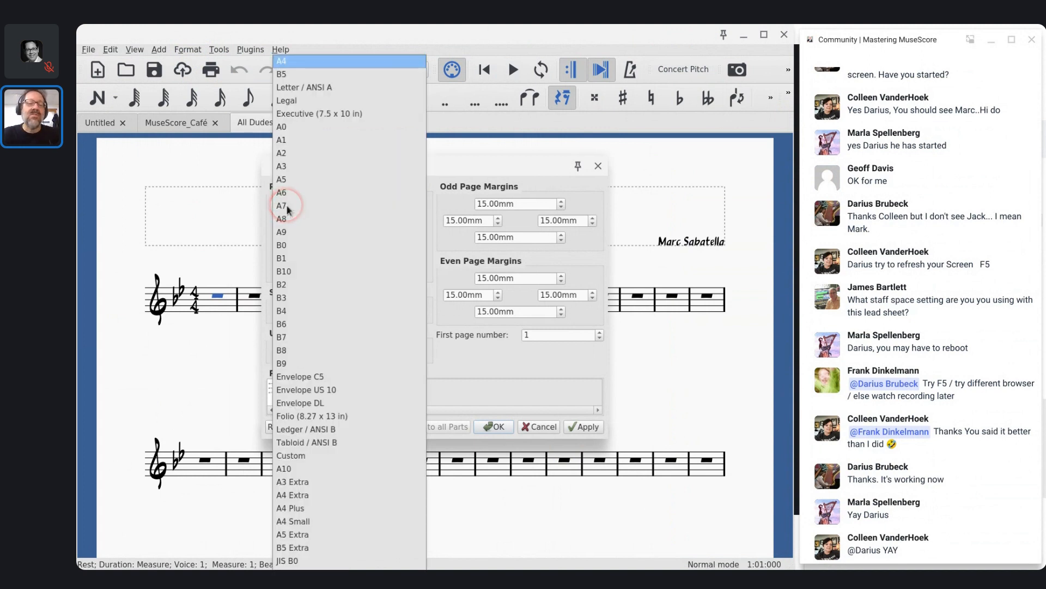
{"action": "left_click", "coordinate": [308, 87]}
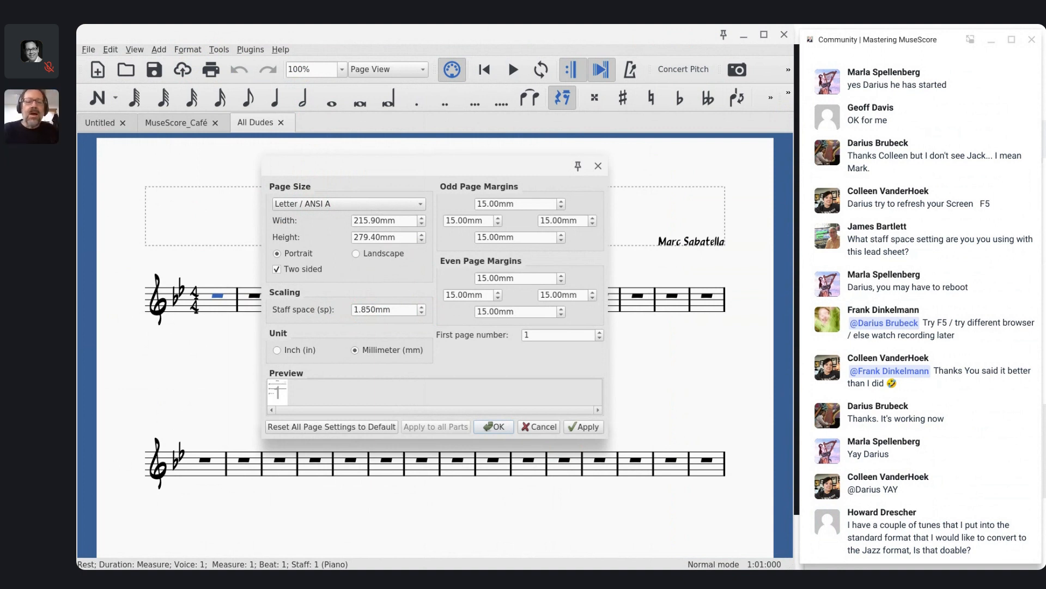
{"action": "left_click", "coordinate": [326, 275]}
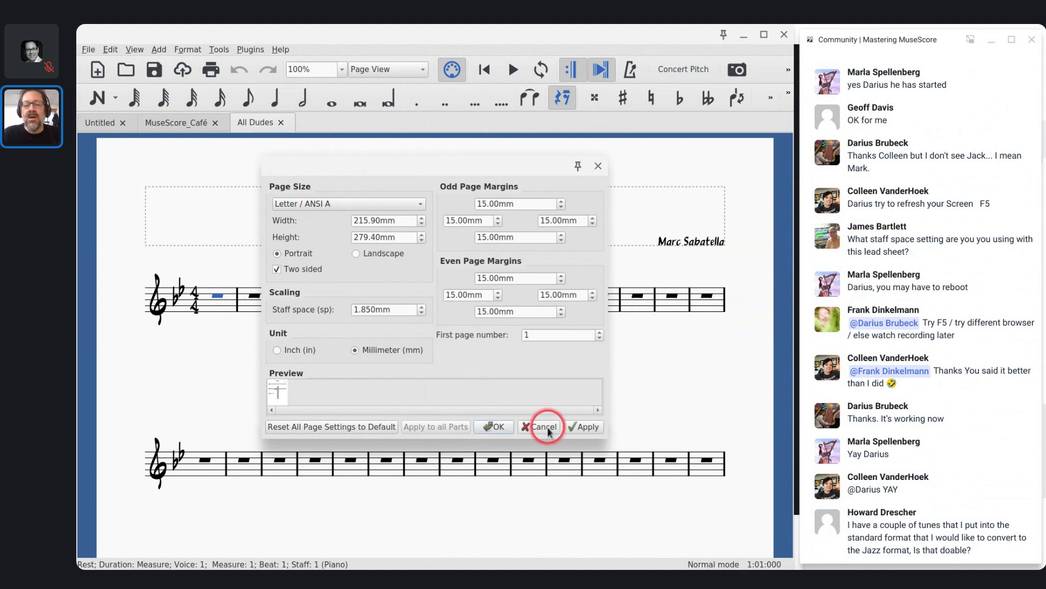
{"action": "left_click", "coordinate": [498, 427]}
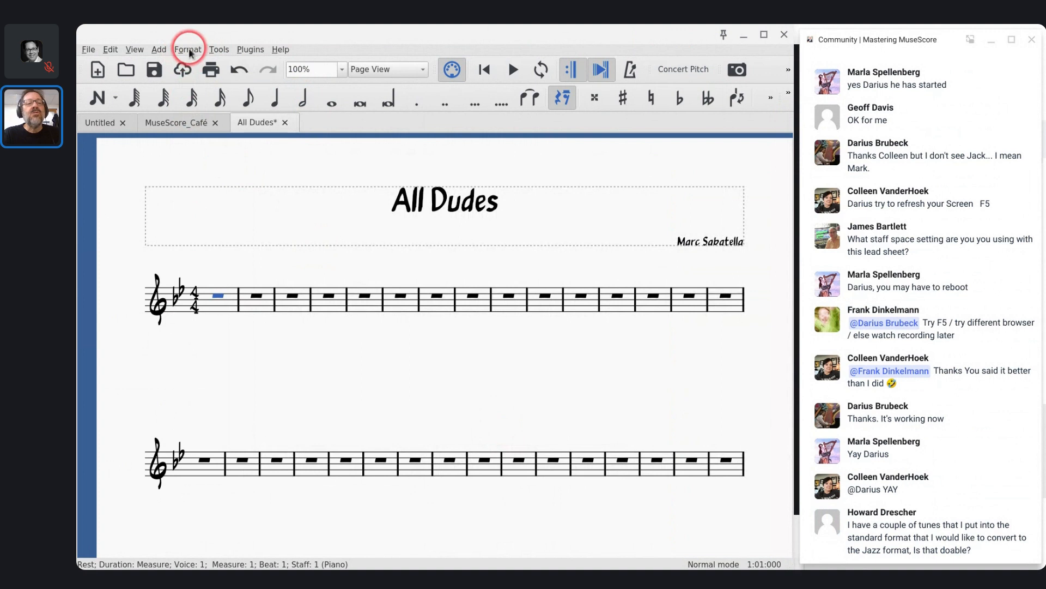
Step: In the header style settings, enter $:workTitle: as the middle header text for odd pages and apply it
{"action": "left_click", "coordinate": [188, 50]}
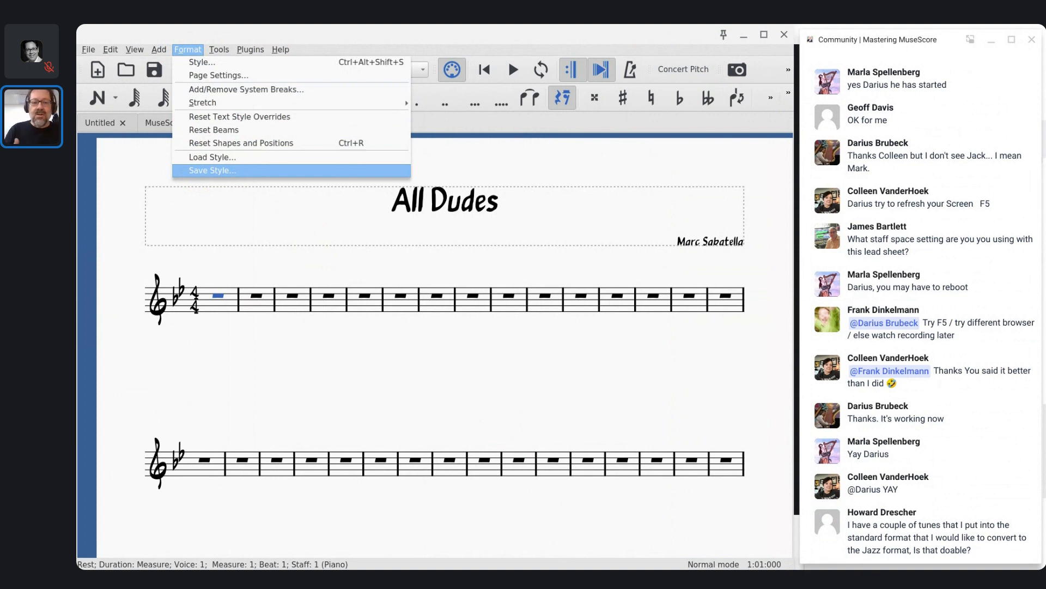
{"action": "left_click", "coordinate": [207, 61]}
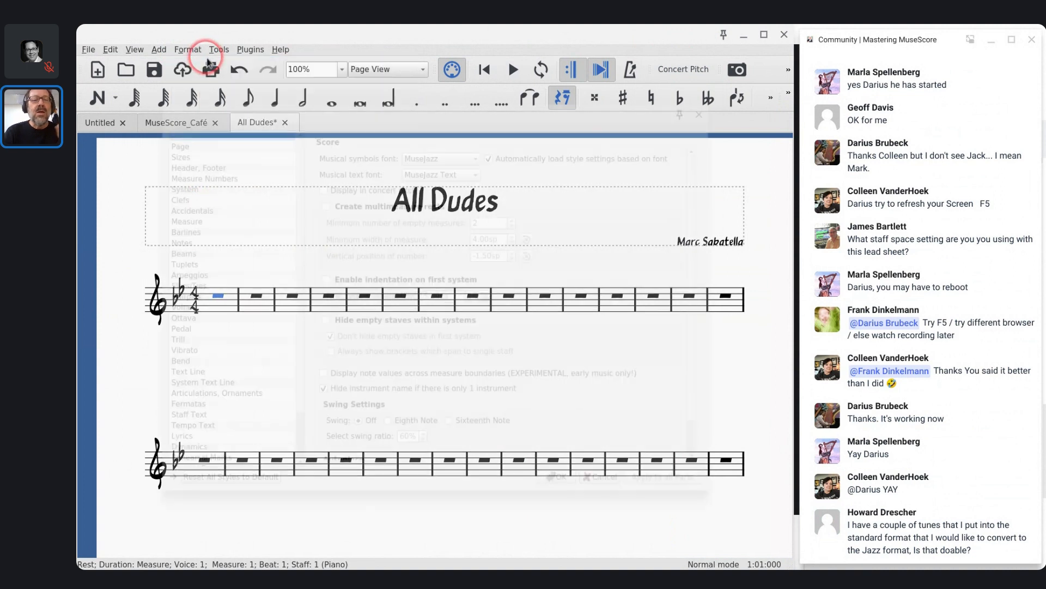
{"action": "left_click", "coordinate": [220, 164]}
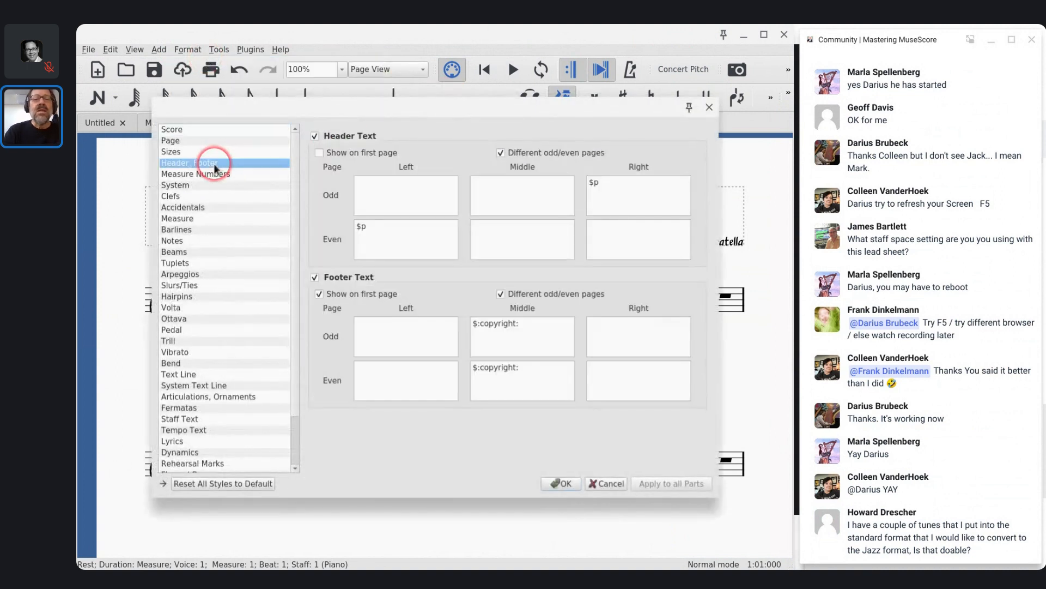
{"action": "left_click", "coordinate": [503, 195]}
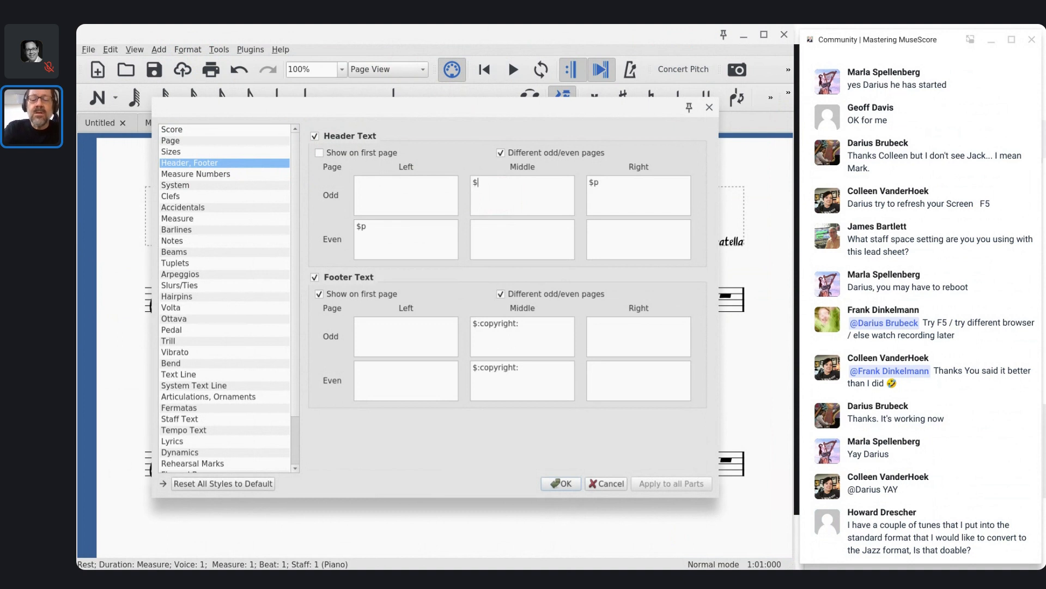
{"action": "left_click", "coordinate": [501, 191]}
{"action": "mouse_move", "coordinate": [502, 192]}
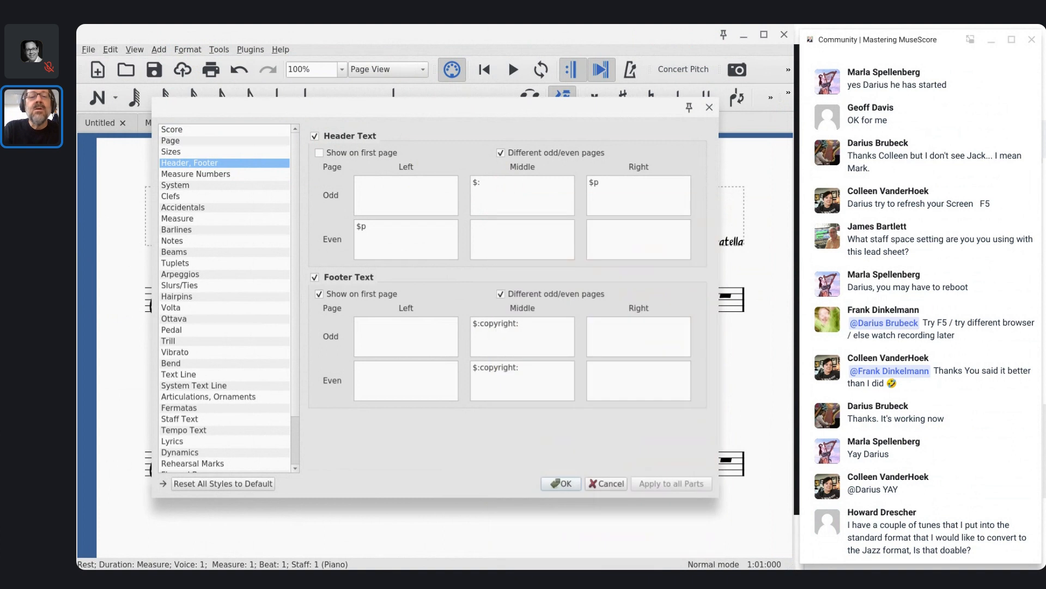
{"action": "type", "text": "workTitle:"}
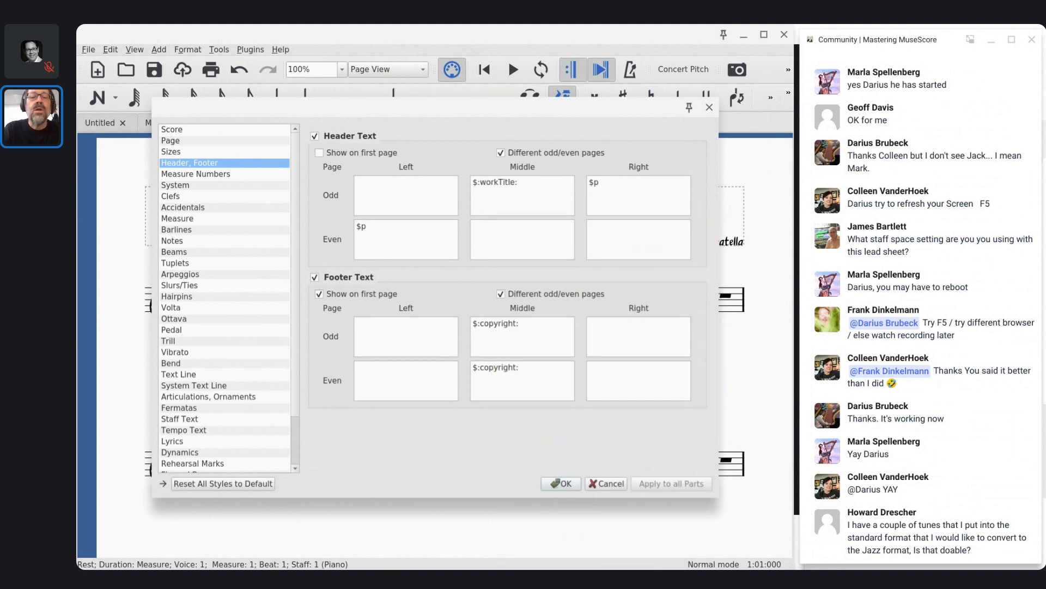
{"action": "left_click", "coordinate": [555, 485]}
Step: Add a page break after measure 22 in the second system and check the header on page 2
{"action": "scroll", "coordinate": [452, 210], "scroll_direction": "down", "scroll_amount": 4}
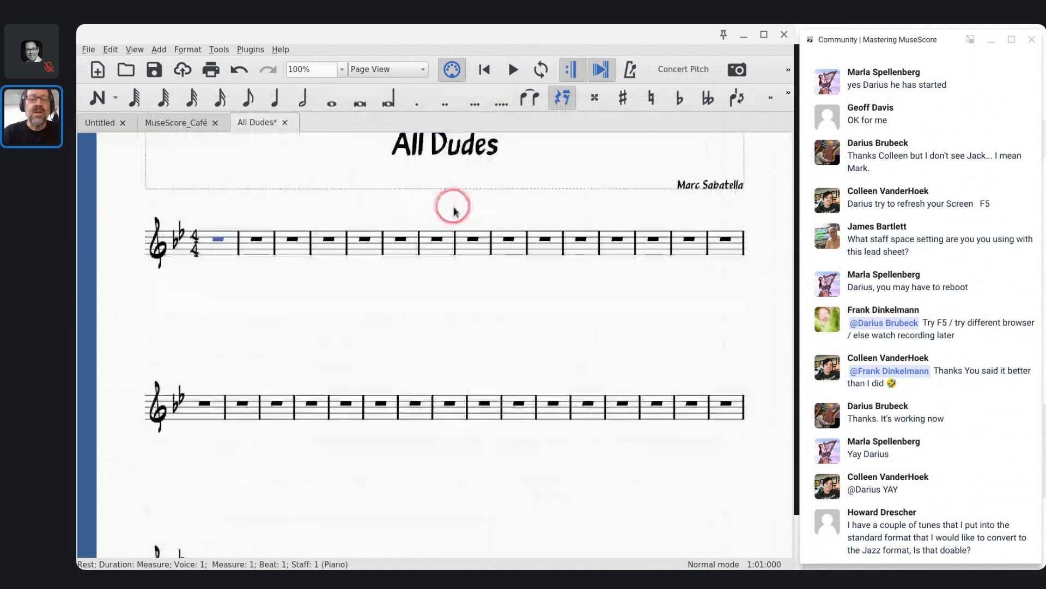
{"action": "left_click", "coordinate": [413, 266]}
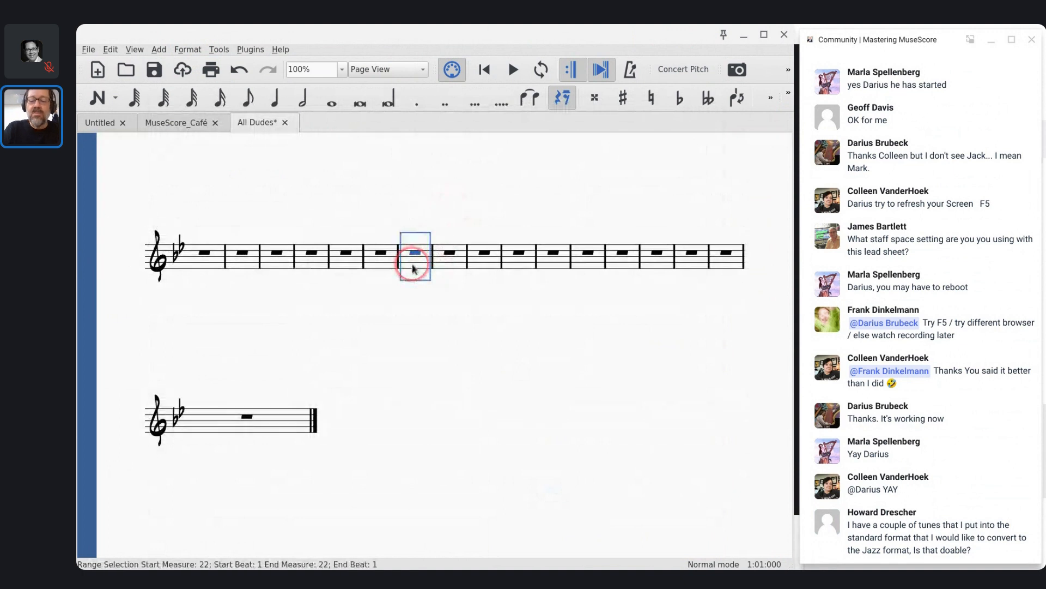
{"action": "key", "text": "ctrl+Return"}
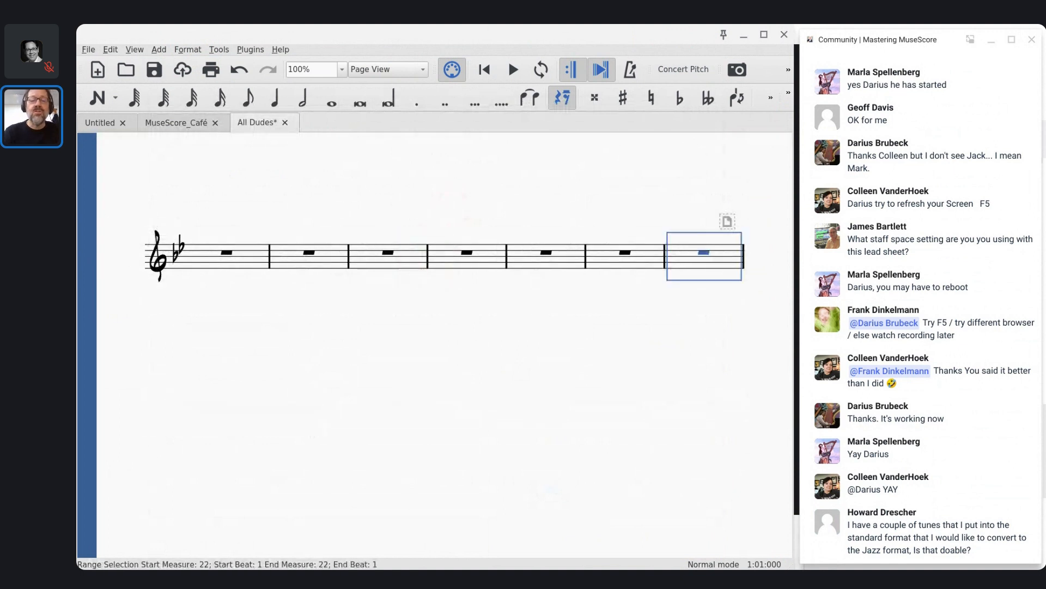
{"action": "scroll", "coordinate": [436, 344], "scroll_direction": "down", "scroll_amount": 5}
{"action": "scroll", "coordinate": [436, 345], "scroll_direction": "up", "scroll_amount": 8}
{"action": "scroll", "coordinate": [436, 345], "scroll_direction": "right", "scroll_amount": 8}
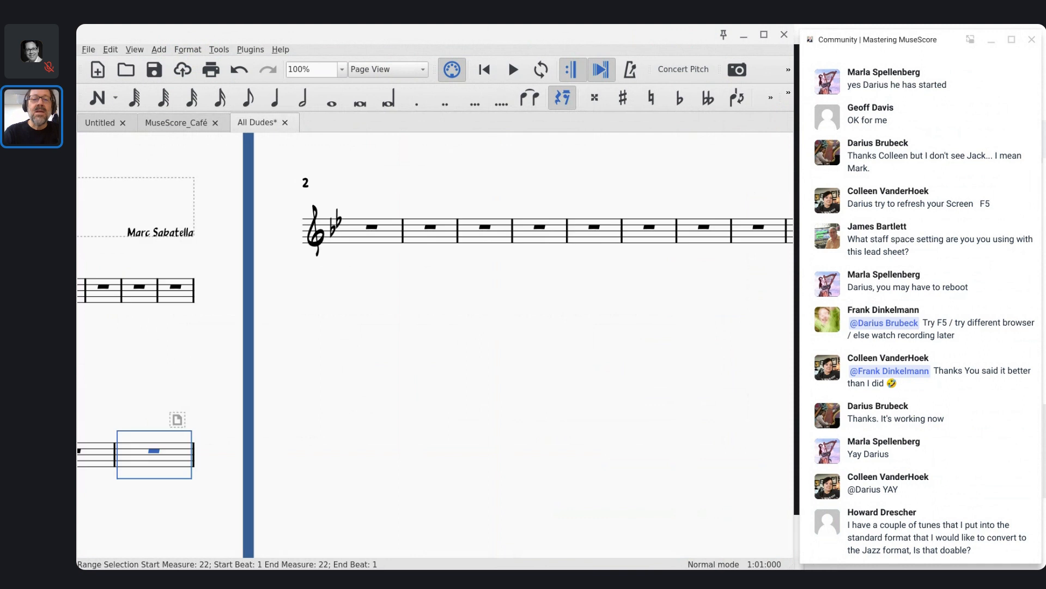
{"action": "scroll", "coordinate": [498, 284], "scroll_direction": "up", "scroll_amount": 4}
{"action": "scroll", "coordinate": [498, 285], "scroll_direction": "right", "scroll_amount": 4}
{"action": "scroll", "coordinate": [499, 285], "scroll_direction": "left", "scroll_amount": 3}
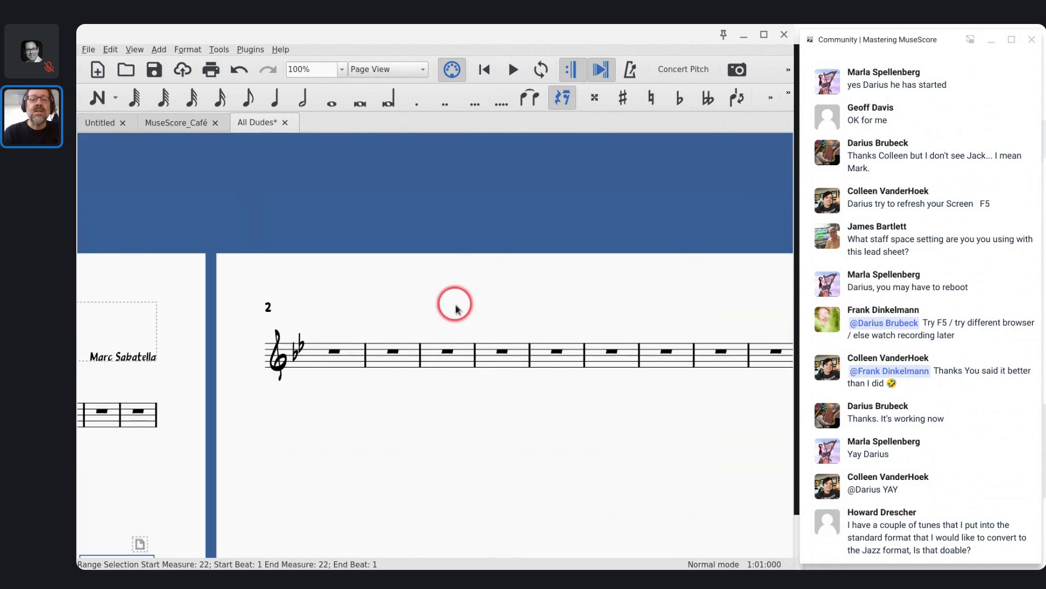
Step: Look through the score properties down to the workTitle field, then close them
{"action": "left_click", "coordinate": [87, 50]}
{"action": "left_click", "coordinate": [121, 219]}
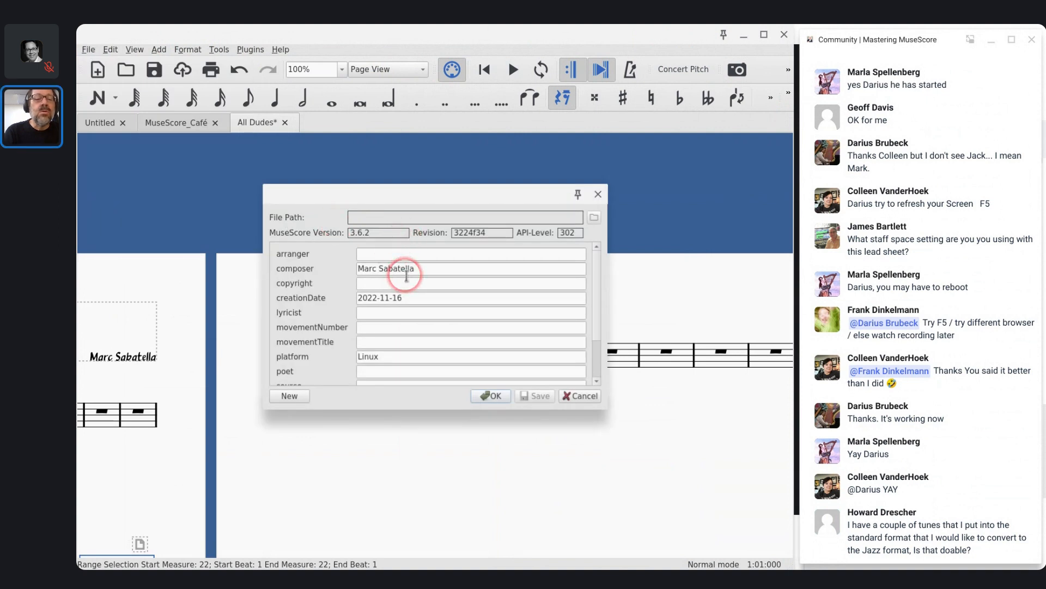
{"action": "scroll", "coordinate": [406, 275], "scroll_direction": "down", "scroll_amount": 2}
{"action": "scroll", "coordinate": [406, 275], "scroll_direction": "up", "scroll_amount": 2}
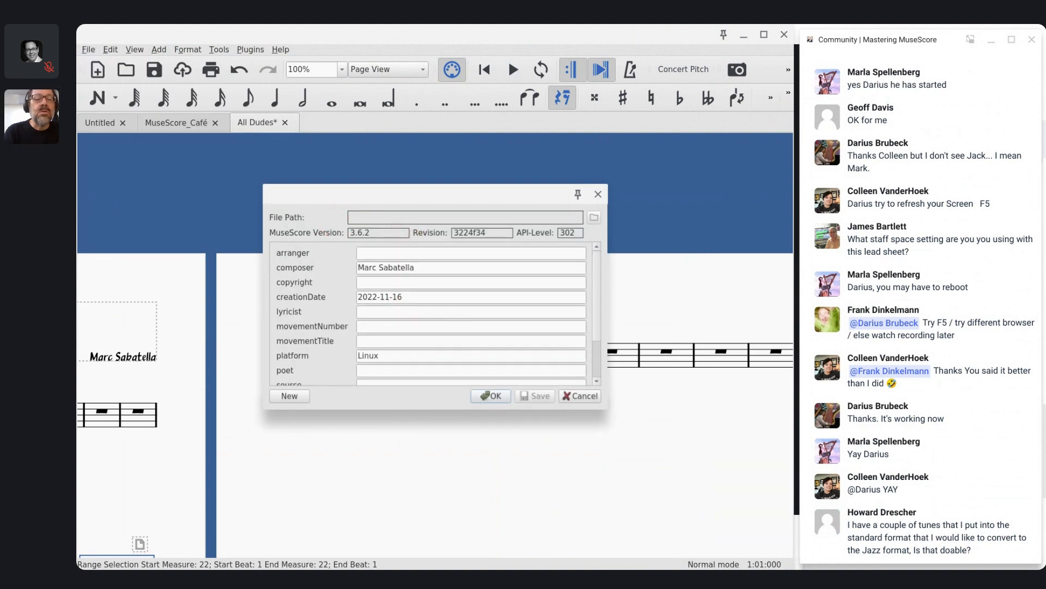
{"action": "scroll", "coordinate": [430, 314], "scroll_direction": "down", "scroll_amount": 3}
{"action": "left_click", "coordinate": [493, 366]}
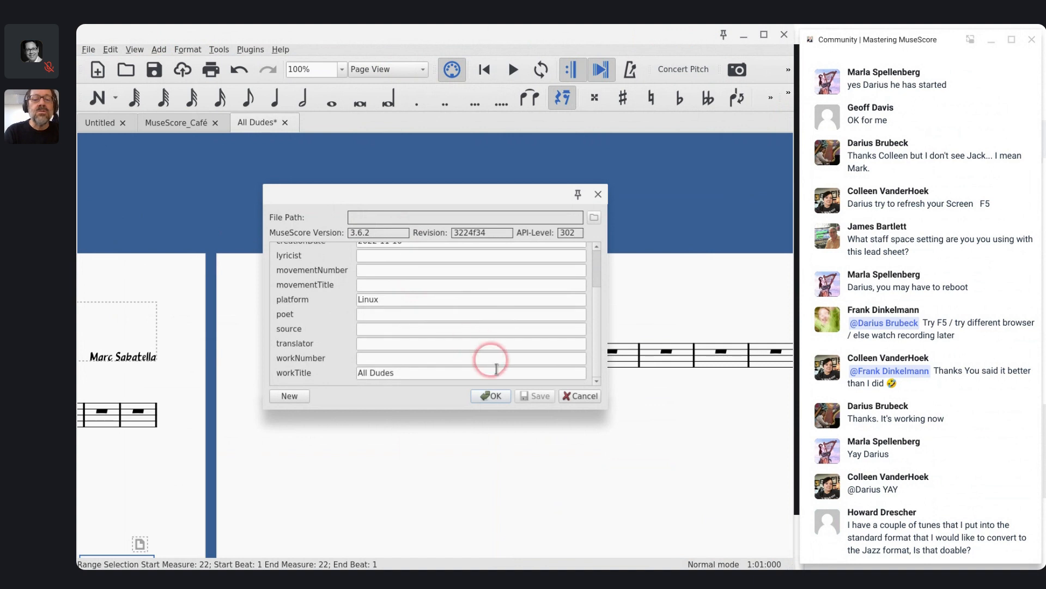
{"action": "left_click", "coordinate": [496, 399]}
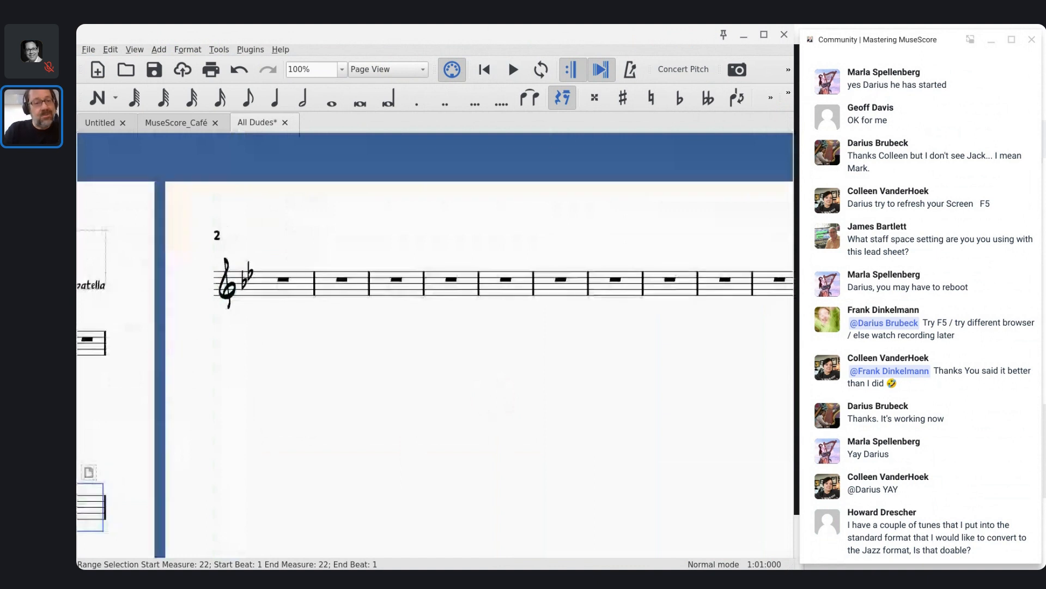
Step: In the header style settings, turn off different odd/even pages for the header text, apply it, and check the page 2 header
{"action": "left_click", "coordinate": [188, 50]}
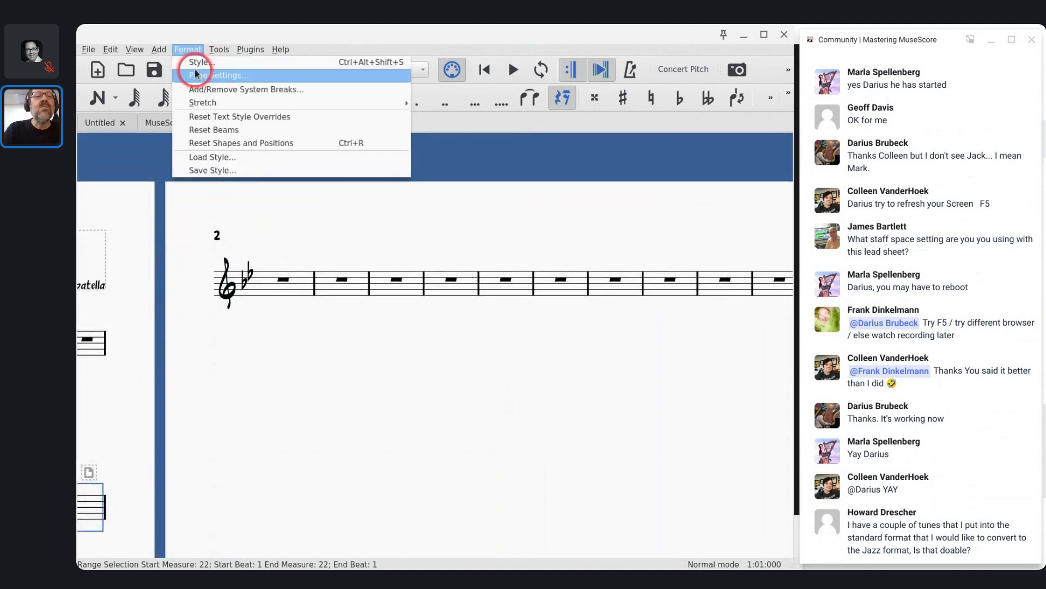
{"action": "left_click", "coordinate": [196, 62]}
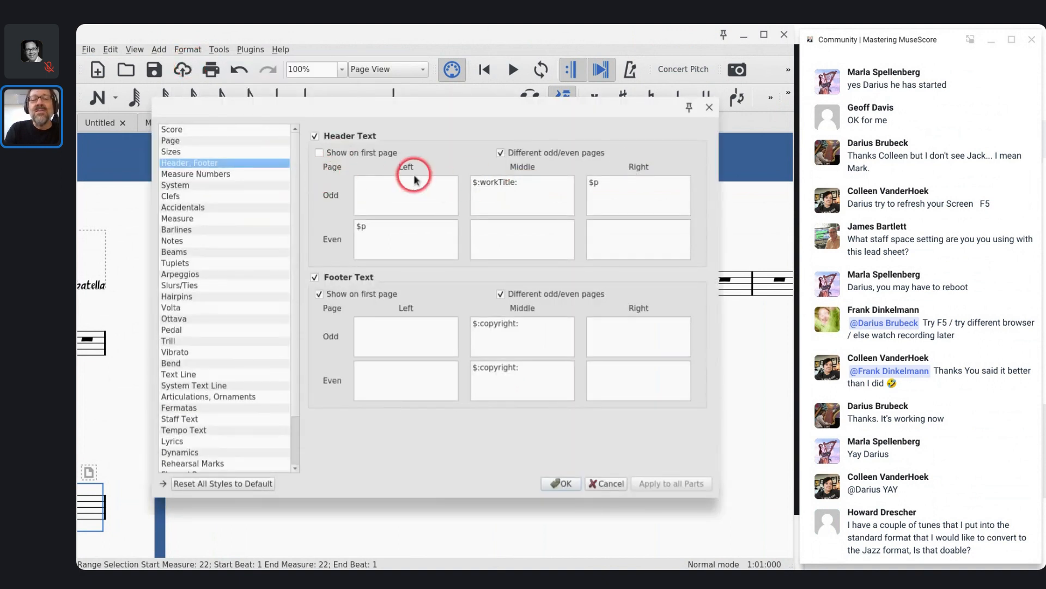
{"action": "left_click", "coordinate": [501, 154]}
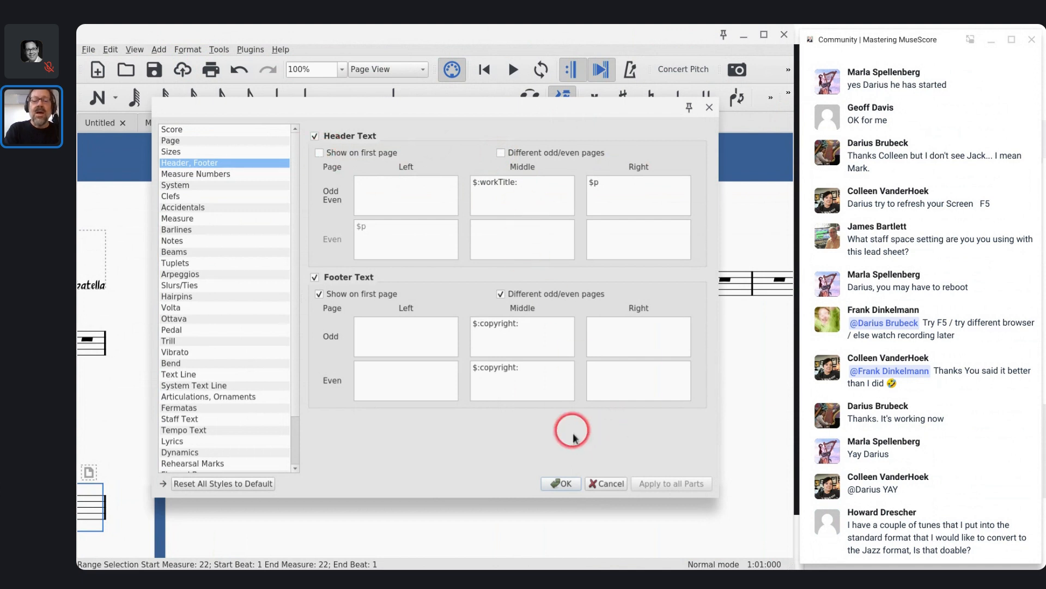
{"action": "left_click", "coordinate": [561, 483]}
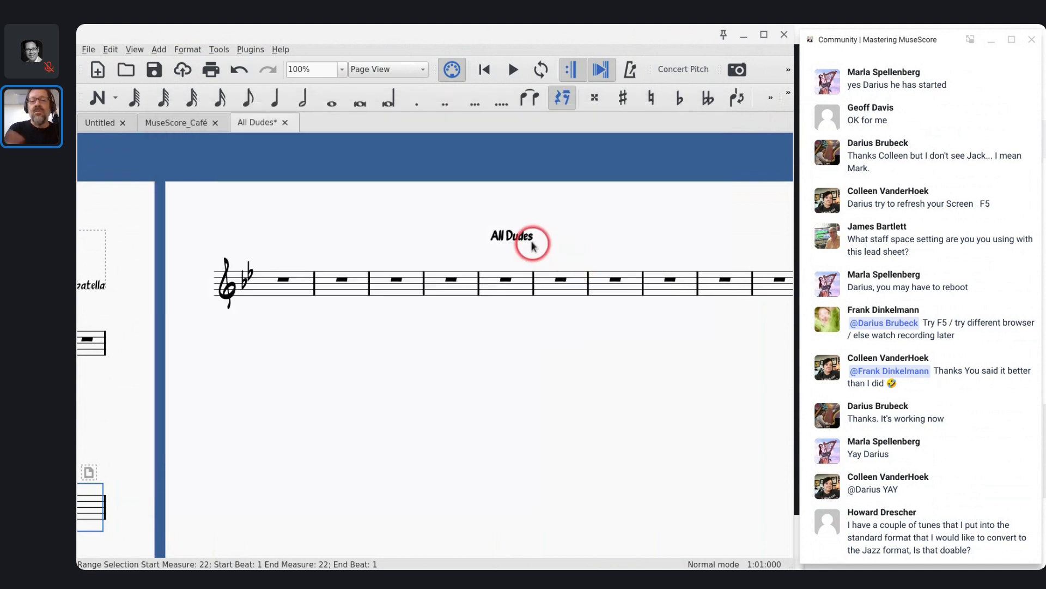
{"action": "scroll", "coordinate": [533, 246], "scroll_direction": "right", "scroll_amount": 5}
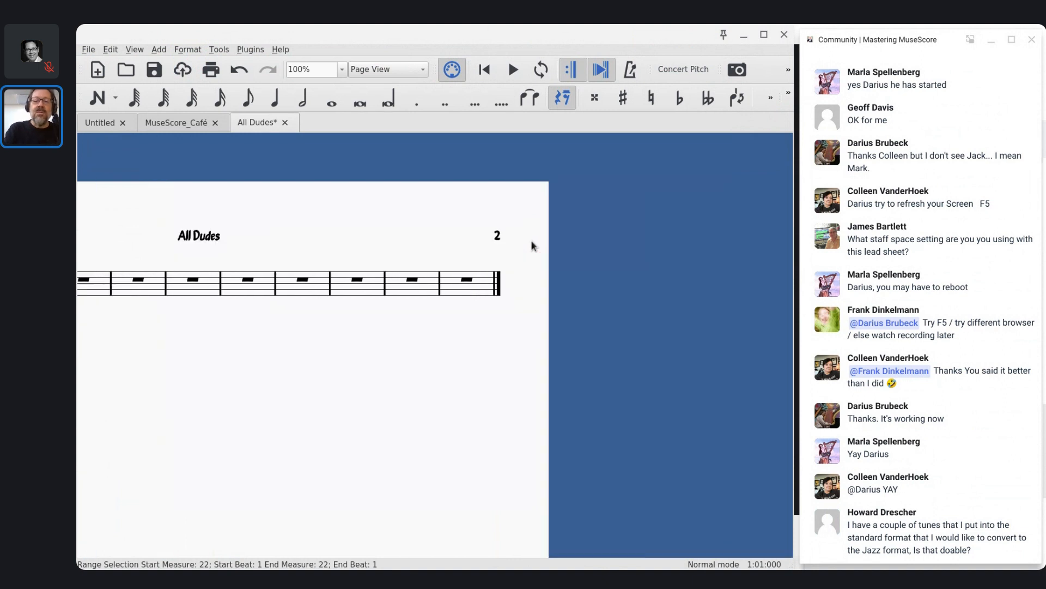
{"action": "scroll", "coordinate": [534, 245], "scroll_direction": "left", "scroll_amount": 3}
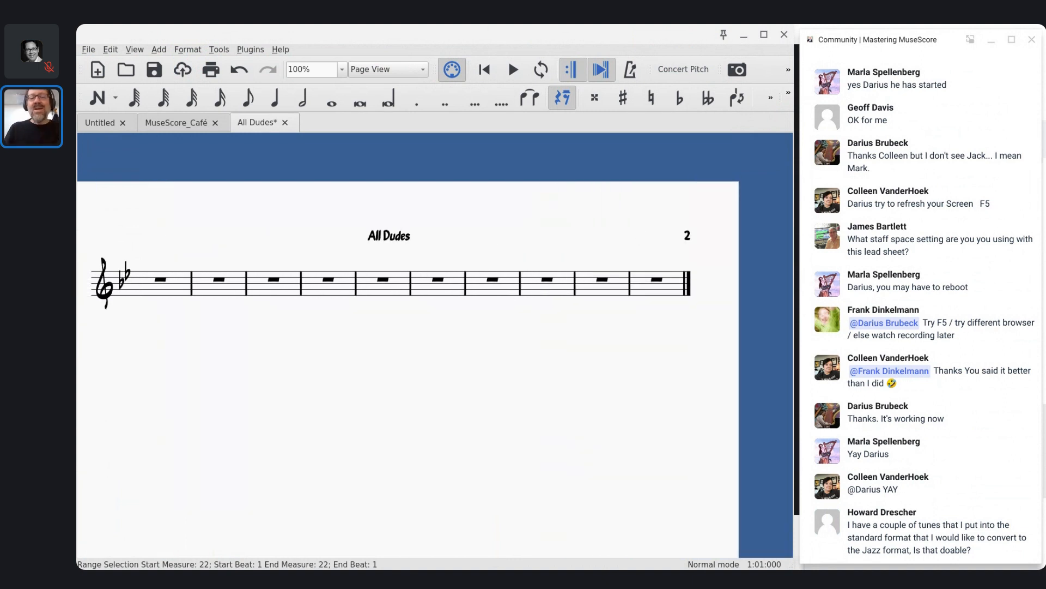
Step: Save the All Dudes score's style as a MuseScore style file named Lead Sheet.mss in the Styles folder
{"action": "left_click", "coordinate": [186, 49]}
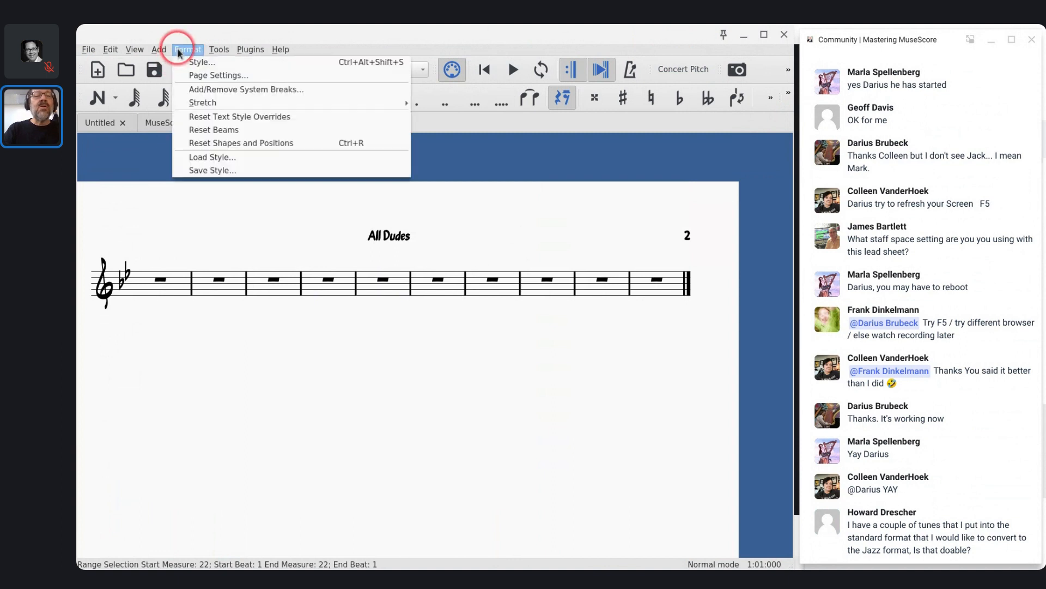
{"action": "left_click", "coordinate": [228, 173]}
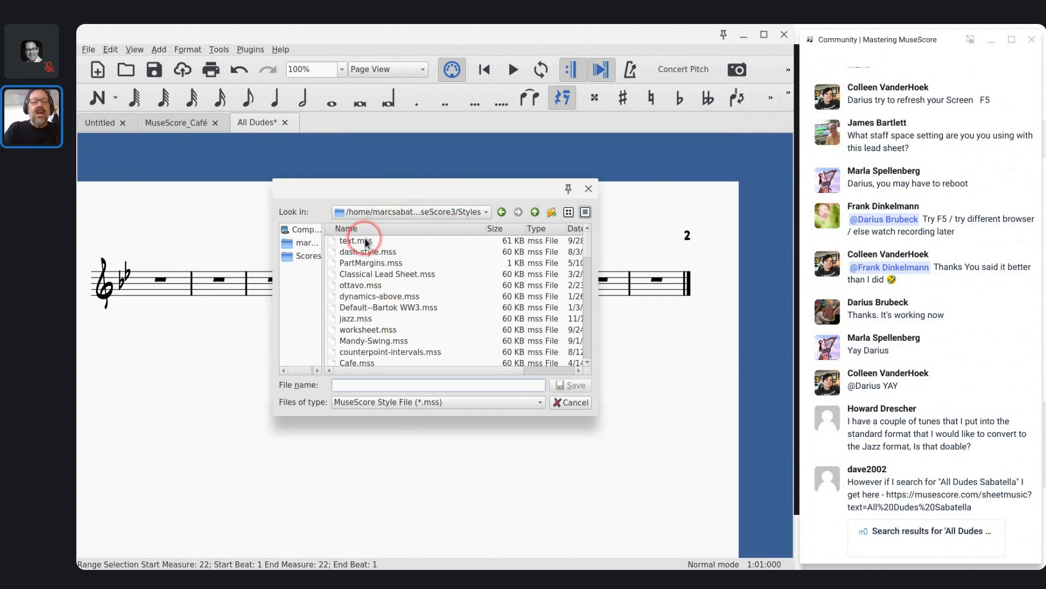
{"action": "scroll", "coordinate": [378, 303], "scroll_direction": "down", "scroll_amount": 6}
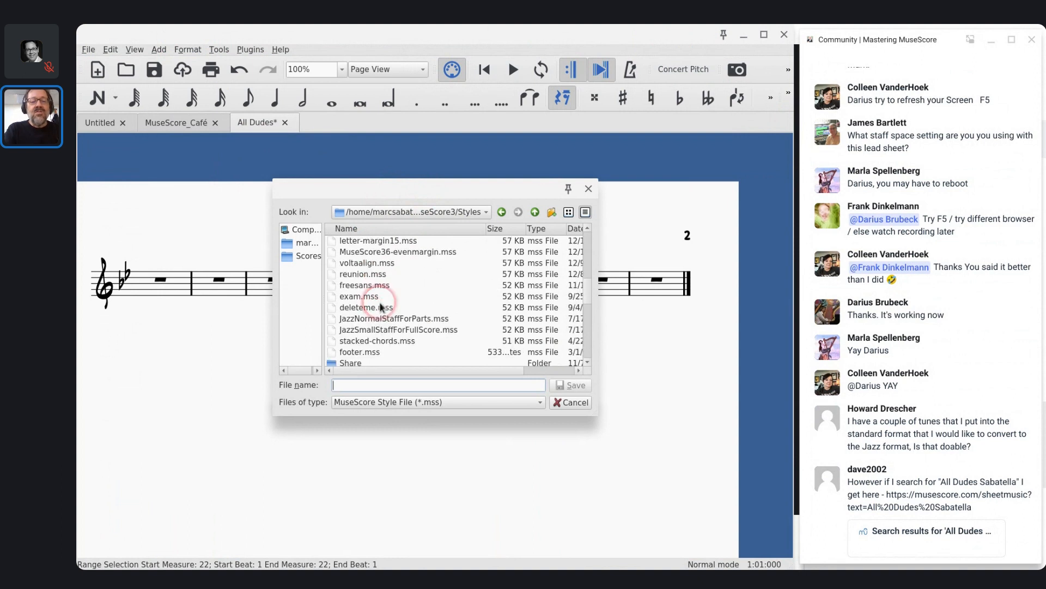
{"action": "scroll", "coordinate": [381, 307], "scroll_direction": "down", "scroll_amount": 1}
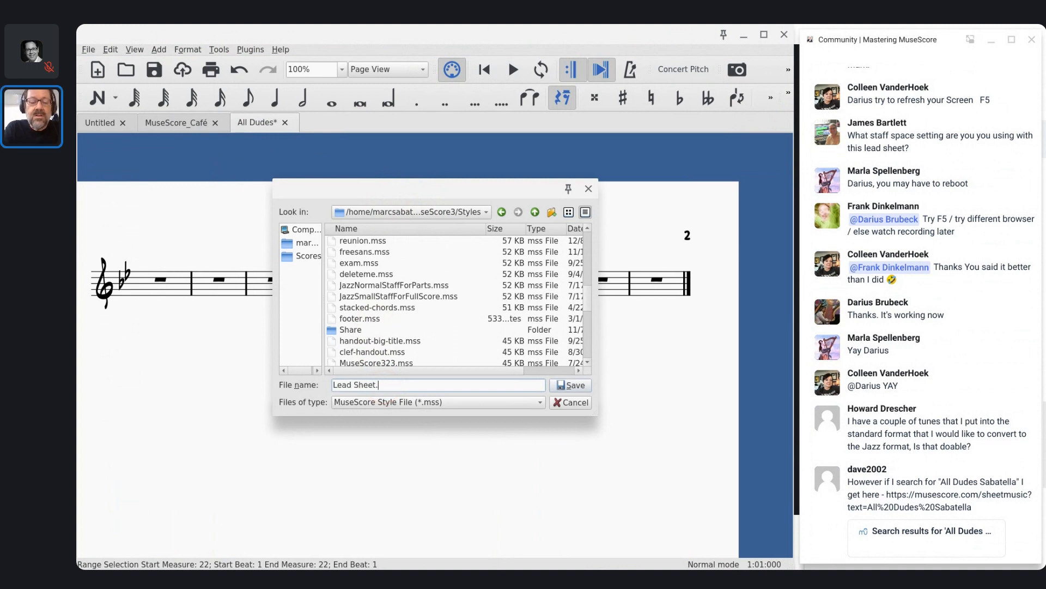
{"action": "left_click", "coordinate": [586, 386]}
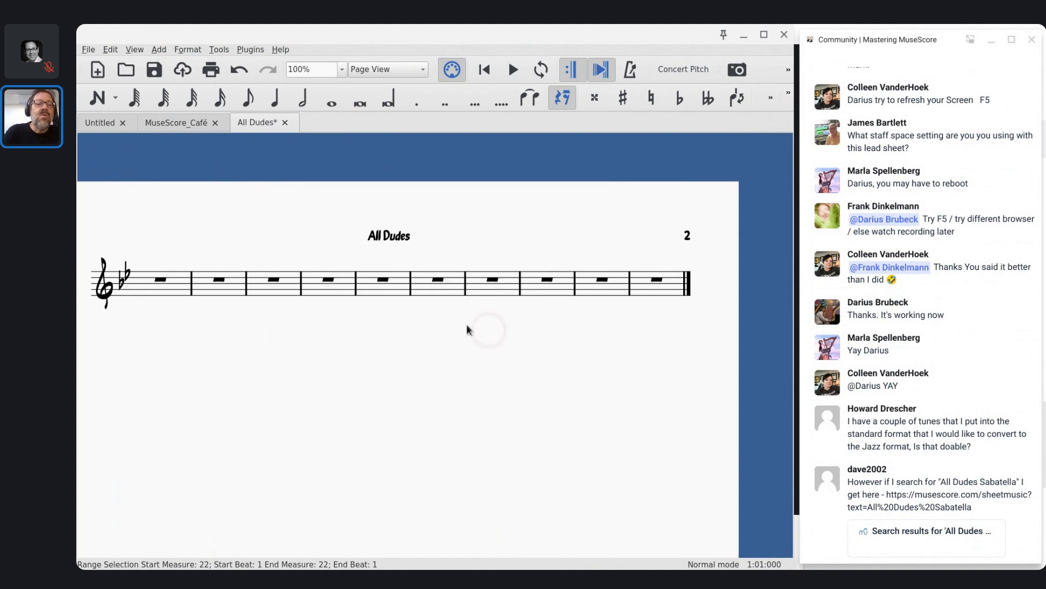
Step: Switch to the Untitled score and load the Lead Sheet.mss style into it
{"action": "left_click", "coordinate": [100, 122]}
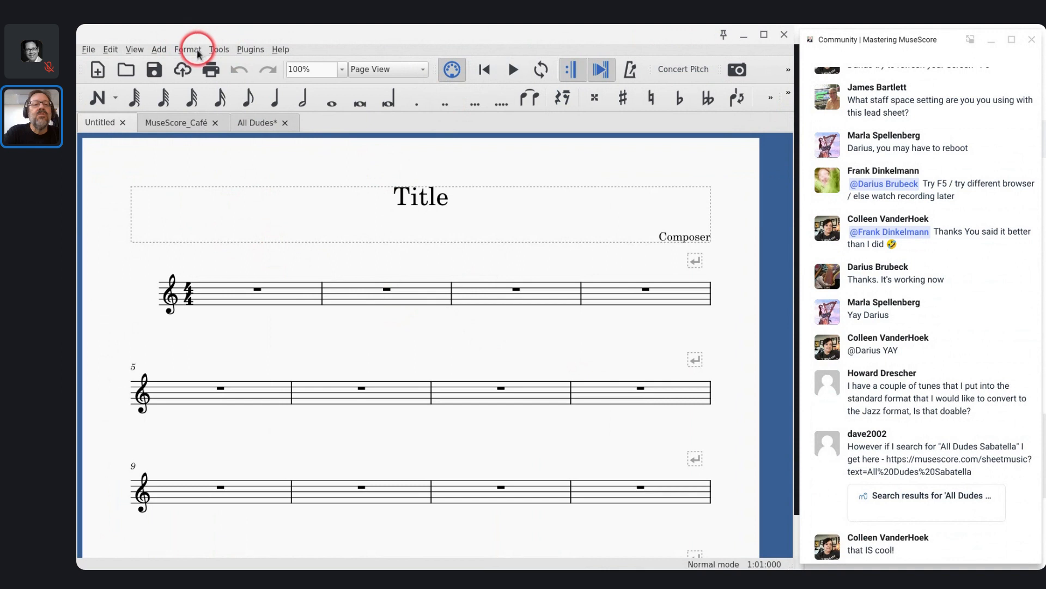
{"action": "left_click", "coordinate": [197, 52]}
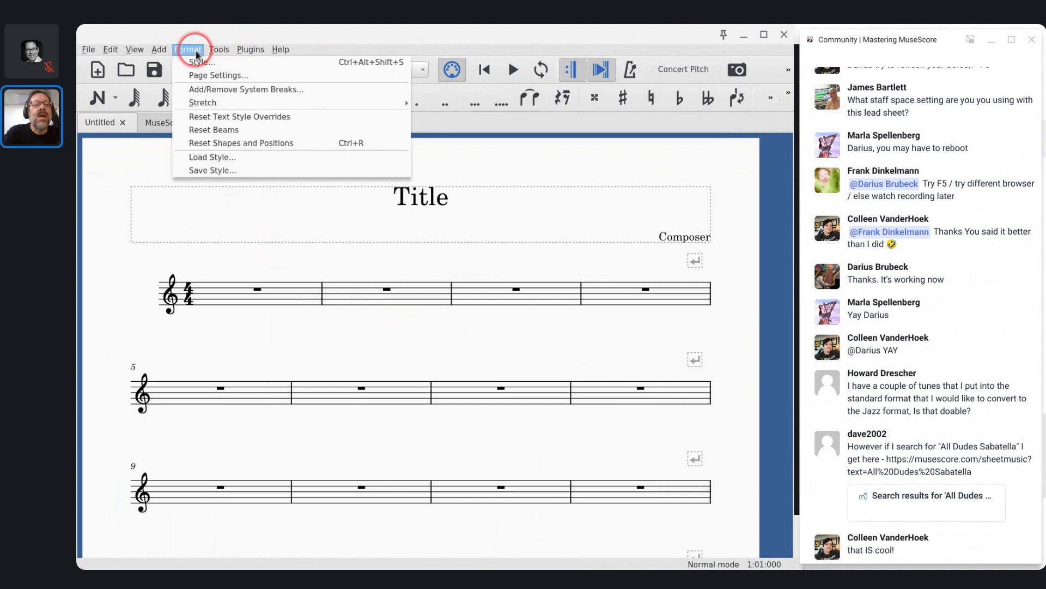
{"action": "left_click", "coordinate": [211, 161]}
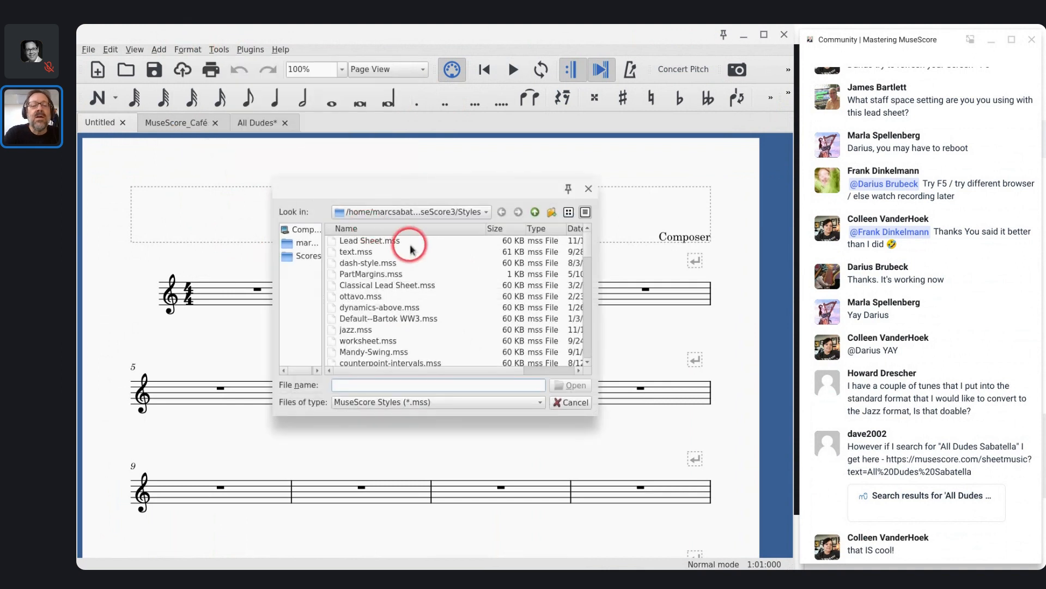
{"action": "left_click", "coordinate": [409, 243]}
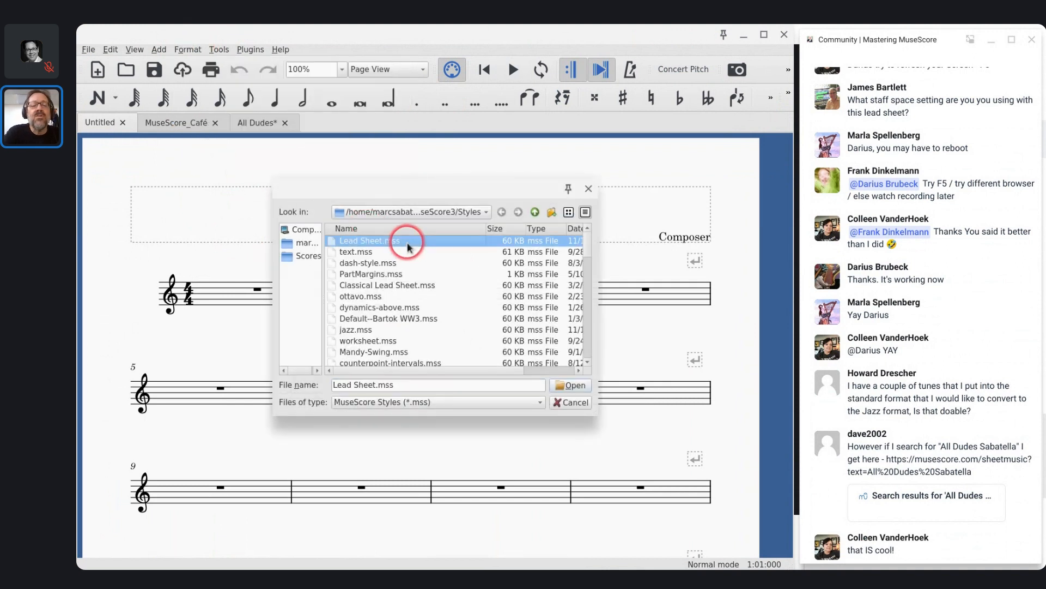
{"action": "left_click", "coordinate": [568, 385]}
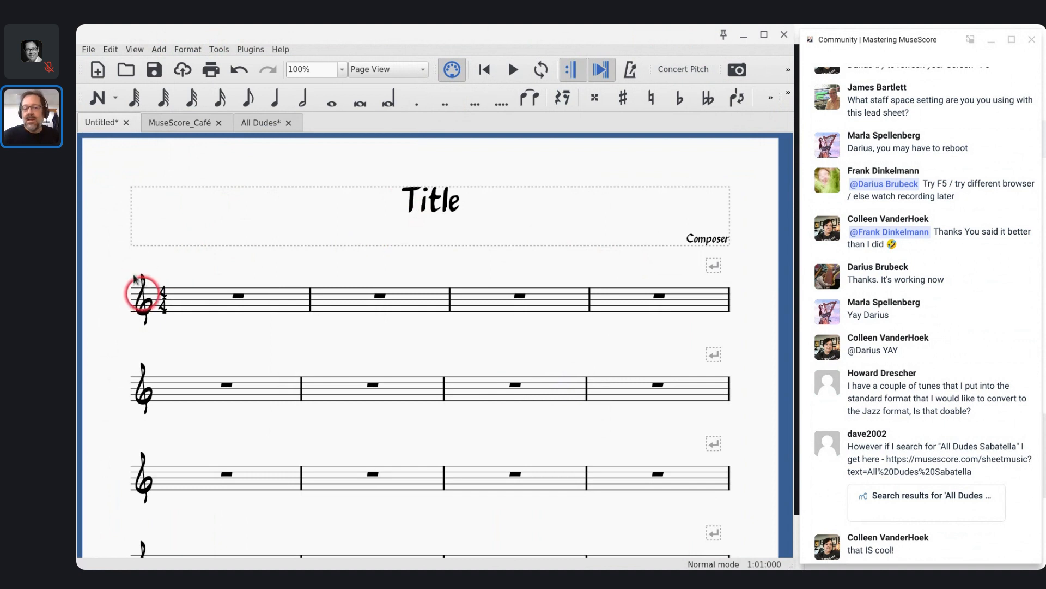
Step: Add a page break after measure 22 of the Untitled score and check the header on its page 2
{"action": "scroll", "coordinate": [171, 294], "scroll_direction": "down", "scroll_amount": 10}
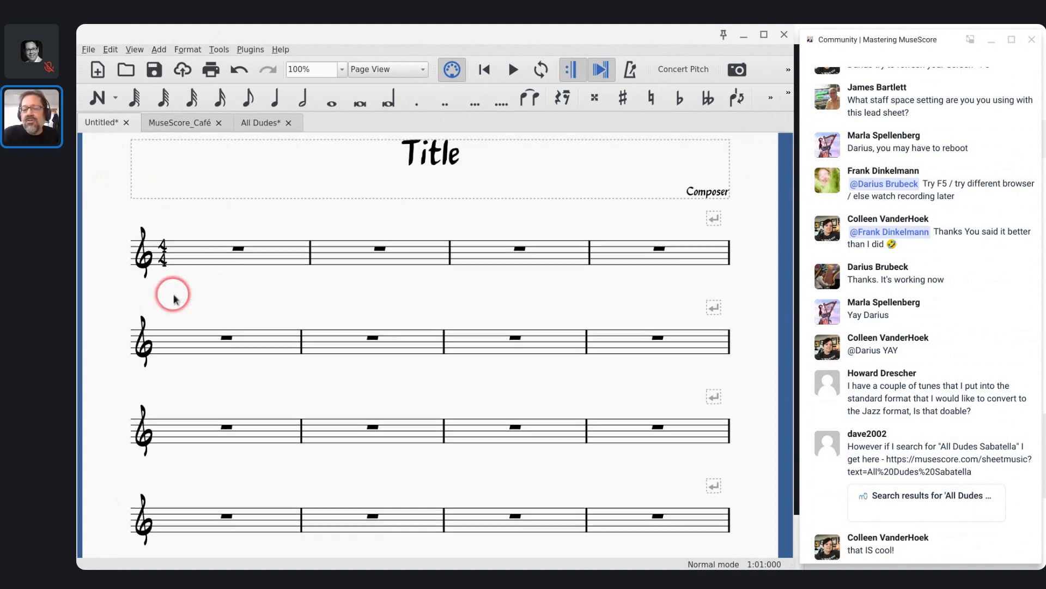
{"action": "scroll", "coordinate": [173, 299], "scroll_direction": "down", "scroll_amount": 3}
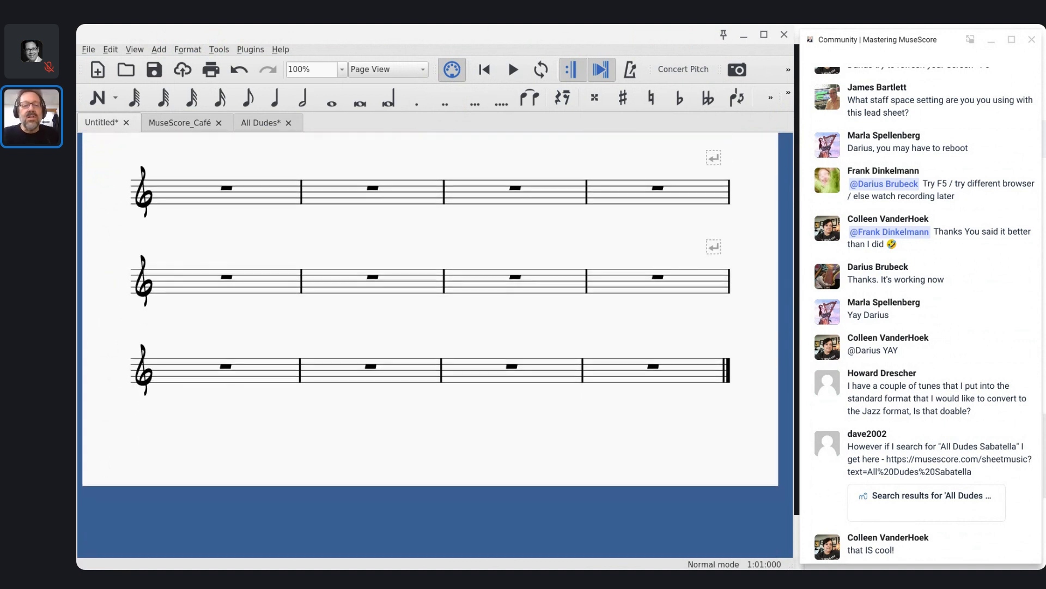
{"action": "scroll", "coordinate": [333, 286], "scroll_direction": "right", "scroll_amount": 2}
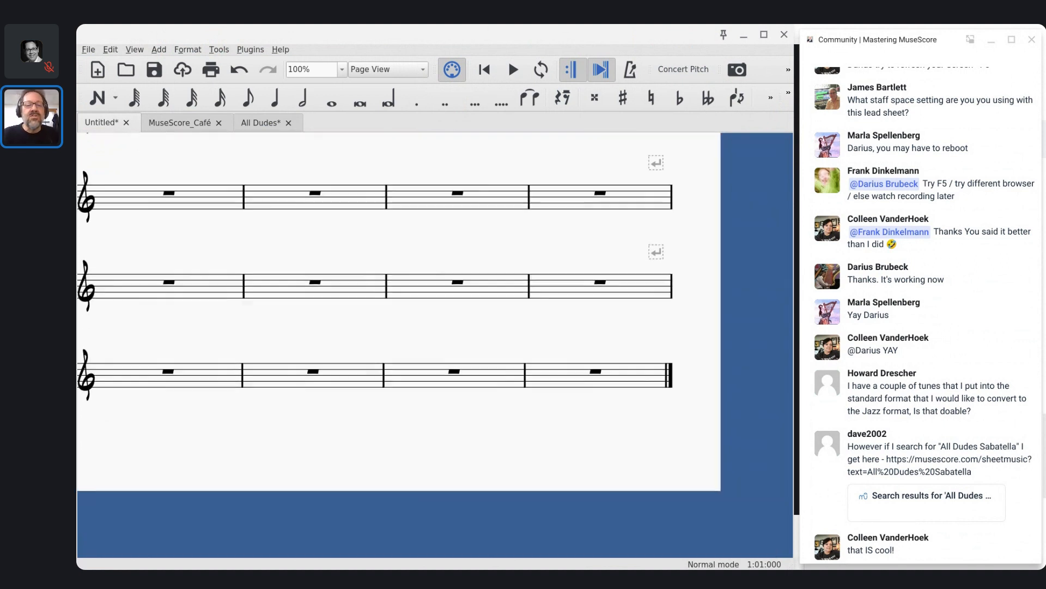
{"action": "left_click", "coordinate": [349, 193]}
{"action": "key", "text": "ctrl+Return"}
{"action": "scroll", "coordinate": [350, 194], "scroll_direction": "right", "scroll_amount": 10}
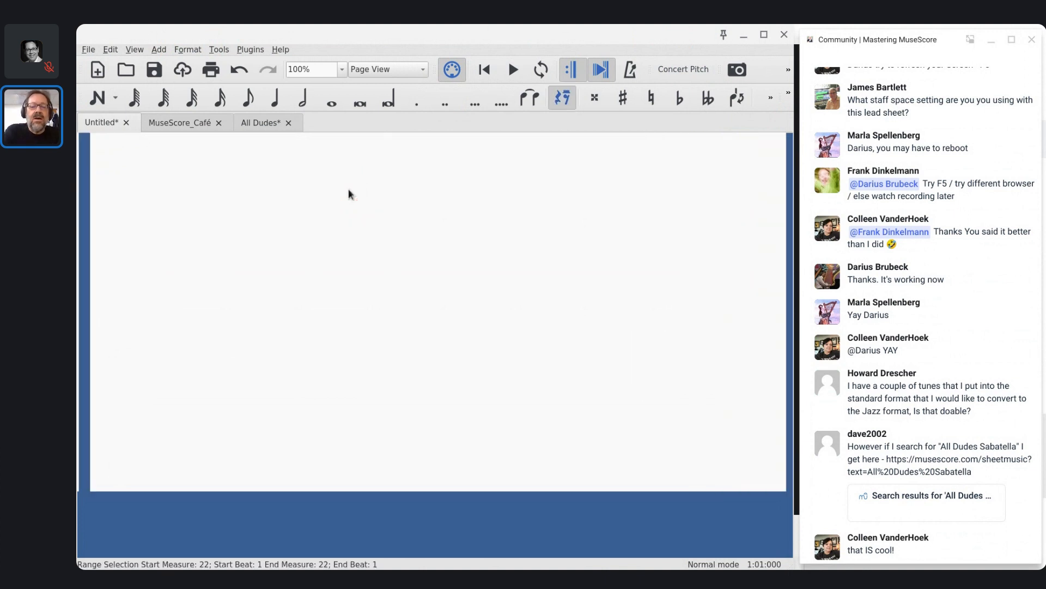
{"action": "scroll", "coordinate": [350, 194], "scroll_direction": "up", "scroll_amount": 8}
{"action": "scroll", "coordinate": [376, 207], "scroll_direction": "up", "scroll_amount": 2}
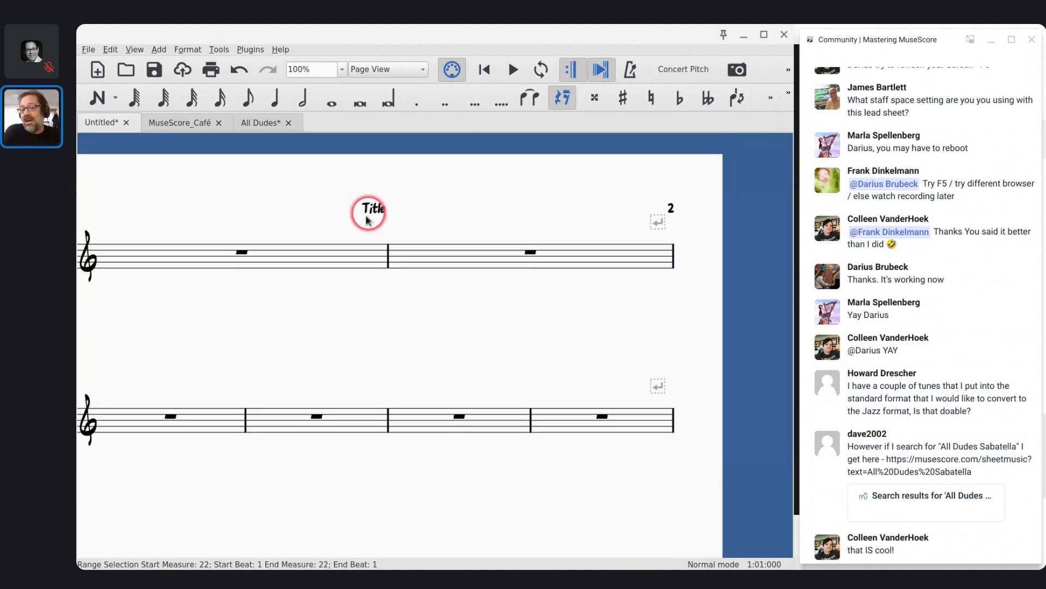
{"action": "scroll", "coordinate": [391, 206], "scroll_direction": "left", "scroll_amount": 10}
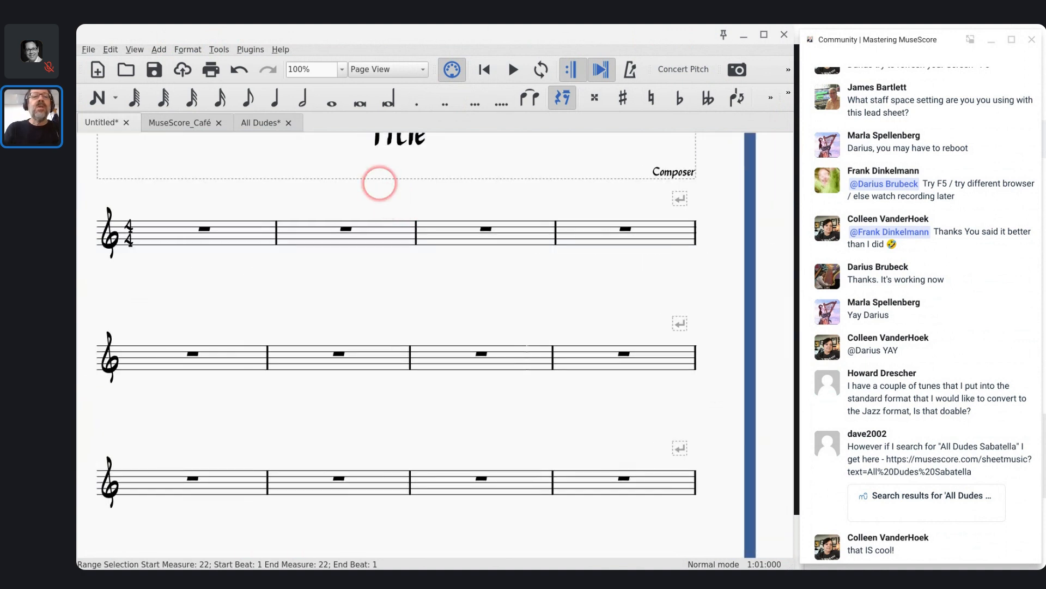
Step: Return to the All Dudes score, undo the last change, and delete the page break after measure 22
{"action": "left_click", "coordinate": [253, 121]}
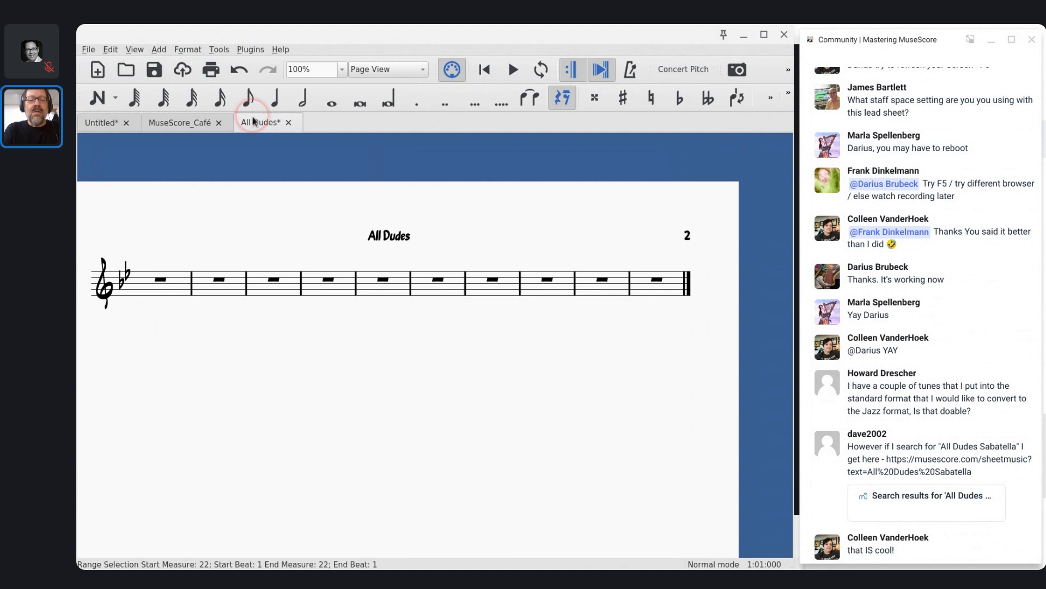
{"action": "key", "text": "super"}
{"action": "key", "text": "super"}
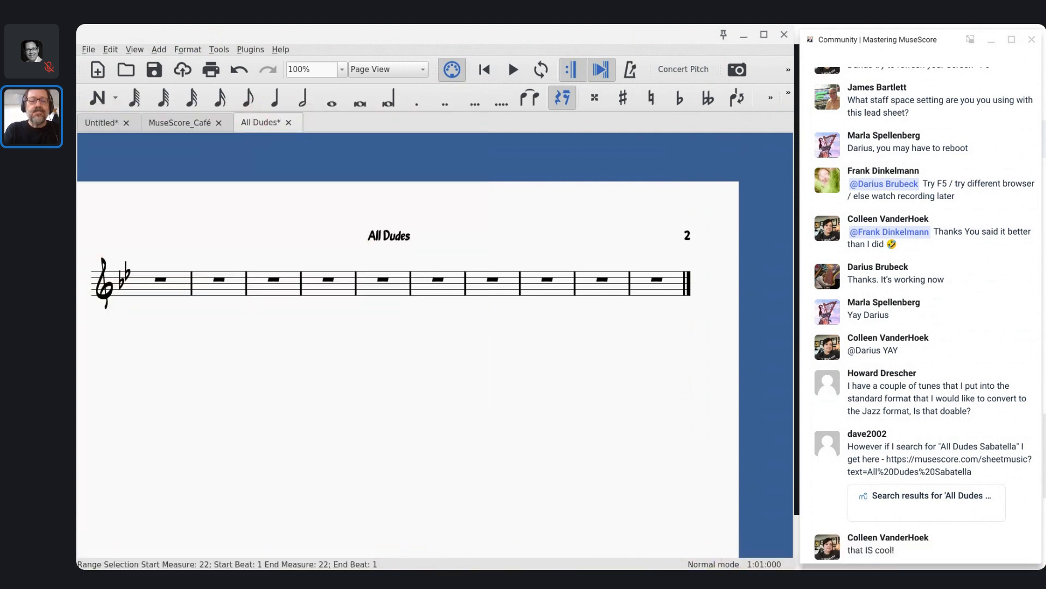
{"action": "scroll", "coordinate": [259, 344], "scroll_direction": "left", "scroll_amount": 13}
{"action": "scroll", "coordinate": [258, 344], "scroll_direction": "down", "scroll_amount": 1}
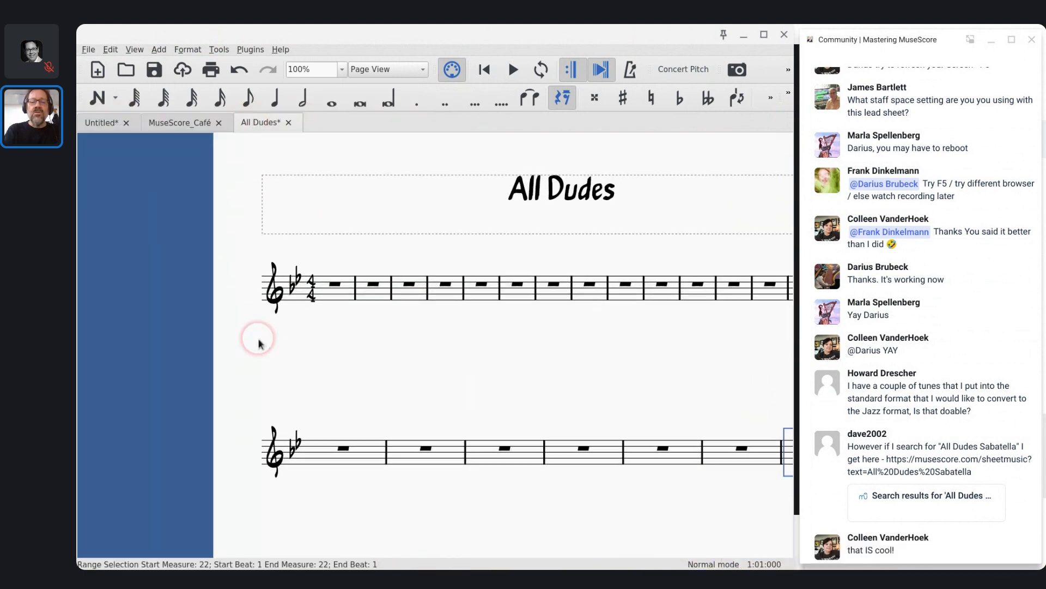
{"action": "scroll", "coordinate": [259, 344], "scroll_direction": "right", "scroll_amount": 2}
{"action": "scroll", "coordinate": [259, 344], "scroll_direction": "right", "scroll_amount": 1}
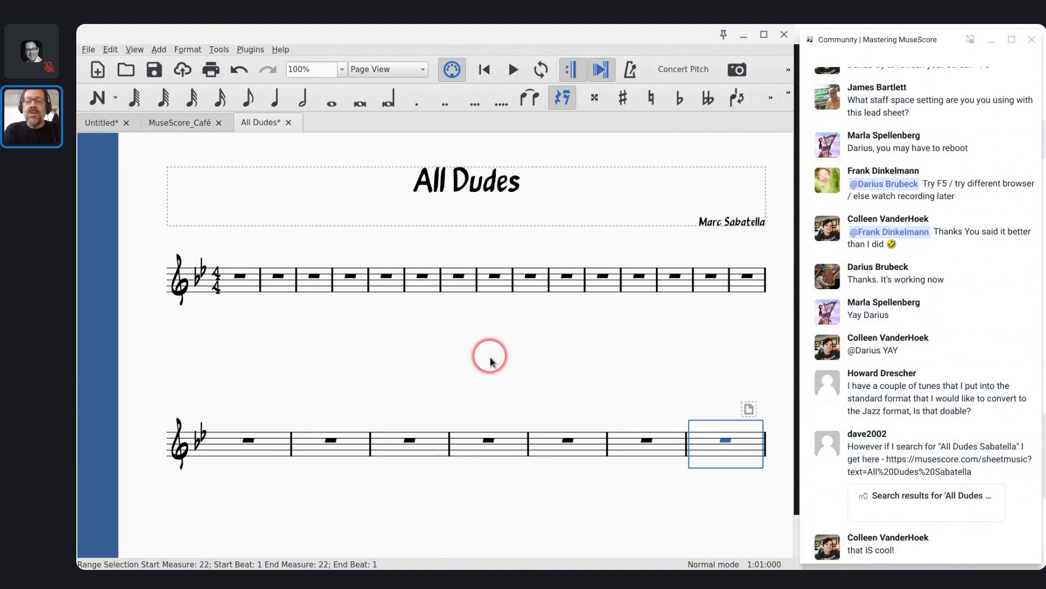
{"action": "key", "text": "ctrl+z"}
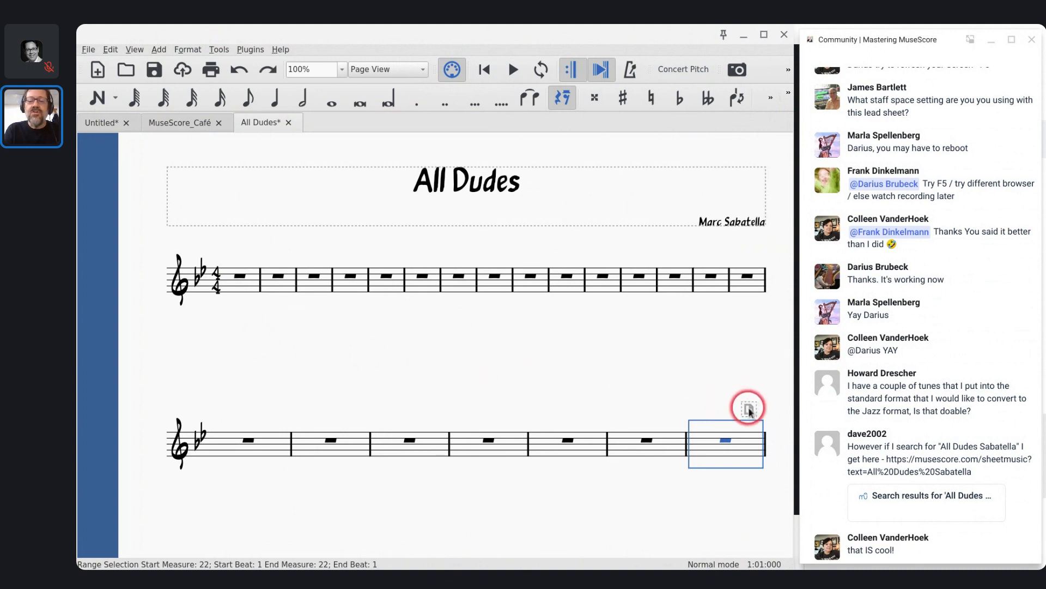
{"action": "left_click", "coordinate": [749, 408]}
{"action": "key", "text": "Delete"}
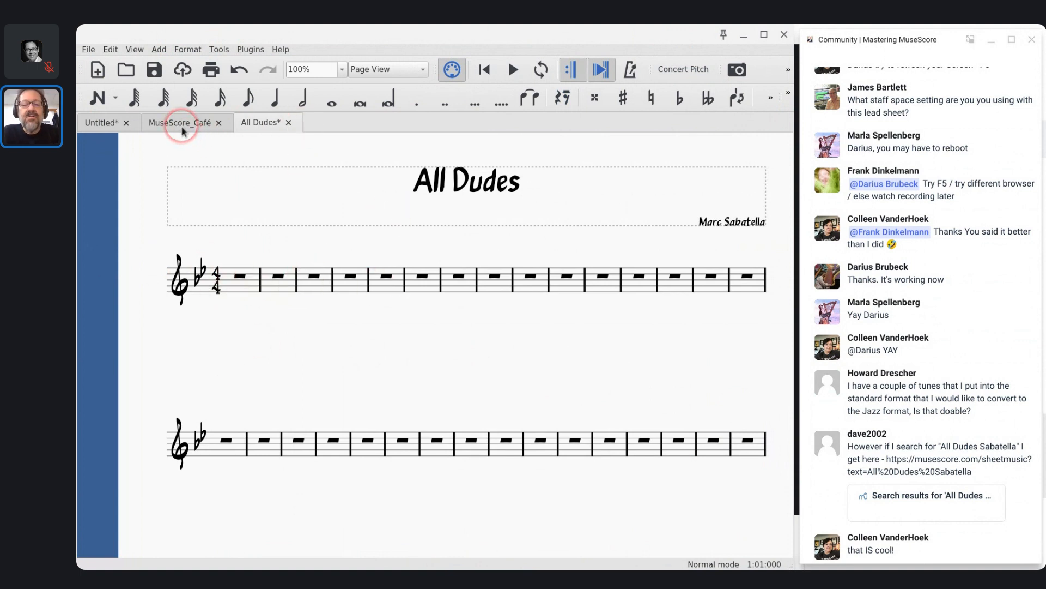
Step: Check the intro's staves in the All Dudes PDF, then add a second, bass-clef staff to the score's Piano instrument
{"action": "key", "text": "alt+Tab"}
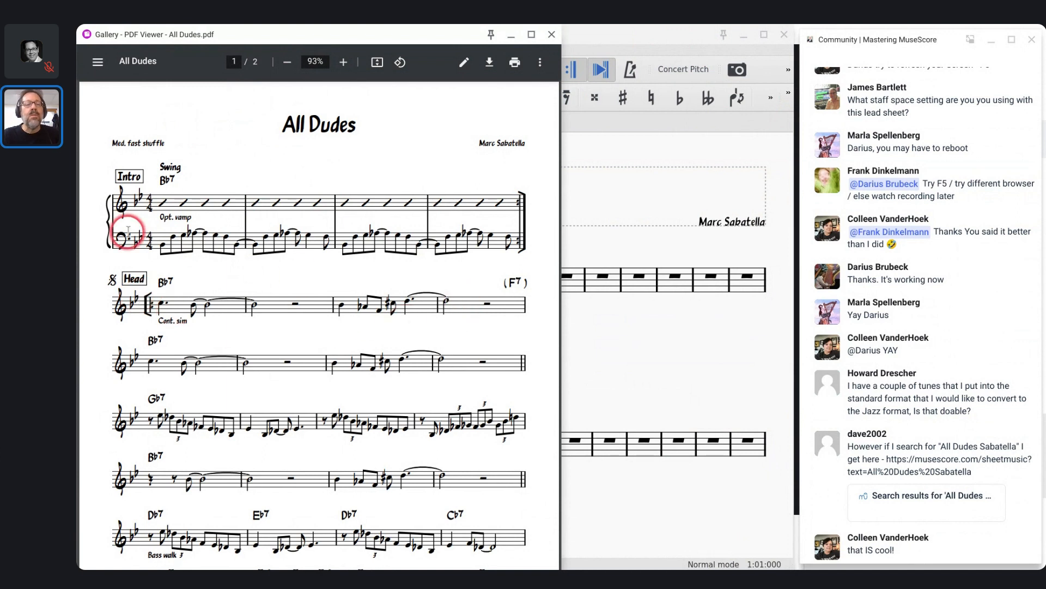
{"action": "left_click", "coordinate": [511, 38]}
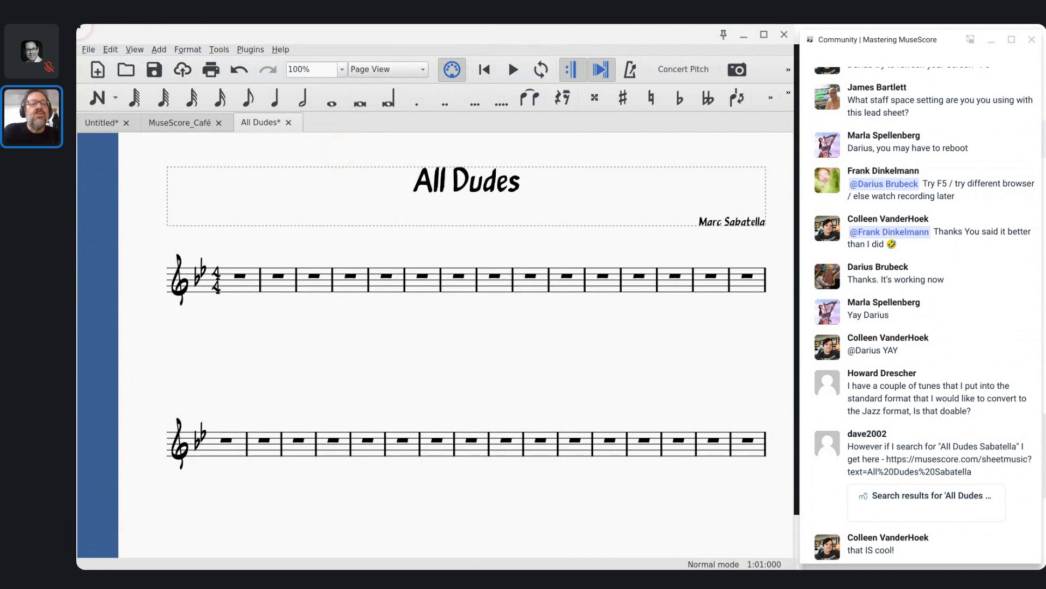
{"action": "left_click", "coordinate": [109, 49]}
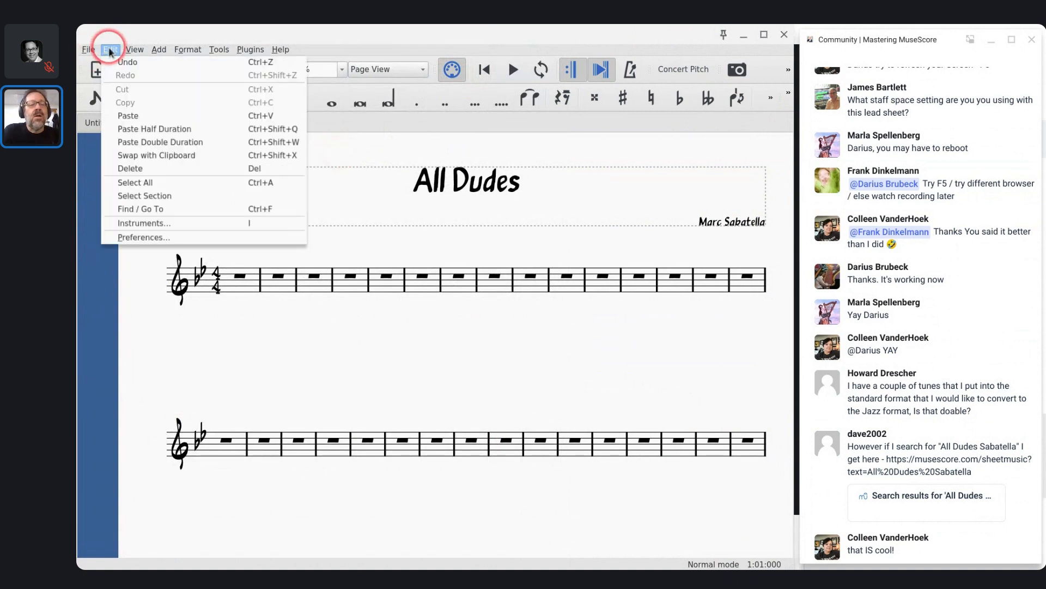
{"action": "left_click", "coordinate": [139, 223]}
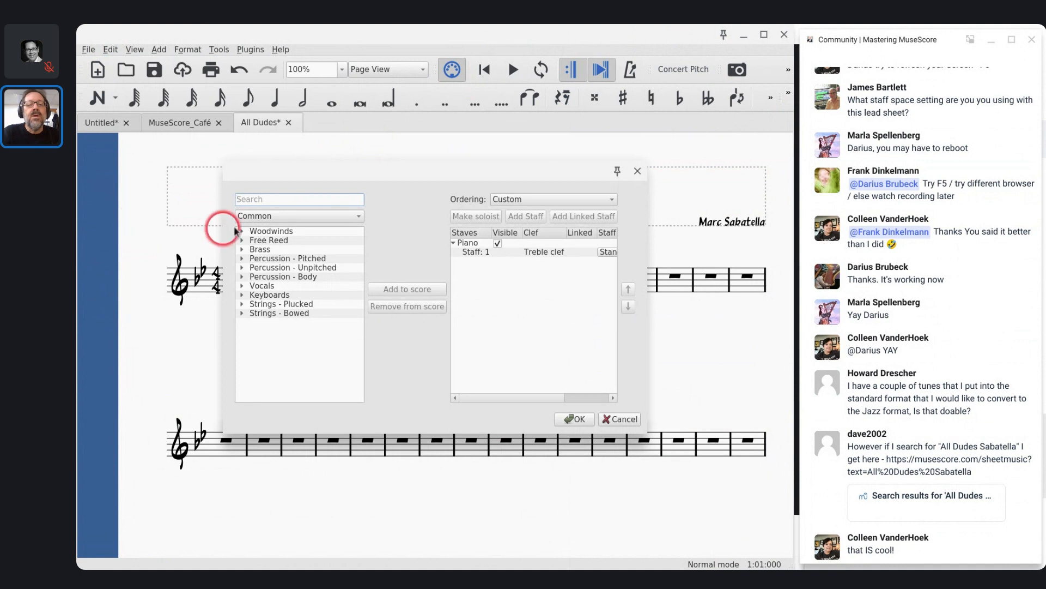
{"action": "left_click", "coordinate": [469, 254]}
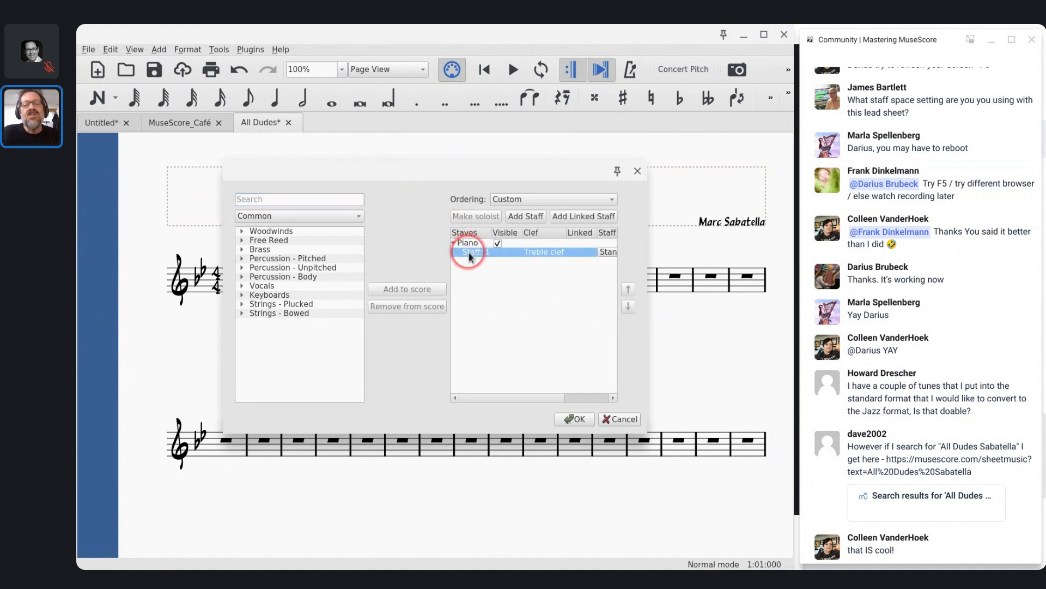
{"action": "left_click", "coordinate": [528, 217]}
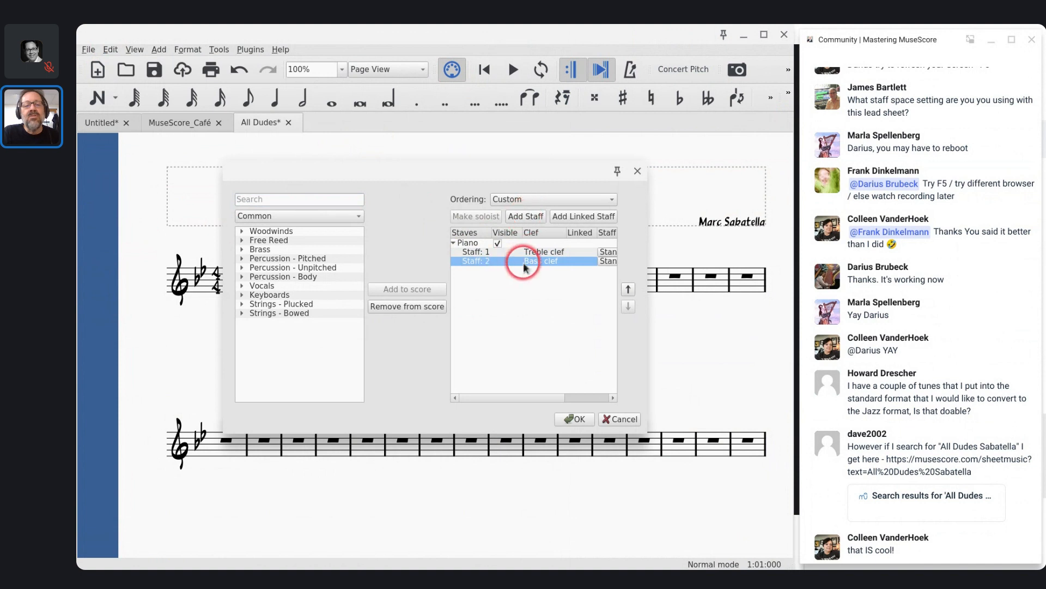
{"action": "left_click", "coordinate": [572, 419]}
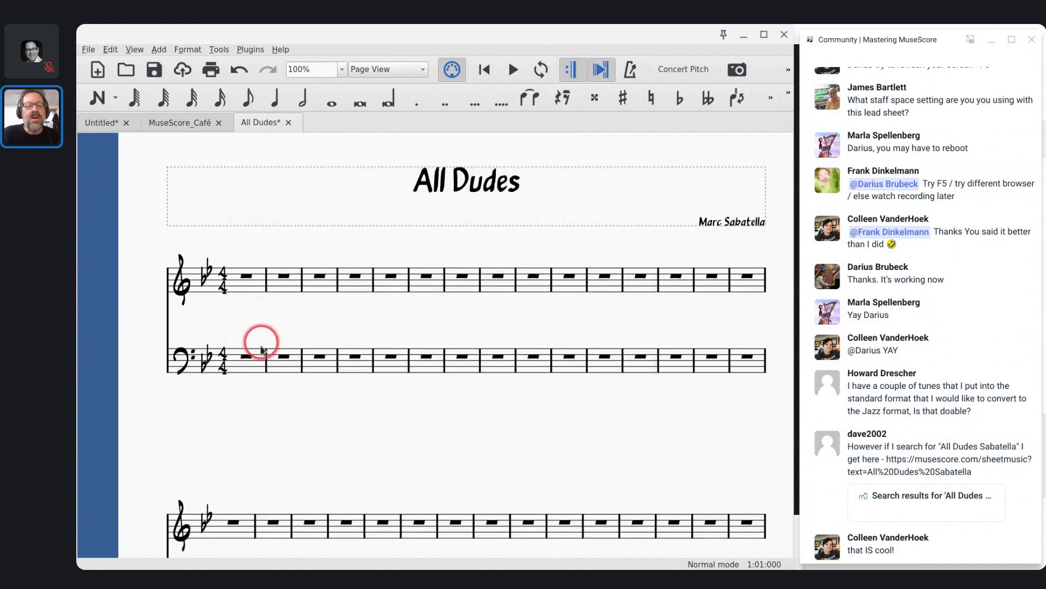
Step: Start note input at measure 1 of the bass staff, then run the demo command in the terminal and return to the score
{"action": "left_click", "coordinate": [247, 356]}
{"action": "key", "text": "n"}
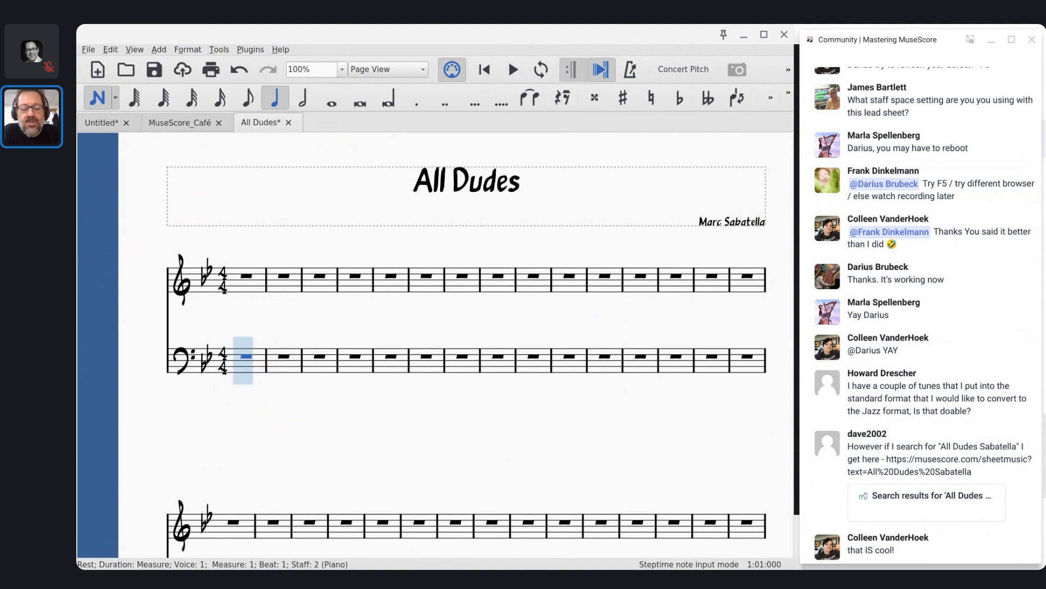
{"action": "key", "text": "3"}
{"action": "left_click", "coordinate": [306, 531]}
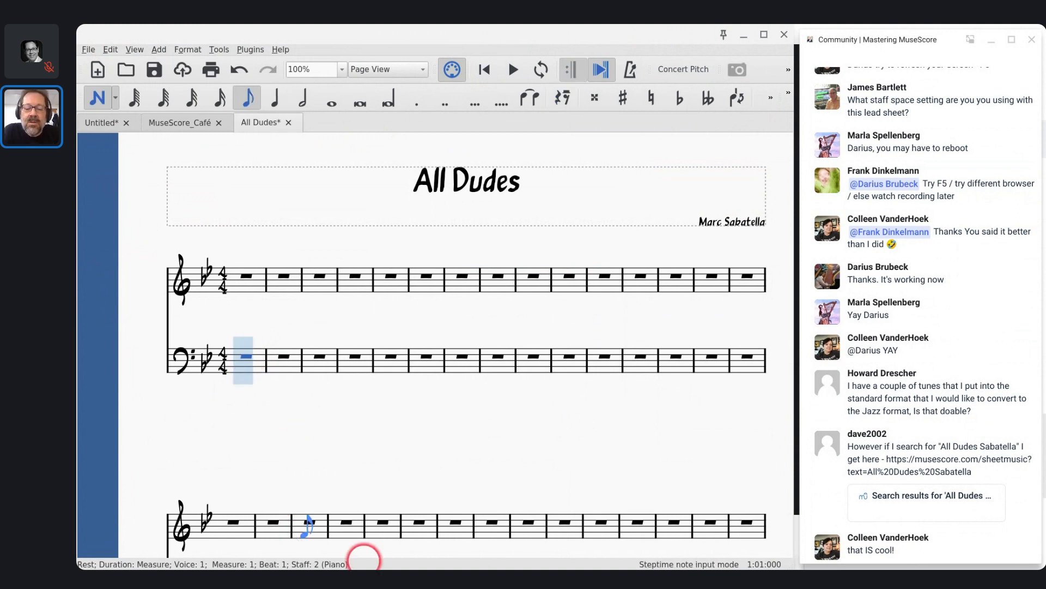
{"action": "left_click", "coordinate": [619, 557]}
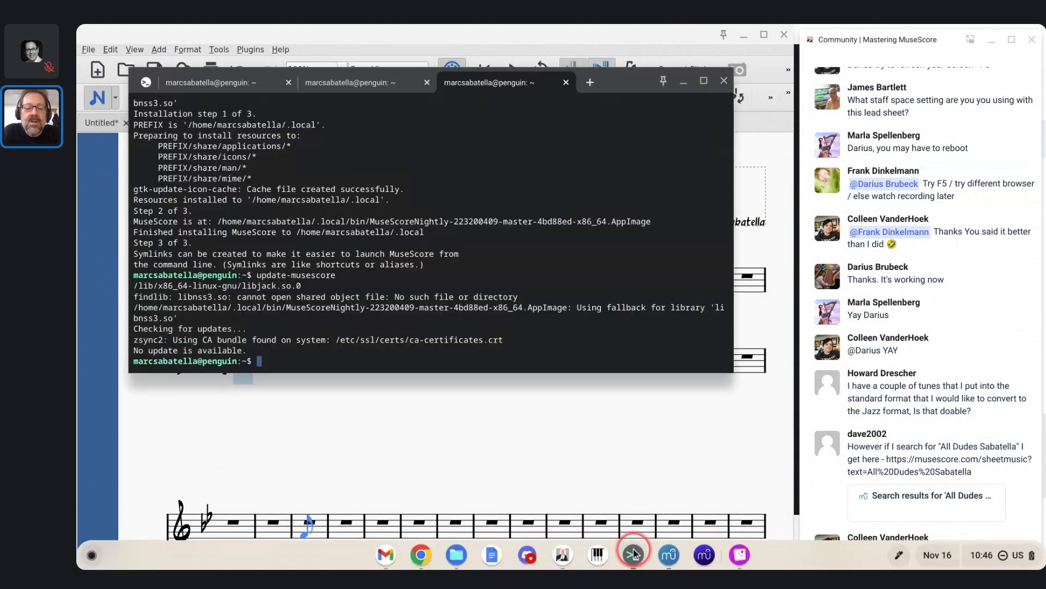
{"action": "type", "text": "demo"}
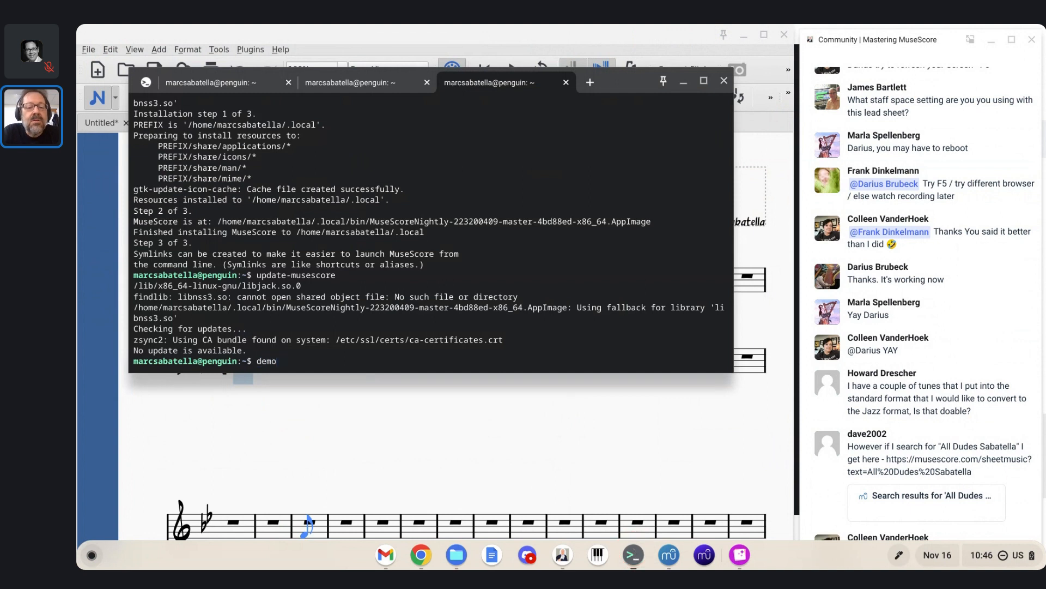
{"action": "key", "text": "alt+Tab"}
Step: Enter measure 1 of the bass staff in eighth notes: B♭2, F3, G3, A♭3 tied to another A♭3, G3, F3, B♭2
{"action": "key", "text": "4"}
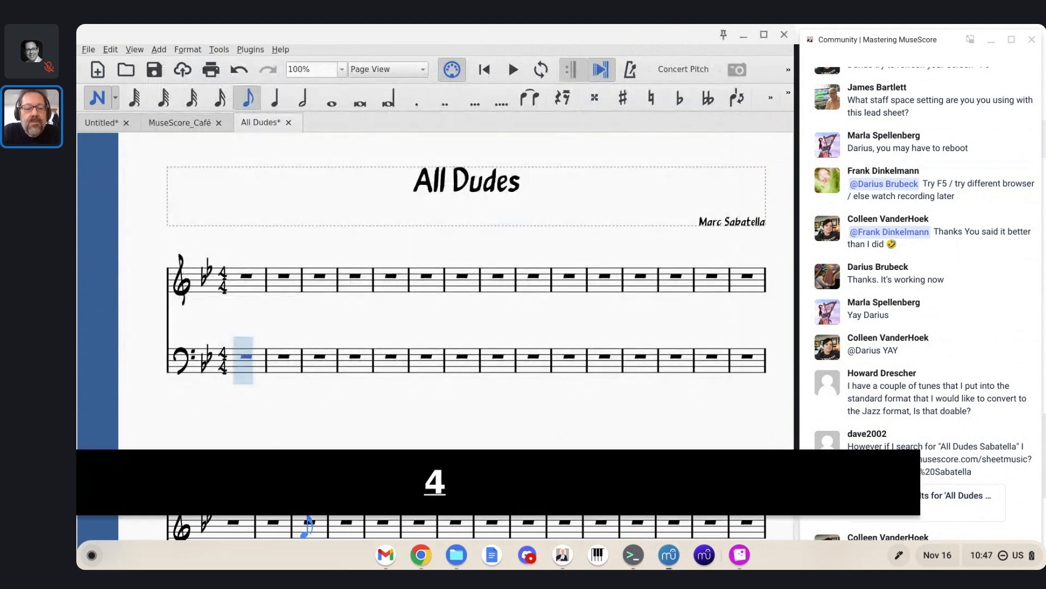
{"action": "key", "text": "b"}
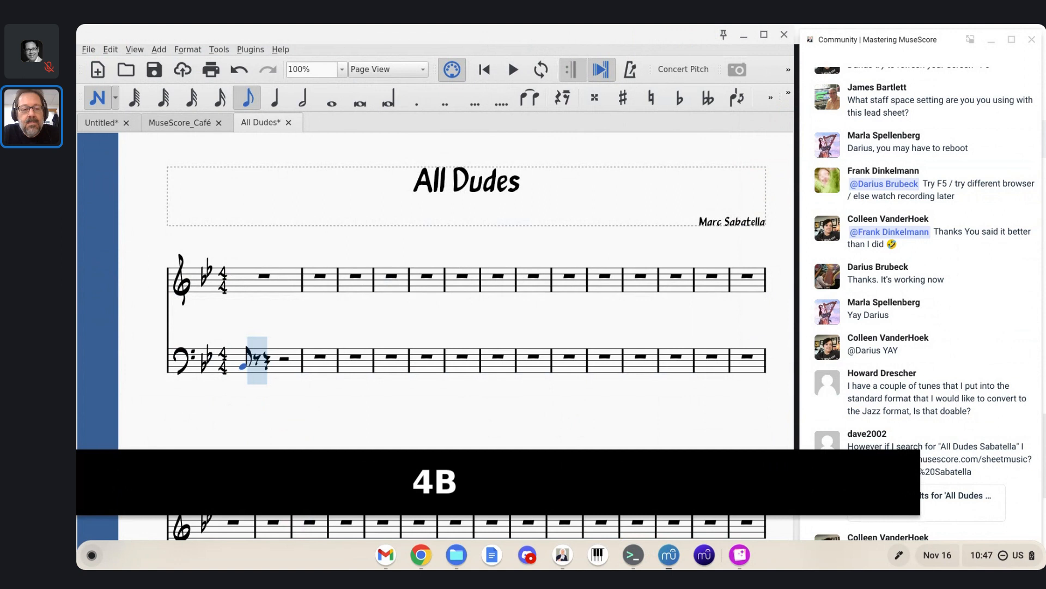
{"action": "key", "text": "f"}
{"action": "key", "text": "ctrl+Up"}
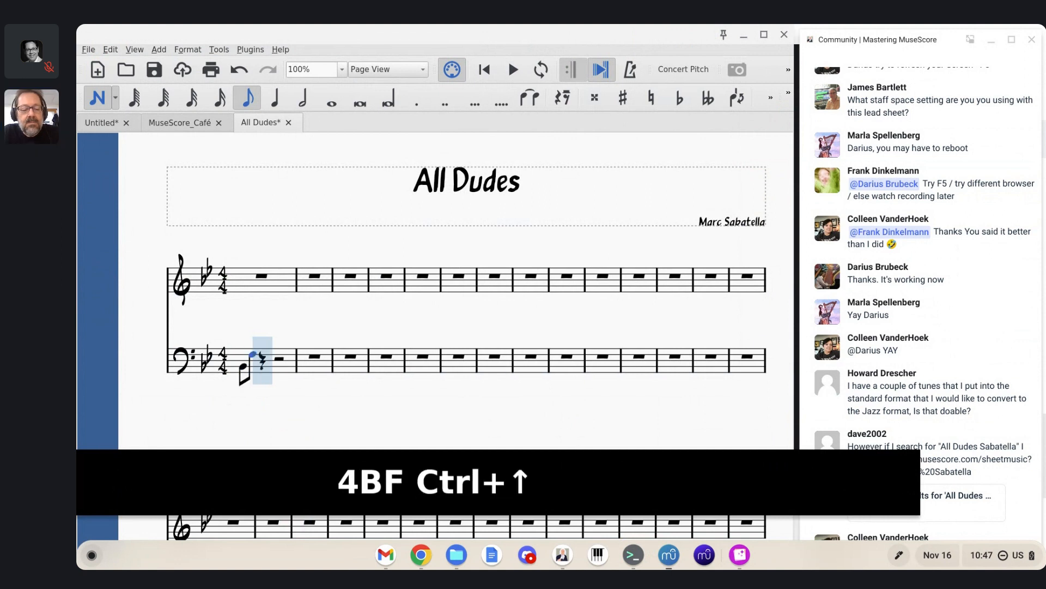
{"action": "key", "text": "g"}
{"action": "key", "text": "a"}
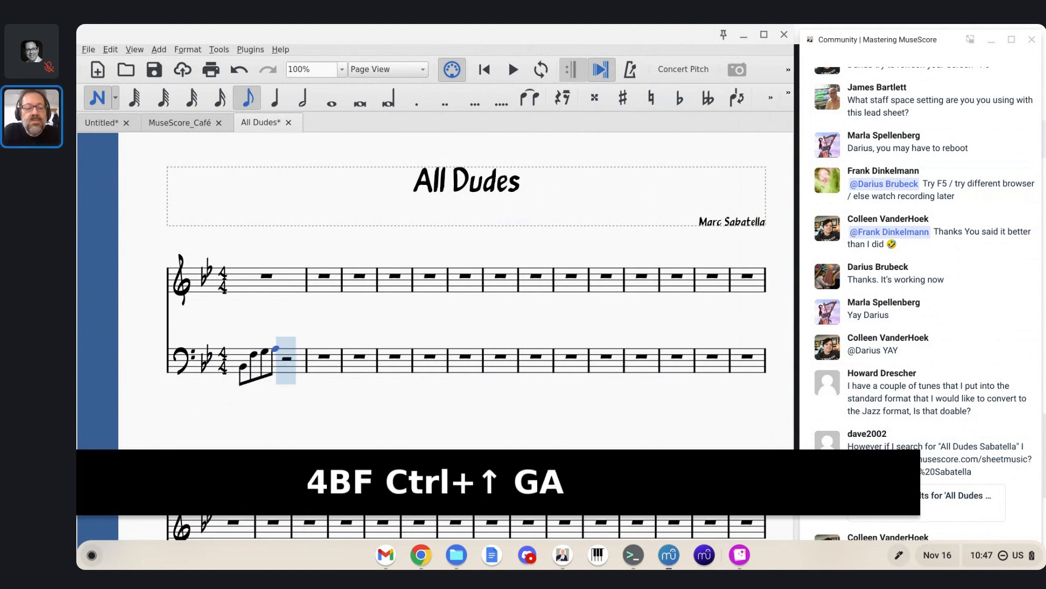
{"action": "key", "text": "Down"}
{"action": "key", "text": "shift+equal"}
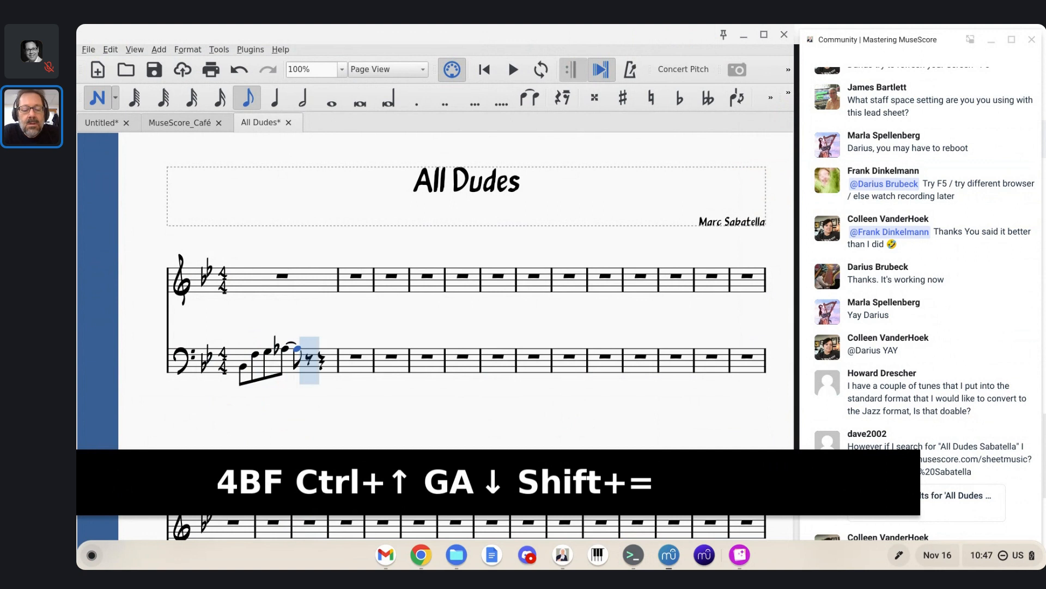
{"action": "key", "text": "g"}
{"action": "key", "text": "f"}
{"action": "key", "text": "b"}
{"action": "key", "text": "ctrl+Down"}
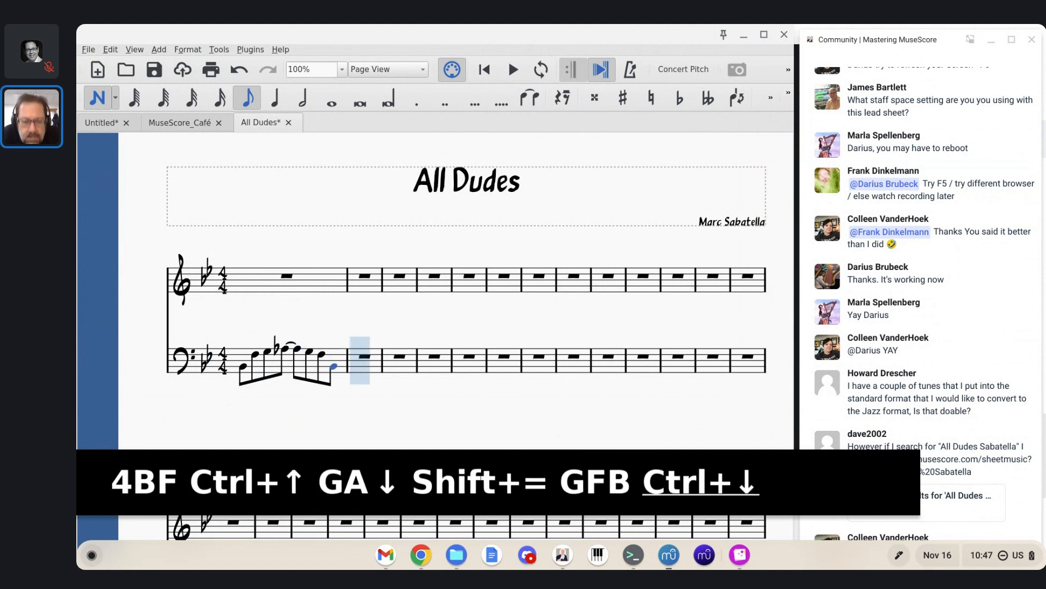
Step: Tie the B♭ into bass measure 2 and continue with eighths F, G, A♭ tied to A♭, a quarter G and an eighth F
{"action": "key", "text": "shift+equal"}
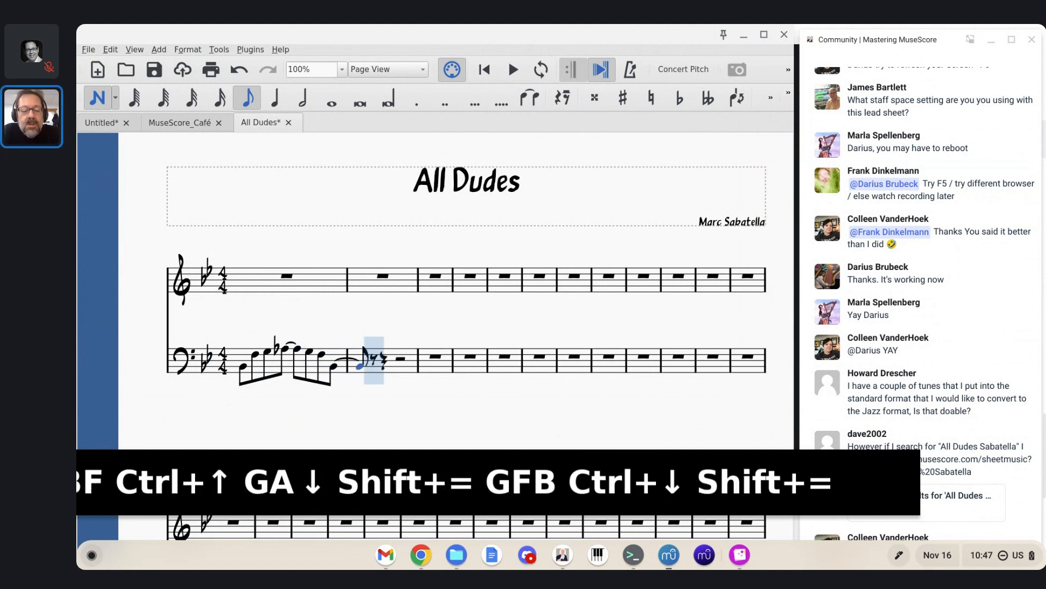
{"action": "key", "text": "f"}
{"action": "key", "text": "ctrl+Up"}
{"action": "key", "text": "g"}
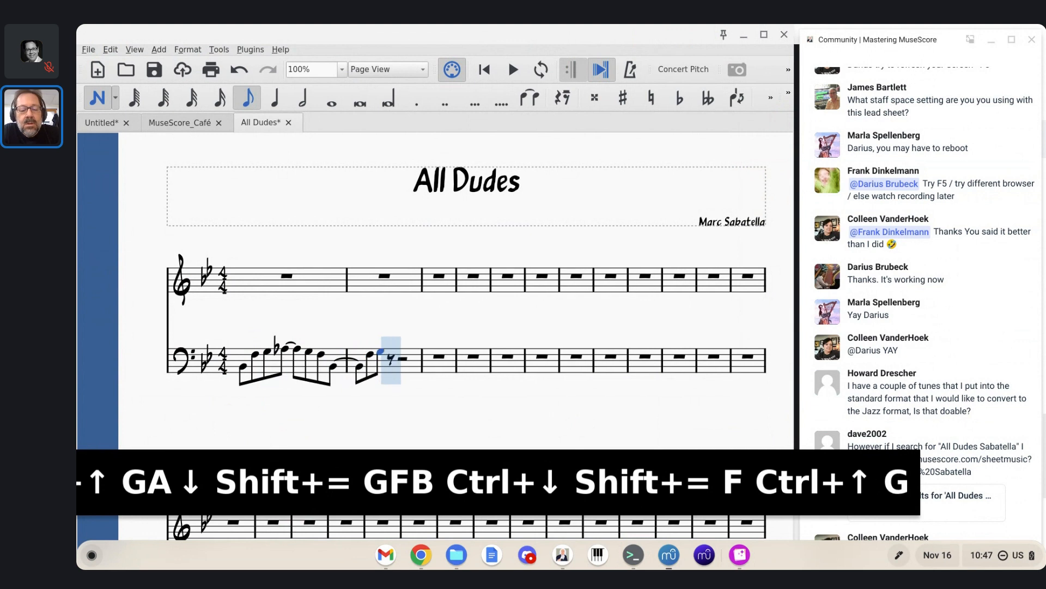
{"action": "key", "text": "4"}
{"action": "key", "text": "a"}
{"action": "key", "text": "Down"}
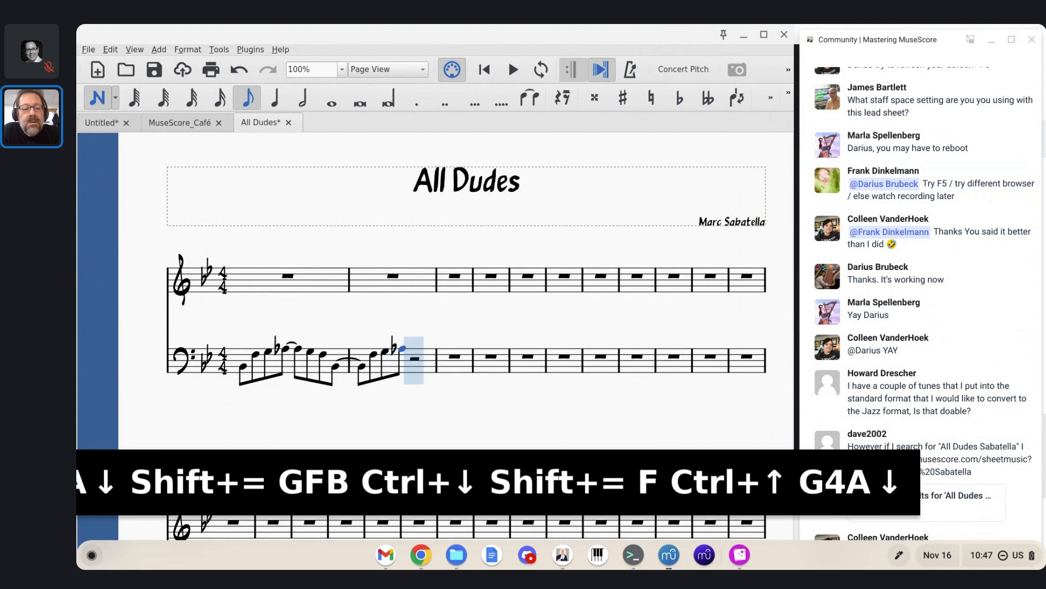
{"action": "key", "text": "shift+equal"}
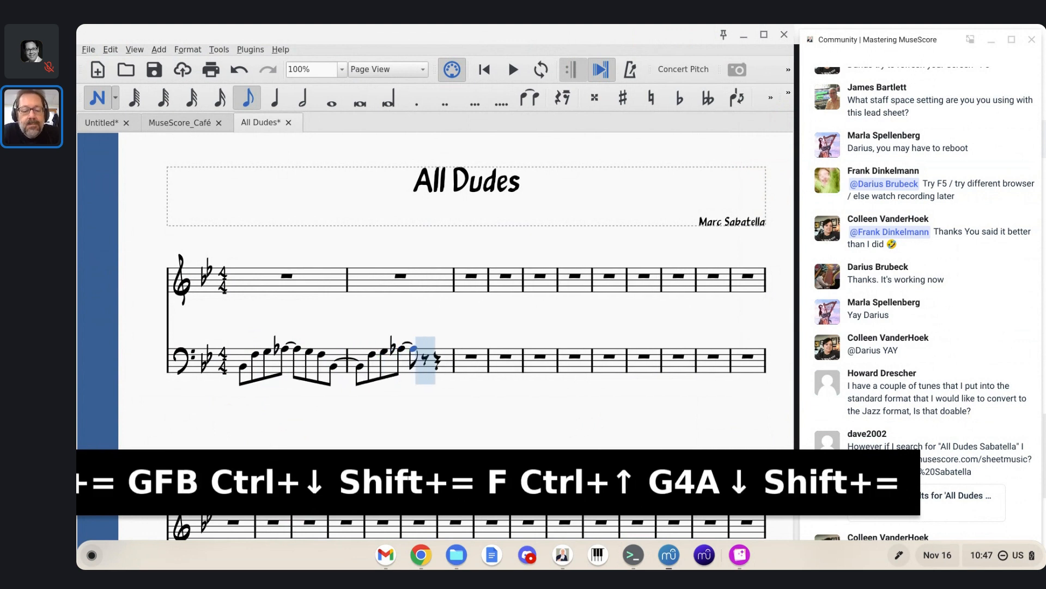
{"action": "key", "text": "5"}
{"action": "key", "text": "g"}
{"action": "key", "text": "4"}
{"action": "key", "text": "f"}
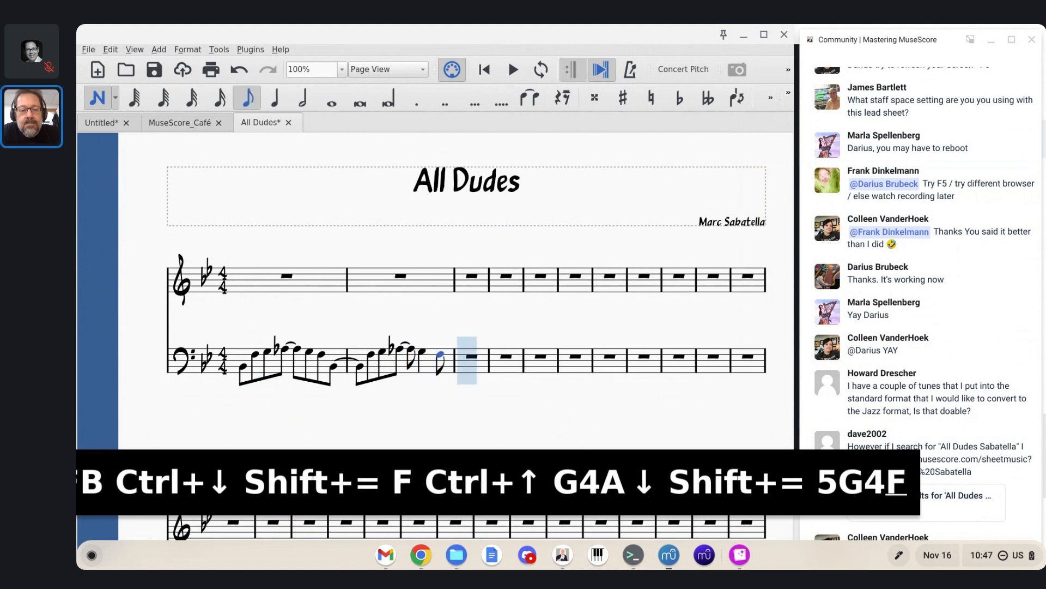
{"action": "key", "text": "Escape"}
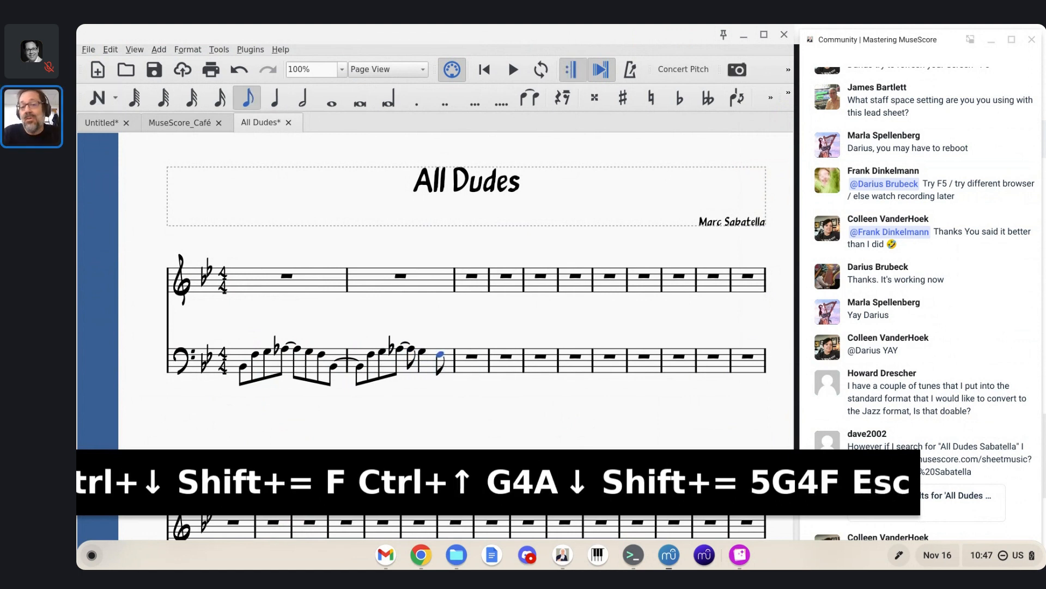
Step: Bring up the All Dudes PDF, keep it floating above the score, and bring its two-staff intro into view
{"action": "key", "text": "alt+Tab"}
{"action": "key", "text": "alt+Tab"}
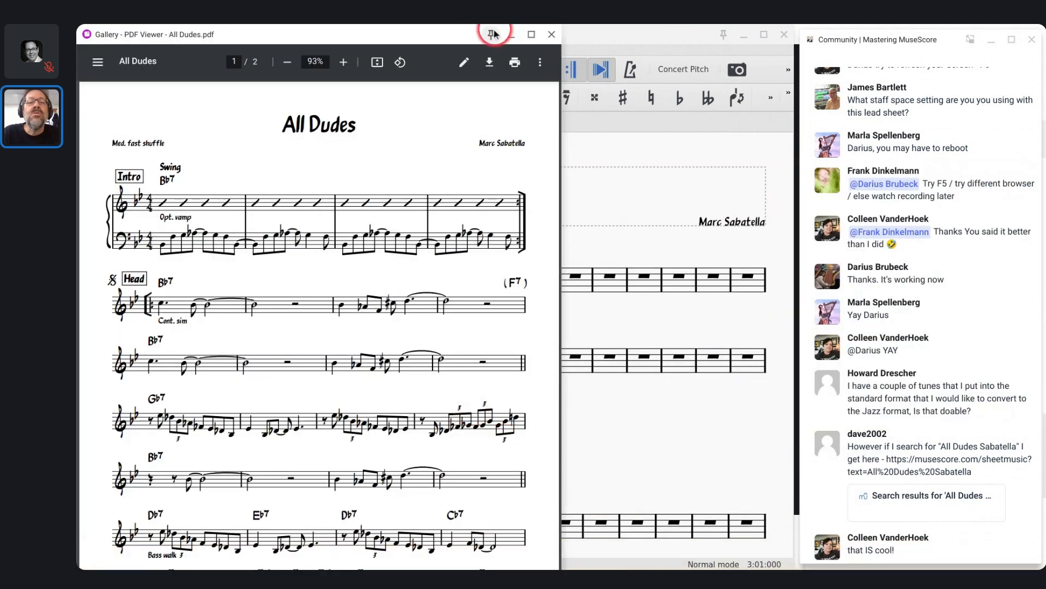
{"action": "left_click", "coordinate": [491, 35]}
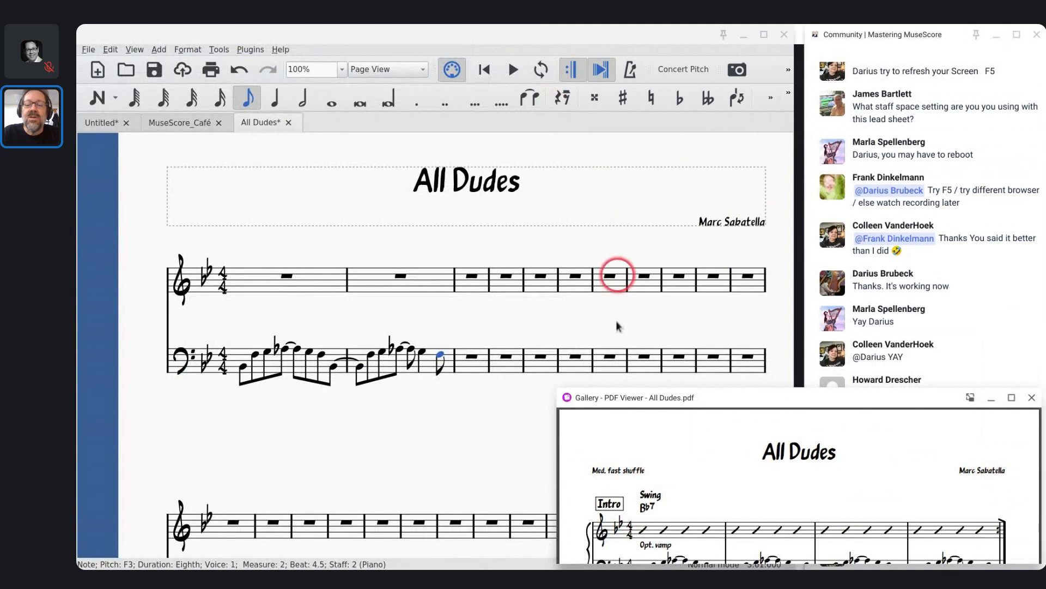
{"action": "left_click", "coordinate": [696, 496]}
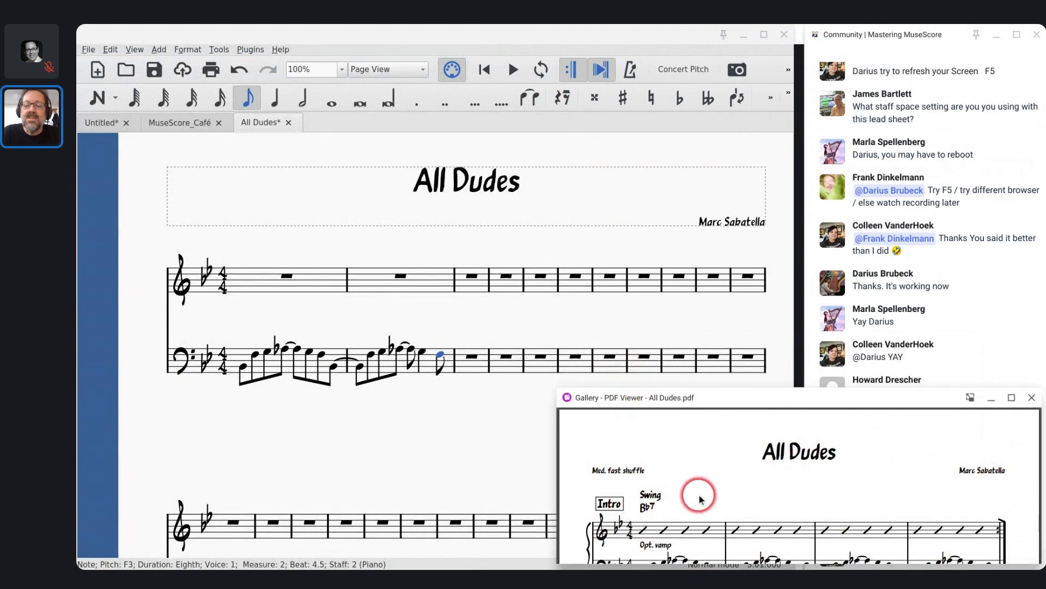
{"action": "scroll", "coordinate": [698, 495], "scroll_direction": "down", "scroll_amount": 3}
{"action": "scroll", "coordinate": [699, 494], "scroll_direction": "up", "scroll_amount": 2}
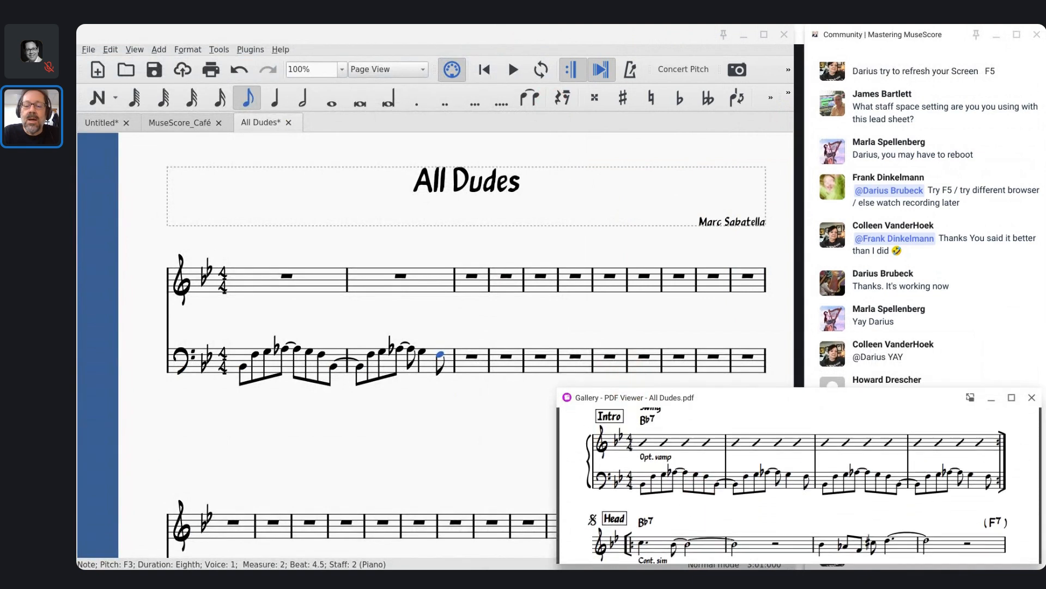
Step: Repeat bass-staff measures 1–2 into measures 3–4, and add a system break after measure 4
{"action": "left_click", "coordinate": [452, 371]}
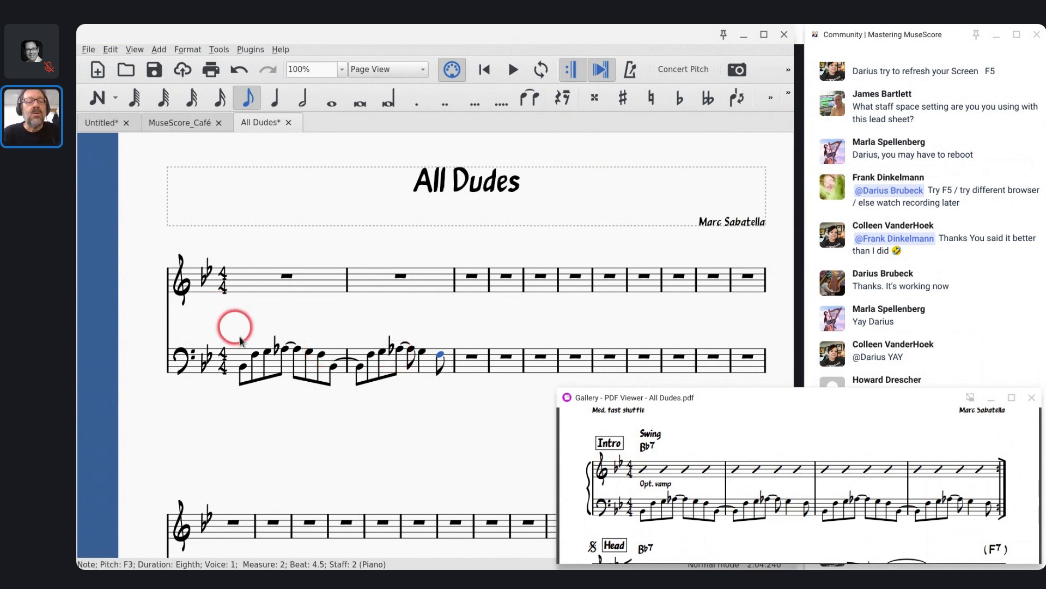
{"action": "left_click", "coordinate": [240, 355]}
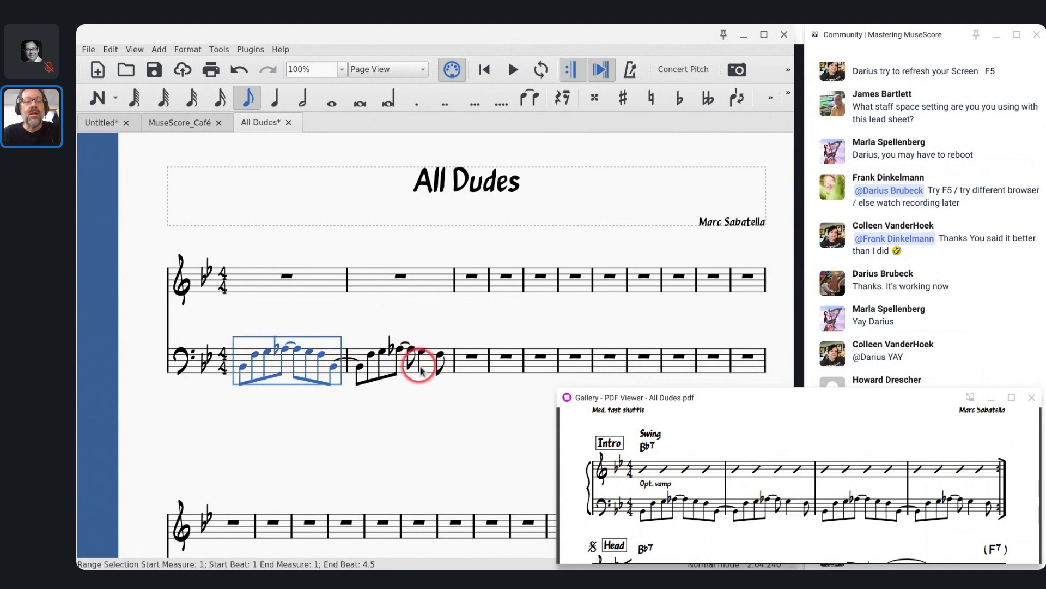
{"action": "left_click", "coordinate": [430, 368], "text": "shift"}
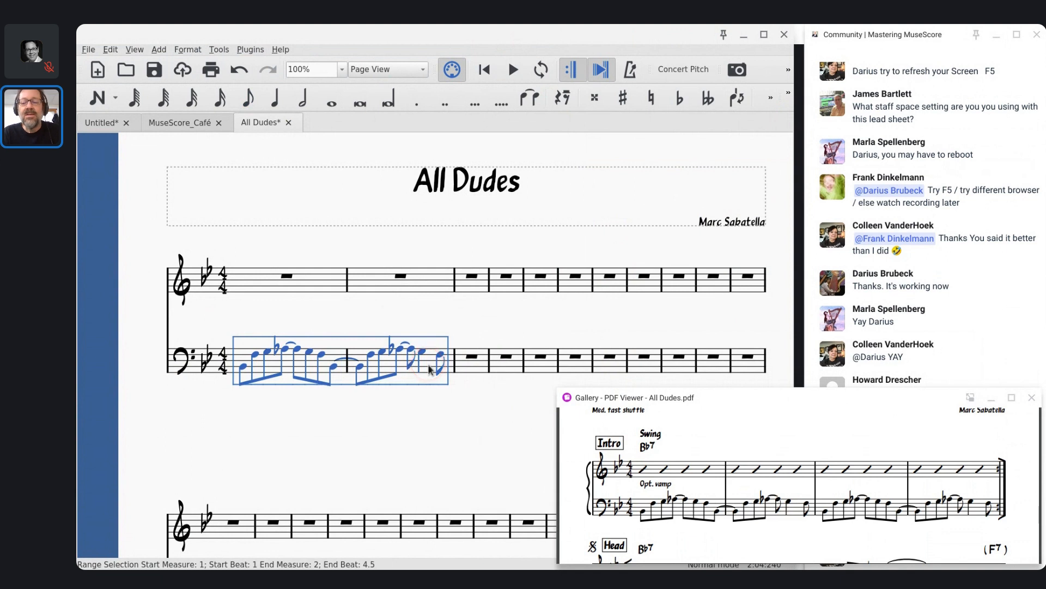
{"action": "key", "text": "r"}
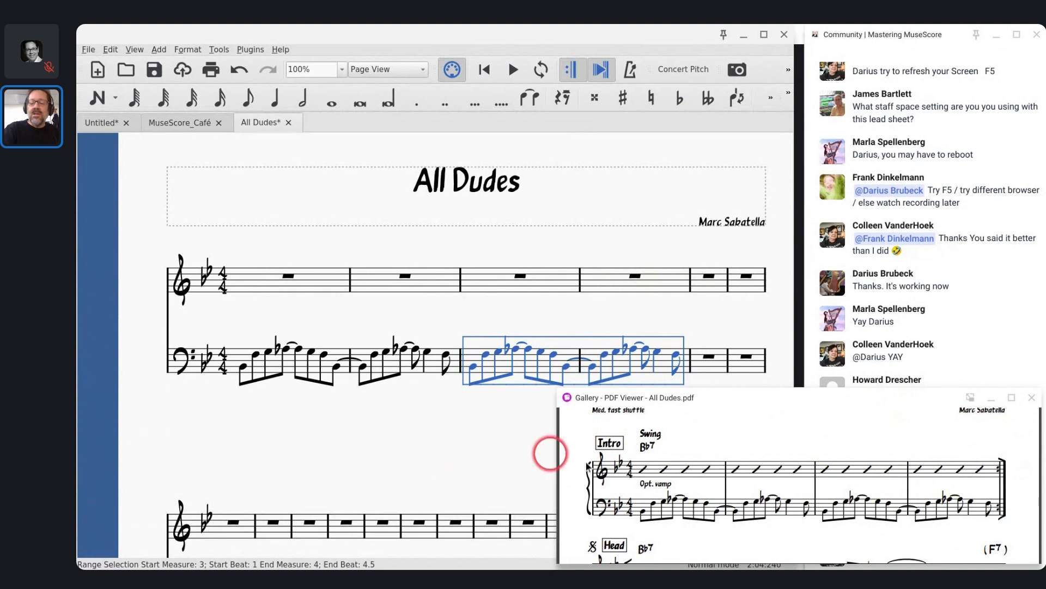
{"action": "left_click", "coordinate": [670, 280]}
{"action": "key", "text": "Return"}
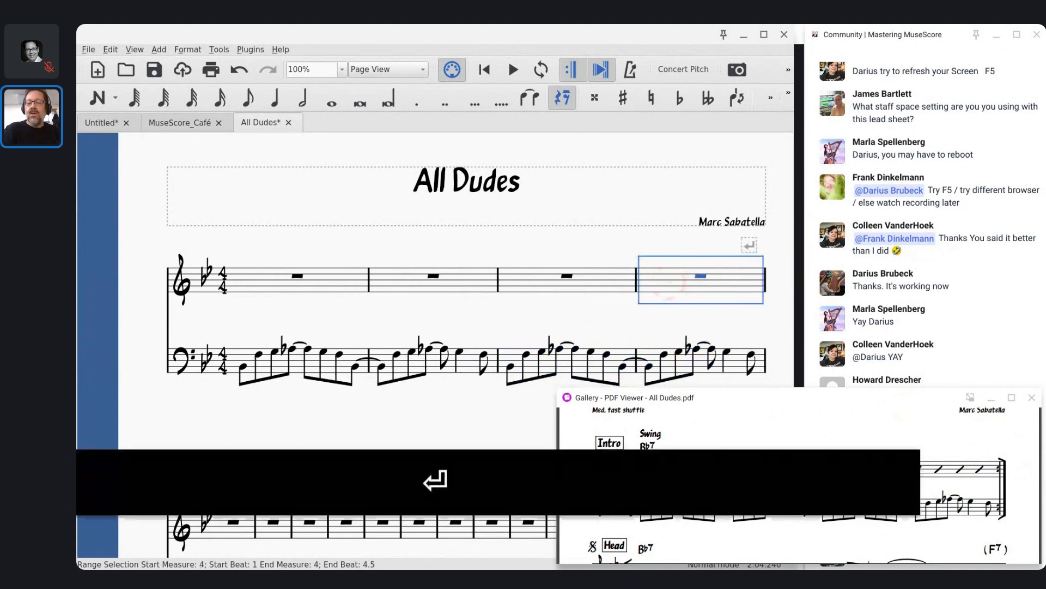
Step: Move the floating PDF window off the chat, and extend the barline after measure 1 down through the bass staff
{"action": "scroll", "coordinate": [668, 280], "scroll_direction": "down", "scroll_amount": 1}
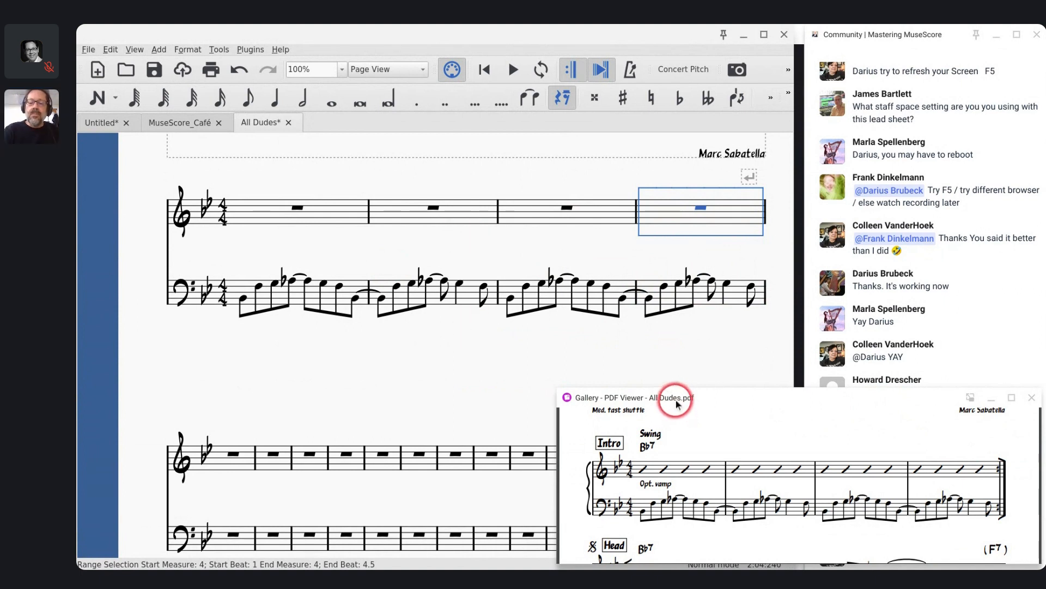
{"action": "left_click_drag", "start_coordinate": [675, 401], "coordinate": [182, 402]}
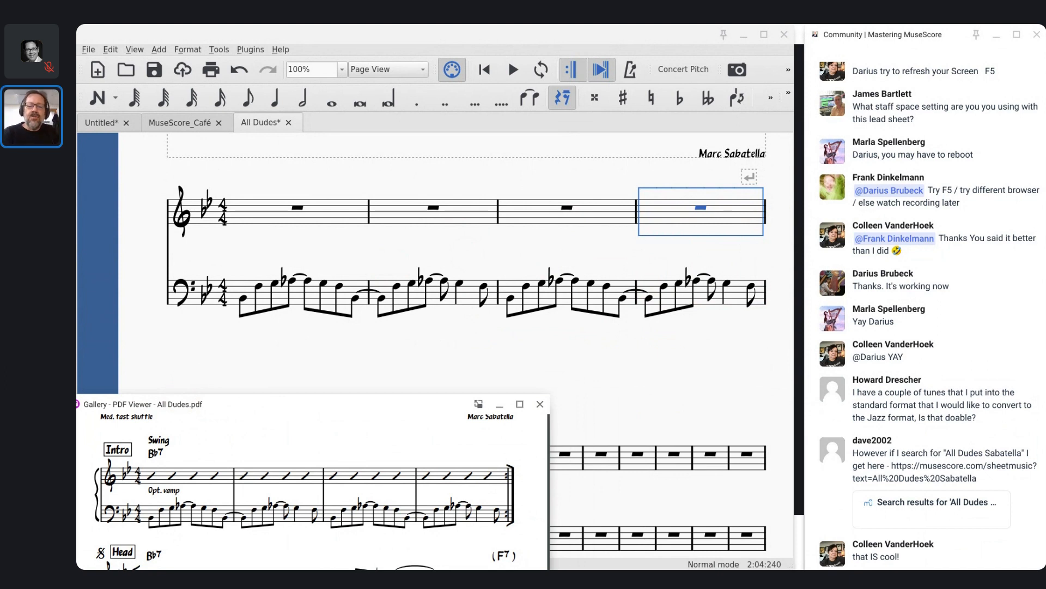
{"action": "left_click", "coordinate": [223, 402]}
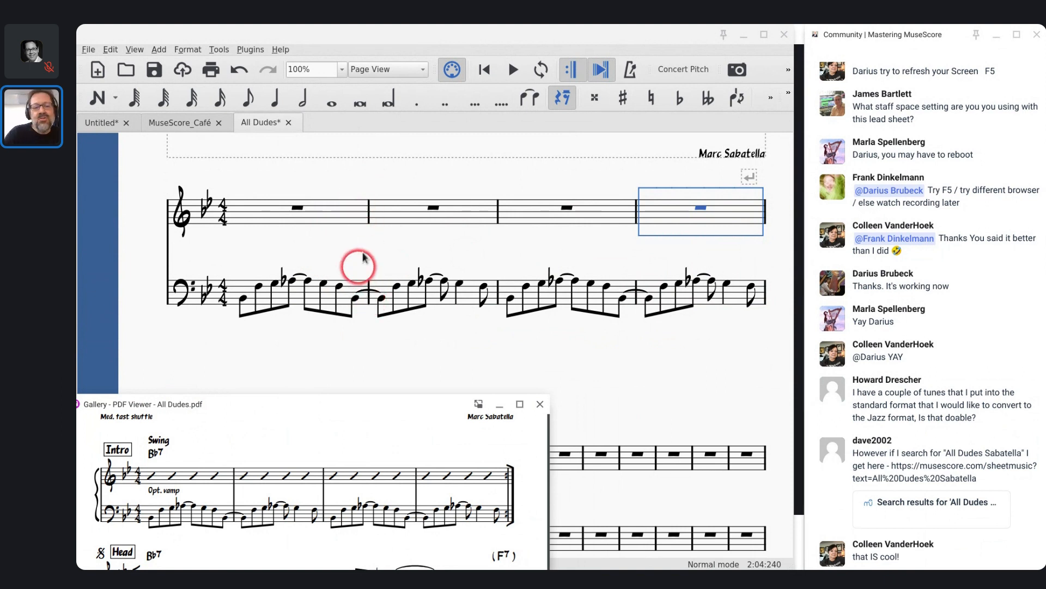
{"action": "left_click", "coordinate": [369, 216]}
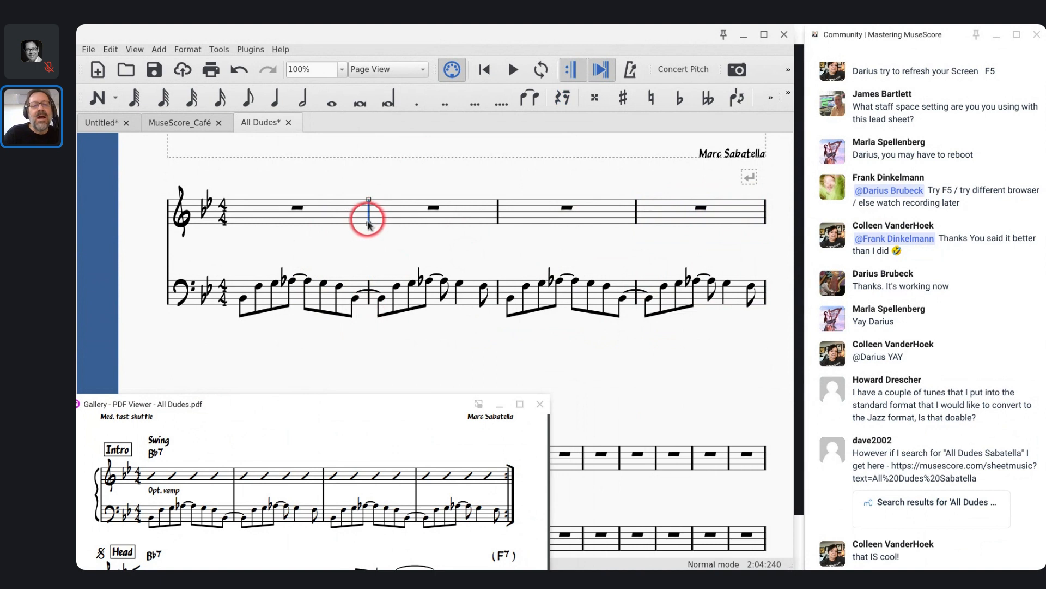
{"action": "left_click_drag", "start_coordinate": [368, 223], "coordinate": [367, 279]}
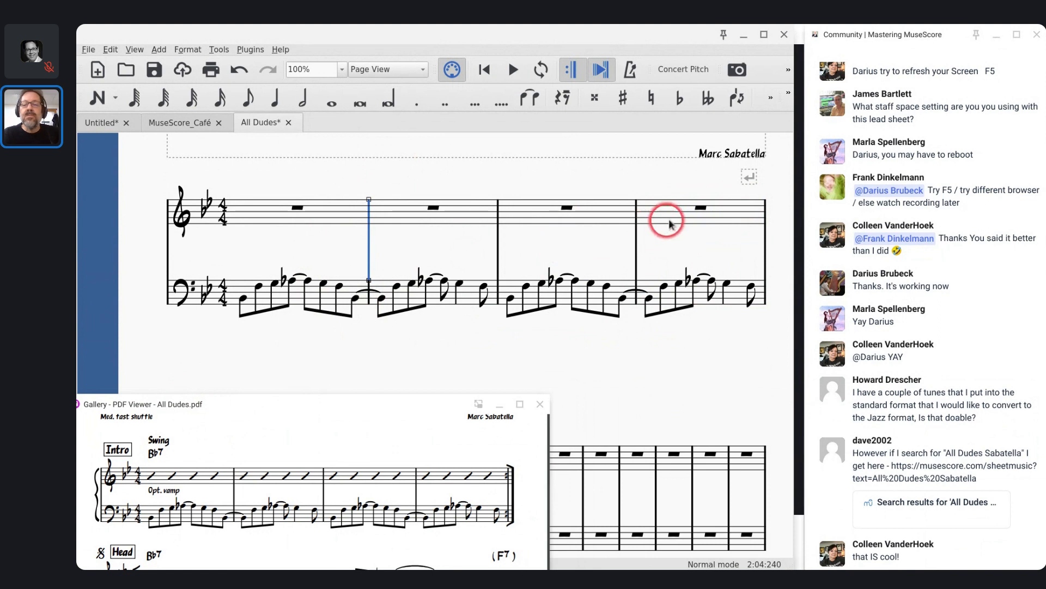
Step: Display the palettes beside the score with treble-staff measure 4 of the intro selected
{"action": "left_click", "coordinate": [725, 209]}
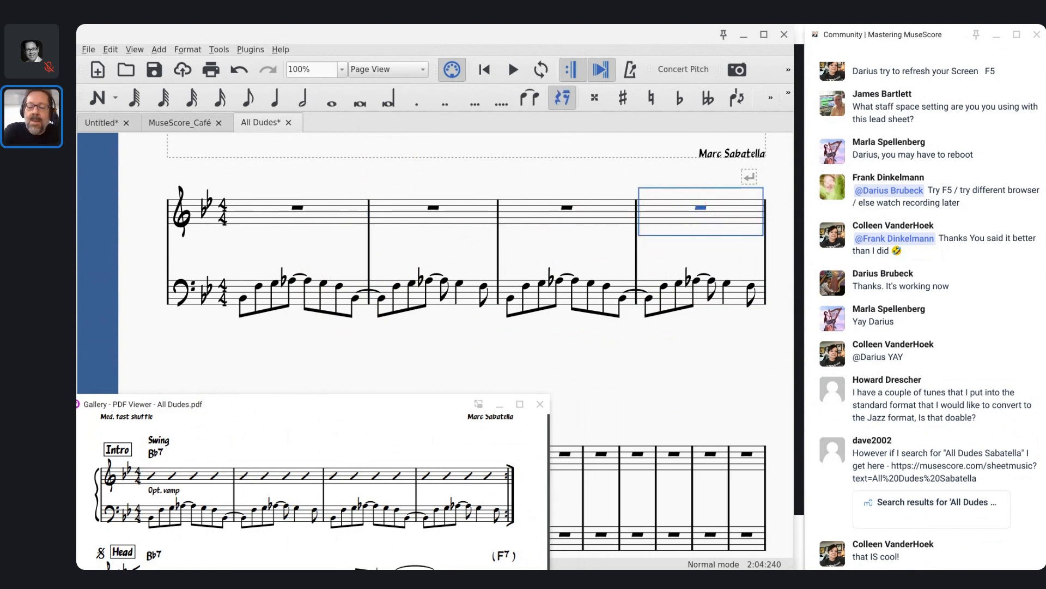
{"action": "key", "text": "F9"}
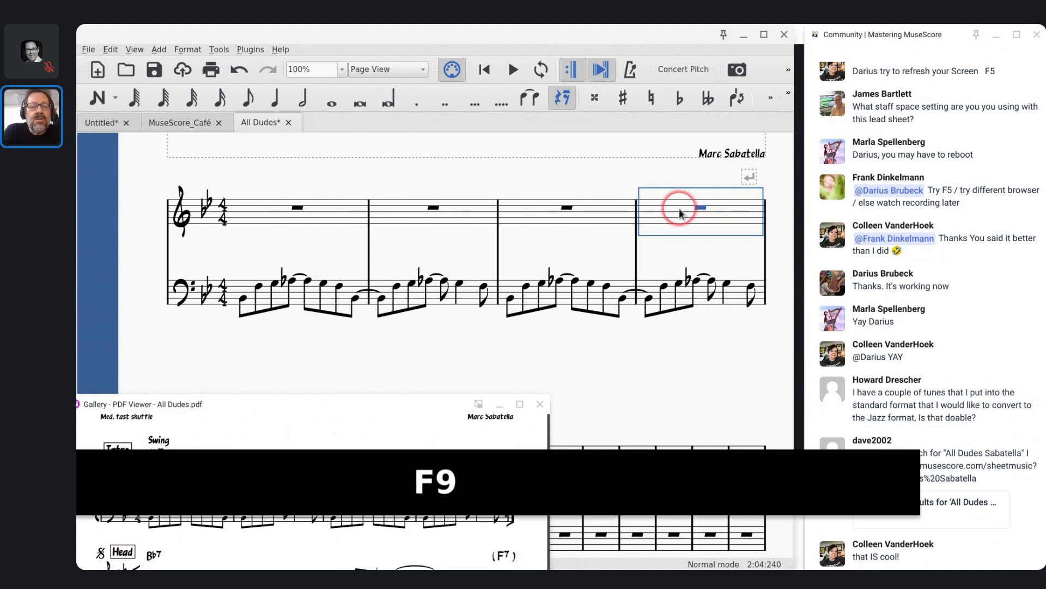
{"action": "key", "text": "F9"}
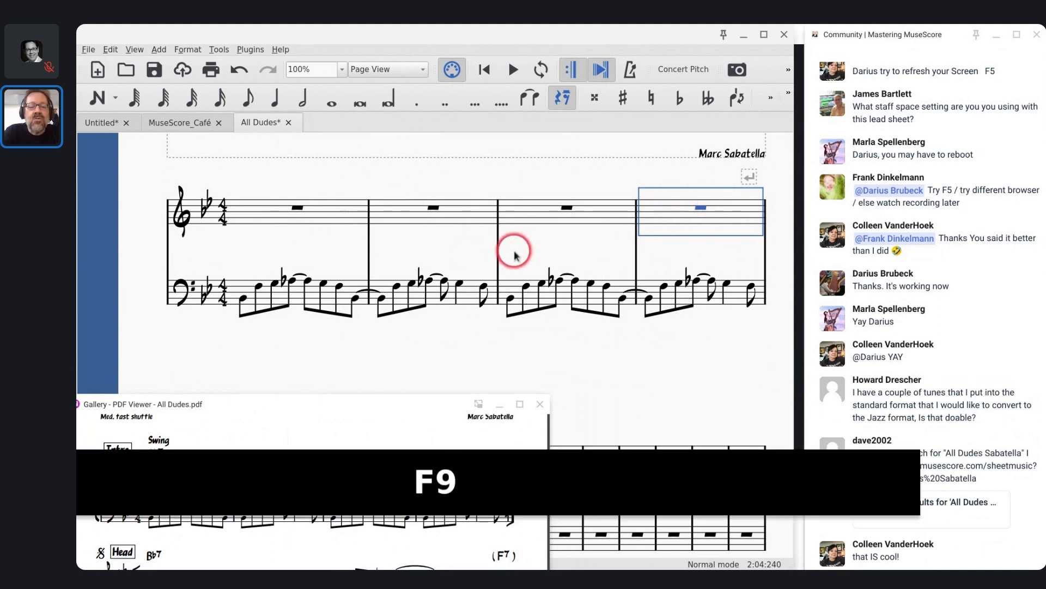
{"action": "left_click", "coordinate": [567, 248]}
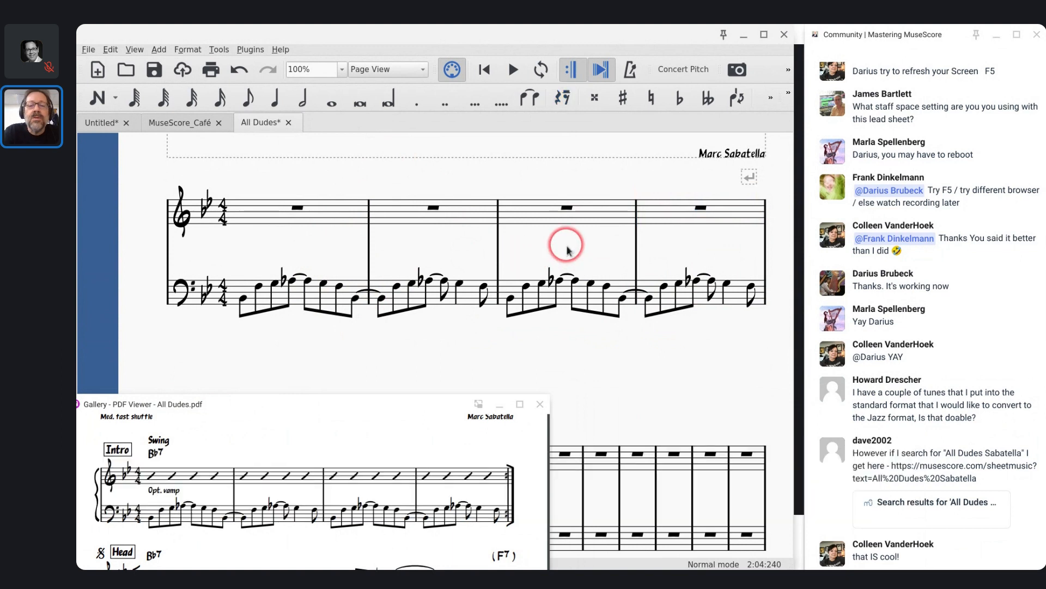
{"action": "left_click", "coordinate": [662, 213]}
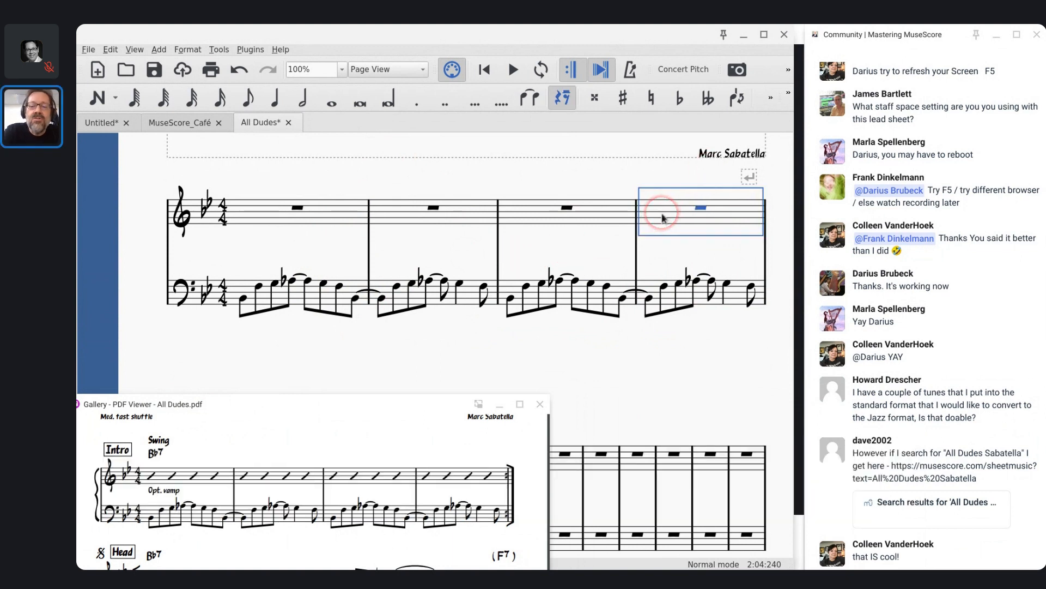
{"action": "key", "text": "F9"}
{"action": "scroll", "coordinate": [468, 238], "scroll_direction": "right", "scroll_amount": 5}
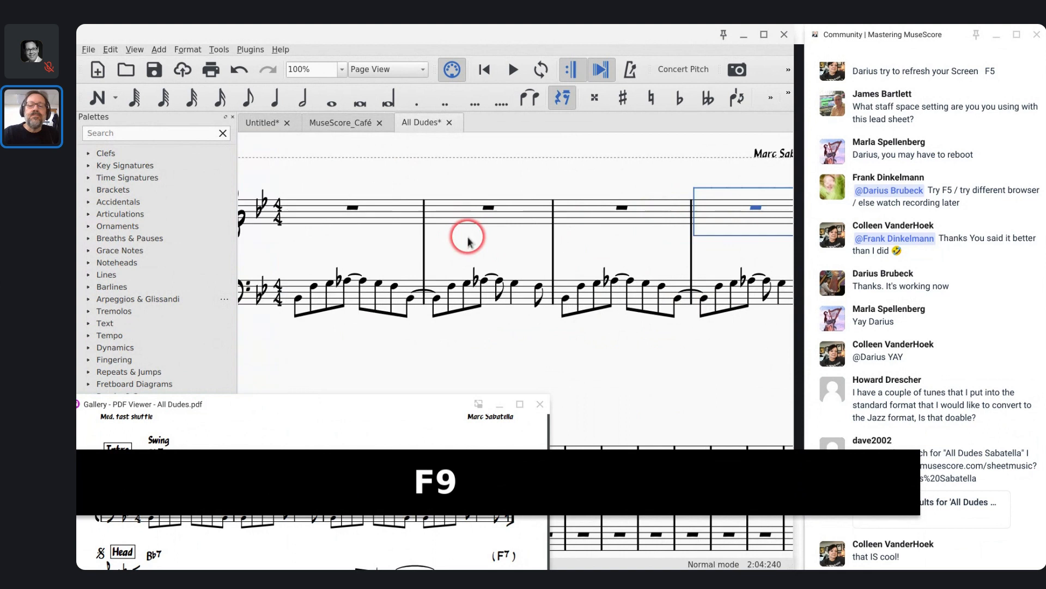
{"action": "scroll", "coordinate": [468, 240], "scroll_direction": "down", "scroll_amount": 1}
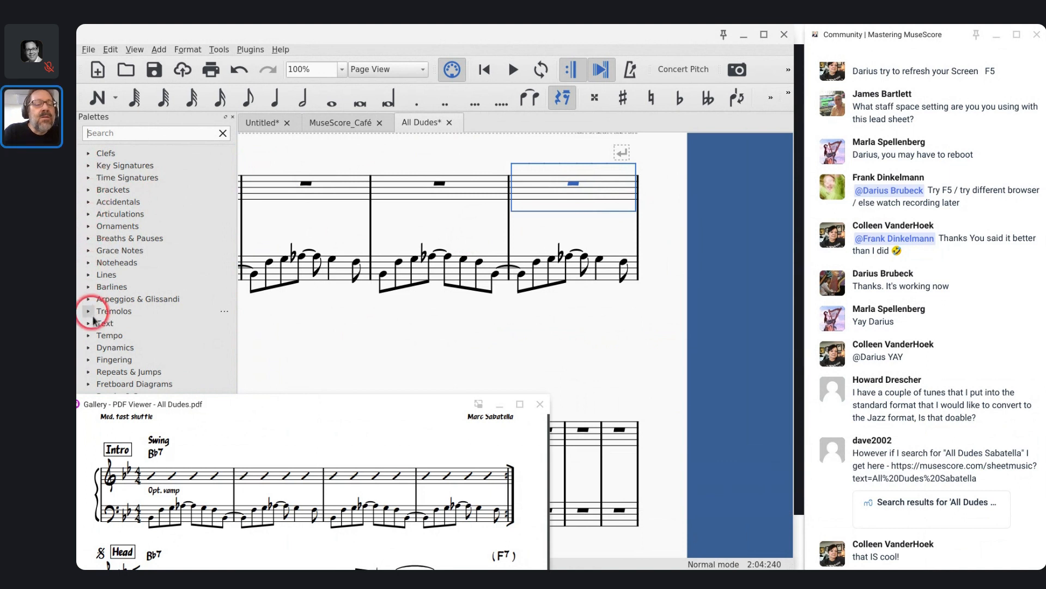
Step: Move the PDF window clear of the Repeats & Jumps palette and add a right (end) repeat sign to measure 4
{"action": "left_click", "coordinate": [89, 372]}
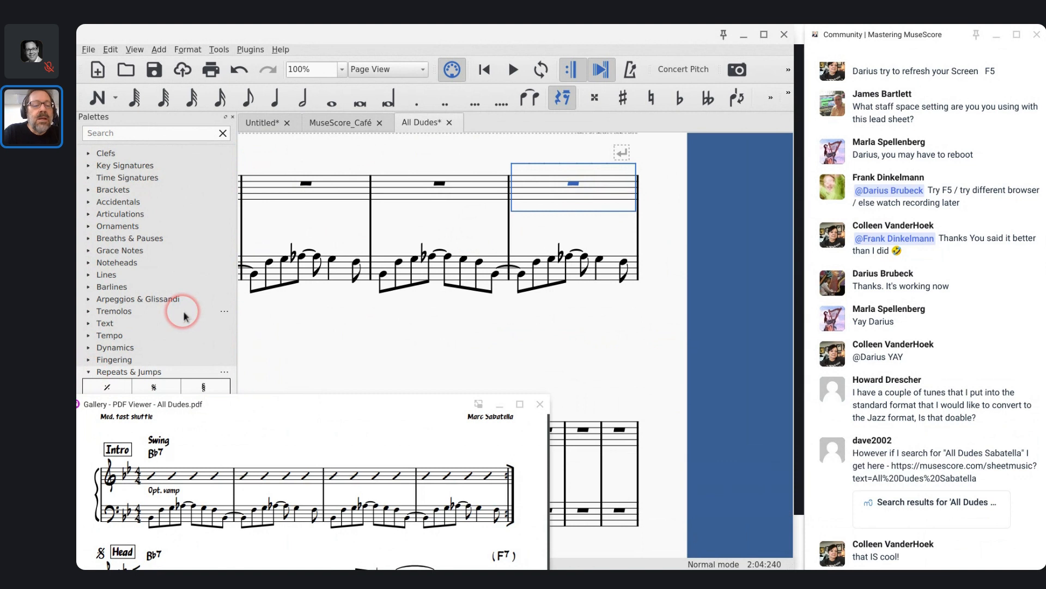
{"action": "left_click_drag", "start_coordinate": [201, 404], "coordinate": [393, 334]}
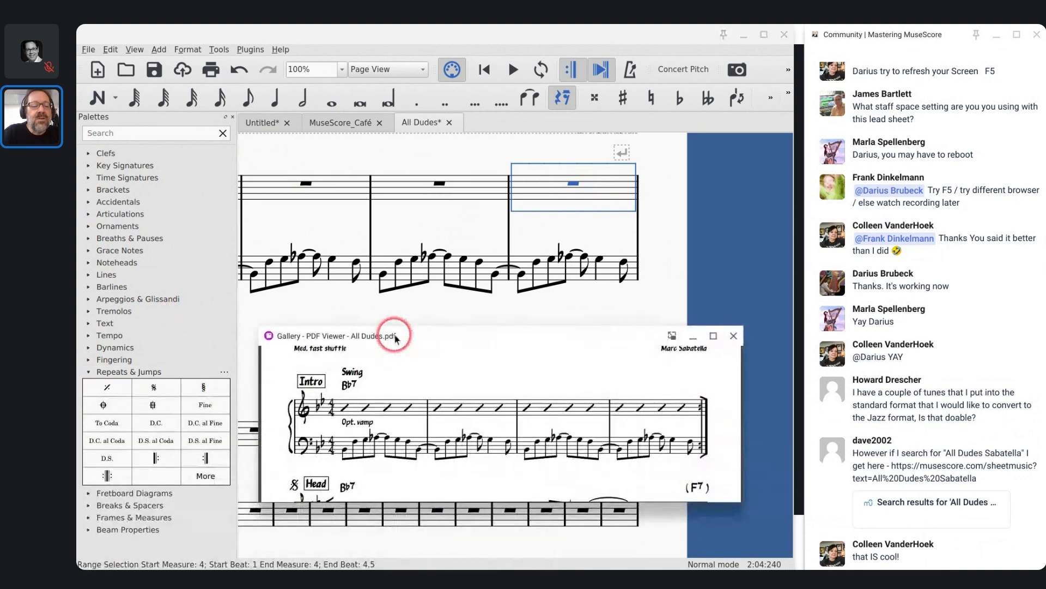
{"action": "left_click", "coordinate": [206, 459]}
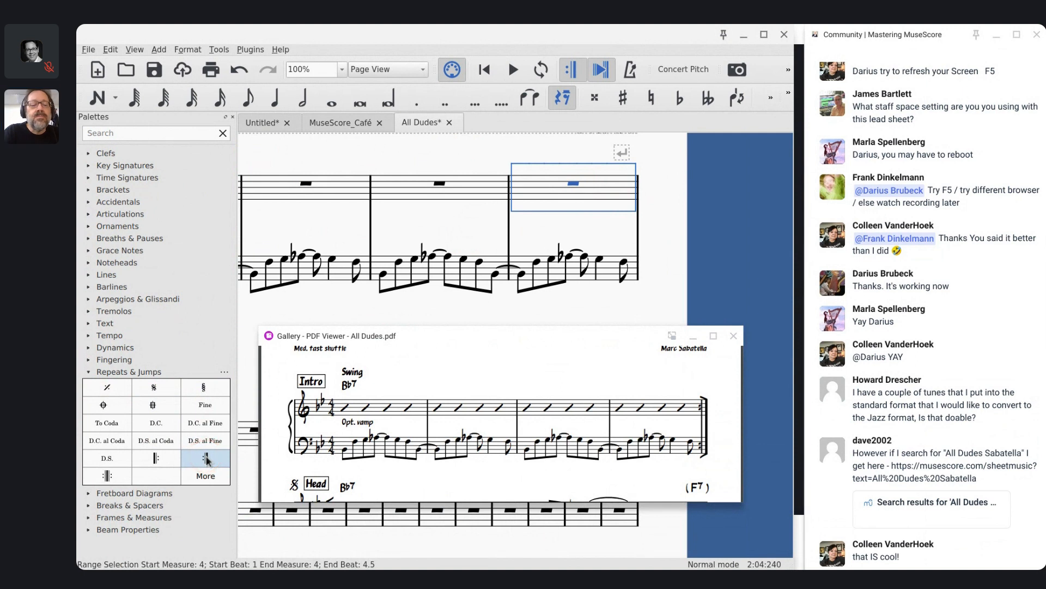
{"action": "left_click", "coordinate": [582, 232]}
{"action": "left_click", "coordinate": [570, 194]}
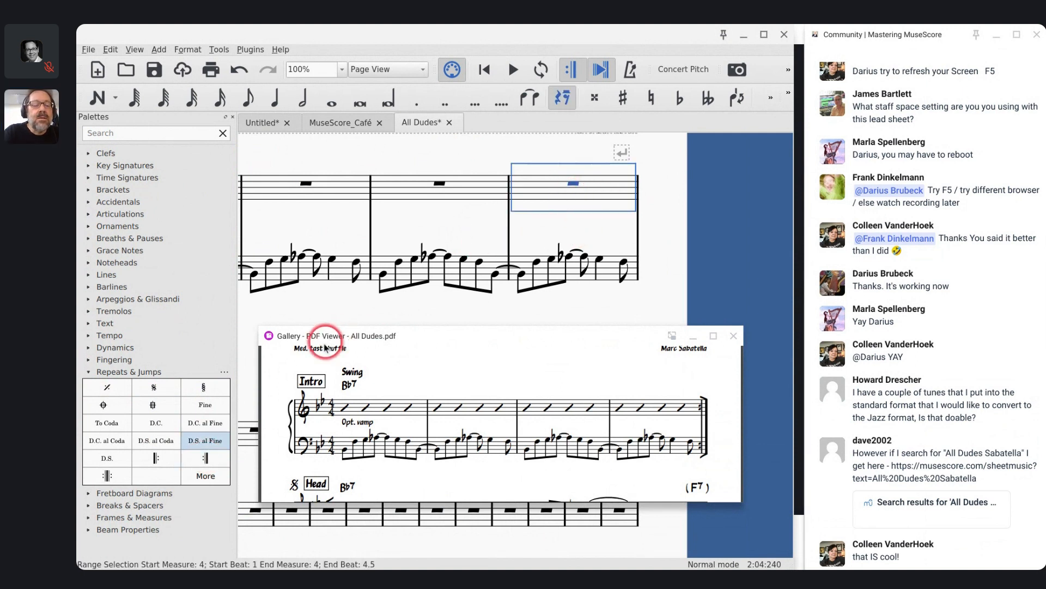
{"action": "left_click", "coordinate": [206, 459]}
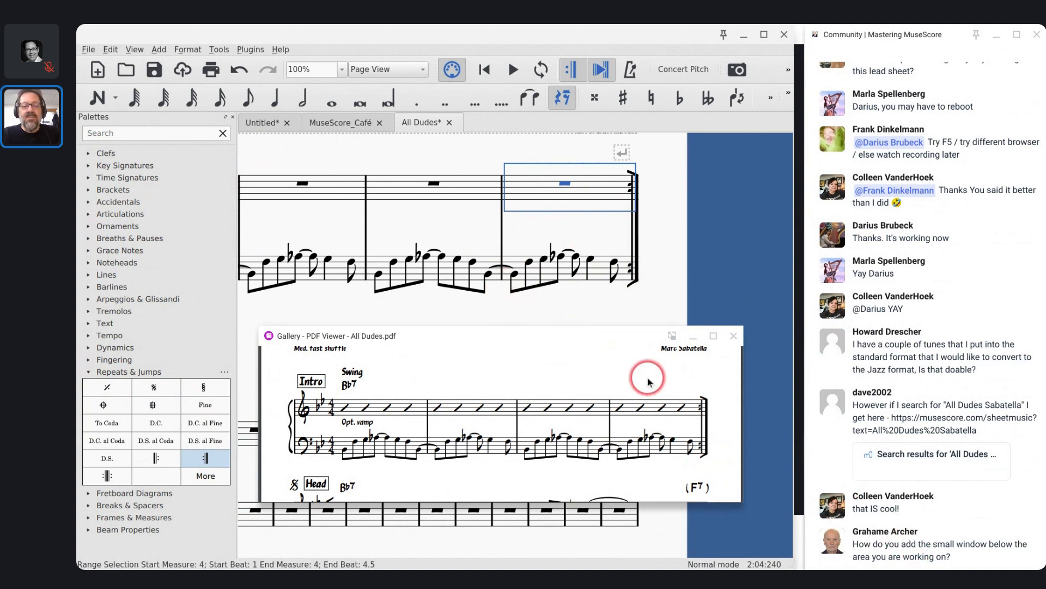
Step: Move the floating PDF window down below the intro system, and bring the beginning of the intro into view
{"action": "left_click_drag", "start_coordinate": [498, 335], "coordinate": [562, 400]}
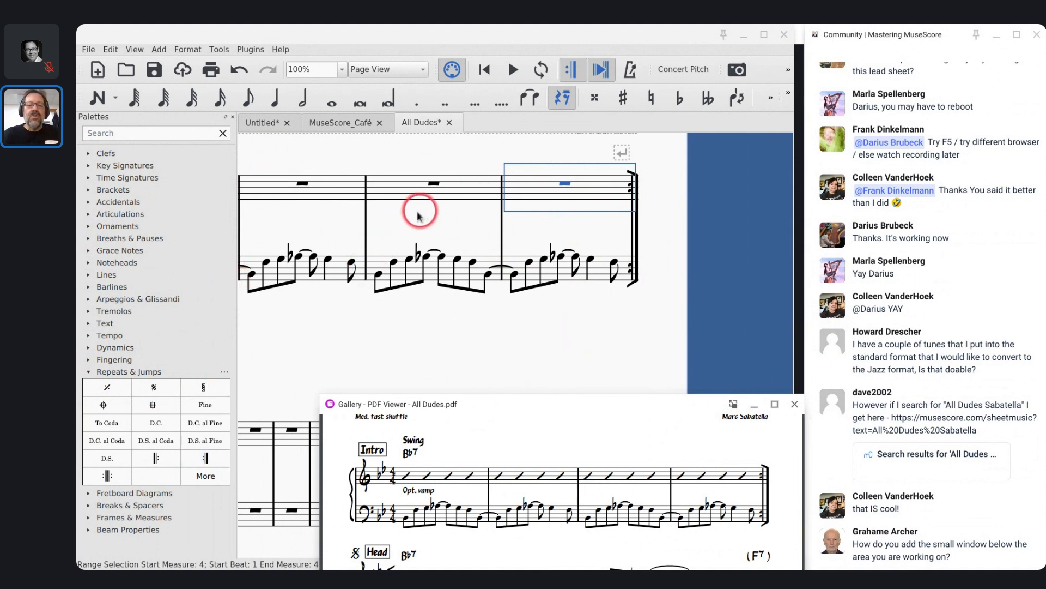
{"action": "scroll", "coordinate": [413, 215], "scroll_direction": "left", "scroll_amount": 4}
{"action": "scroll", "coordinate": [412, 215], "scroll_direction": "down", "scroll_amount": 1}
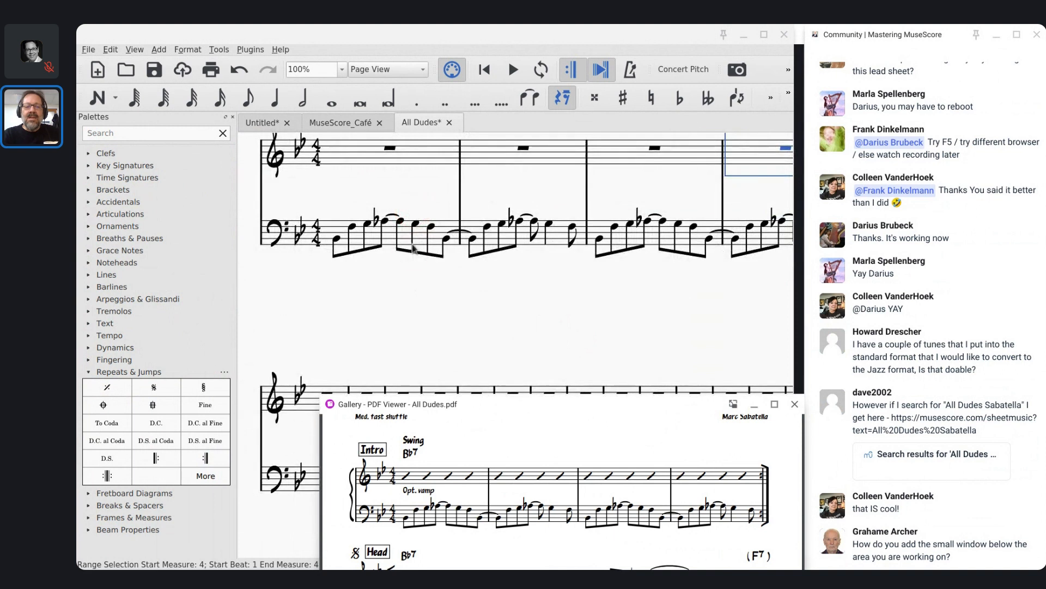
{"action": "scroll", "coordinate": [344, 183], "scroll_direction": "up", "scroll_amount": 2}
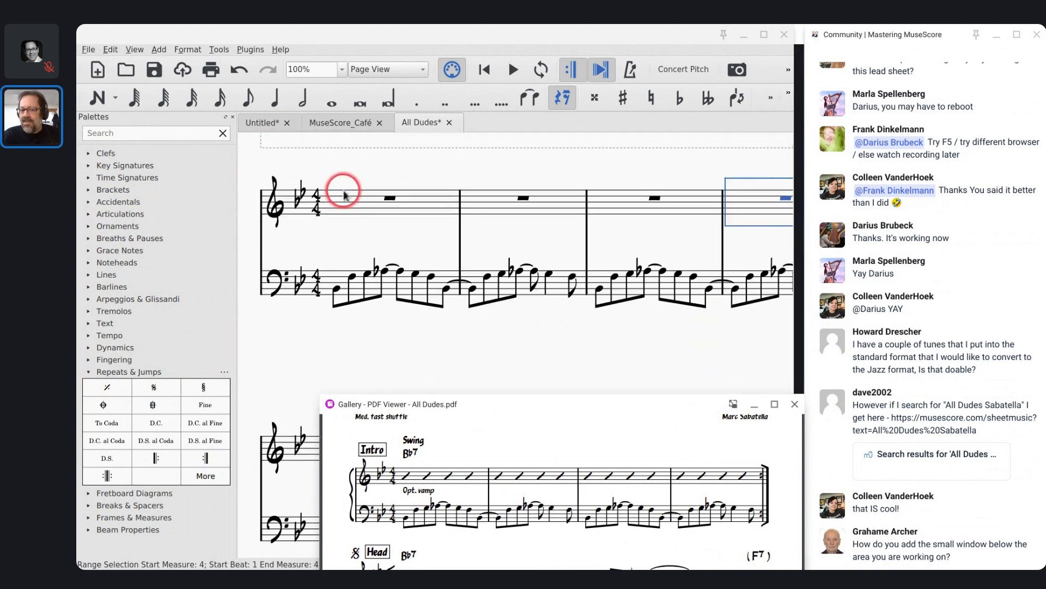
{"action": "scroll", "coordinate": [346, 248], "scroll_direction": "right", "scroll_amount": 1}
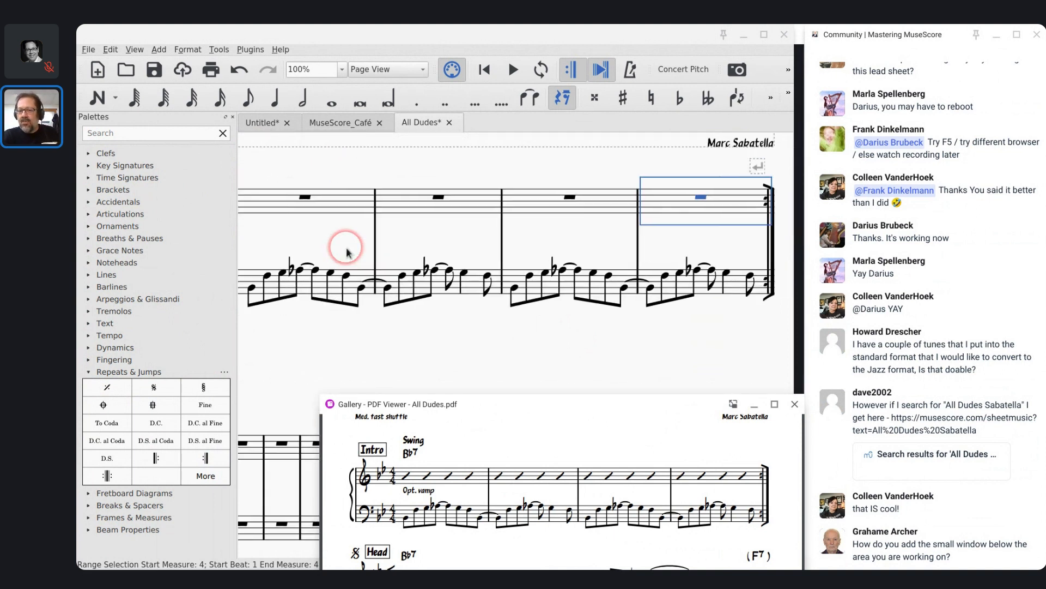
{"action": "scroll", "coordinate": [347, 252], "scroll_direction": "left", "scroll_amount": 2}
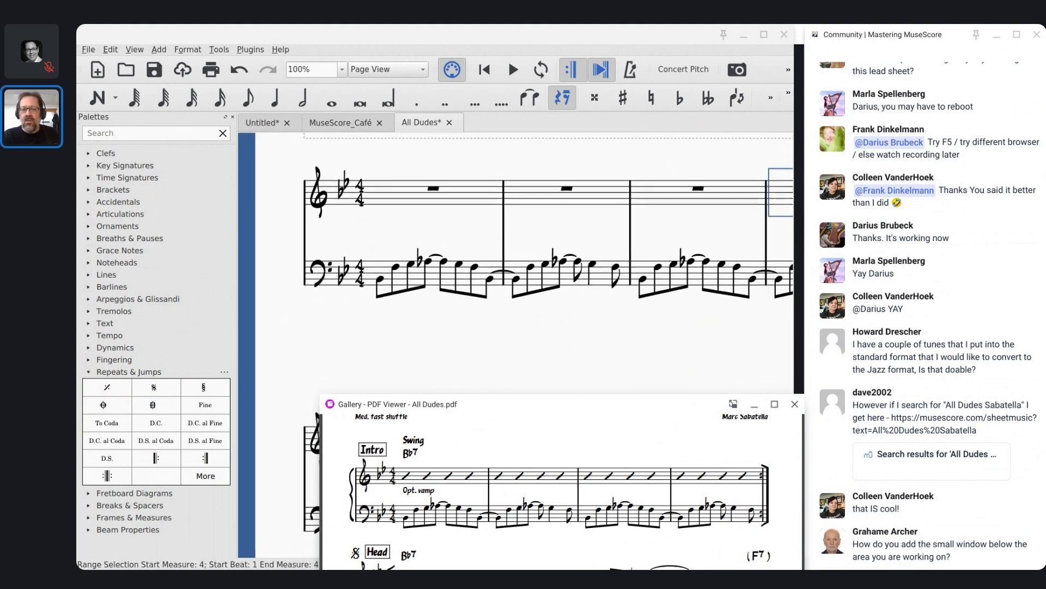
Step: Try a left (start) repeat sign at measure 1 and undo it
{"action": "left_click", "coordinate": [409, 194]}
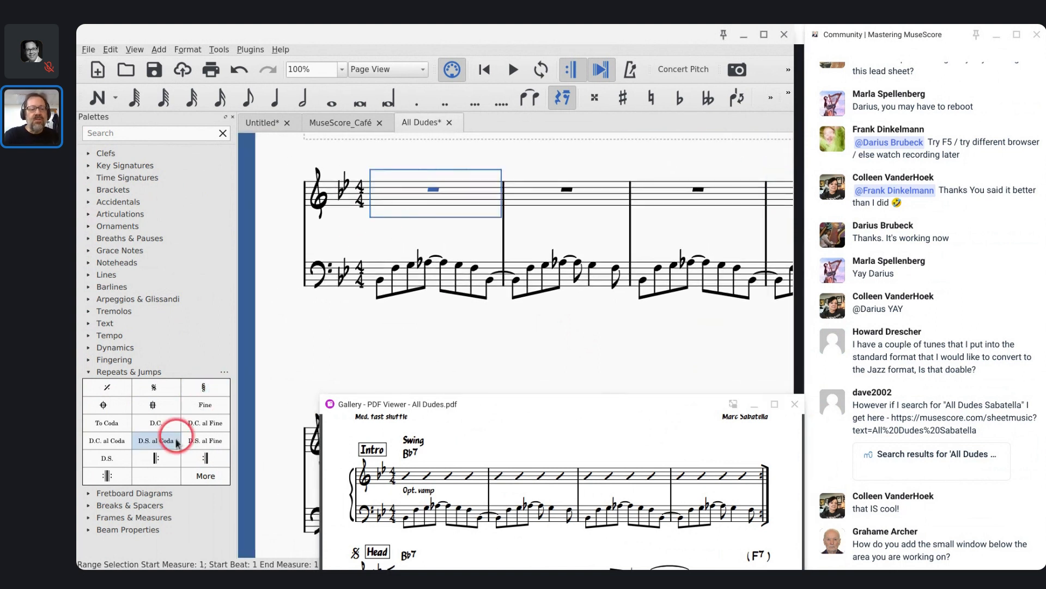
{"action": "left_click", "coordinate": [165, 459]}
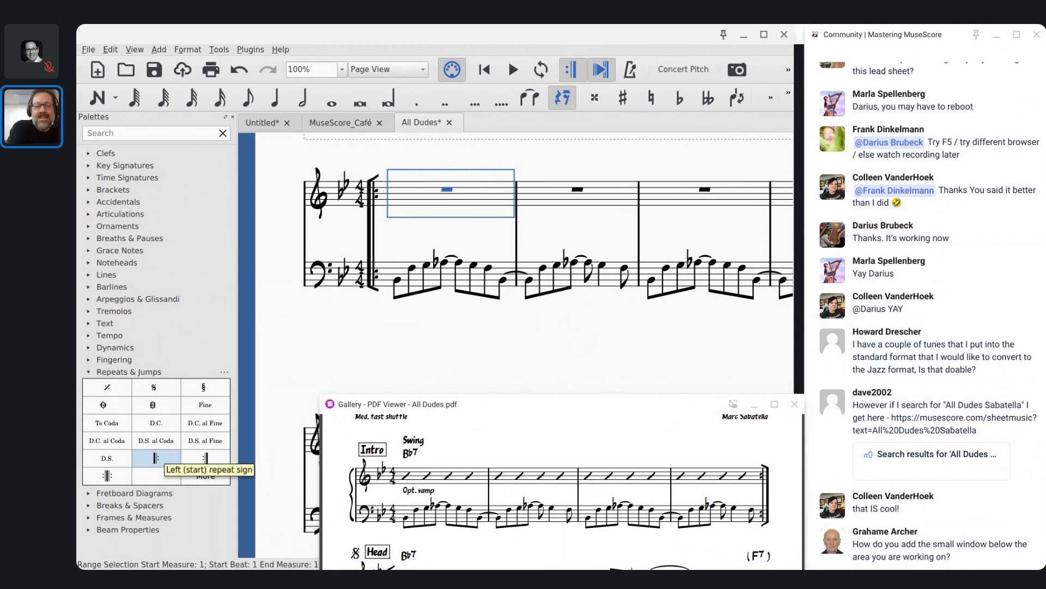
{"action": "key", "text": "ctrl+z"}
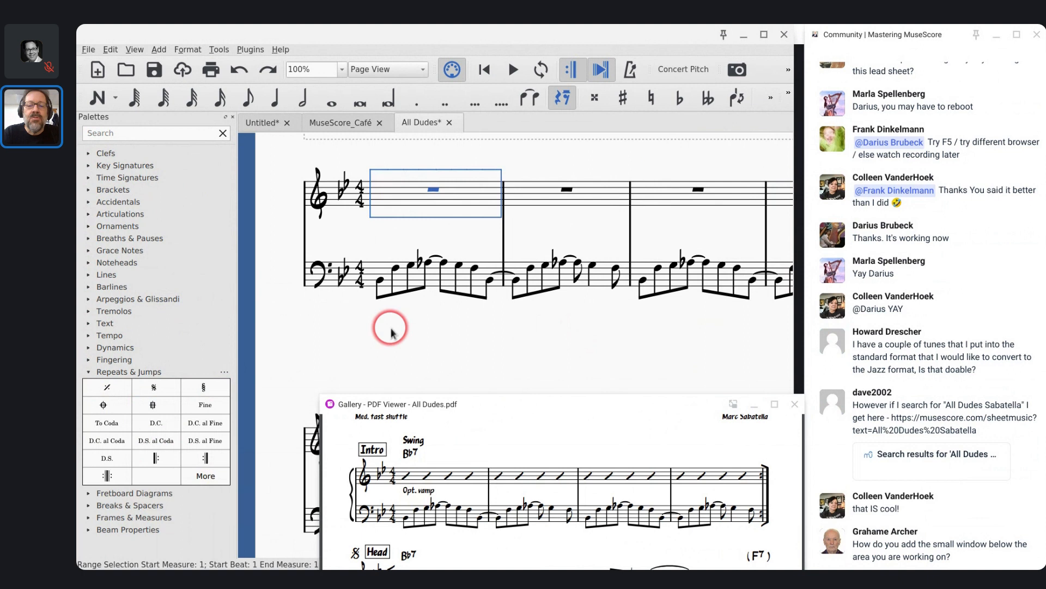
Step: Fill treble-staff measures 1–4 with slashes
{"action": "scroll", "coordinate": [391, 331], "scroll_direction": "down", "scroll_amount": 3}
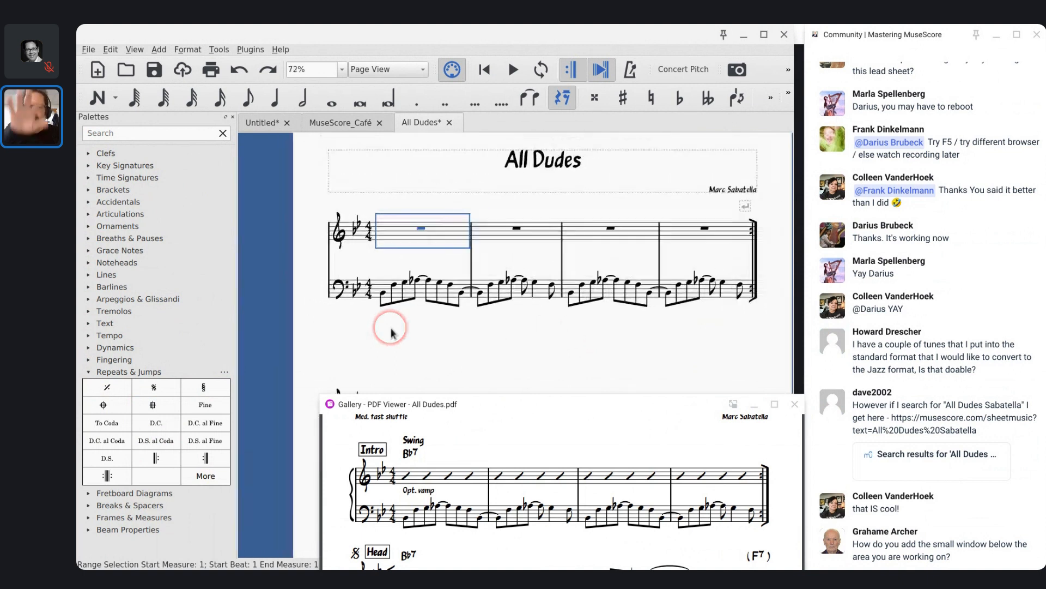
{"action": "scroll", "coordinate": [391, 331], "scroll_direction": "down", "scroll_amount": 3}
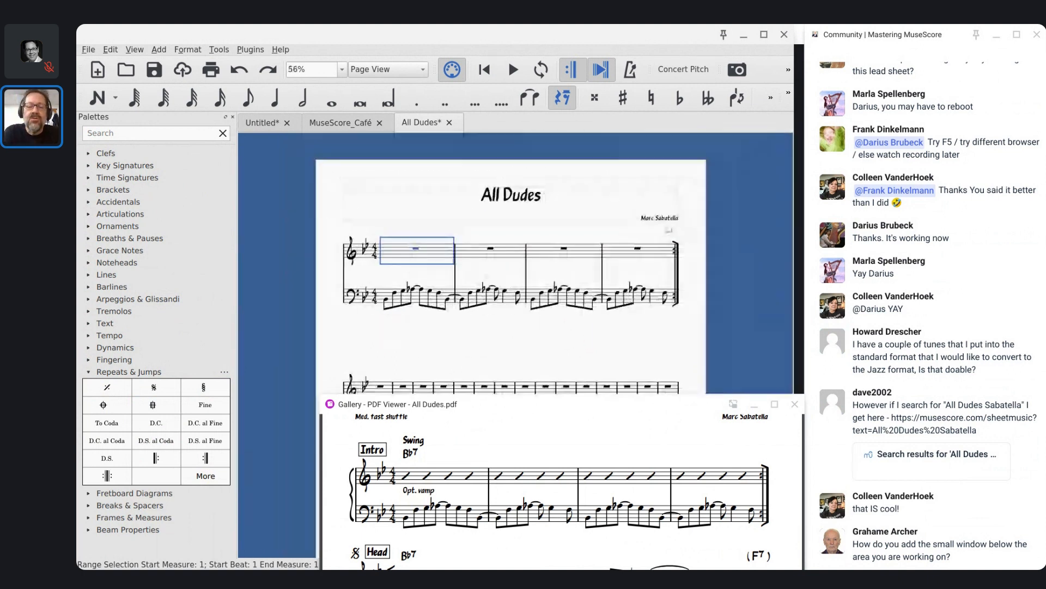
{"action": "scroll", "coordinate": [458, 338], "scroll_direction": "up", "scroll_amount": 3}
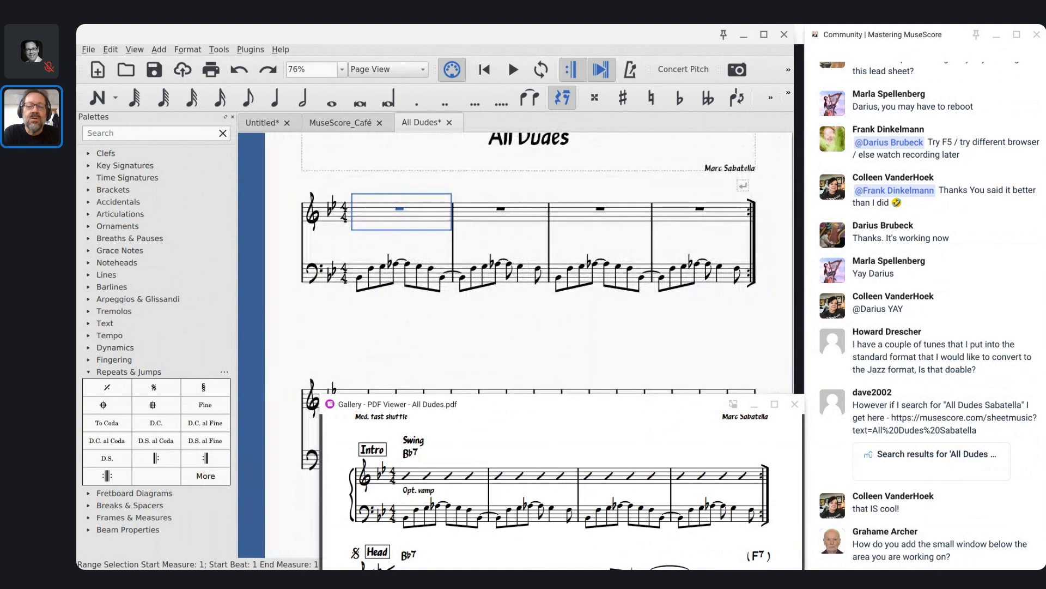
{"action": "scroll", "coordinate": [458, 338], "scroll_direction": "right", "scroll_amount": 1}
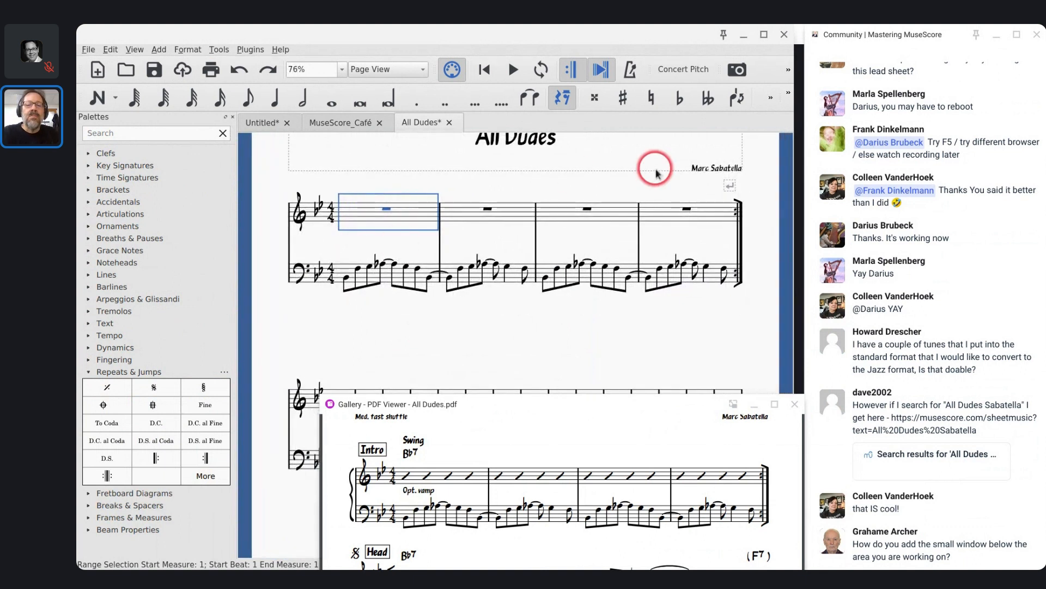
{"action": "left_click", "coordinate": [658, 204], "text": "shift"}
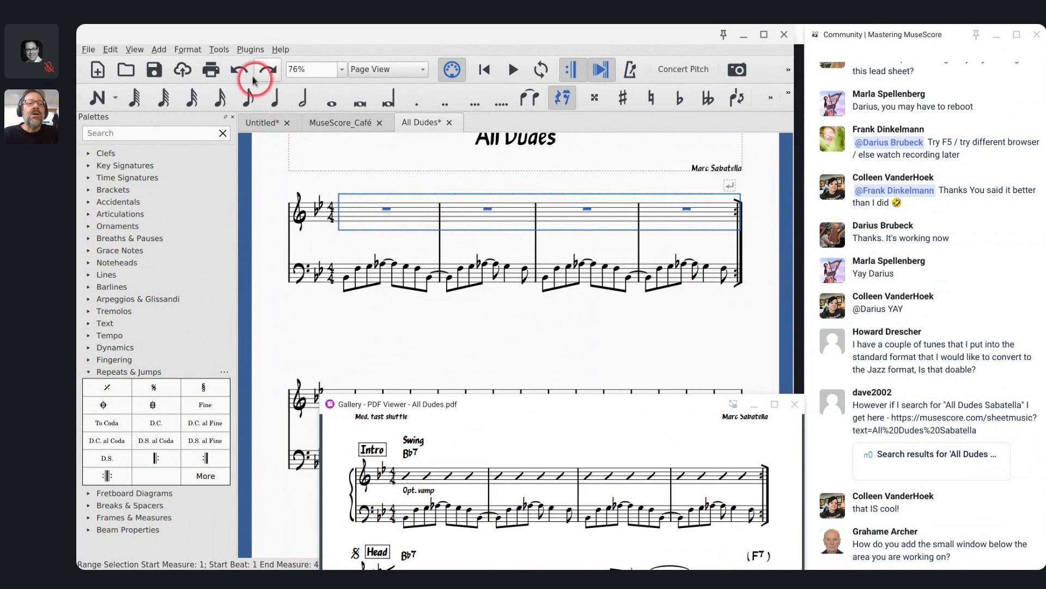
{"action": "left_click", "coordinate": [220, 50]}
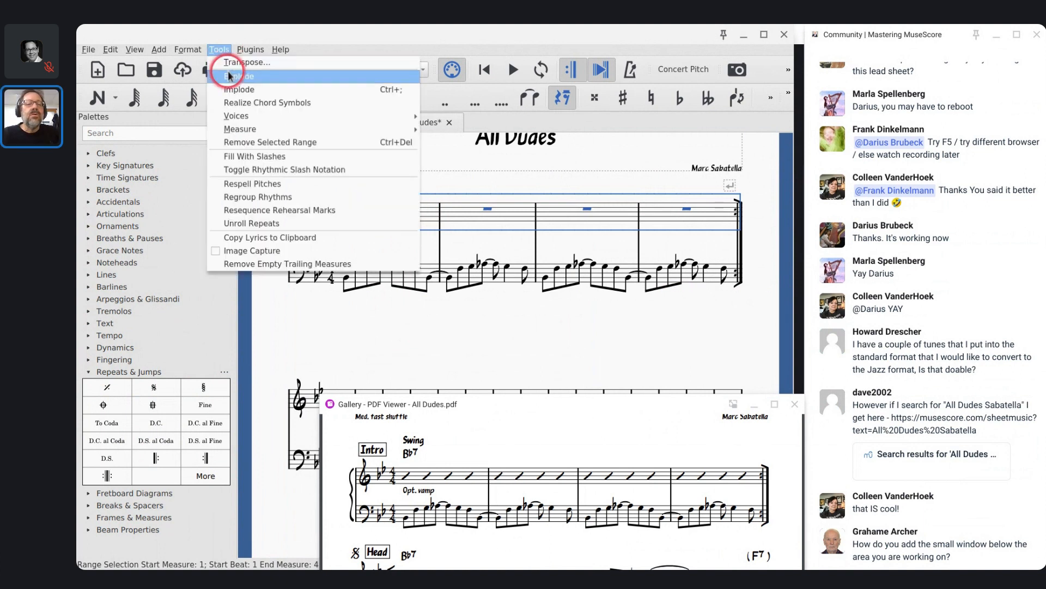
{"action": "left_click", "coordinate": [240, 153]}
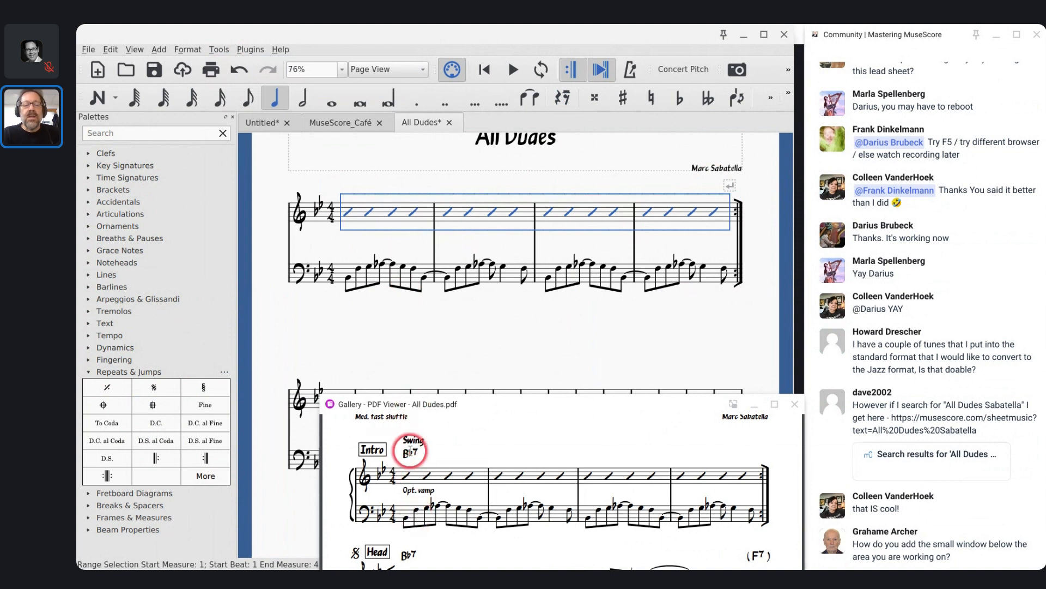
Step: Add the chord symbol Bb7 above the first slash of measure 1
{"action": "left_click", "coordinate": [348, 217]}
{"action": "key", "text": "ctrl+k"}
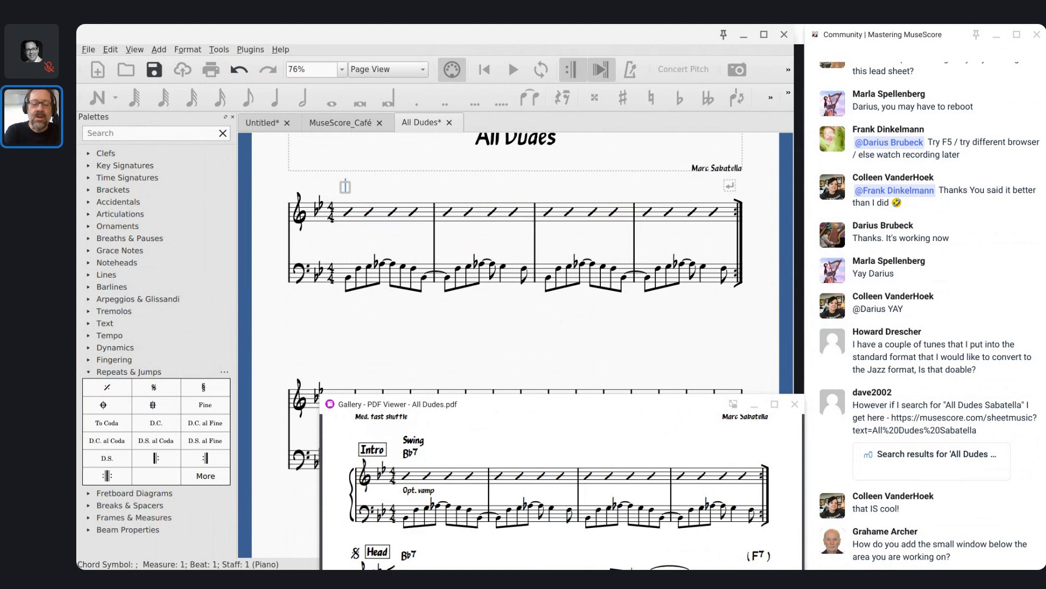
{"action": "type", "text": "Bb"}
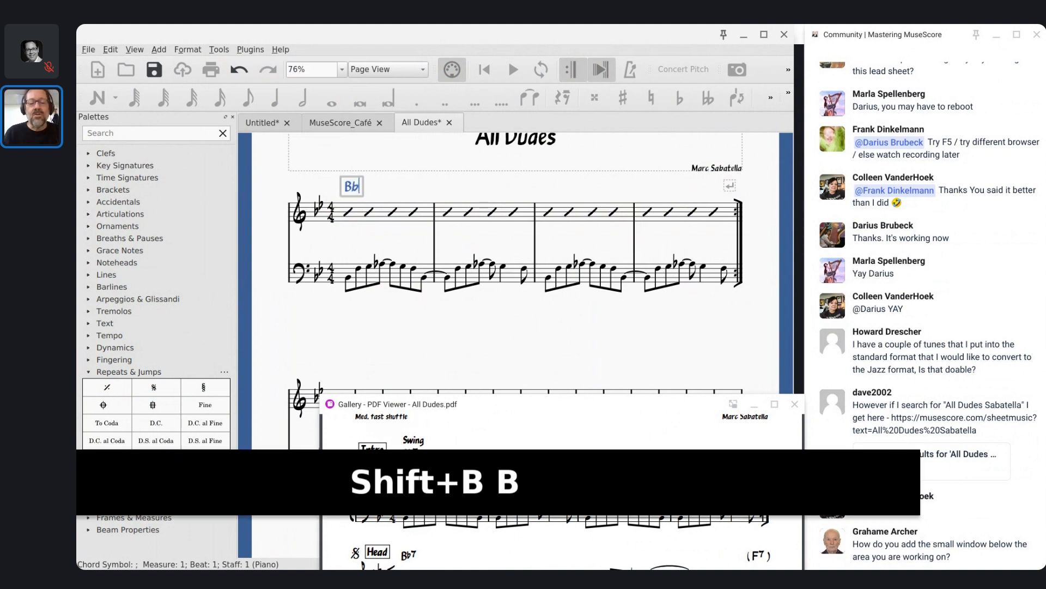
{"action": "type", "text": "7"}
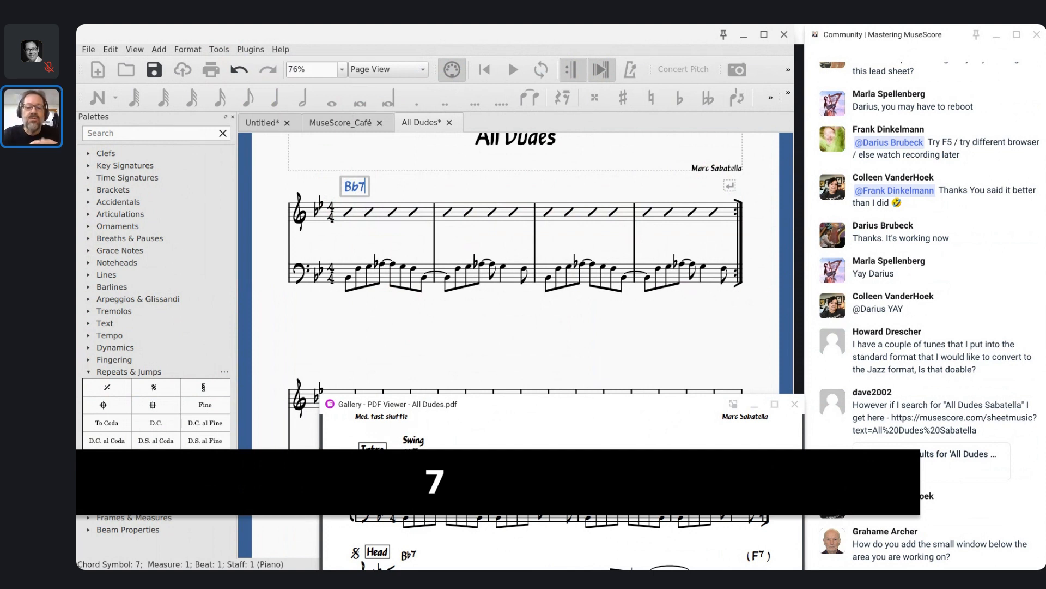
{"action": "key", "text": "Escape"}
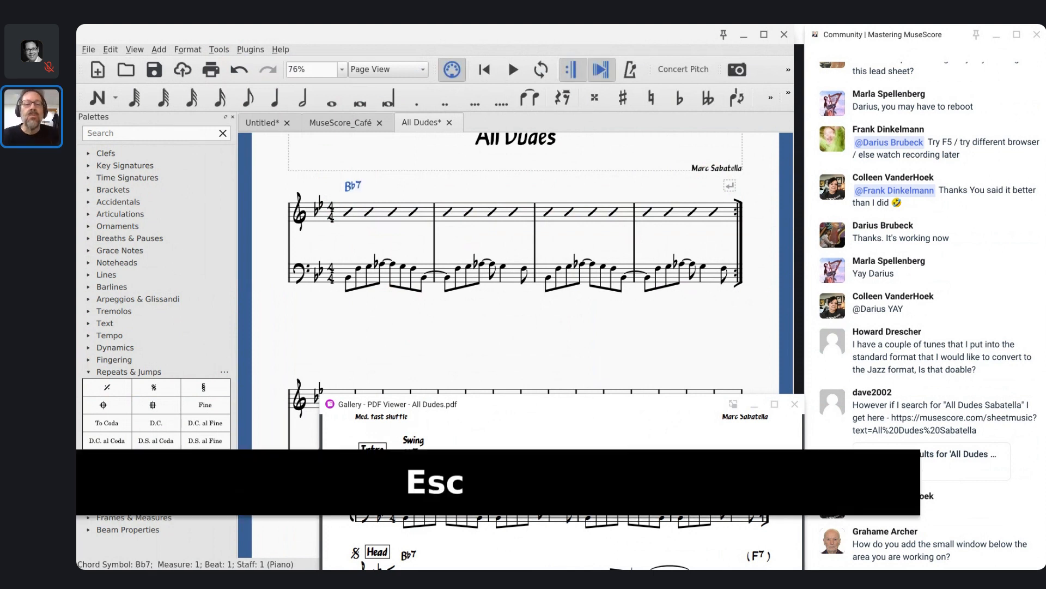
Step: Attach the staff text "Opt. text" to the first slash of measure 1
{"action": "left_click", "coordinate": [356, 213]}
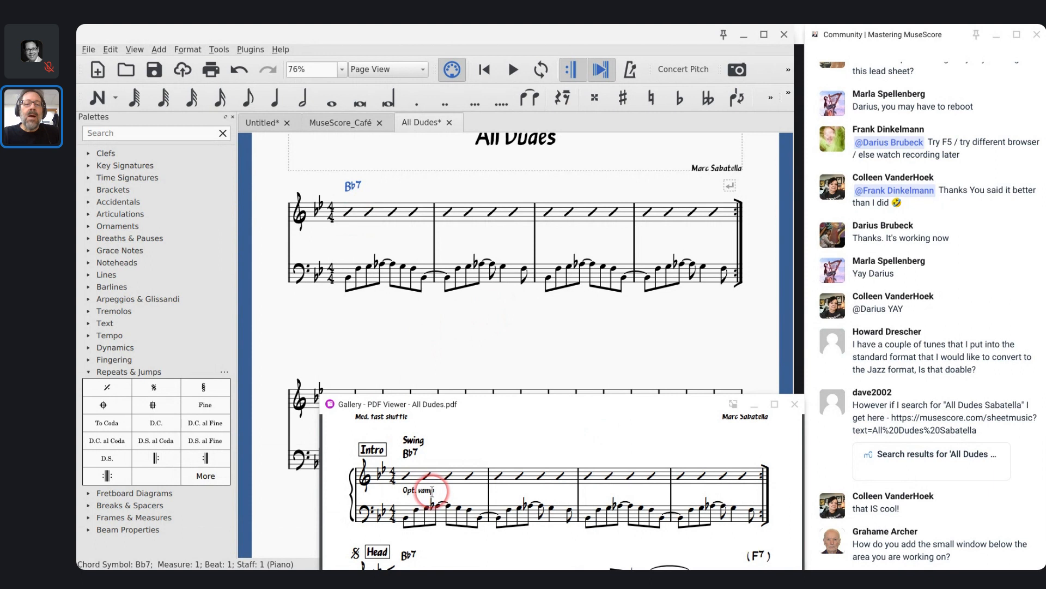
{"action": "left_click", "coordinate": [349, 216]}
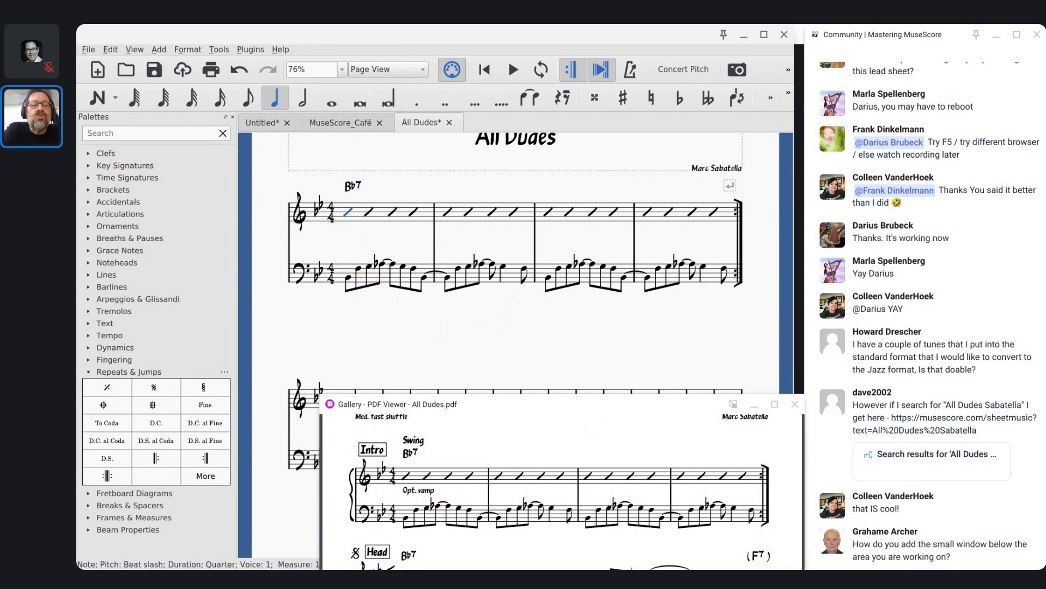
{"action": "key", "text": "ctrl+t"}
{"action": "type", "text": "Opt. text"}
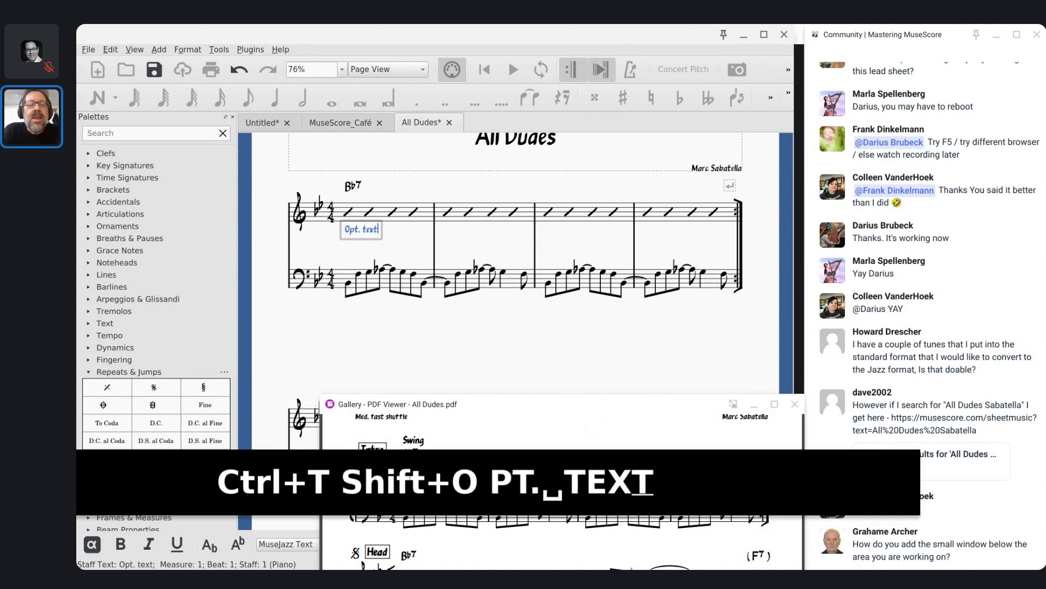
{"action": "key", "text": "Escape"}
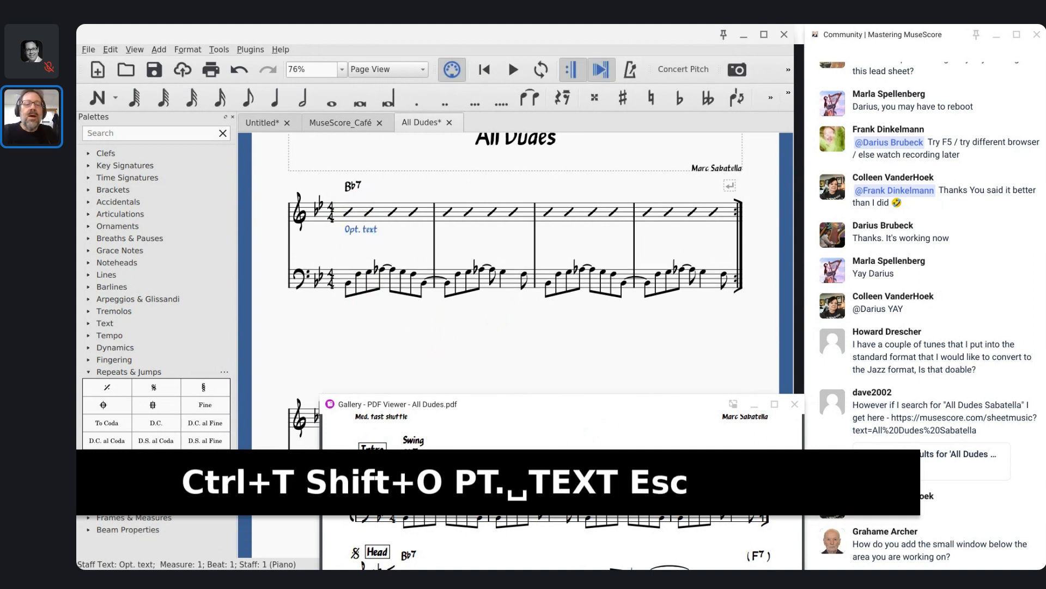
{"action": "left_click", "coordinate": [351, 232]}
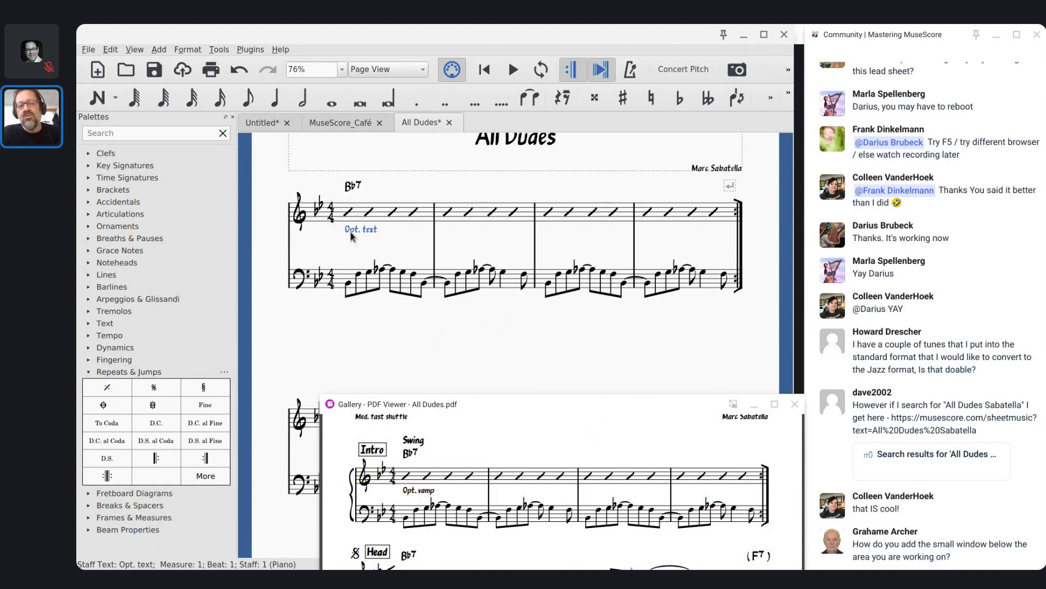
{"action": "left_click", "coordinate": [349, 232]}
{"action": "left_click", "coordinate": [350, 229]}
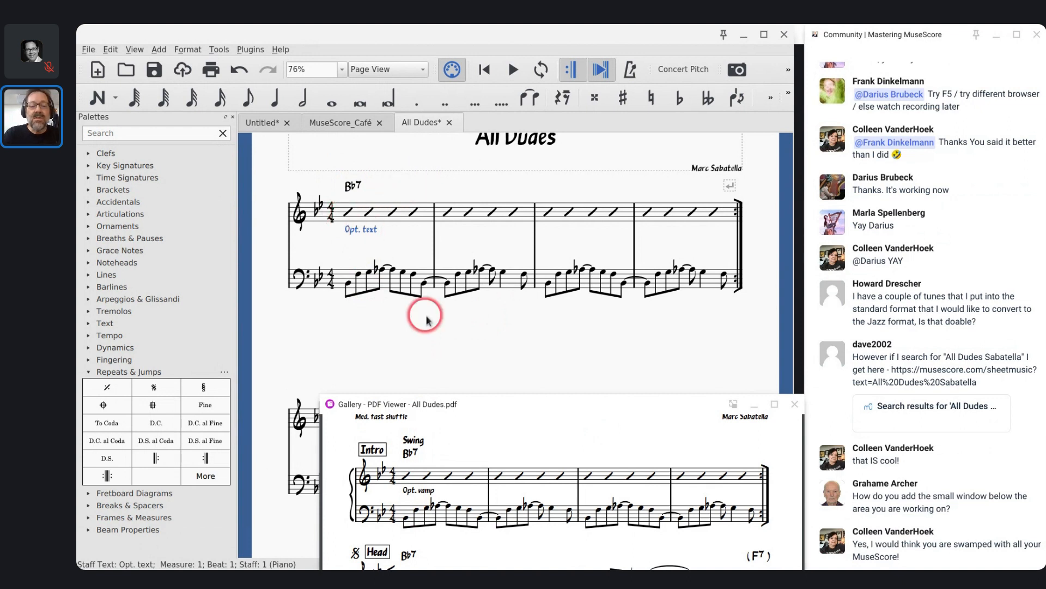
Step: Add the Swing text from the Text palette to the first slash of measure 1
{"action": "left_click", "coordinate": [88, 373]}
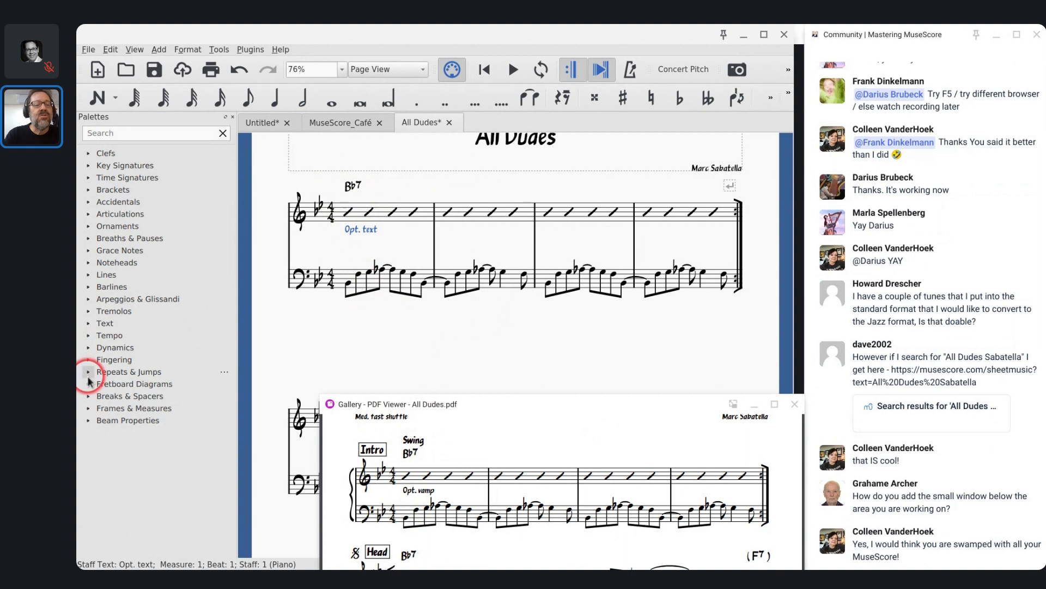
{"action": "left_click", "coordinate": [88, 323]}
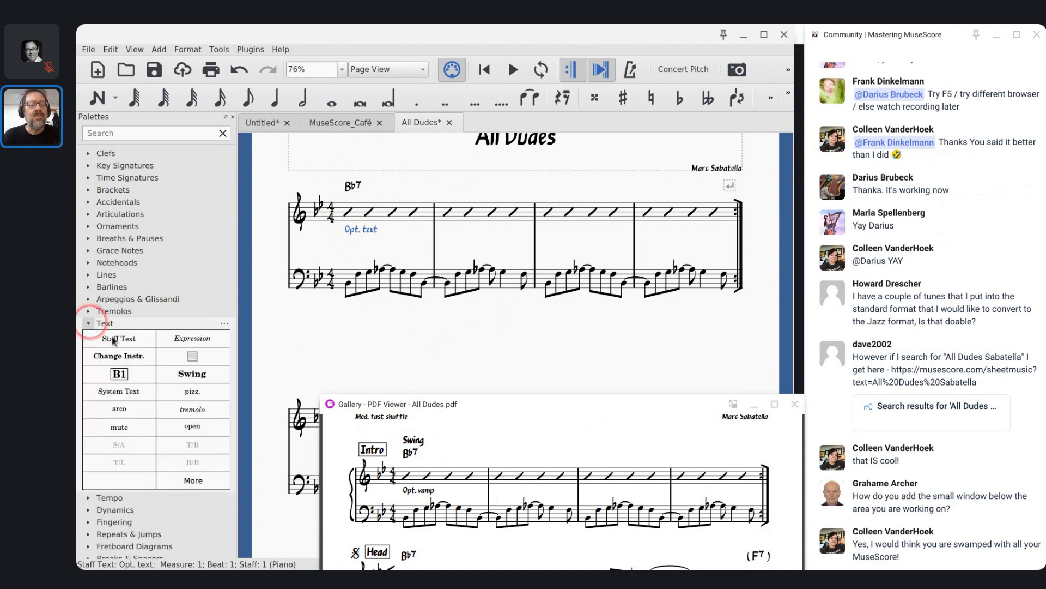
{"action": "left_click", "coordinate": [347, 216]}
{"action": "left_click", "coordinate": [192, 376]}
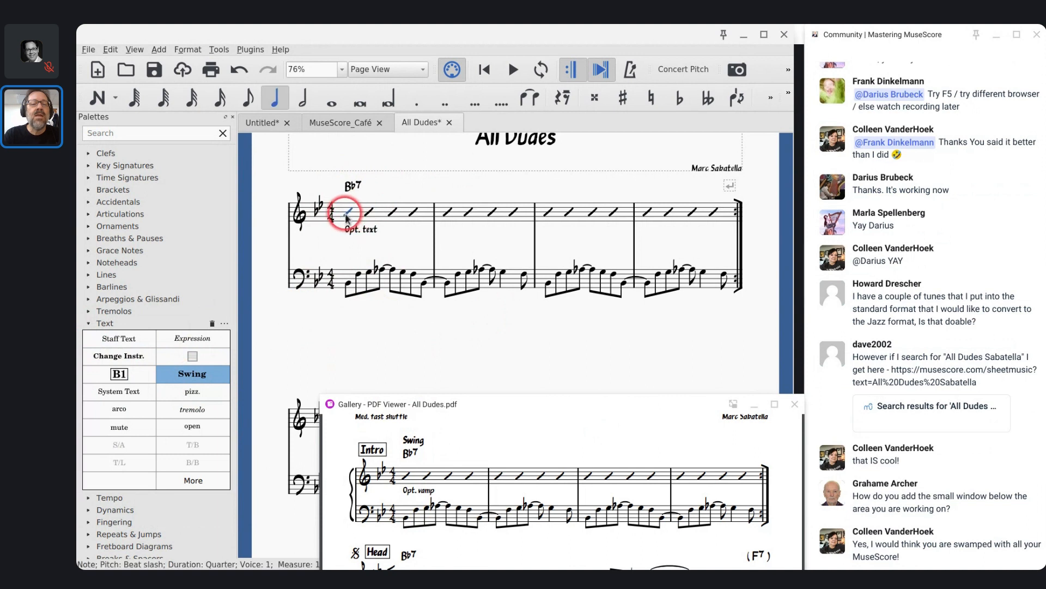
{"action": "left_click", "coordinate": [192, 375]}
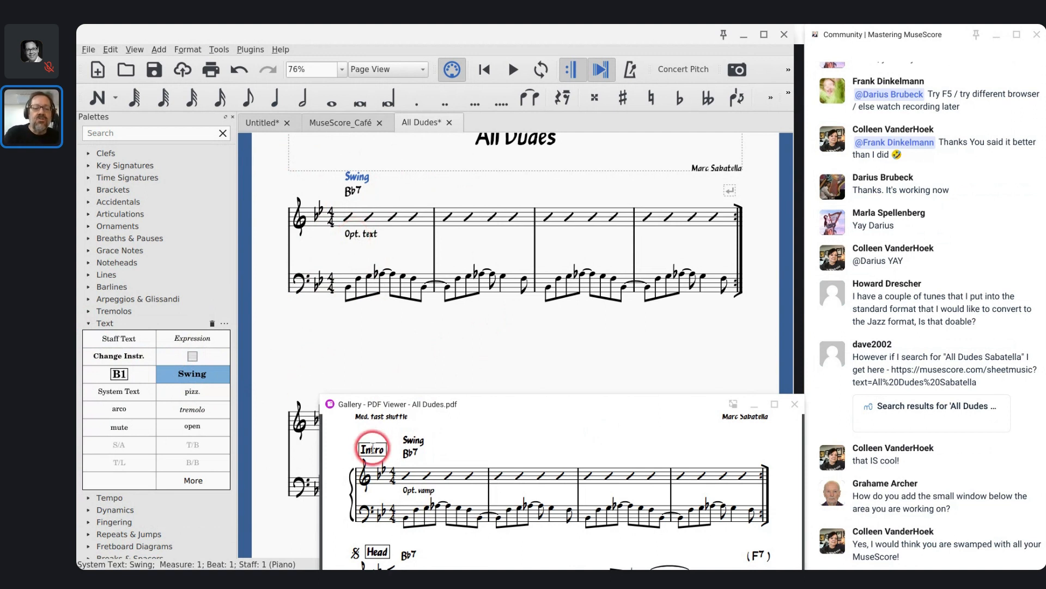
Step: Add the rehearsal mark "Intro" at the first slash of measure 1
{"action": "left_click", "coordinate": [349, 219]}
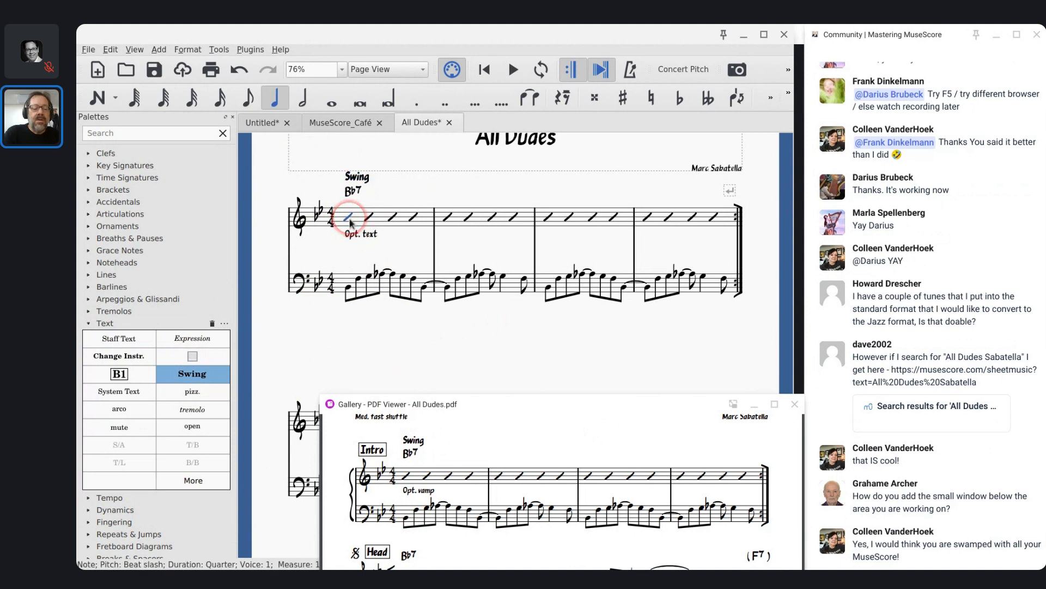
{"action": "key", "text": "ctrl+m"}
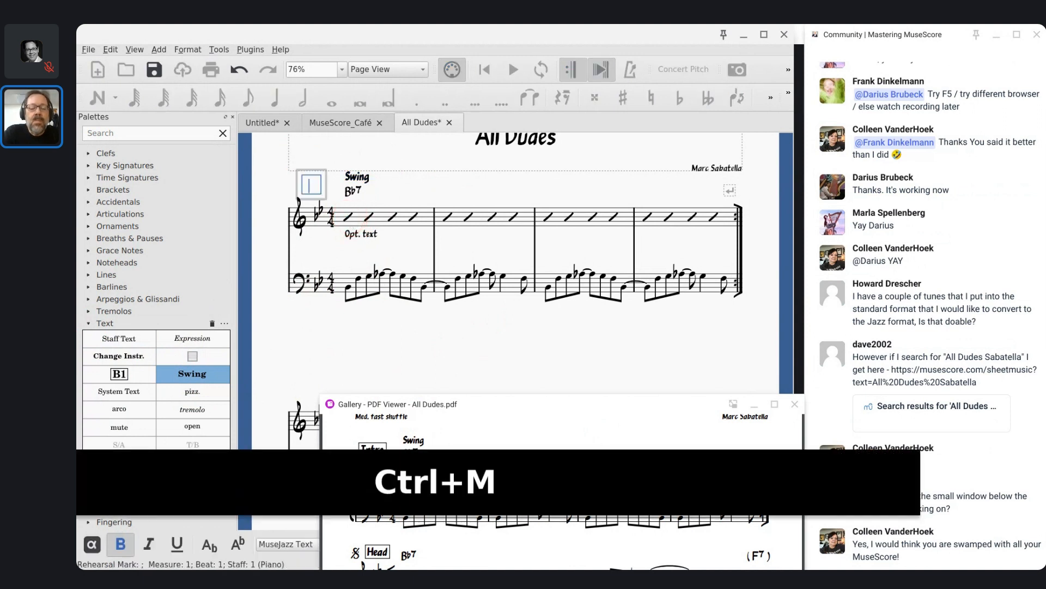
{"action": "type", "text": "Intro"}
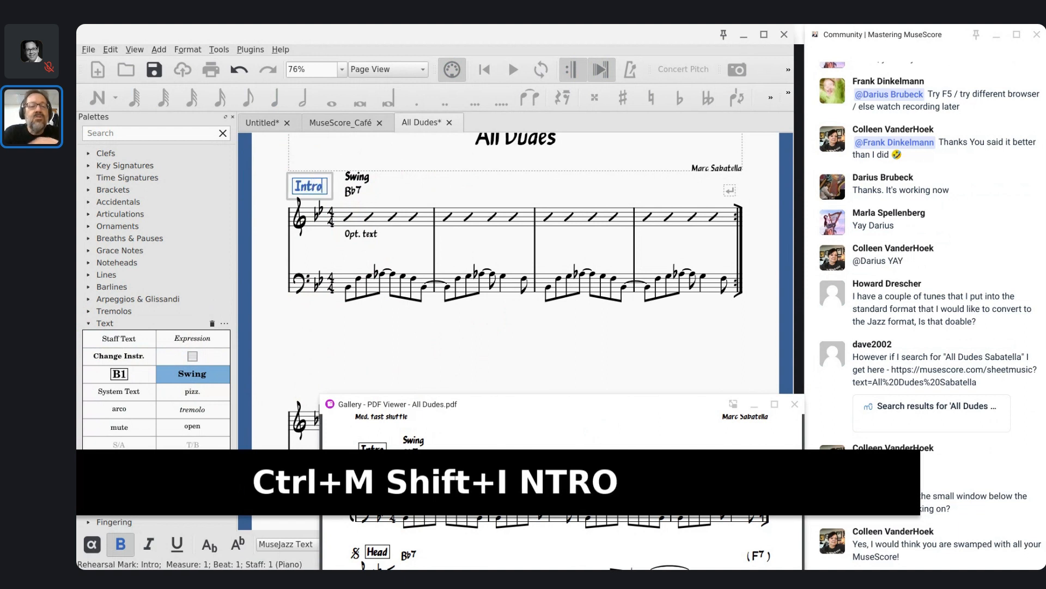
{"action": "key", "text": "Escape"}
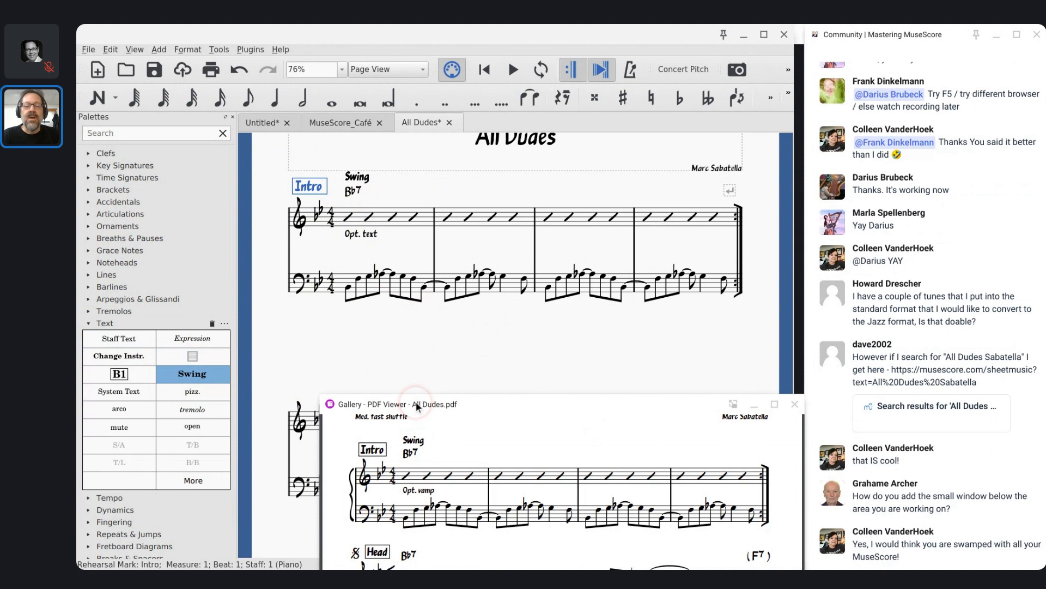
Step: Look through the reference lead sheet from the Head to the ending to examine its measure layout per system
{"action": "scroll", "coordinate": [430, 303], "scroll_direction": "down", "scroll_amount": 3}
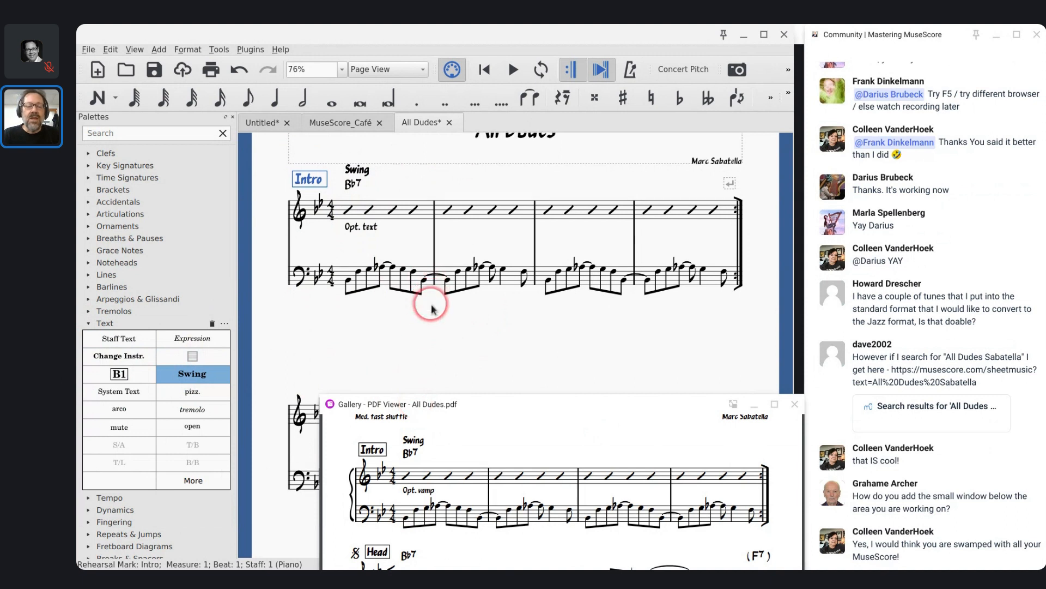
{"action": "left_click_drag", "start_coordinate": [490, 261], "coordinate": [531, 231]}
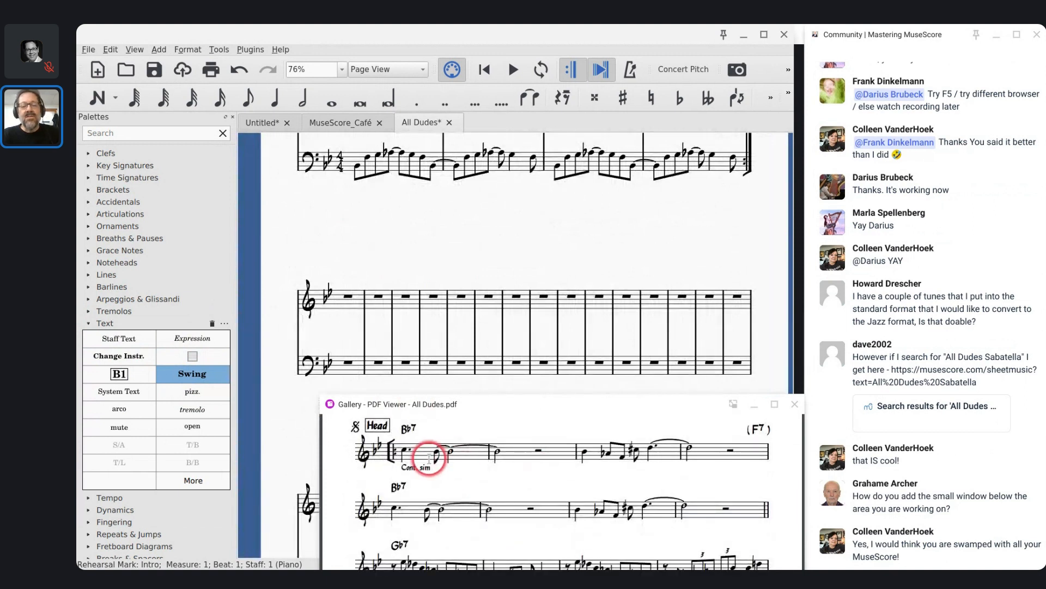
{"action": "scroll", "coordinate": [546, 458], "scroll_direction": "down", "scroll_amount": 5}
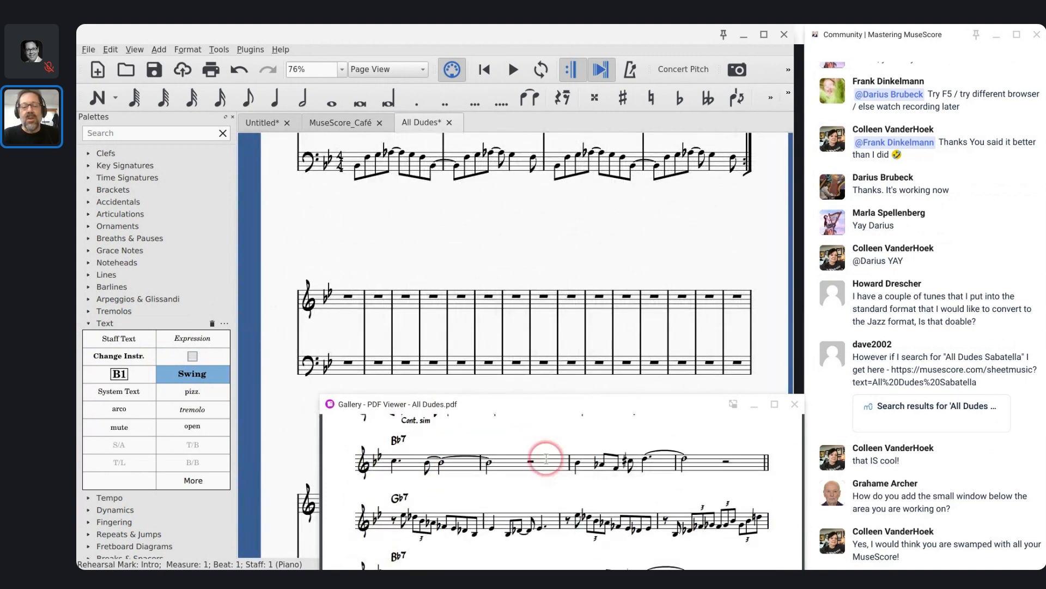
{"action": "scroll", "coordinate": [546, 458], "scroll_direction": "down", "scroll_amount": 10}
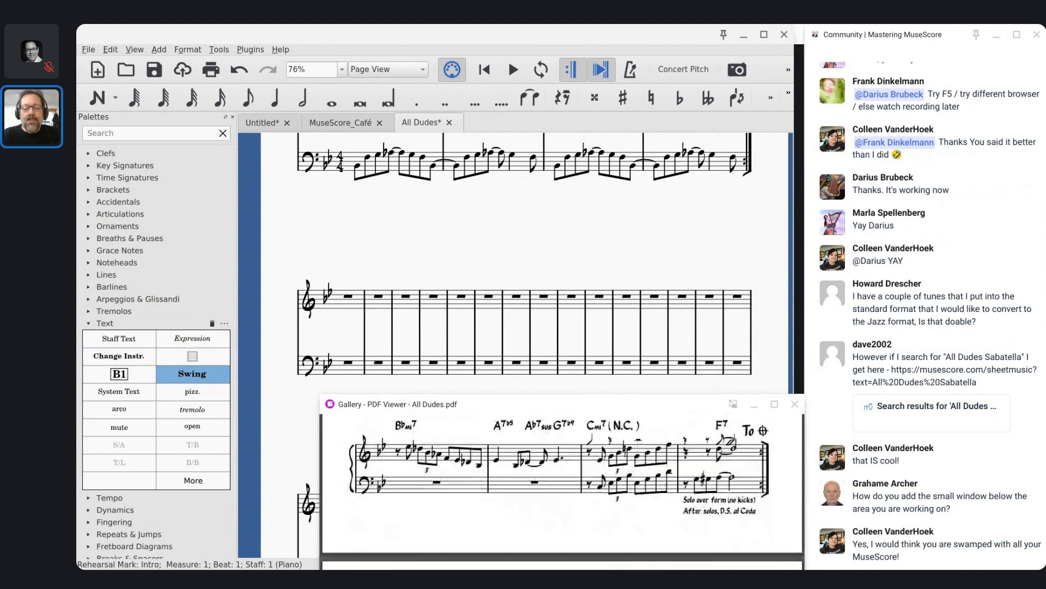
{"action": "scroll", "coordinate": [546, 458], "scroll_direction": "down", "scroll_amount": 10}
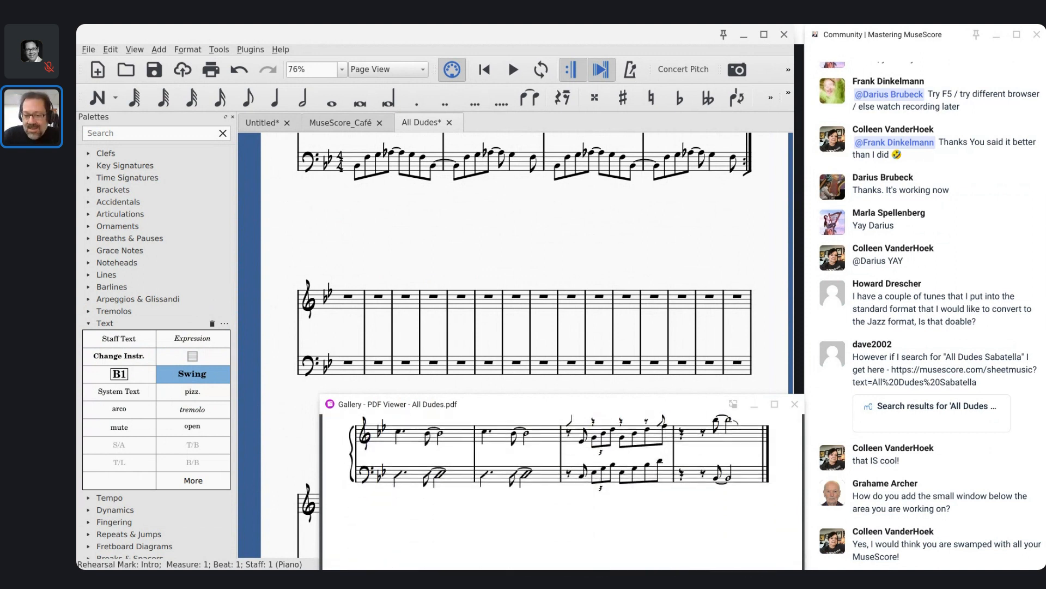
{"action": "scroll", "coordinate": [562, 485], "scroll_direction": "up", "scroll_amount": 10}
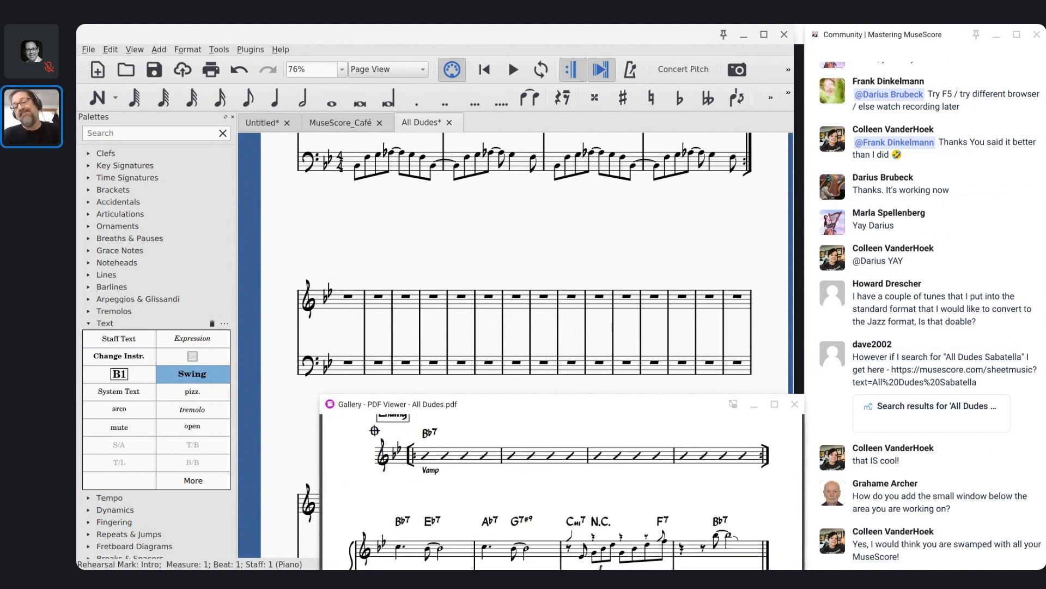
{"action": "scroll", "coordinate": [562, 485], "scroll_direction": "up", "scroll_amount": 10}
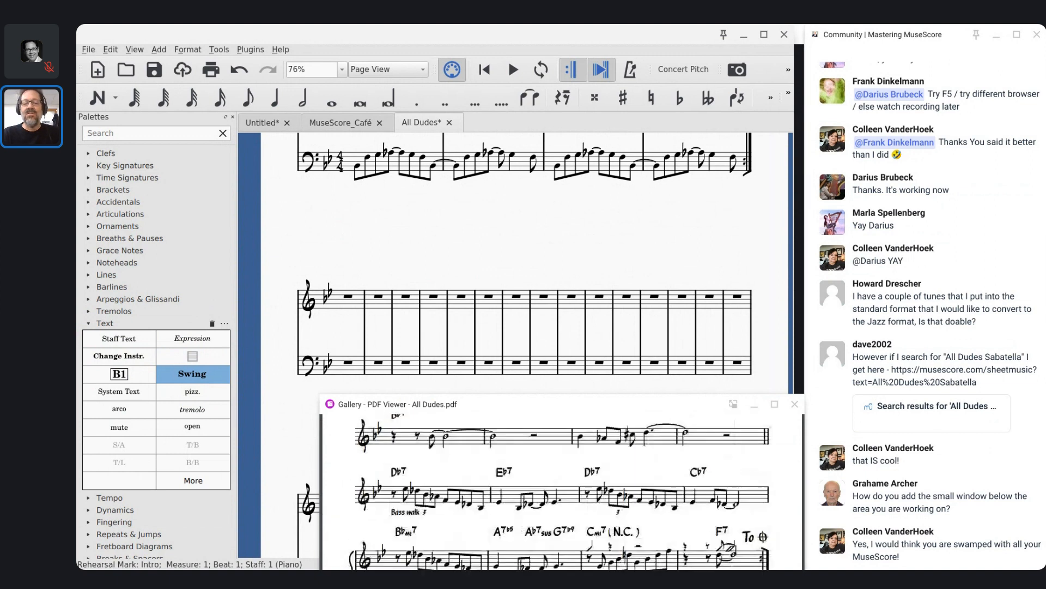
{"action": "scroll", "coordinate": [562, 485], "scroll_direction": "up", "scroll_amount": 5}
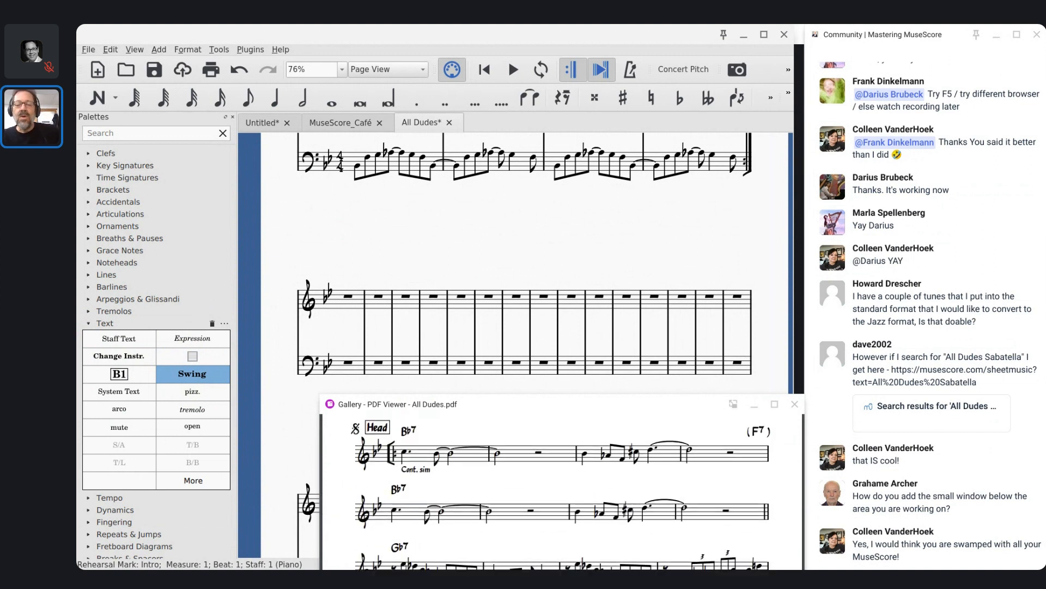
Step: Add system breaks every 4 measures from measure 5 to the end of the score
{"action": "left_click", "coordinate": [570, 164]}
{"action": "scroll", "coordinate": [567, 161], "scroll_direction": "up", "scroll_amount": 3}
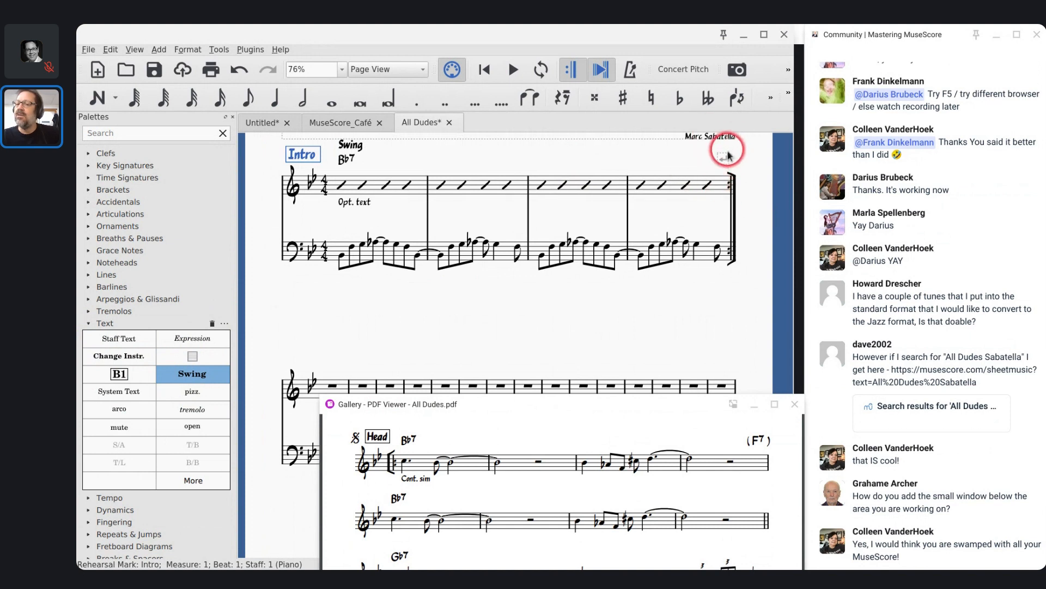
{"action": "scroll", "coordinate": [472, 301], "scroll_direction": "down", "scroll_amount": 2}
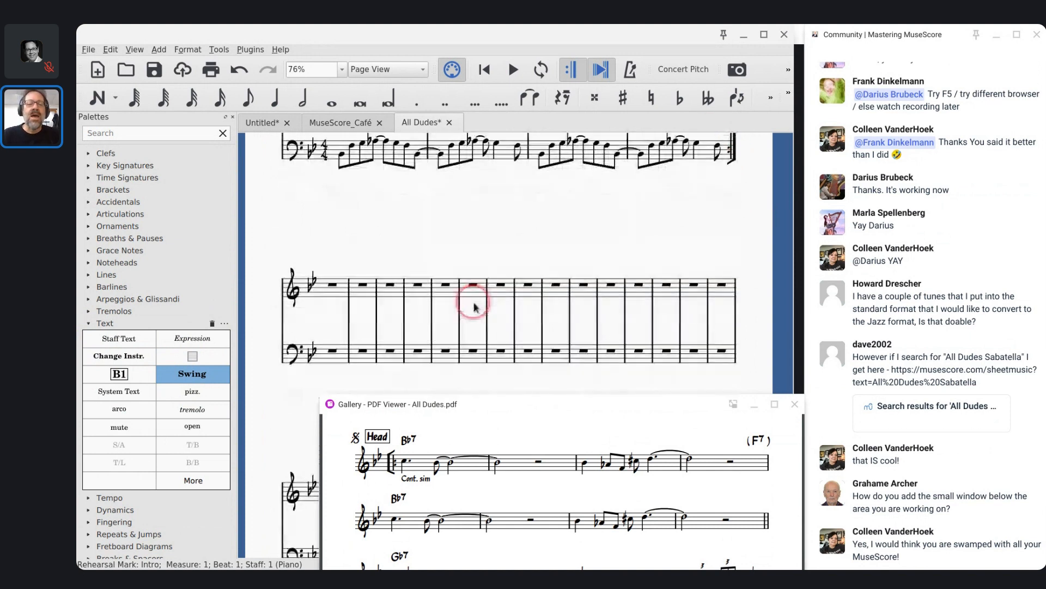
{"action": "left_click", "coordinate": [333, 286]}
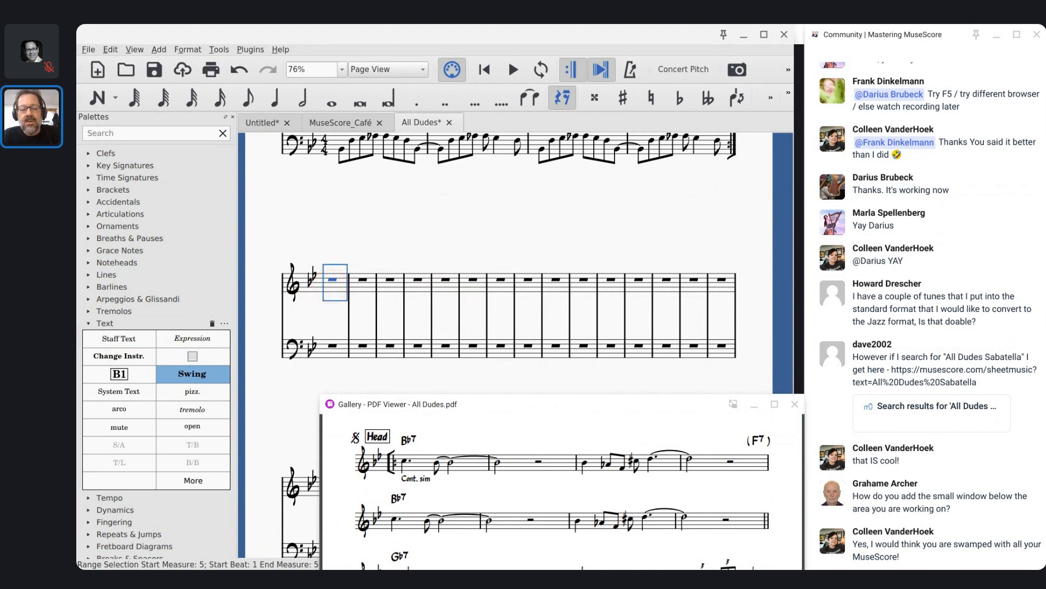
{"action": "key", "text": "ctrl+shift+End"}
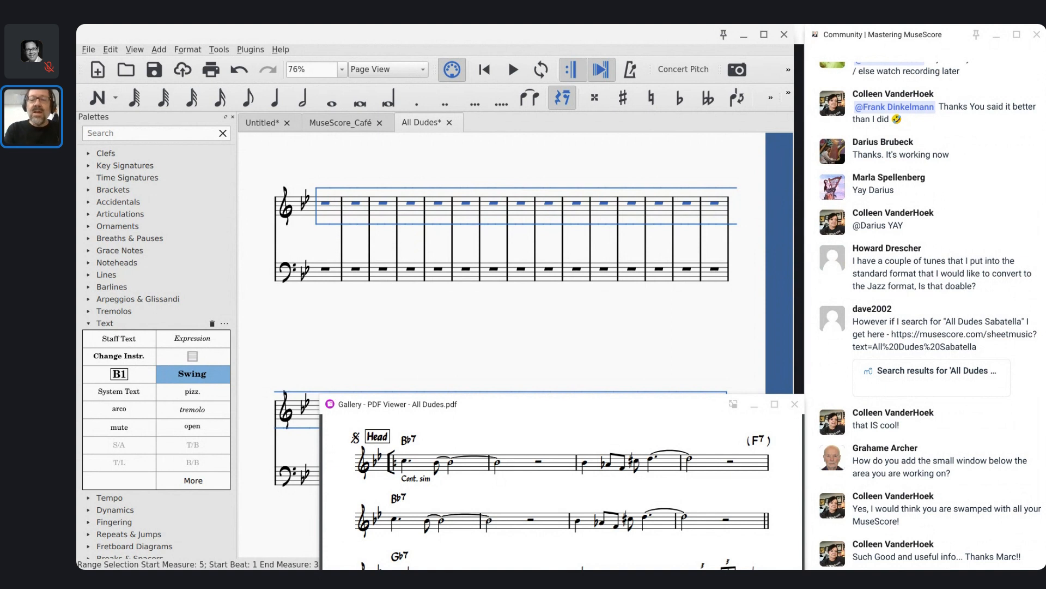
{"action": "scroll", "coordinate": [501, 262], "scroll_direction": "down", "scroll_amount": 3}
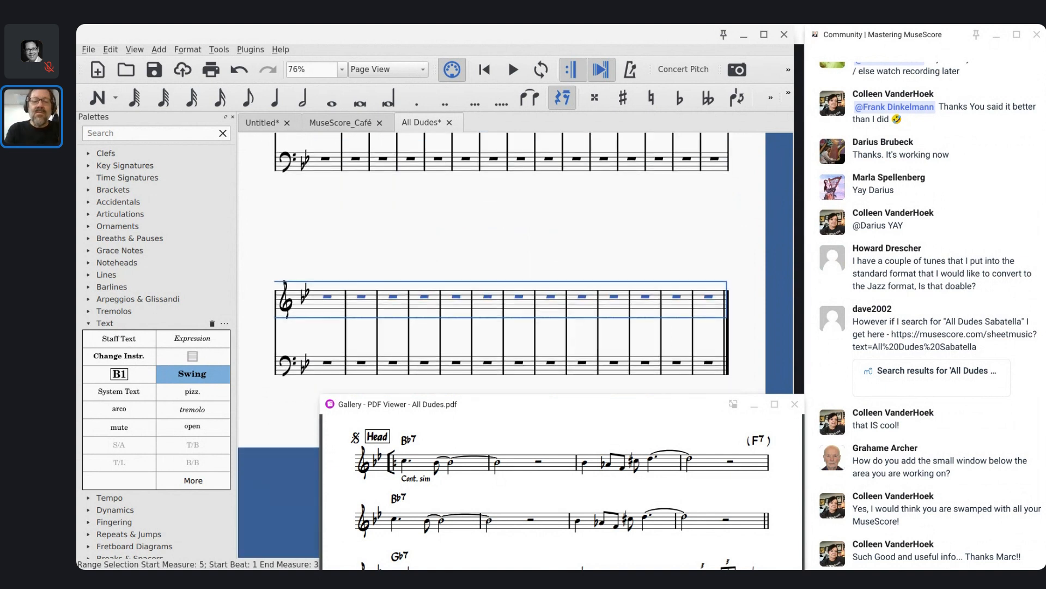
{"action": "scroll", "coordinate": [501, 262], "scroll_direction": "up", "scroll_amount": 6}
{"action": "scroll", "coordinate": [327, 300], "scroll_direction": "down", "scroll_amount": 1}
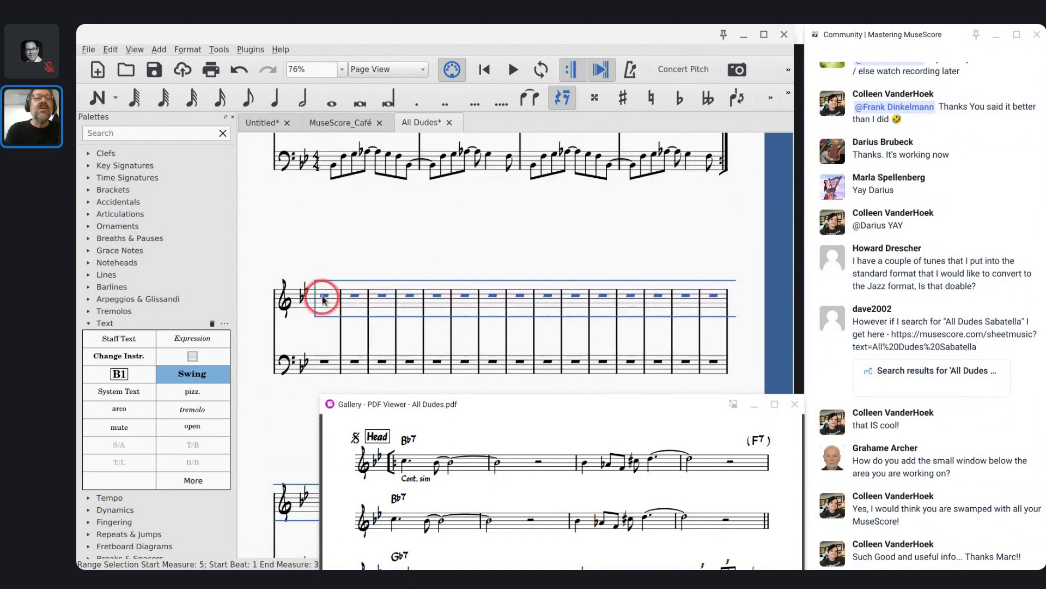
{"action": "left_click", "coordinate": [187, 49]}
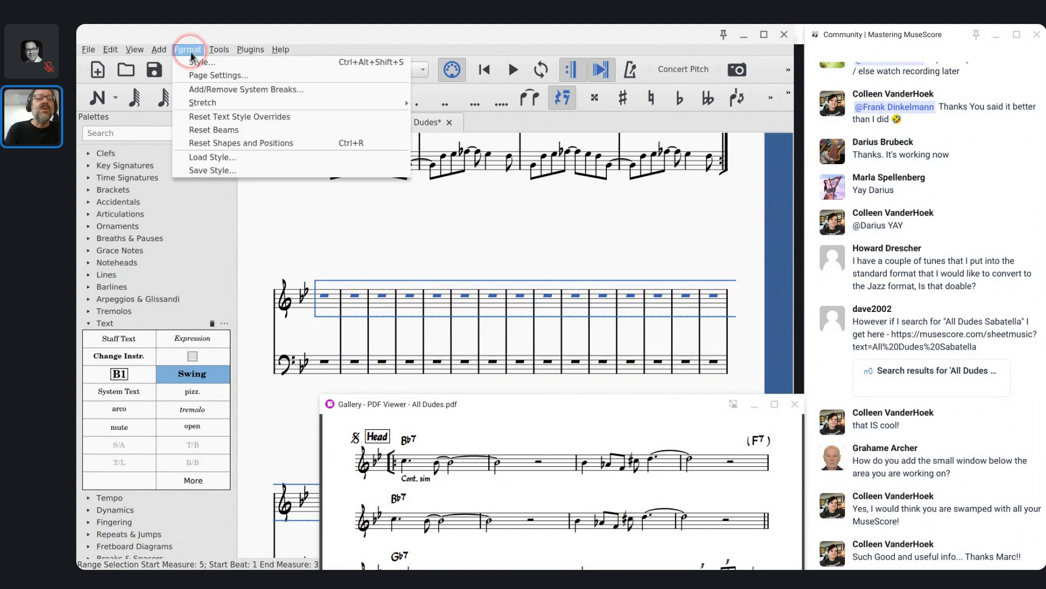
{"action": "left_click", "coordinate": [196, 92]}
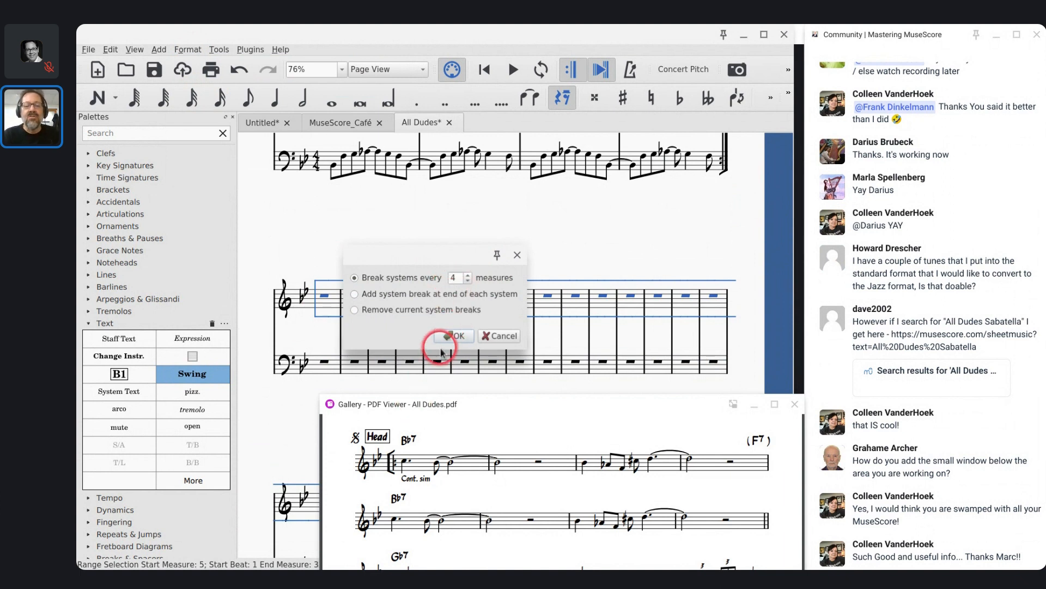
{"action": "left_click", "coordinate": [456, 336]}
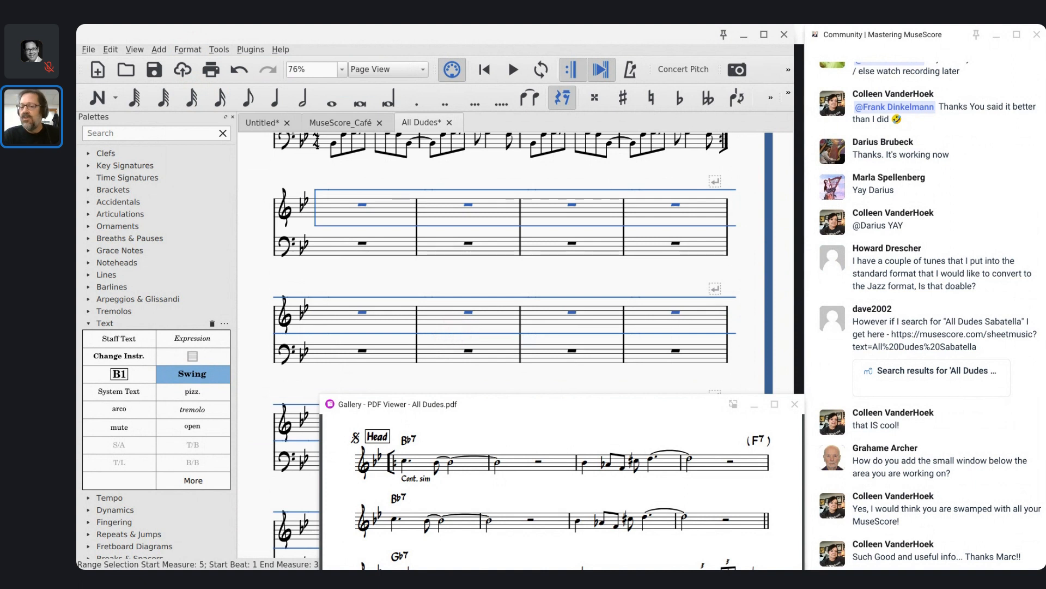
Step: Review the layout of the systems following the intro down to the page's end and compare it with the reference
{"action": "scroll", "coordinate": [457, 339], "scroll_direction": "down", "scroll_amount": 5}
{"action": "scroll", "coordinate": [457, 339], "scroll_direction": "right", "scroll_amount": 8}
{"action": "scroll", "coordinate": [457, 339], "scroll_direction": "up", "scroll_amount": 6}
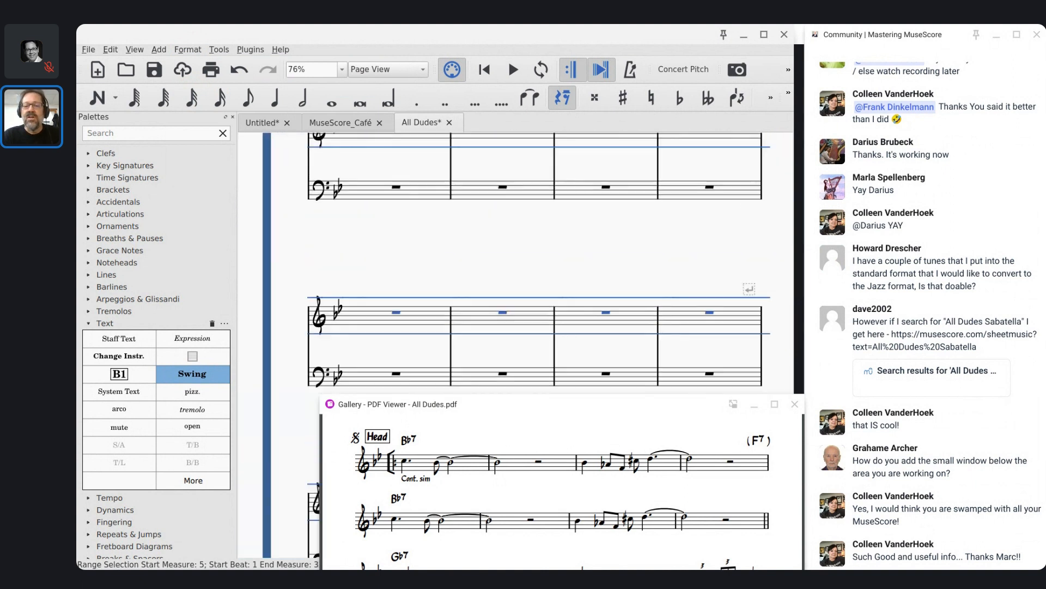
{"action": "scroll", "coordinate": [457, 339], "scroll_direction": "left", "scroll_amount": 9}
{"action": "scroll", "coordinate": [457, 339], "scroll_direction": "down", "scroll_amount": 1}
{"action": "scroll", "coordinate": [457, 339], "scroll_direction": "up", "scroll_amount": 3}
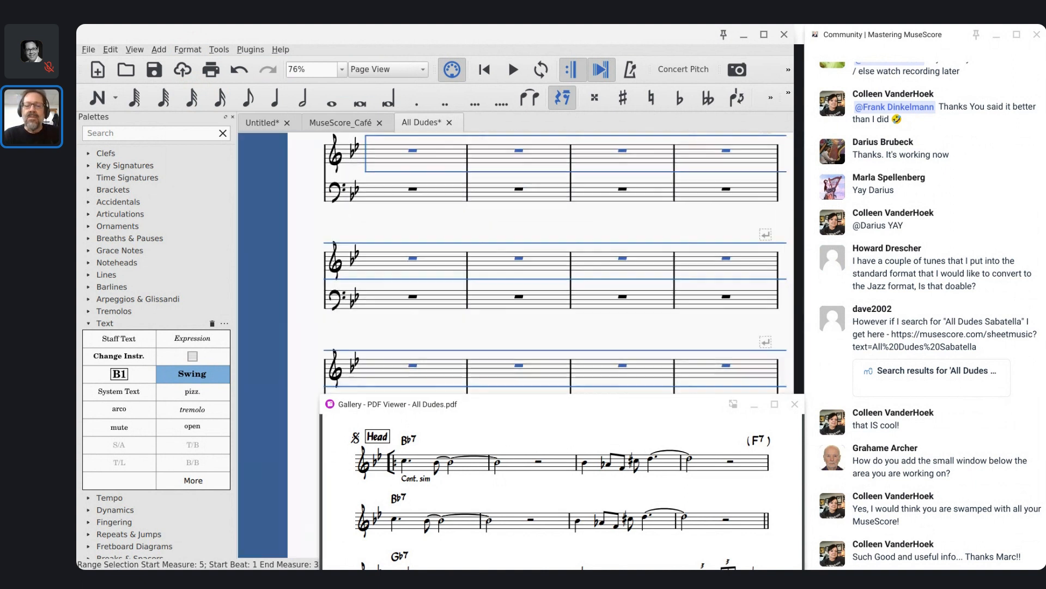
{"action": "scroll", "coordinate": [457, 339], "scroll_direction": "left", "scroll_amount": 3}
{"action": "scroll", "coordinate": [457, 339], "scroll_direction": "down", "scroll_amount": 3}
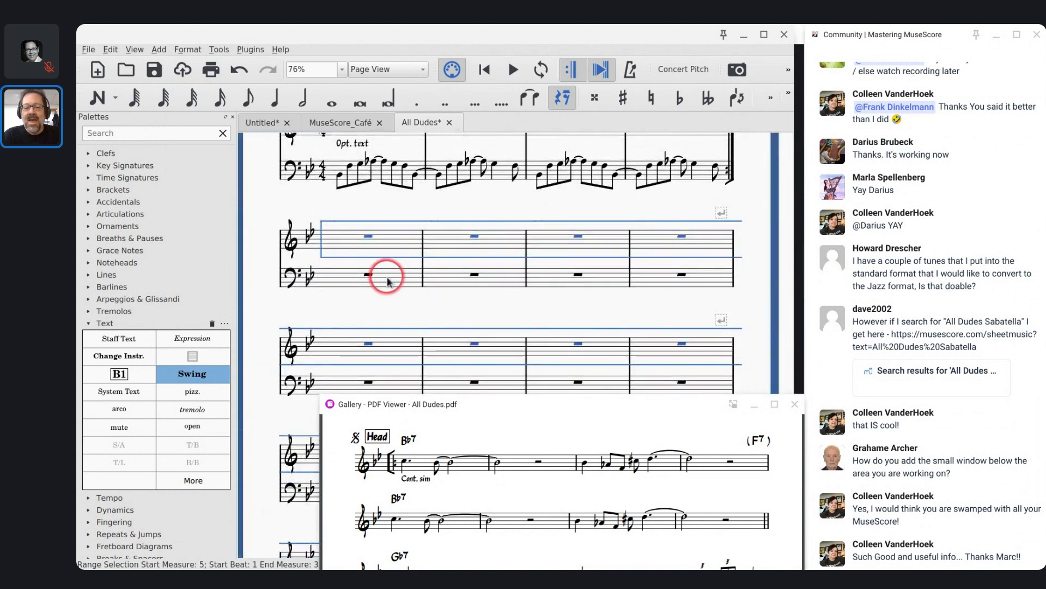
{"action": "scroll", "coordinate": [388, 282], "scroll_direction": "down", "scroll_amount": 3}
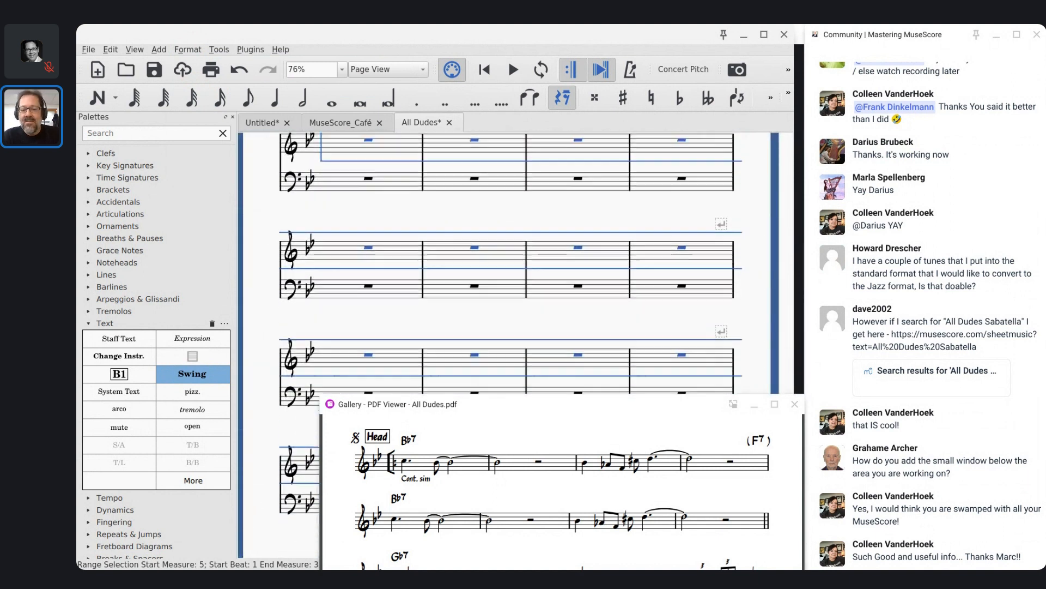
{"action": "left_click", "coordinate": [496, 433]}
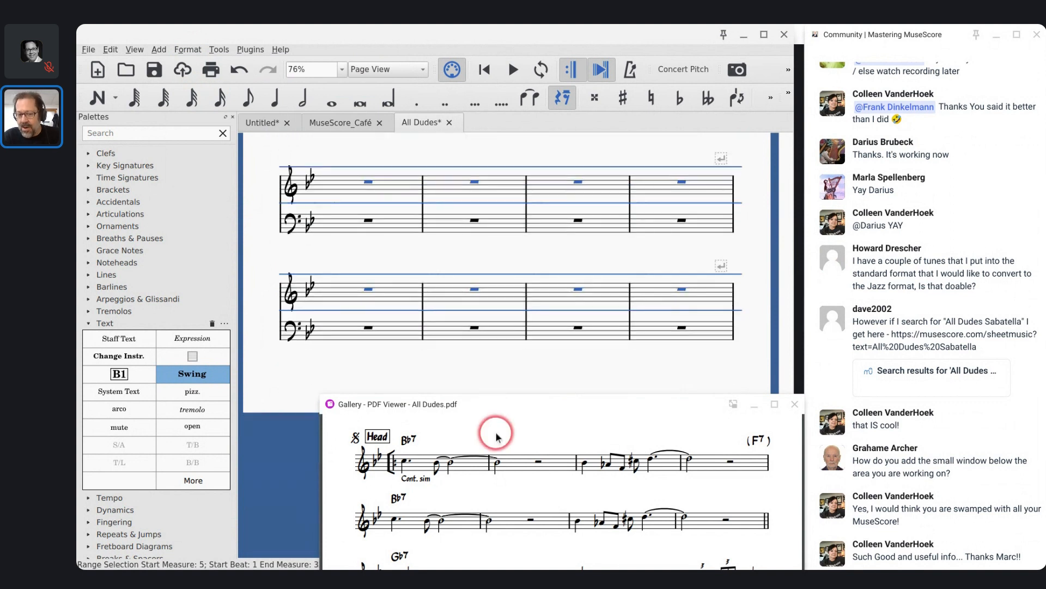
{"action": "left_click", "coordinate": [466, 318]}
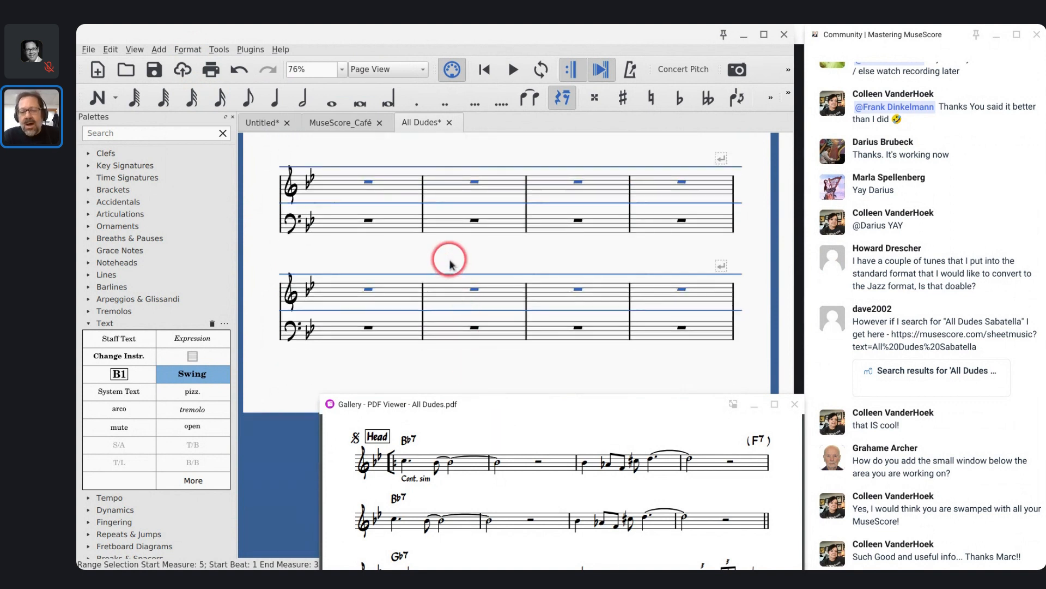
{"action": "left_click", "coordinate": [474, 408]}
{"action": "left_click", "coordinate": [483, 280]}
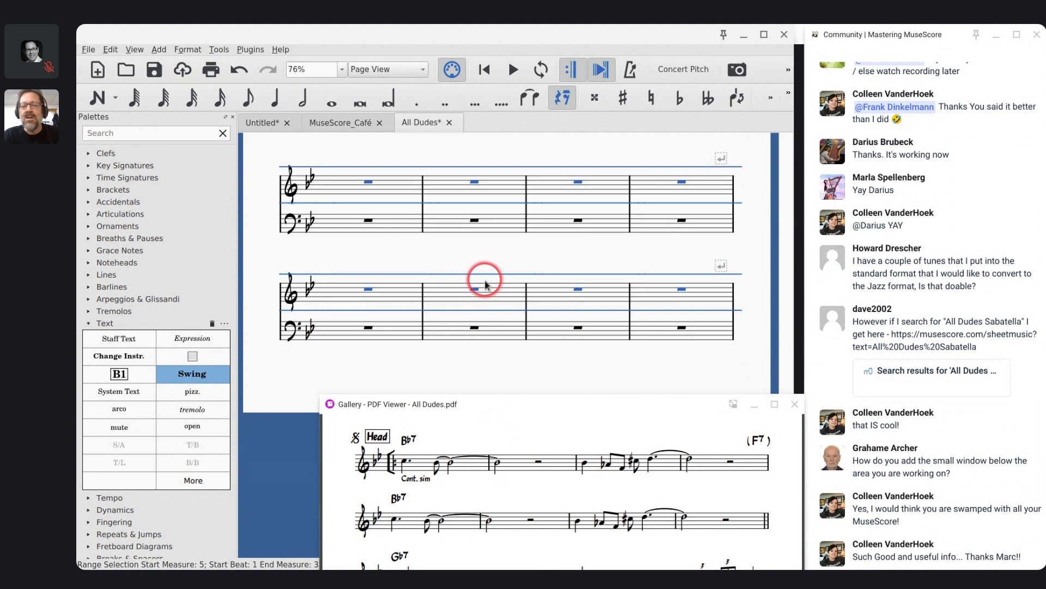
{"action": "scroll", "coordinate": [484, 280], "scroll_direction": "up", "scroll_amount": 10}
{"action": "scroll", "coordinate": [485, 282], "scroll_direction": "right", "scroll_amount": 1}
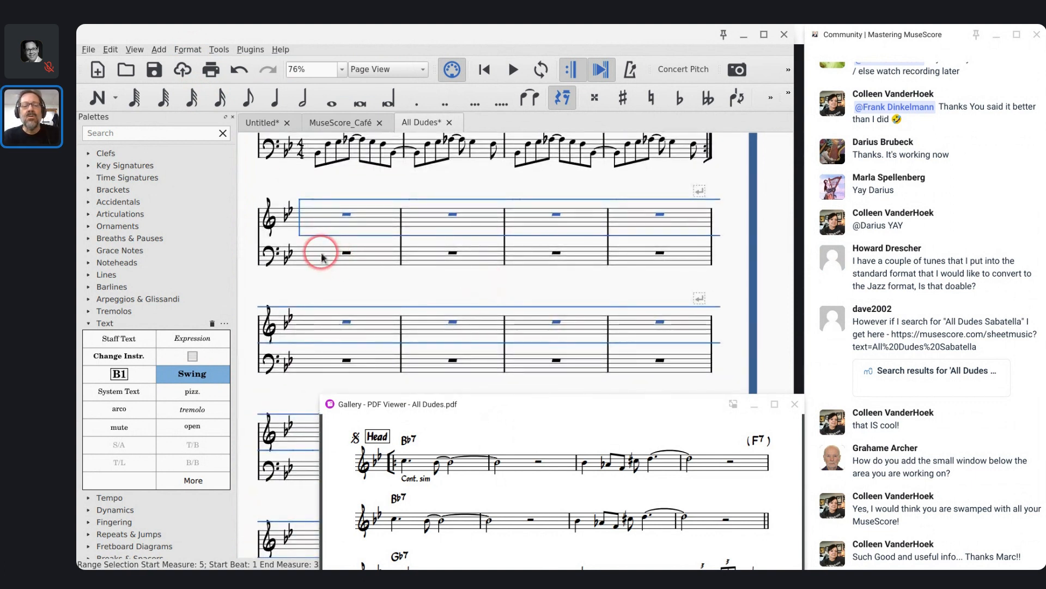
Step: Set the piano's bass staff to always hide when empty in its staff properties
{"action": "scroll", "coordinate": [322, 257], "scroll_direction": "up", "scroll_amount": 2}
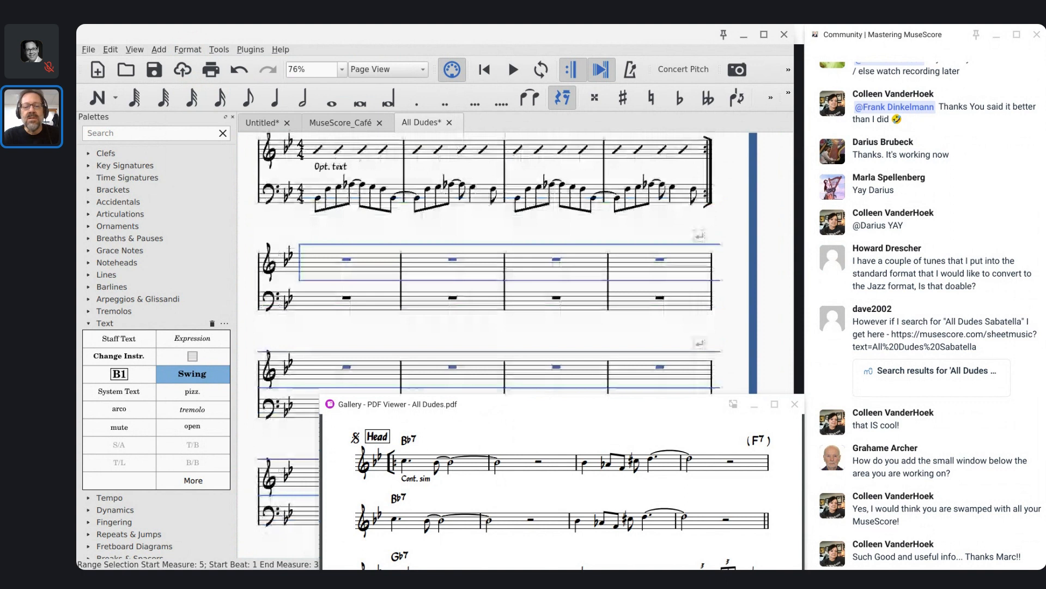
{"action": "right_click", "coordinate": [315, 307]}
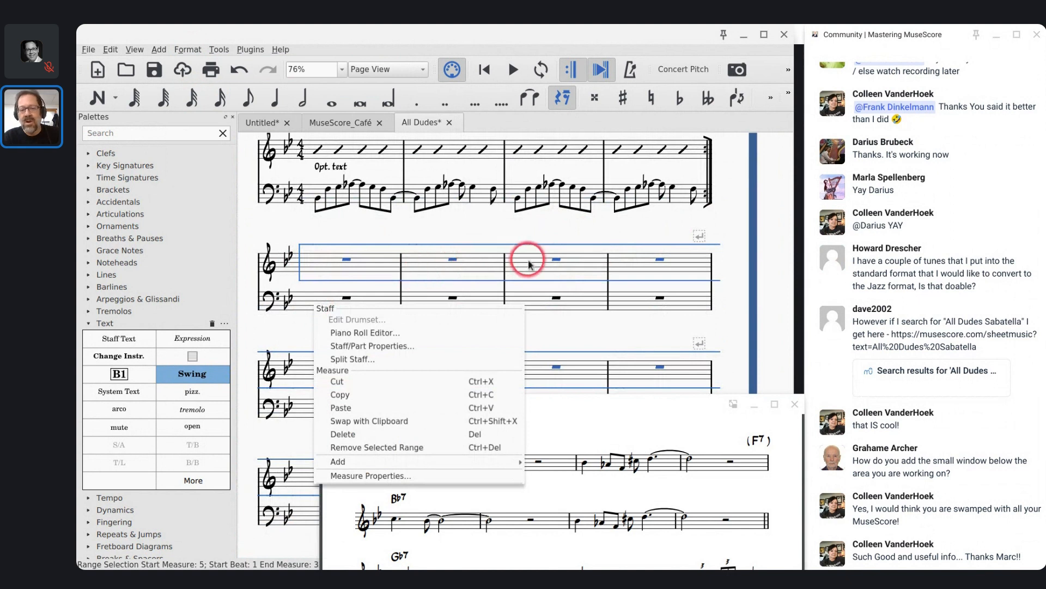
{"action": "left_click", "coordinate": [305, 295]}
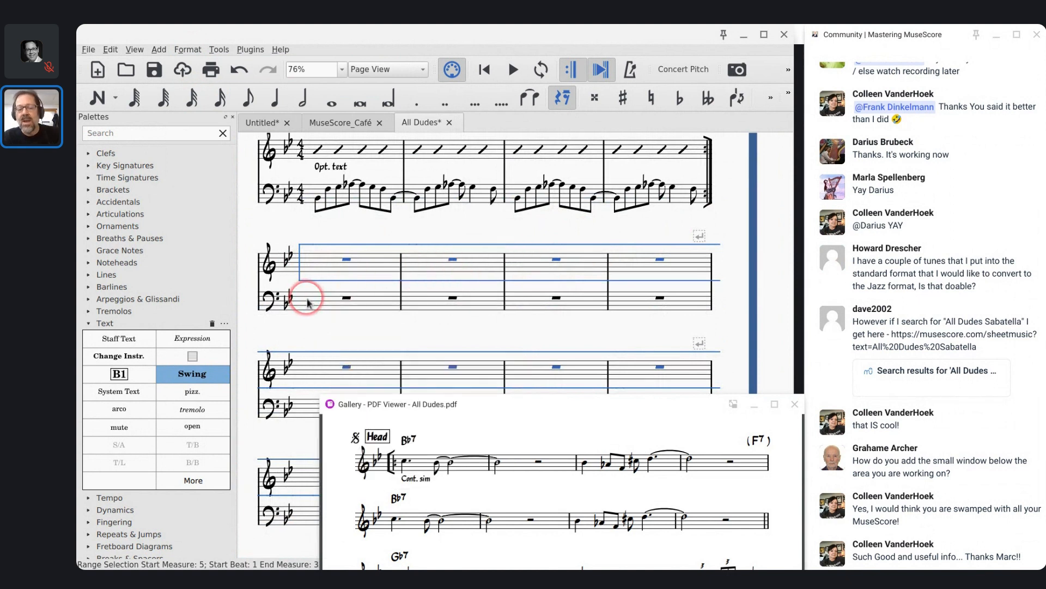
{"action": "right_click", "coordinate": [318, 304]}
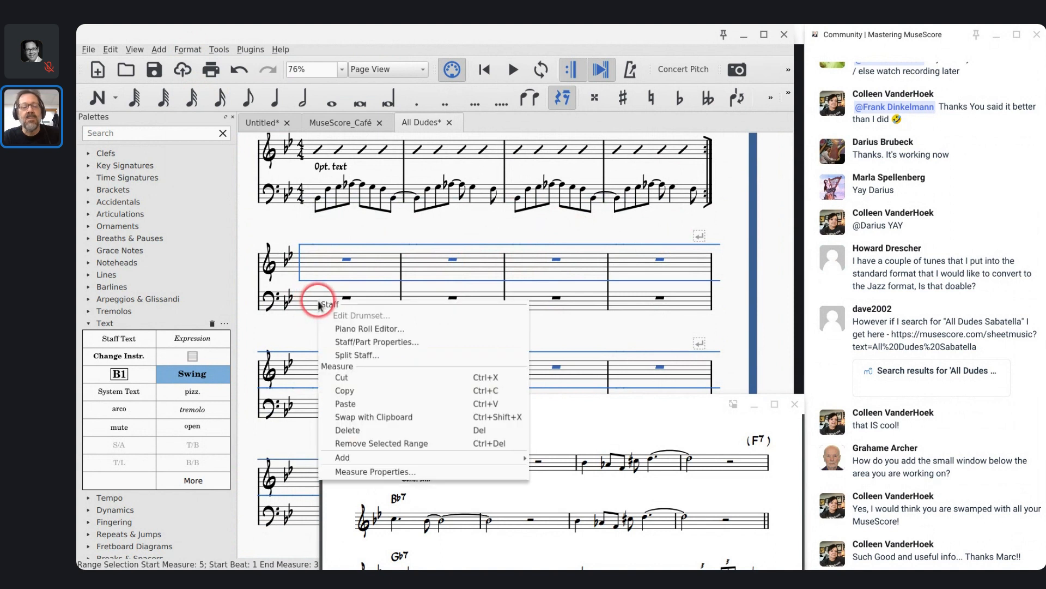
{"action": "left_click", "coordinate": [339, 342]}
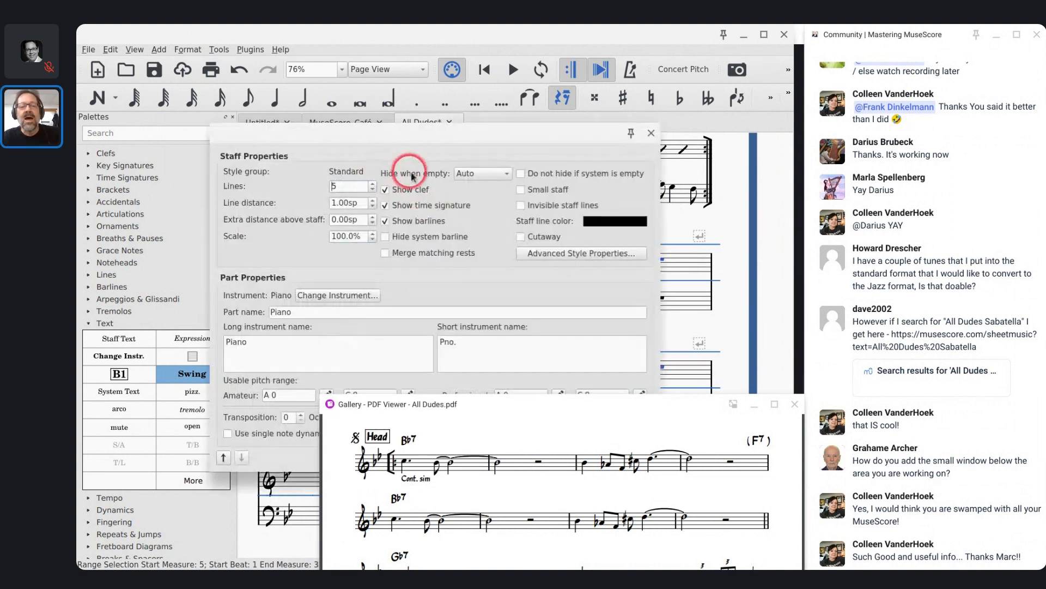
{"action": "left_click", "coordinate": [461, 174]}
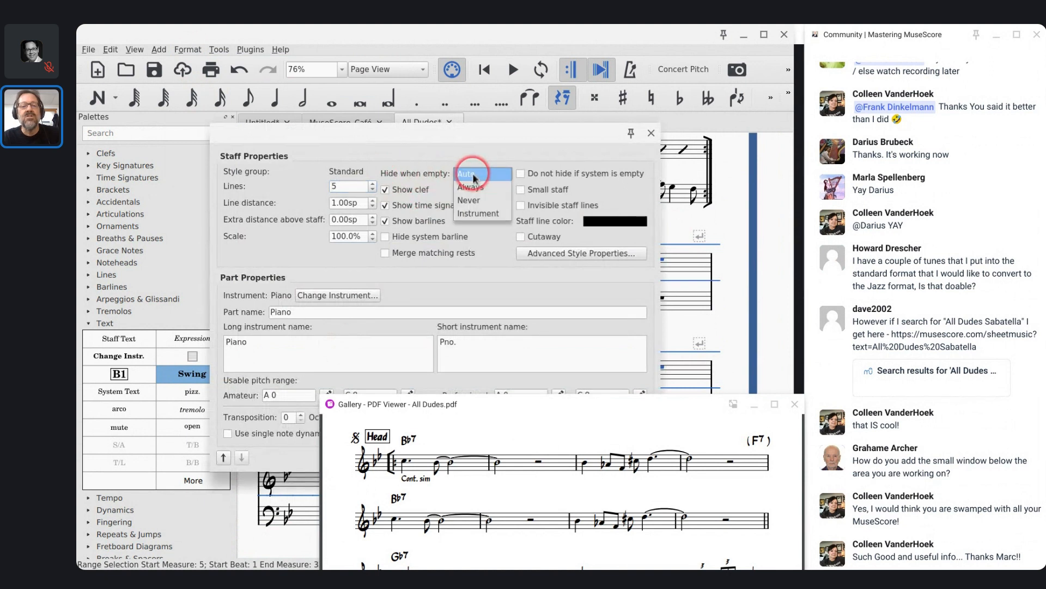
{"action": "left_click", "coordinate": [471, 189]}
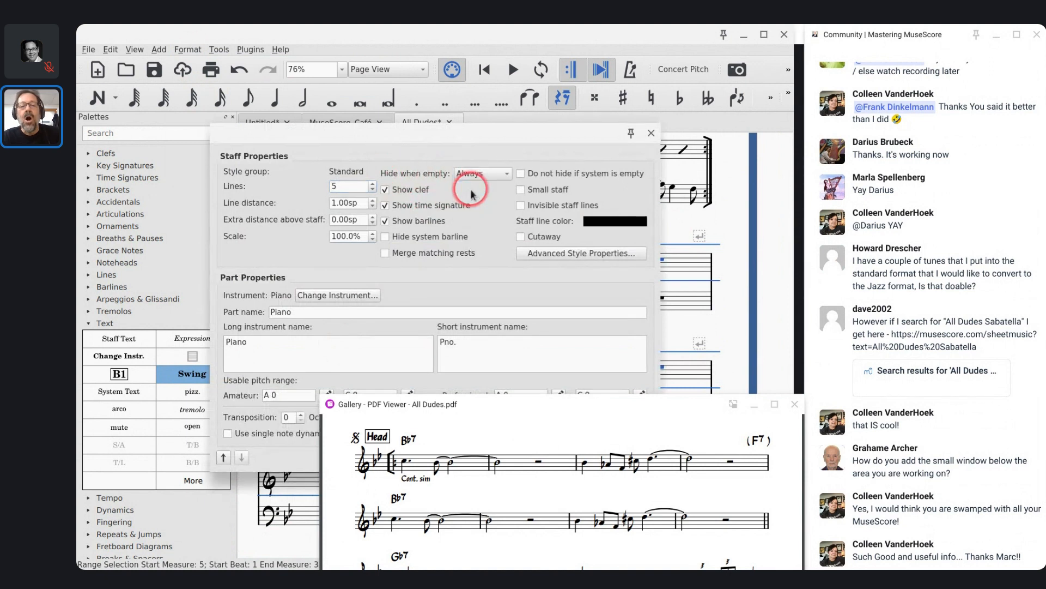
{"action": "left_click", "coordinate": [470, 174]}
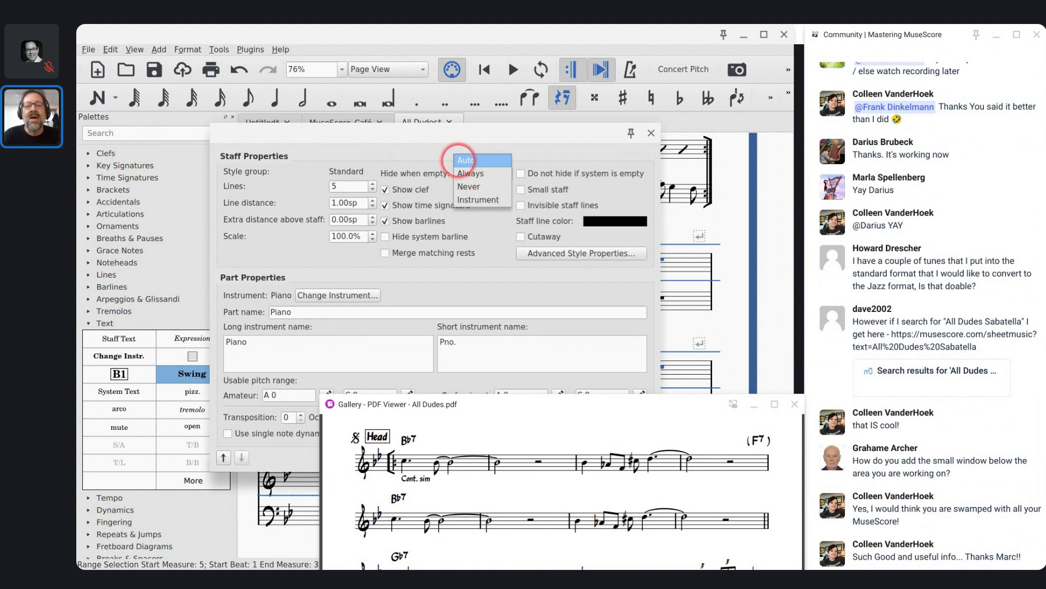
{"action": "left_click", "coordinate": [470, 174]}
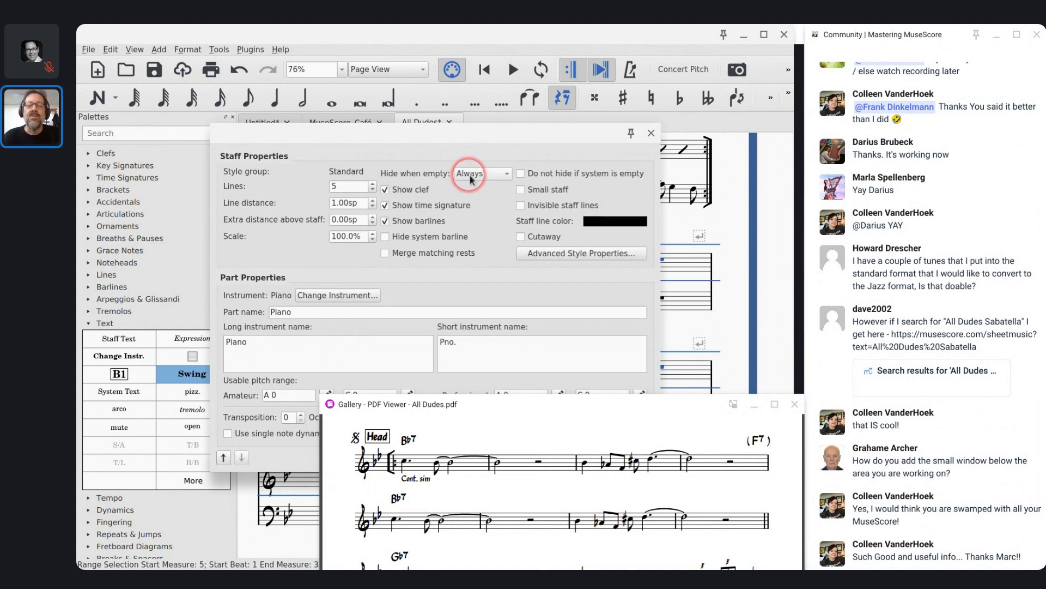
{"action": "key", "text": "Return"}
{"action": "key", "text": "Return"}
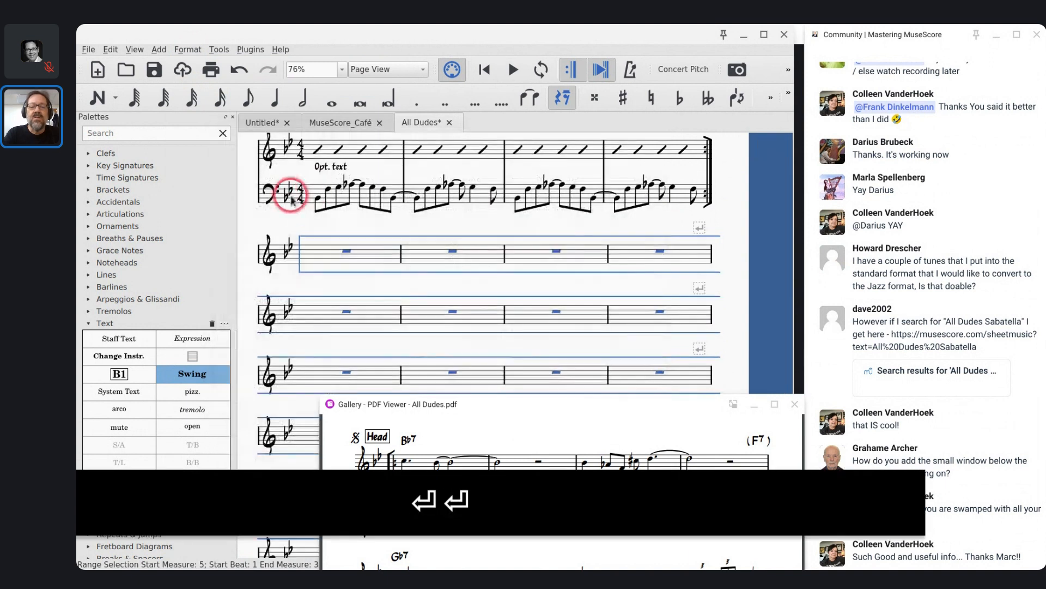
Step: Enter a dotted-quarter C5 at the start of measure 5, moving the reference PDF window clear of the systems below the intro
{"action": "left_click", "coordinate": [462, 268]}
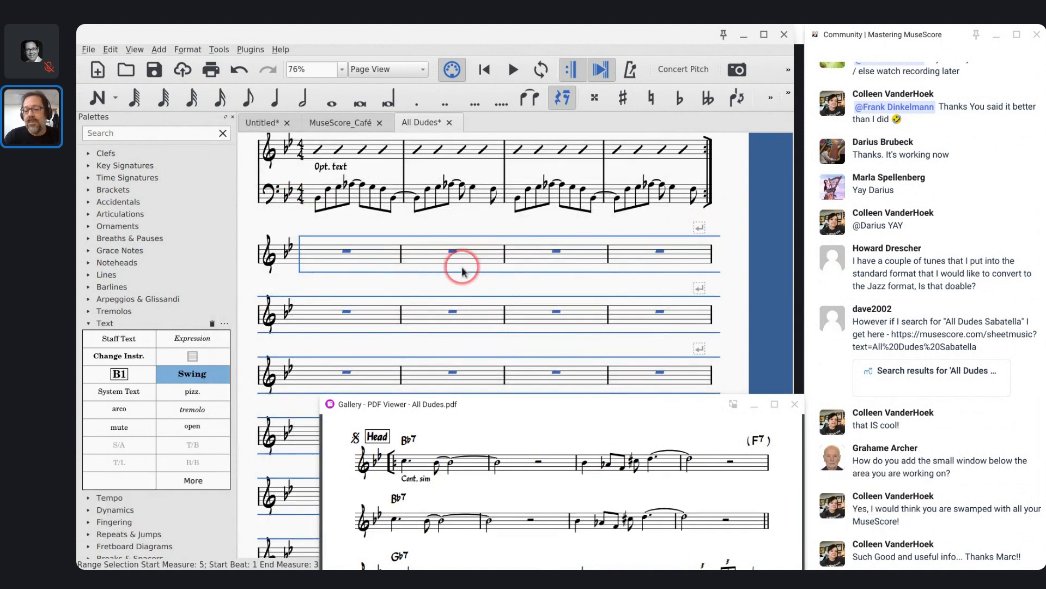
{"action": "scroll", "coordinate": [462, 271], "scroll_direction": "down", "scroll_amount": 2}
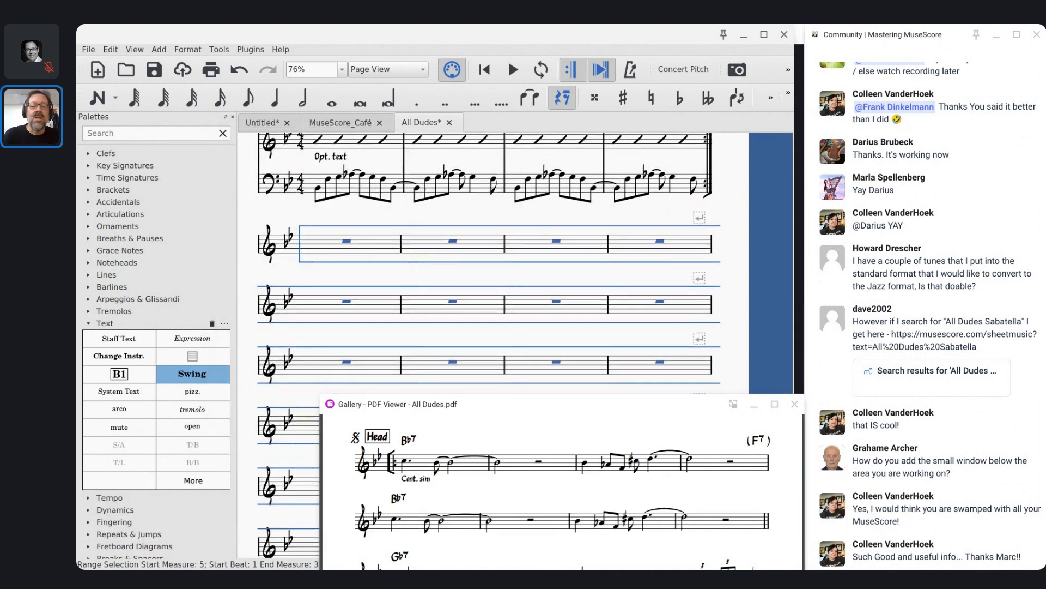
{"action": "scroll", "coordinate": [463, 270], "scroll_direction": "up", "scroll_amount": 3}
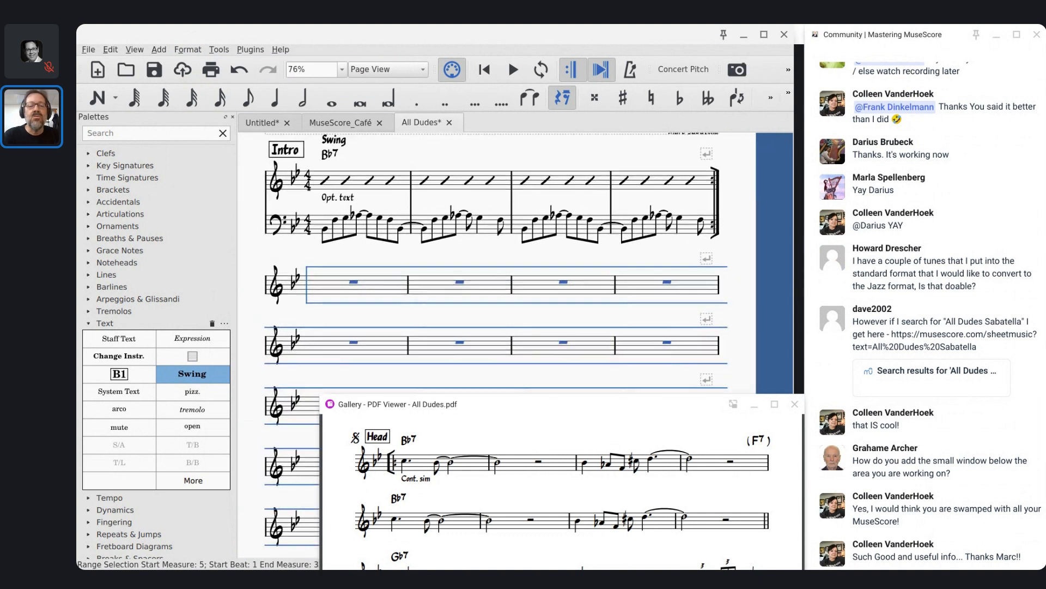
{"action": "left_click", "coordinate": [360, 287]}
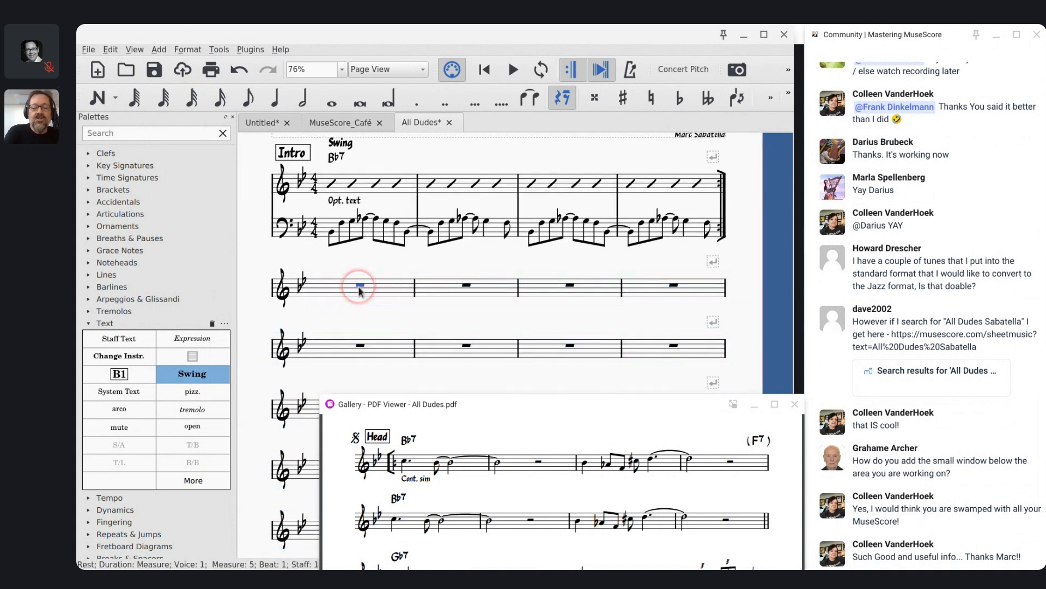
{"action": "key", "text": "n"}
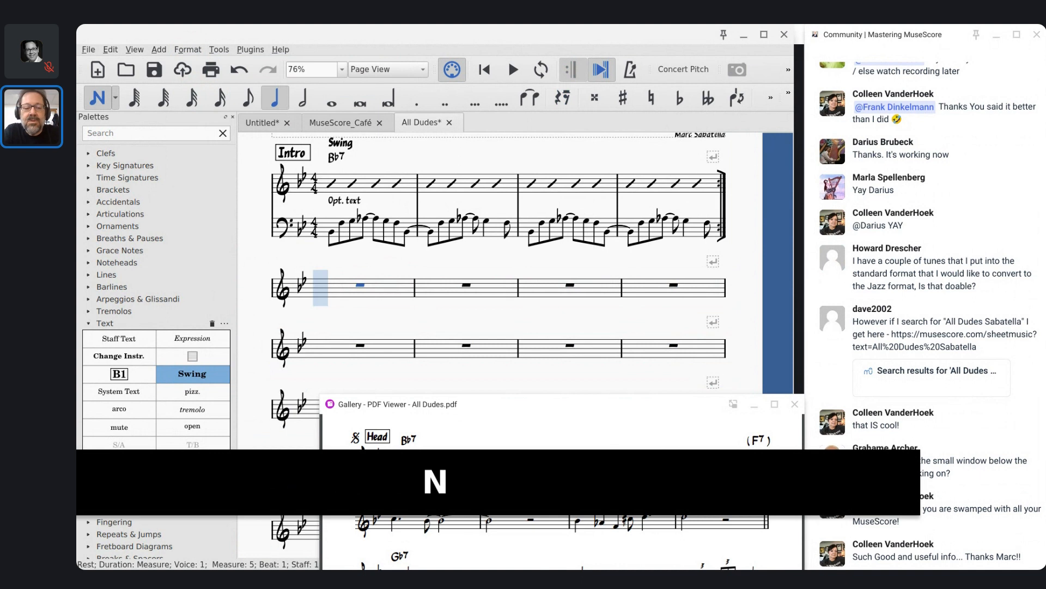
{"action": "key", "text": "5"}
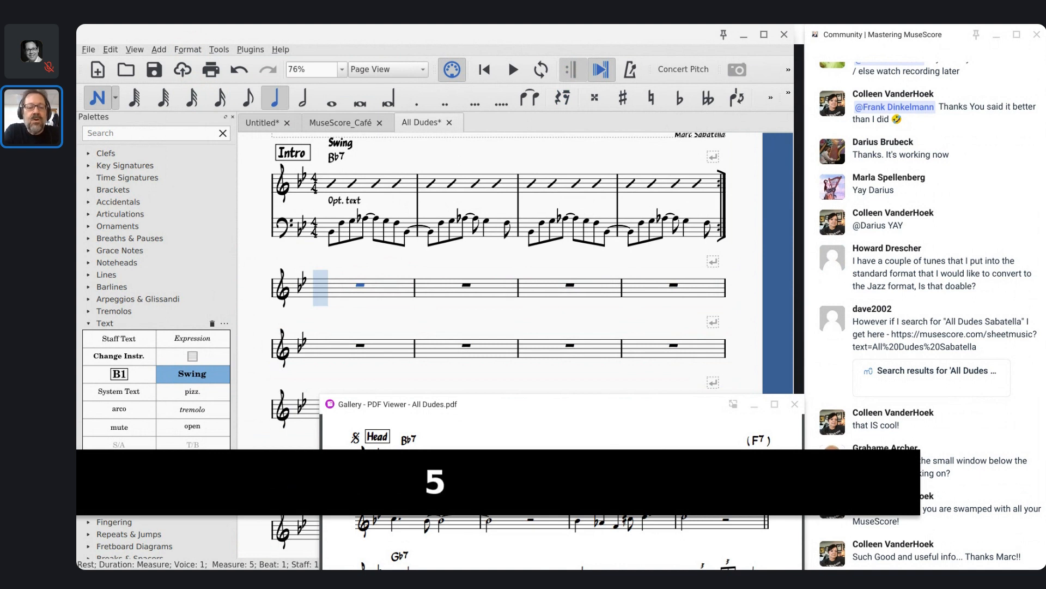
{"action": "key", "text": "period"}
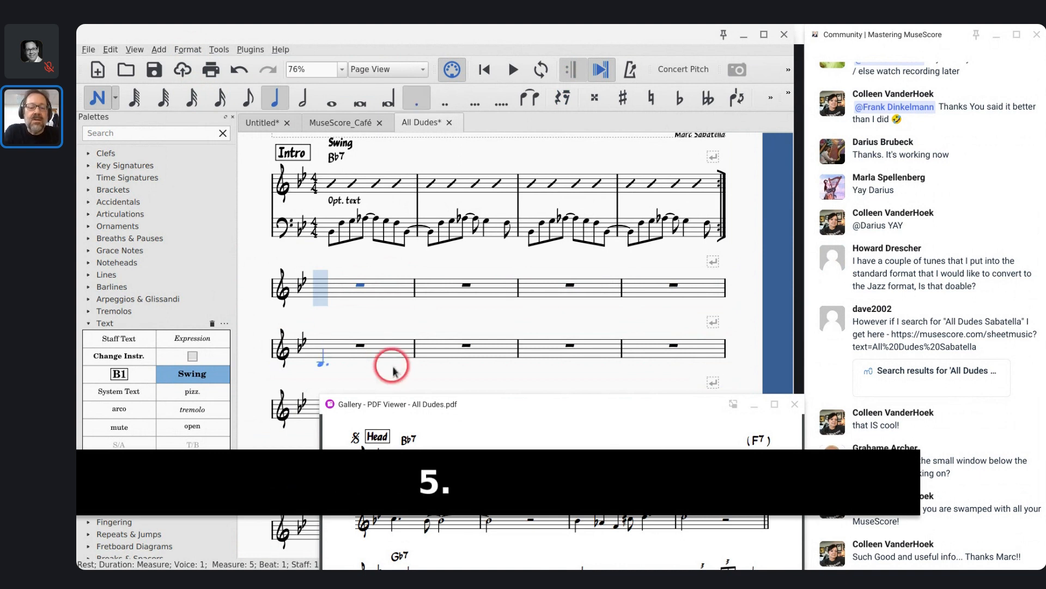
{"action": "left_click_drag", "start_coordinate": [386, 402], "coordinate": [613, 40]}
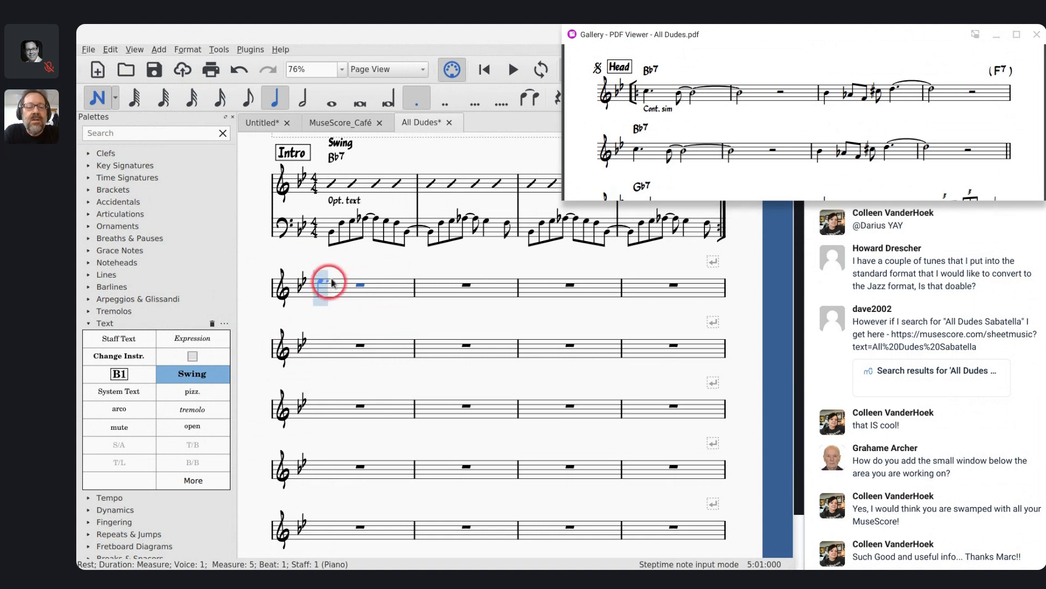
{"action": "left_click", "coordinate": [326, 288]}
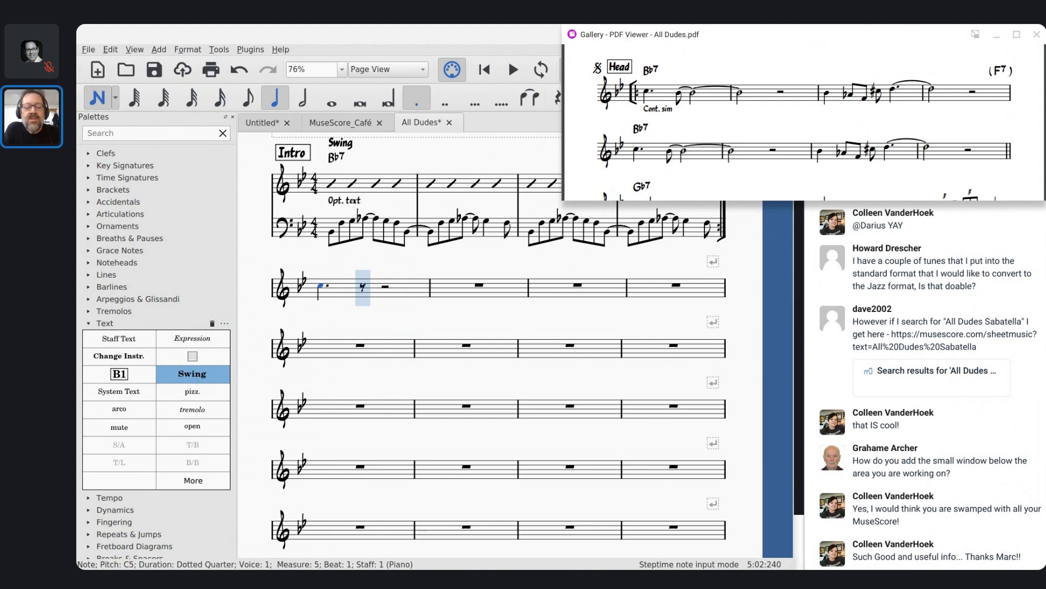
Step: Continue with an eighth-note B-flat 4 tied through a half note into a half note in measure 6, followed by a half rest
{"action": "key", "text": "4"}
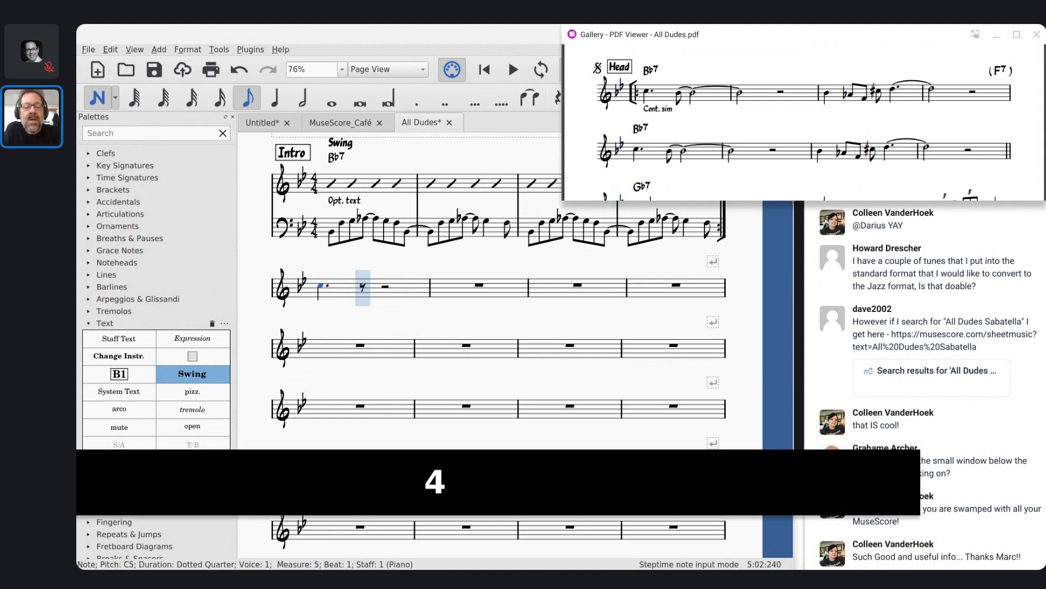
{"action": "key", "text": "b"}
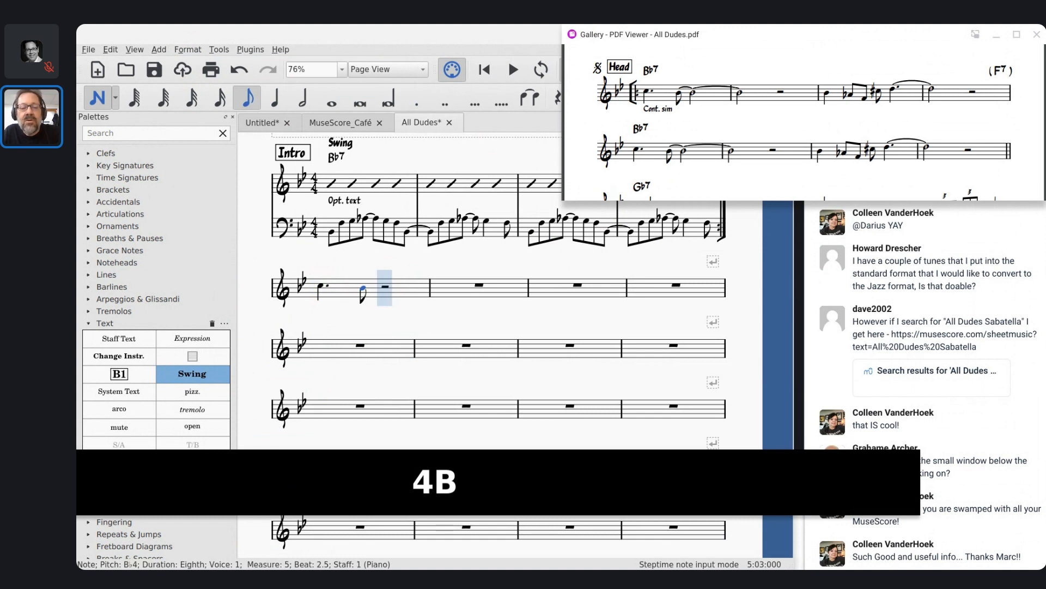
{"action": "key", "text": "6"}
{"action": "key", "text": "shift+equal"}
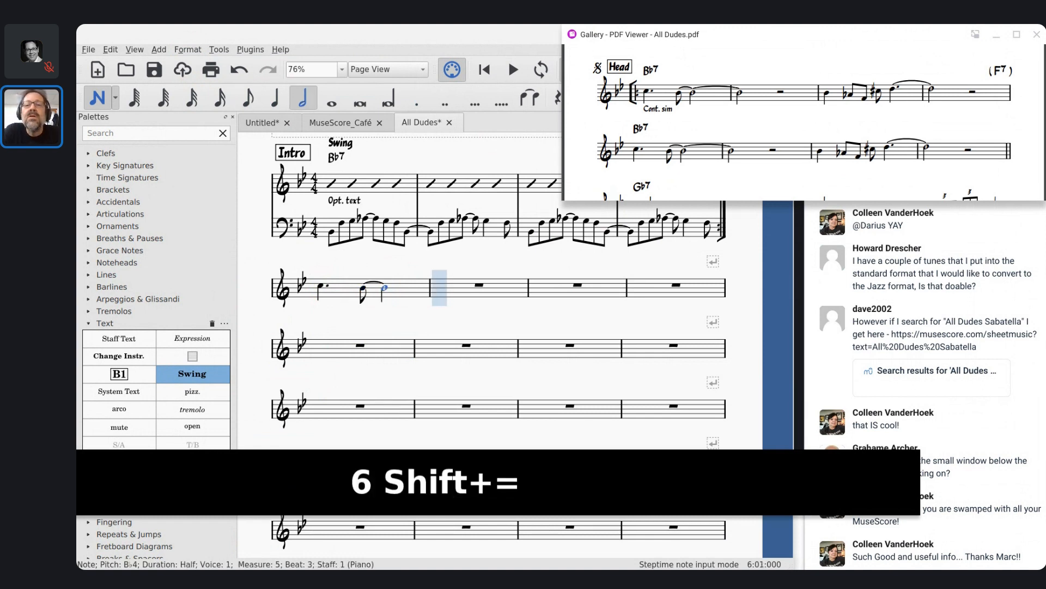
{"action": "key", "text": "shift+equal"}
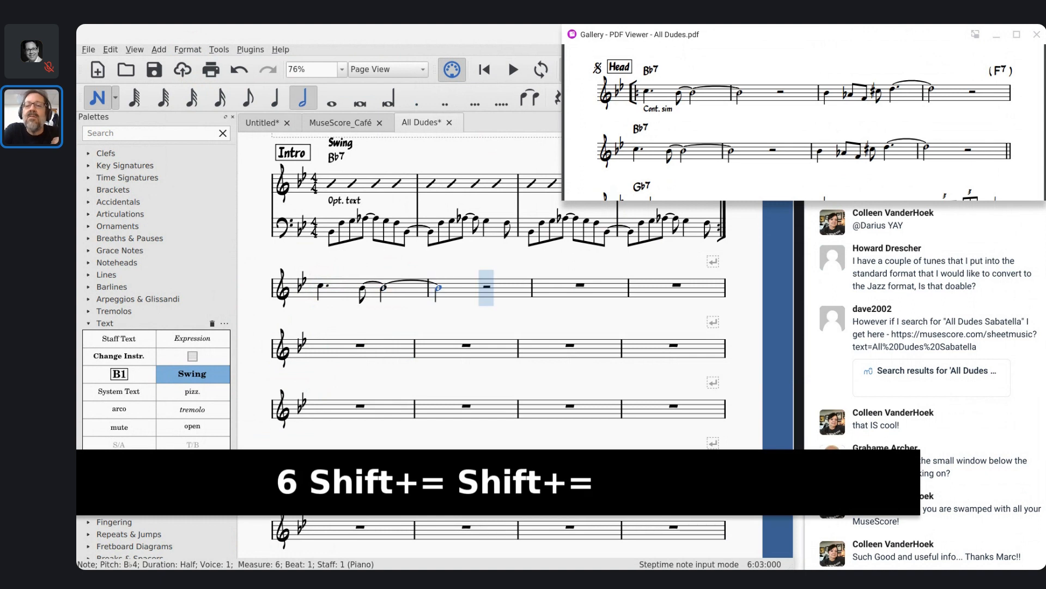
{"action": "key", "text": "0"}
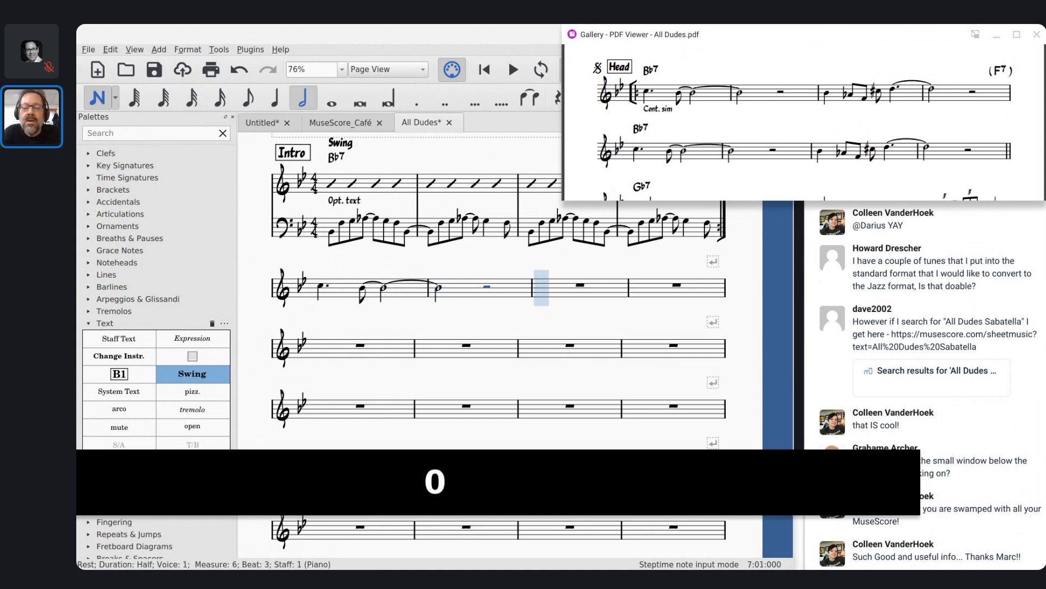
Step: Enter a quarter-note B-flat 4 and eighth notes A-flat 4 and F4 on the first two beats of measure 7
{"action": "key", "text": "5"}
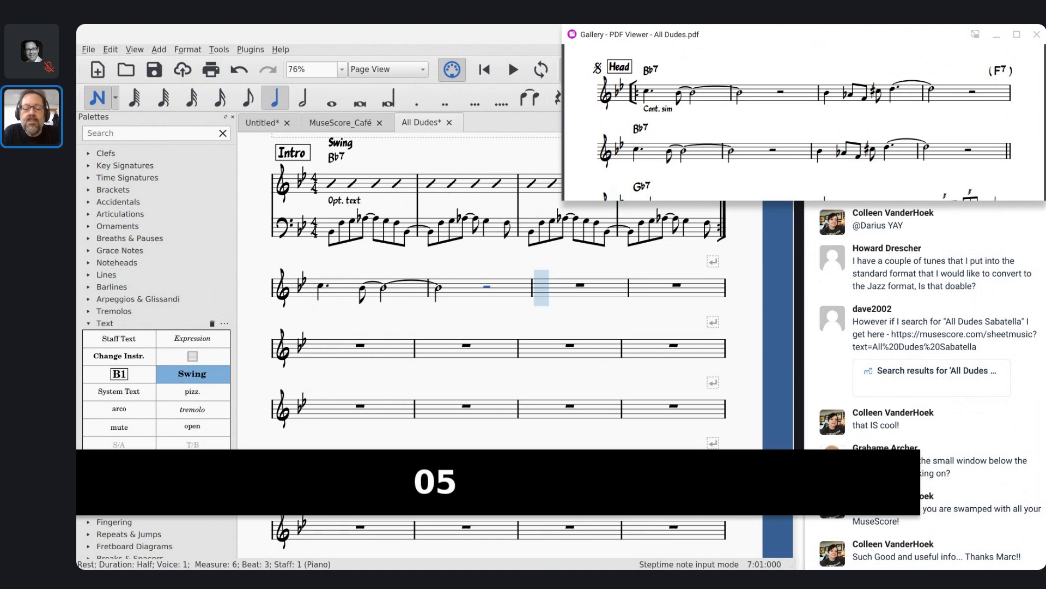
{"action": "key", "text": "b"}
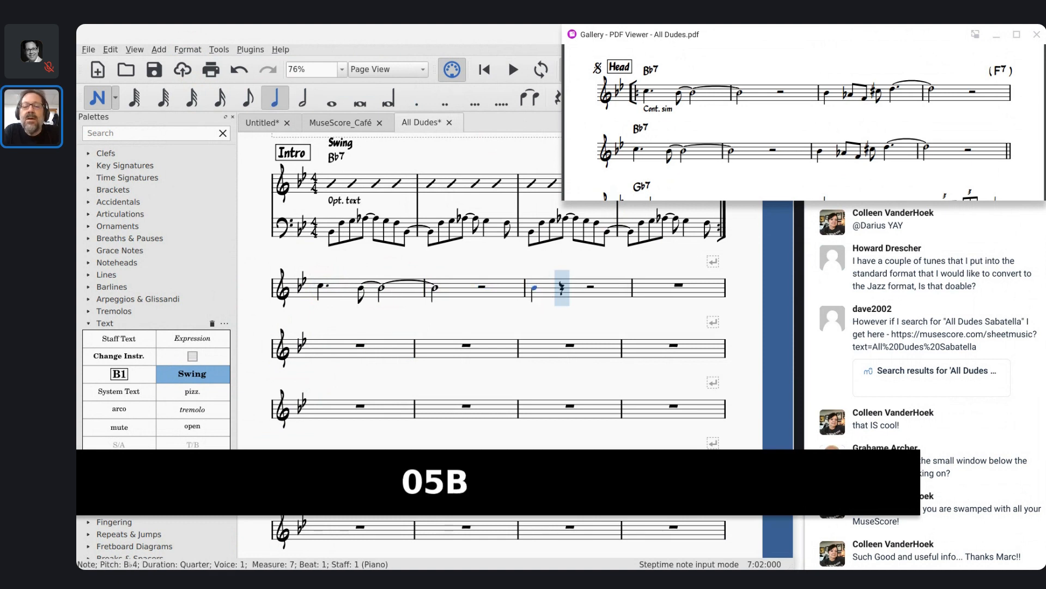
{"action": "key", "text": "4"}
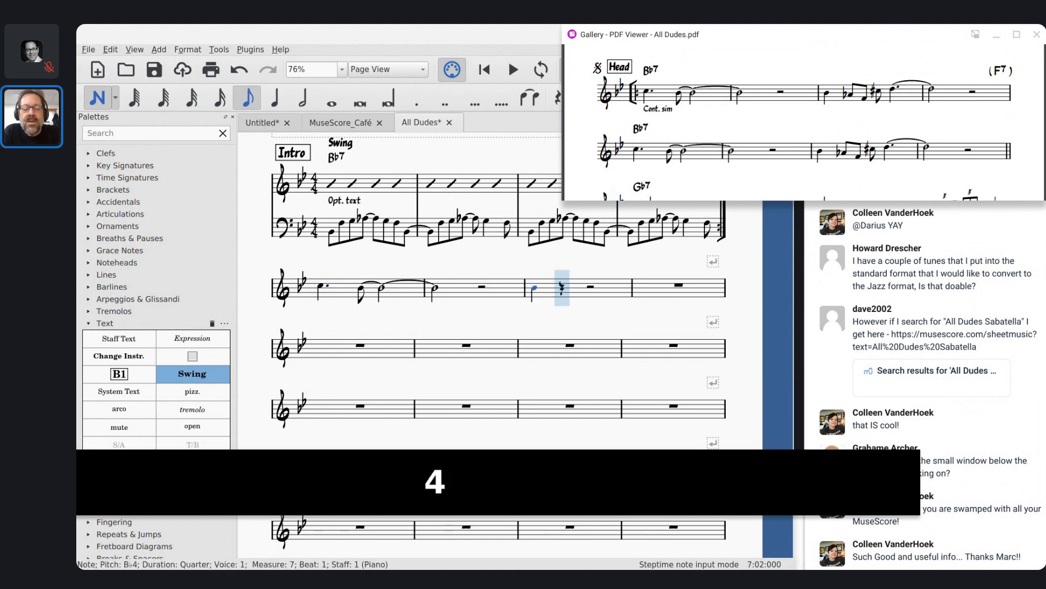
{"action": "key", "text": "a"}
{"action": "key", "text": "Down"}
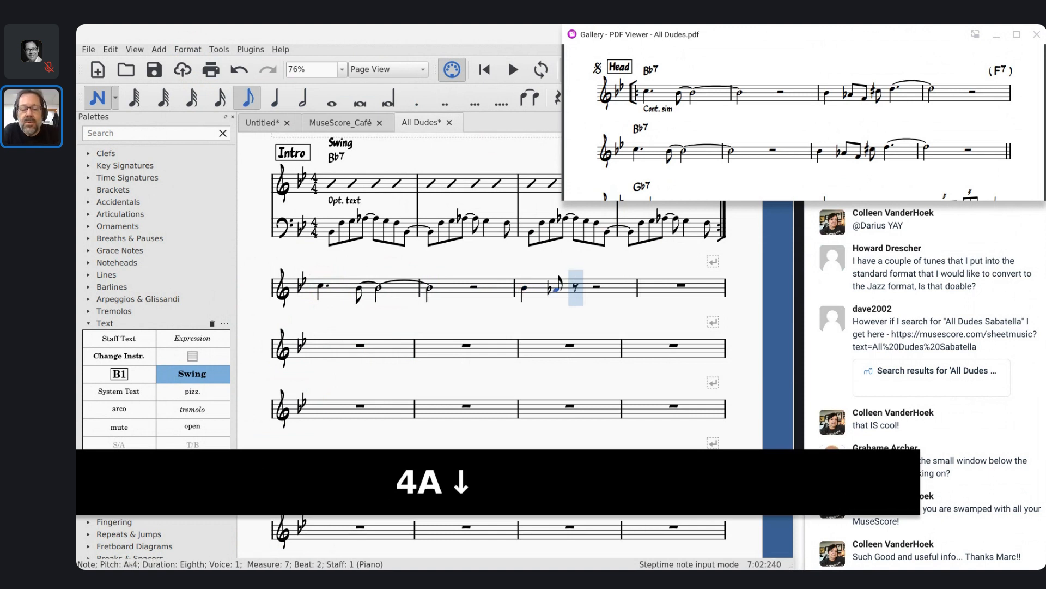
{"action": "key", "text": "f"}
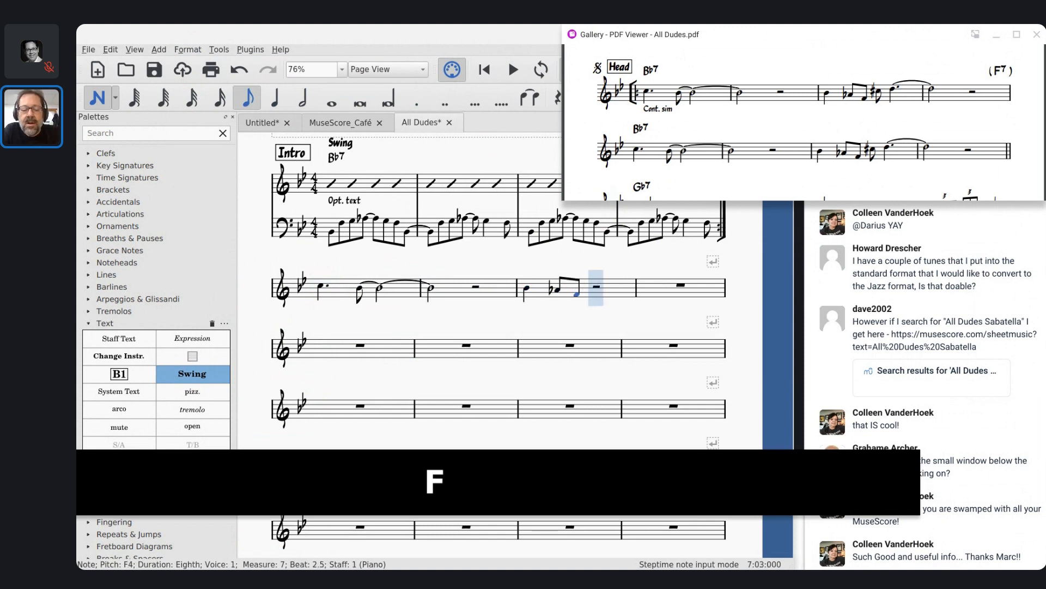
Step: Complete measure 7 with an eighth-note C-sharp 5 and a dotted-quarter D5
{"action": "key", "text": "c"}
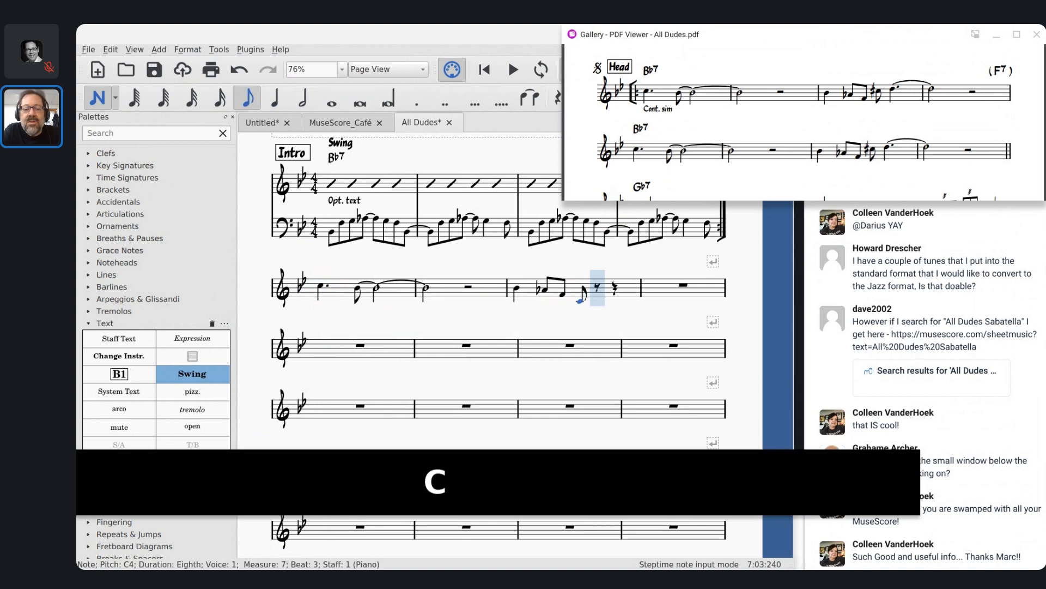
{"action": "key", "text": "ctrl+Up"}
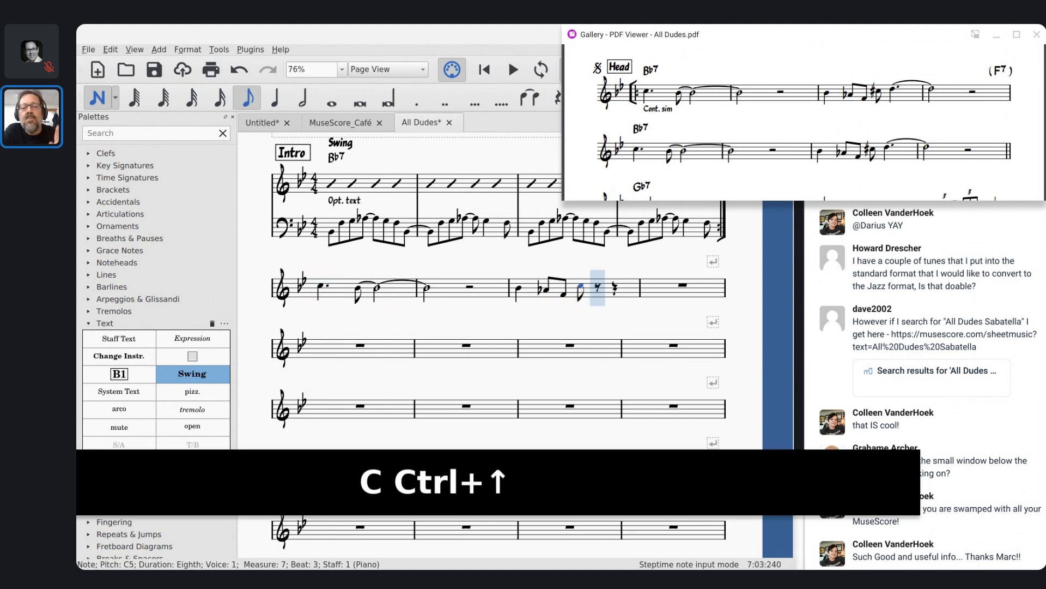
{"action": "key", "text": "Up"}
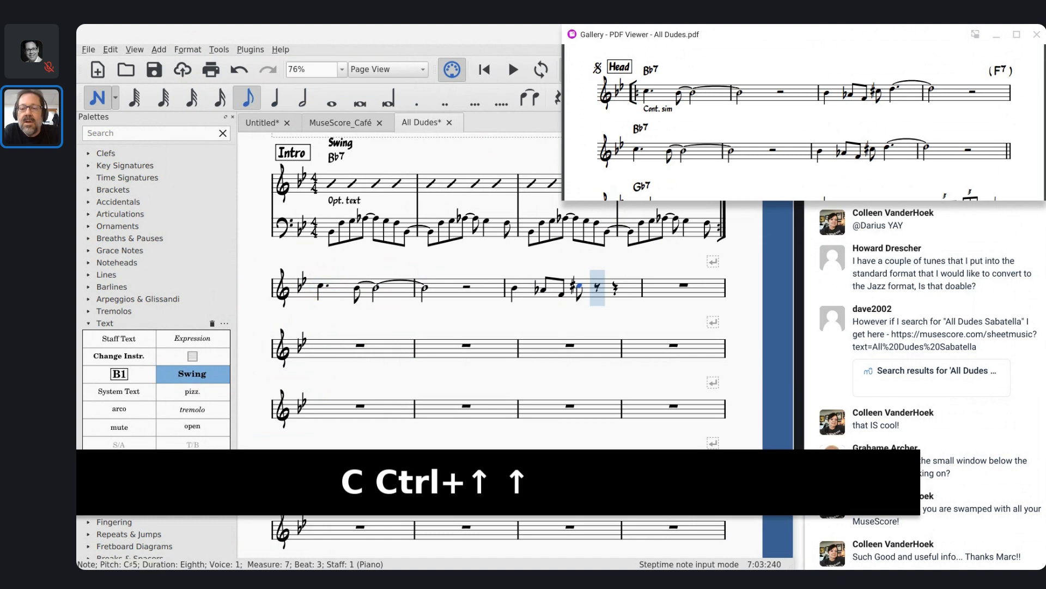
{"action": "key", "text": "5"}
{"action": "key", "text": "period"}
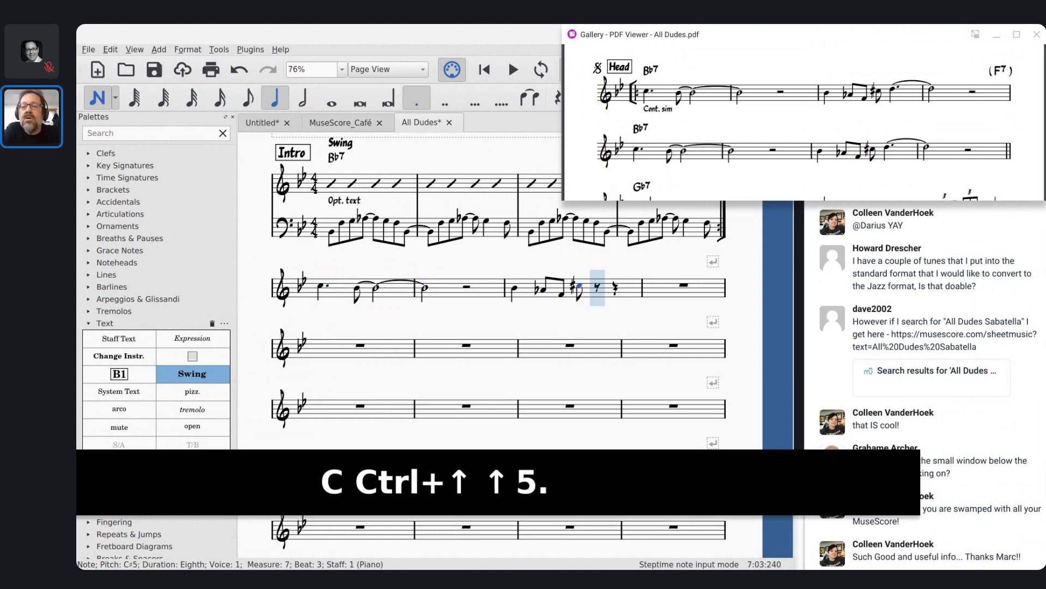
{"action": "key", "text": "d"}
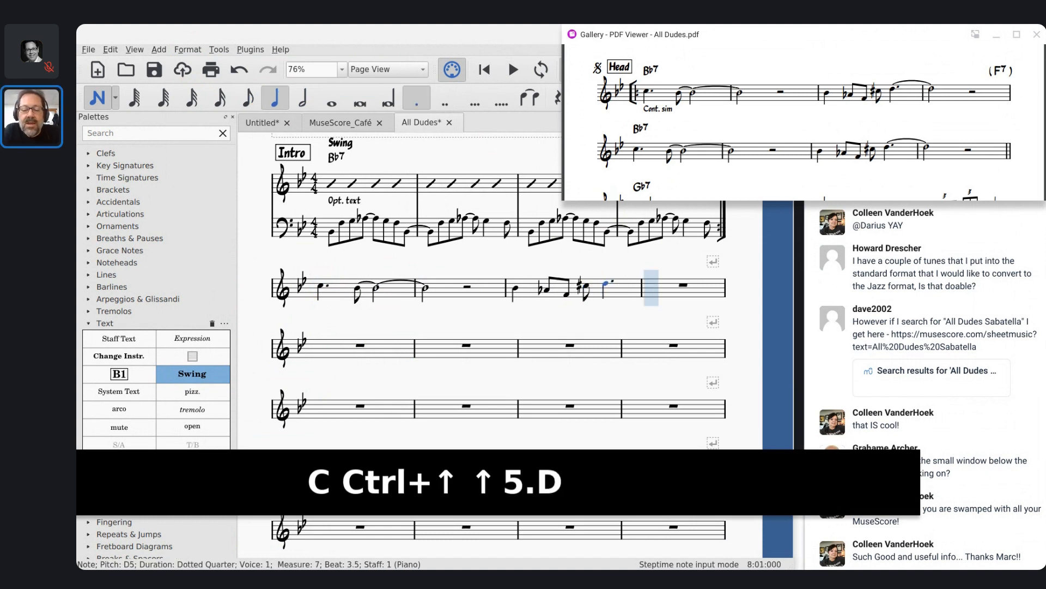
Step: Tie the dotted-quarter D5 in measure 7 into a half note at the start of measure 8, ending note entry
{"action": "key", "text": "6"}
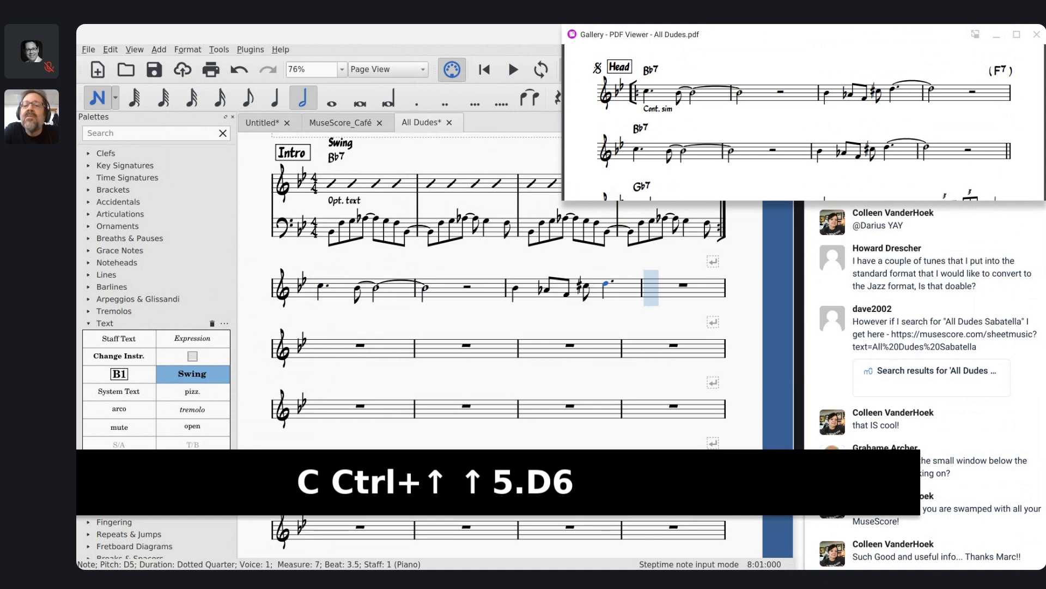
{"action": "key", "text": "shift+equal"}
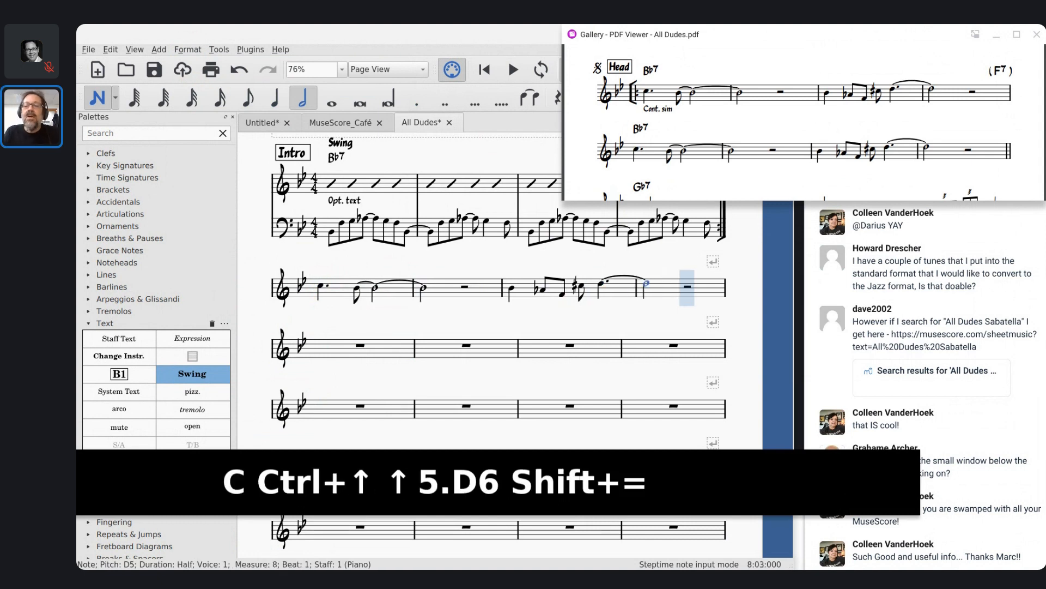
{"action": "key", "text": "Escape"}
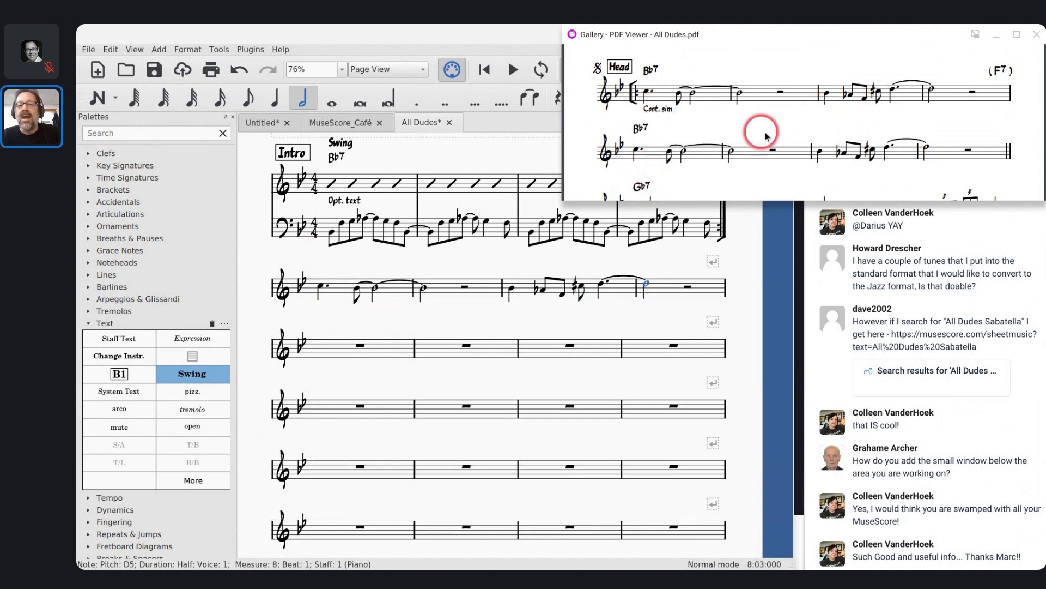
Step: Repeat the four-measure phrase from measures 5–8 into measures 9–12
{"action": "left_click", "coordinate": [342, 290]}
{"action": "left_click", "coordinate": [665, 284], "text": "shift"}
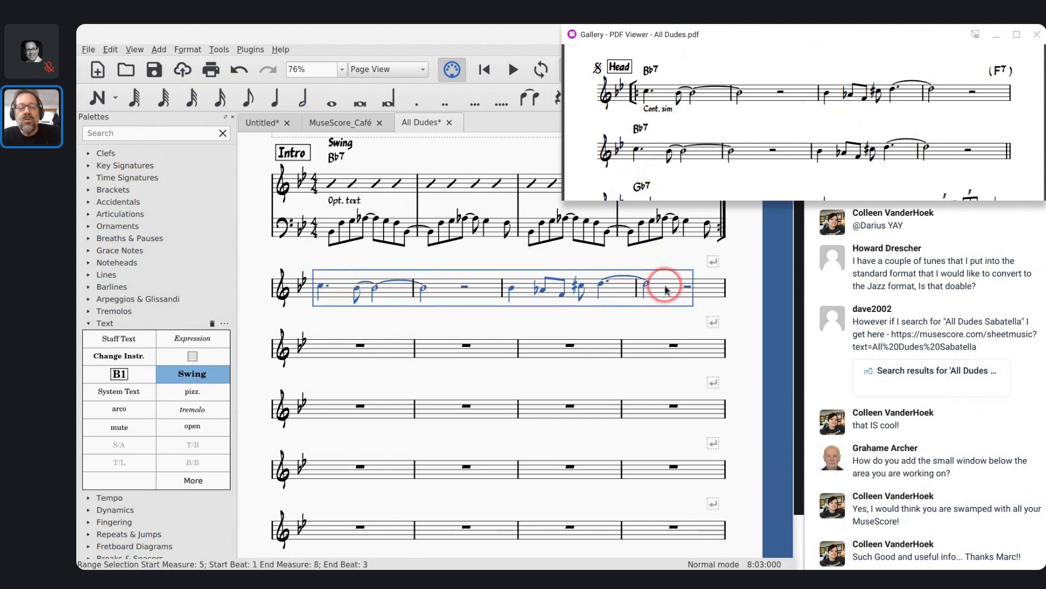
{"action": "key", "text": "r"}
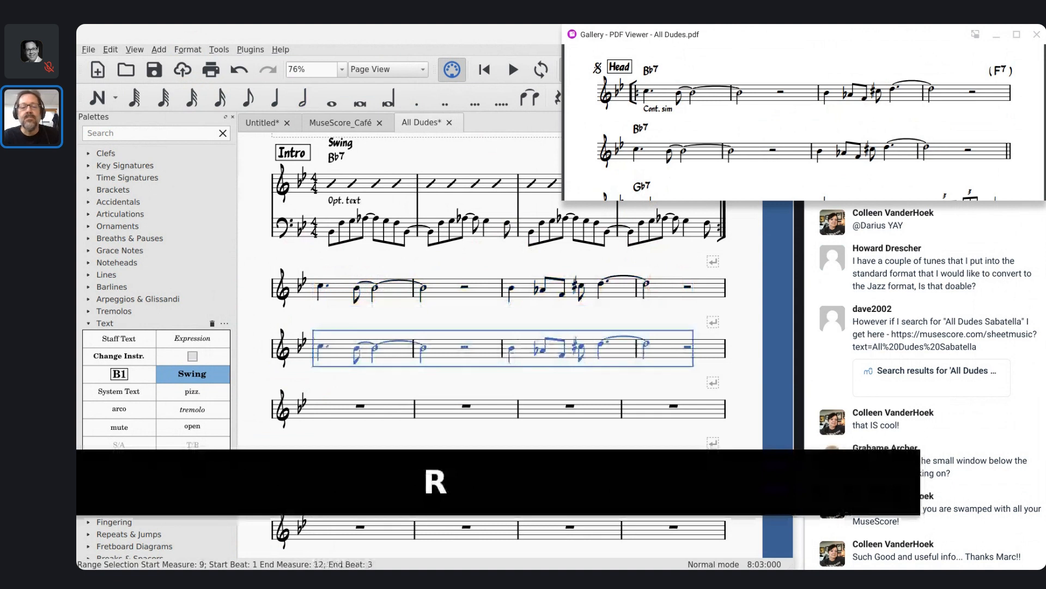
{"action": "left_click", "coordinate": [579, 292]}
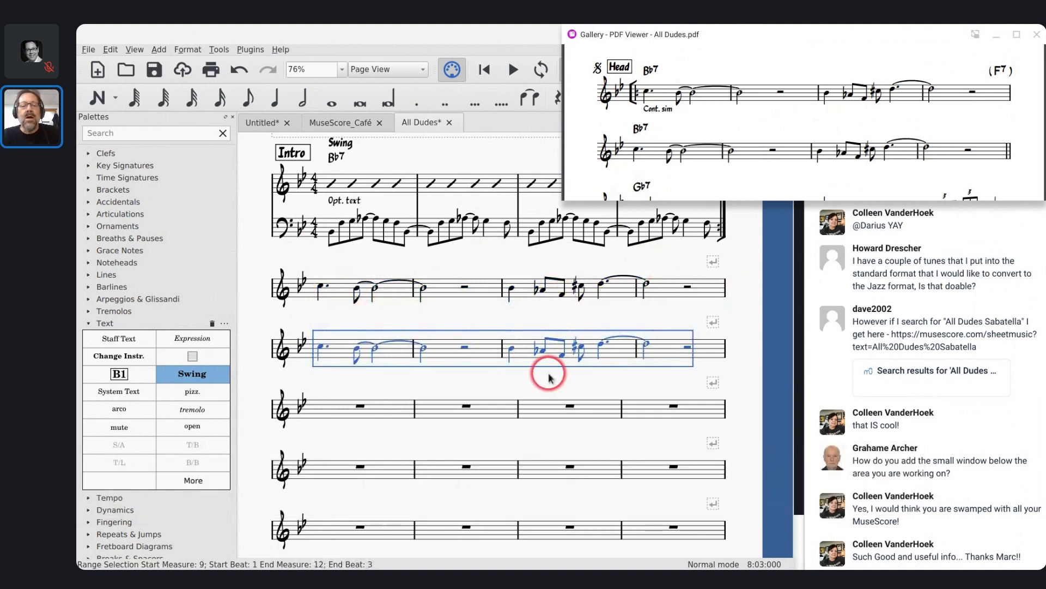
Step: Add a Bb7 chord symbol above the first note of measure 5
{"action": "left_click", "coordinate": [320, 288]}
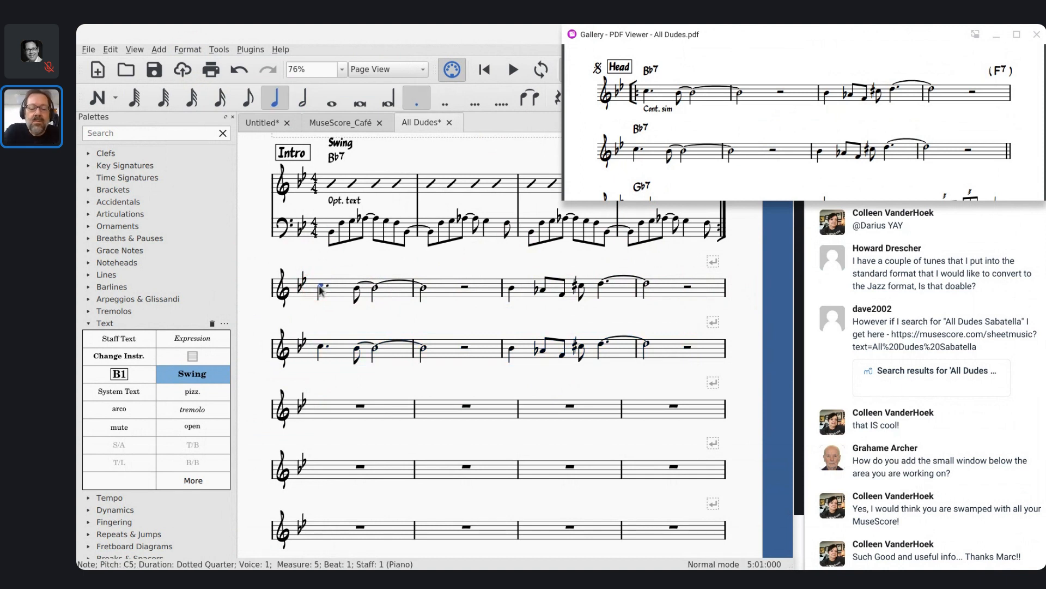
{"action": "key", "text": "ctrl+k"}
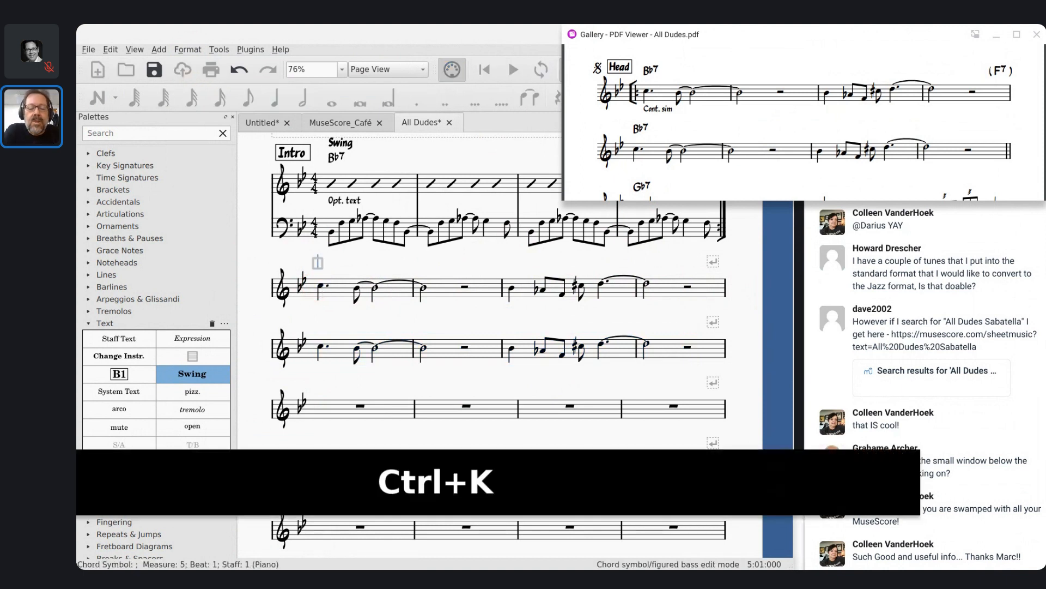
{"action": "type", "text": "B7"}
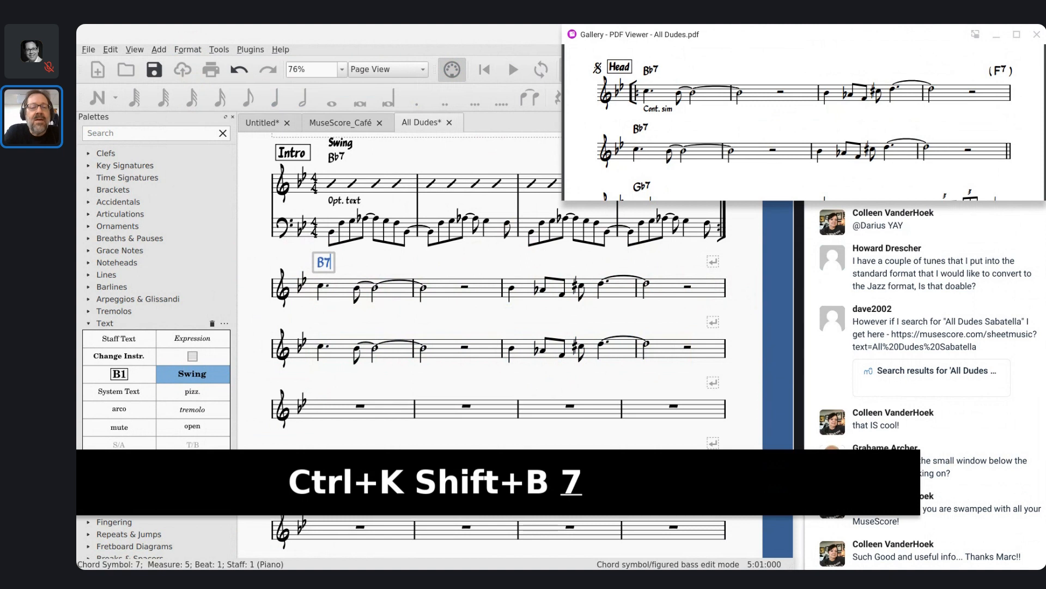
{"action": "key", "text": "BackSpace"}
{"action": "type", "text": "b7"}
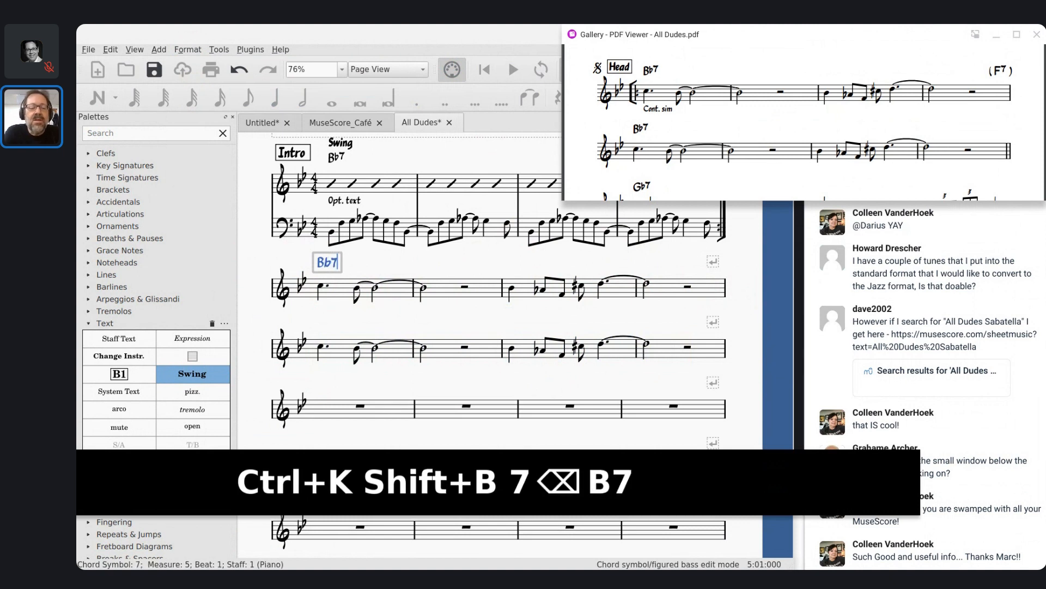
Step: Add the parenthesized chord symbol (F7) on beat 4 of measure 8
{"action": "key", "text": "Tab"}
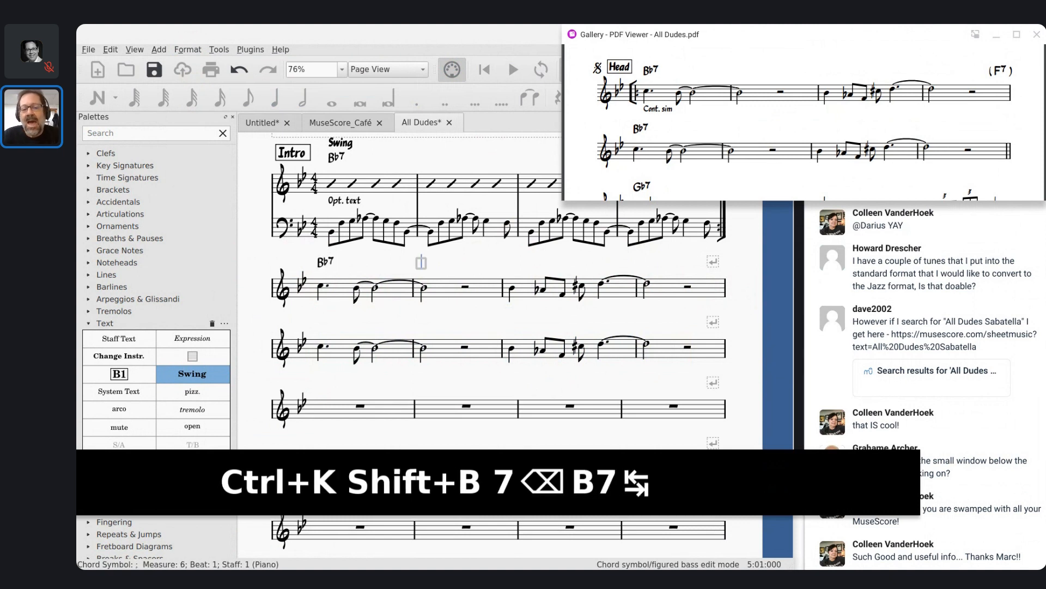
{"action": "key", "text": "Tab"}
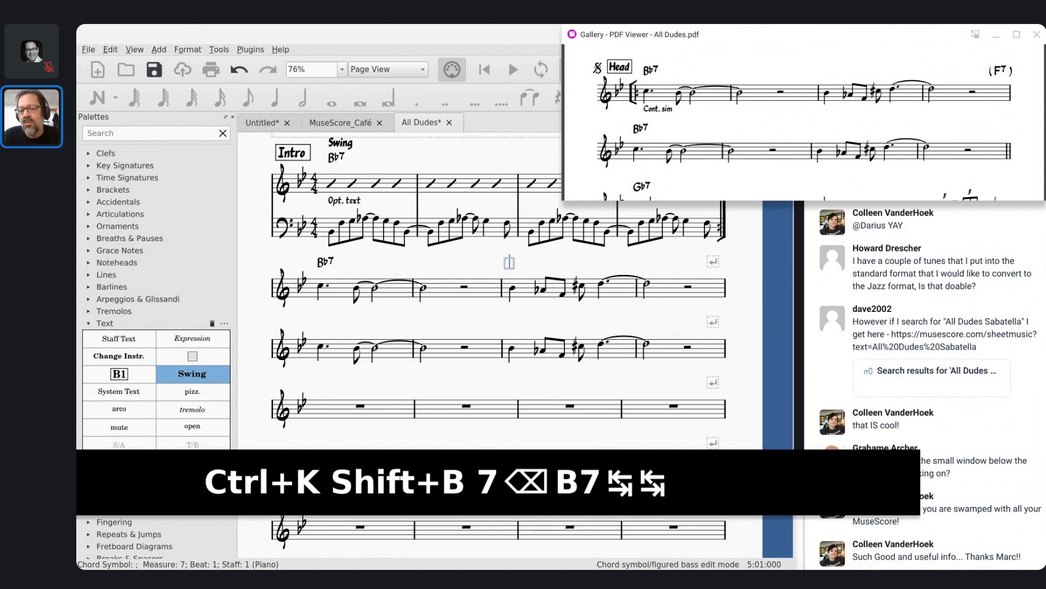
{"action": "key", "text": "Tab"}
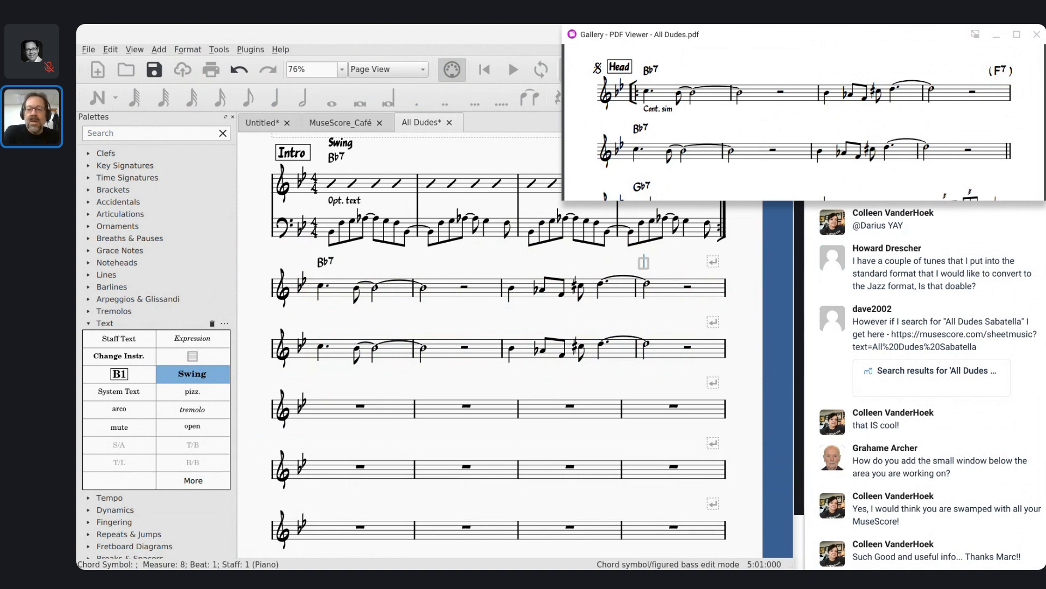
{"action": "key", "text": "space"}
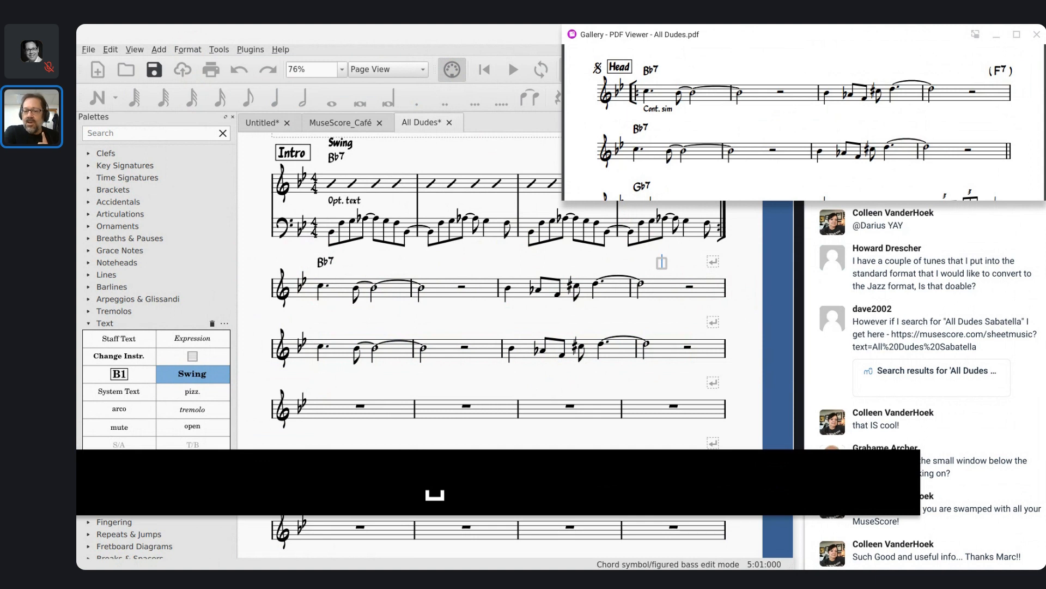
{"action": "key", "text": "space"}
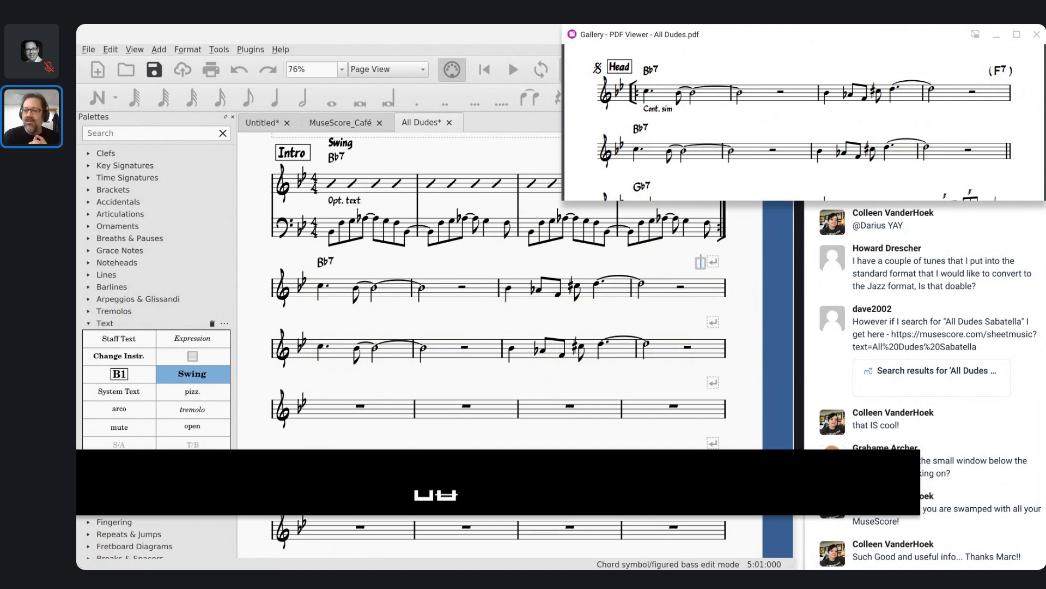
{"action": "type", "text": "("}
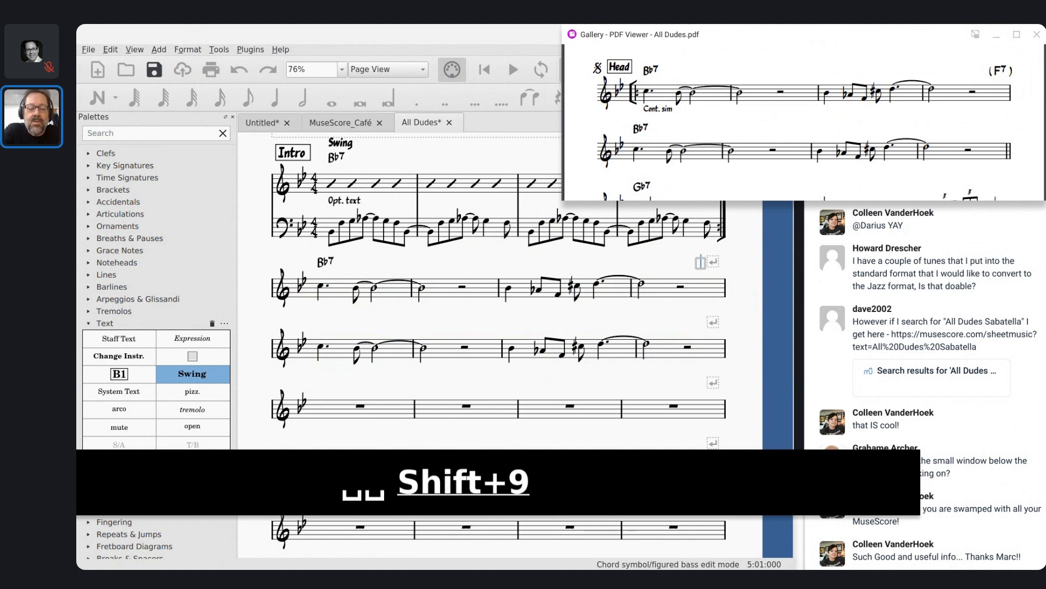
{"action": "type", "text": "F7)"}
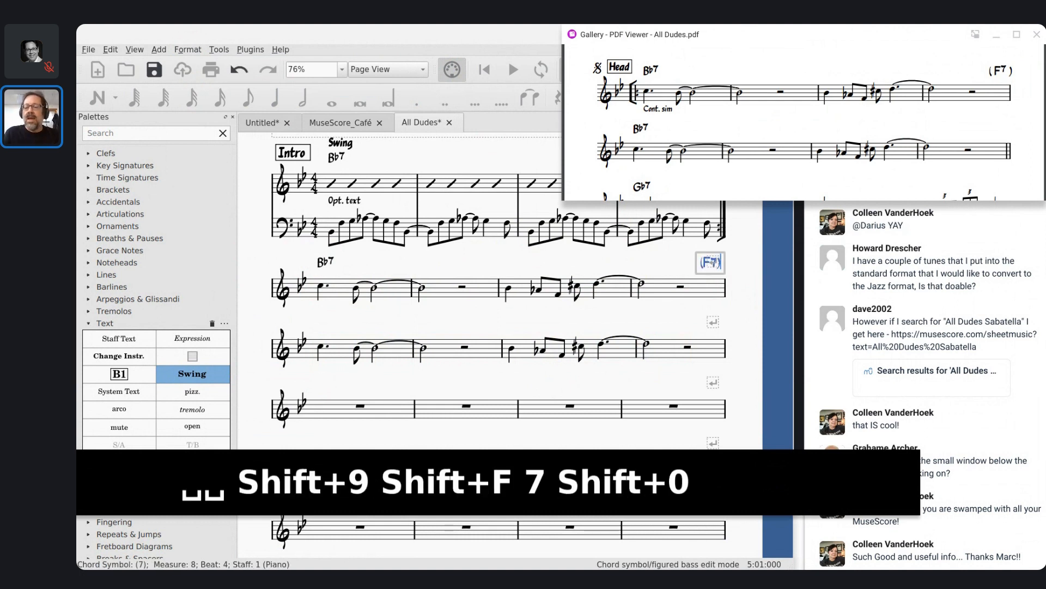
Step: Add a Bb7 chord symbol at the start of measure 9 and finish chord entry
{"action": "key", "text": "space"}
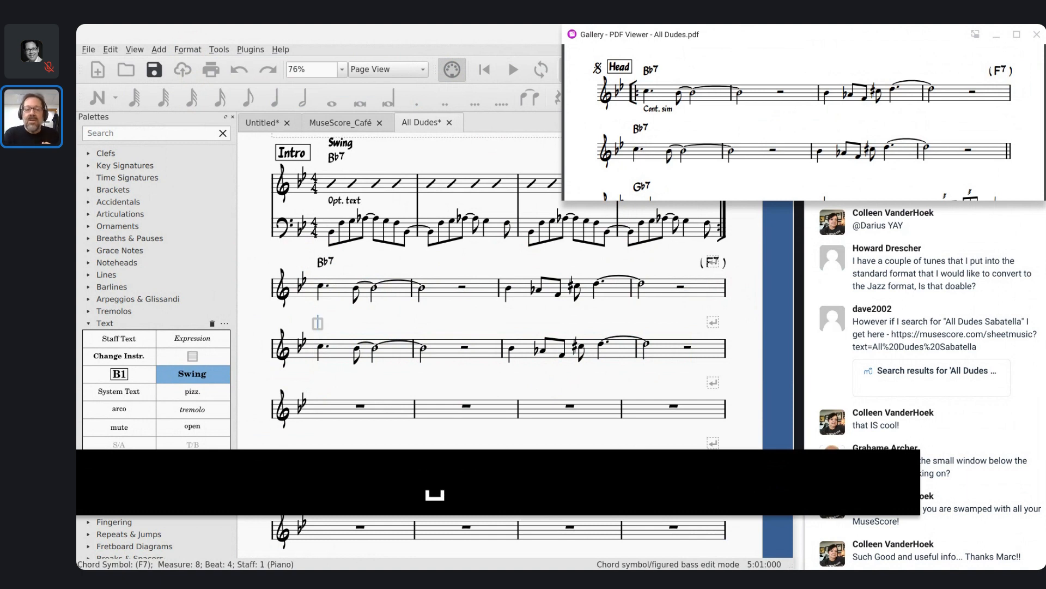
{"action": "type", "text": "Bb7"}
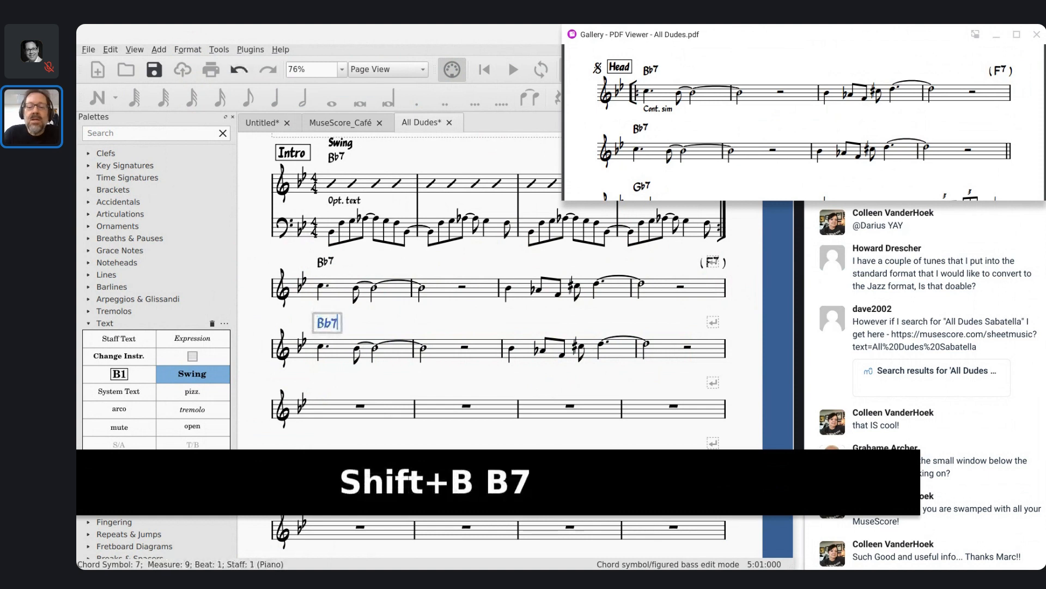
{"action": "key", "text": "Escape"}
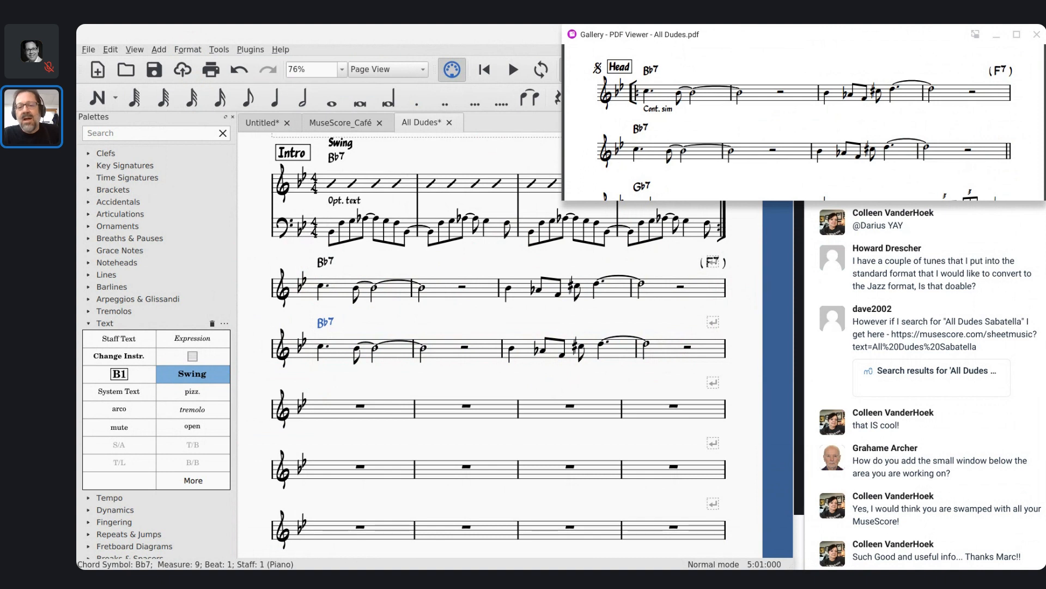
Step: Apply a double barline at the end of measure 12
{"action": "left_click", "coordinate": [671, 358]}
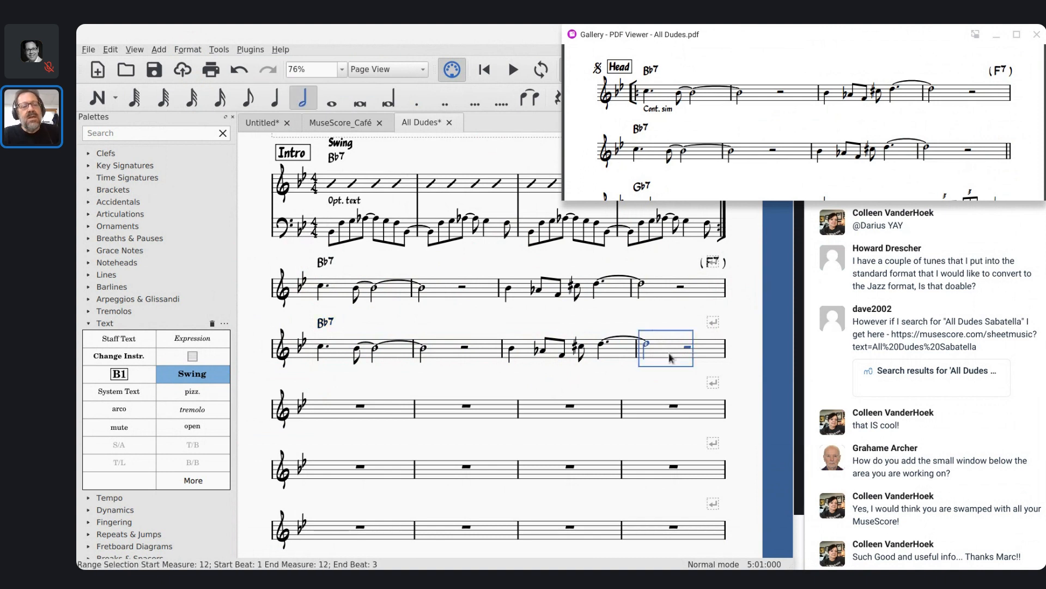
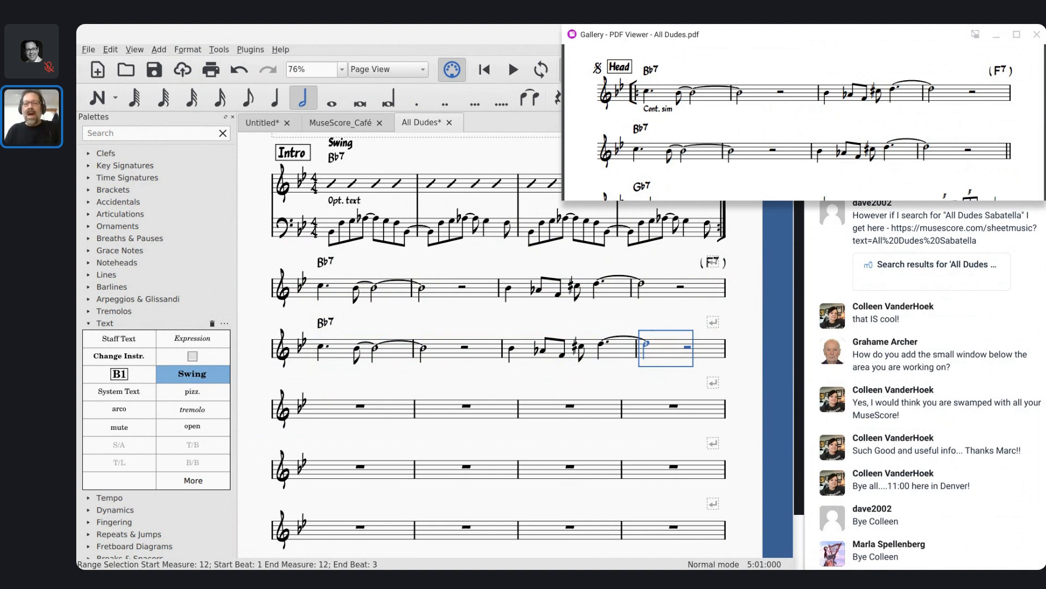
{"action": "left_click", "coordinate": [600, 68]}
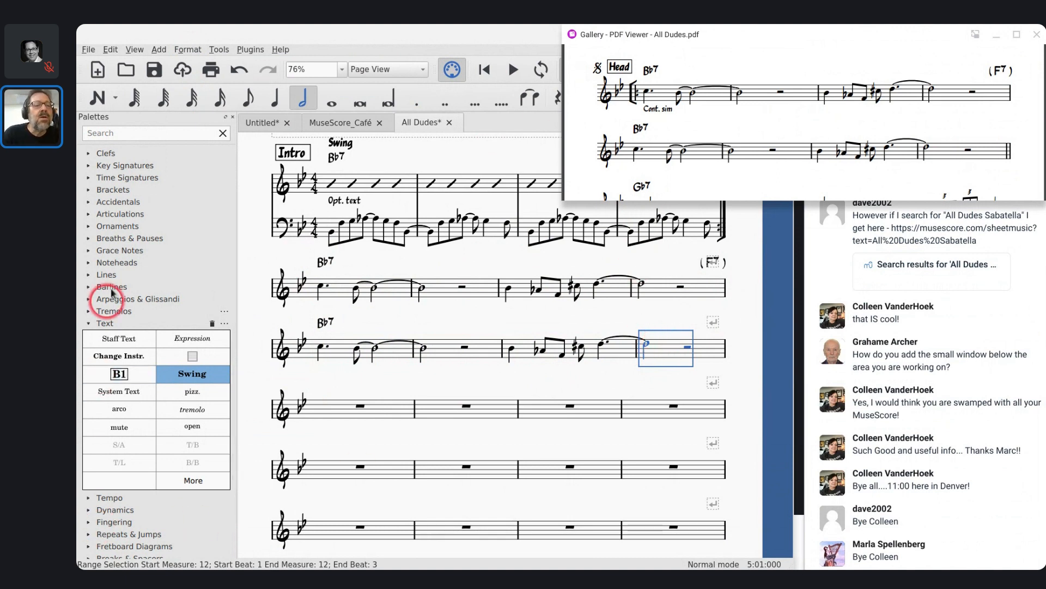
{"action": "left_click", "coordinate": [89, 286]}
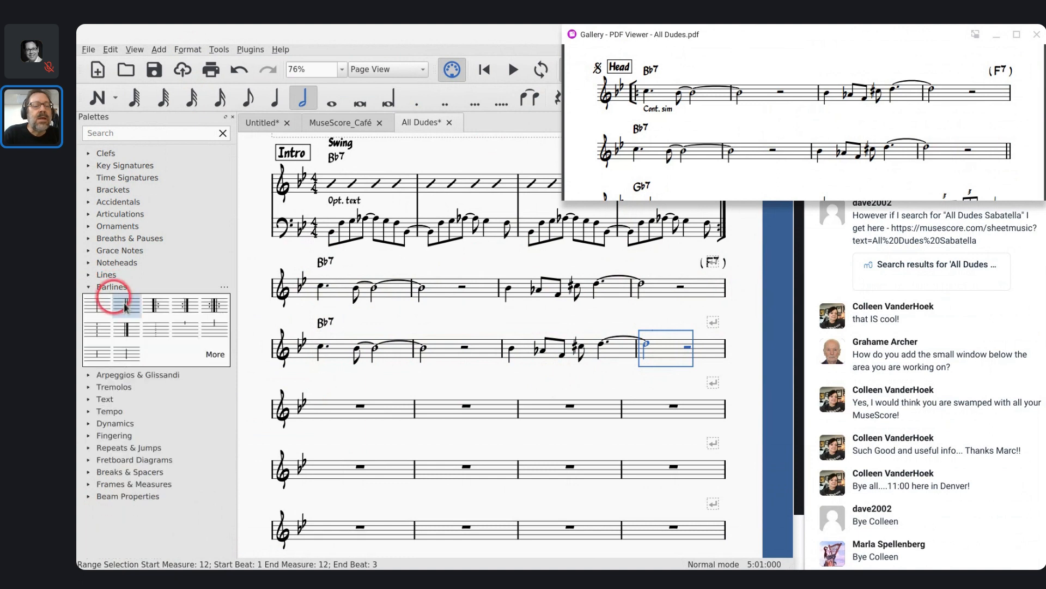
{"action": "left_click", "coordinate": [132, 318]}
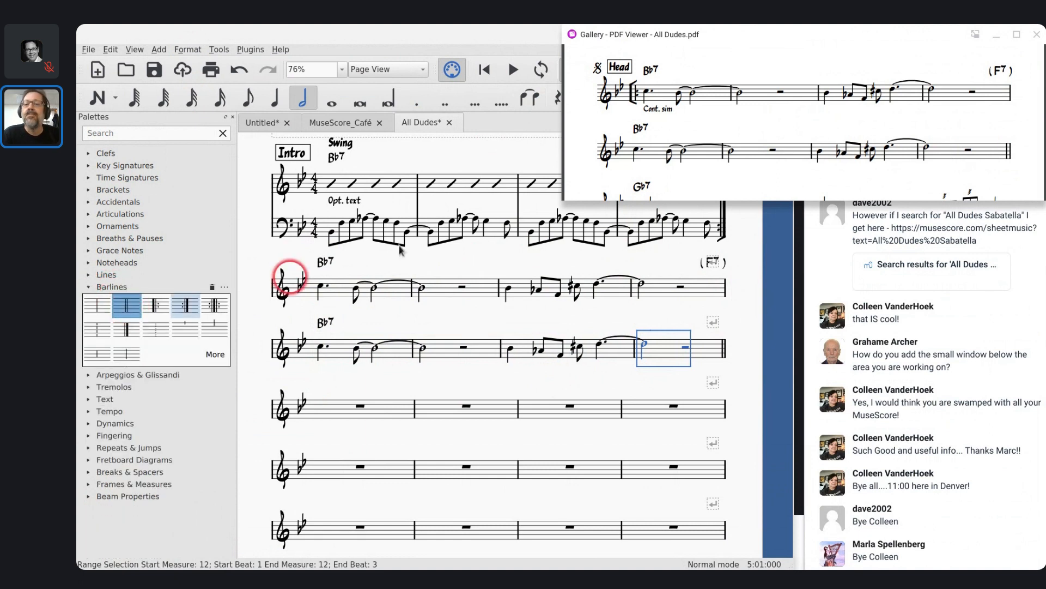
Step: Begin measure 13 with an eighth rest and an eighth-note E-flat 5, following the Gb7 line of the reference PDF
{"action": "scroll", "coordinate": [650, 178], "scroll_direction": "down", "scroll_amount": 5}
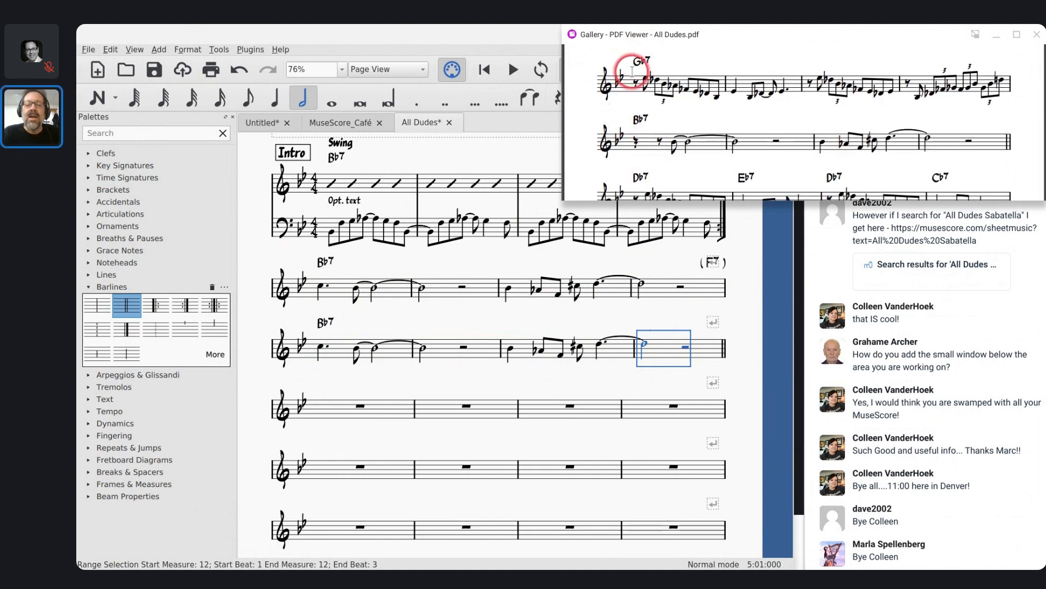
{"action": "left_click", "coordinate": [359, 407]}
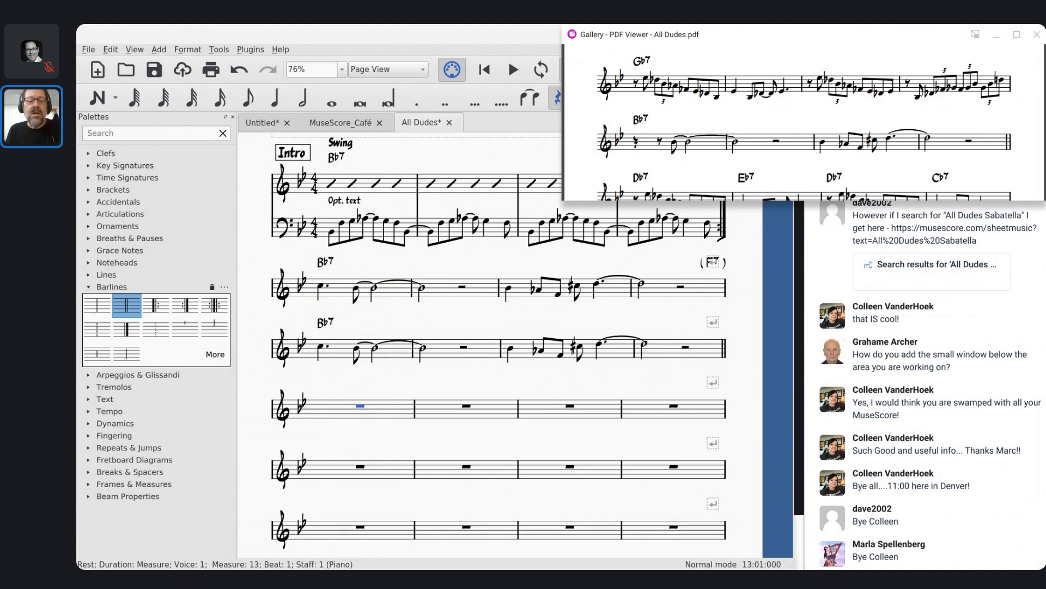
{"action": "key", "text": "4"}
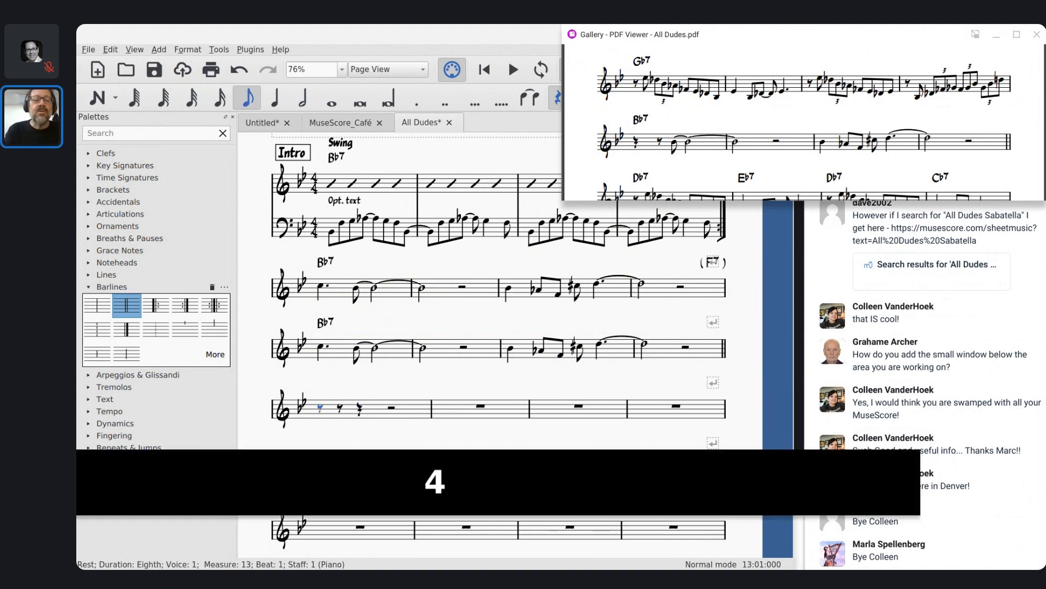
{"action": "key", "text": "Right"}
{"action": "key", "text": "n"}
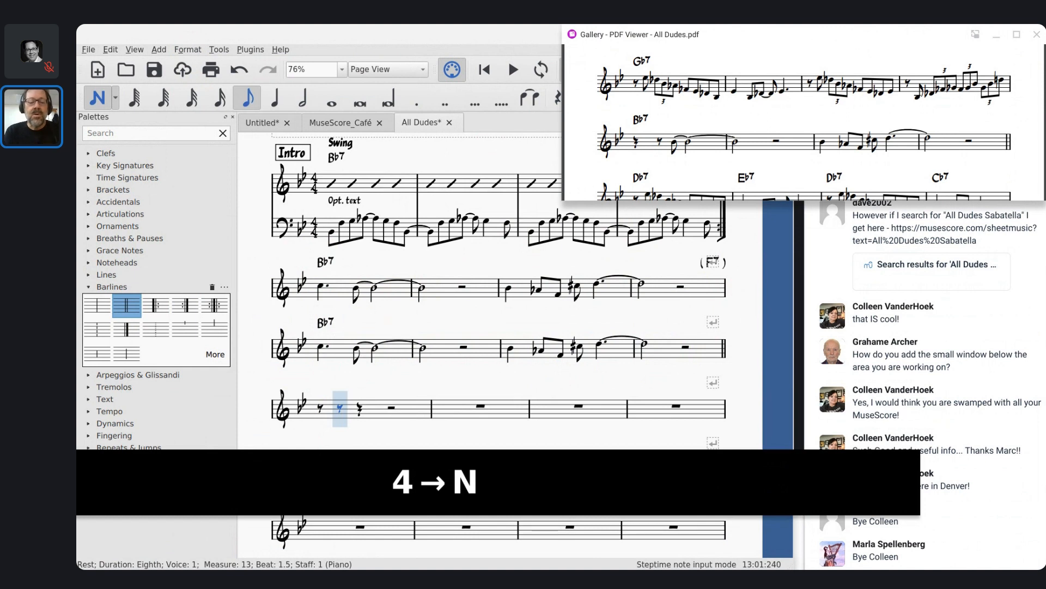
{"action": "key", "text": "e"}
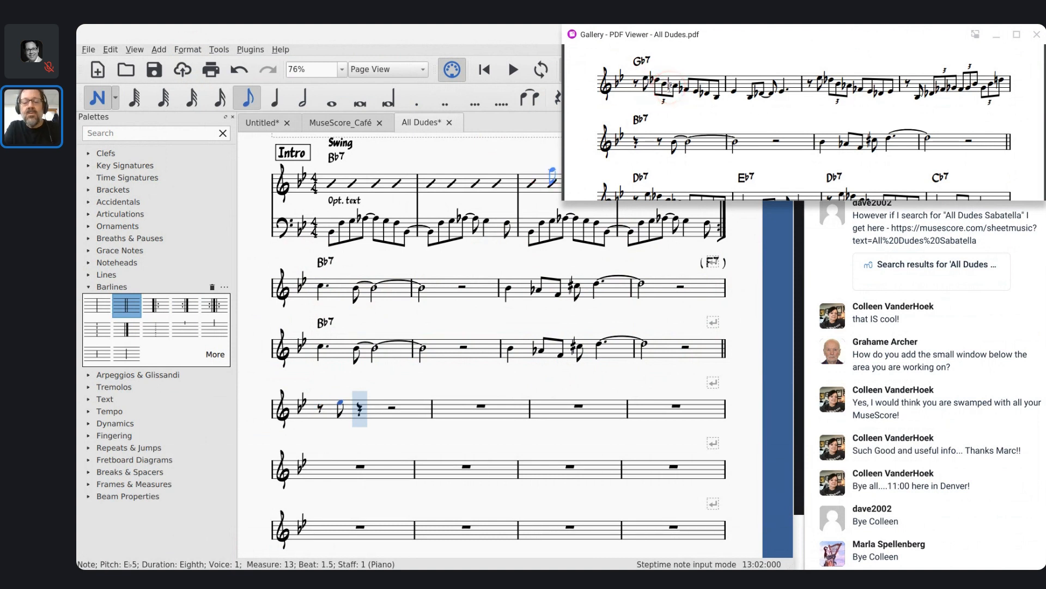
Step: Enter an eighth-note triplet of D-flat 5, B-flat 4 and A-flat 4 on beat 2 of measure 13
{"action": "key", "text": "5"}
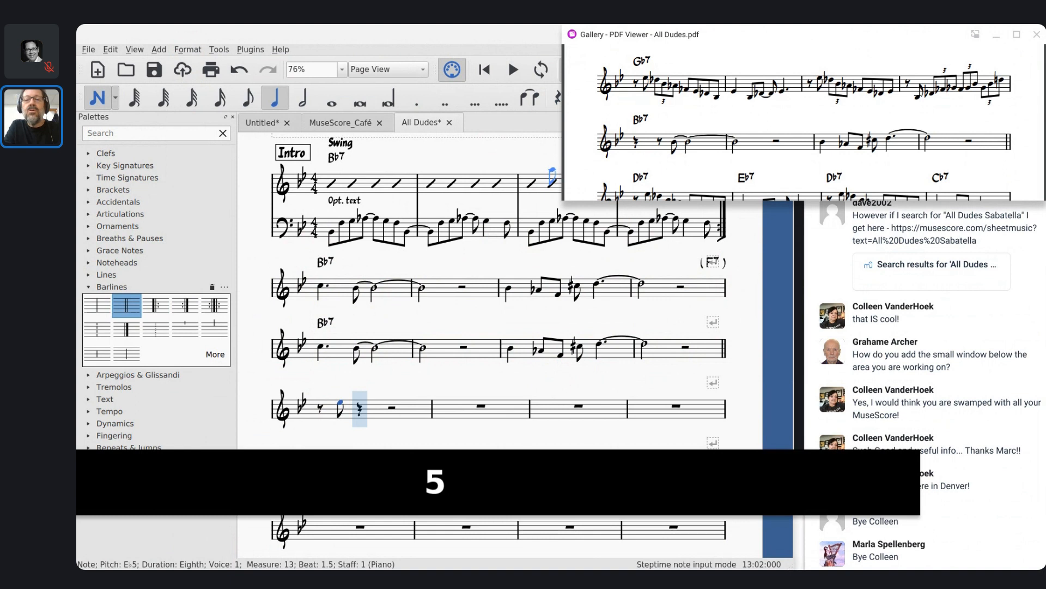
{"action": "key", "text": "ctrl+3"}
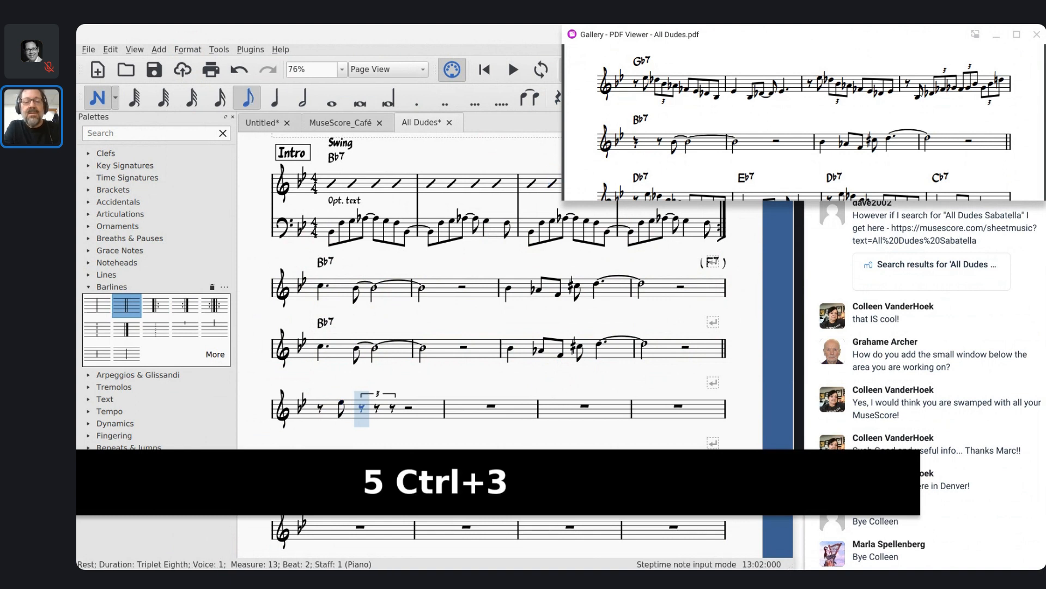
{"action": "key", "text": "d"}
{"action": "key", "text": "Down"}
{"action": "key", "text": "b"}
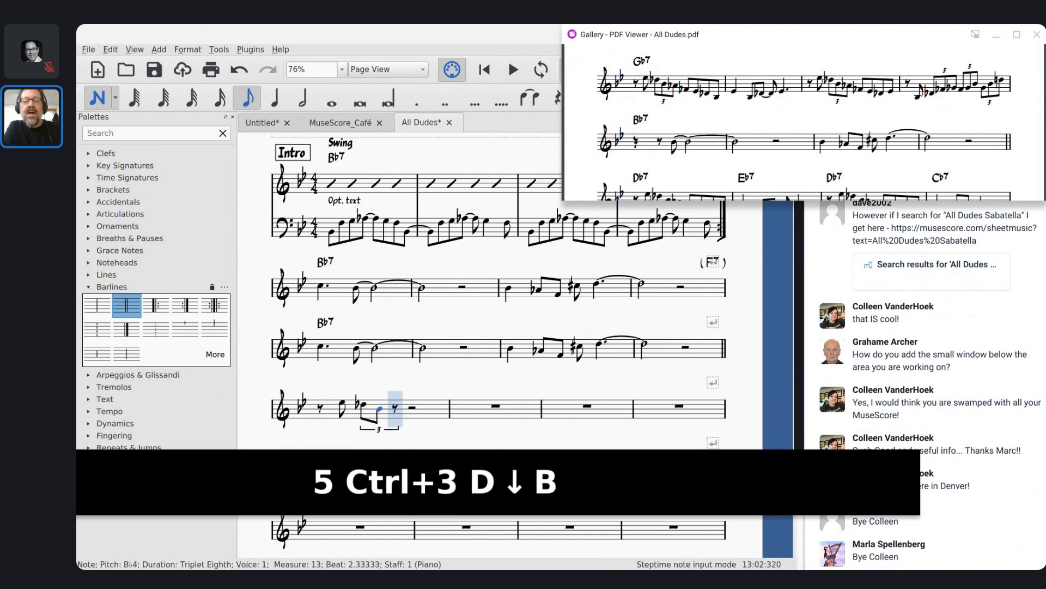
{"action": "key", "text": "a"}
{"action": "key", "text": "Down"}
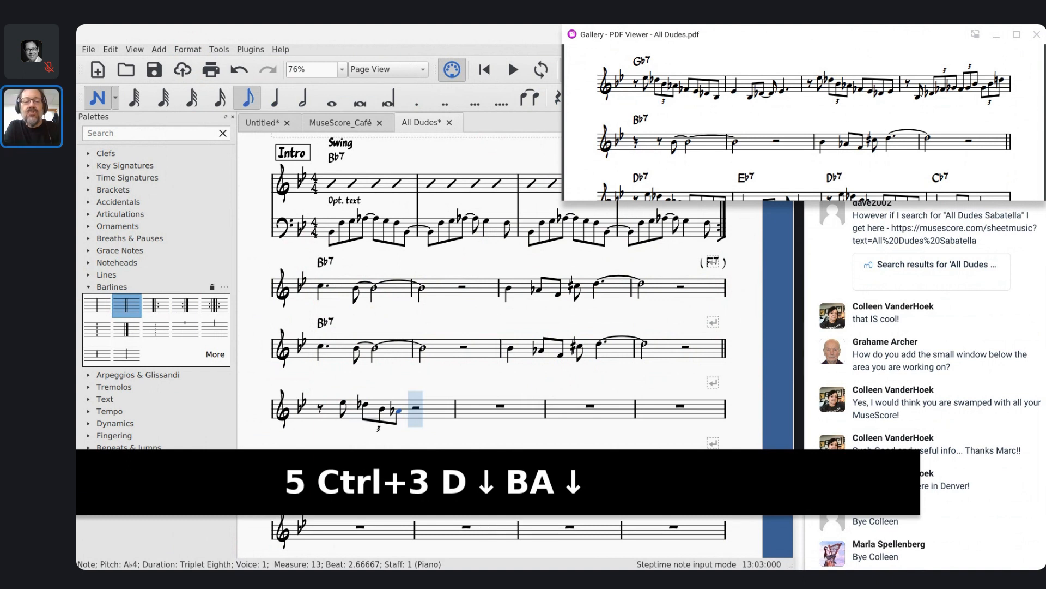
Step: Complete measure 13 with eighth notes F-flat 4, E-flat 4, D-flat 4 and B-flat 3
{"action": "key", "text": "f"}
{"action": "key", "text": "Down"}
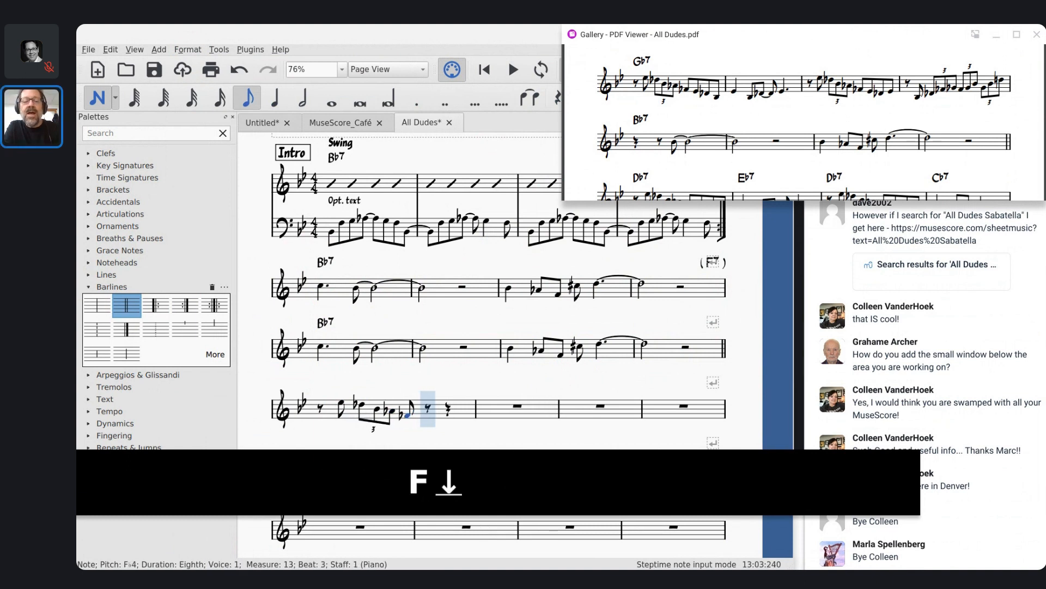
{"action": "key", "text": "e"}
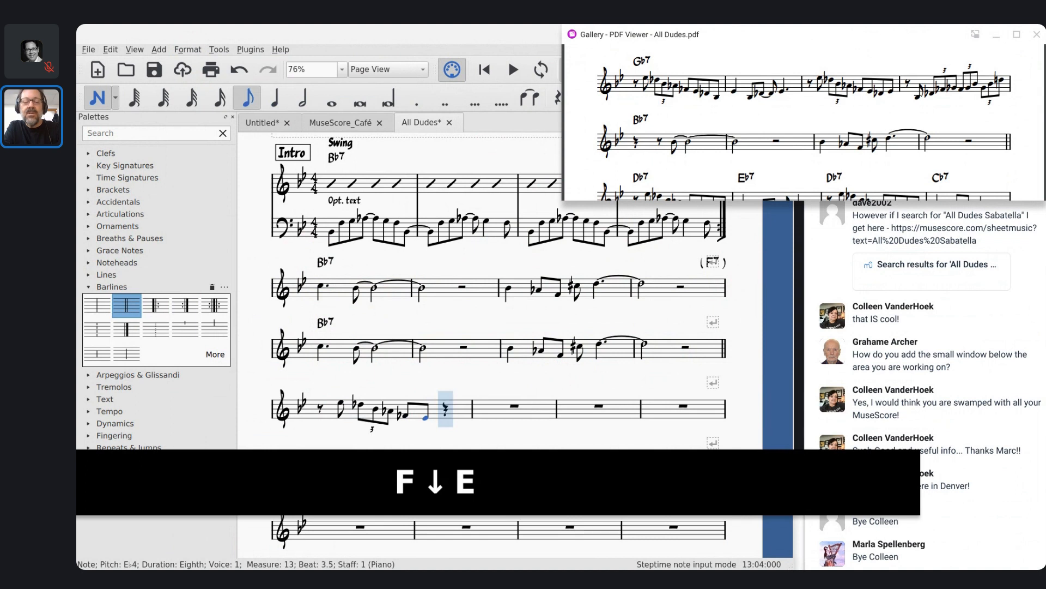
{"action": "key", "text": "d"}
{"action": "key", "text": "Down"}
{"action": "key", "text": "b"}
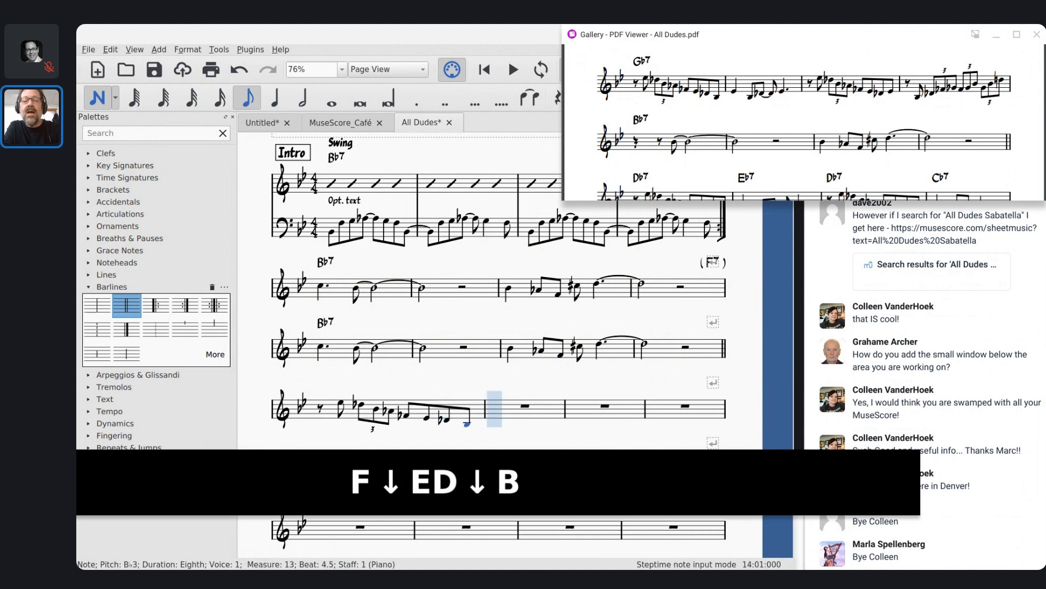
Step: Begin measure 14 with a quarter-note E-flat 4 followed by eighth notes B-flat 3 and D-flat 4
{"action": "key", "text": "5"}
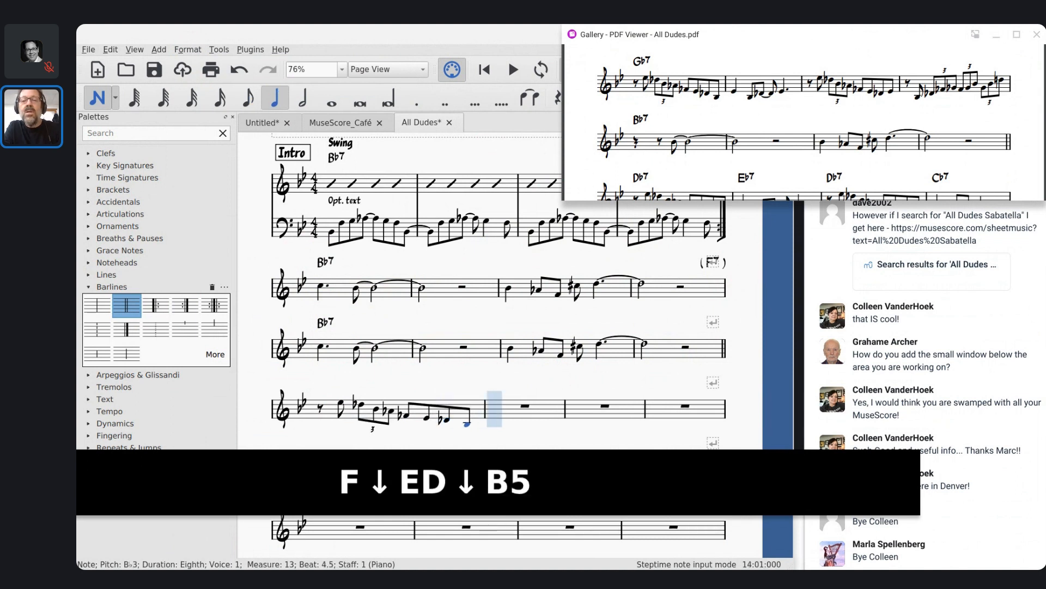
{"action": "key", "text": "e"}
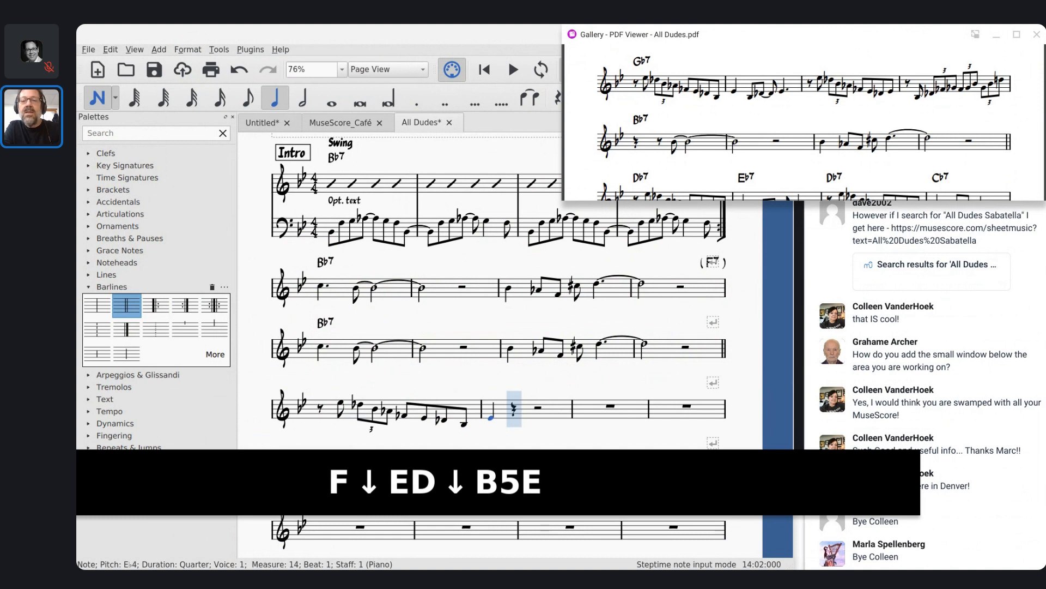
{"action": "key", "text": "4"}
{"action": "key", "text": "b"}
{"action": "key", "text": "d"}
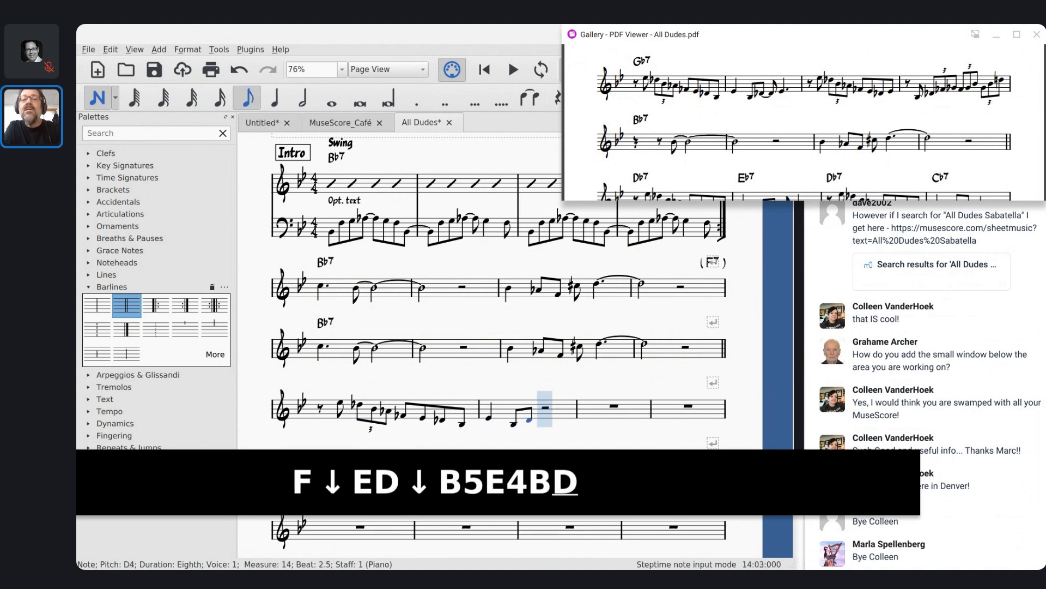
{"action": "key", "text": "Down"}
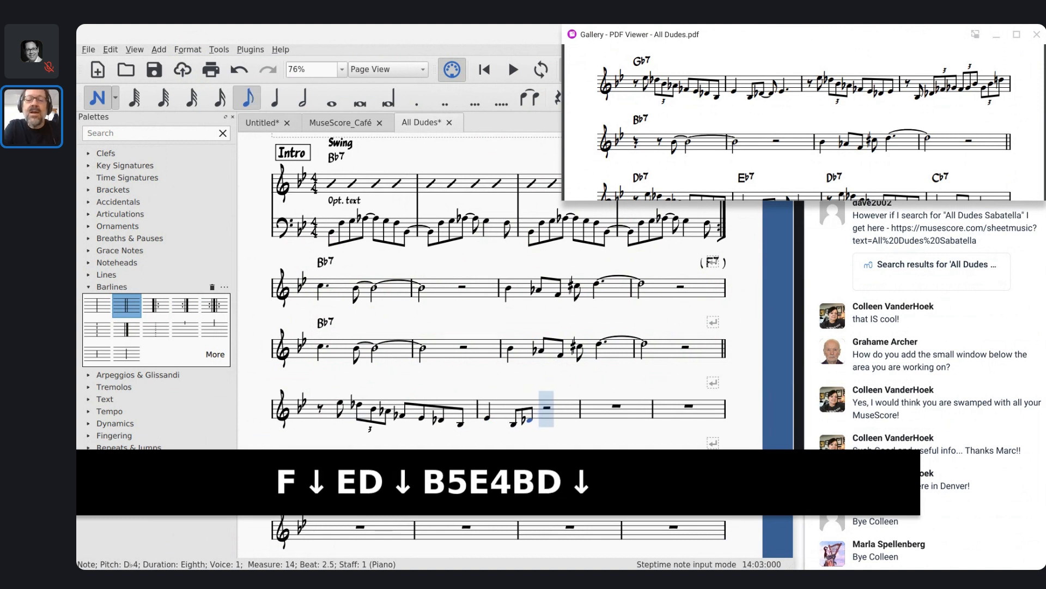
Step: Tie the D-flat 4 to another eighth note on beat 3, complete measure 14 with a dotted-quarter E-flat 4, and leave note input
{"action": "key", "text": "shift+equal"}
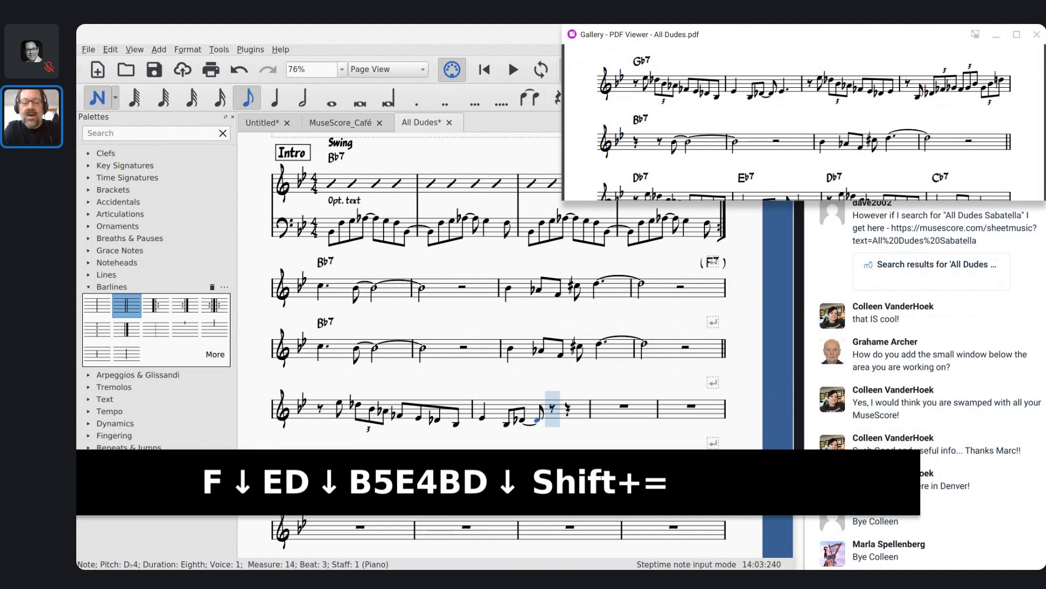
{"action": "key", "text": "5"}
{"action": "key", "text": "period"}
{"action": "key", "text": "e"}
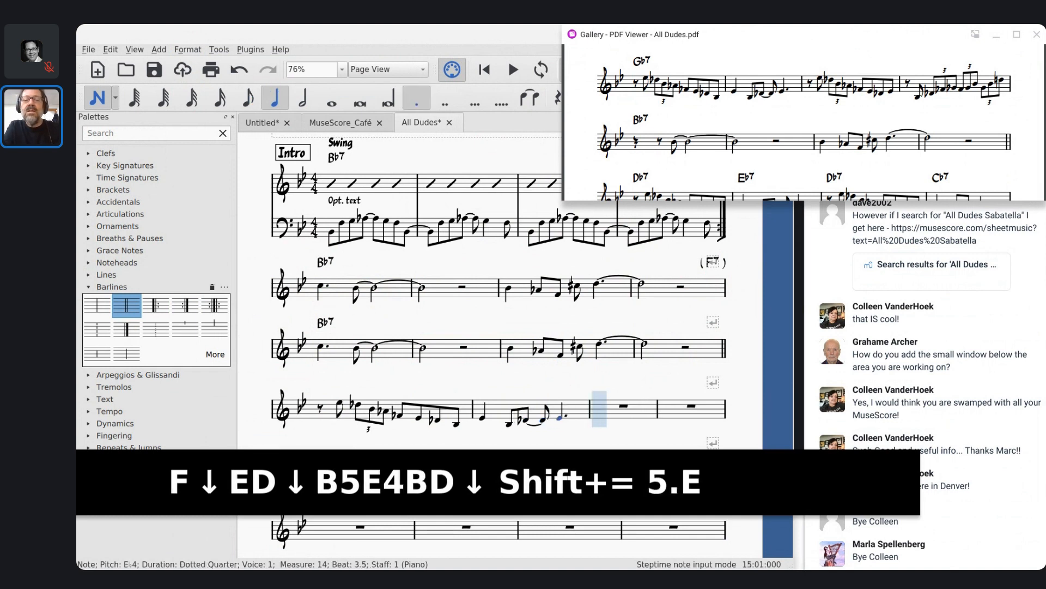
{"action": "key", "text": "Escape"}
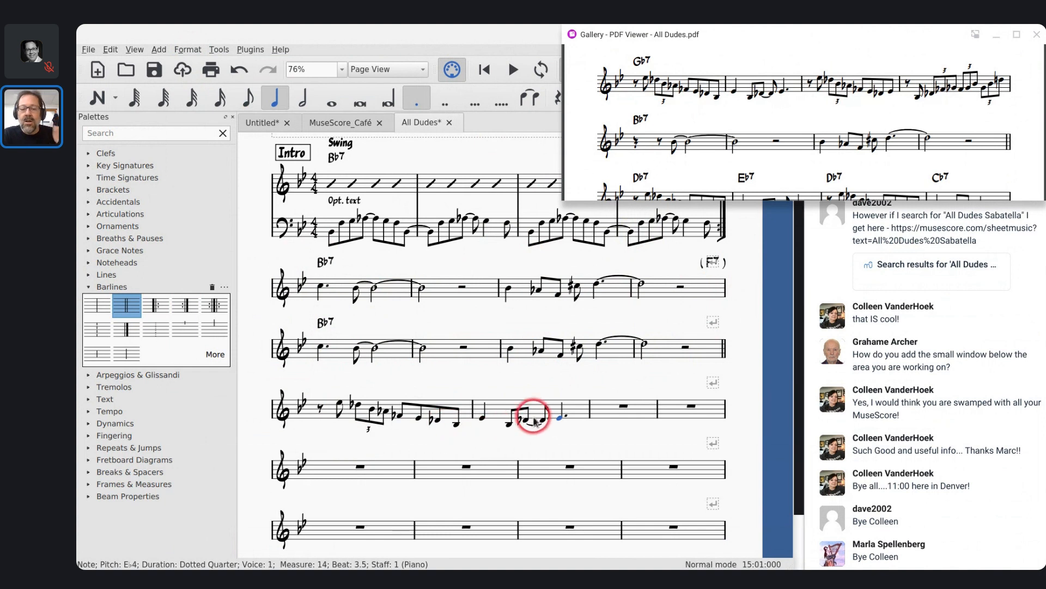
Step: Copy the contents of measure 13 into measure 15
{"action": "left_click", "coordinate": [607, 419]}
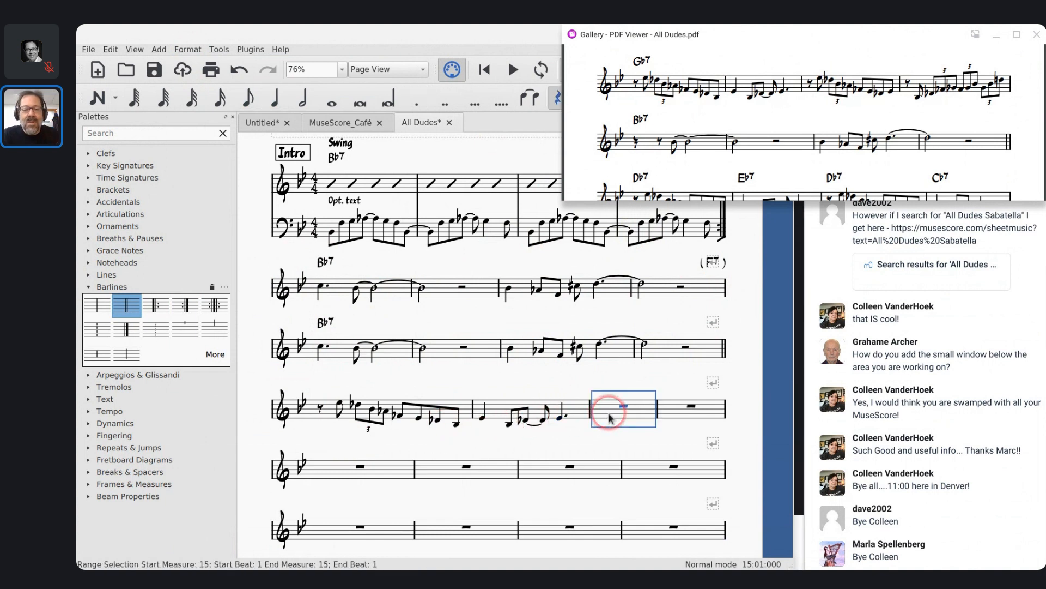
{"action": "left_click", "coordinate": [327, 415]}
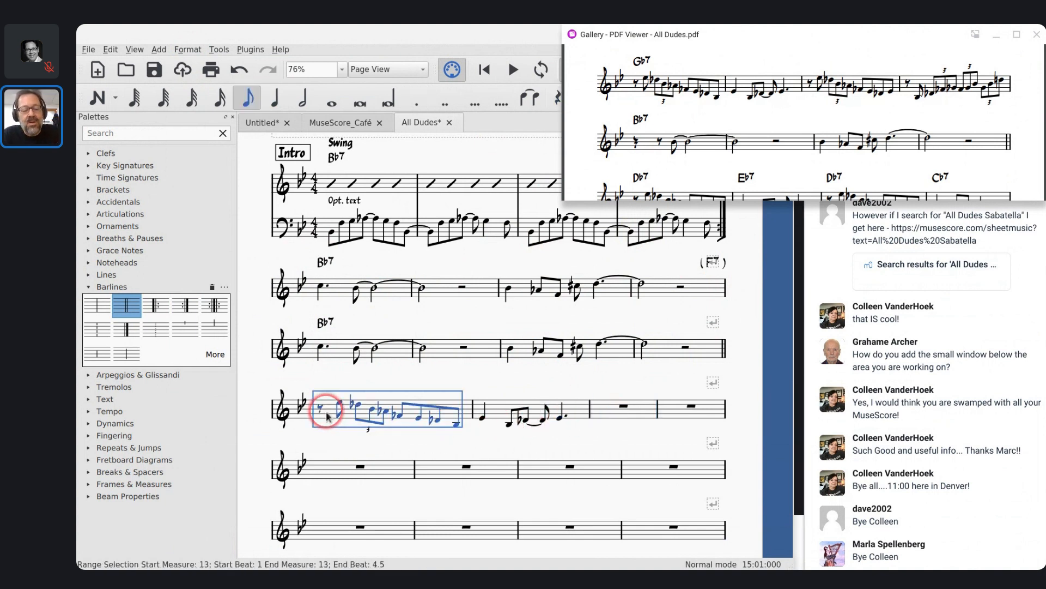
{"action": "key", "text": "ctrl+c"}
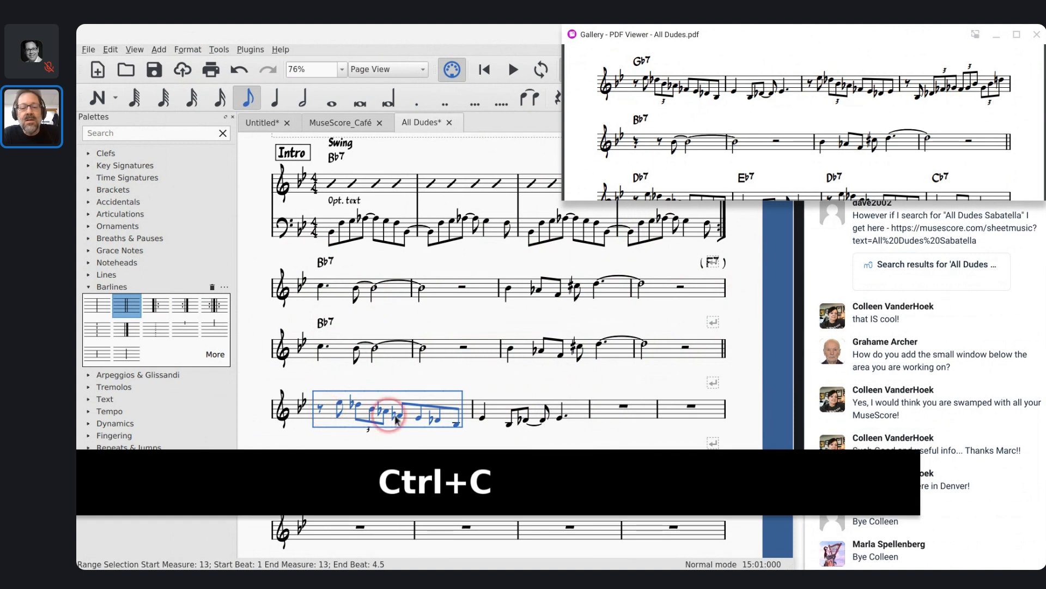
{"action": "left_click", "coordinate": [610, 414]}
{"action": "key", "text": "ctrl+v"}
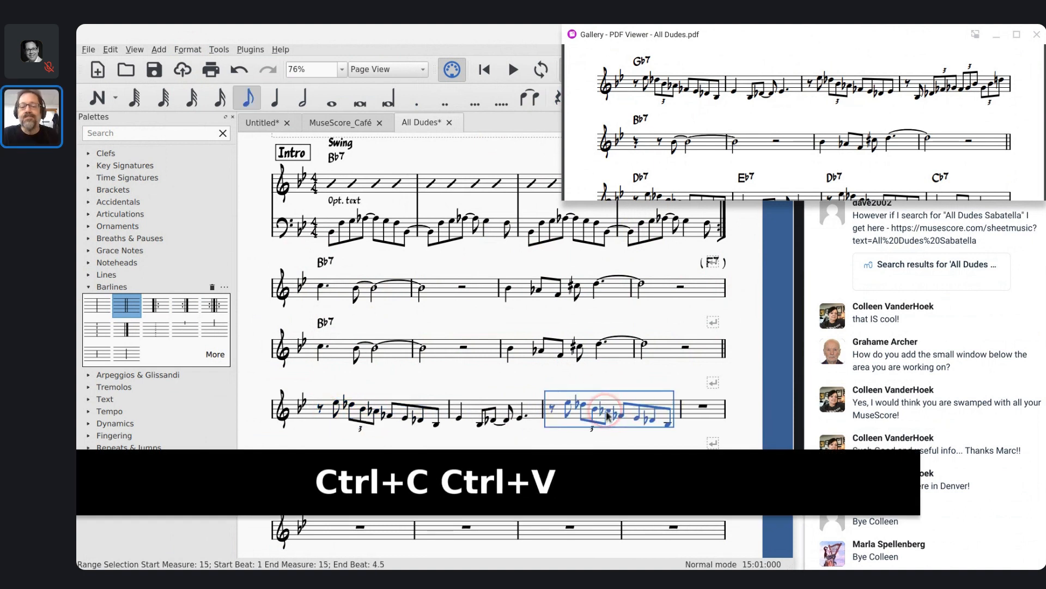
Step: Begin measure 16 with an eighth rest and an eighth-note B-flat 3
{"action": "left_click", "coordinate": [692, 410]}
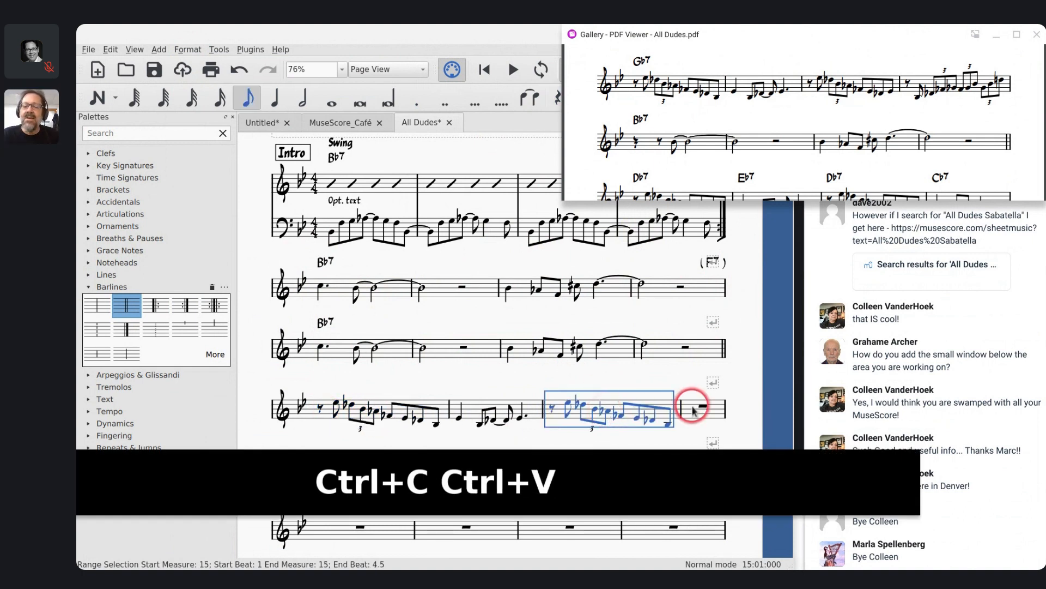
{"action": "key", "text": "n"}
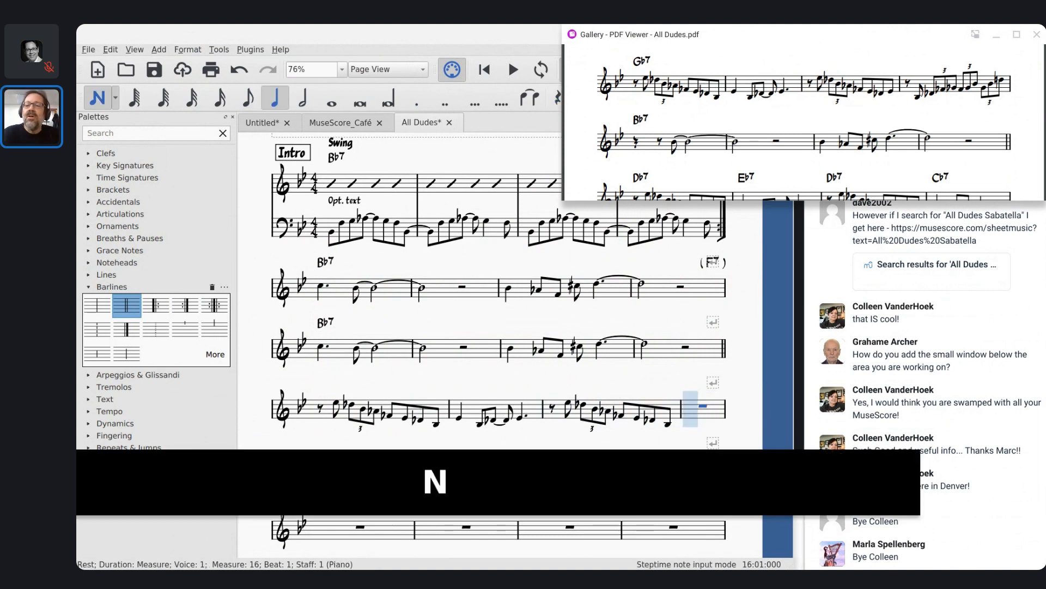
{"action": "key", "text": "4"}
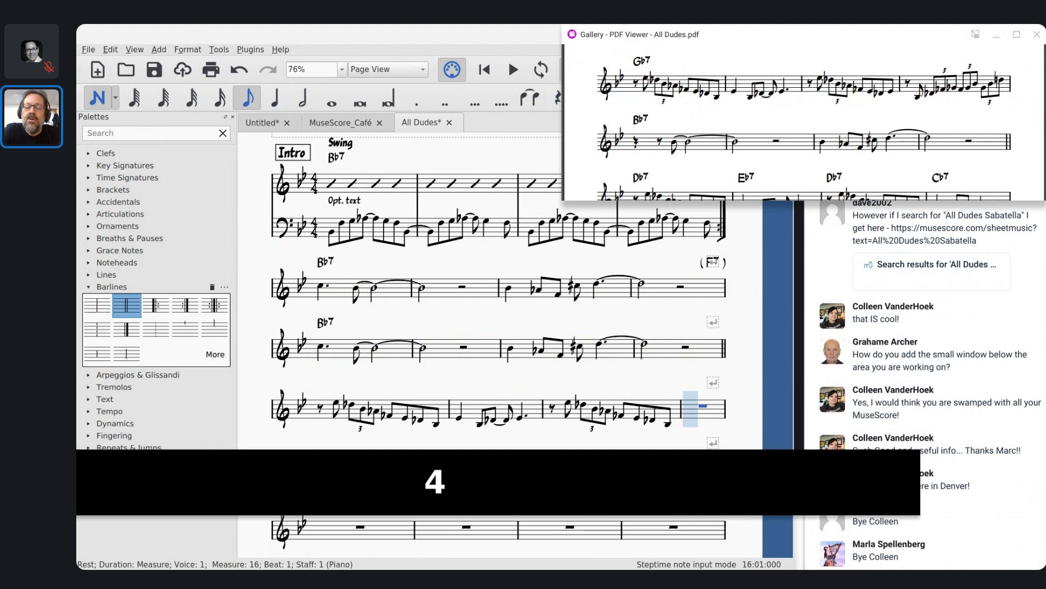
{"action": "key", "text": "0"}
{"action": "key", "text": "b"}
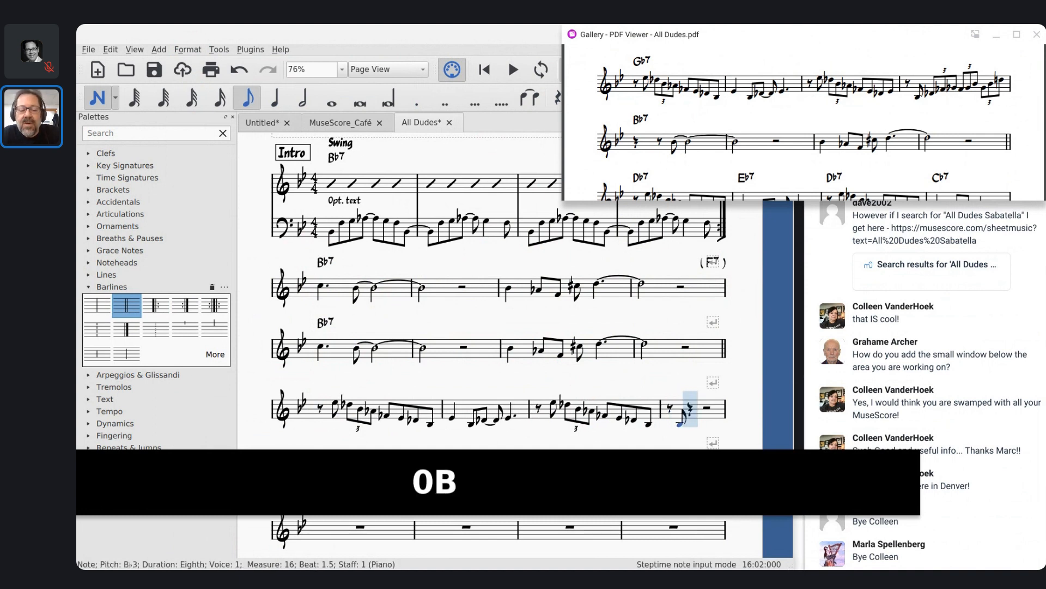
Step: Enter an eighth-note triplet of D-flat 4, F-flat 4 and G-flat 4 on beat 2 of measure 16
{"action": "key", "text": "5"}
{"action": "key", "text": "ctrl+3"}
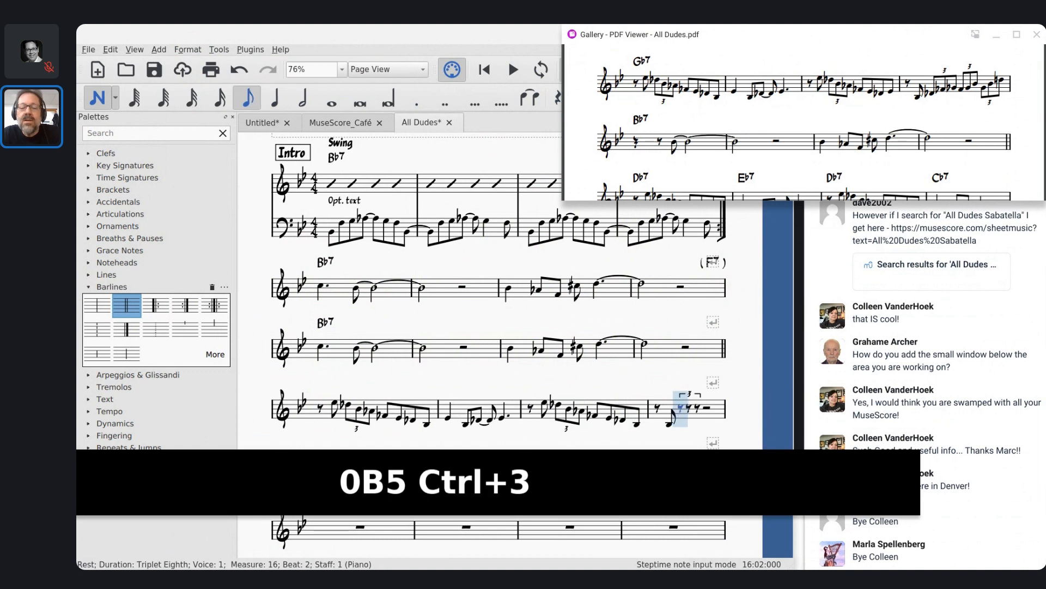
{"action": "key", "text": "d"}
{"action": "key", "text": "Down"}
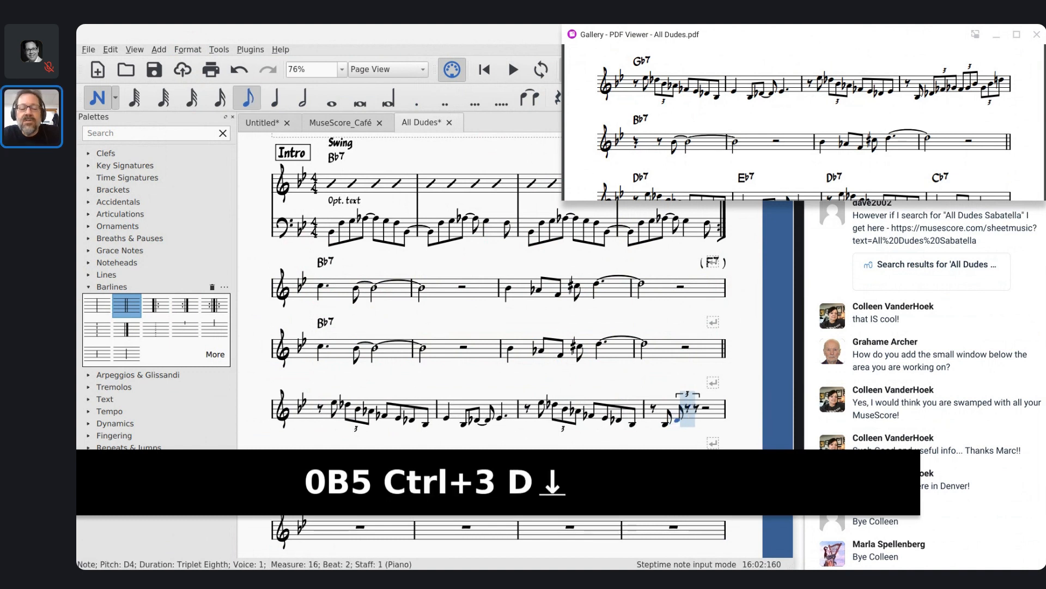
{"action": "key", "text": "f"}
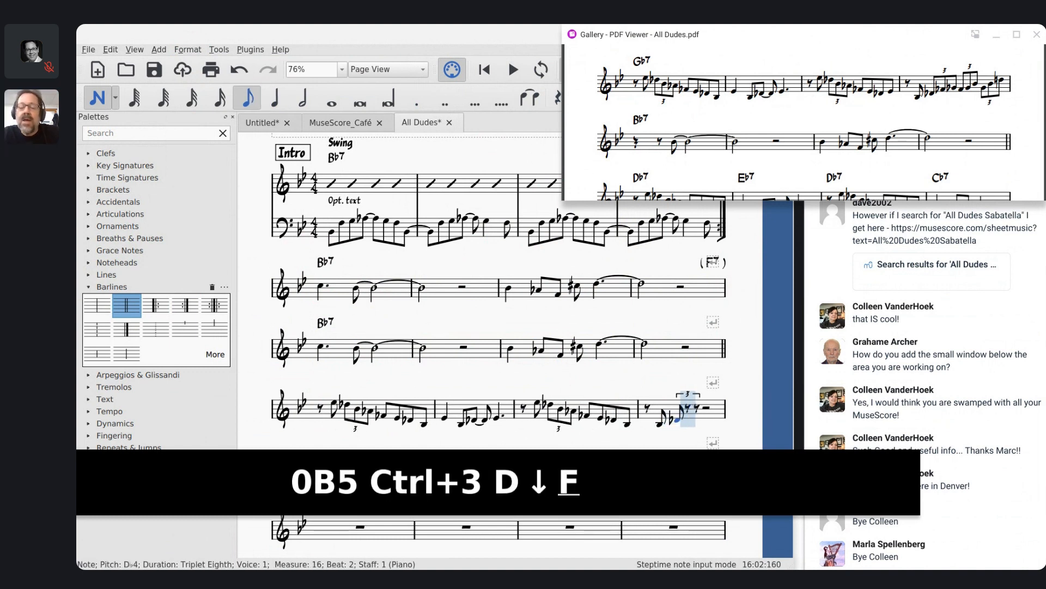
{"action": "key", "text": "Down"}
{"action": "key", "text": "g"}
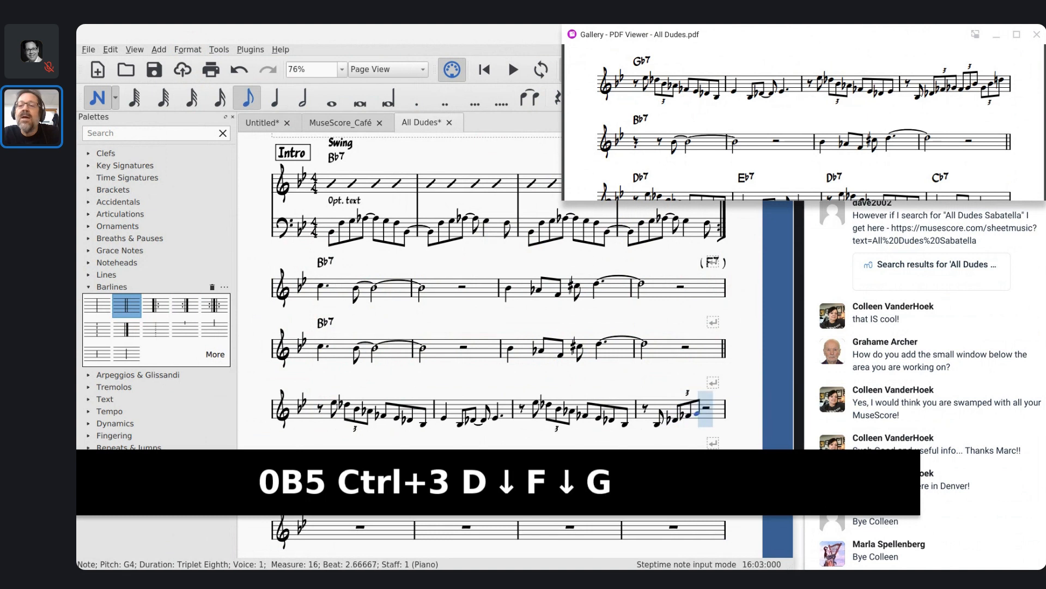
{"action": "key", "text": "Down"}
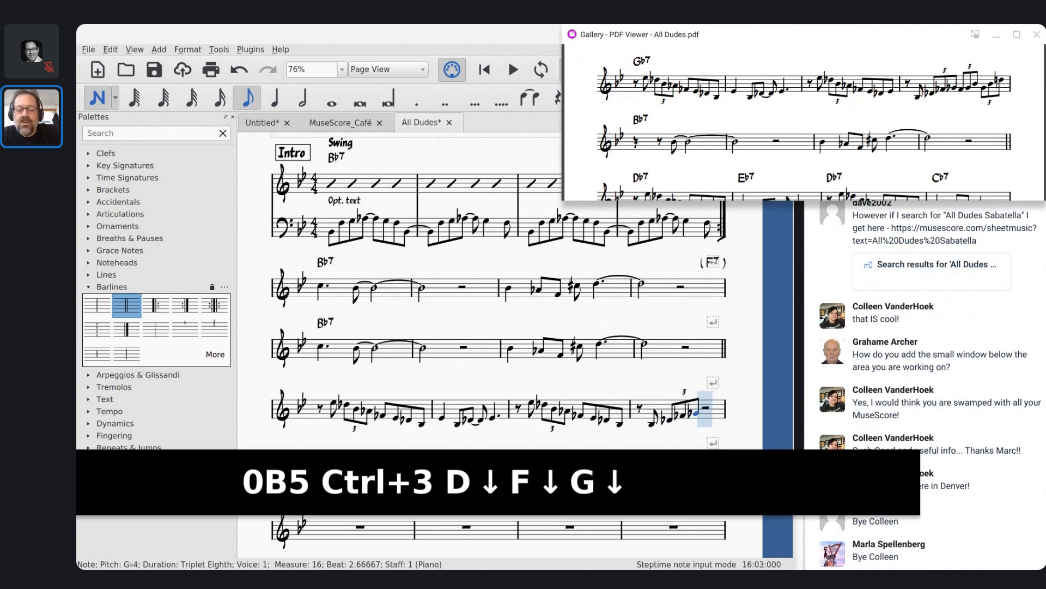
Step: Enter an eighth-note triplet of F-flat 4, G-flat 4 and B-flat 4 on beat 3 of measure 16
{"action": "key", "text": "5"}
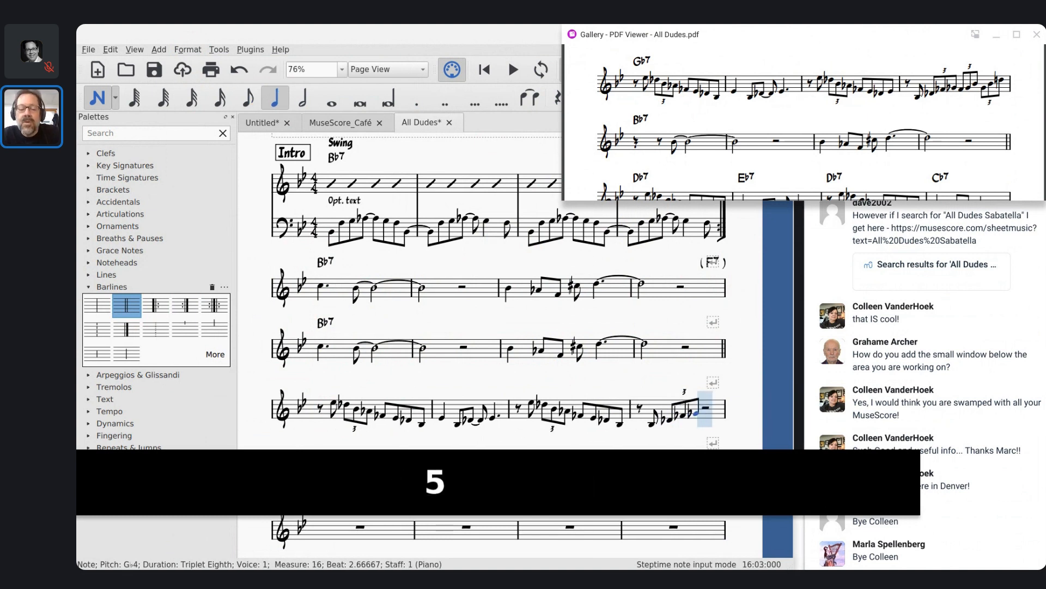
{"action": "key", "text": "ctrl+3"}
{"action": "key", "text": "f"}
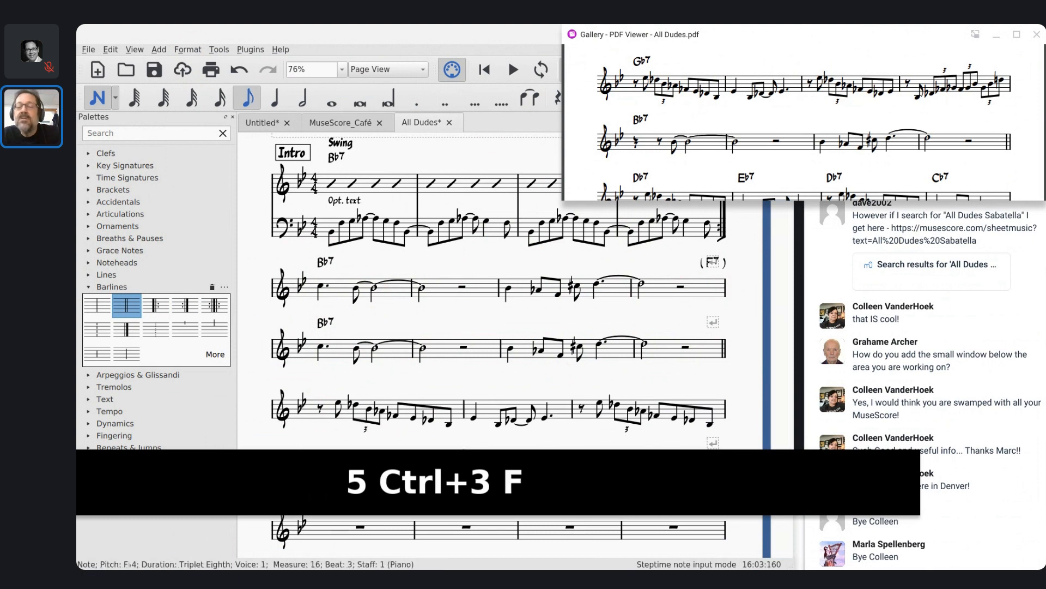
{"action": "key", "text": "g"}
{"action": "key", "text": "b"}
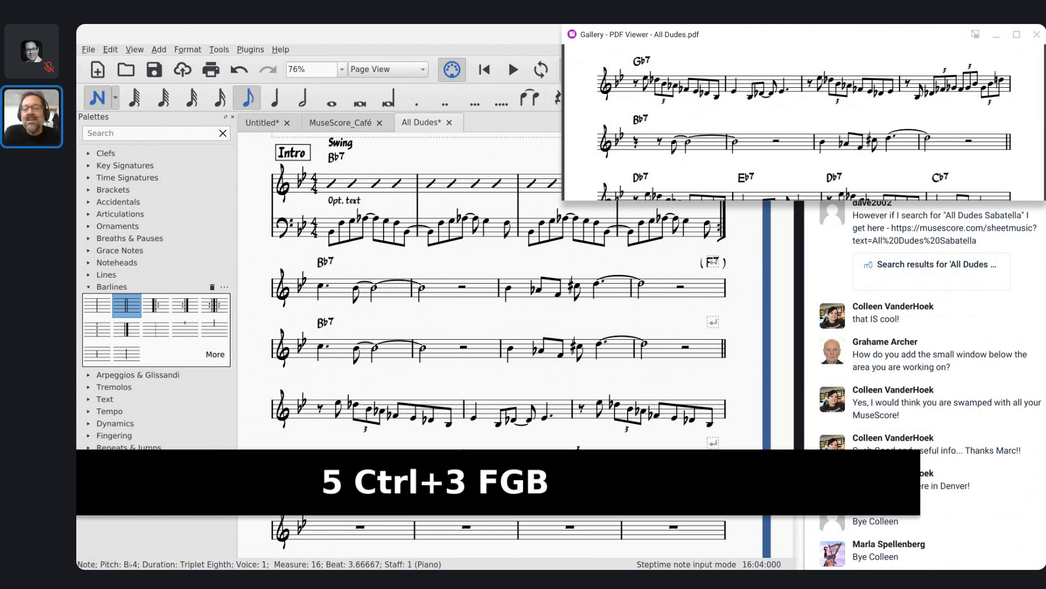
Step: Complete measure 16 with an eighth-note triplet of G-flat 4, B-flat 4 and D5 on beat 4, and leave note input
{"action": "scroll", "coordinate": [499, 327], "scroll_direction": "down", "scroll_amount": 2}
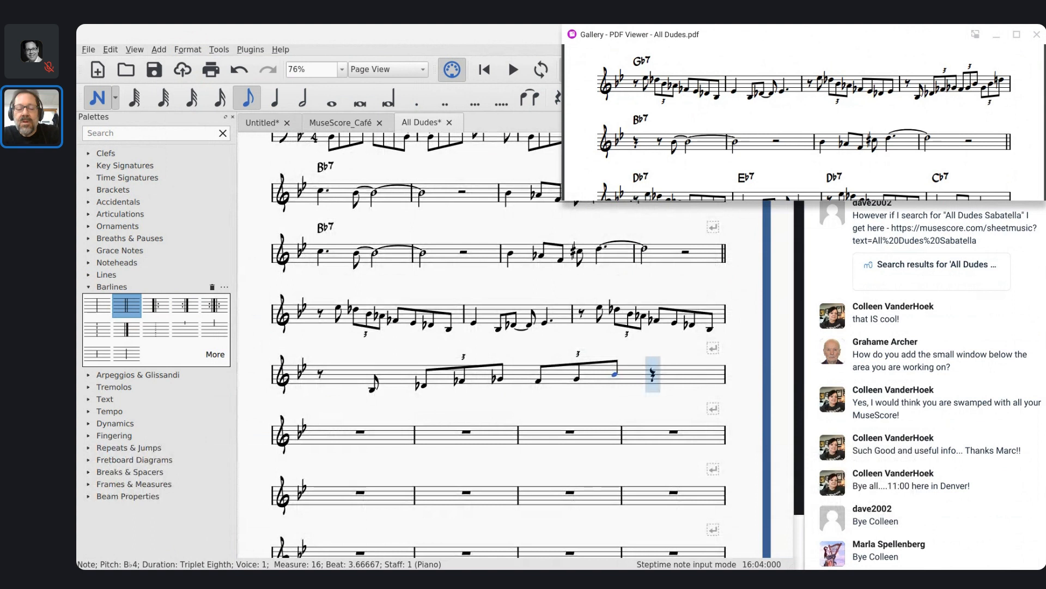
{"action": "key", "text": "5"}
{"action": "key", "text": "ctrl+3"}
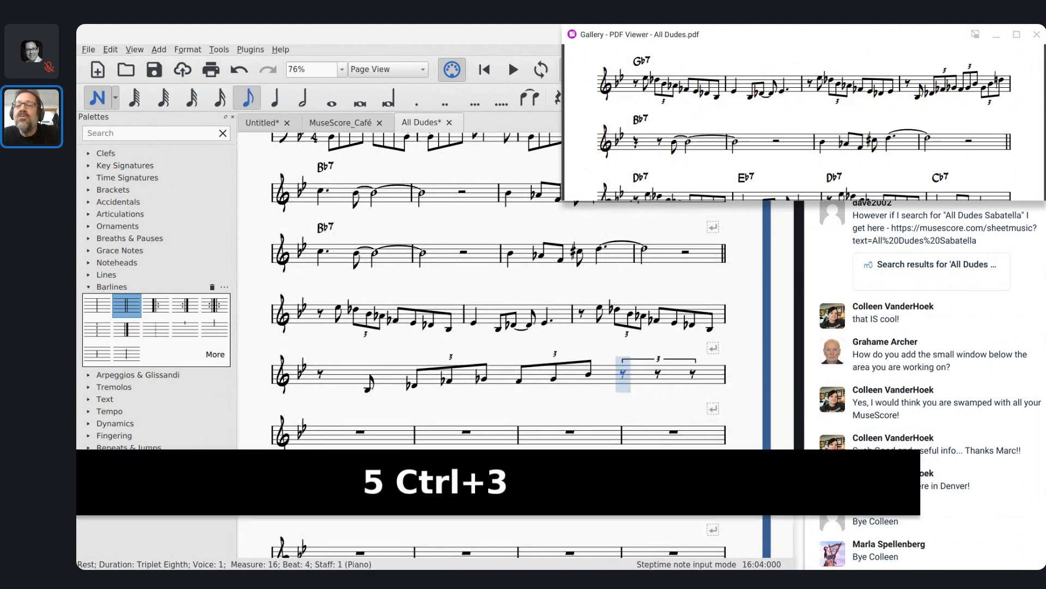
{"action": "key", "text": "g"}
{"action": "key", "text": "b"}
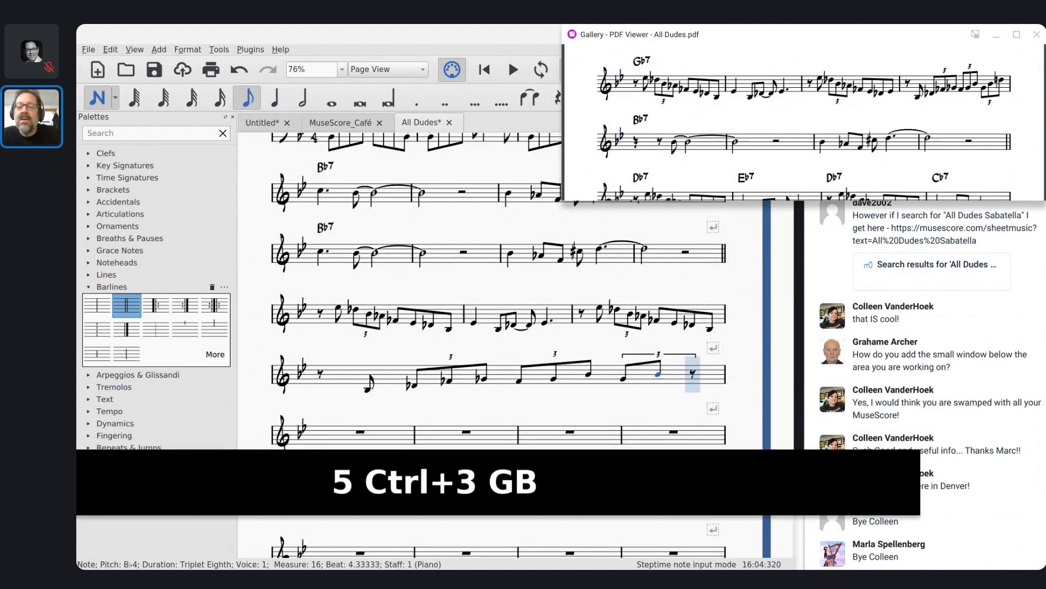
{"action": "key", "text": "d"}
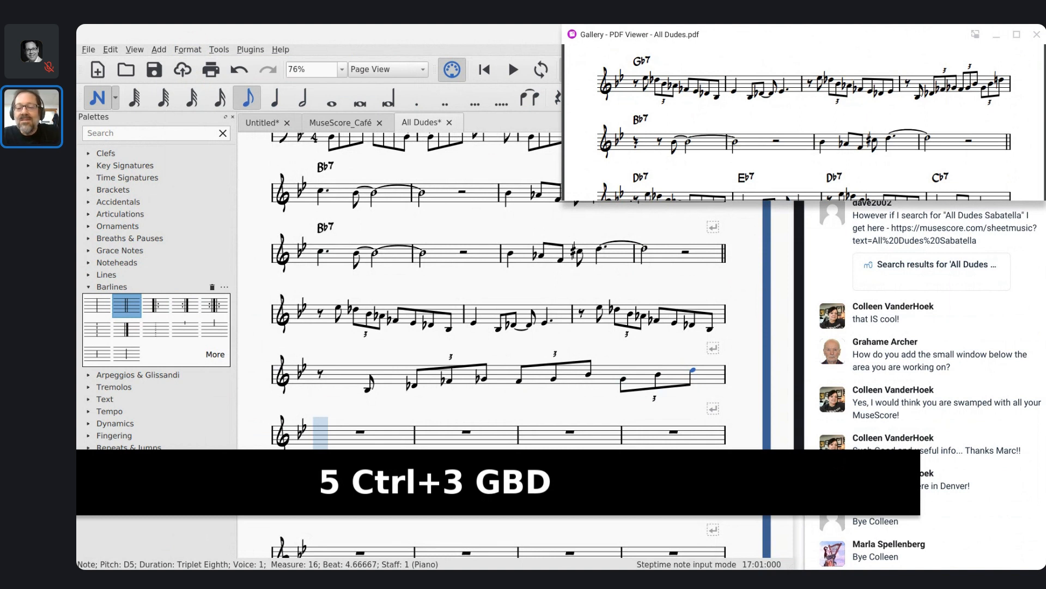
{"action": "key", "text": "Escape"}
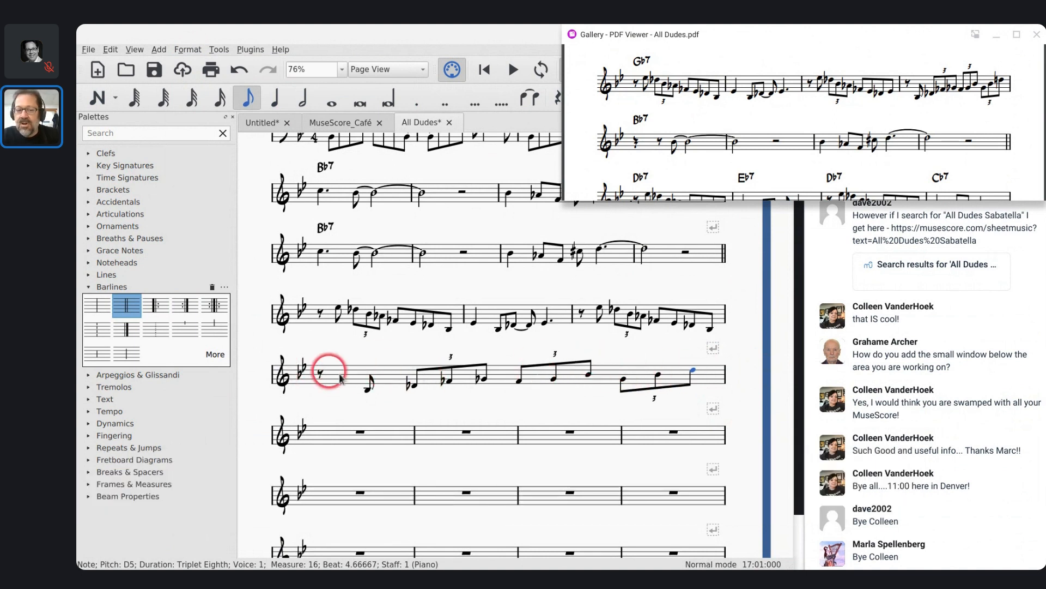
{"action": "left_click", "coordinate": [368, 388]}
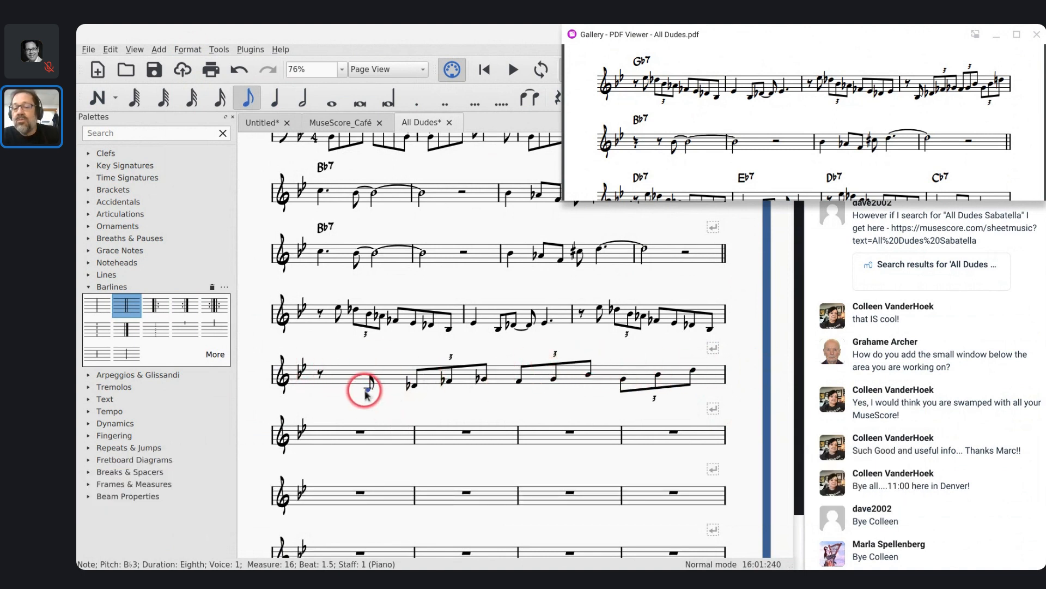
{"action": "key", "text": "Right"}
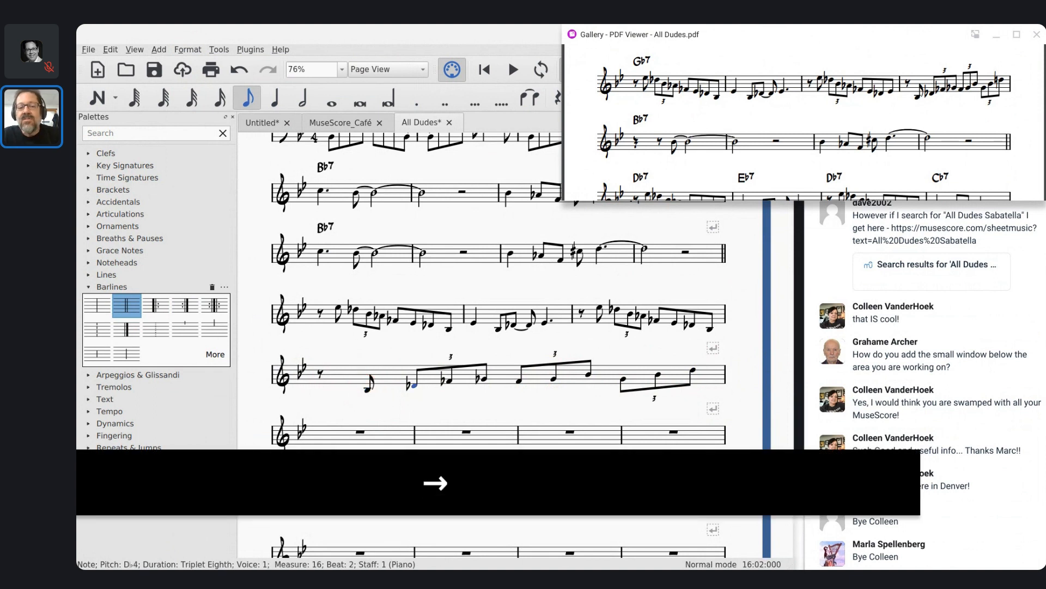
Step: Move the reference PDF window clear of the accidentals and add a natural sign to the last D5 of measure 16
{"action": "left_click", "coordinate": [692, 372]}
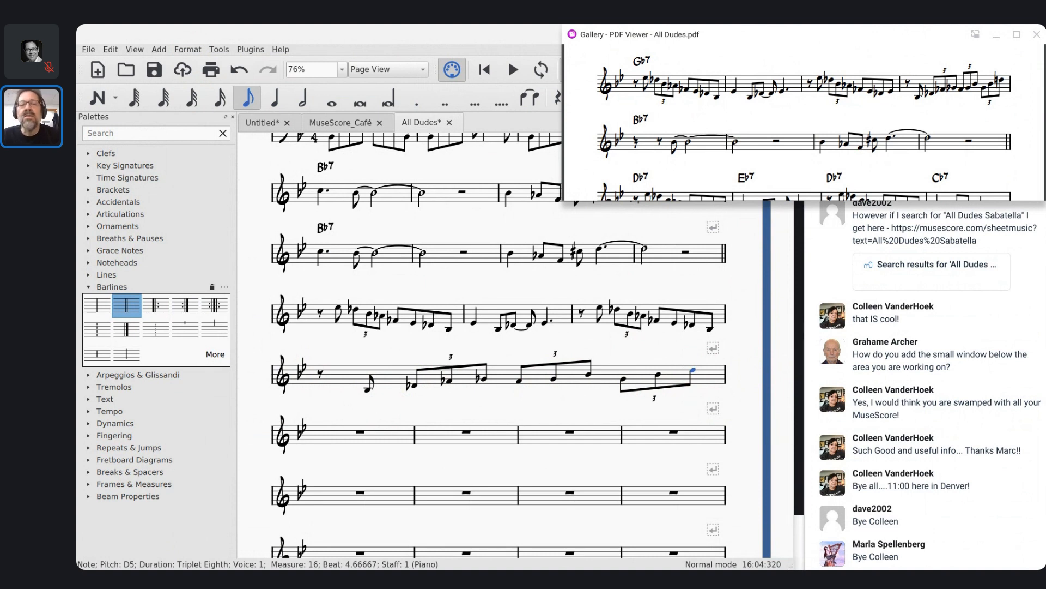
{"action": "left_click", "coordinate": [695, 35]}
{"action": "left_click_drag", "start_coordinate": [695, 35], "coordinate": [581, 139]}
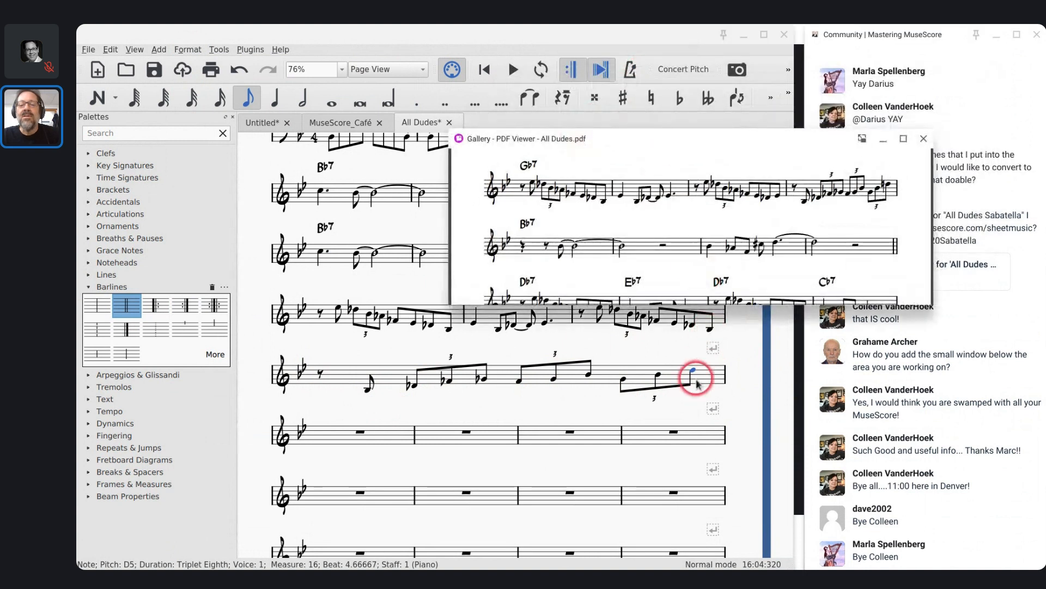
{"action": "left_click", "coordinate": [651, 97]}
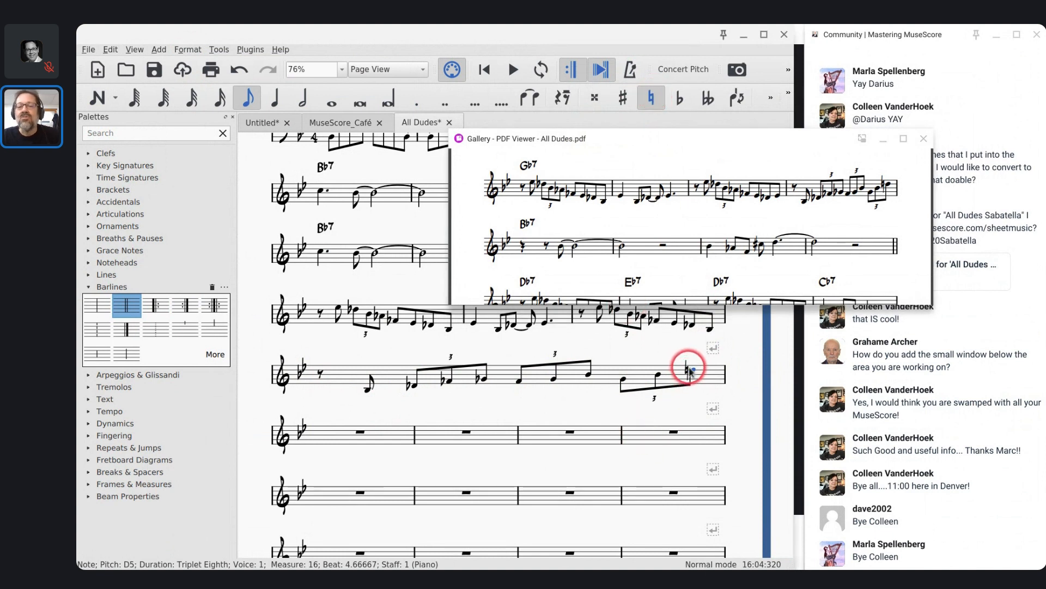
Step: Turn the All Dudes PDF viewer into a small floating window placed over the score's last empty staves, clear of the notes being entered
{"action": "left_click_drag", "start_coordinate": [671, 139], "coordinate": [785, 19]}
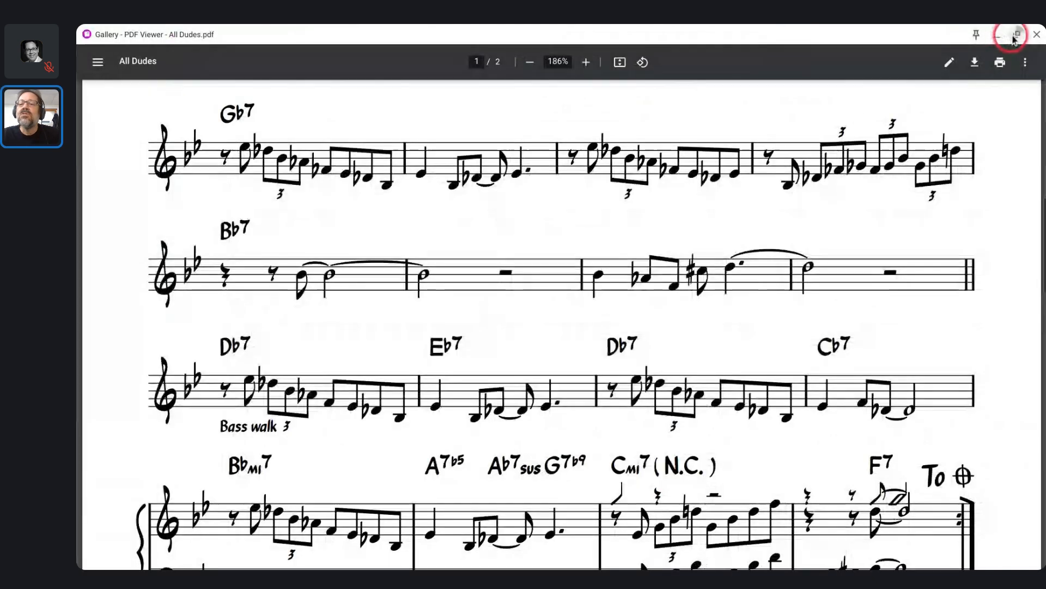
{"action": "left_click", "coordinate": [1016, 35]}
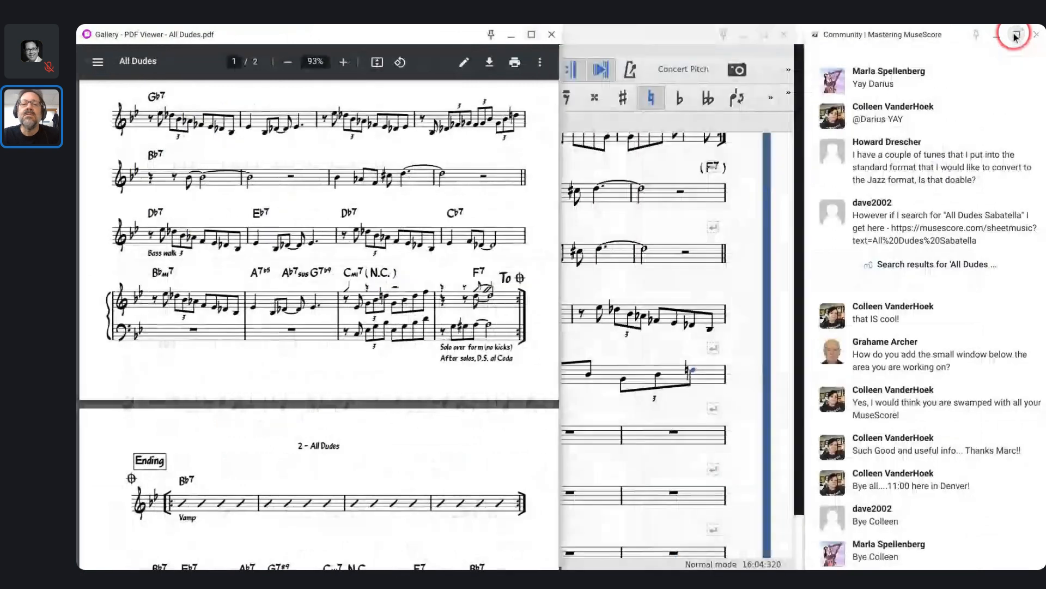
{"action": "left_click", "coordinate": [492, 33]}
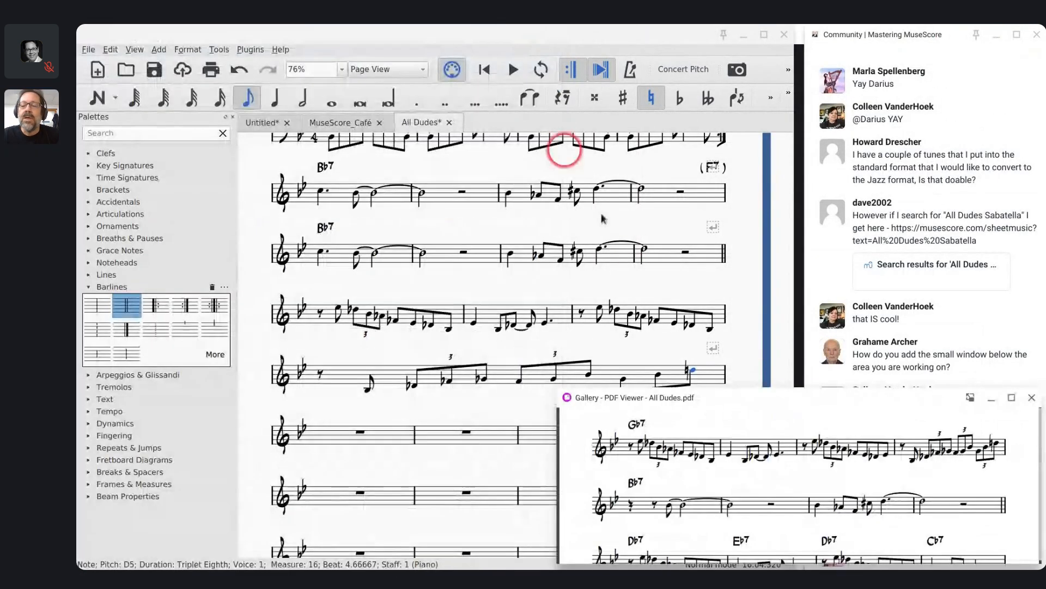
{"action": "scroll", "coordinate": [683, 224], "scroll_direction": "down", "scroll_amount": 3}
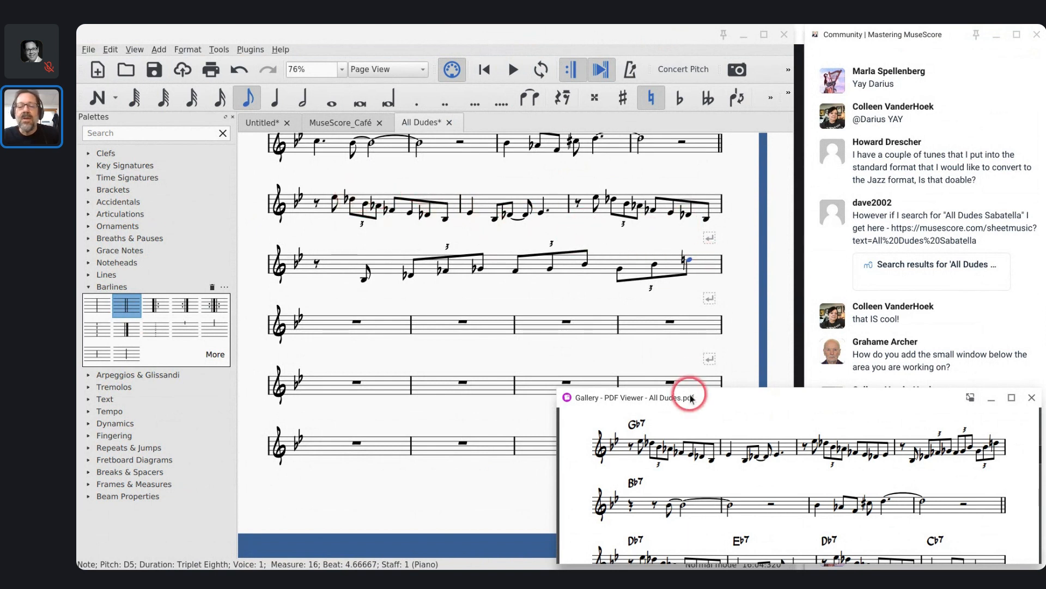
{"action": "left_click_drag", "start_coordinate": [689, 398], "coordinate": [215, 404]}
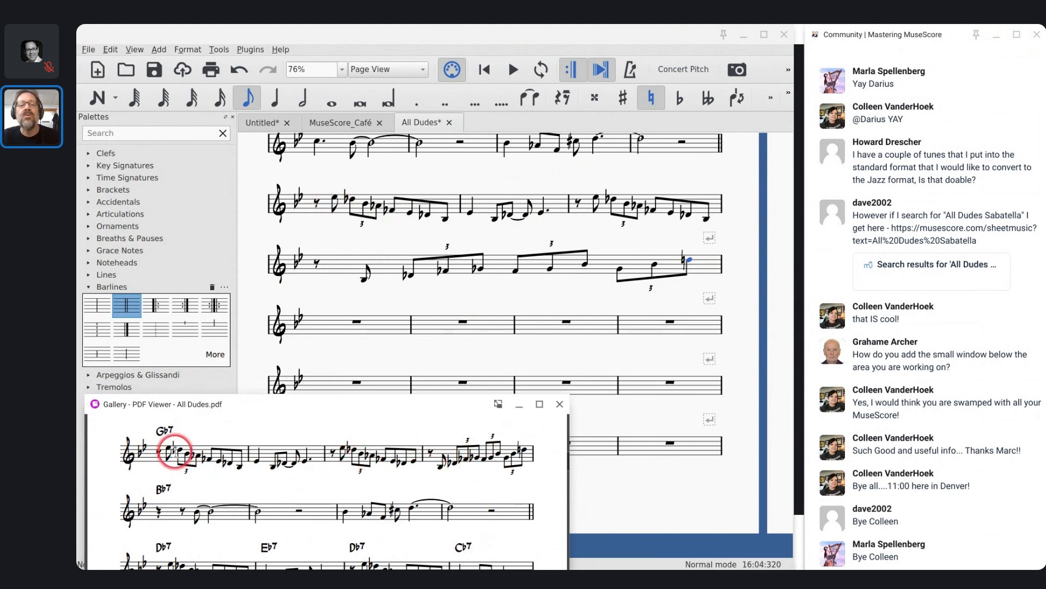
Step: Reduce the layout stretch of measures 13 to 16 until all four fit on one system
{"action": "left_click", "coordinate": [327, 212]}
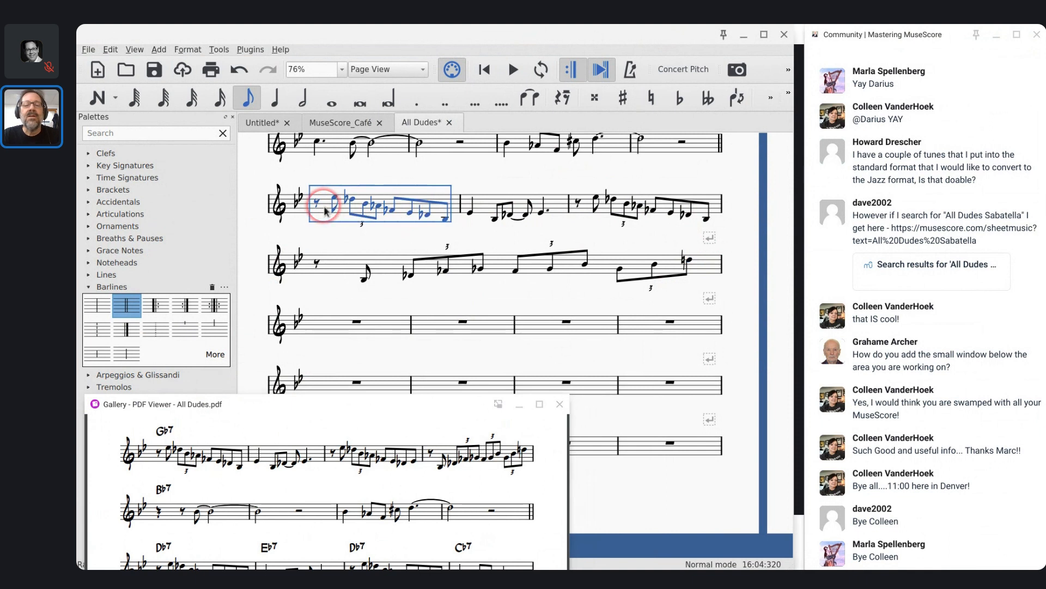
{"action": "left_click", "coordinate": [590, 279], "text": "shift"}
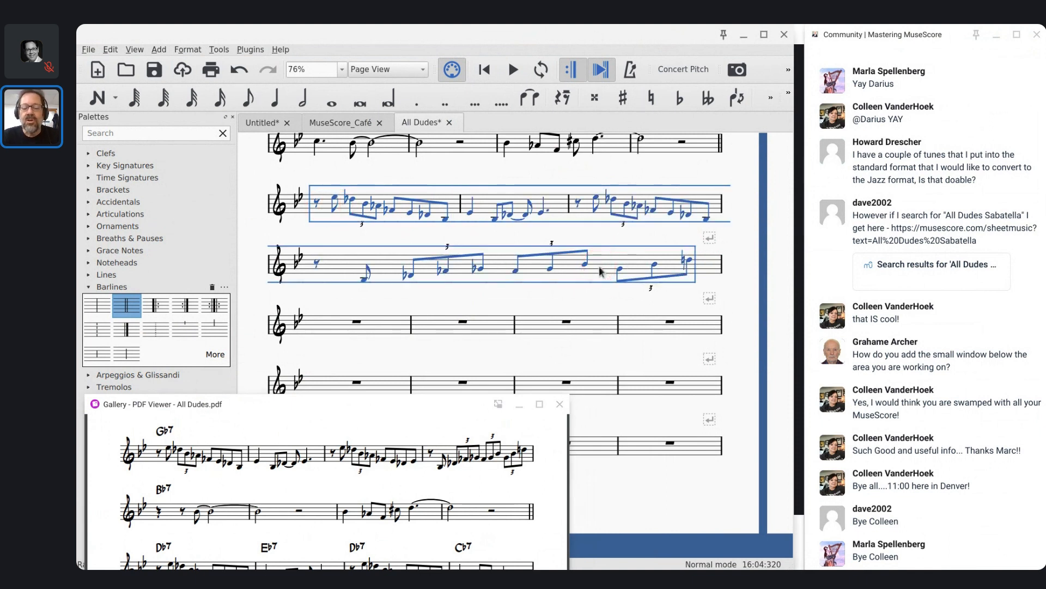
{"action": "key", "text": "shift+bracketleft"}
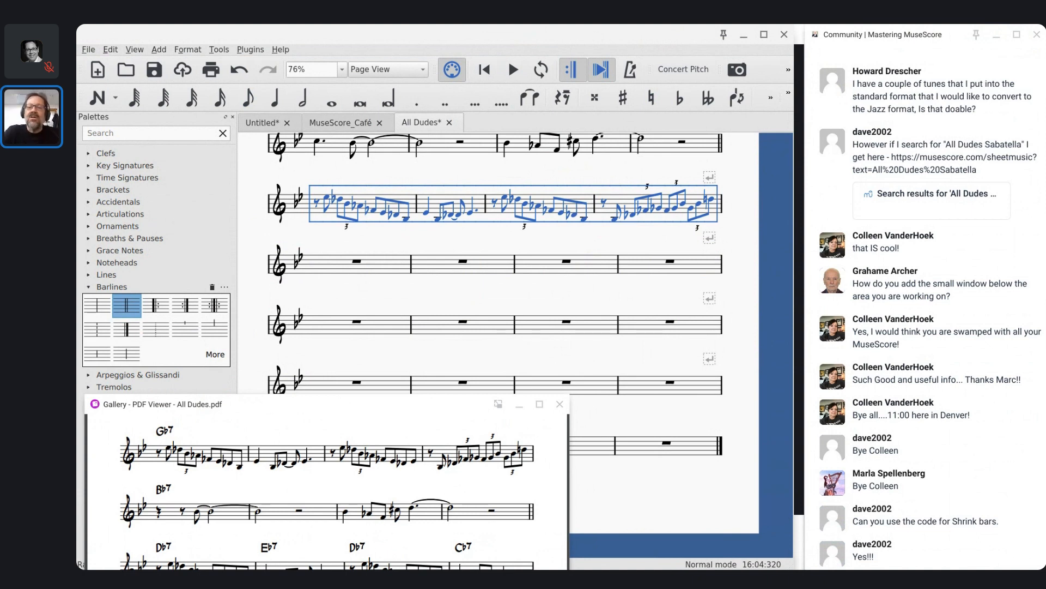
{"action": "key", "text": "shift+bracketleft"}
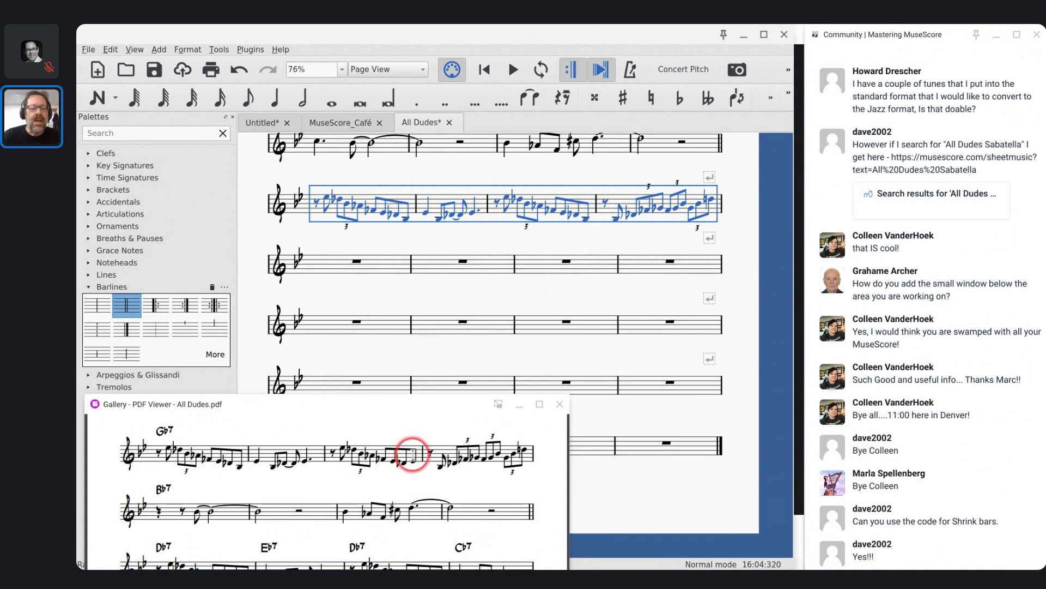
Step: Add the chord symbol Gb7 above the opening rest of measure 13, matching the reference PDF
{"action": "scroll", "coordinate": [413, 454], "scroll_direction": "down", "scroll_amount": 2}
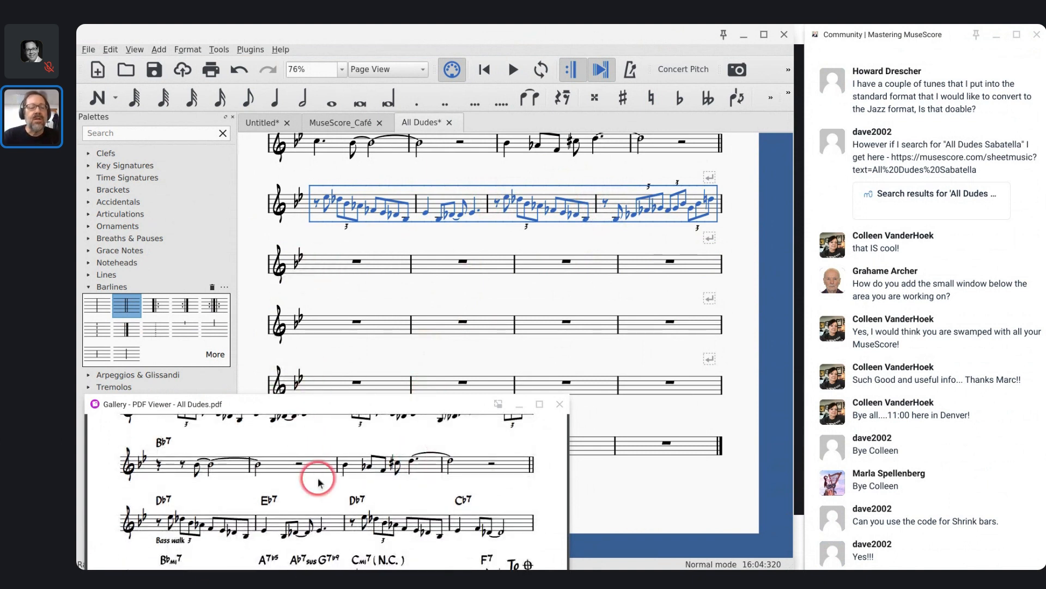
{"action": "scroll", "coordinate": [319, 482], "scroll_direction": "up", "scroll_amount": 3}
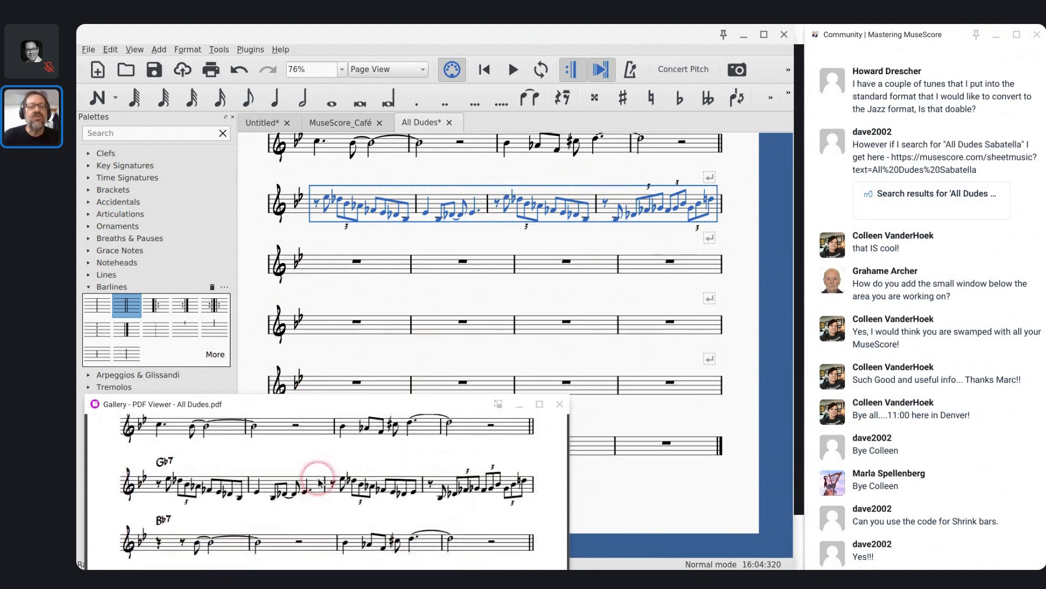
{"action": "left_click", "coordinate": [322, 208]}
{"action": "key", "text": "ctrl+k"}
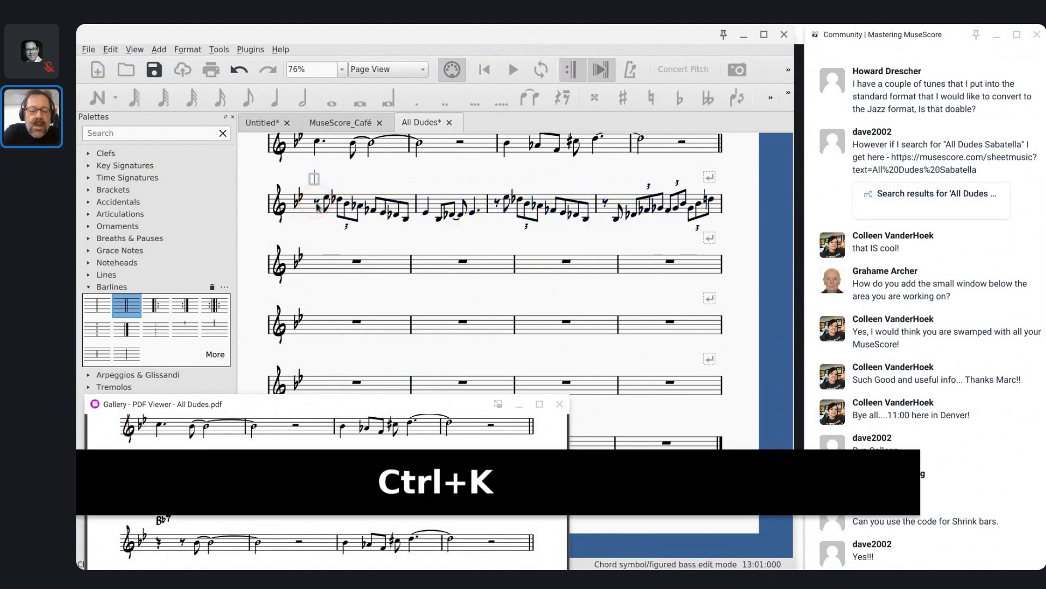
{"action": "type", "text": "Gb7"}
{"action": "key", "text": "Escape"}
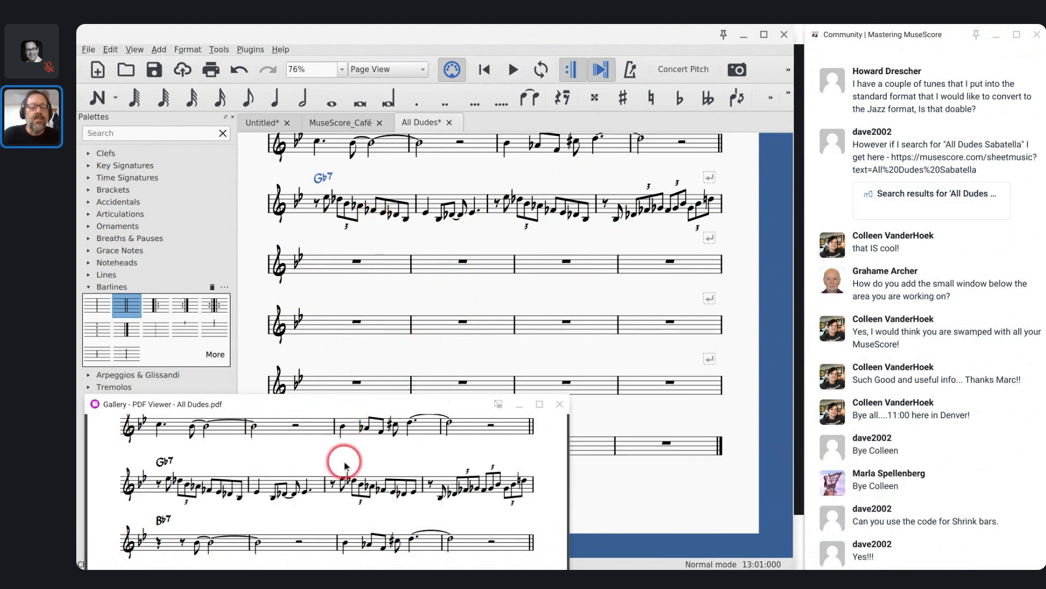
{"action": "scroll", "coordinate": [345, 466], "scroll_direction": "down", "scroll_amount": 1}
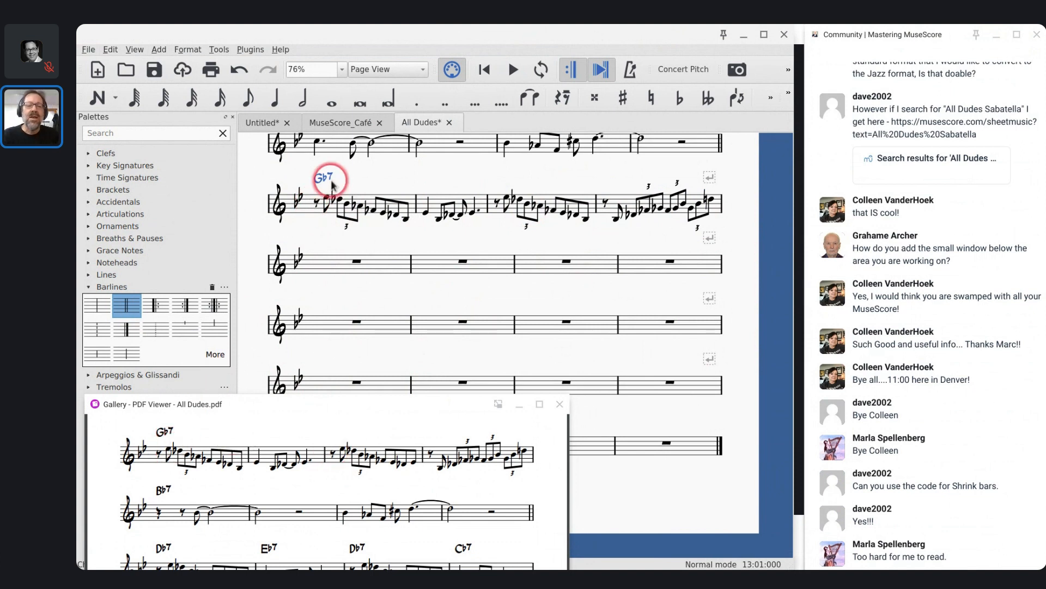
{"action": "left_click", "coordinate": [318, 204]}
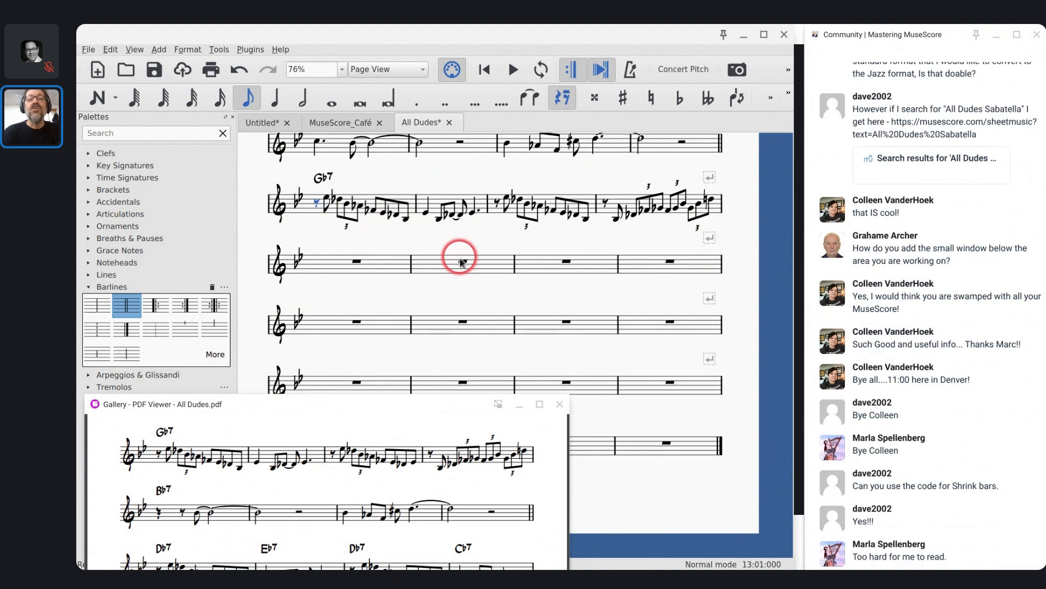
{"action": "scroll", "coordinate": [460, 257], "scroll_direction": "up", "scroll_amount": 1}
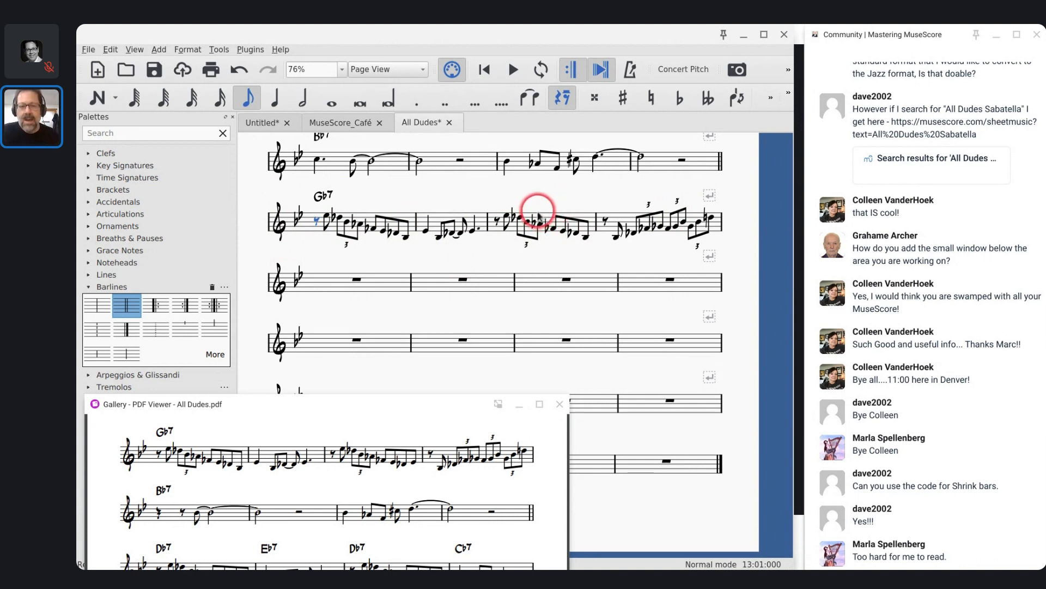
{"action": "left_click", "coordinate": [435, 220]}
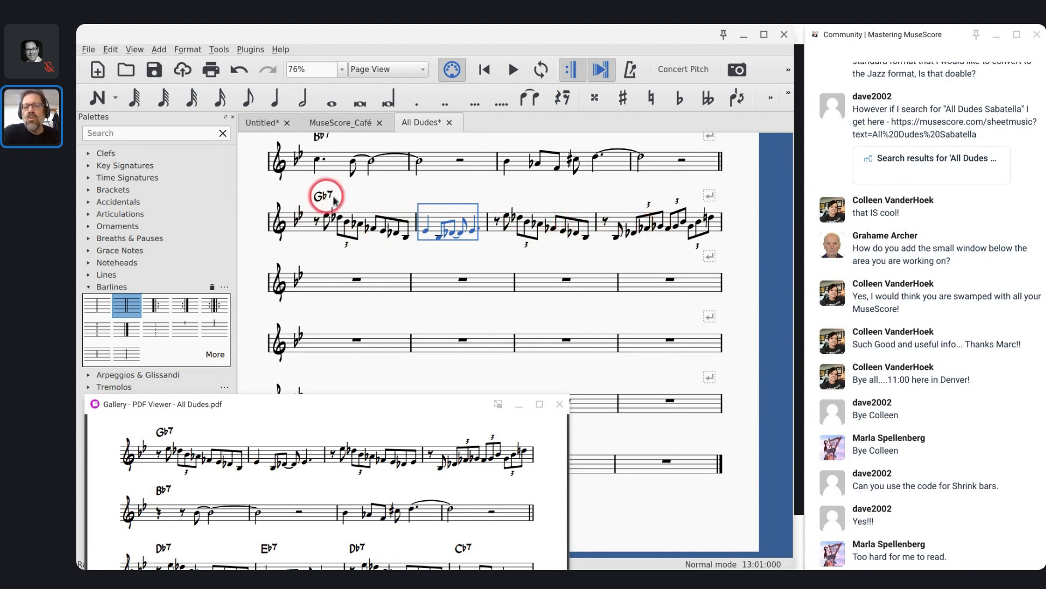
{"action": "left_click", "coordinate": [426, 236]}
{"action": "key", "text": "ctrl+k"}
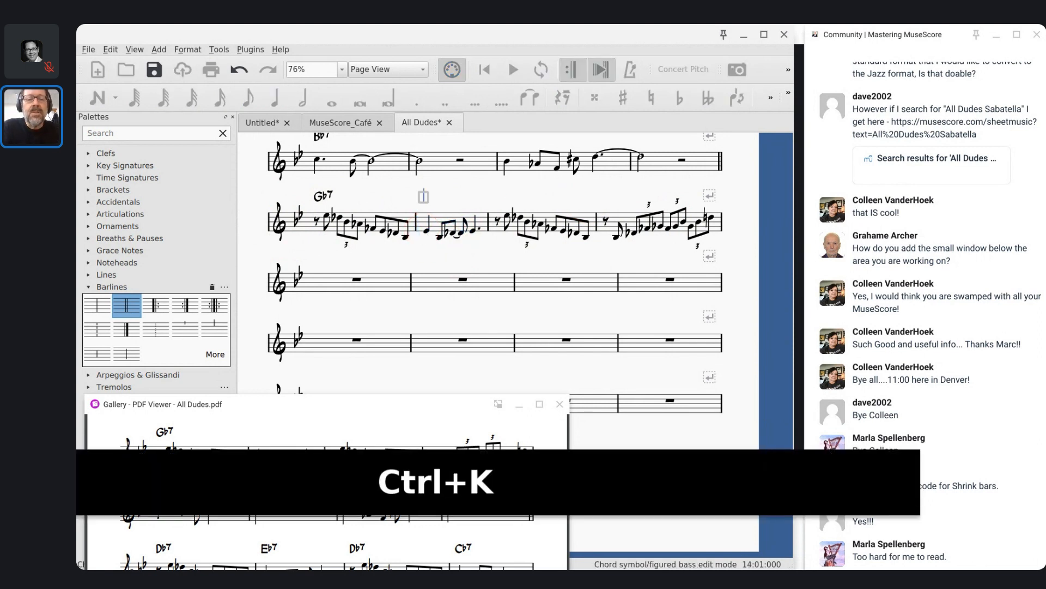
{"action": "key", "text": "Escape"}
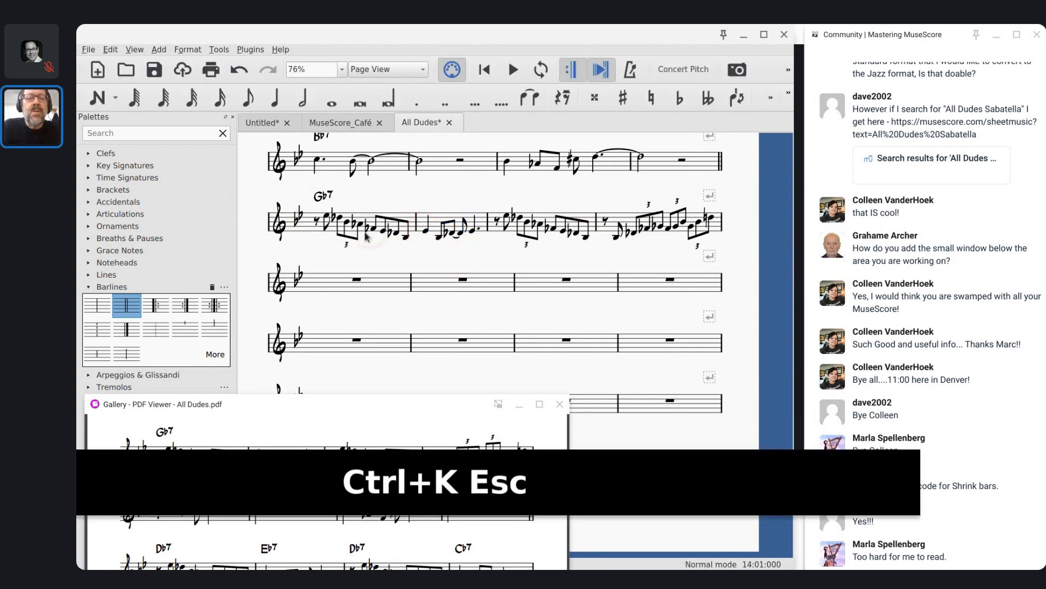
Step: Continuing from the Gb7 symbol, add C chord symbols on beat 3 of measure 13 and beats 1 and 3 of measure 14
{"action": "double_click", "coordinate": [323, 197]}
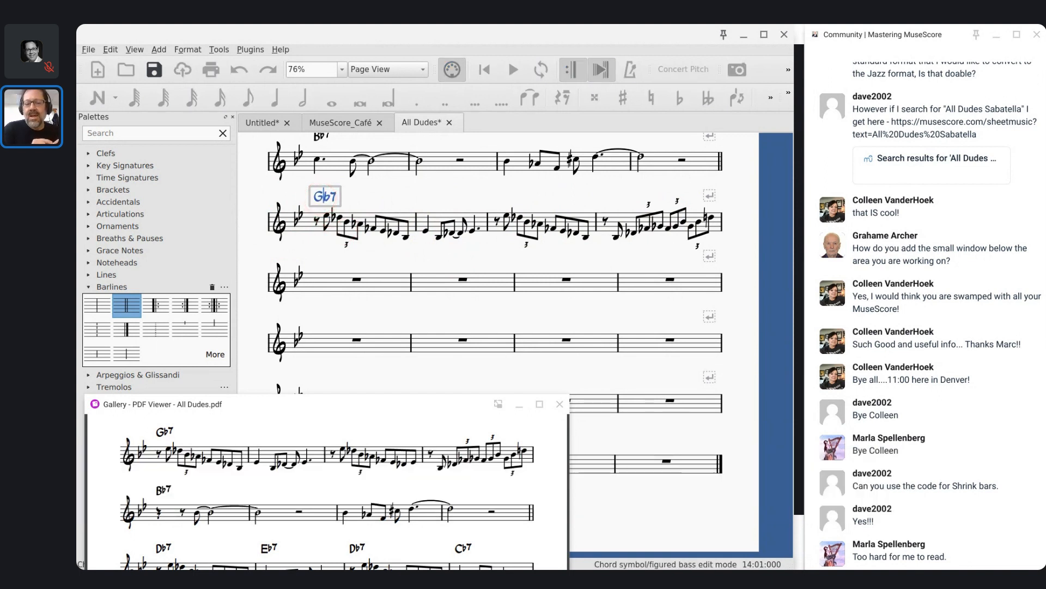
{"action": "key", "text": "space"}
{"action": "key", "text": "space"}
{"action": "key", "text": "space"}
{"action": "key", "text": "space"}
{"action": "key", "text": "space"}
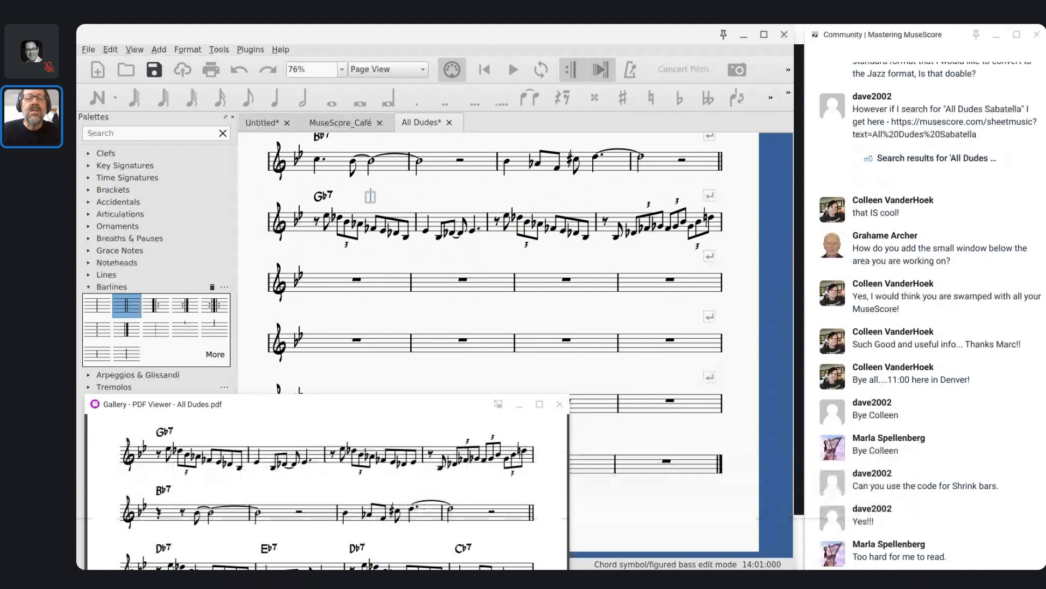
{"action": "type", "text": "C"}
{"action": "key", "text": "semicolon"}
{"action": "type", "text": "C"}
{"action": "key", "text": "semicolon"}
{"action": "key", "text": "semicolon"}
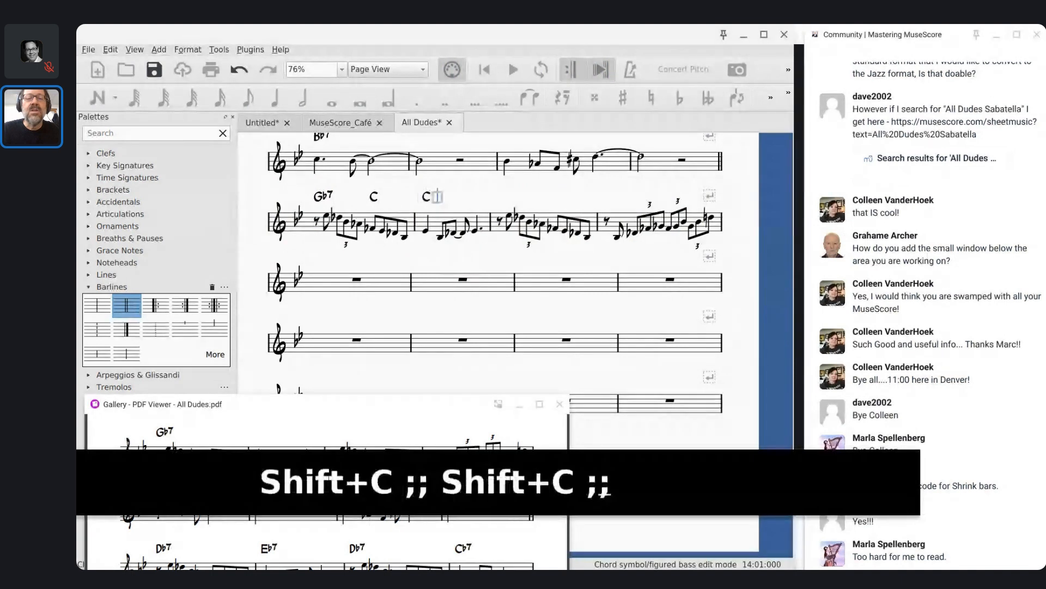
{"action": "type", "text": "C"}
{"action": "key", "text": "semicolon"}
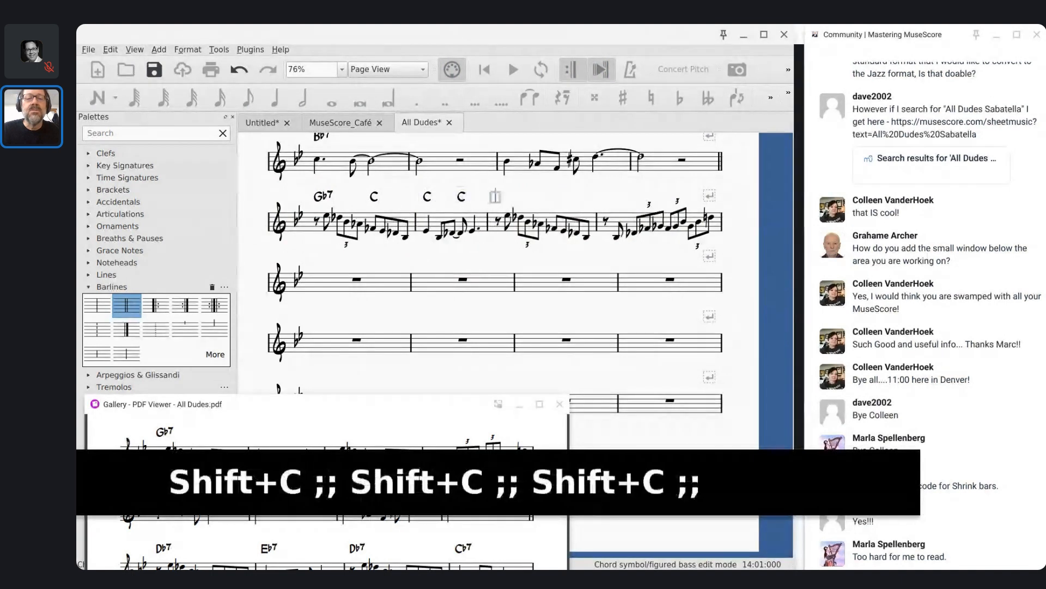
Step: Add C chord symbols on beats 1 and 3 of measures 15 and 16
{"action": "type", "text": "C"}
{"action": "key", "text": "semicolon"}
{"action": "key", "text": "semicolon"}
{"action": "type", "text": "C"}
{"action": "key", "text": "semicolon"}
{"action": "key", "text": "semicolon"}
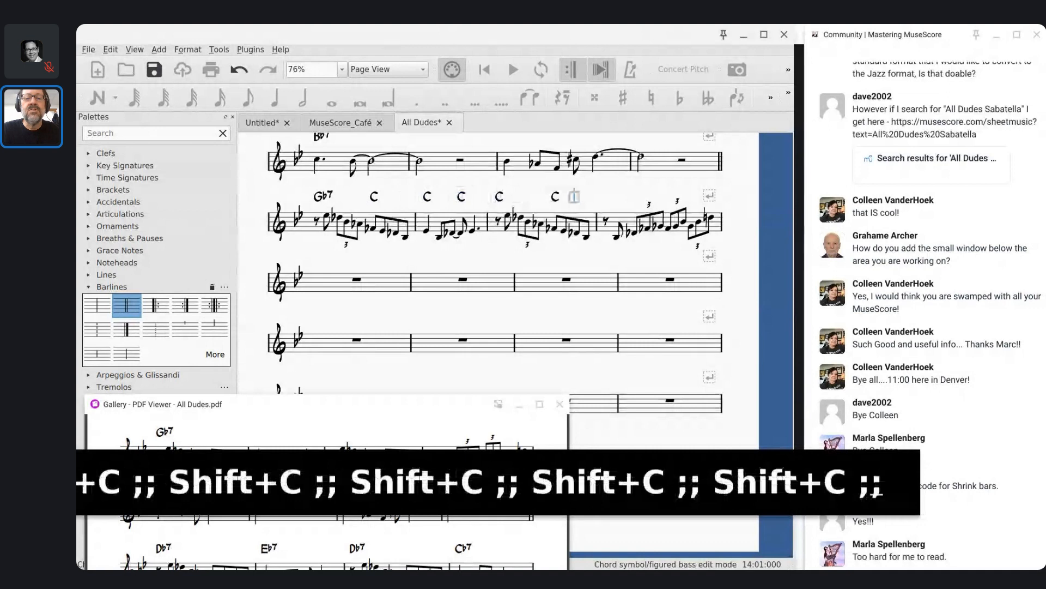
{"action": "key", "text": "semicolon"}
{"action": "type", "text": "C"}
{"action": "key", "text": "semicolon"}
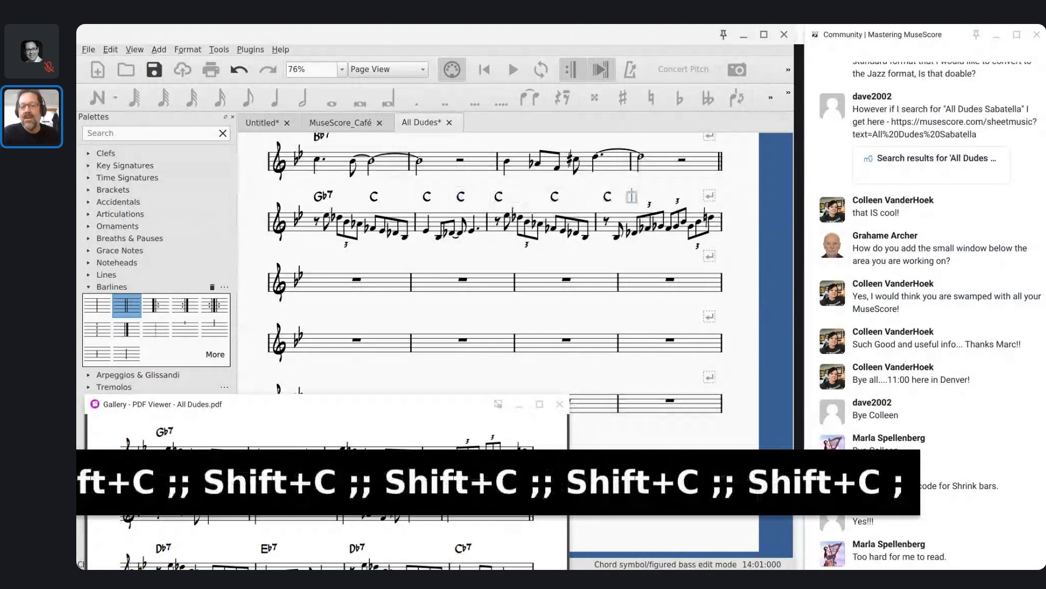
{"action": "key", "text": "semicolon"}
{"action": "type", "text": "C"}
{"action": "key", "text": "Escape"}
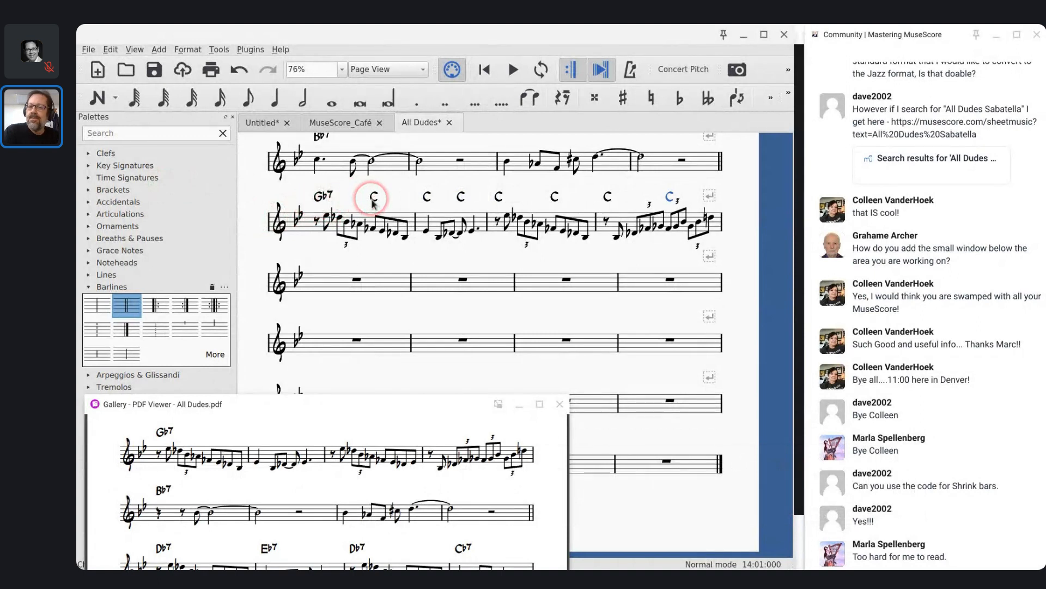
Step: Replace the Gb7 chord symbol at the start of measure 13 with C
{"action": "left_click", "coordinate": [435, 222]}
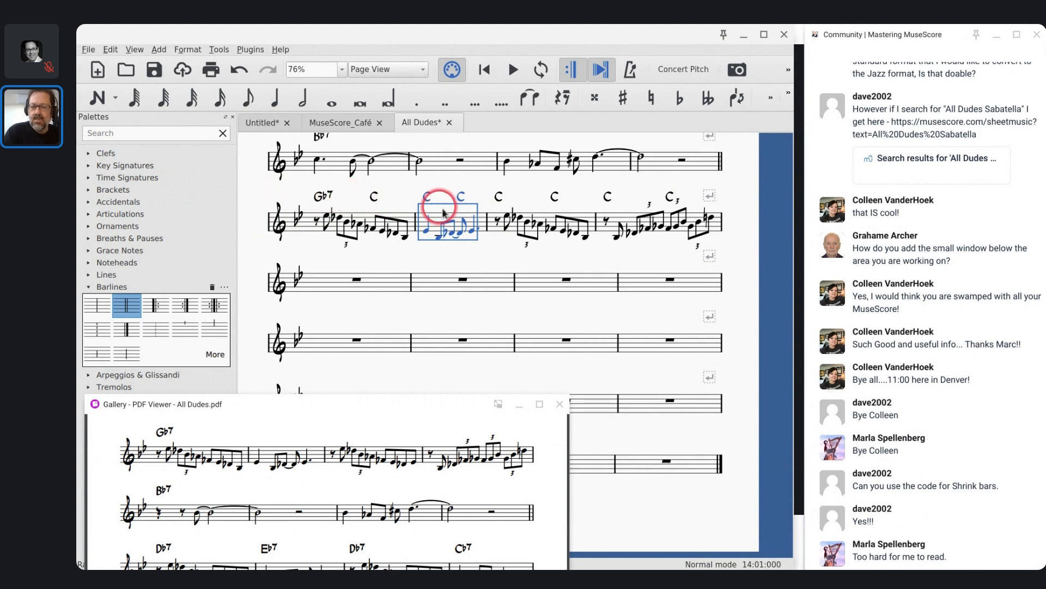
{"action": "left_click", "coordinate": [322, 199]}
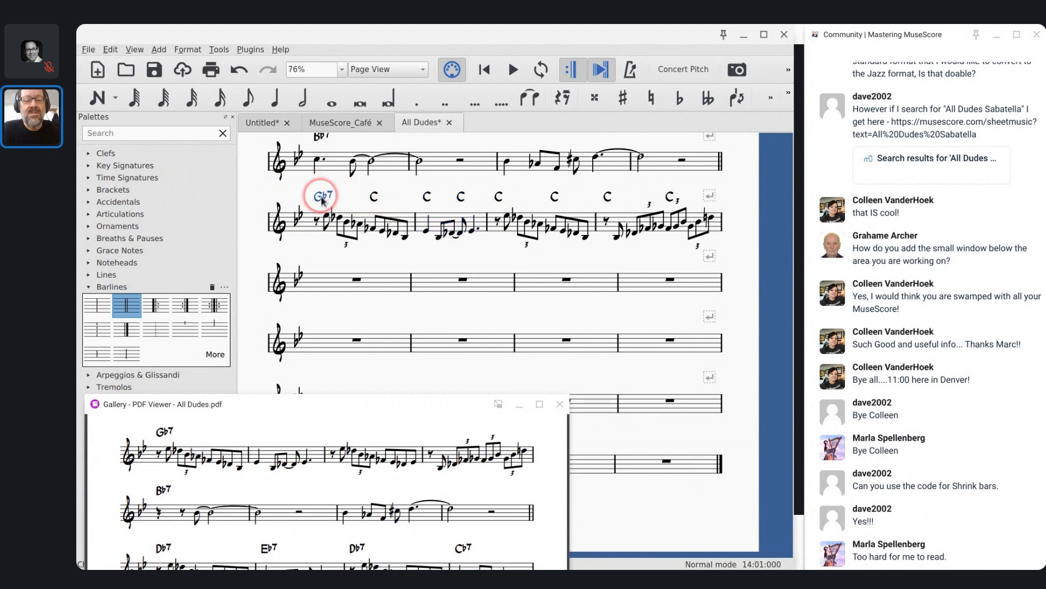
{"action": "key", "text": "ctrl+a"}
{"action": "double_click", "coordinate": [322, 200]}
{"action": "key", "text": "ctrl+a"}
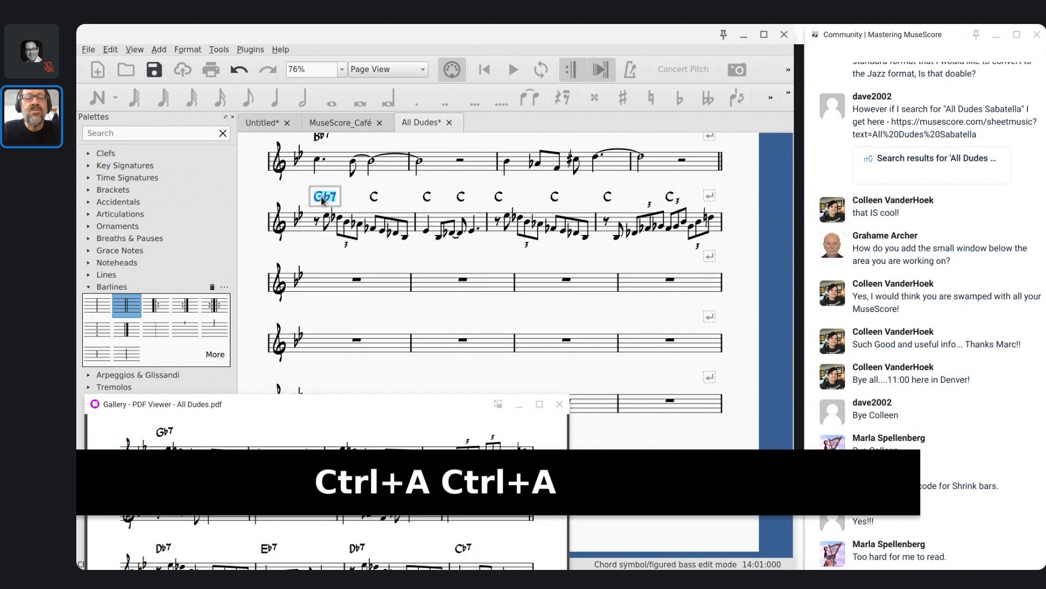
{"action": "type", "text": "C"}
{"action": "key", "text": "Escape"}
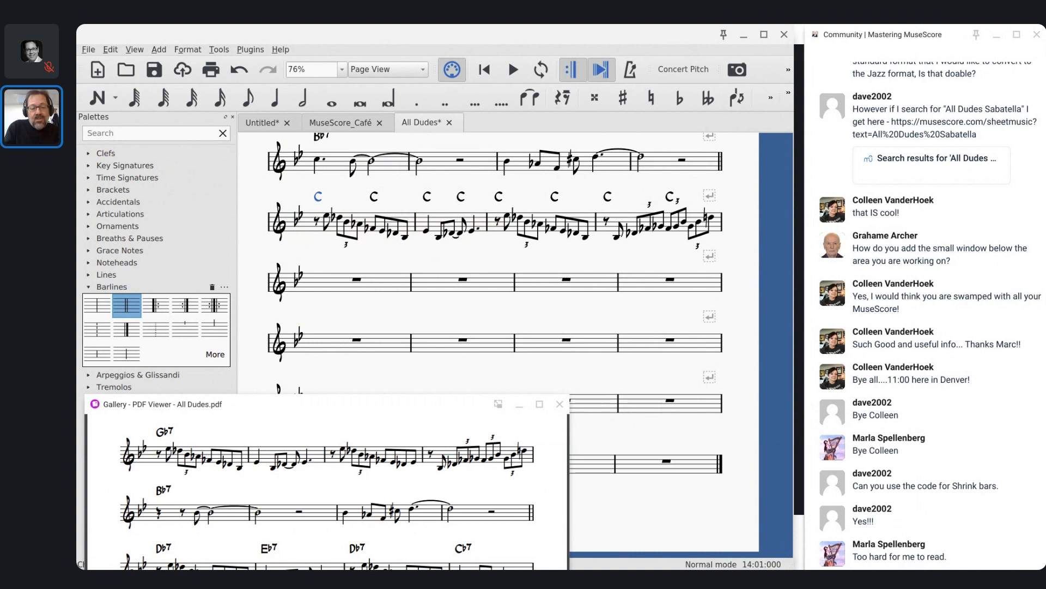
Step: Increase the layout stretch of measure 14 by five increments, and reduce it by one to keep four measures on the system
{"action": "left_click", "coordinate": [316, 197]}
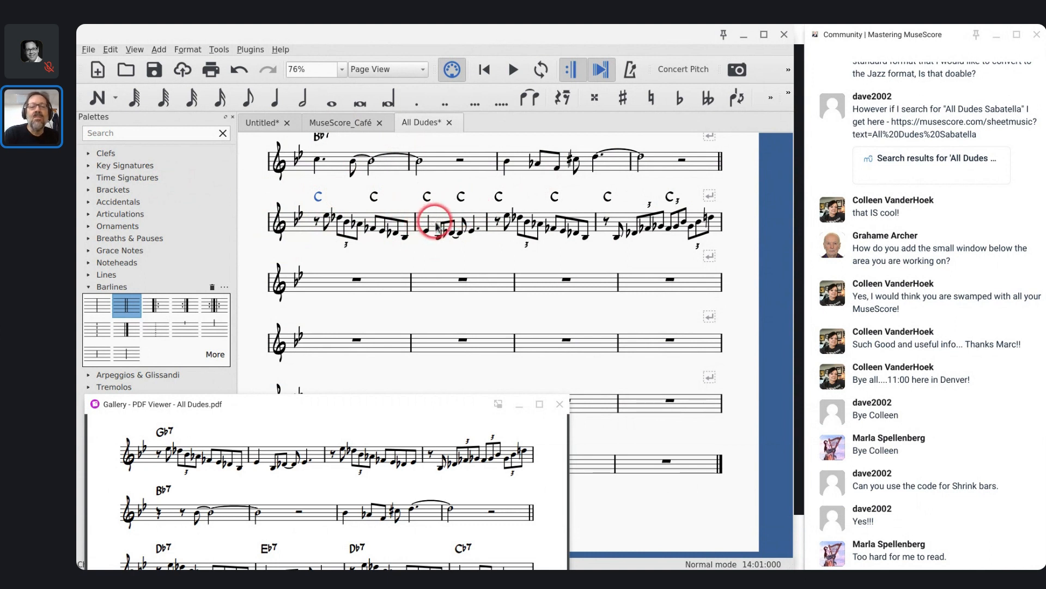
{"action": "left_click", "coordinate": [433, 225]}
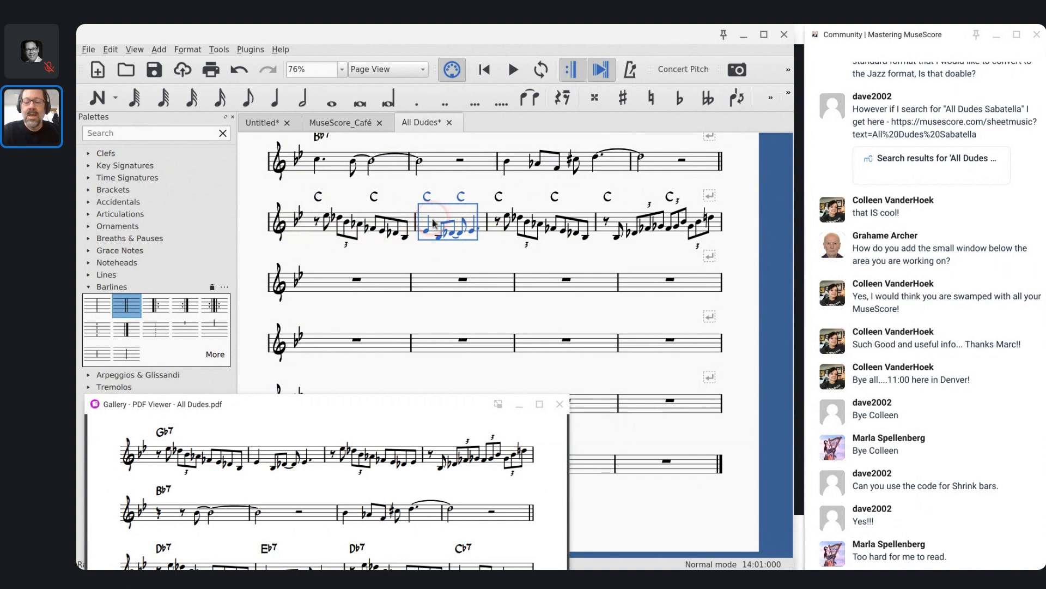
{"action": "key", "text": "shift+bracketright"}
{"action": "key", "text": "shift+bracketright"}
{"action": "key", "text": "shift+bracketright"}
{"action": "key", "text": "shift+bracketright"}
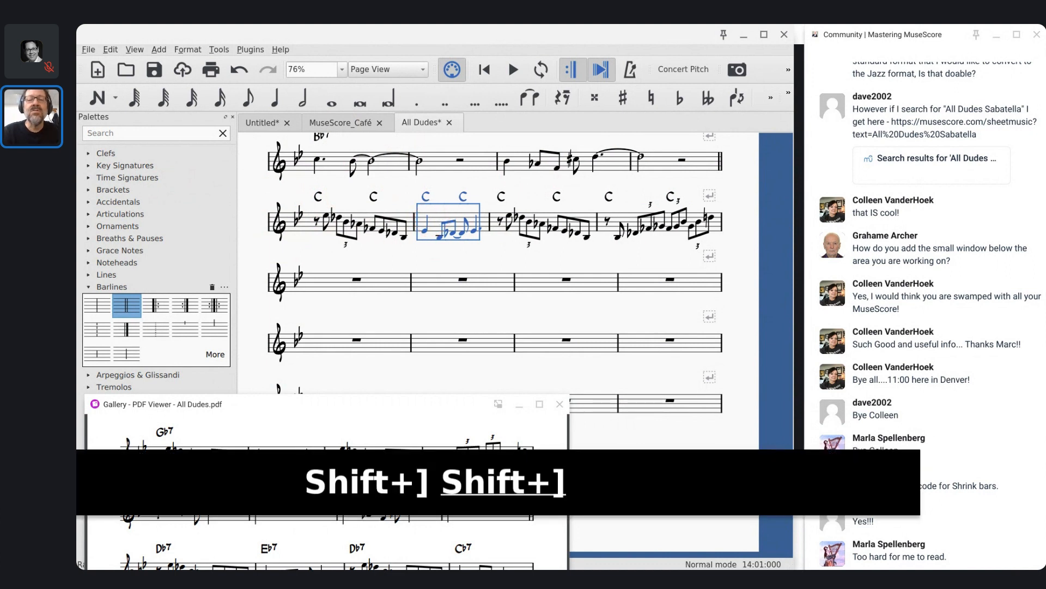
{"action": "key", "text": "shift+bracketright"}
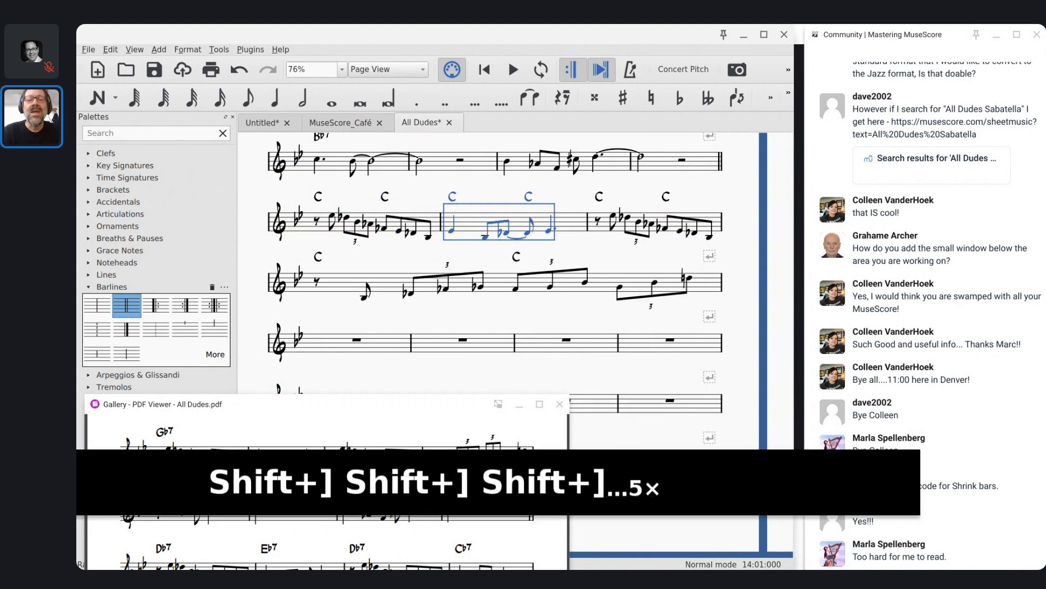
{"action": "key", "text": "shift+bracketleft"}
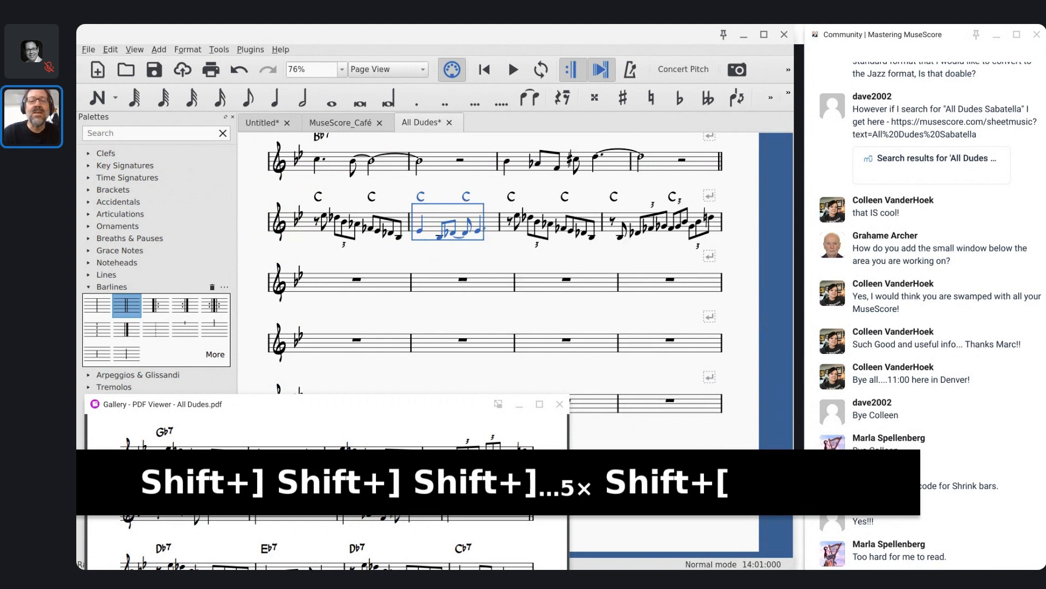
Step: Increase the layout stretch of measure 14 by one increment and clear the selection
{"action": "key", "text": "shift+bracketright"}
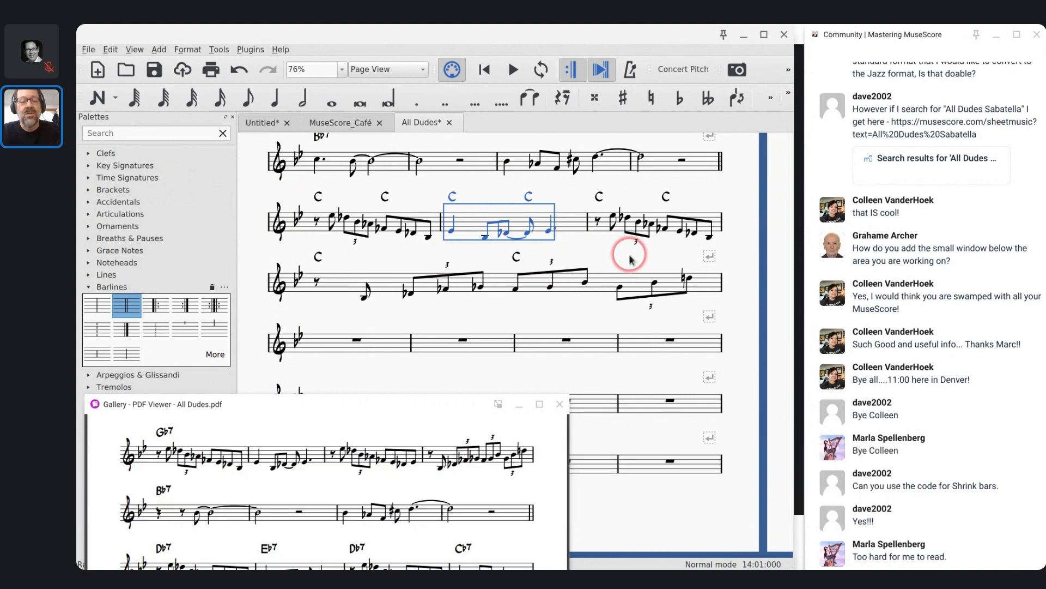
{"action": "key", "text": "Escape"}
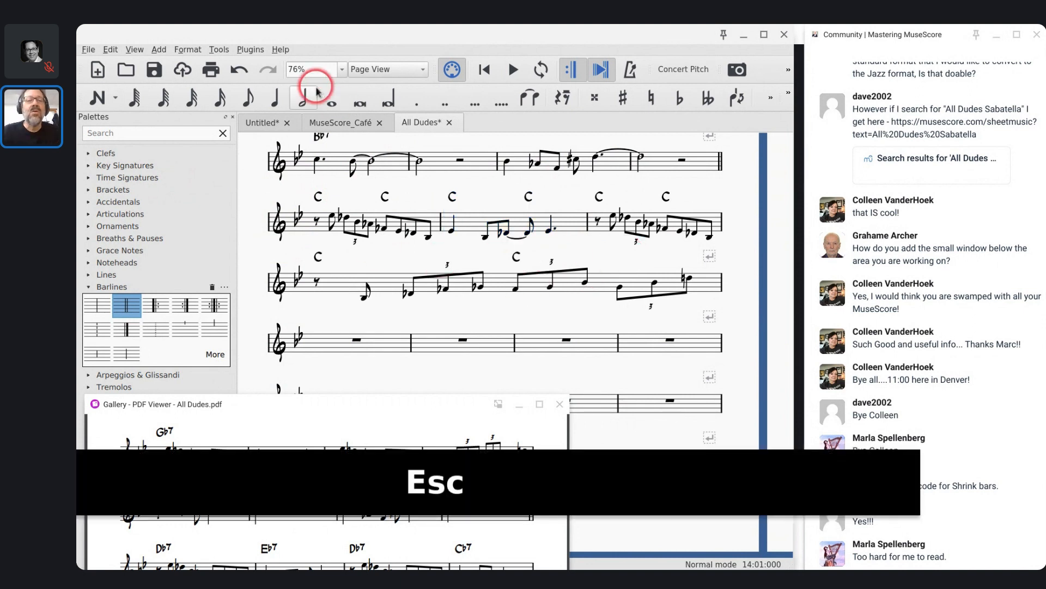
Step: Set the staff space in the page settings to 1.750 mm and accept the change
{"action": "left_click", "coordinate": [185, 50]}
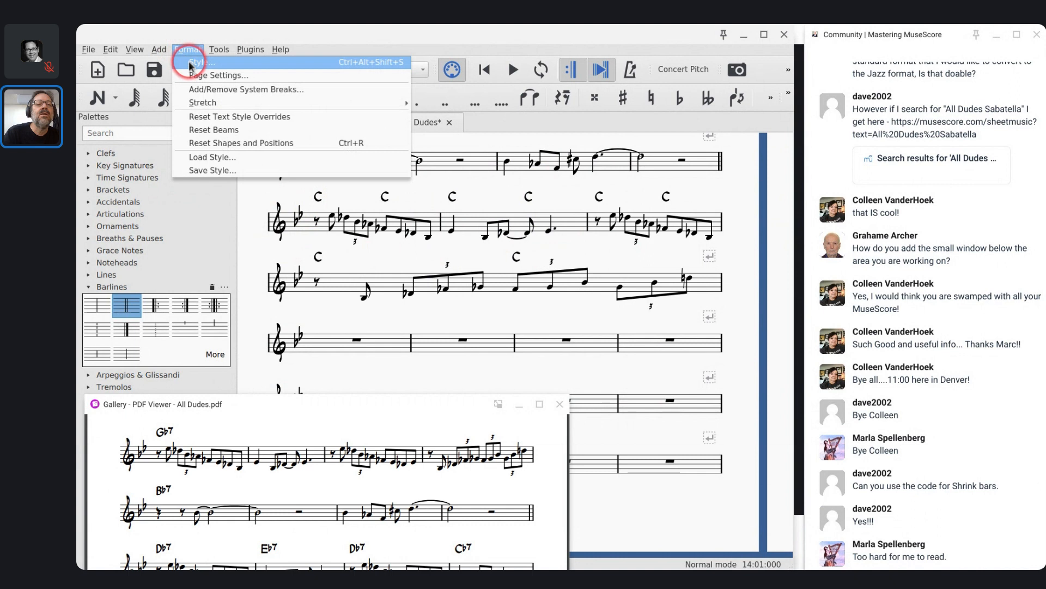
{"action": "left_click", "coordinate": [192, 80]}
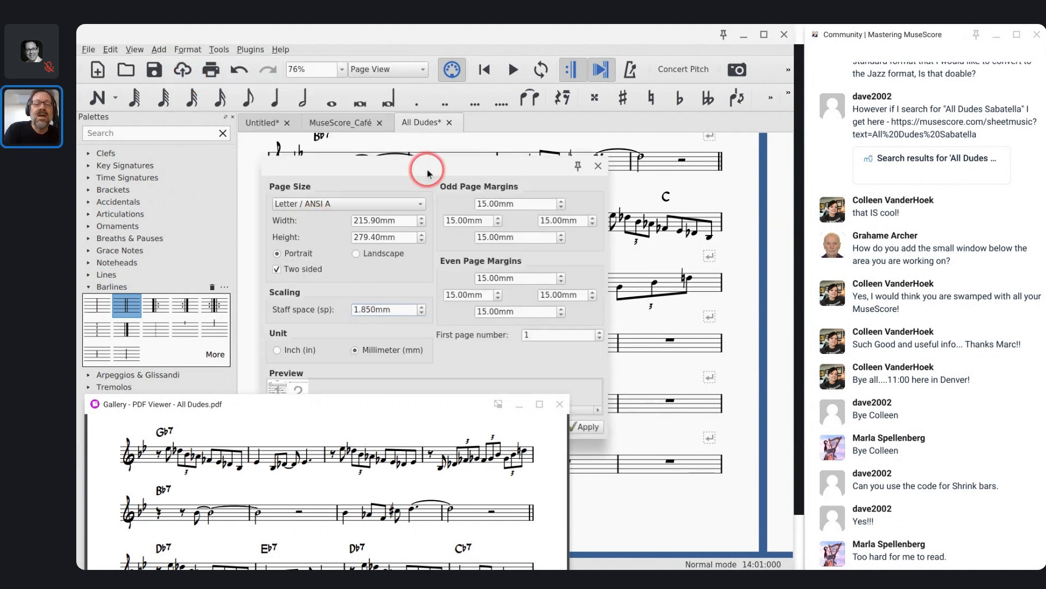
{"action": "key", "text": "BackSpace"}
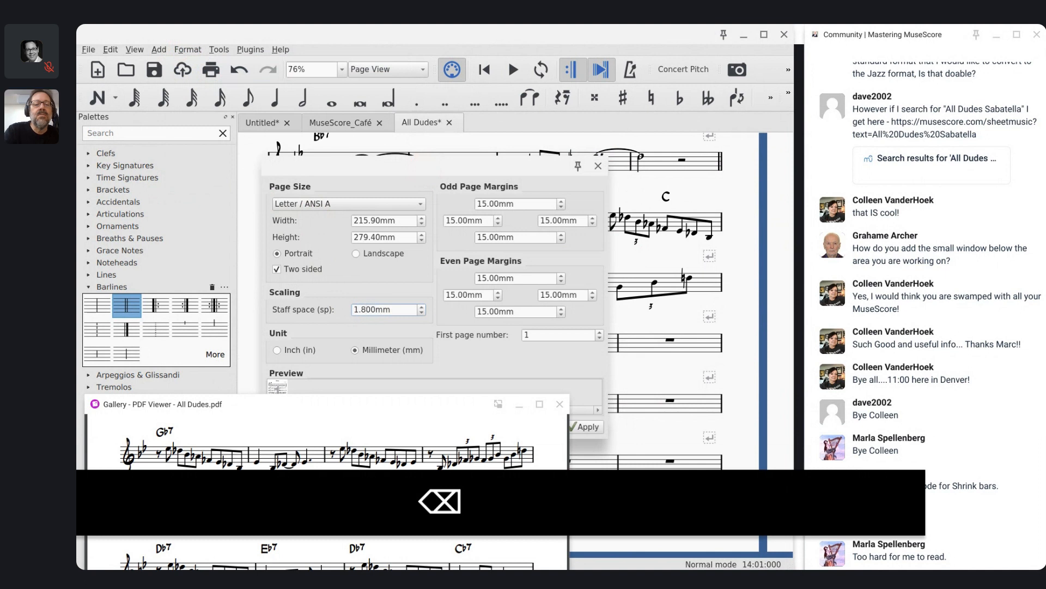
{"action": "key", "text": "Right"}
{"action": "key", "text": "BackSpace"}
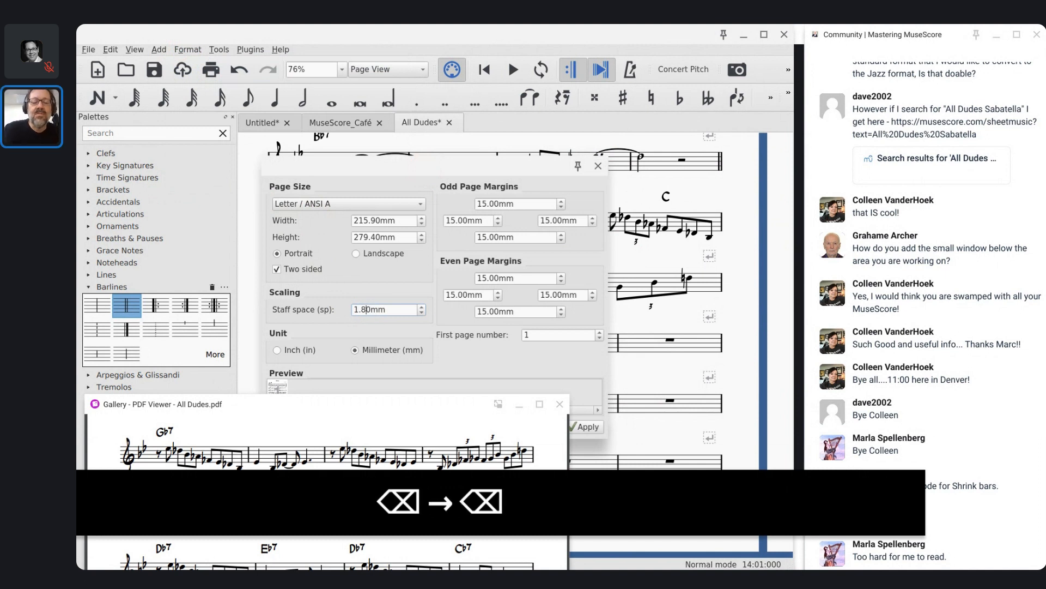
{"action": "type", "text": "5"}
{"action": "key", "text": "Left"}
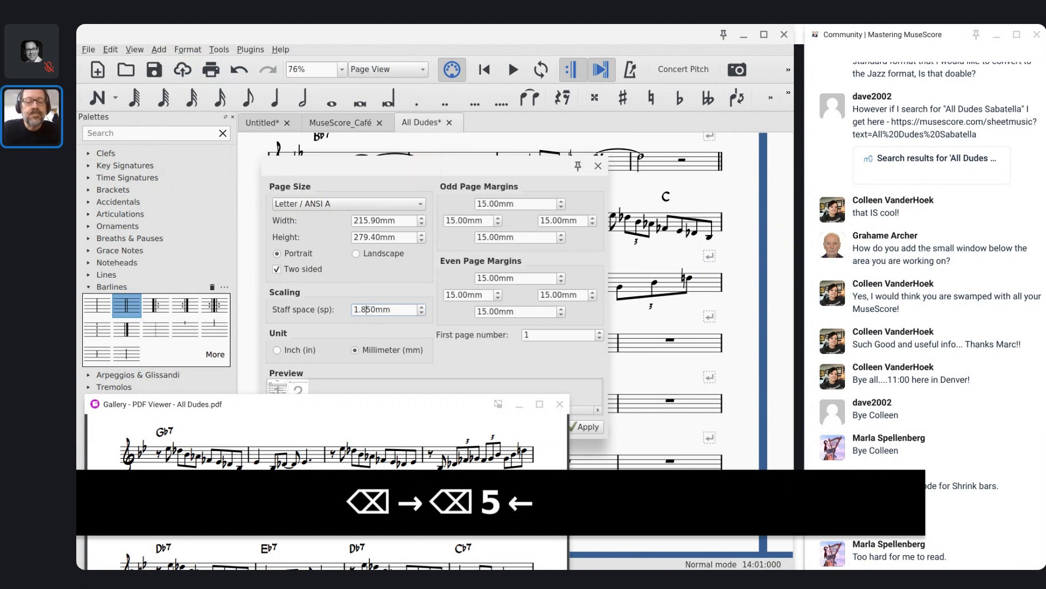
{"action": "key", "text": "shift+Left"}
{"action": "type", "text": "7"}
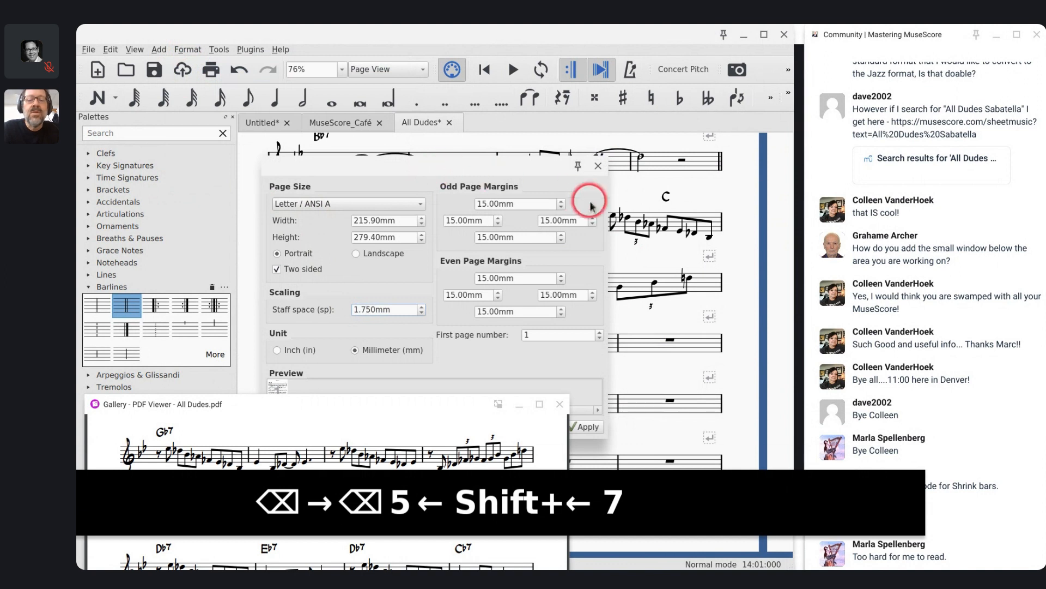
{"action": "left_click", "coordinate": [581, 429]}
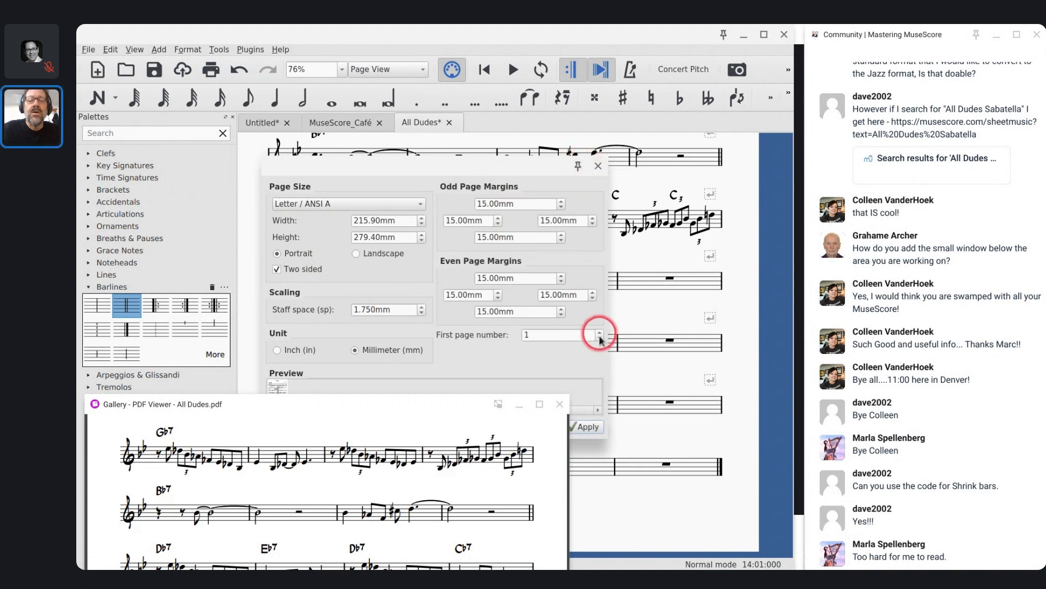
{"action": "key", "text": "Return"}
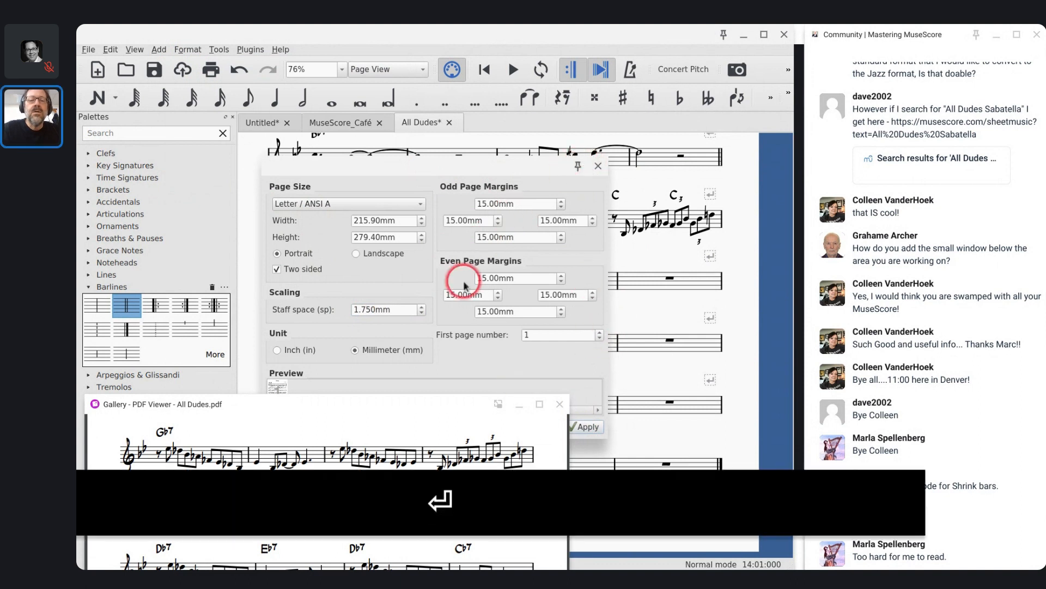
{"action": "left_click_drag", "start_coordinate": [374, 169], "coordinate": [444, 58]}
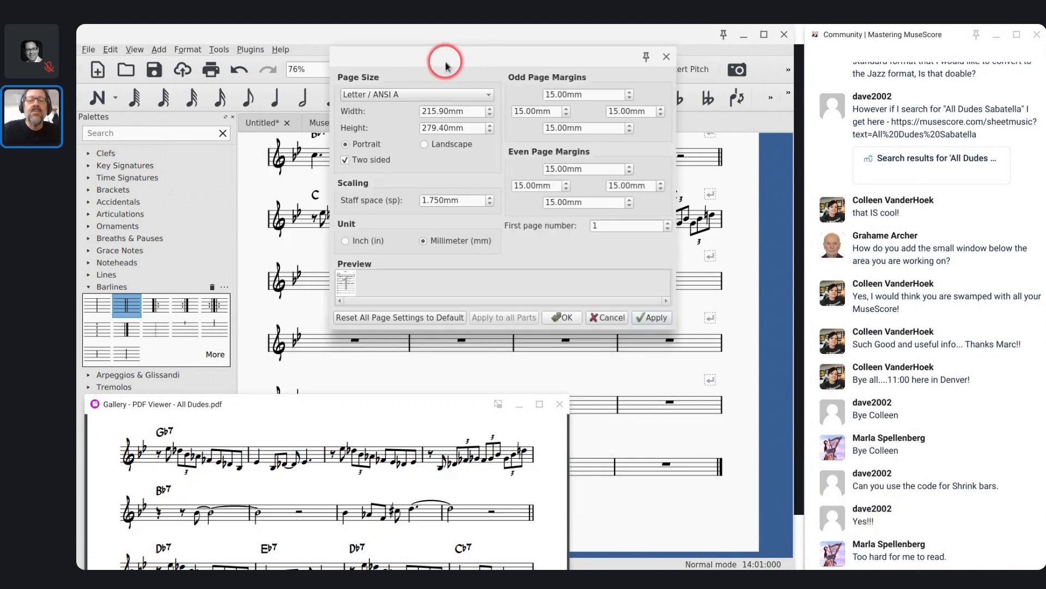
{"action": "left_click", "coordinate": [563, 309]}
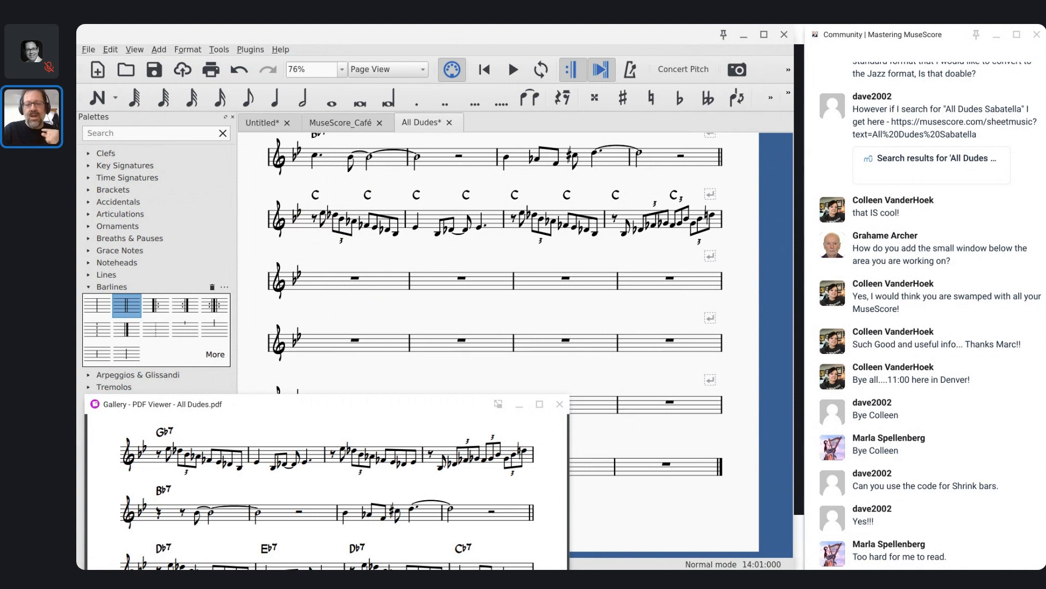
{"action": "left_click", "coordinate": [304, 219]}
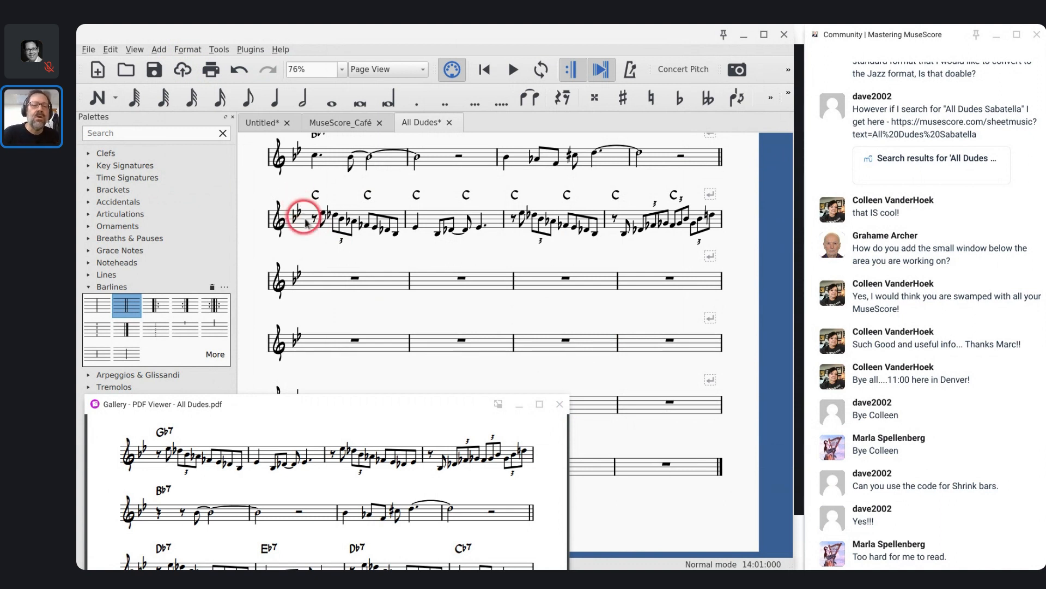
{"action": "left_click", "coordinate": [307, 228]}
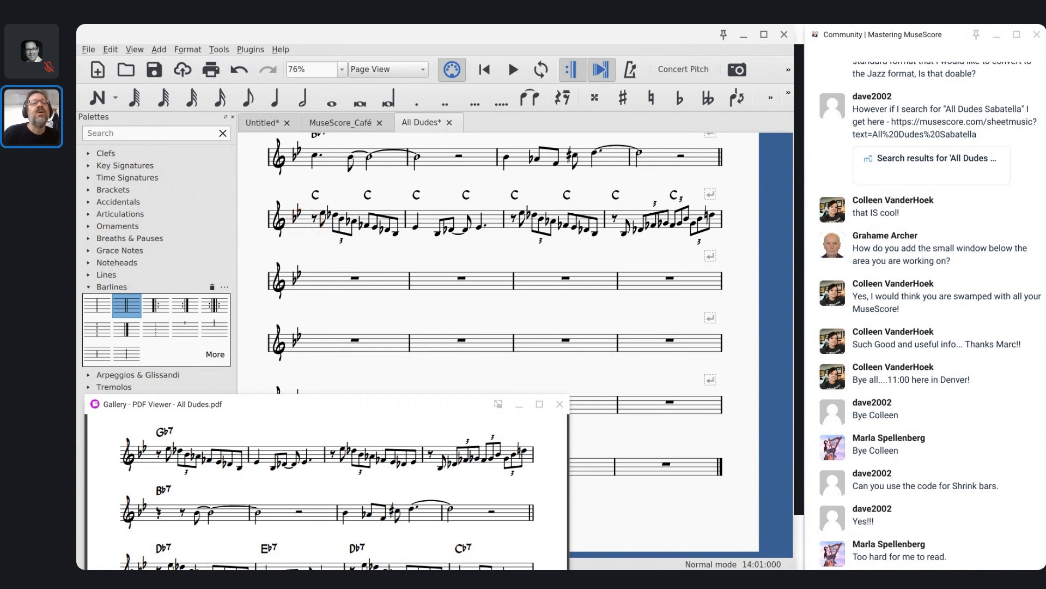
{"action": "left_click", "coordinate": [307, 230]}
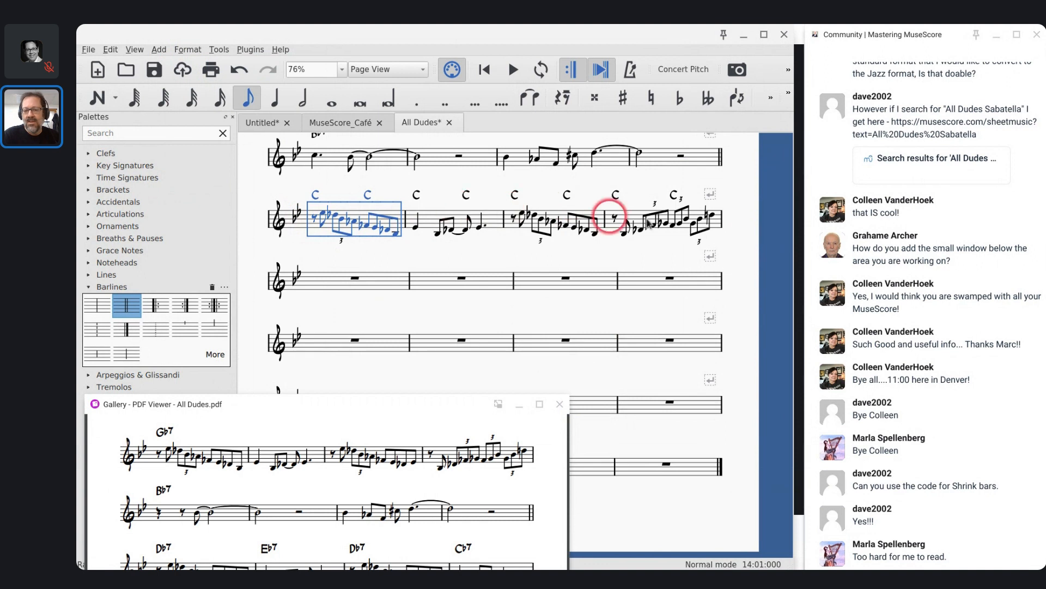
{"action": "left_click", "coordinate": [496, 217]}
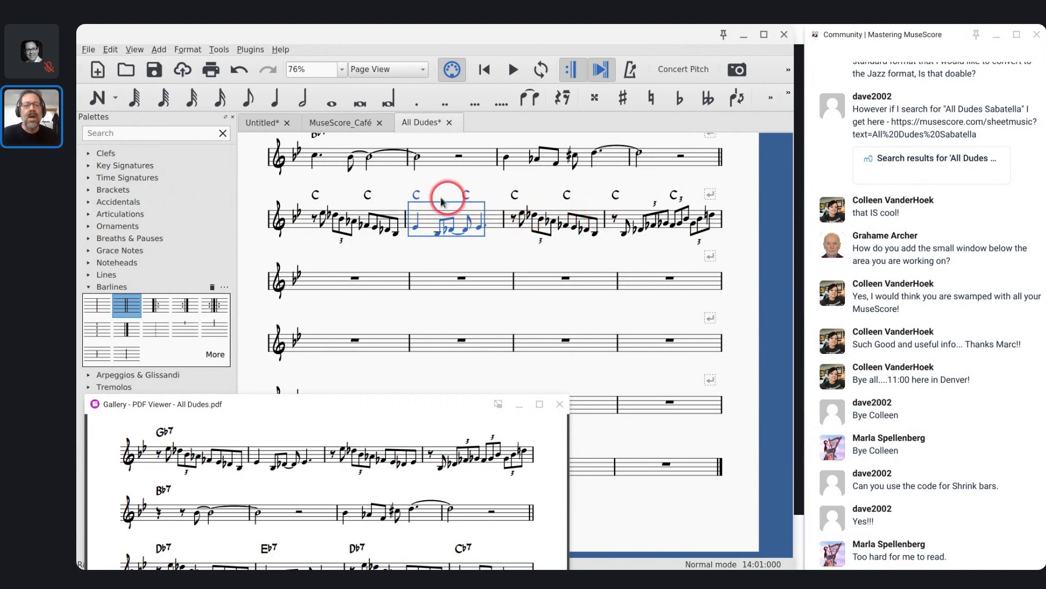
Step: Replace the C chord symbol at the start of measure 13 with Gb7, and delete all the remaining C chord symbols through measure 16
{"action": "left_click", "coordinate": [315, 195]}
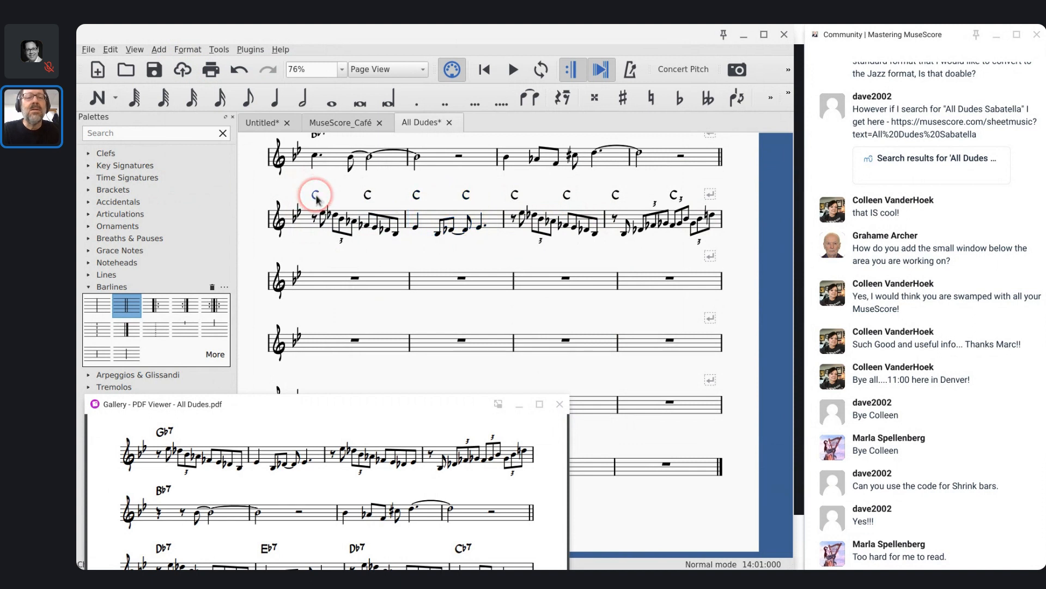
{"action": "double_click", "coordinate": [317, 196]}
{"action": "type", "text": "Gb7"}
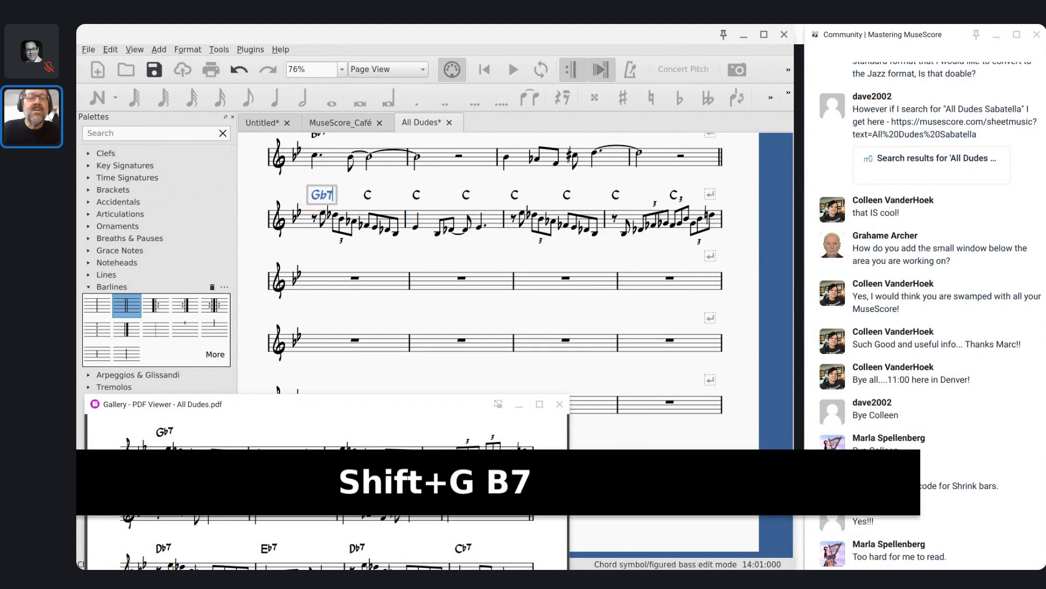
{"action": "key", "text": "Escape"}
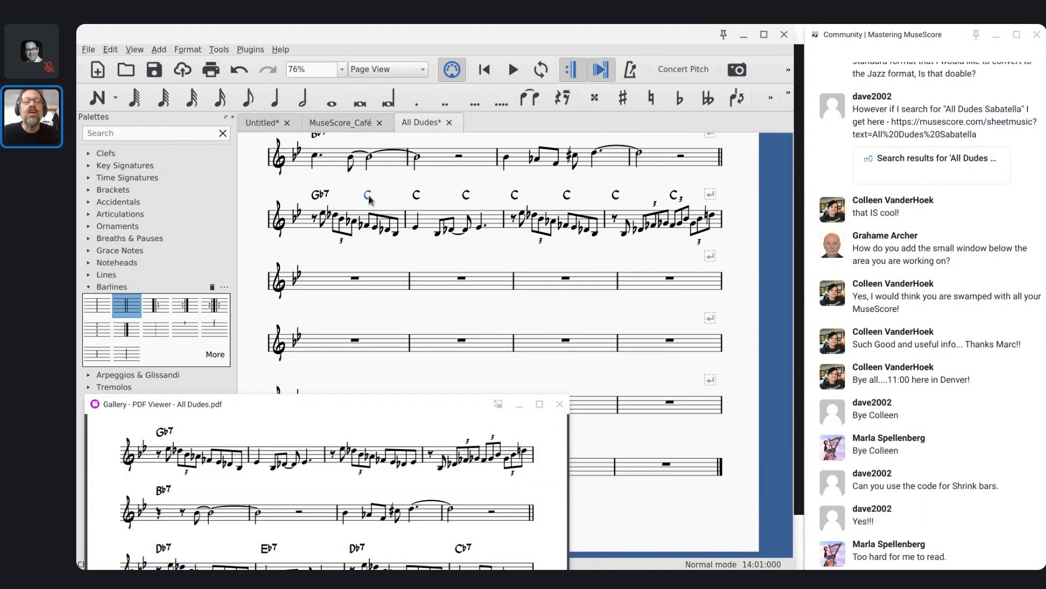
{"action": "left_click", "coordinate": [673, 195], "text": "shift"}
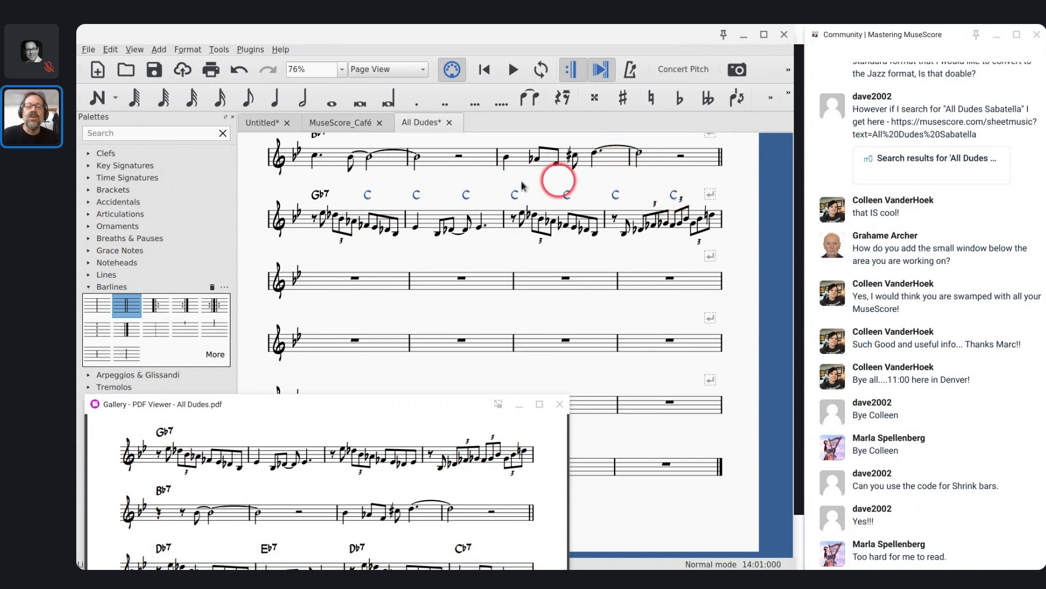
{"action": "key", "text": "BackSpace"}
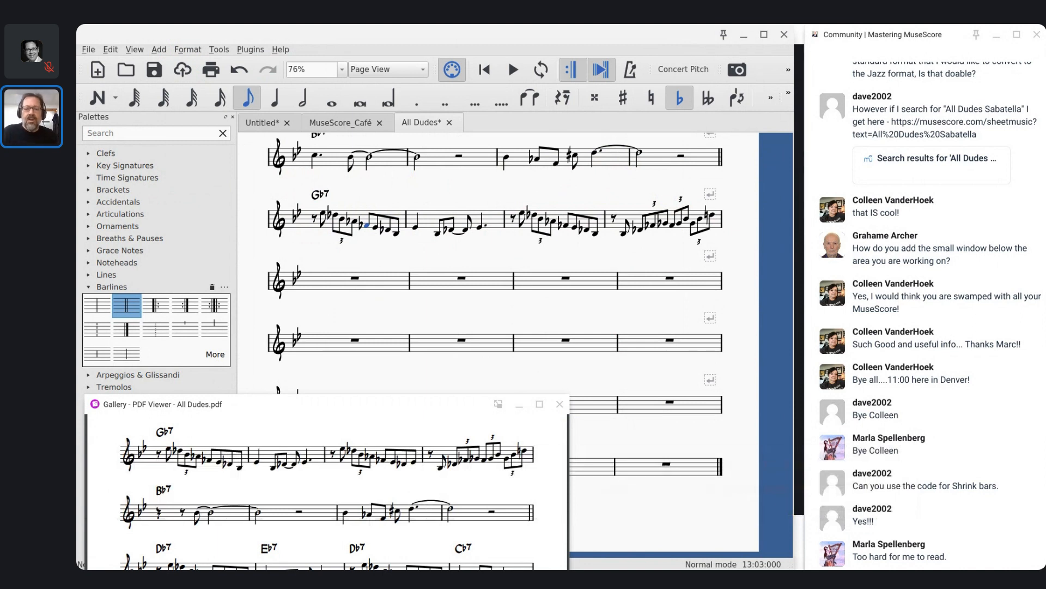
Step: Select measures 17 through 20 as one range
{"action": "left_click", "coordinate": [385, 281]}
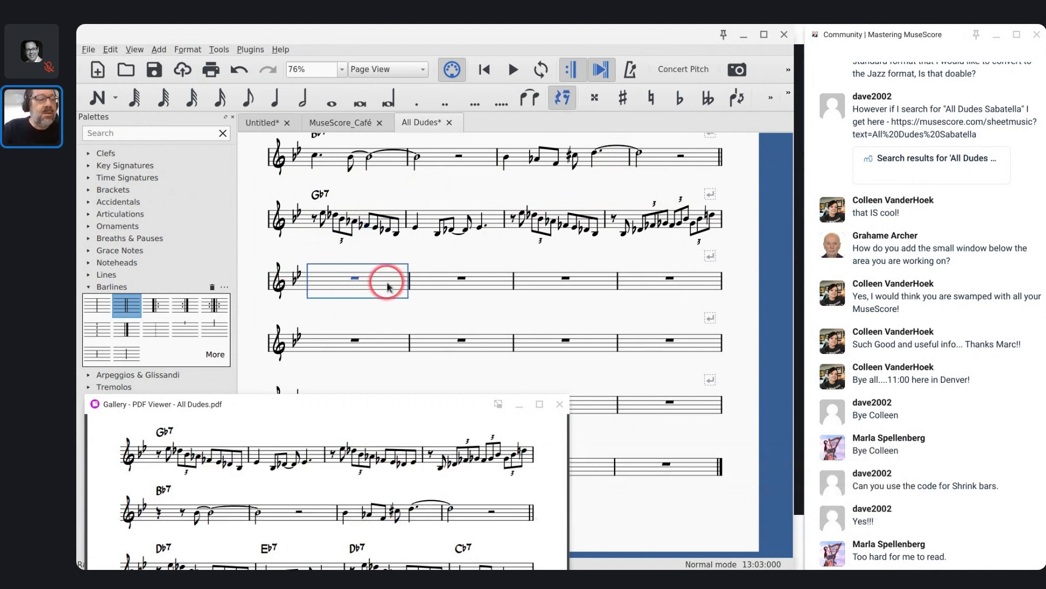
{"action": "left_click", "coordinate": [631, 284], "text": "shift"}
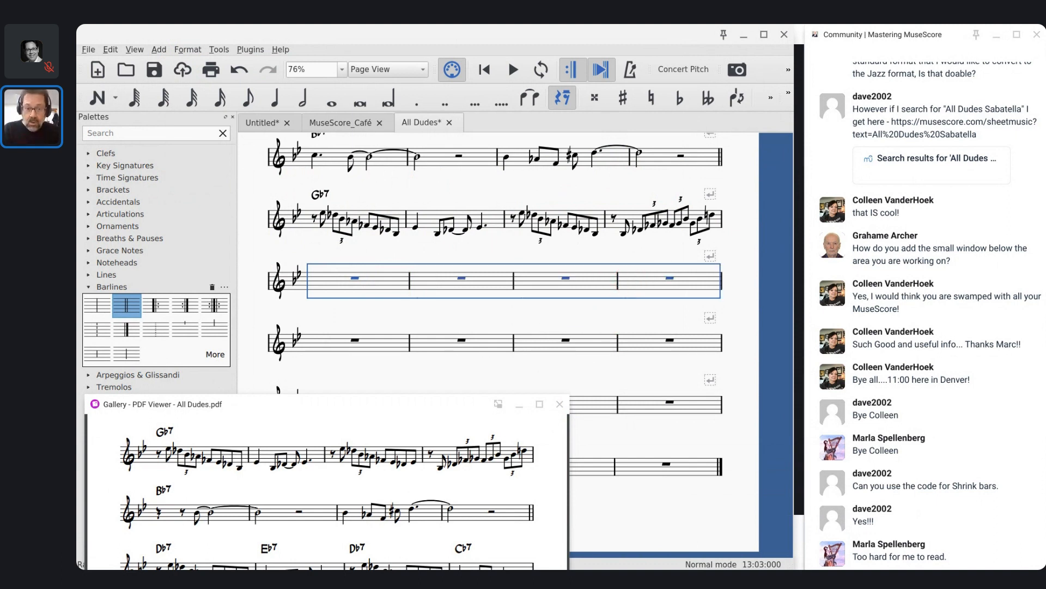
{"action": "left_click", "coordinate": [501, 253]}
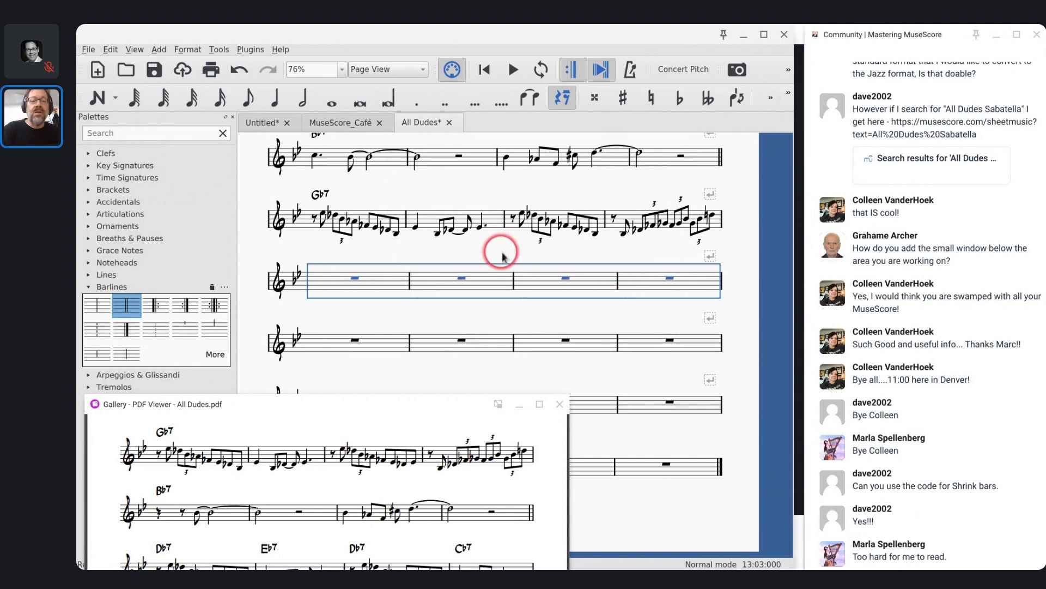
Step: Range-select the chord symbols from the Bb7 at measure 5 through the Bb7 at measure 9
{"action": "scroll", "coordinate": [501, 253], "scroll_direction": "up", "scroll_amount": 5}
{"action": "left_click", "coordinate": [312, 218]}
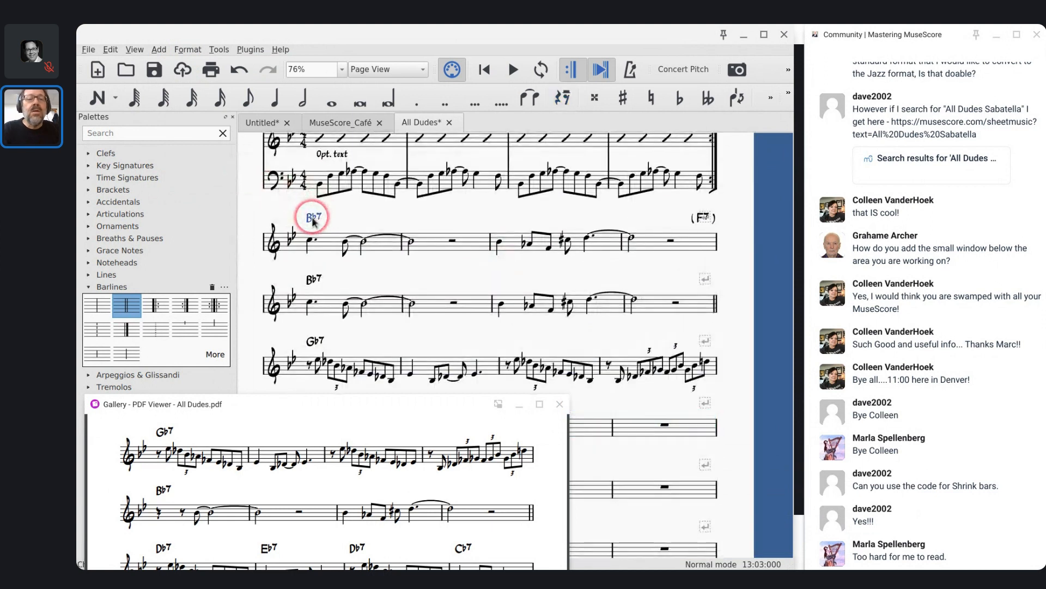
{"action": "left_click", "coordinate": [310, 279], "text": "shift"}
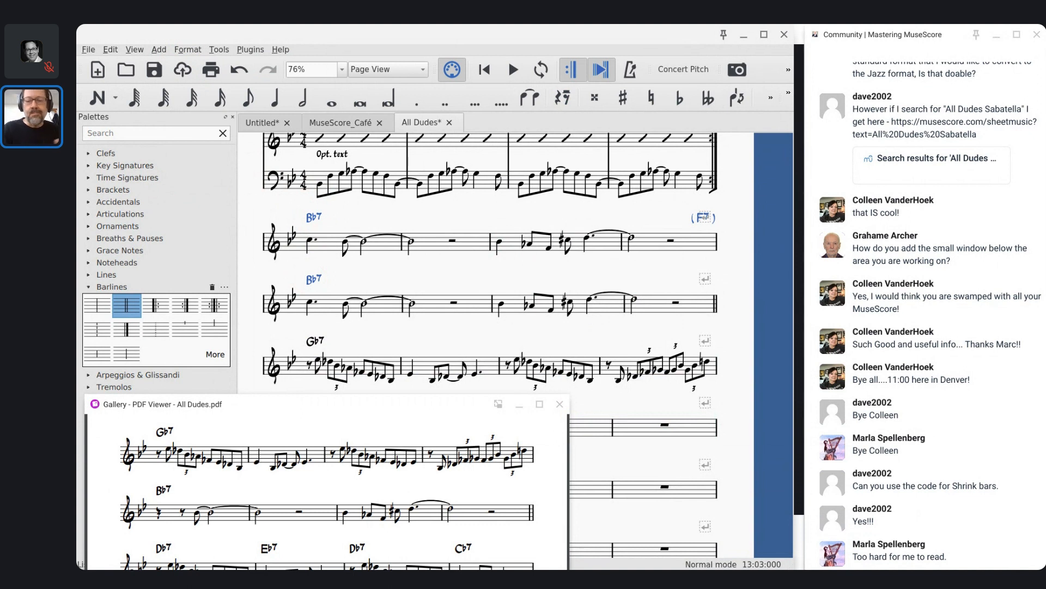
Step: Enter a quarter rest on beat 1 of measure 17, followed by an eighth rest on beat 2
{"action": "scroll", "coordinate": [491, 343], "scroll_direction": "down", "scroll_amount": 3}
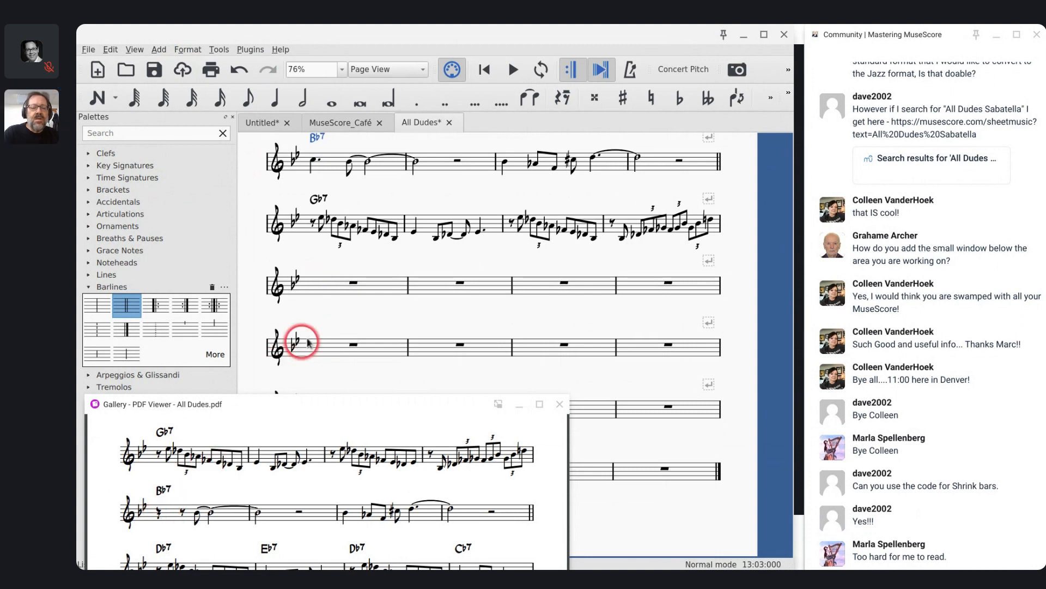
{"action": "left_click", "coordinate": [352, 283]}
{"action": "key", "text": "n"}
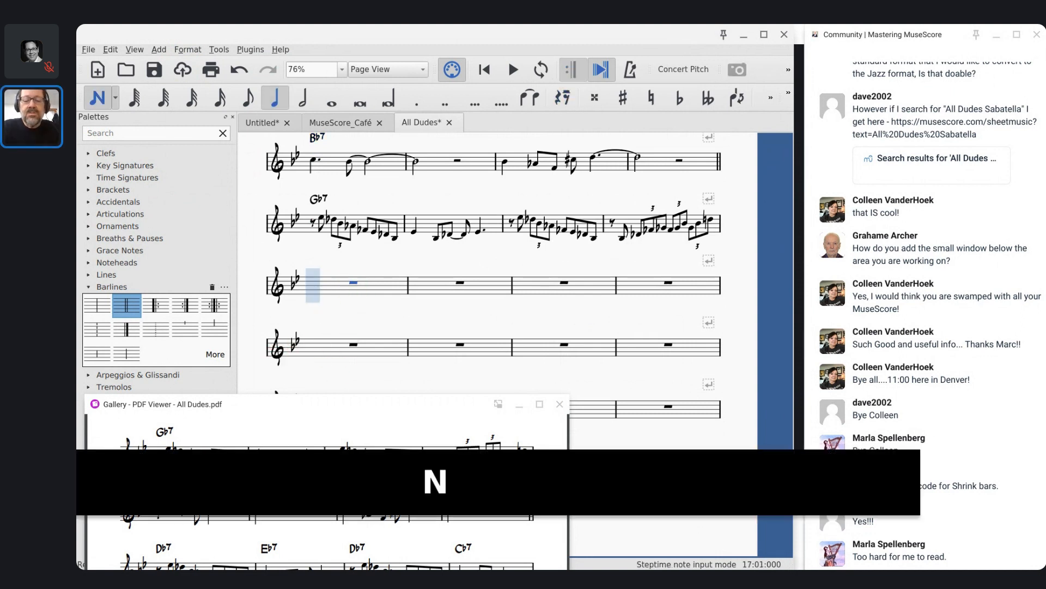
{"action": "key", "text": "5"}
{"action": "key", "text": "0"}
{"action": "key", "text": "4"}
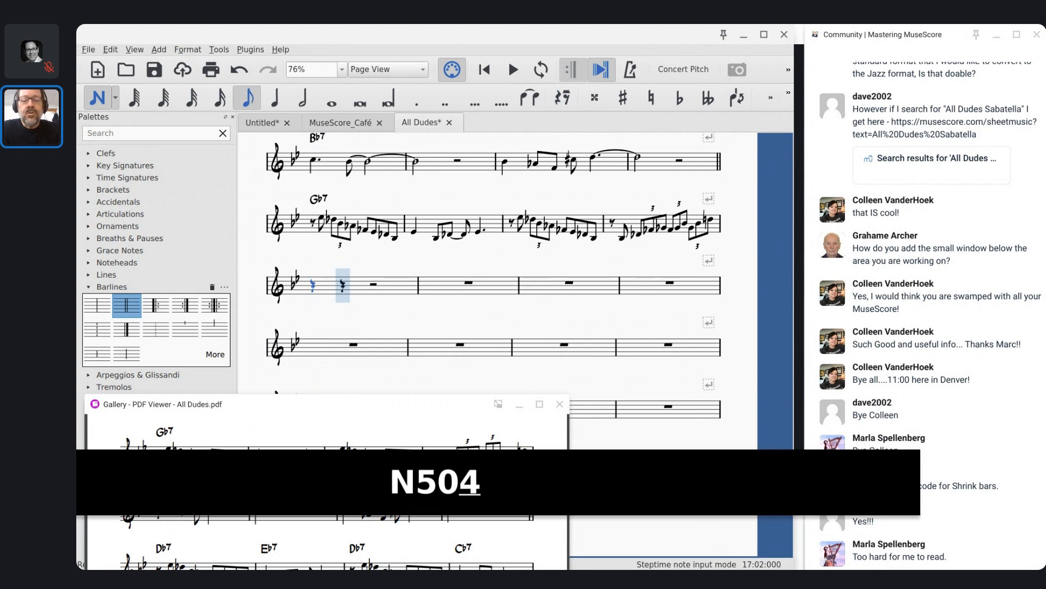
{"action": "key", "text": "0"}
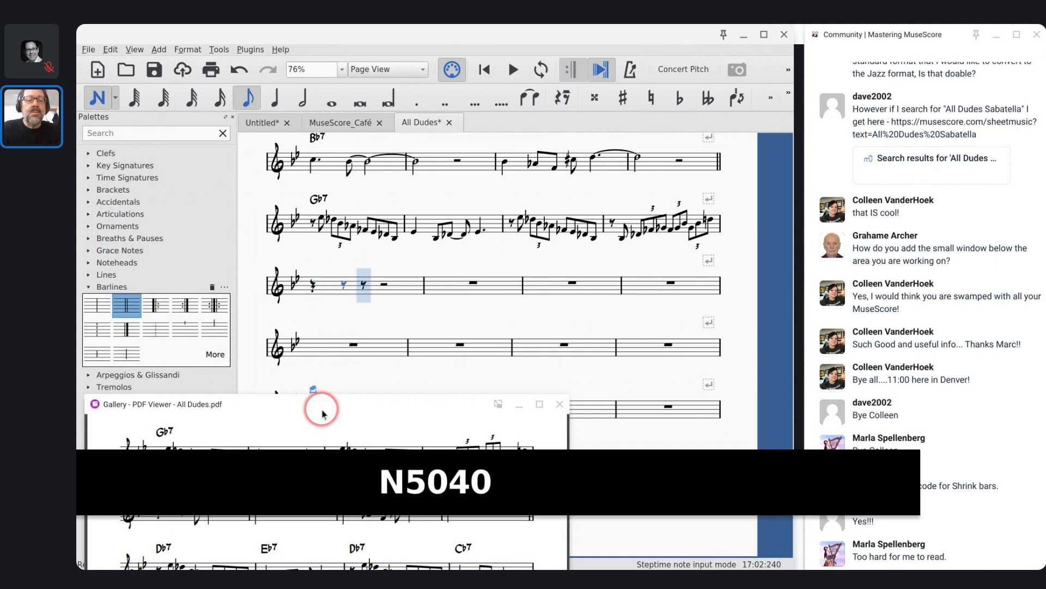
Step: Move the reference PDF off the empty staves and enter an eighth-note Bb in measure 17, tied to half notes in measures 17 and 18
{"action": "left_click_drag", "start_coordinate": [322, 412], "coordinate": [808, 276]}
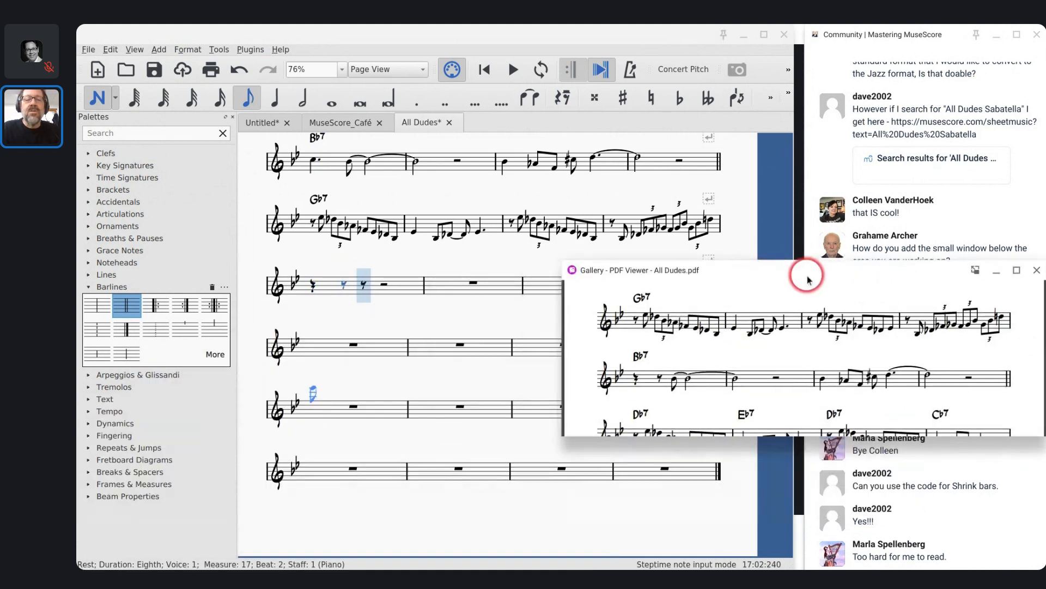
{"action": "left_click_drag", "start_coordinate": [624, 277], "coordinate": [502, 69]}
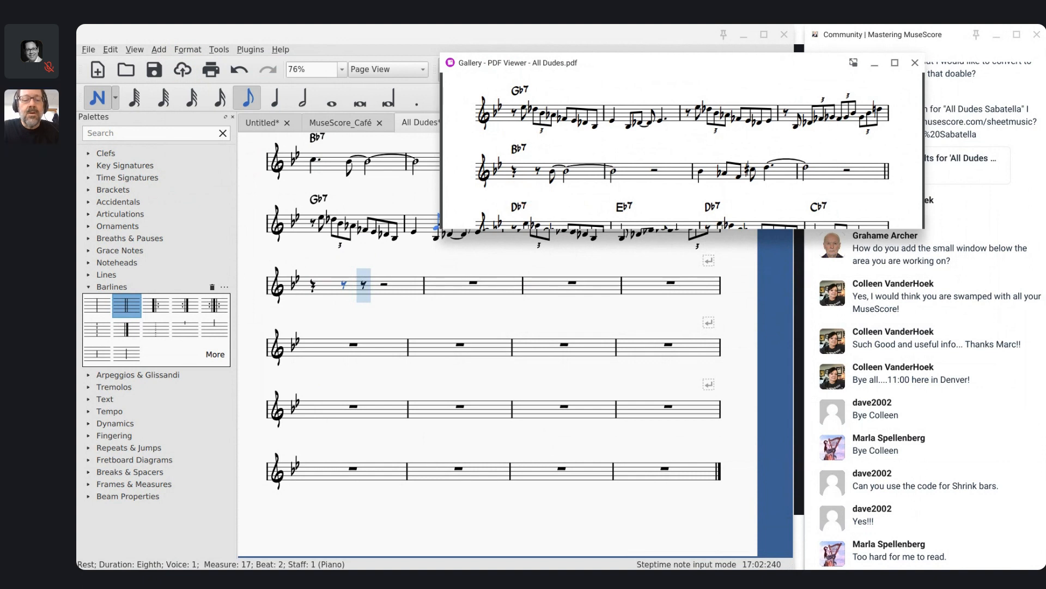
{"action": "key", "text": "4"}
{"action": "key", "text": "b"}
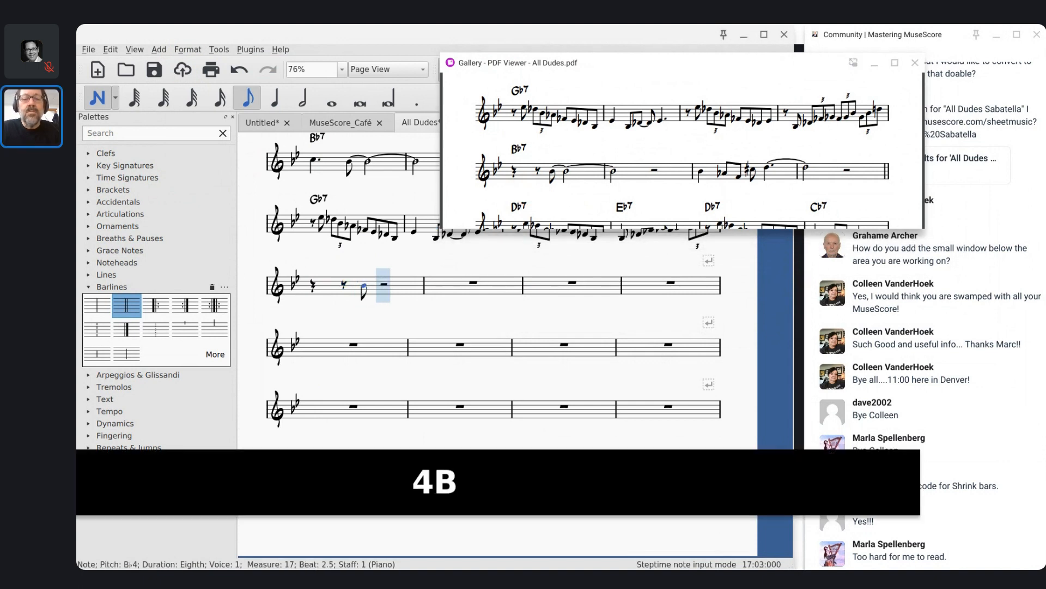
{"action": "key", "text": "6"}
{"action": "key", "text": "shift+equal"}
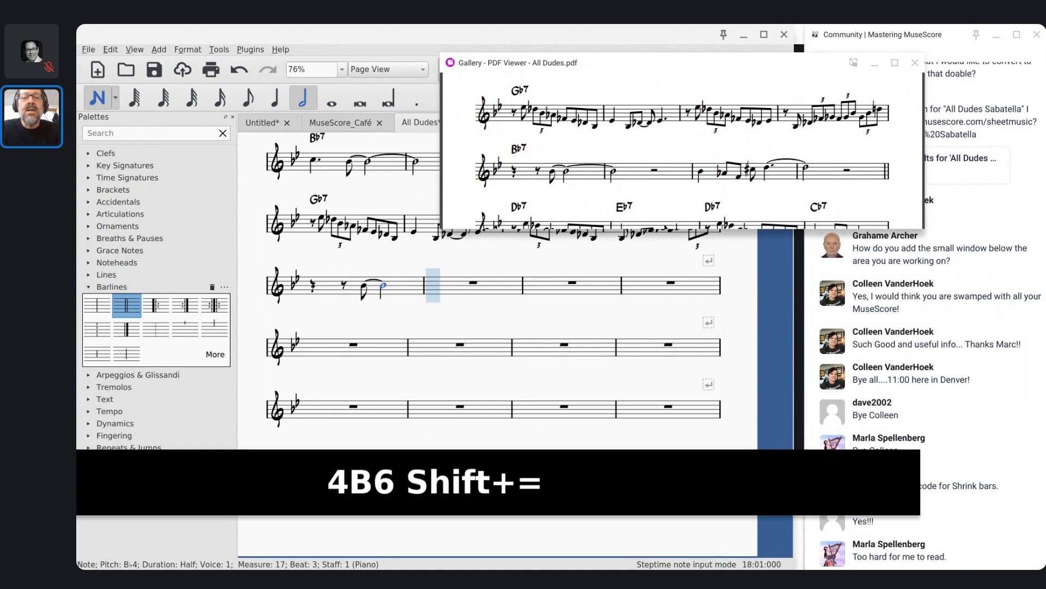
{"action": "key", "text": "shift+equal"}
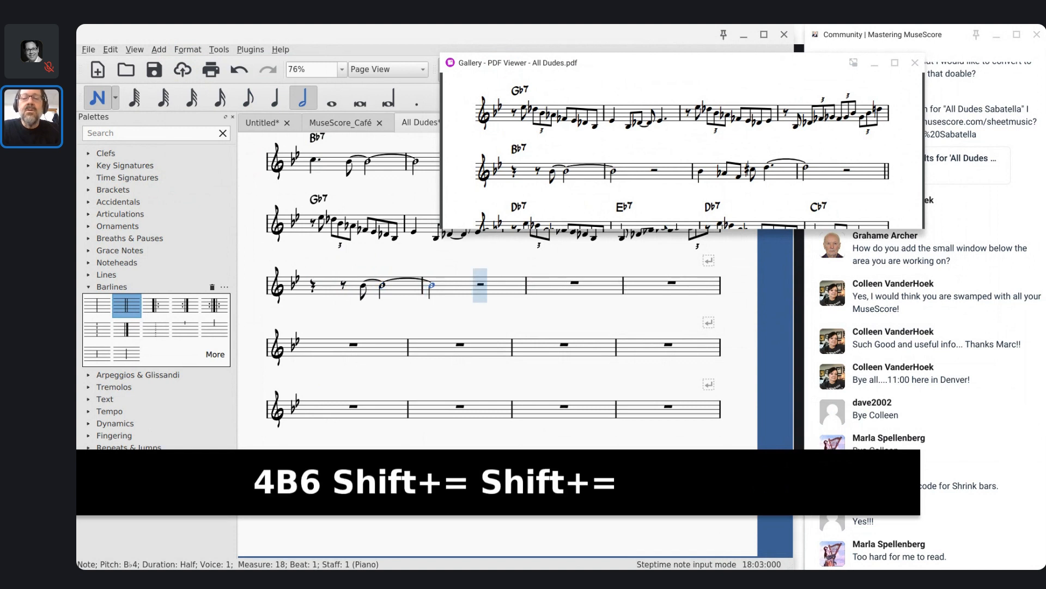
Step: Enter a half rest on beat 3 of measure 18 and copy measures 11 and 12 into measures 19 and 20
{"action": "key", "text": "0"}
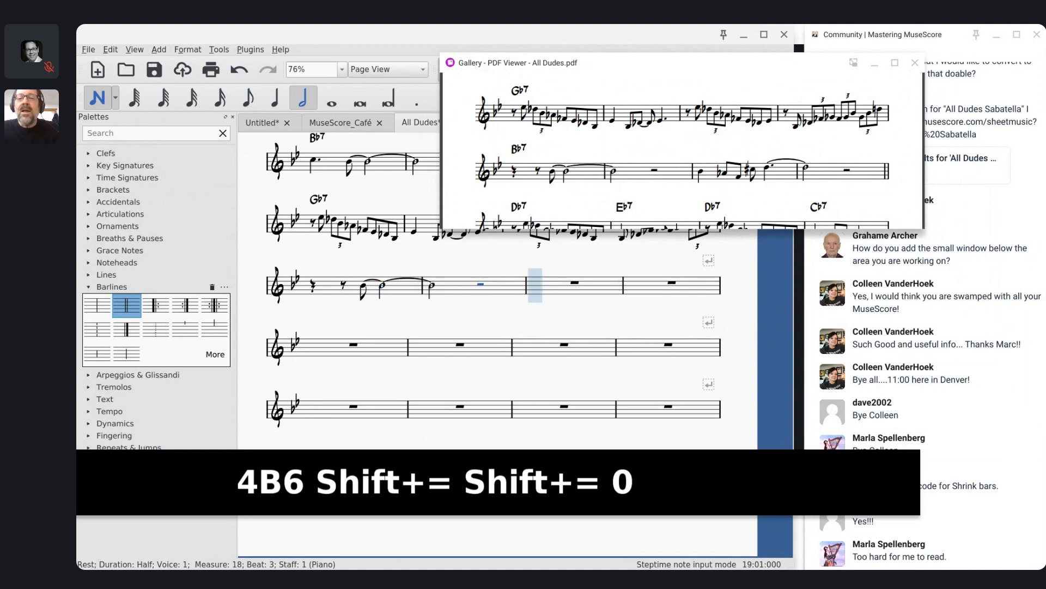
{"action": "key", "text": "Escape"}
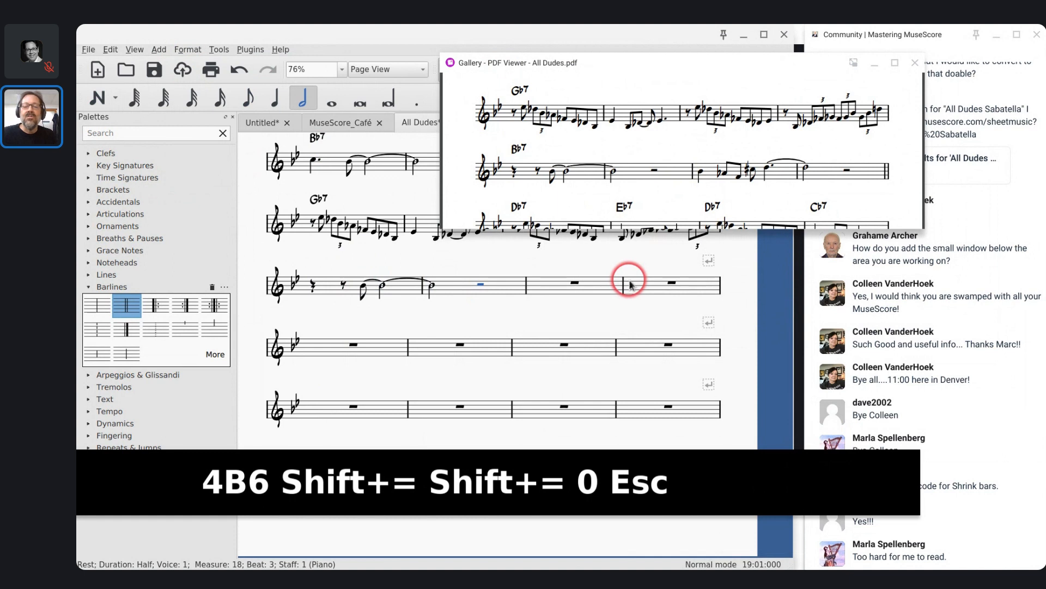
{"action": "scroll", "coordinate": [629, 283], "scroll_direction": "up", "scroll_amount": 1}
{"action": "scroll", "coordinate": [629, 284], "scroll_direction": "up", "scroll_amount": 1}
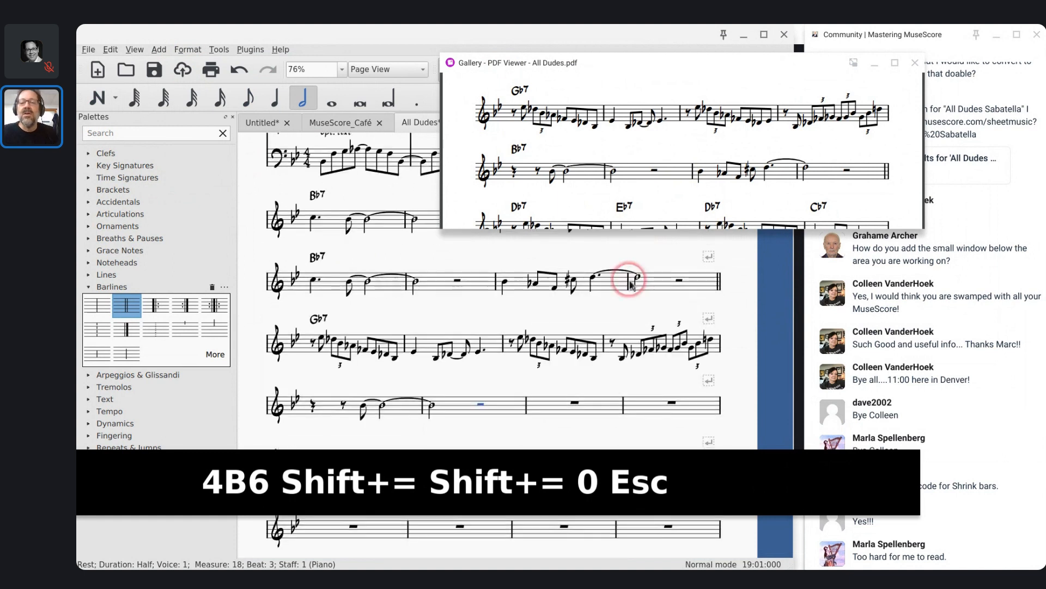
{"action": "scroll", "coordinate": [629, 283], "scroll_direction": "up", "scroll_amount": 1}
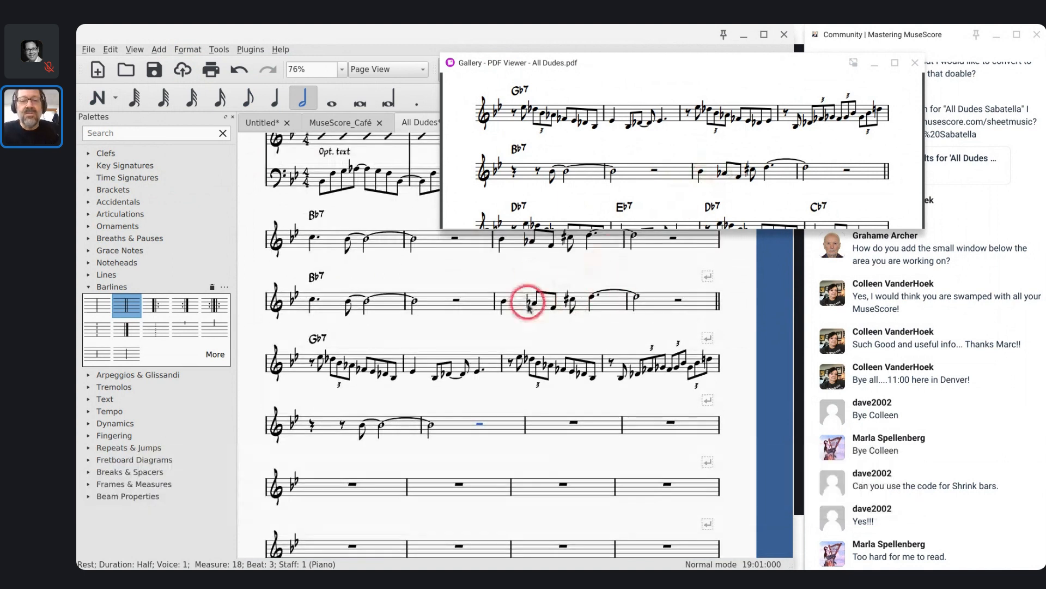
{"action": "left_click", "coordinate": [520, 300]}
{"action": "left_click", "coordinate": [659, 300], "text": "shift"}
{"action": "key", "text": "ctrl+c"}
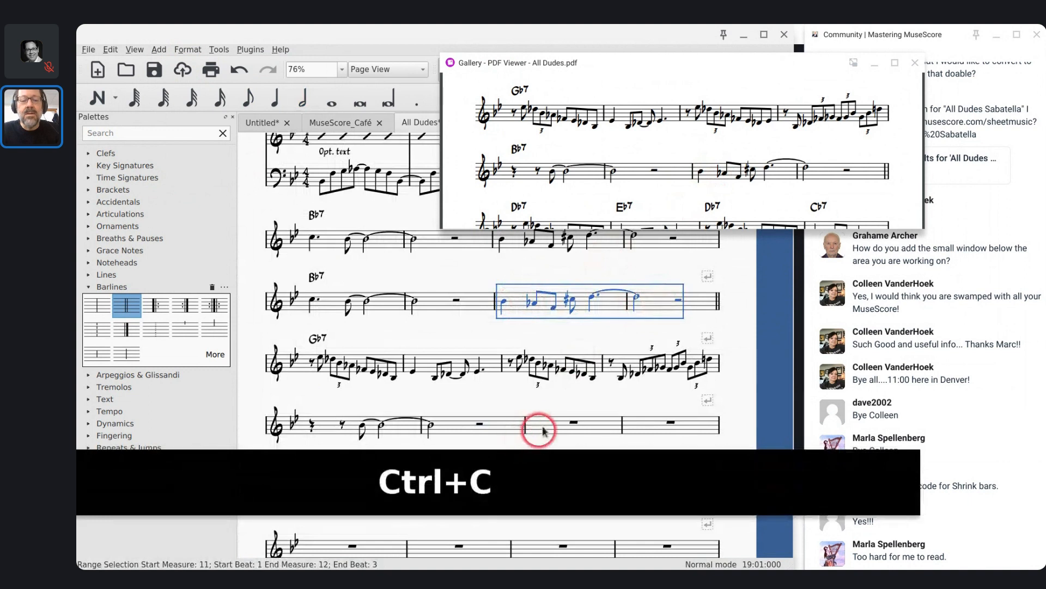
{"action": "left_click", "coordinate": [542, 424]}
{"action": "key", "text": "ctrl+v"}
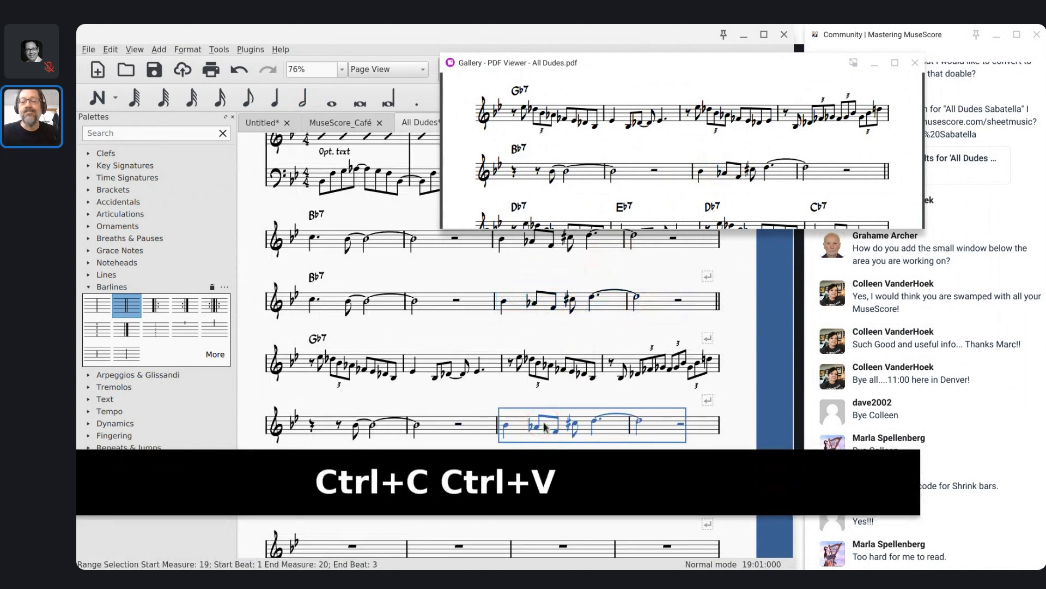
Step: Add a Bb7 chord symbol on beat 1 of measure 17
{"action": "scroll", "coordinate": [545, 427], "scroll_direction": "down", "scroll_amount": 2}
{"action": "scroll", "coordinate": [512, 343], "scroll_direction": "up", "scroll_amount": 1}
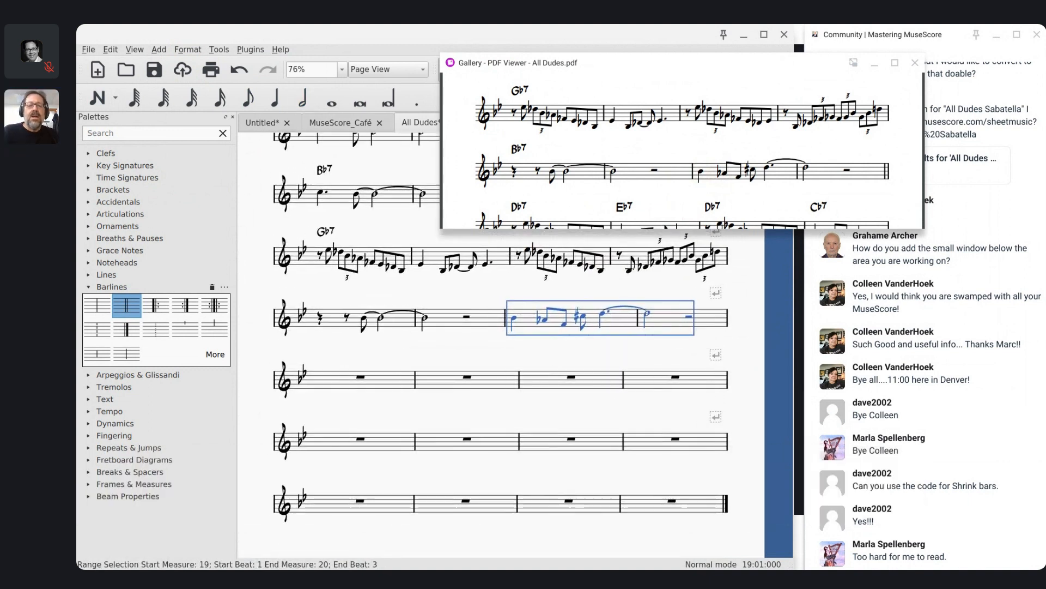
{"action": "left_click", "coordinate": [322, 322]}
{"action": "key", "text": "ctrl+k"}
{"action": "type", "text": "Bb7"}
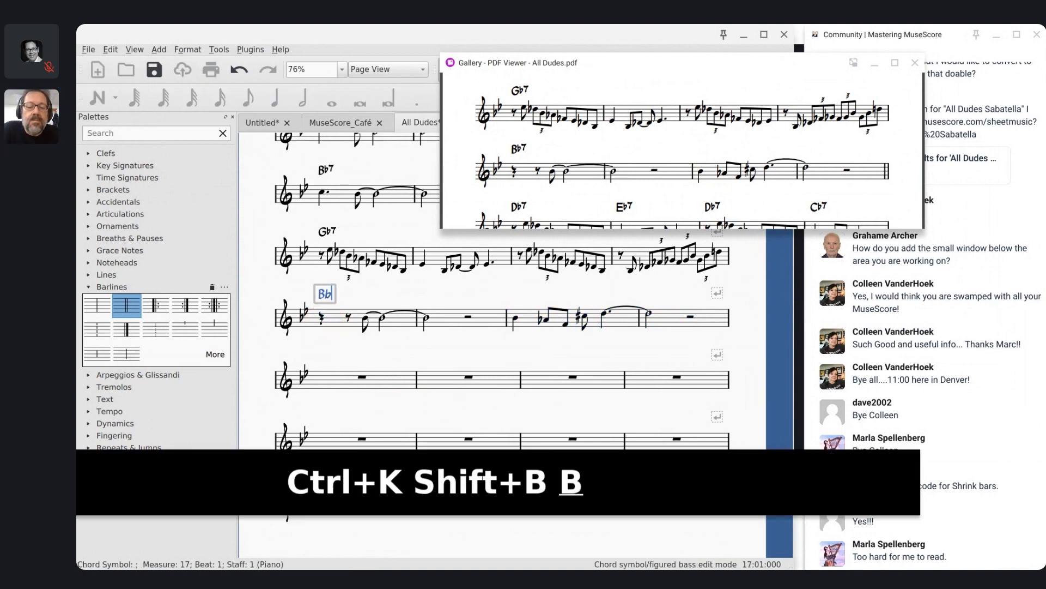
{"action": "key", "text": "Escape"}
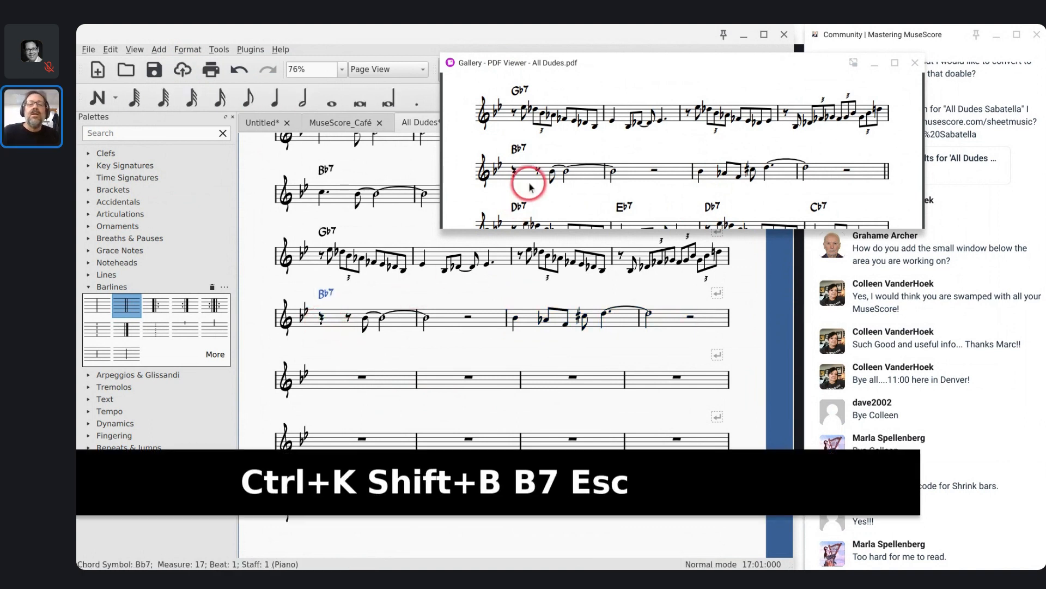
Step: Apply a double barline at the end of measure 20, as in the reference PDF
{"action": "scroll", "coordinate": [528, 183], "scroll_direction": "down", "scroll_amount": 1}
{"action": "scroll", "coordinate": [529, 183], "scroll_direction": "up", "scroll_amount": 1}
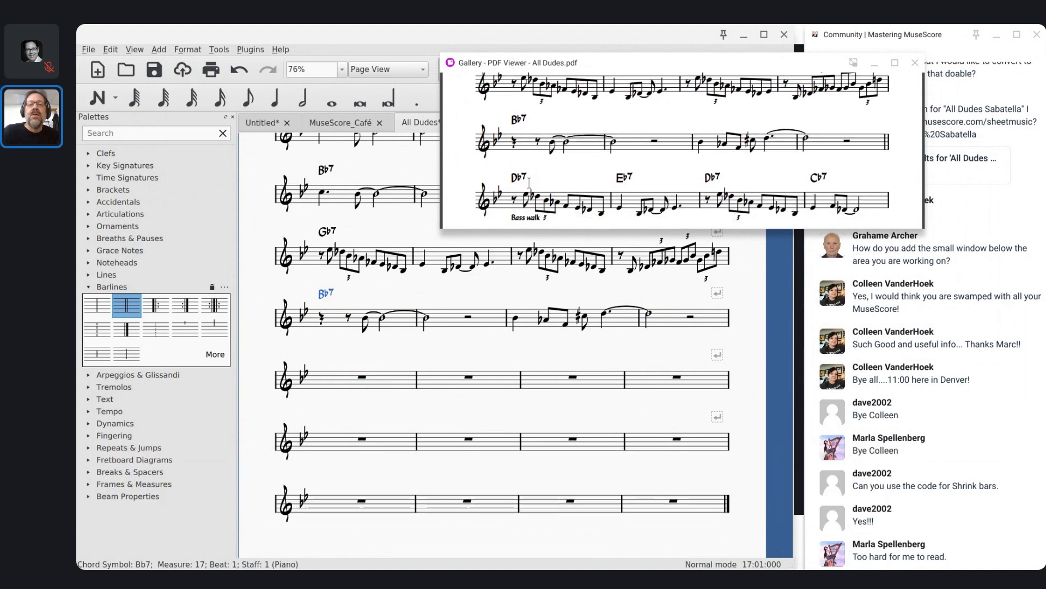
{"action": "scroll", "coordinate": [518, 188], "scroll_direction": "down", "scroll_amount": 1}
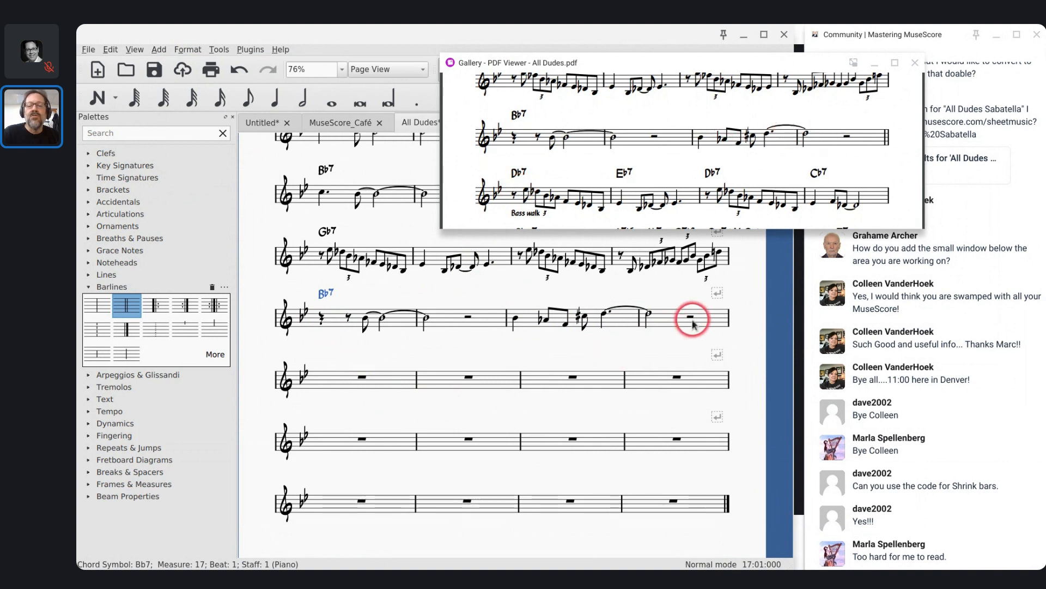
{"action": "left_click", "coordinate": [674, 320]}
{"action": "left_click", "coordinate": [138, 316]}
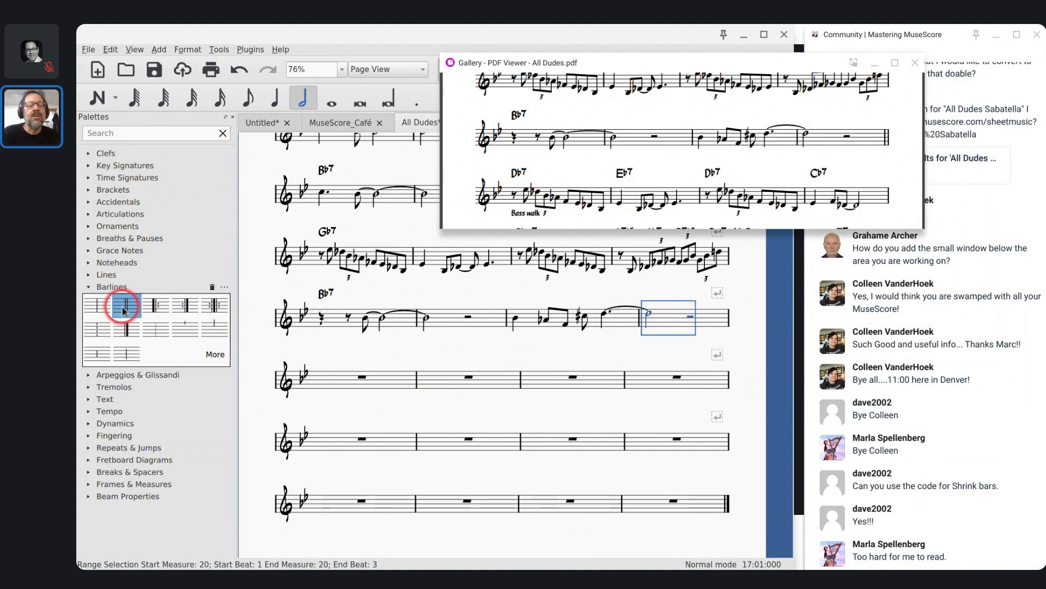
Step: Compare the Gb7 and Db7 lines in the reference PDF and copy measures 13 and 14 into measures 21 and 22
{"action": "left_click", "coordinate": [734, 192]}
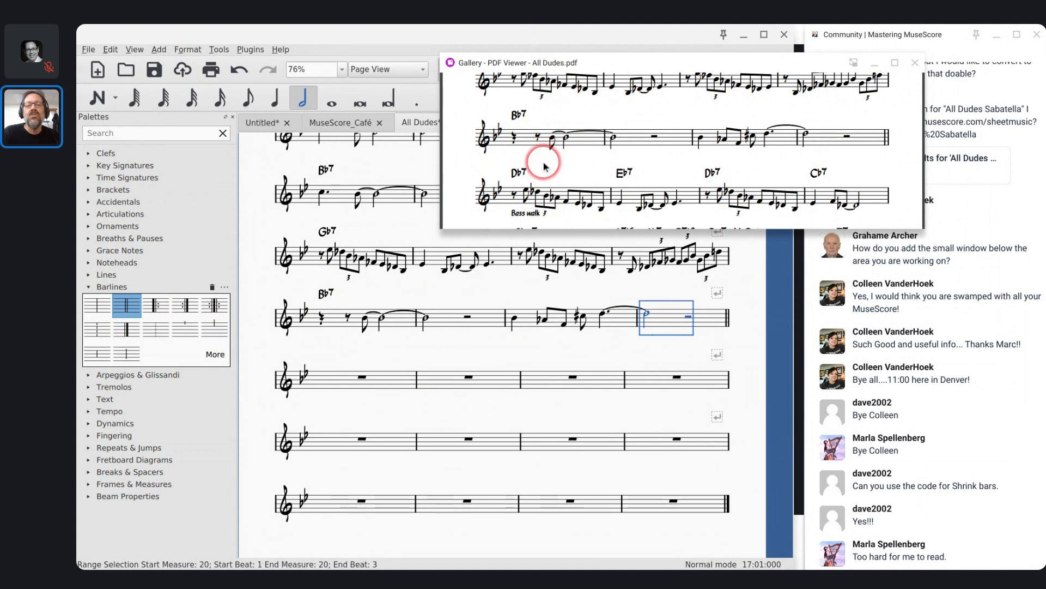
{"action": "scroll", "coordinate": [542, 164], "scroll_direction": "up", "scroll_amount": 1}
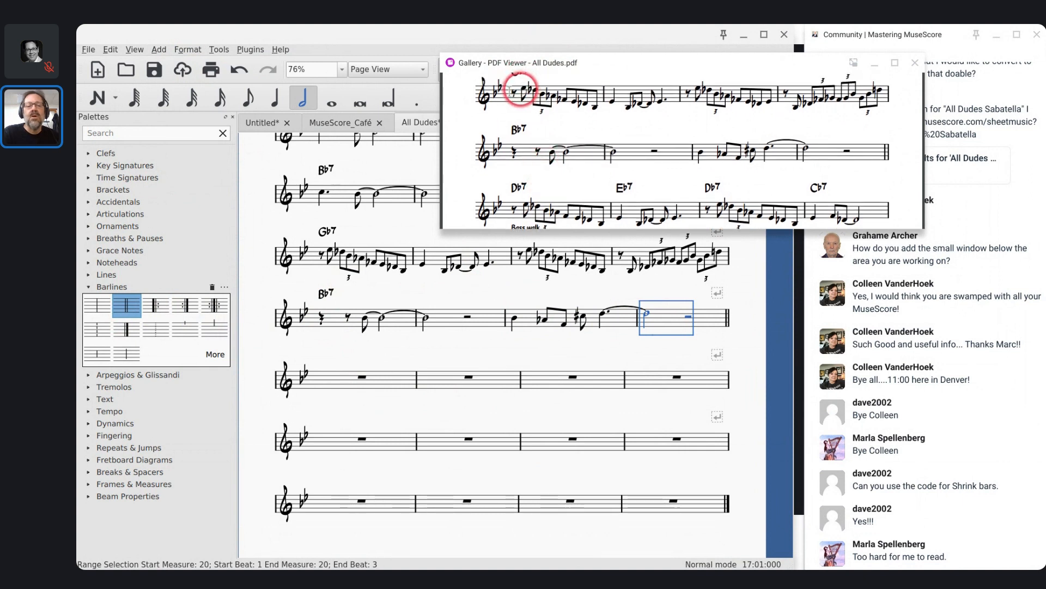
{"action": "scroll", "coordinate": [537, 197], "scroll_direction": "down", "scroll_amount": 1}
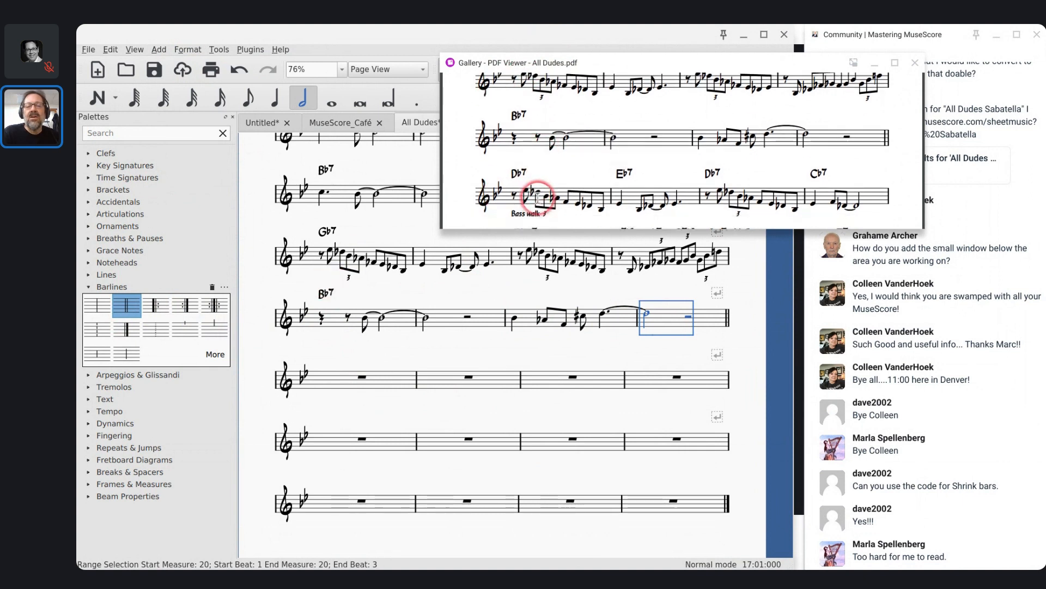
{"action": "scroll", "coordinate": [619, 193], "scroll_direction": "up", "scroll_amount": 3}
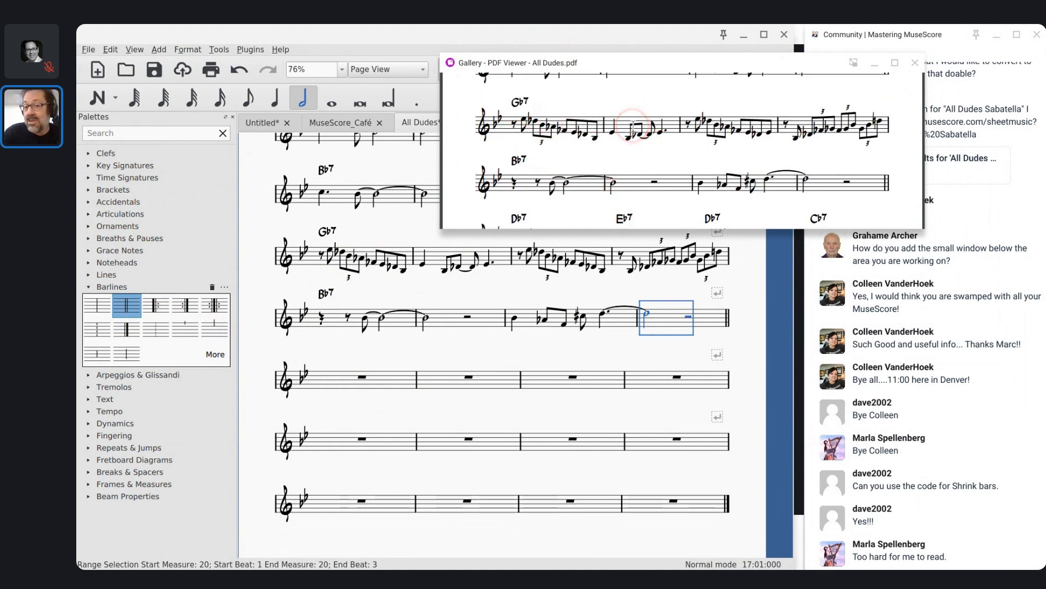
{"action": "scroll", "coordinate": [632, 131], "scroll_direction": "down", "scroll_amount": 3}
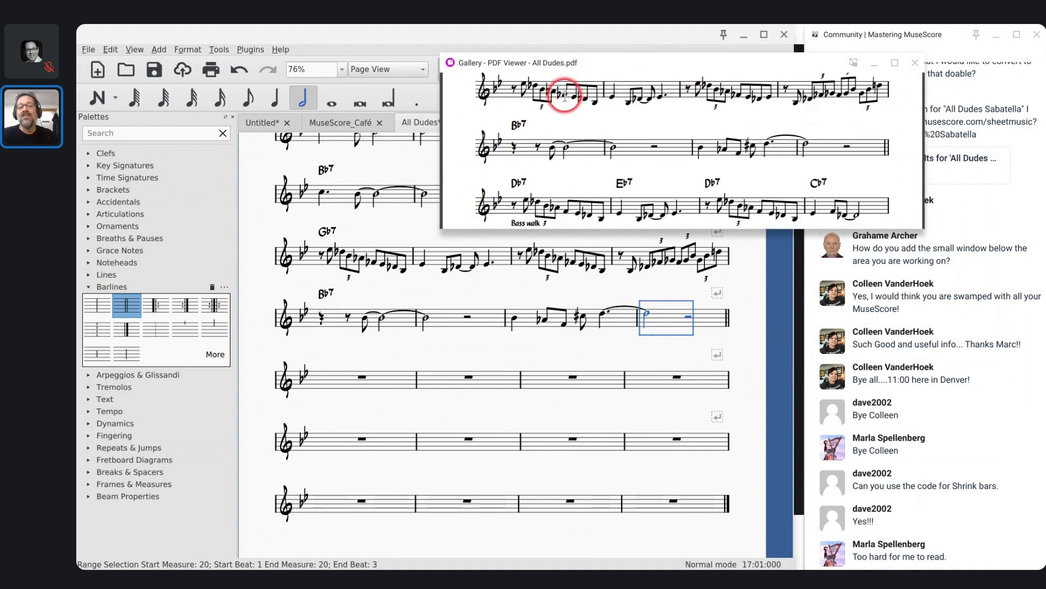
{"action": "scroll", "coordinate": [565, 98], "scroll_direction": "up", "scroll_amount": 2}
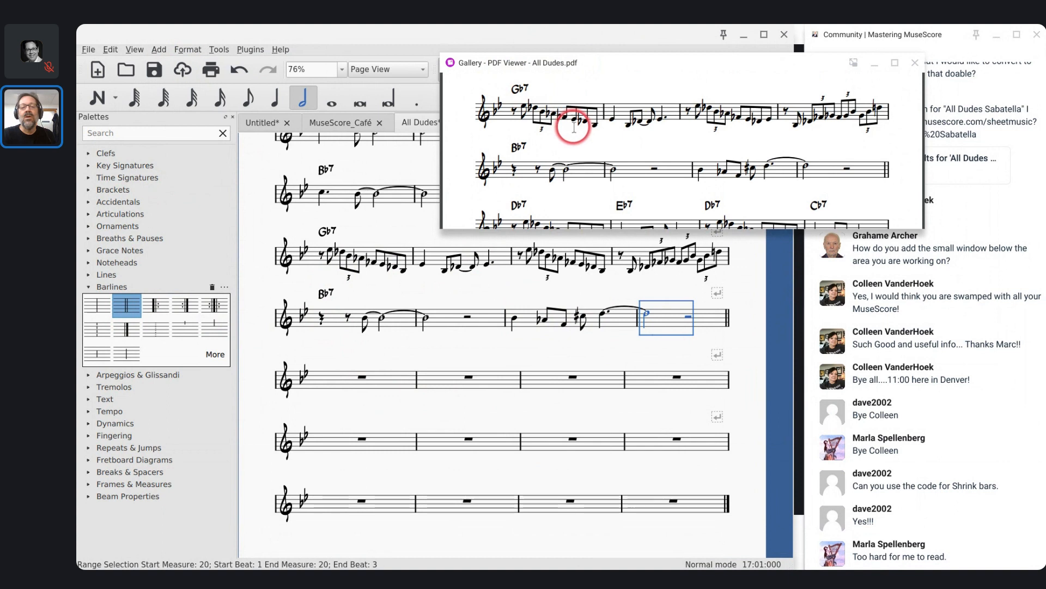
{"action": "scroll", "coordinate": [574, 128], "scroll_direction": "down", "scroll_amount": 3}
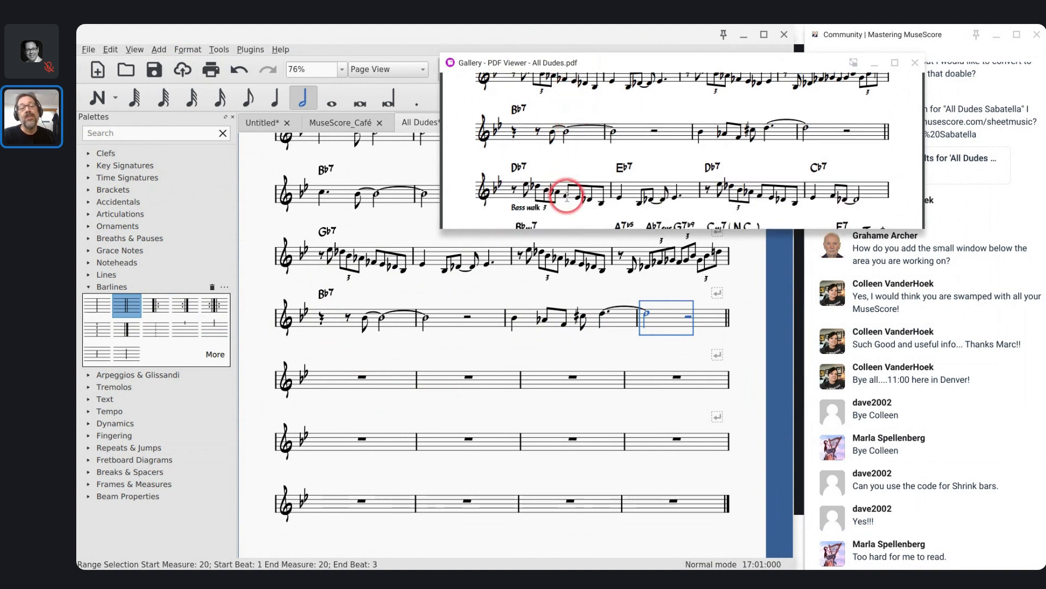
{"action": "left_click", "coordinate": [315, 266]}
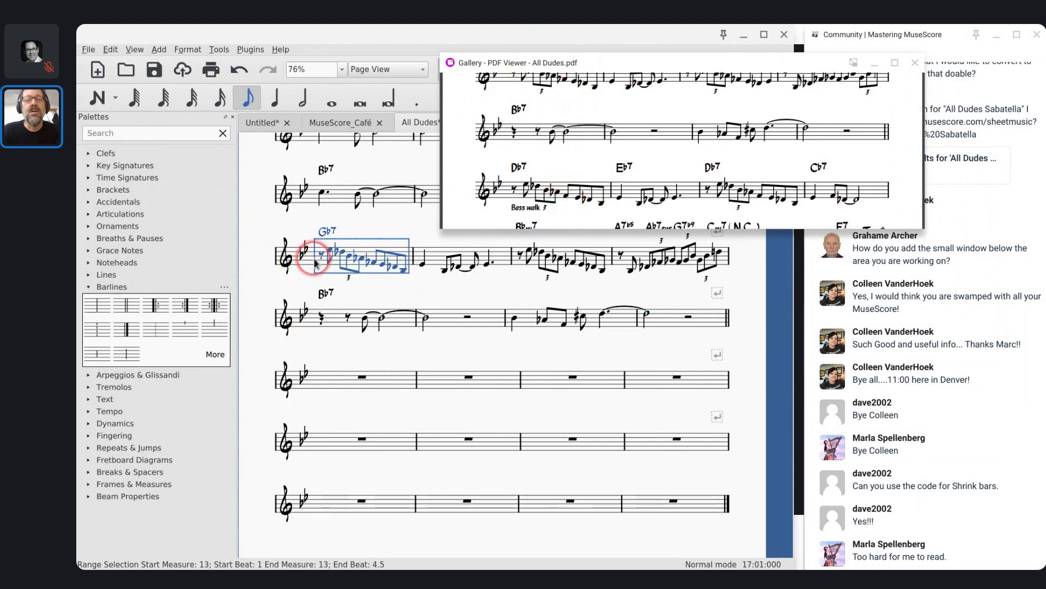
{"action": "left_click", "coordinate": [441, 264], "text": "shift"}
{"action": "key", "text": "ctrl+c"}
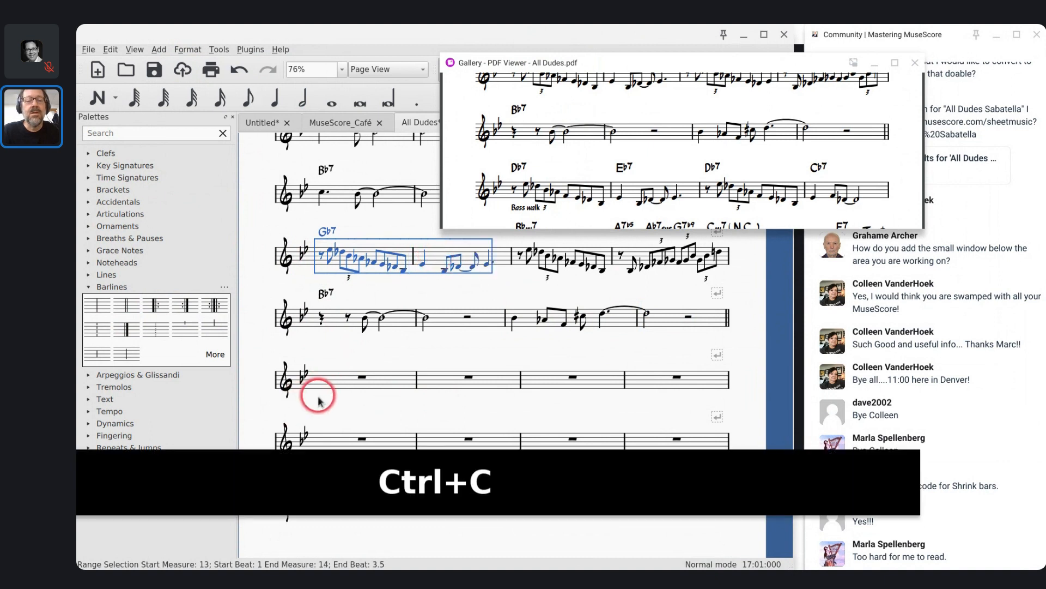
{"action": "left_click", "coordinate": [328, 381]}
{"action": "key", "text": "ctrl+v"}
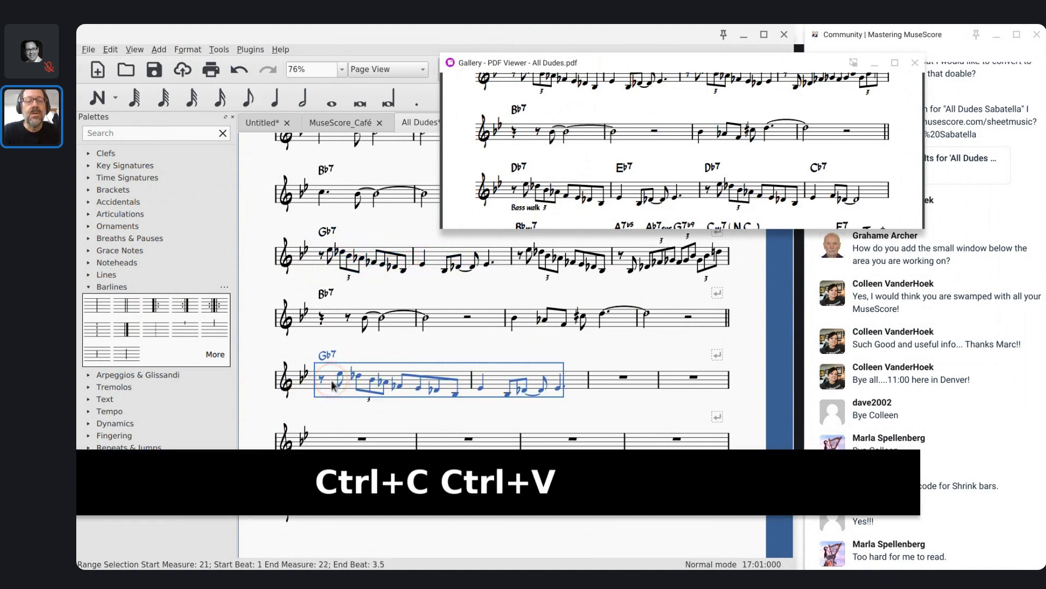
Step: Raise the eighth note on beat 3 of measure 21 to F natural and change that measure's chord symbol to Db7
{"action": "left_click", "coordinate": [400, 387]}
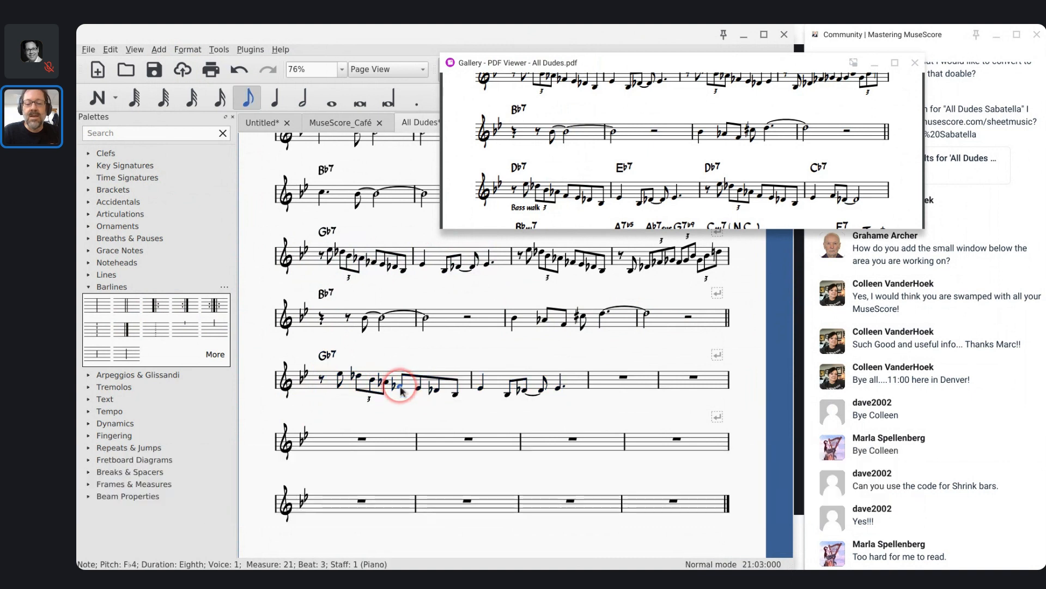
{"action": "key", "text": "Up"}
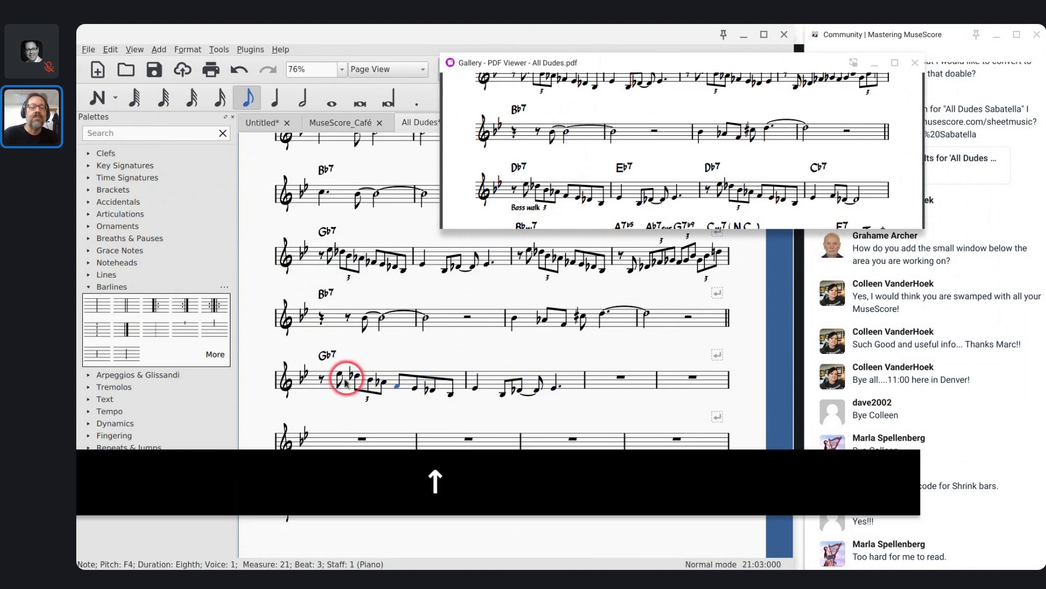
{"action": "double_click", "coordinate": [327, 356]}
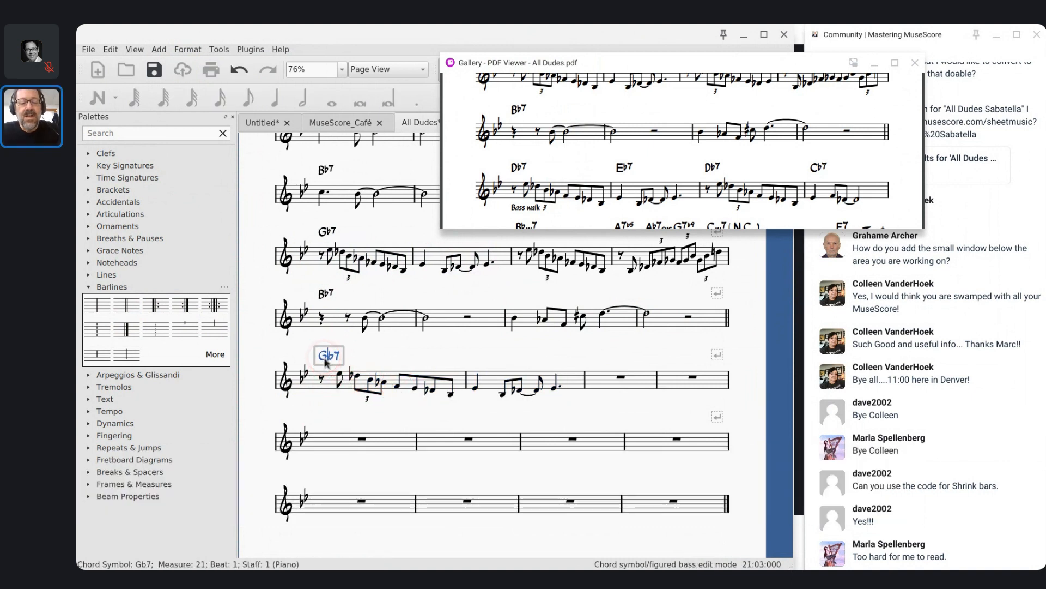
{"action": "key", "text": "shift+Left"}
{"action": "type", "text": "D"}
{"action": "key", "text": "Escape"}
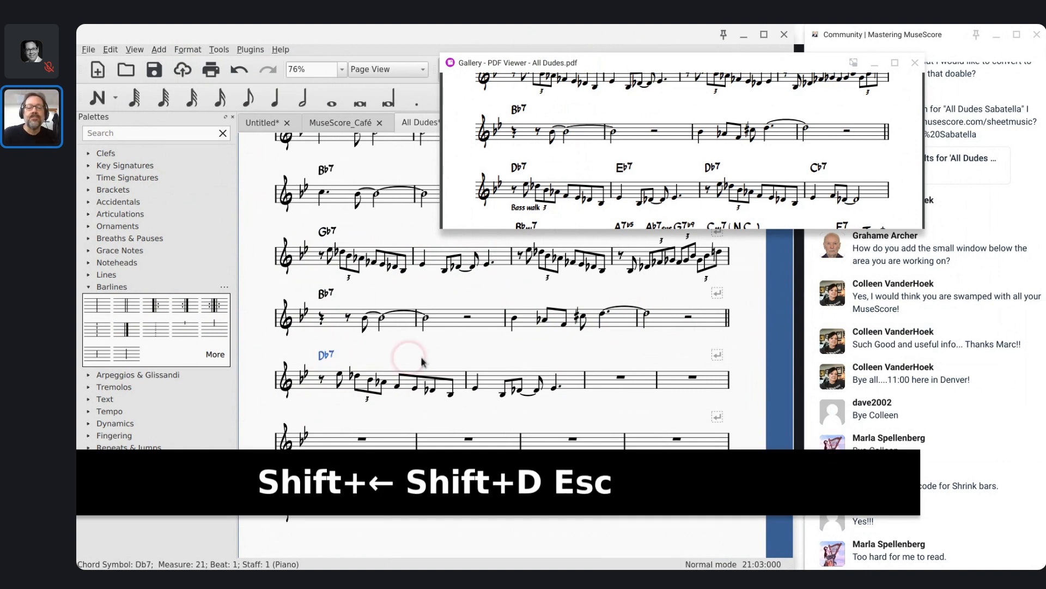
Step: Add an Eb7 chord symbol on beat 1 of measure 22
{"action": "left_click", "coordinate": [474, 390]}
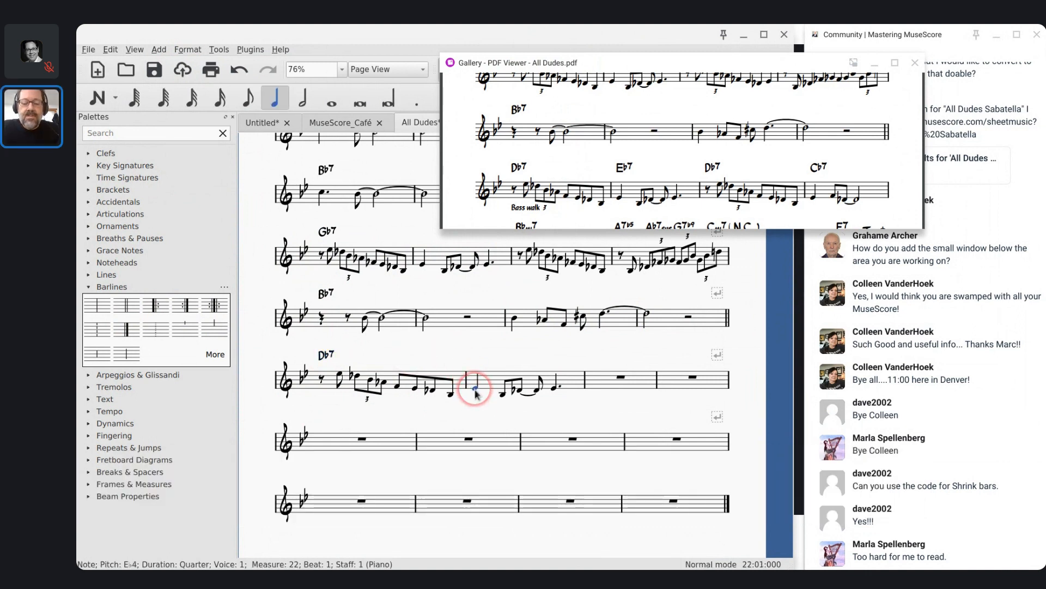
{"action": "key", "text": "ctrl+k"}
{"action": "type", "text": "Eb7"}
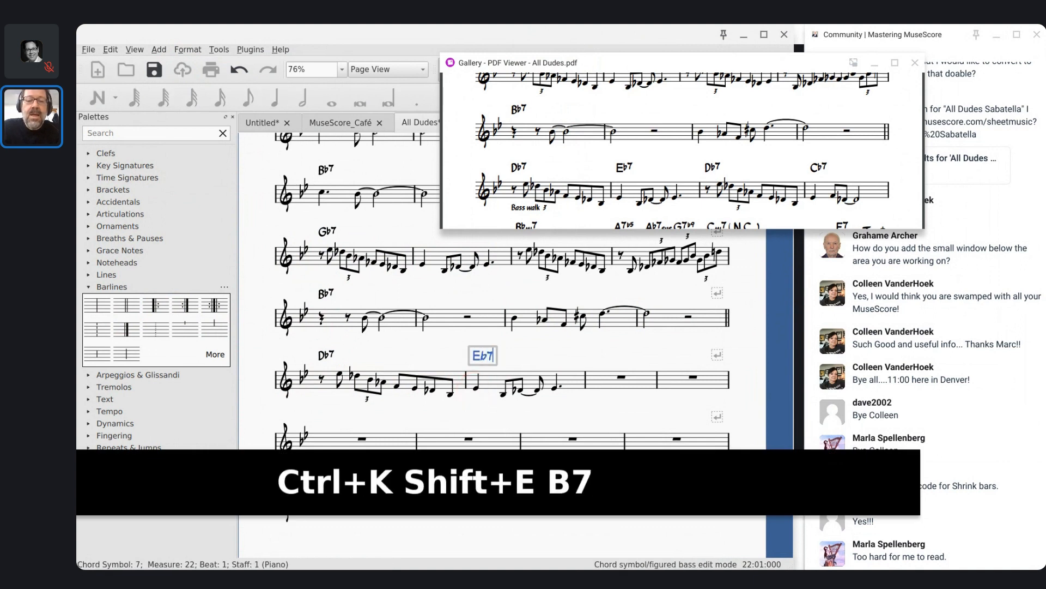
{"action": "key", "text": "Escape"}
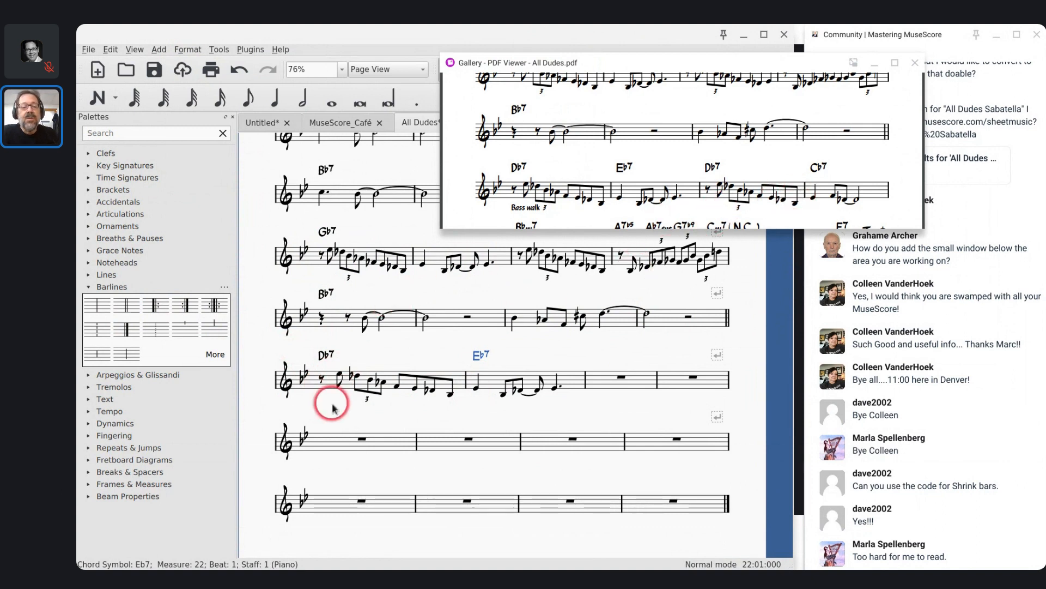
Step: Repeat measures 21 and 22, including their chord symbols, into measures 23 and 24
{"action": "left_click", "coordinate": [323, 381]}
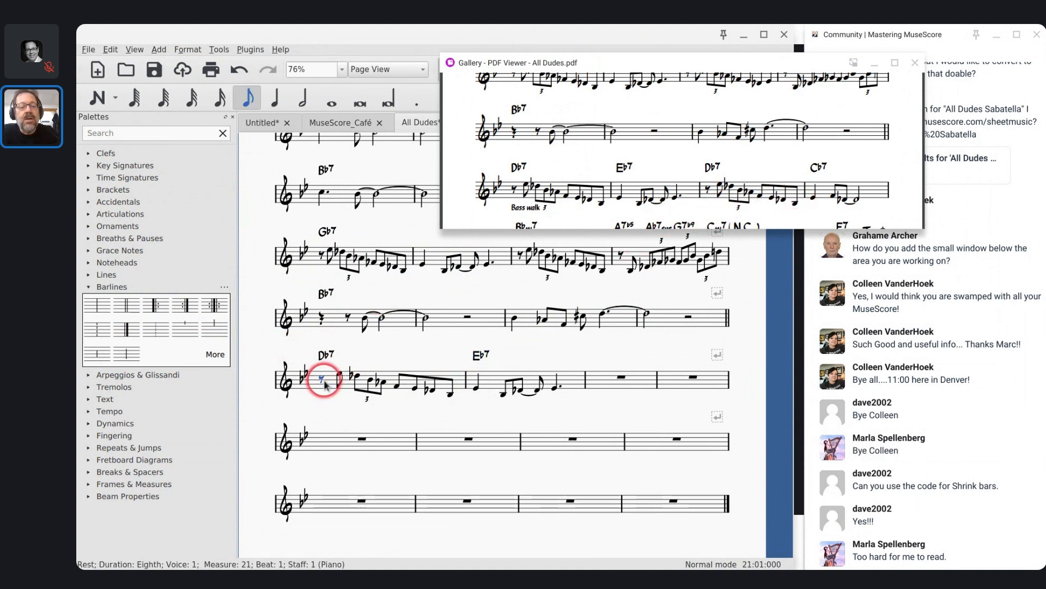
{"action": "left_click", "coordinate": [504, 376], "text": "shift"}
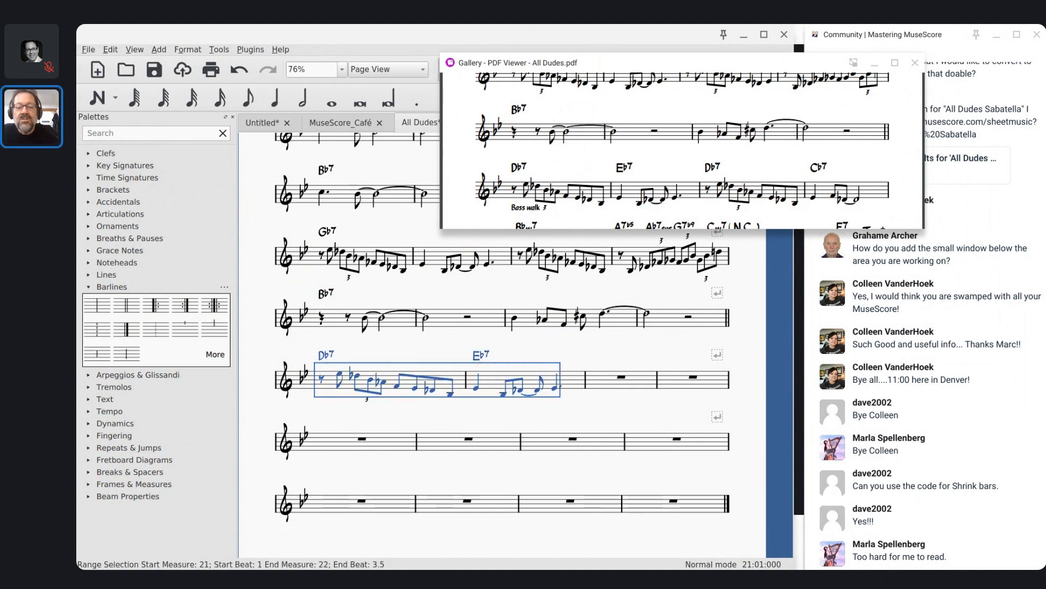
{"action": "key", "text": "r"}
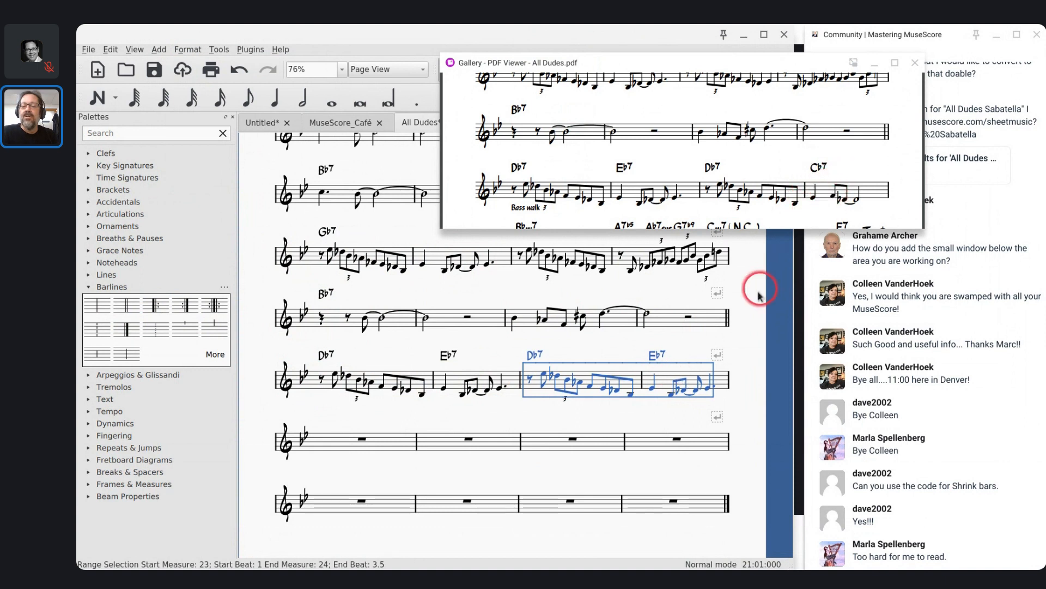
Step: Rewrite measure 24 from beat 2 with an eighth note F and an eighth note Db tied to a half note
{"action": "left_click", "coordinate": [670, 396]}
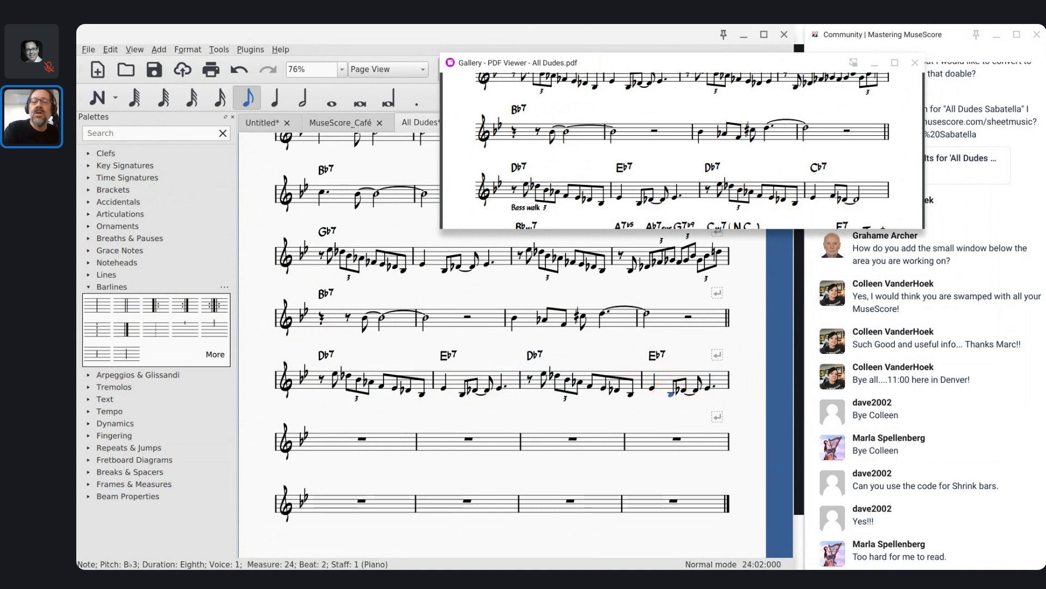
{"action": "key", "text": "n"}
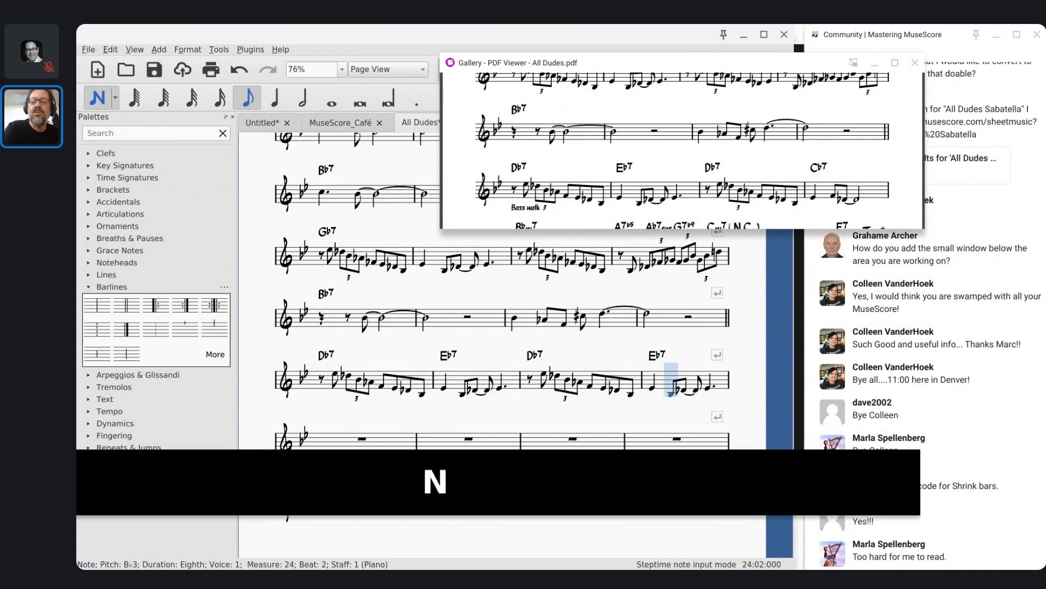
{"action": "key", "text": "4"}
{"action": "key", "text": "f"}
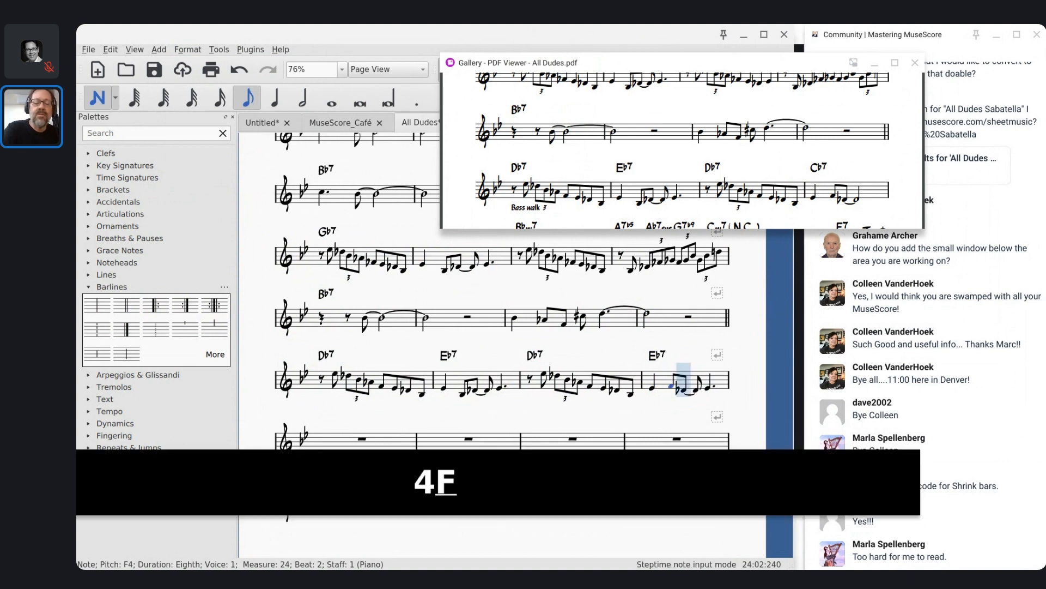
{"action": "key", "text": "d"}
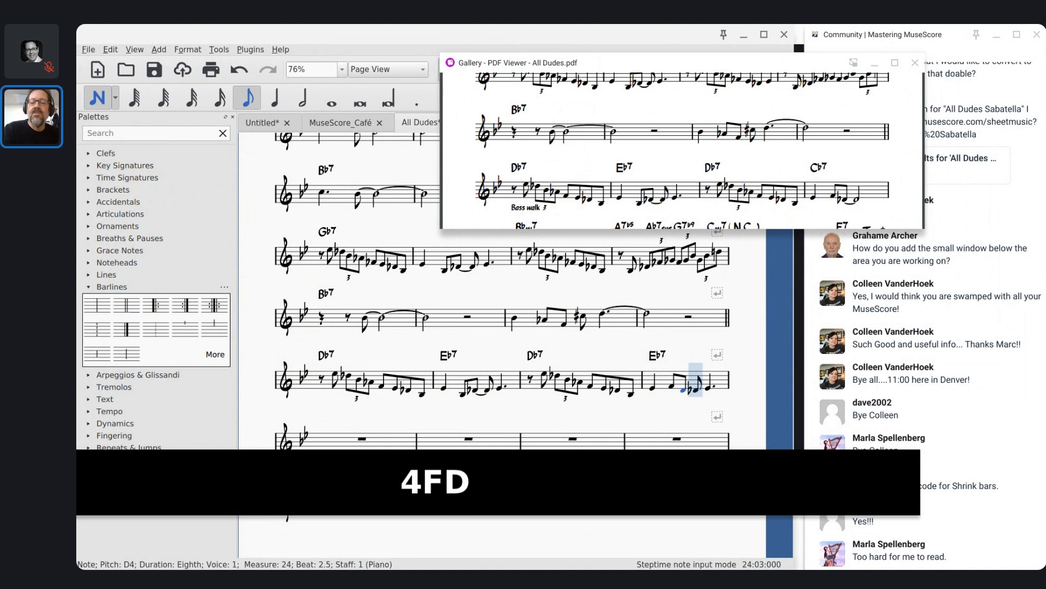
{"action": "key", "text": "Down"}
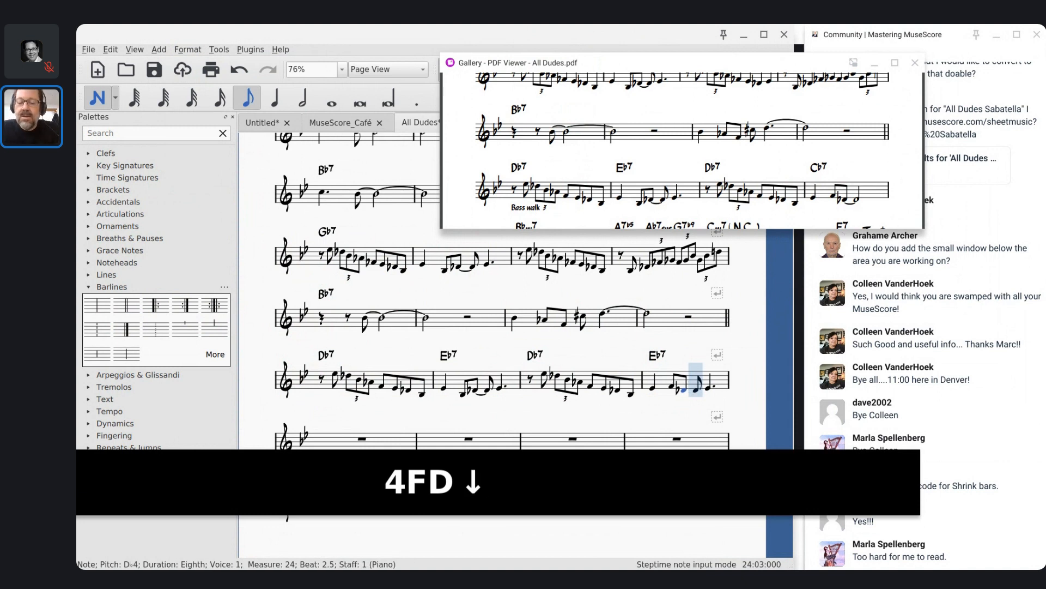
{"action": "key", "text": "6"}
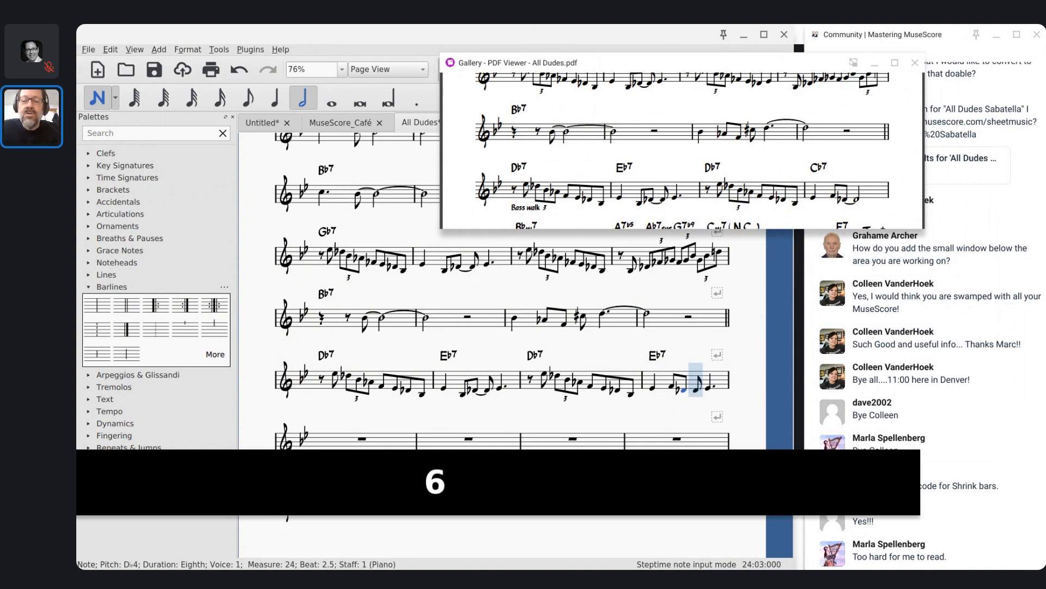
{"action": "key", "text": "shift+equal"}
{"action": "key", "text": "Escape"}
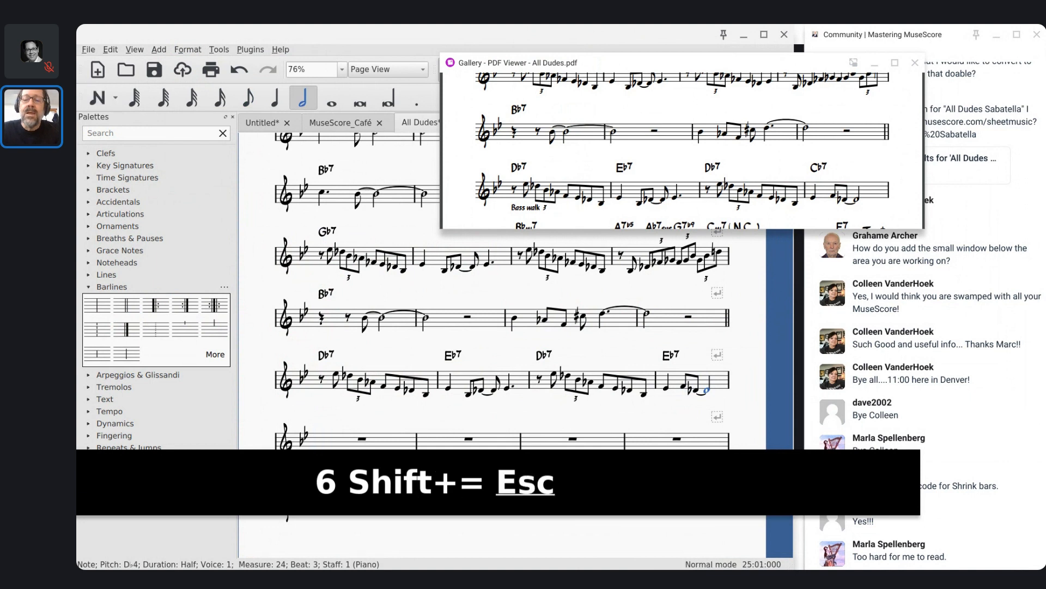
Step: Change the chord symbol of measure 24 to Cb7
{"action": "double_click", "coordinate": [670, 361]}
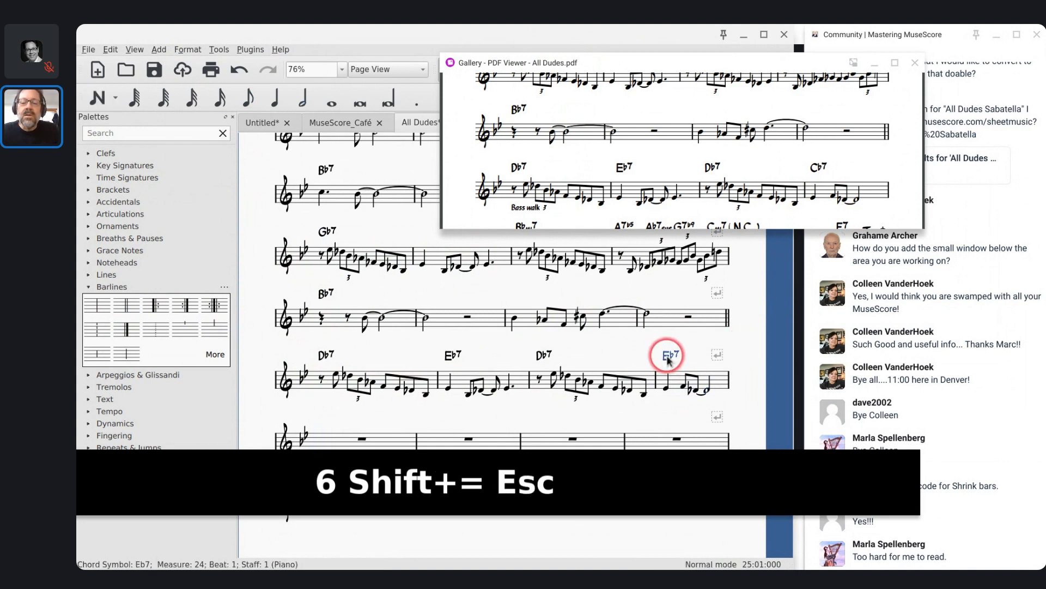
{"action": "key", "text": "shift+Left"}
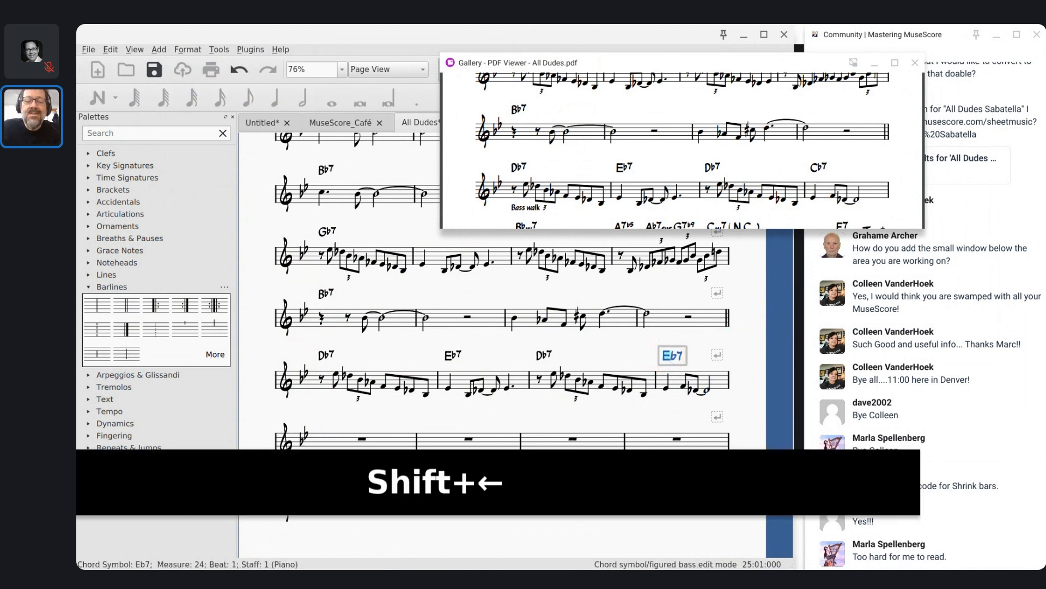
{"action": "type", "text": "C"}
{"action": "key", "text": "Escape"}
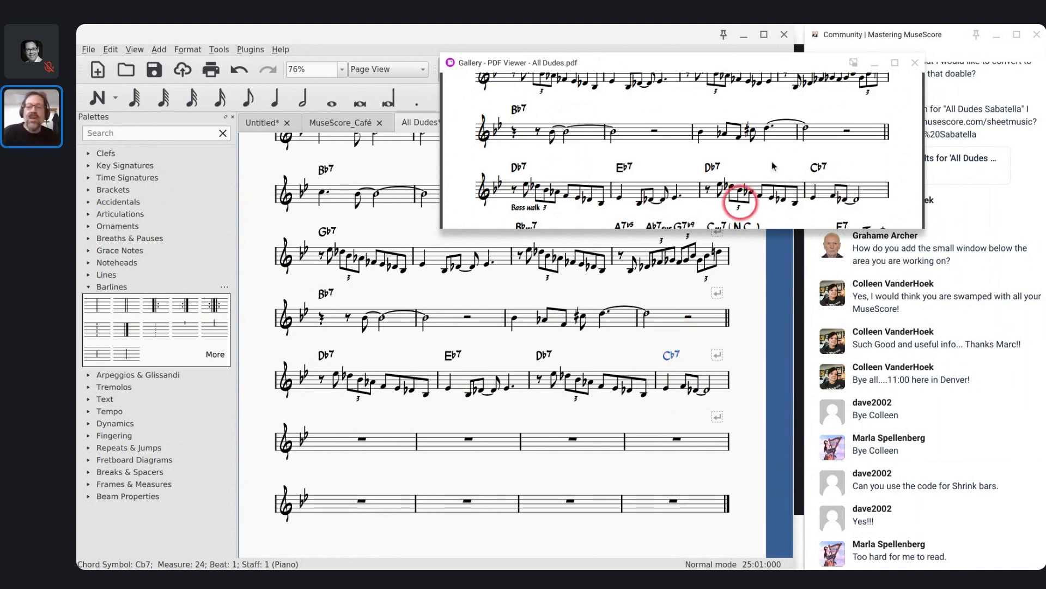
Step: Check the chord symbols in measures 22 to 24 against the matching line in the reference PDF
{"action": "scroll", "coordinate": [789, 162], "scroll_direction": "down", "scroll_amount": 1}
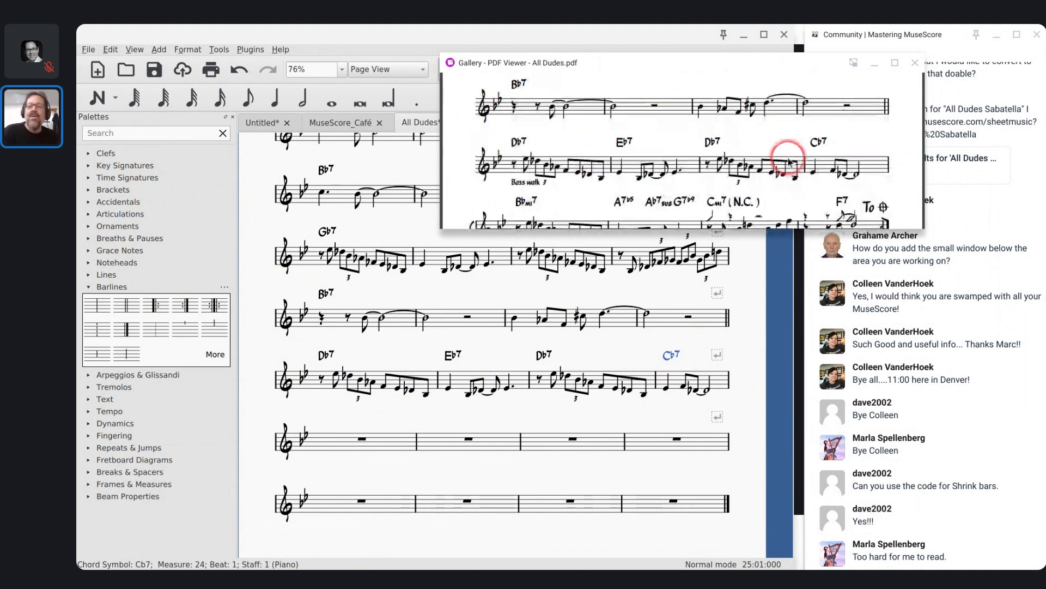
{"action": "scroll", "coordinate": [789, 161], "scroll_direction": "down", "scroll_amount": 1}
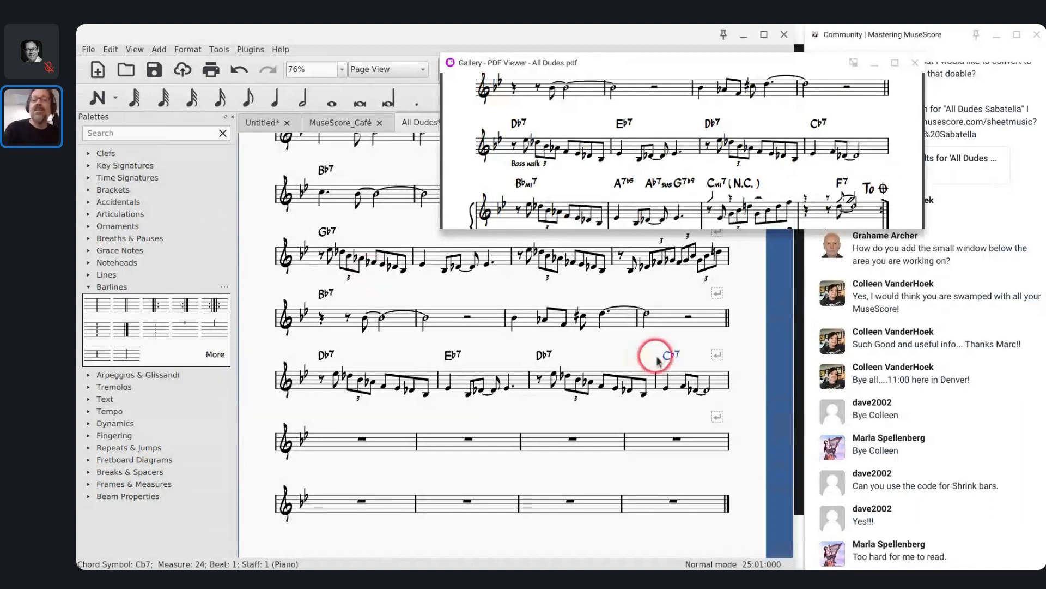
{"action": "left_click", "coordinate": [452, 358]}
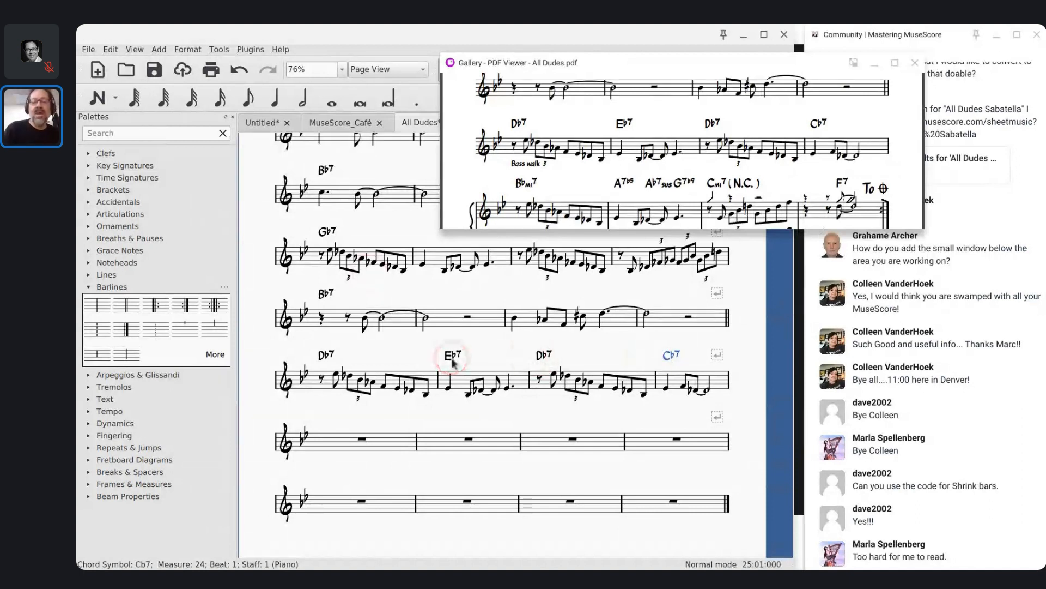
{"action": "left_click", "coordinate": [544, 356]}
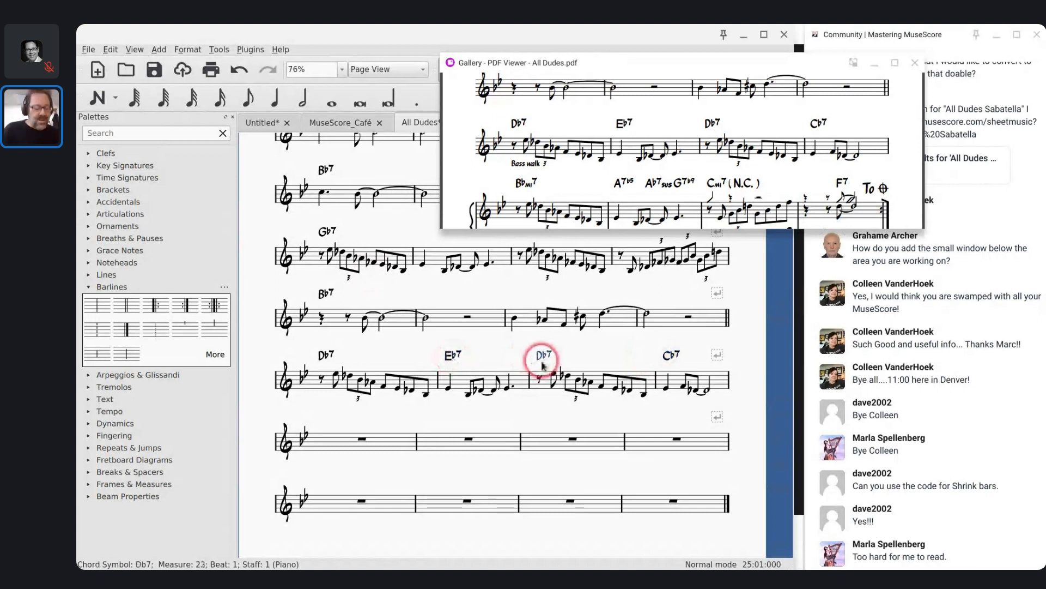
{"action": "left_click", "coordinate": [672, 356]}
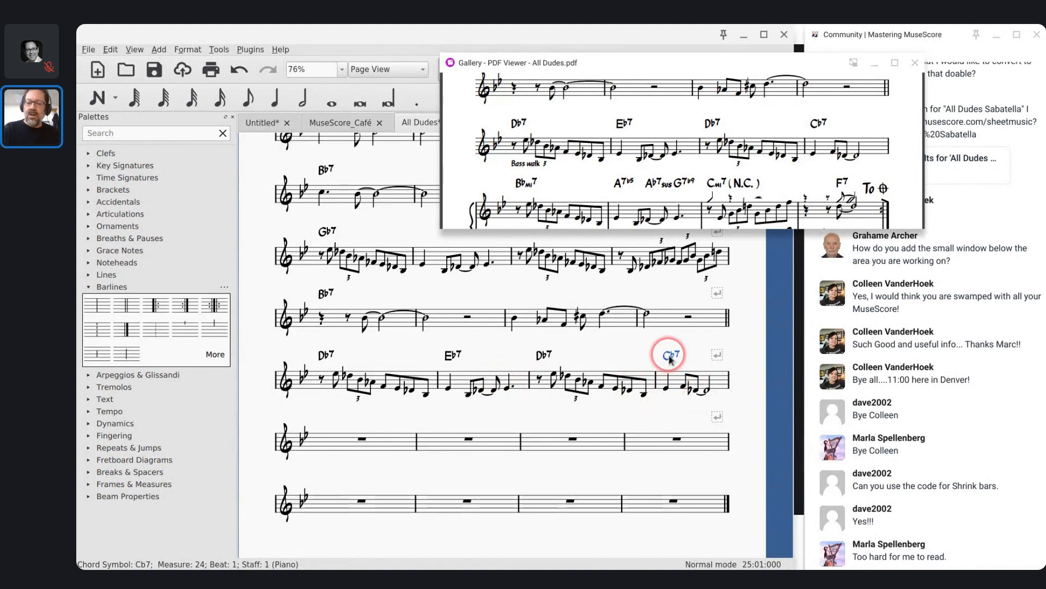
Step: Copy measures 21 and 22, including their chord symbols, into measures 25 and 26
{"action": "left_click", "coordinate": [356, 446]}
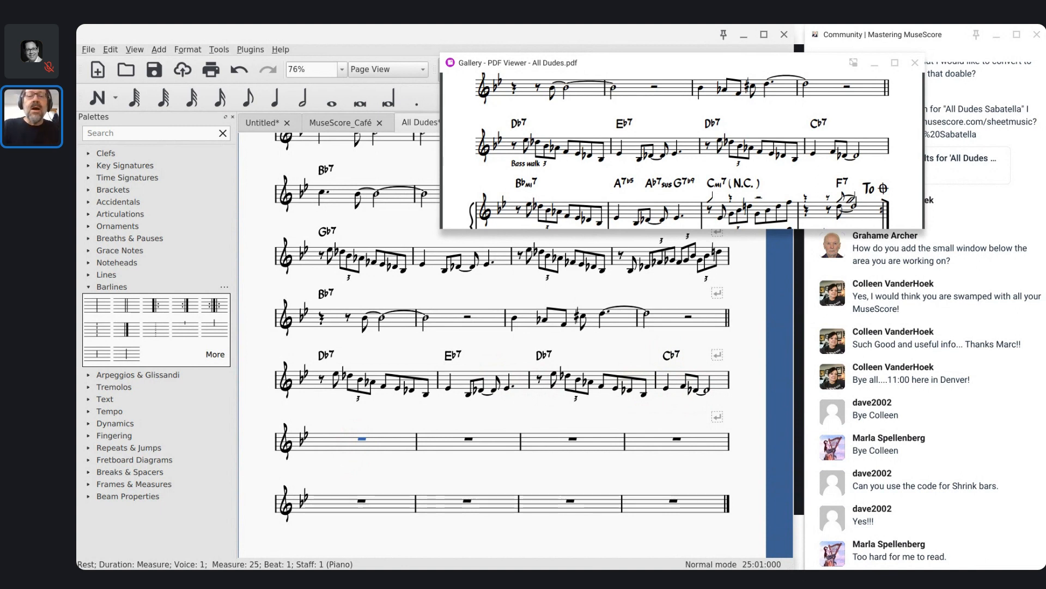
{"action": "scroll", "coordinate": [562, 197], "scroll_direction": "down", "scroll_amount": 1}
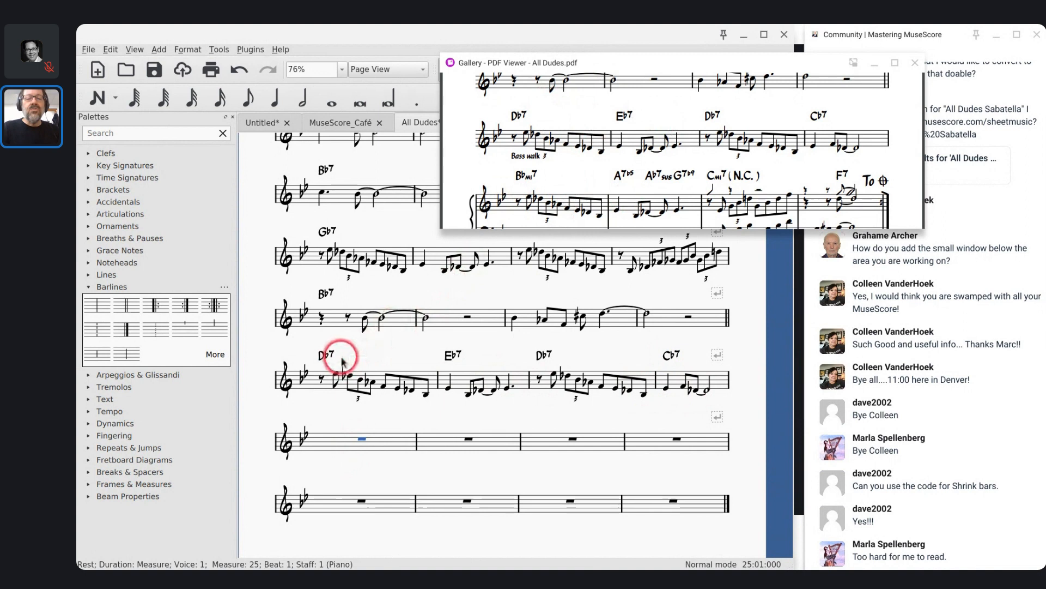
{"action": "left_click", "coordinate": [316, 386]}
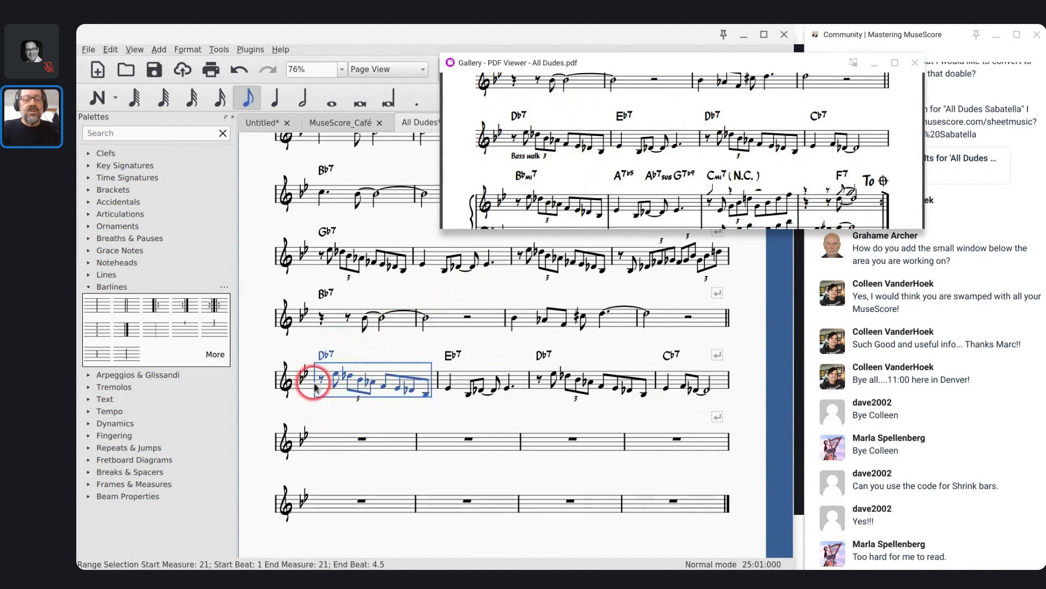
{"action": "left_click", "coordinate": [456, 382], "text": "shift"}
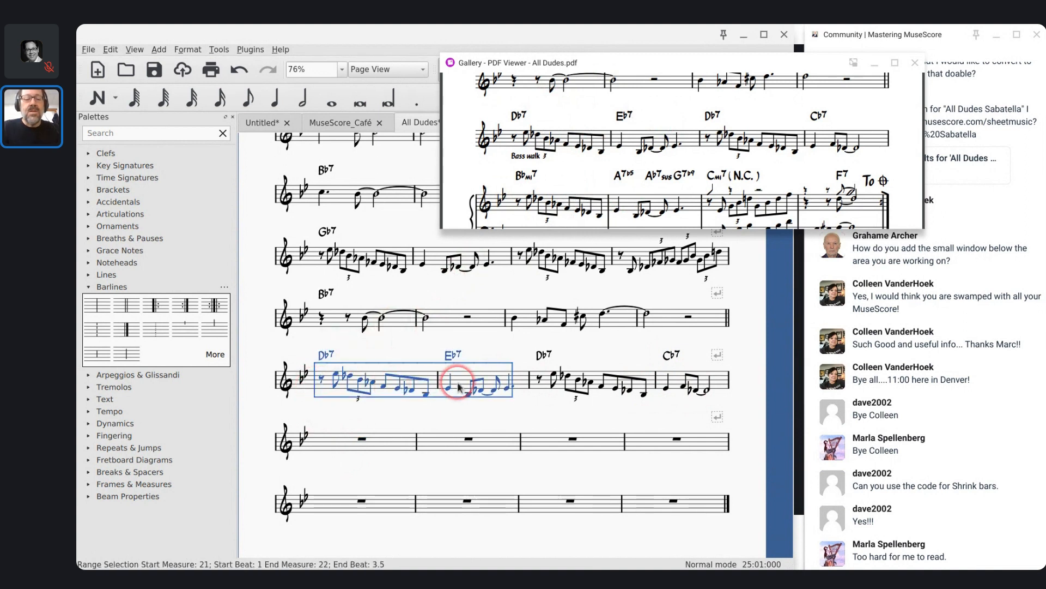
{"action": "key", "text": "ctrl+c"}
{"action": "left_click", "coordinate": [343, 440]}
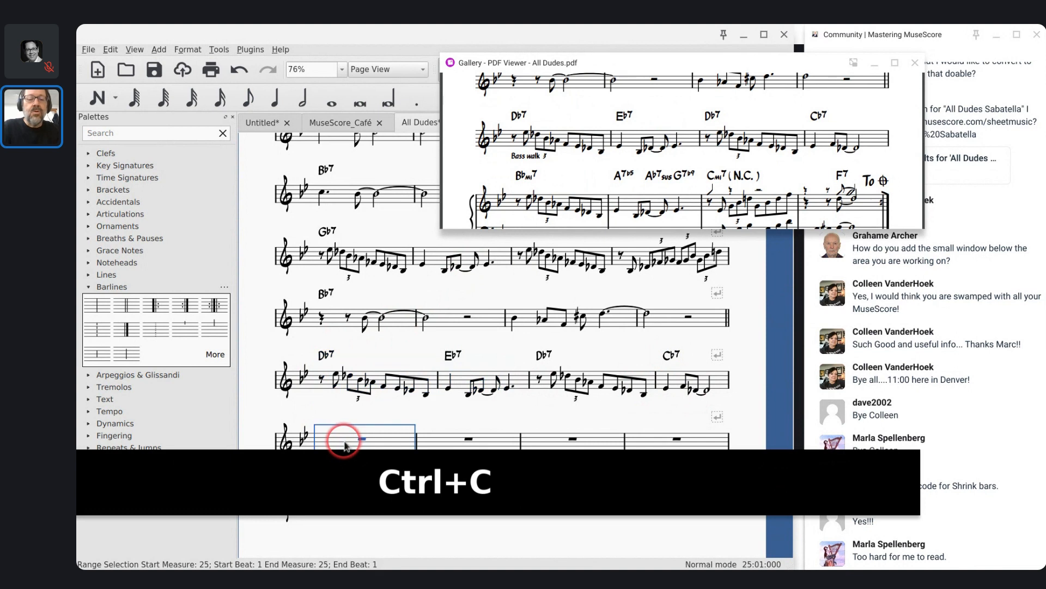
{"action": "key", "text": "ctrl+v"}
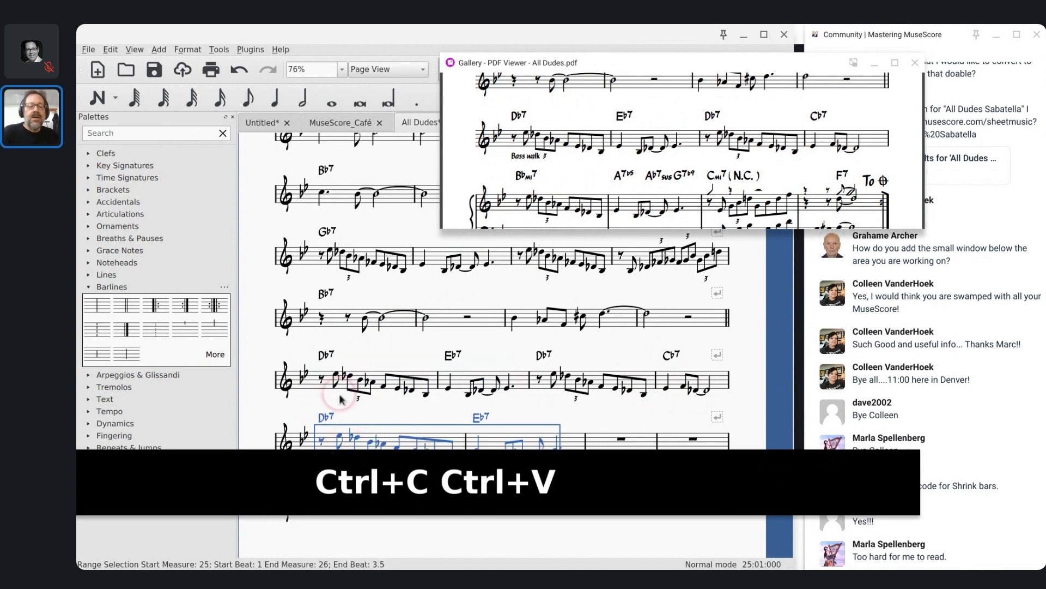
Step: Change the chord symbol of measure 25 to Bbmi7
{"action": "double_click", "coordinate": [326, 421]}
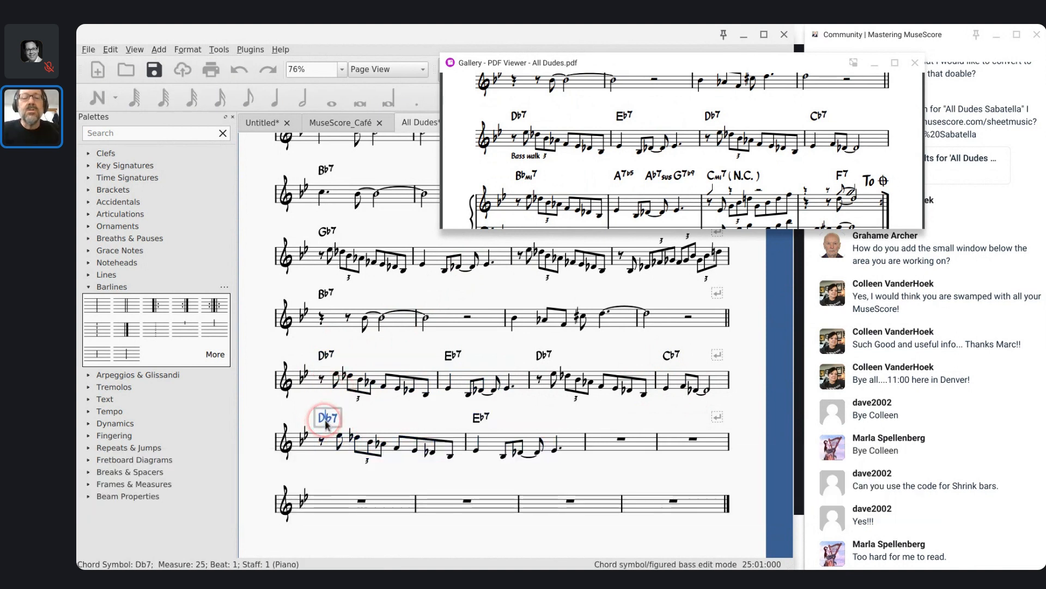
{"action": "key", "text": "ctrl+a"}
{"action": "type", "text": "Bbmi7"}
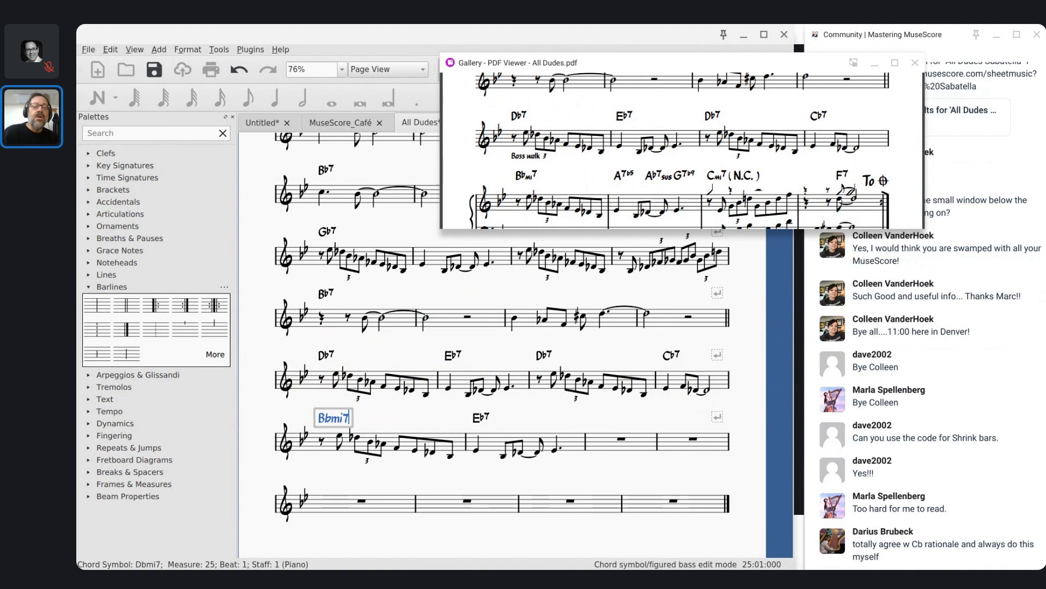
{"action": "key", "text": "Left"}
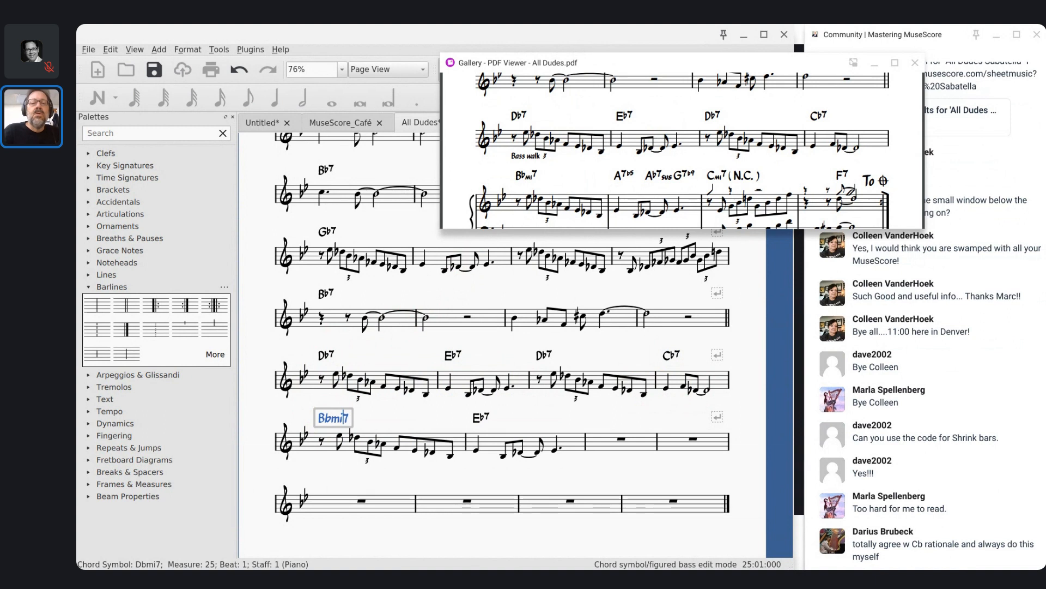
Step: Change the chord symbol on beat 1 of measure 26 to A7b5
{"action": "double_click", "coordinate": [476, 422]}
{"action": "key", "text": "ctrl+a"}
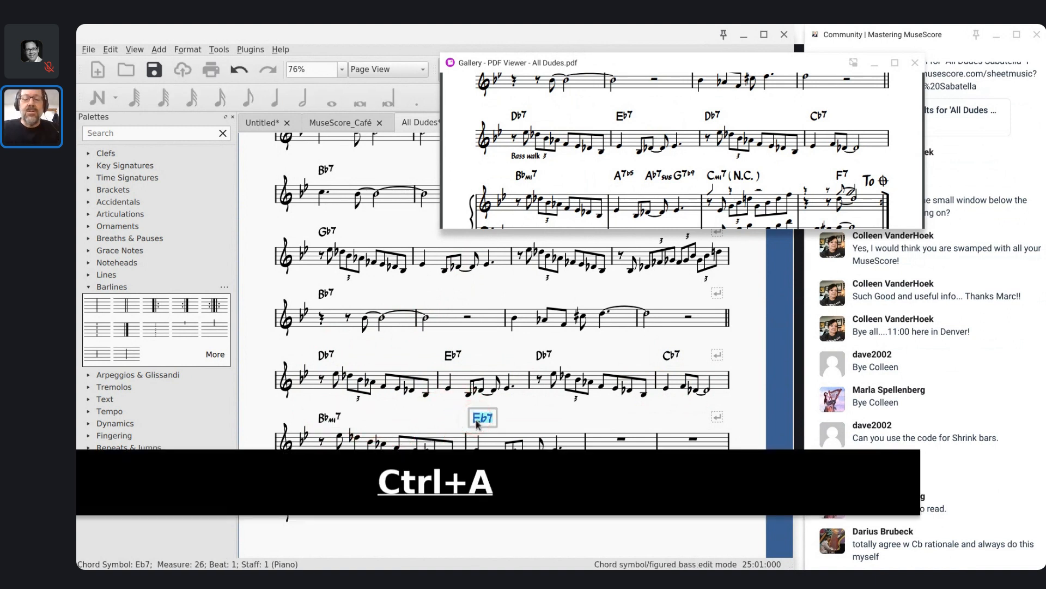
{"action": "type", "text": "A7"}
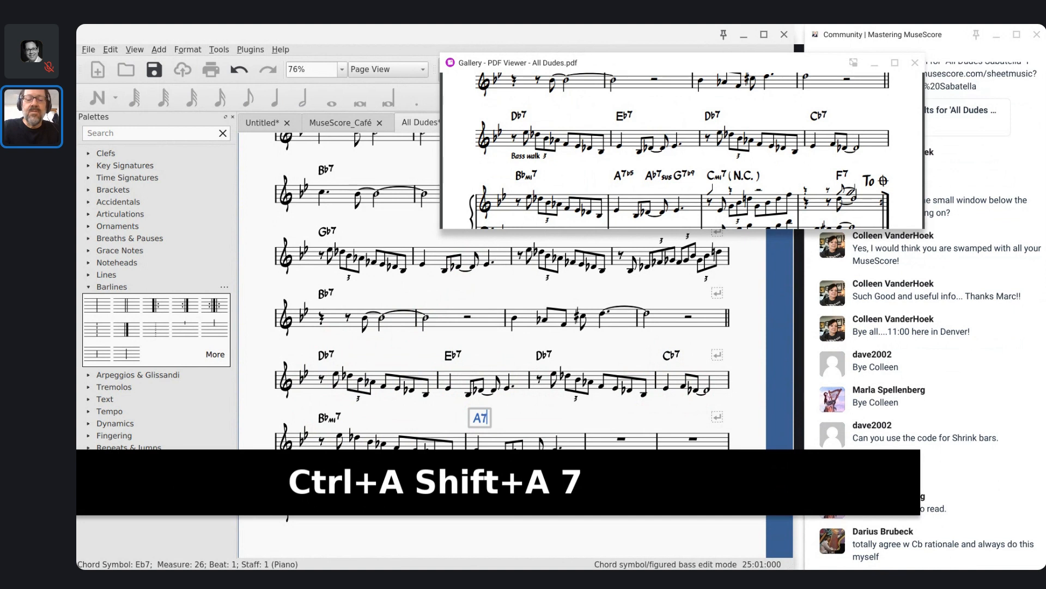
{"action": "type", "text": "b5"}
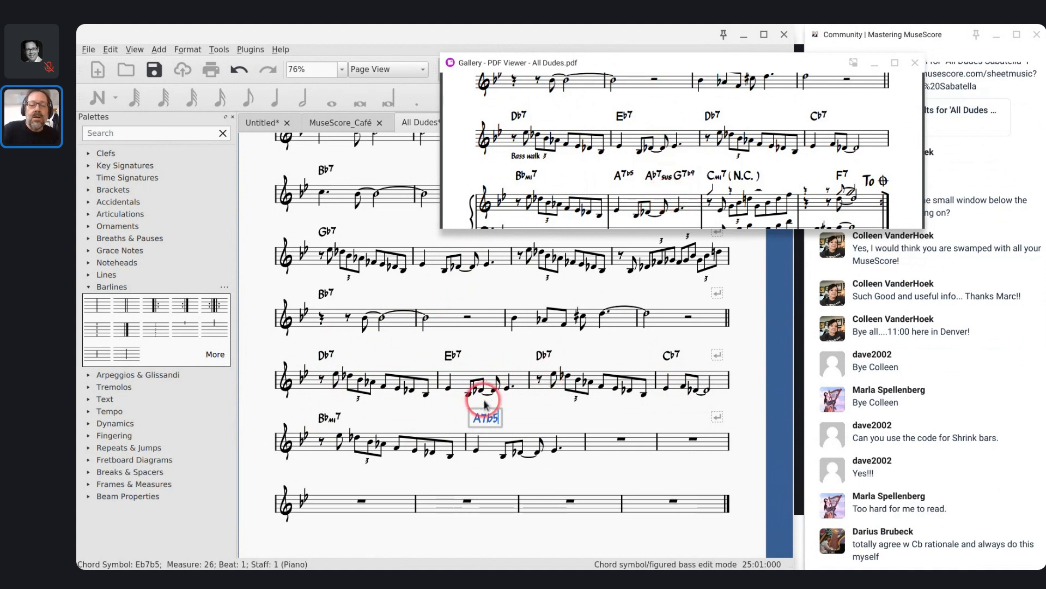
Step: Add an Ab7sus chord symbol on beat 2.5 and a G7b9 chord symbol on beat 3.5 of measure 26
{"action": "key", "text": "space"}
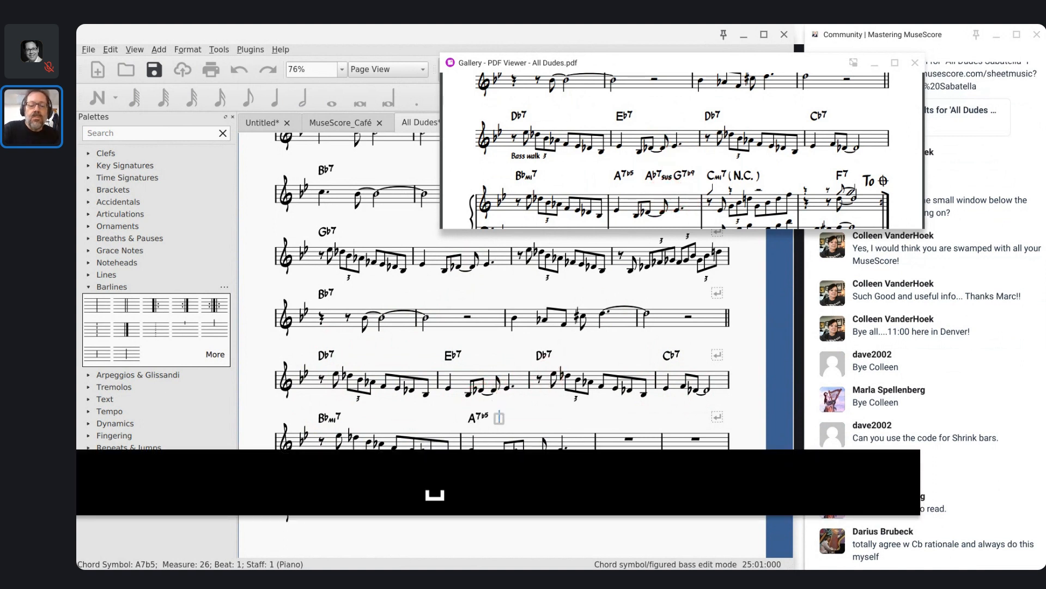
{"action": "key", "text": "space"}
{"action": "type", "text": "Ab7sus"}
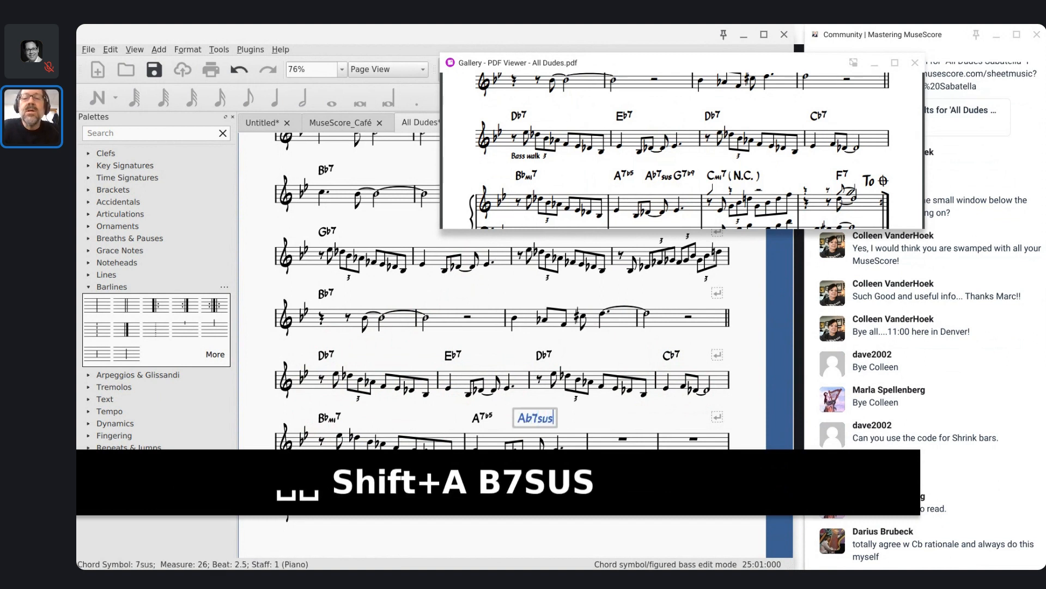
{"action": "key", "text": "space"}
{"action": "key", "text": "space"}
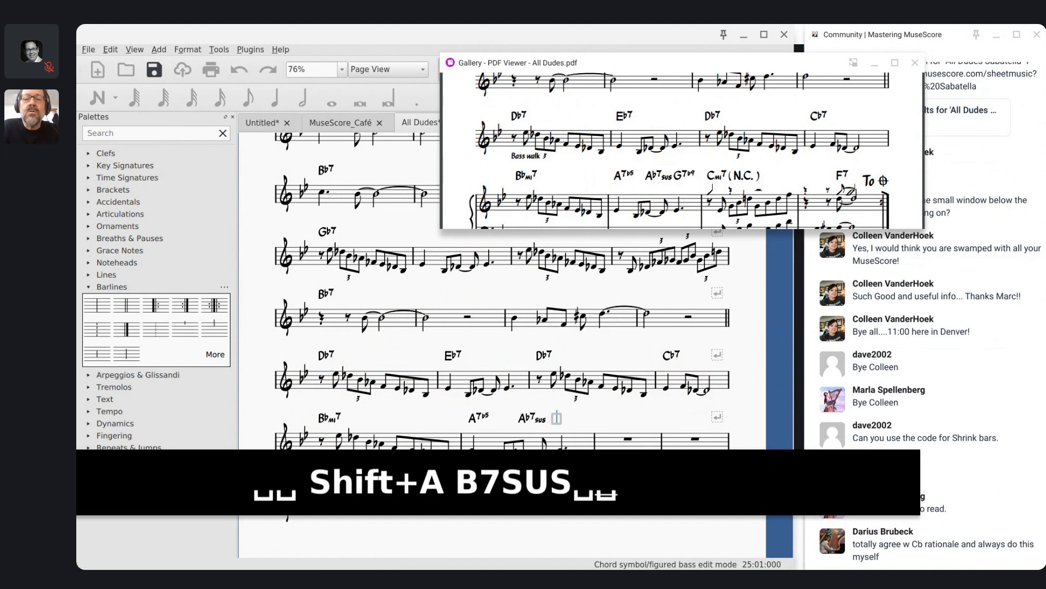
{"action": "type", "text": "G7"}
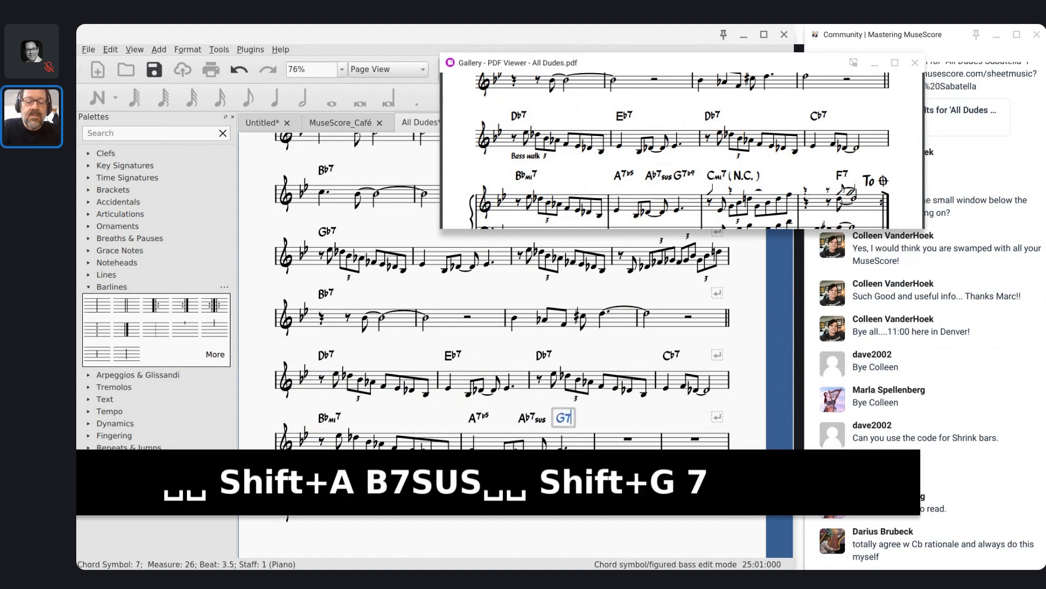
{"action": "type", "text": "b9"}
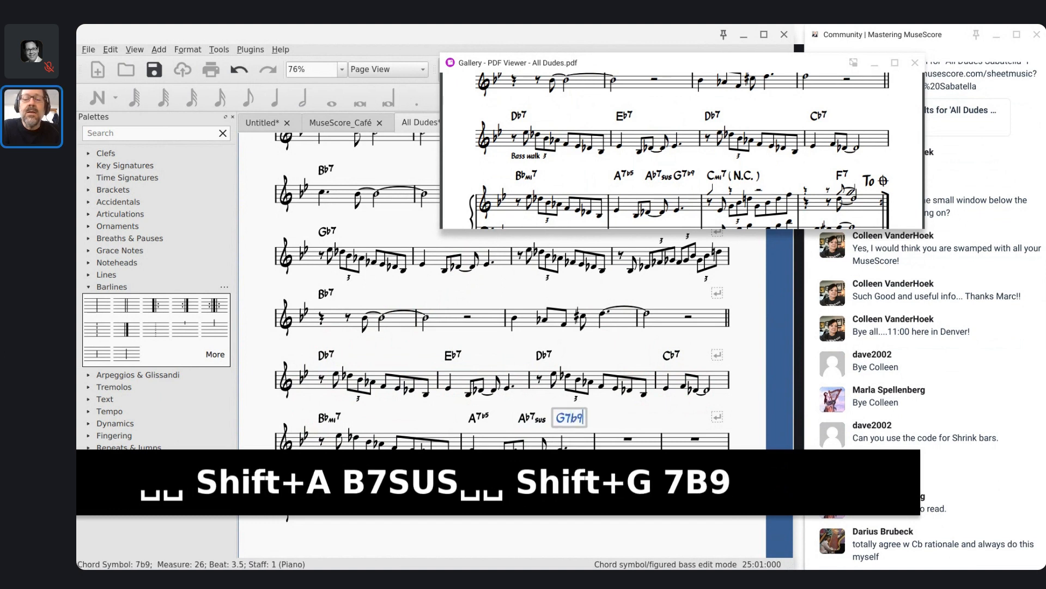
Step: Add a Cmi7 chord symbol on beat 1 of measure 27
{"action": "key", "text": "space"}
{"action": "key", "text": "space"}
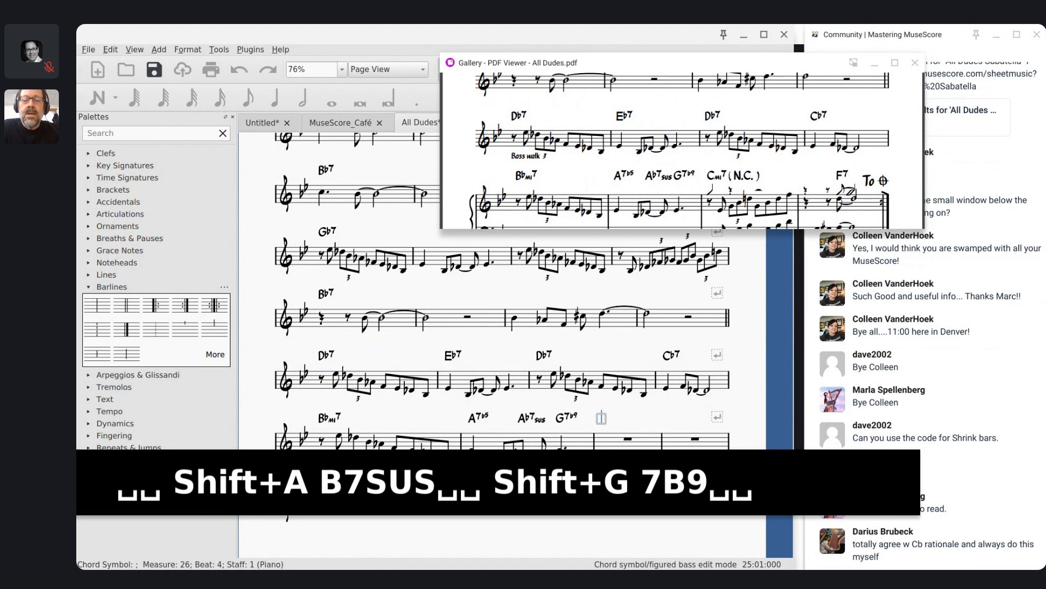
{"action": "type", "text": "Cm"}
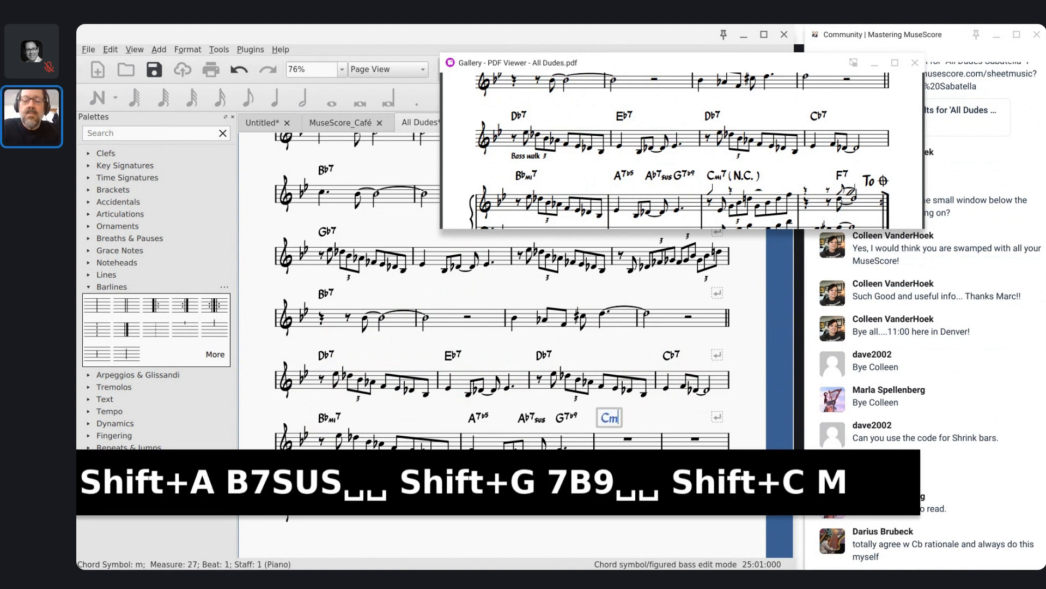
{"action": "type", "text": "i7"}
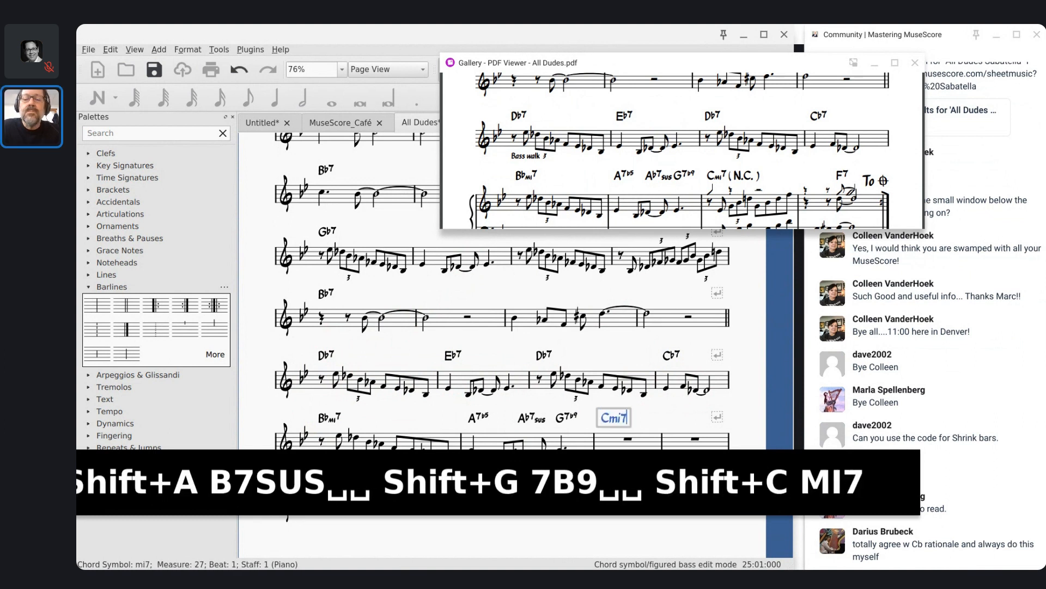
{"action": "key", "text": "Escape"}
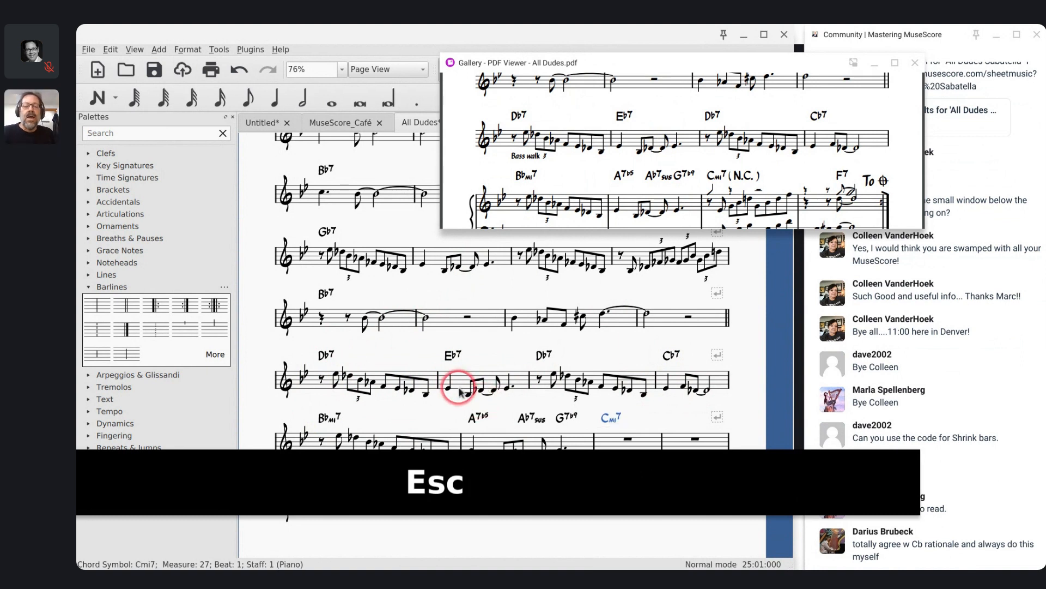
Step: Fill measure 27 with a quarter note C4, a quarter rest and a half rest
{"action": "scroll", "coordinate": [459, 389], "scroll_direction": "down", "scroll_amount": 3}
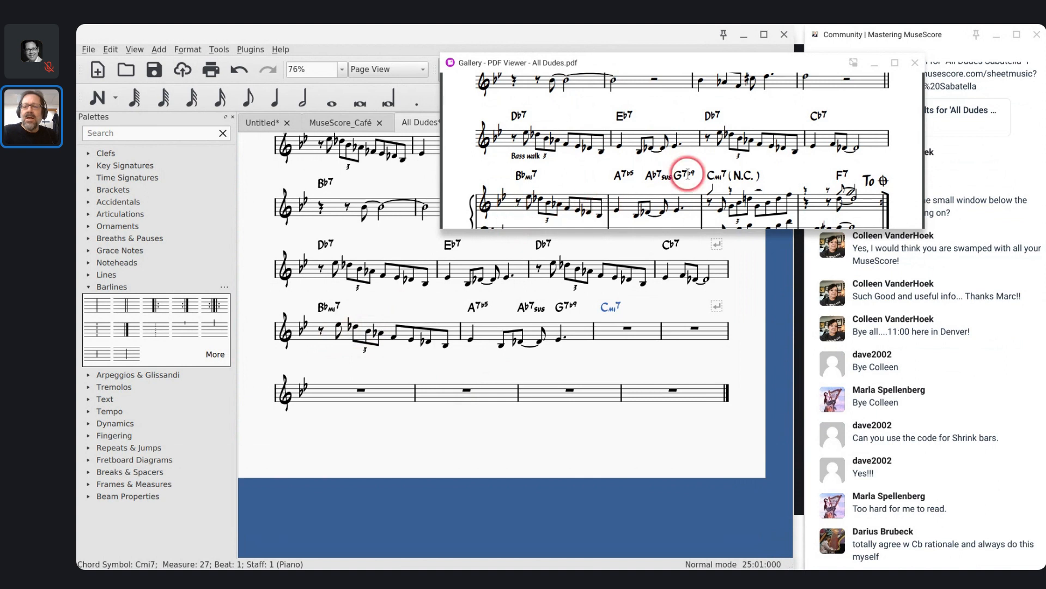
{"action": "scroll", "coordinate": [681, 182], "scroll_direction": "down", "scroll_amount": 2}
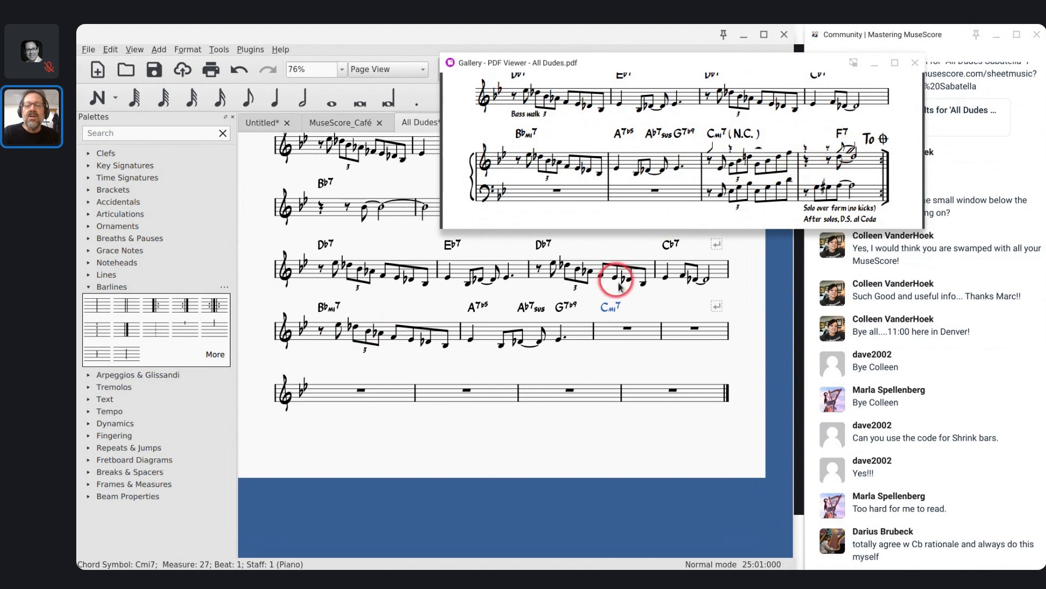
{"action": "left_click", "coordinate": [611, 337]}
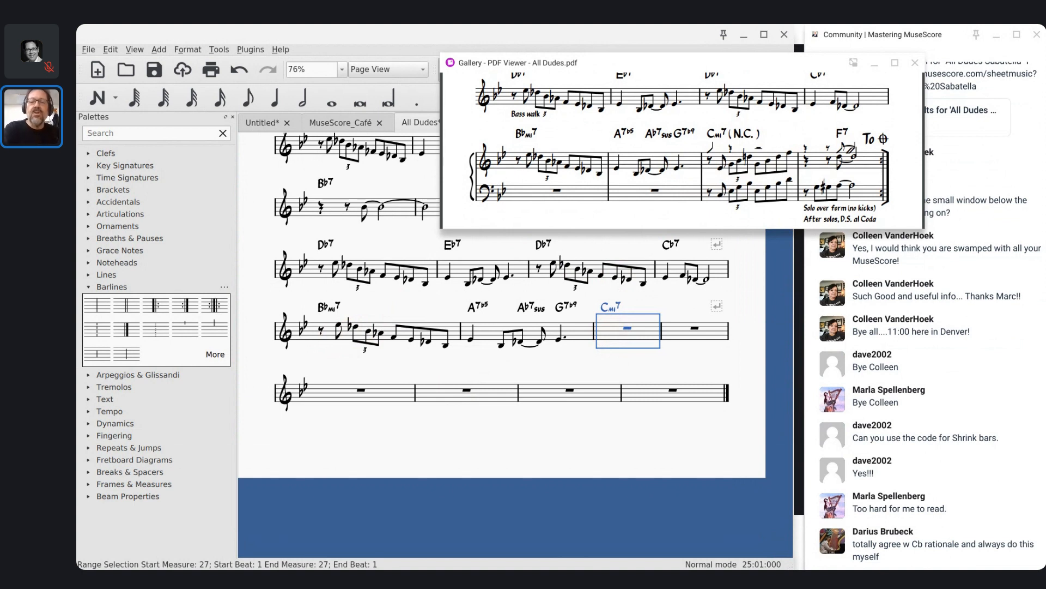
{"action": "key", "text": "n"}
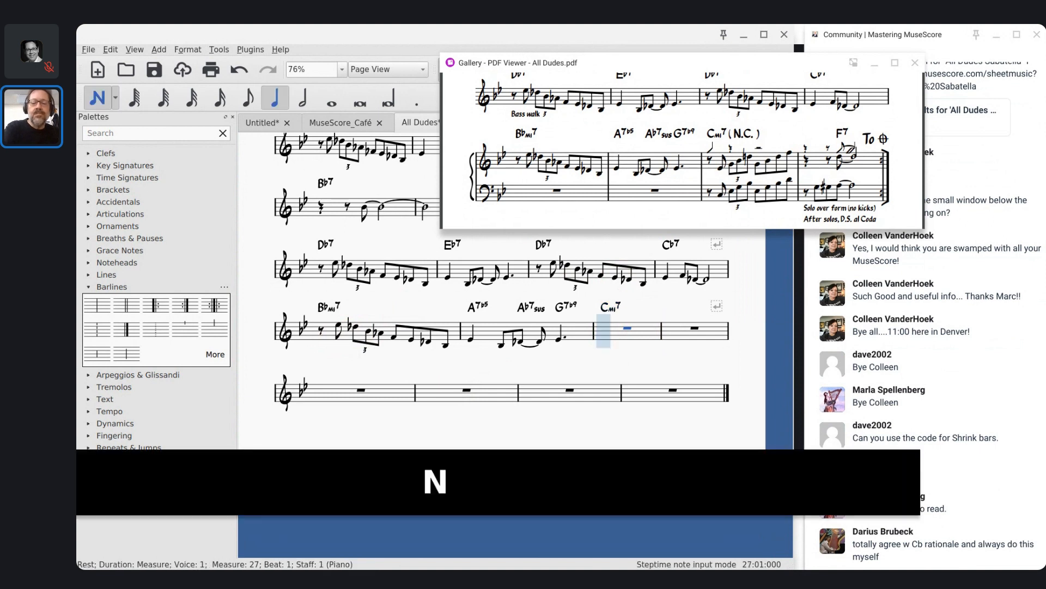
{"action": "key", "text": "5"}
{"action": "key", "text": "c"}
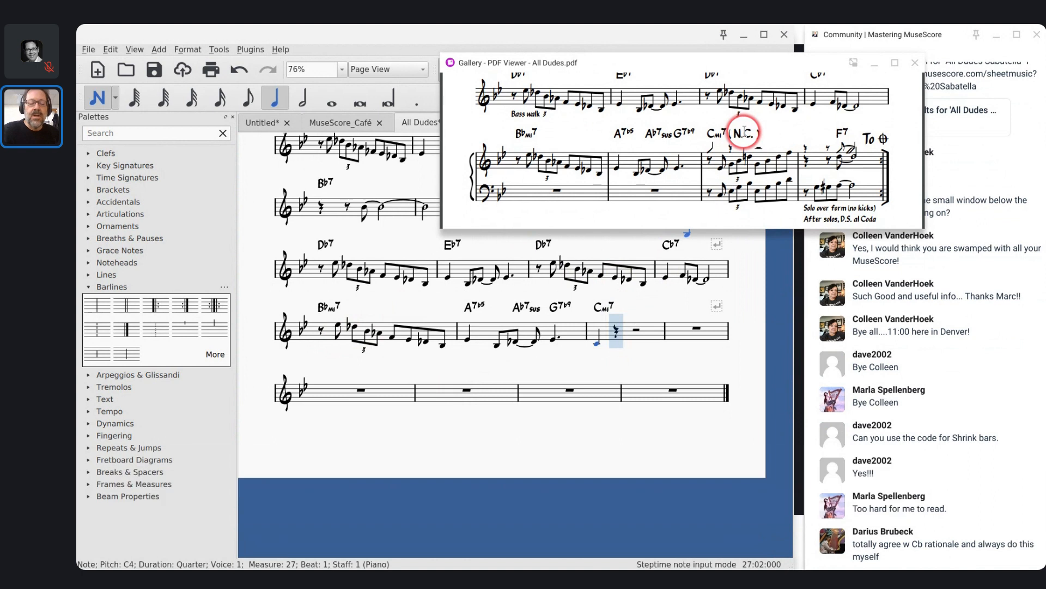
{"action": "key", "text": "5"}
{"action": "key", "text": "0"}
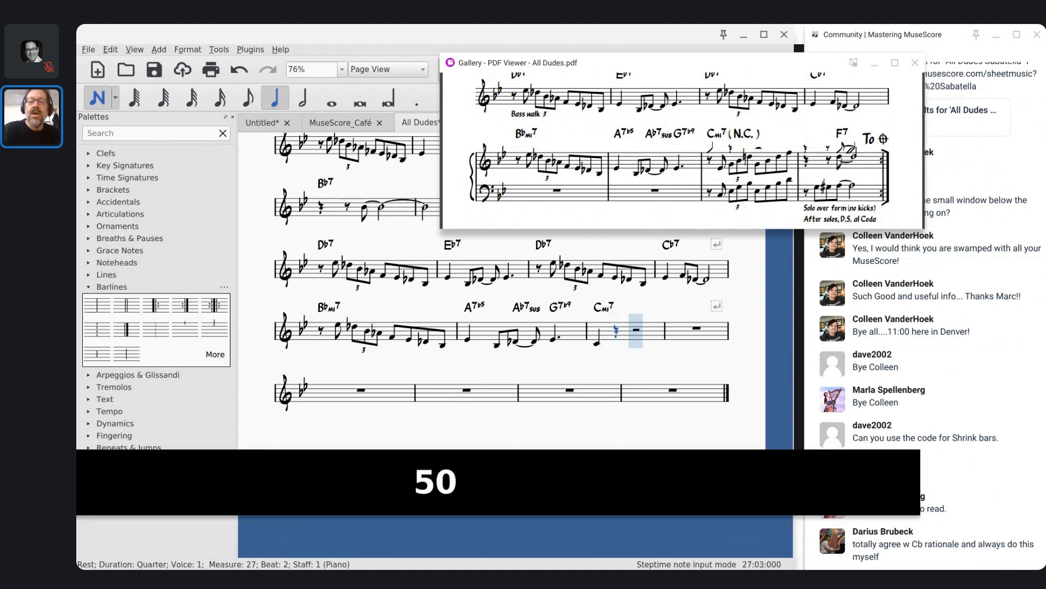
{"action": "key", "text": "6"}
{"action": "key", "text": "0"}
Step: Fill measure 28 with a quarter rest, an eighth rest and an eighth note F4 tied to a half note F4
{"action": "key", "text": "5"}
{"action": "key", "text": "0"}
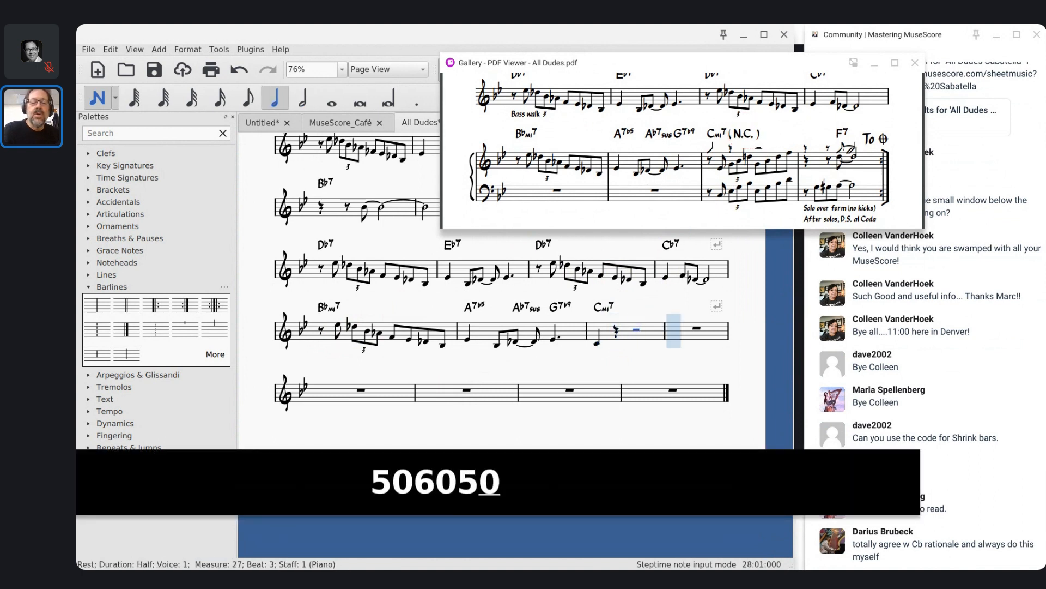
{"action": "key", "text": "4"}
{"action": "key", "text": "0"}
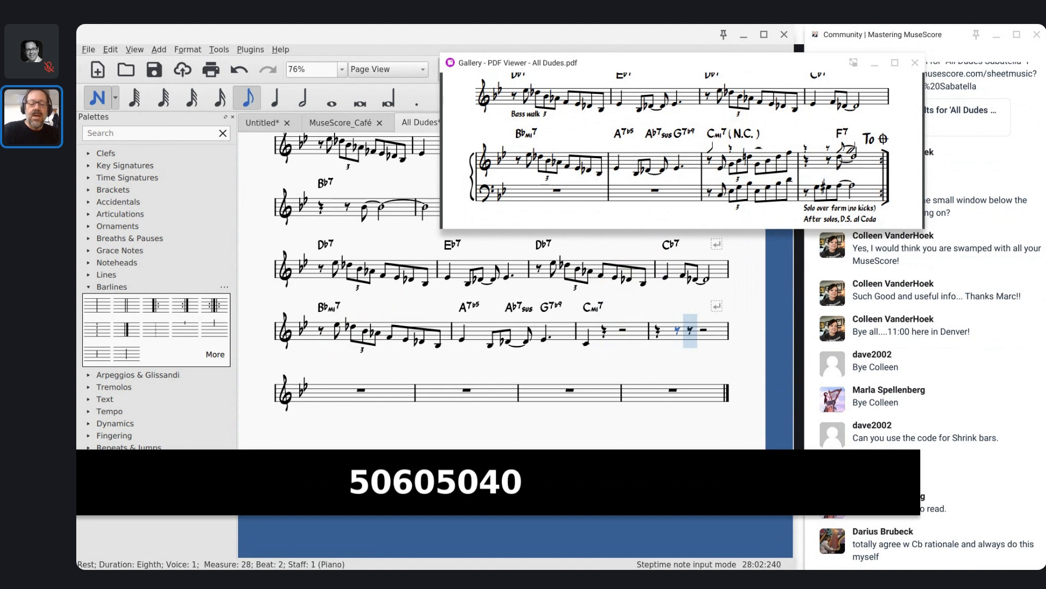
{"action": "key", "text": "4"}
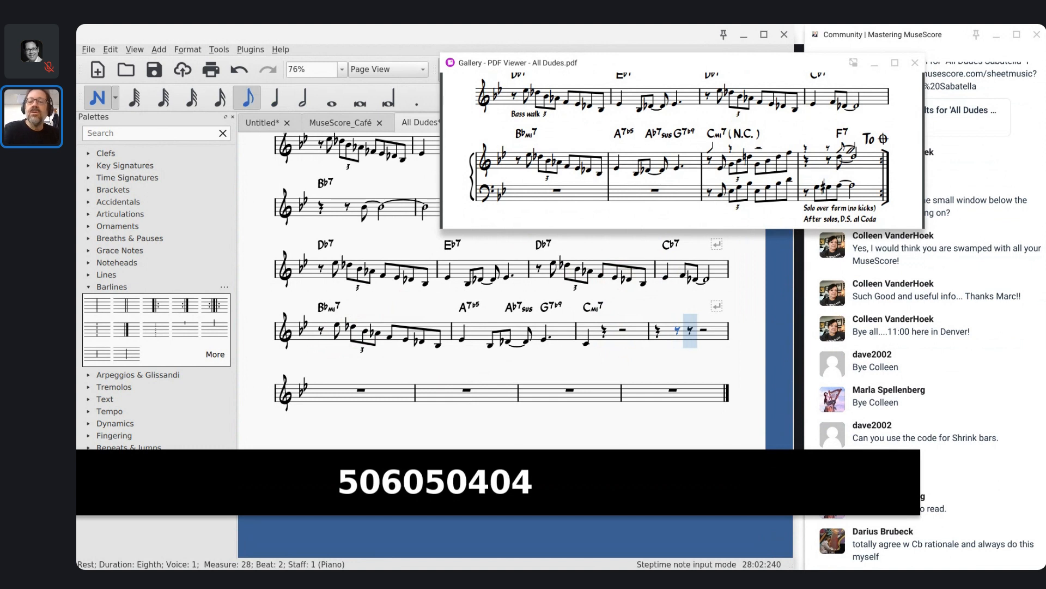
{"action": "key", "text": "f"}
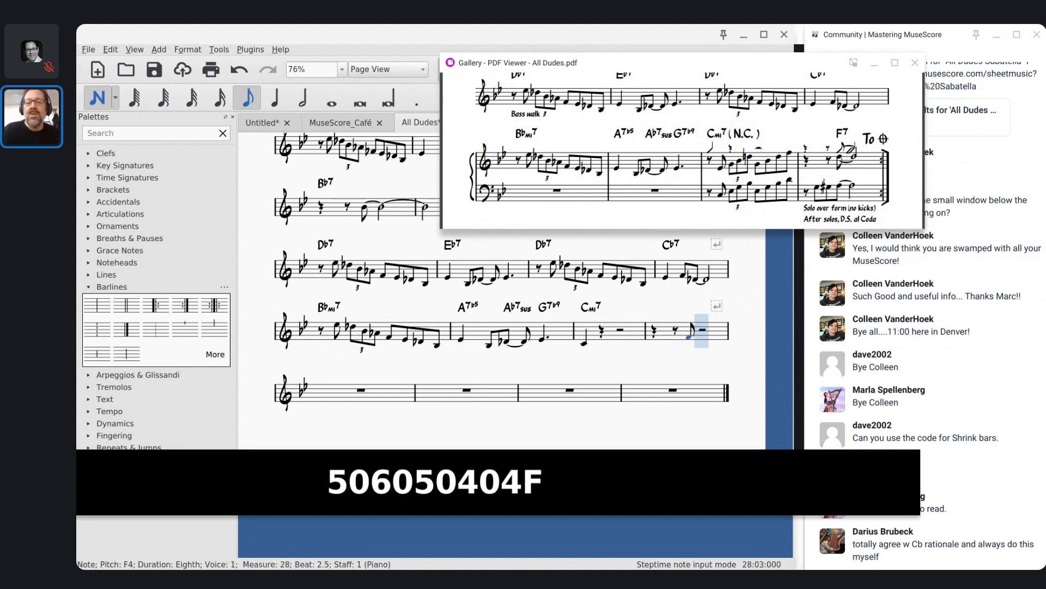
{"action": "key", "text": "6"}
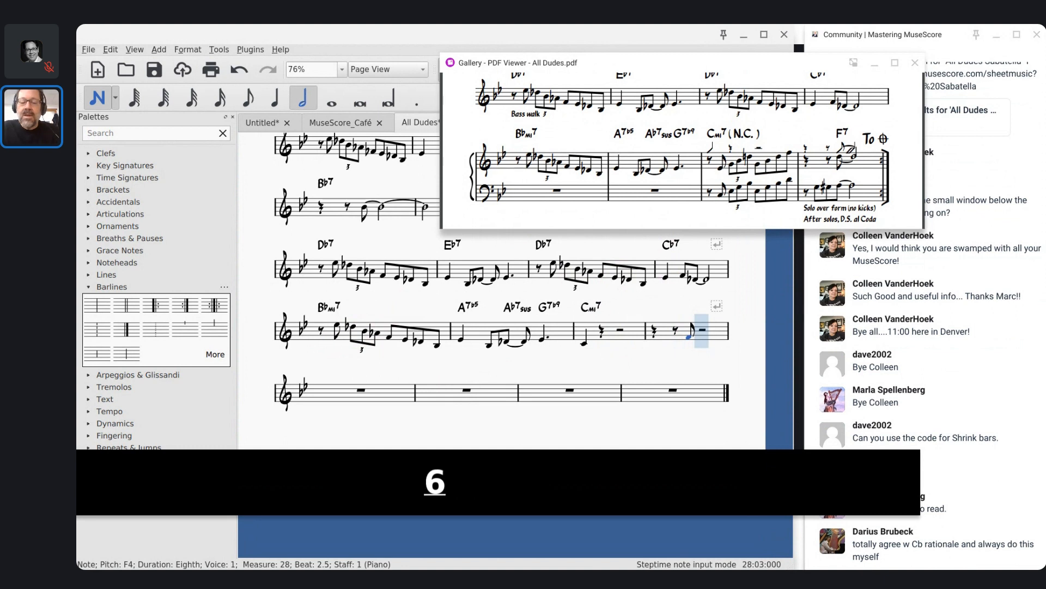
{"action": "key", "text": "shift+equal"}
{"action": "key", "text": "Escape"}
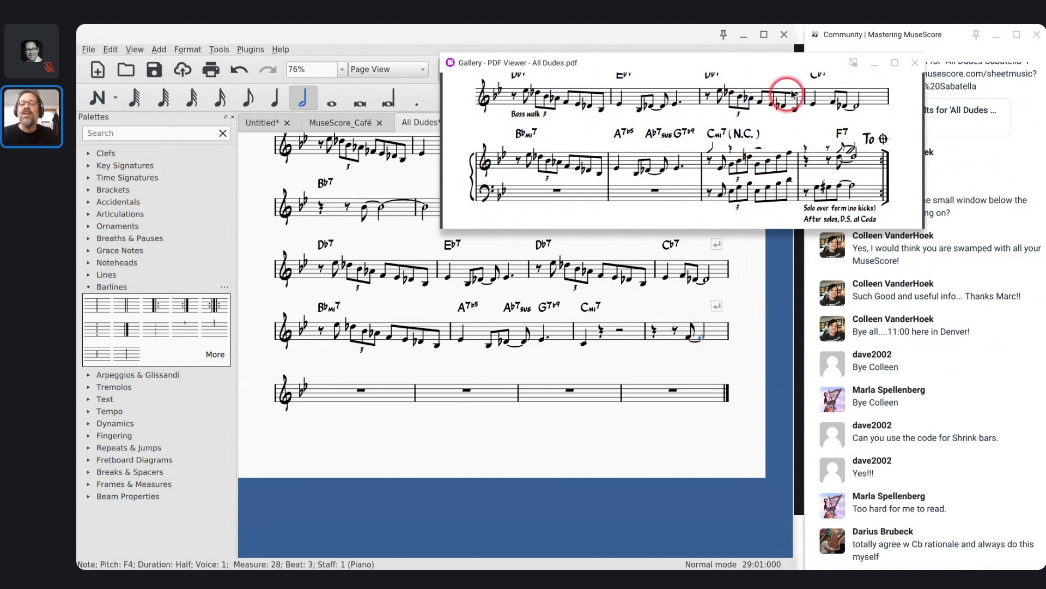
Step: Select the contents of measures 27 and 28
{"action": "left_click", "coordinate": [611, 339]}
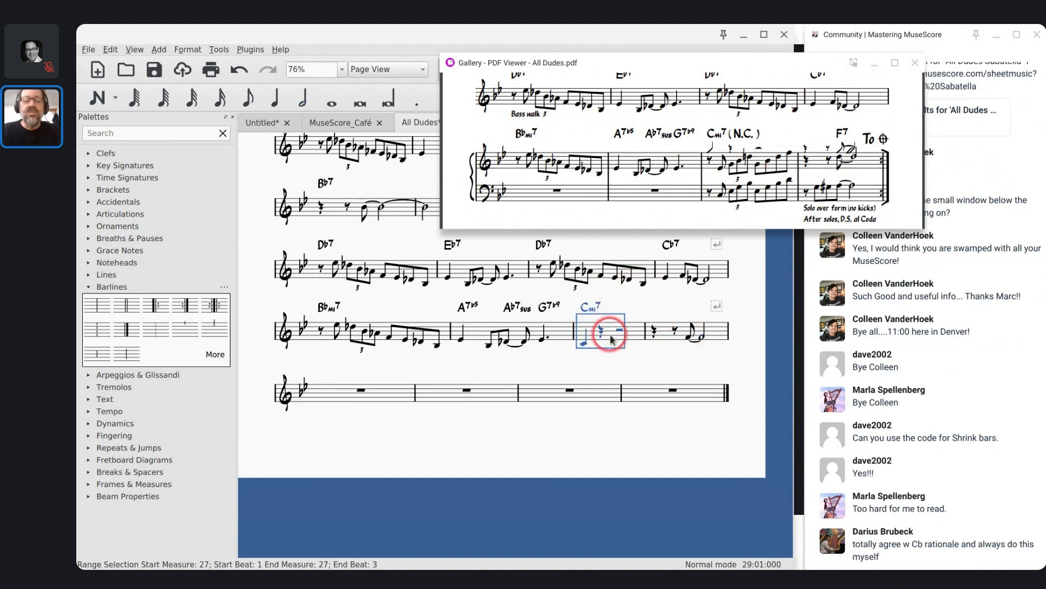
{"action": "left_click", "coordinate": [720, 331], "text": "shift"}
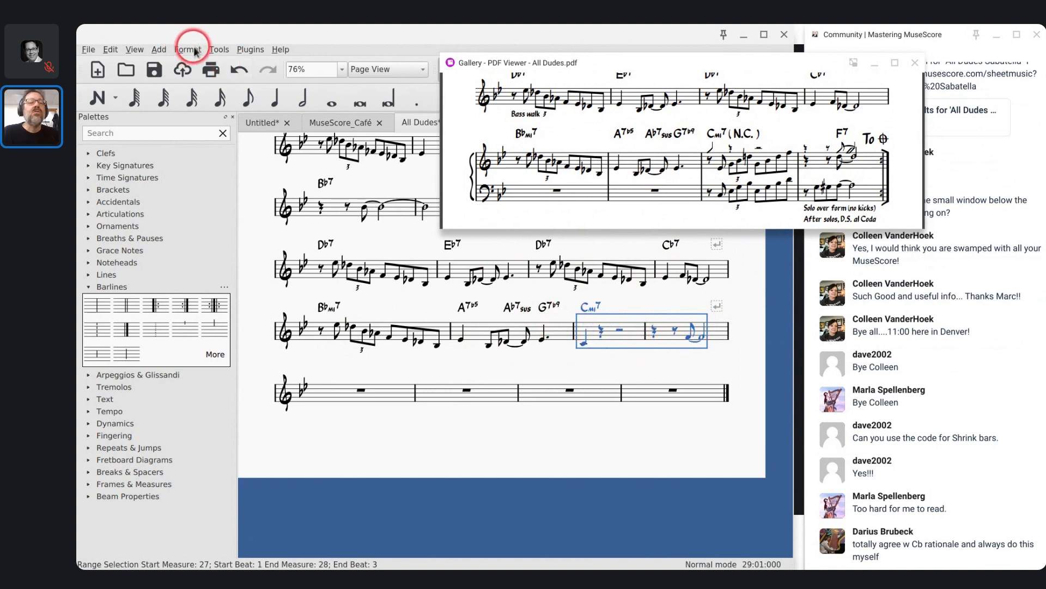
{"action": "left_click", "coordinate": [212, 51]}
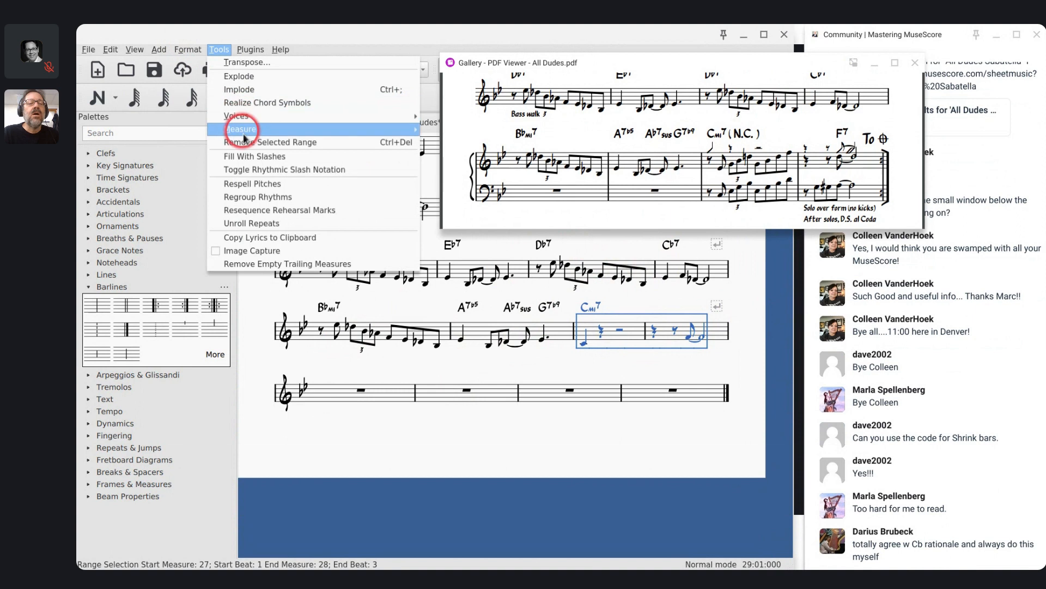
{"action": "left_click", "coordinate": [255, 173]}
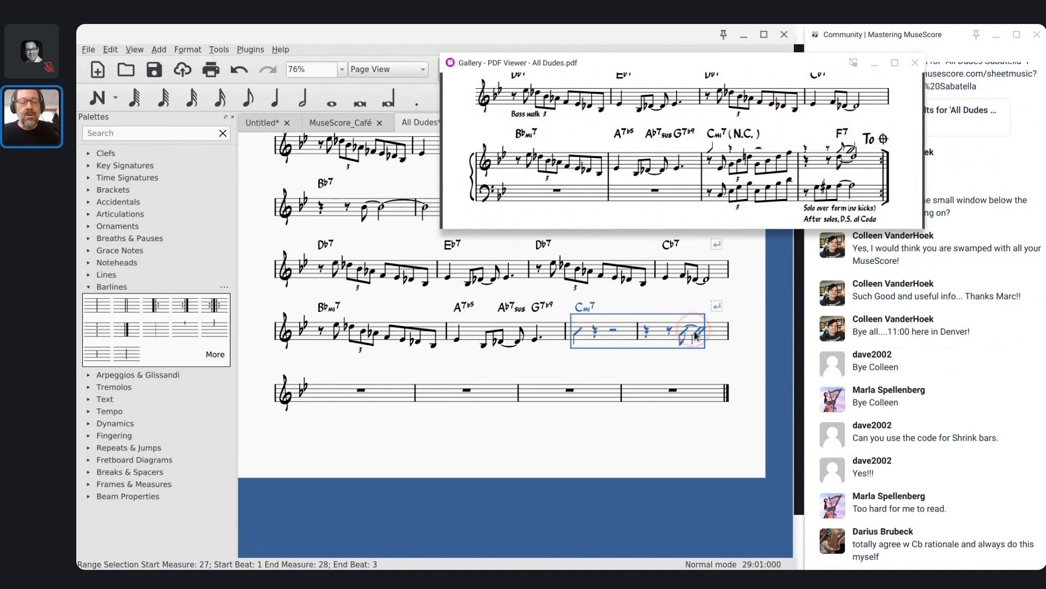
{"action": "key", "text": "ctrl+z"}
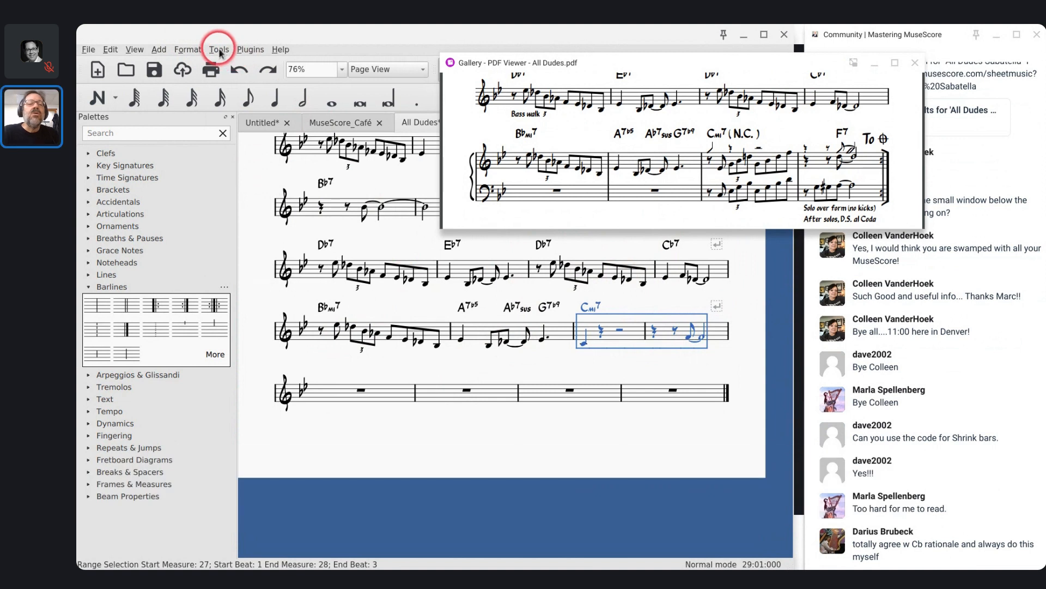
Step: Exchange voices 1 and 3 in measures 27 and 28, and convert the kick rhythm to rhythmic slash notation above the staff
{"action": "left_click", "coordinate": [219, 50]}
{"action": "mouse_move", "coordinate": [245, 129]}
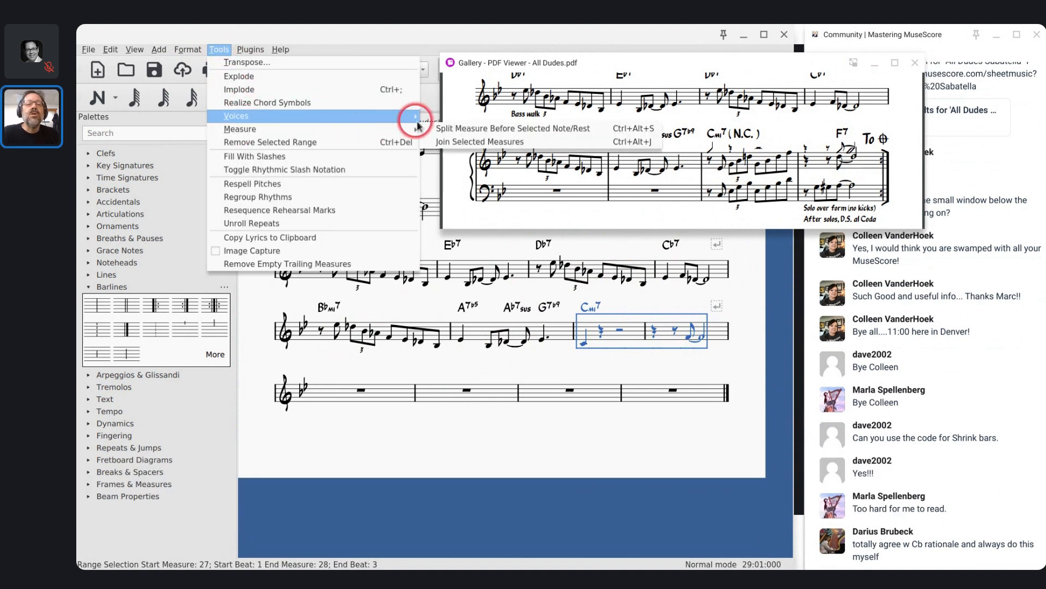
{"action": "mouse_move", "coordinate": [371, 116]}
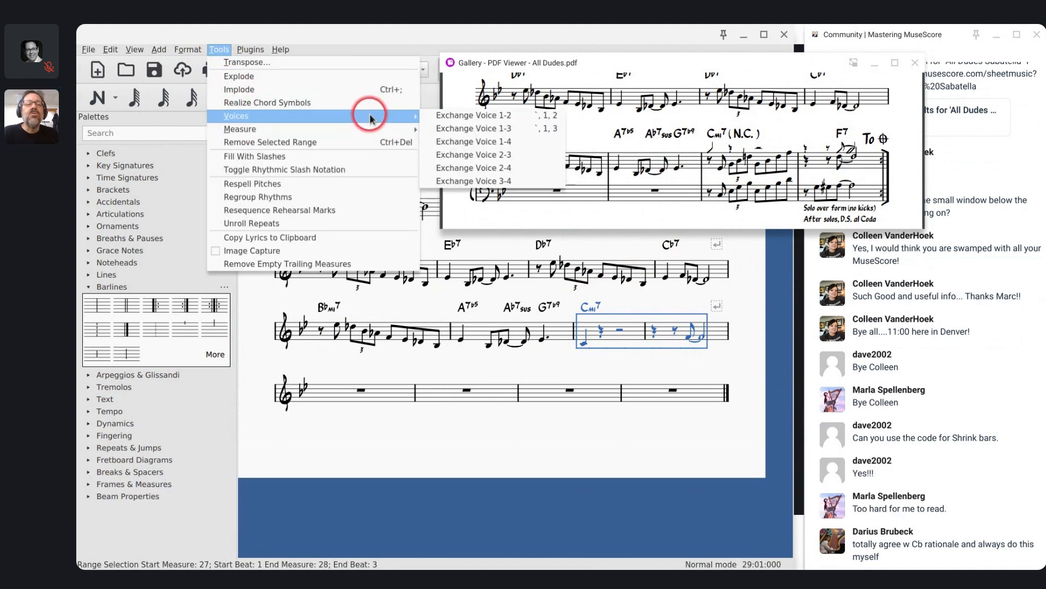
{"action": "left_click", "coordinate": [452, 128]}
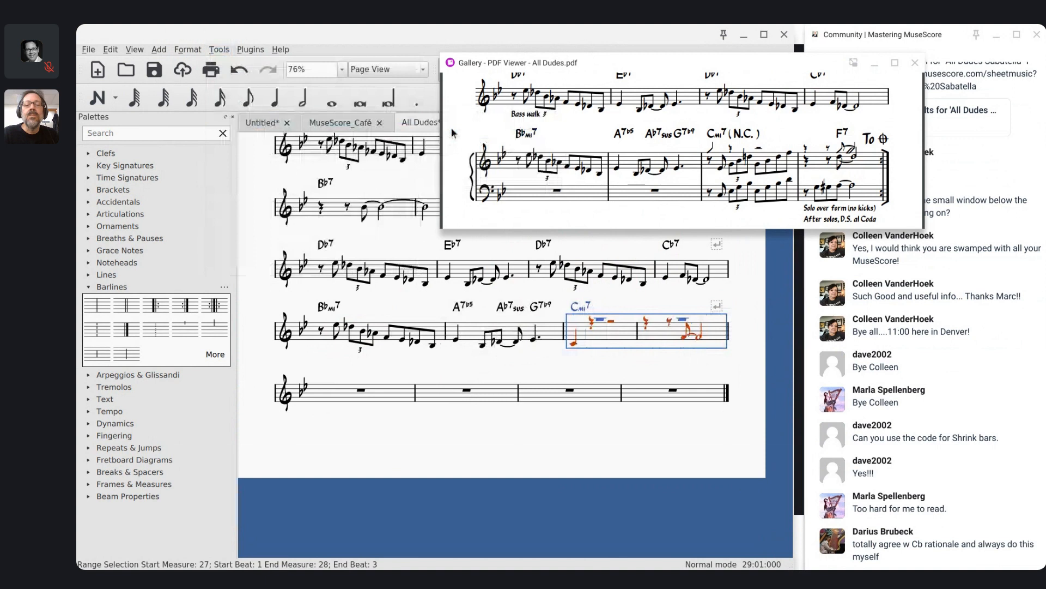
{"action": "left_click", "coordinate": [219, 50]}
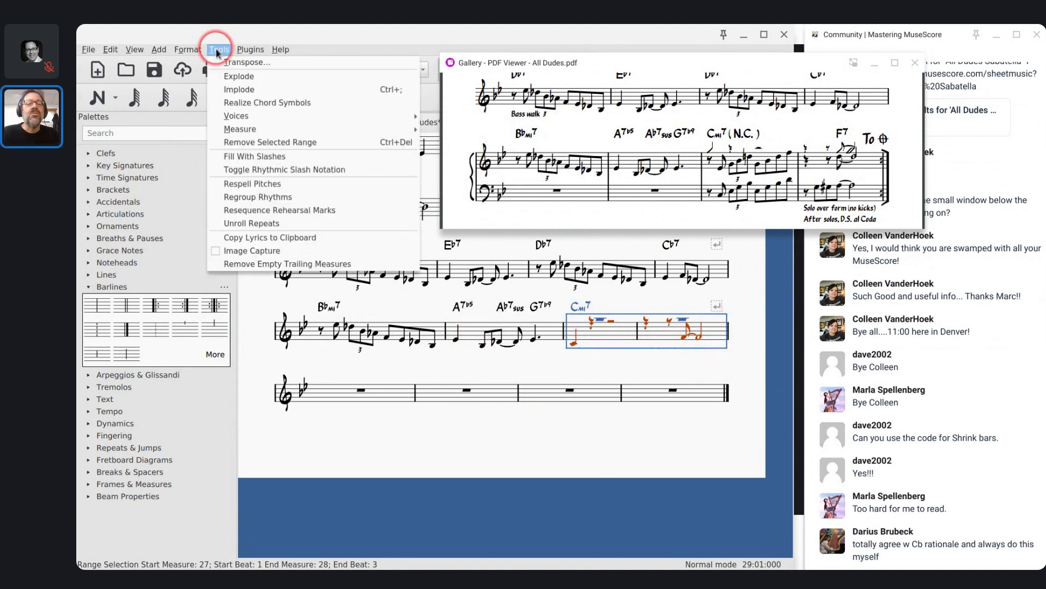
{"action": "left_click", "coordinate": [251, 169]}
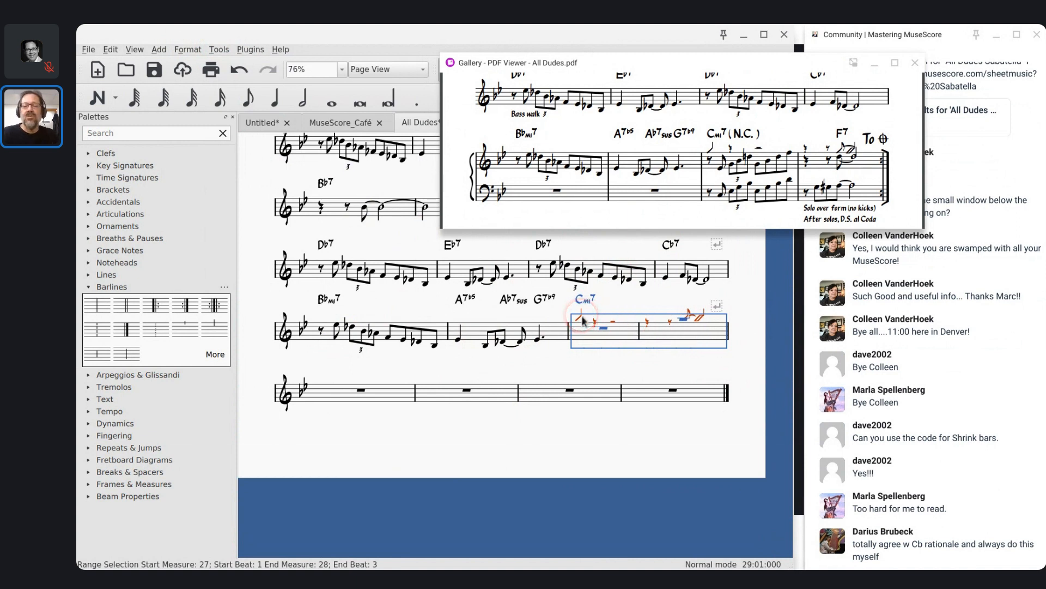
Step: Enter an eighth rest, an eighth note Eb4 and an eighth-note triplet G, Bb, D in voice 1 of measure 27, and move the reference PDF off the toolbar
{"action": "left_click", "coordinate": [605, 331]}
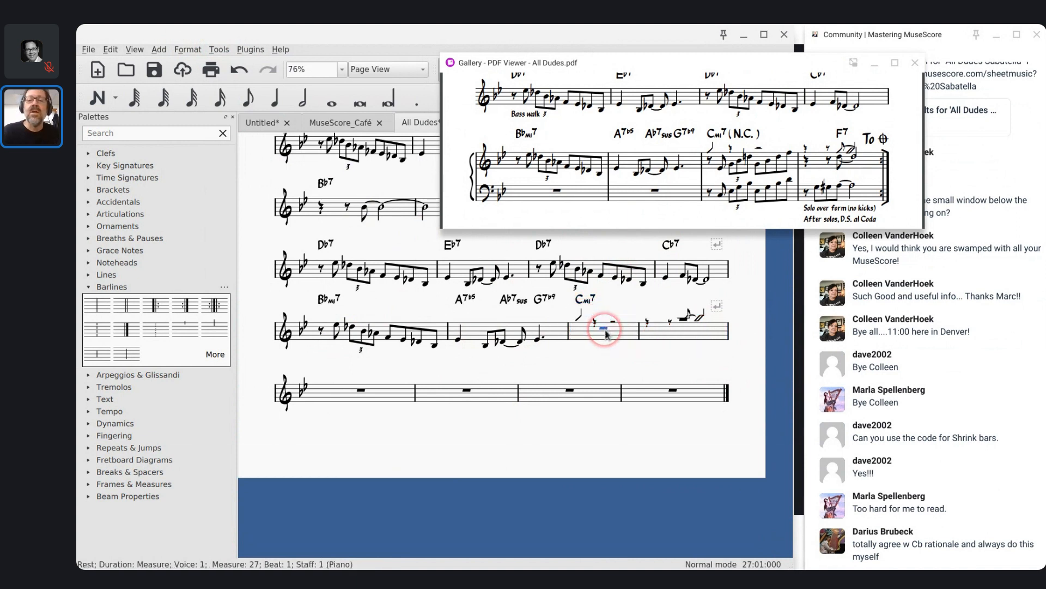
{"action": "key", "text": "n"}
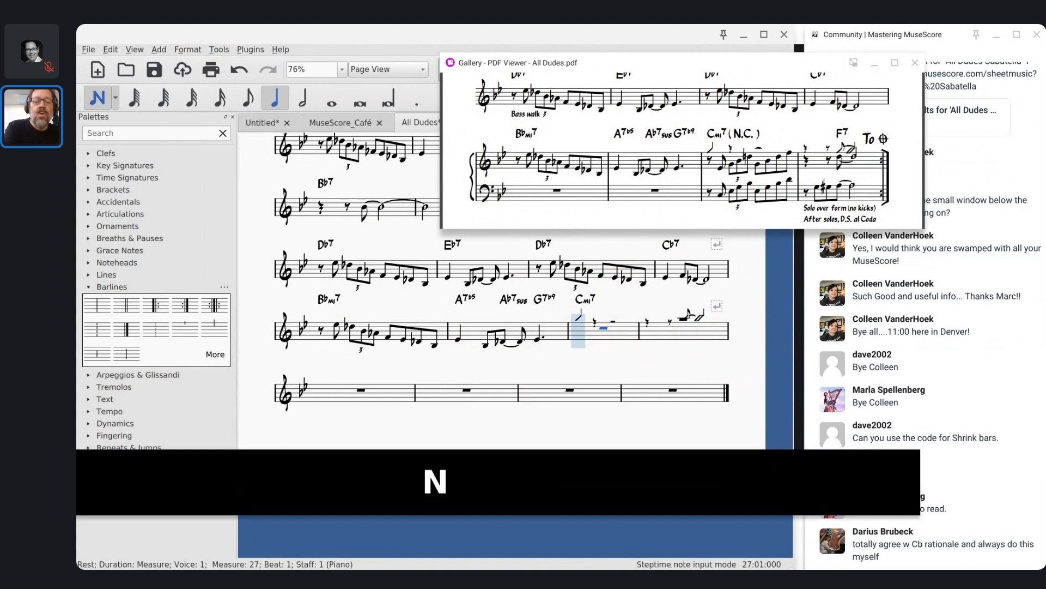
{"action": "key", "text": "4"}
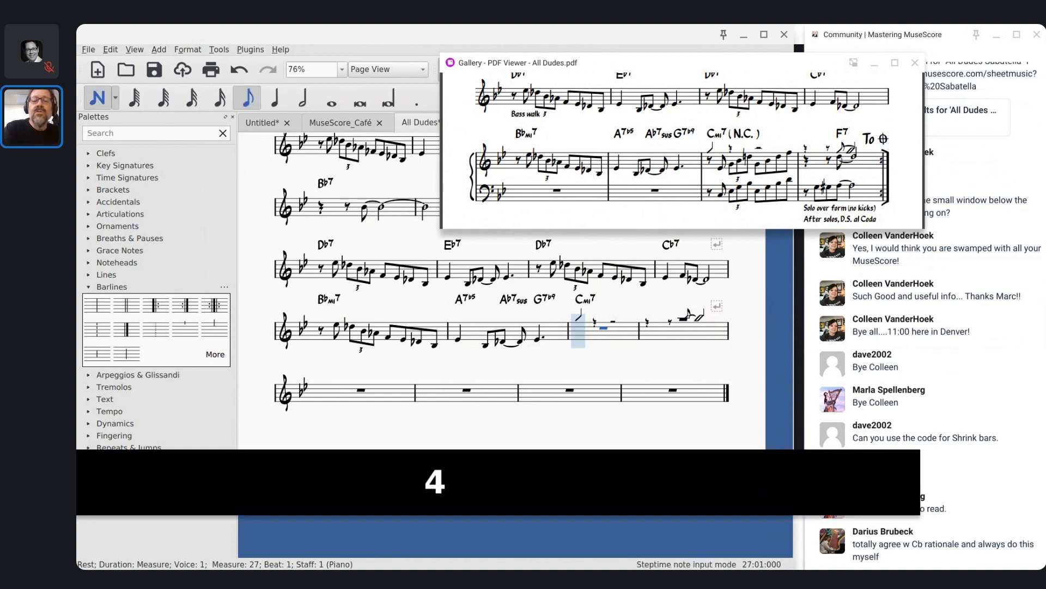
{"action": "key", "text": "0"}
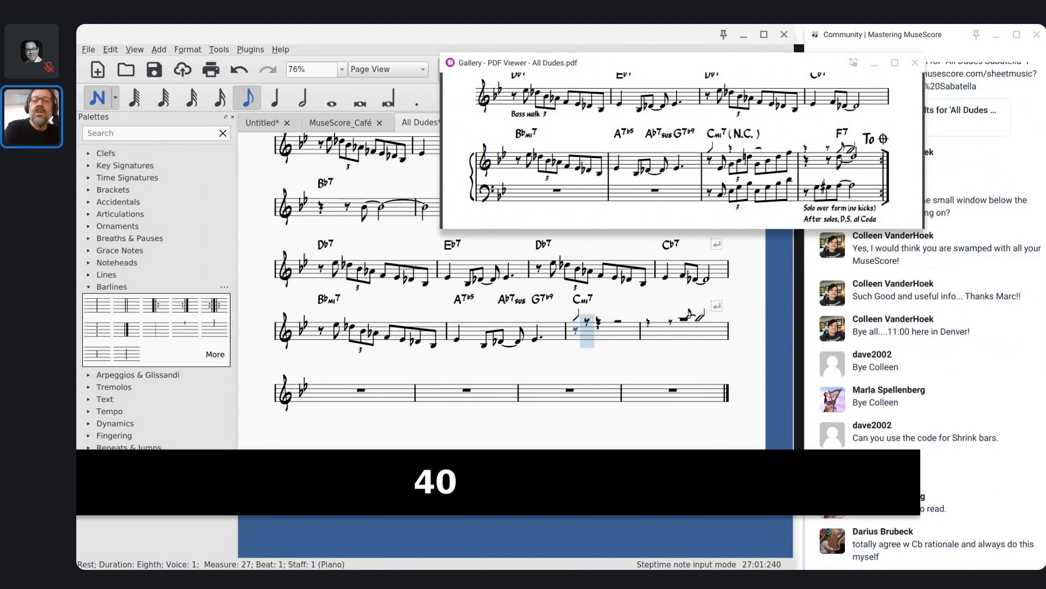
{"action": "key", "text": "e"}
{"action": "key", "text": "5"}
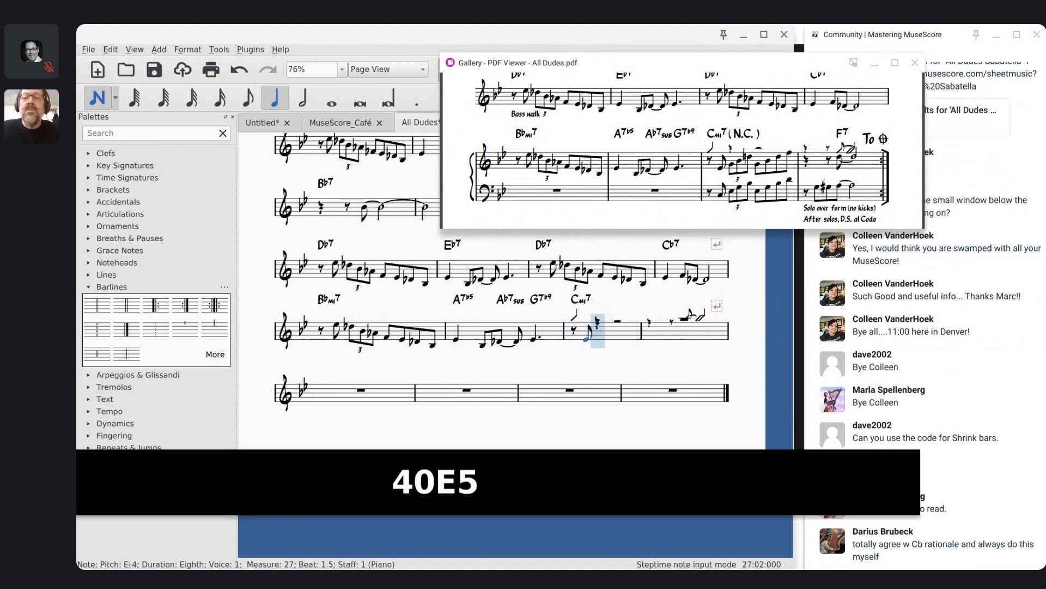
{"action": "key", "text": "ctrl+3"}
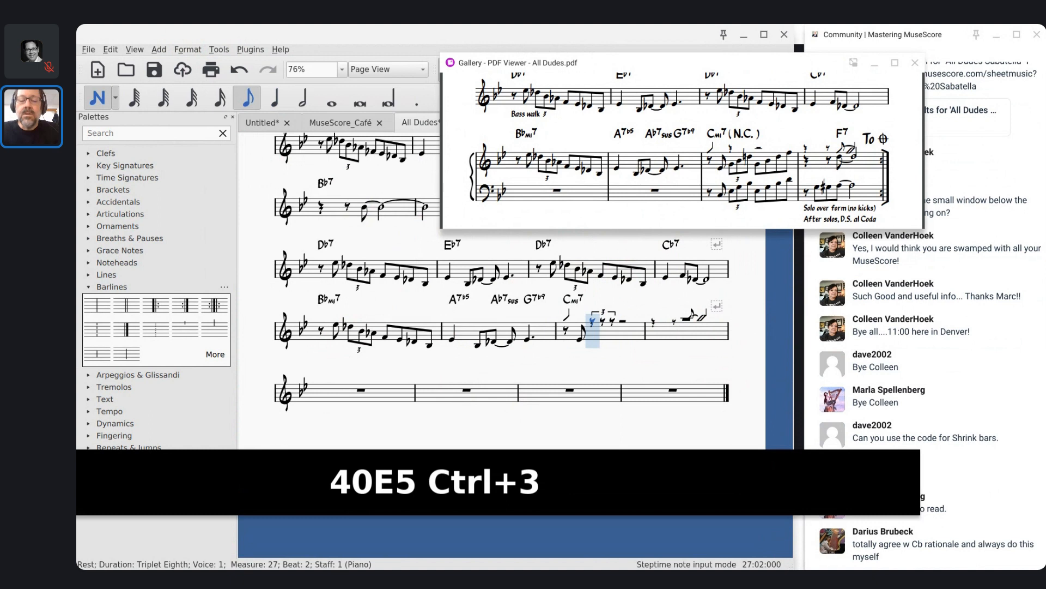
{"action": "key", "text": "g"}
{"action": "key", "text": "b"}
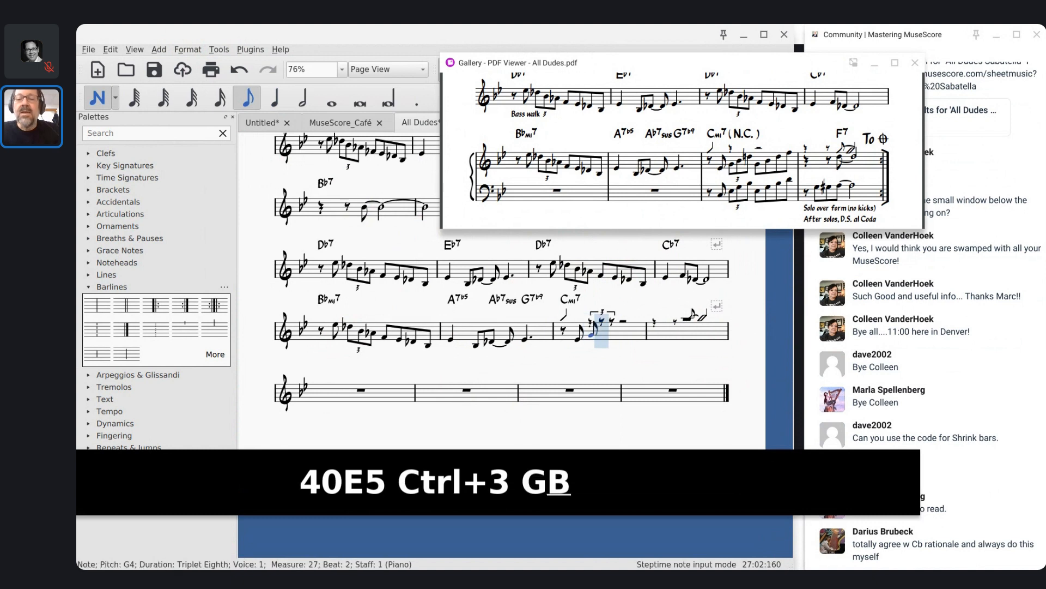
{"action": "key", "text": "d"}
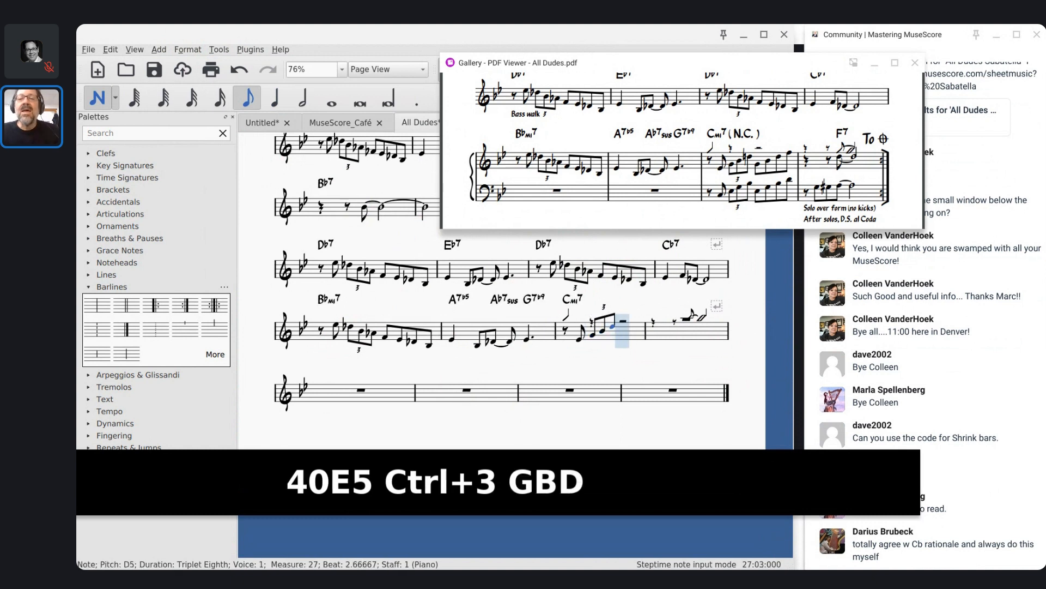
{"action": "left_click_drag", "start_coordinate": [672, 59], "coordinate": [654, 101]}
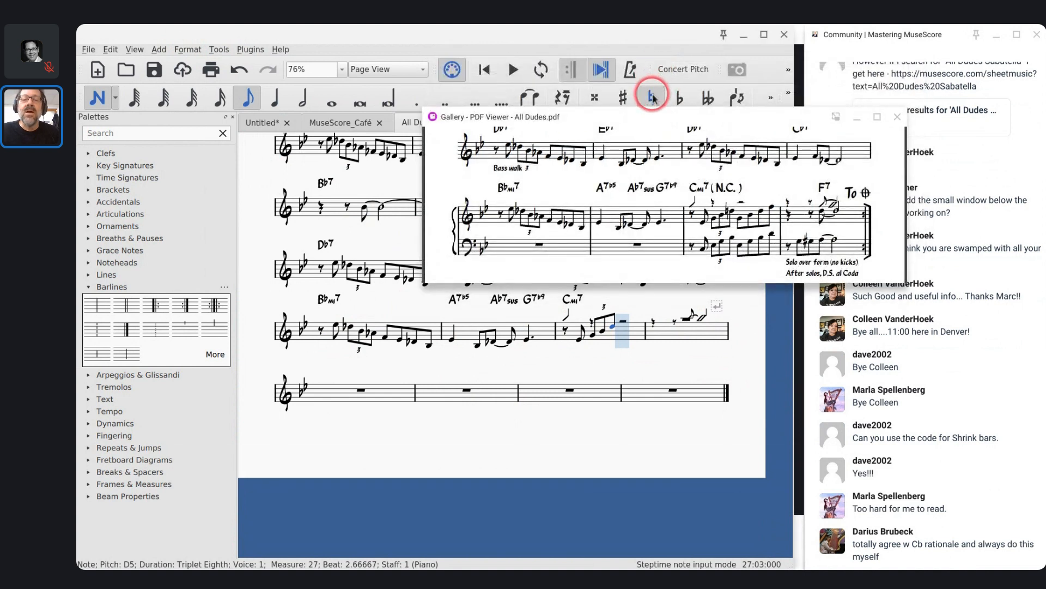
Step: Try to toggle a natural on the last triplet note of measure 27, and move the reference PDF away from the last staves
{"action": "left_click", "coordinate": [653, 100]}
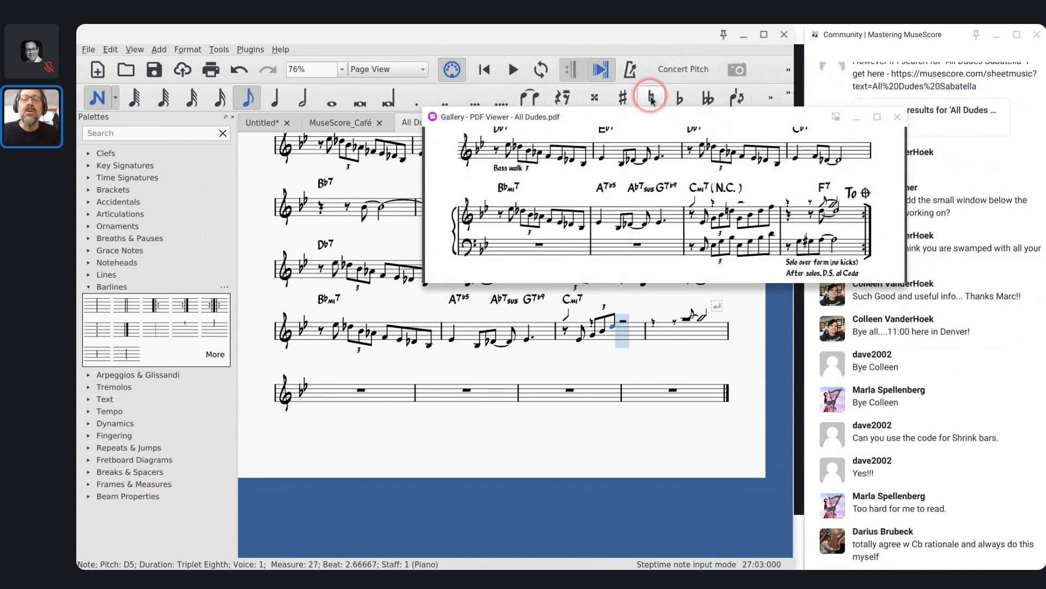
{"action": "key", "text": "Left"}
{"action": "left_click", "coordinate": [653, 98]}
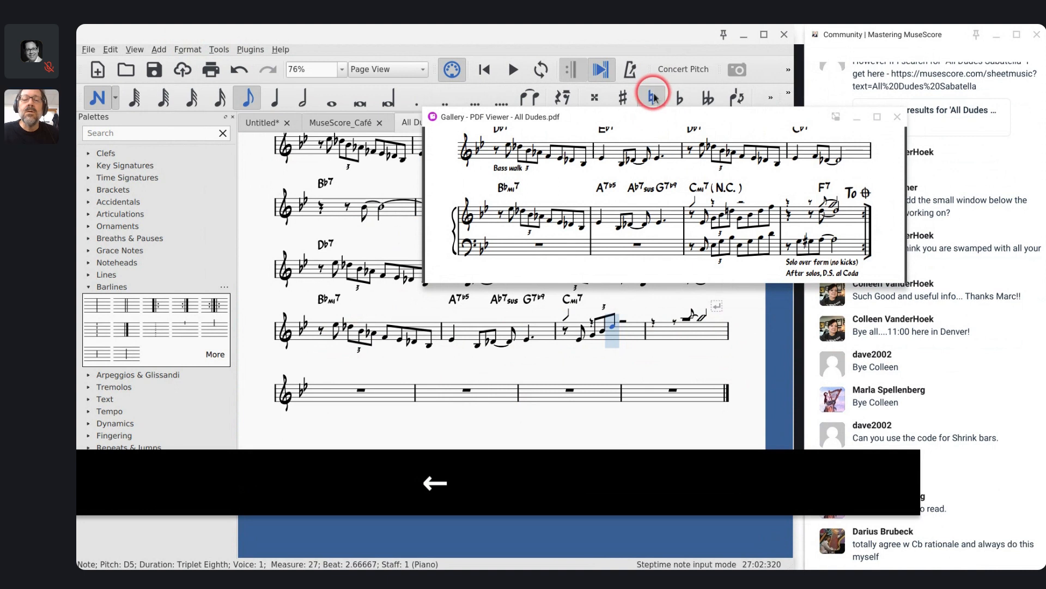
{"action": "left_click", "coordinate": [653, 98]}
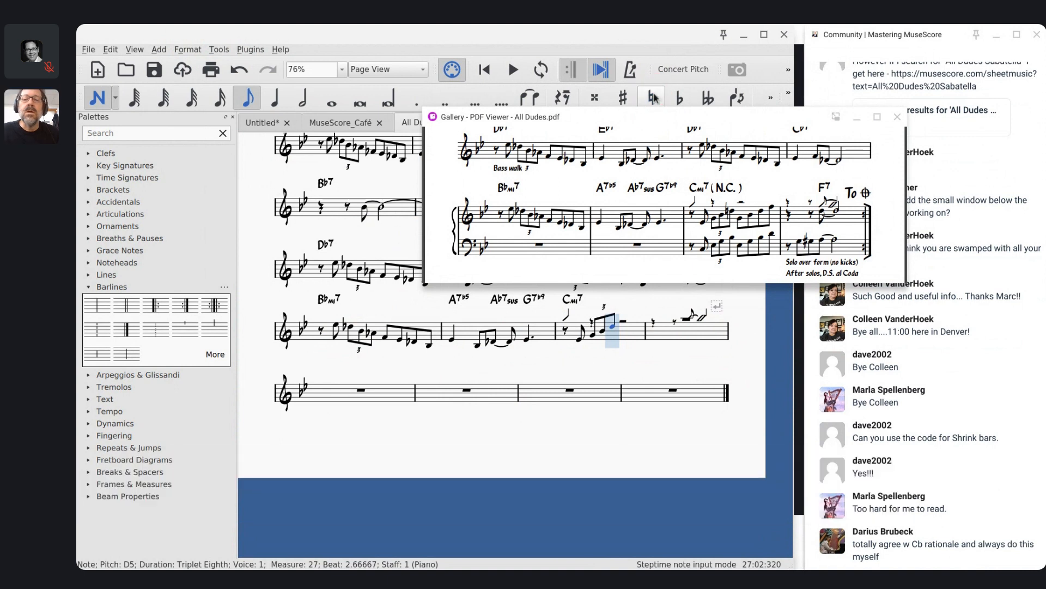
{"action": "left_click_drag", "start_coordinate": [739, 119], "coordinate": [804, 81]}
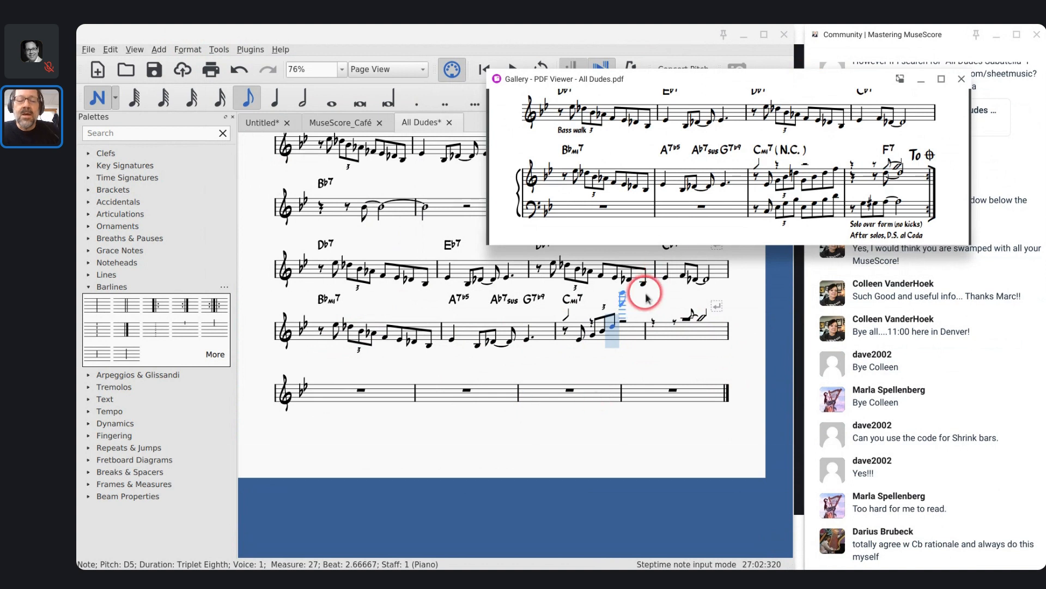
{"action": "key", "text": "alt+Tab"}
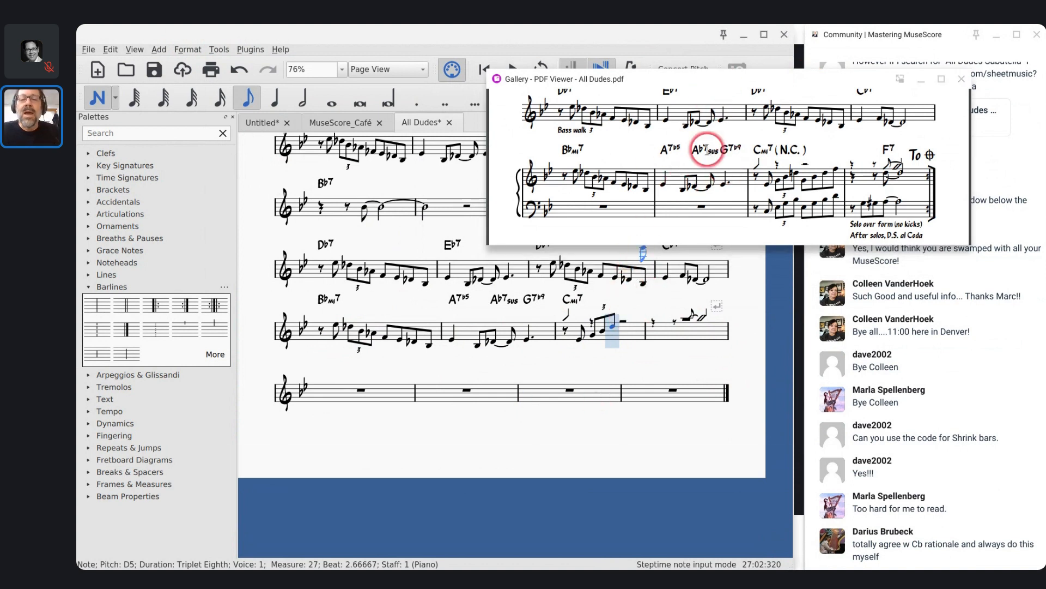
Step: Complete measure 27 in voice 1 with four eighth notes G4, Bb4, D5 and F5 after the triplet
{"action": "key", "text": "Right"}
{"action": "key", "text": "4"}
{"action": "key", "text": "g"}
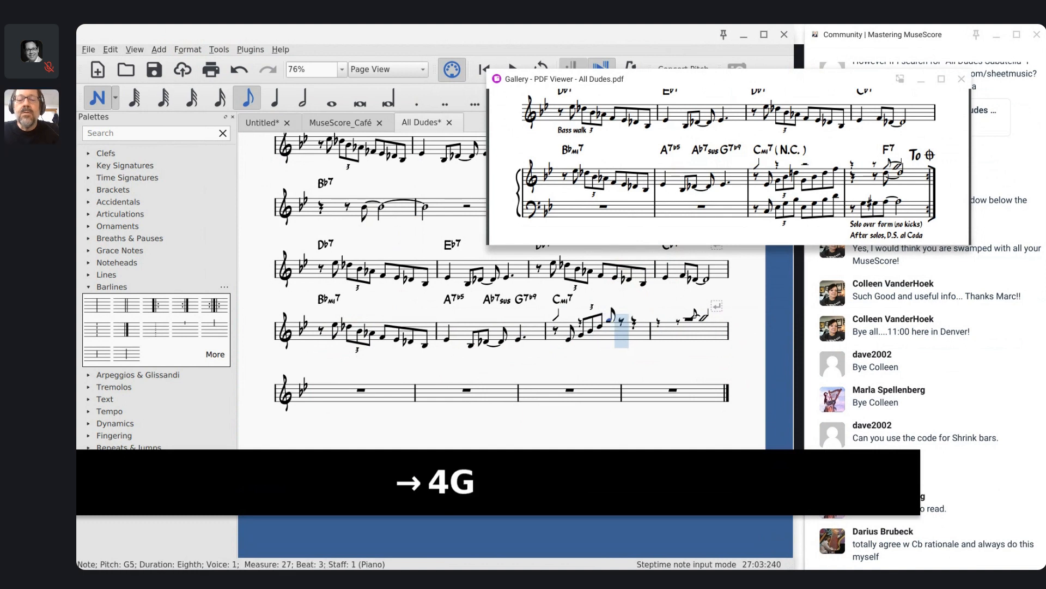
{"action": "key", "text": "ctrl+Down"}
{"action": "key", "text": "b"}
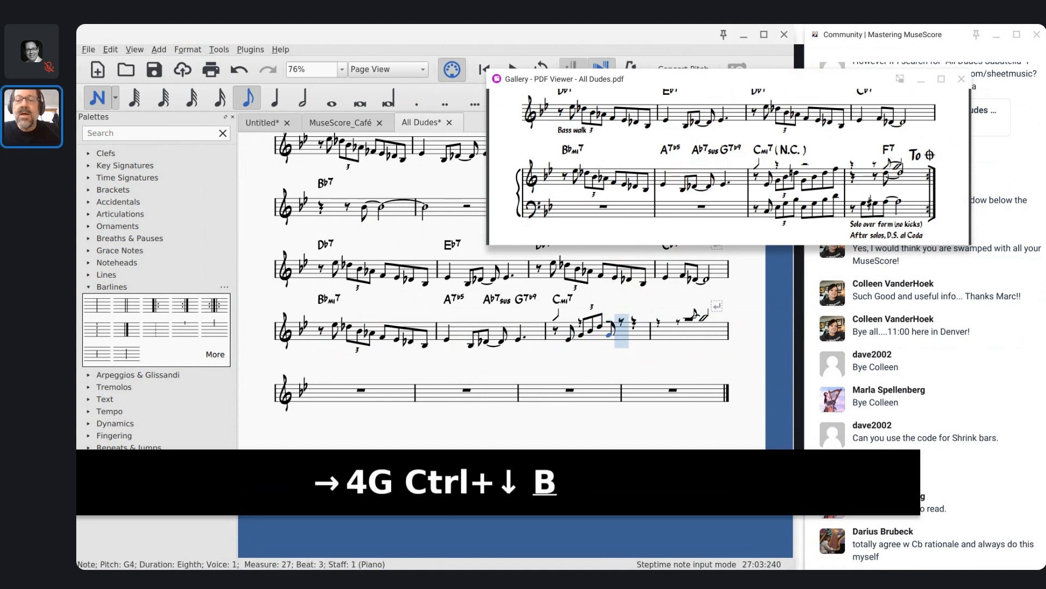
{"action": "key", "text": "d"}
{"action": "key", "text": "f"}
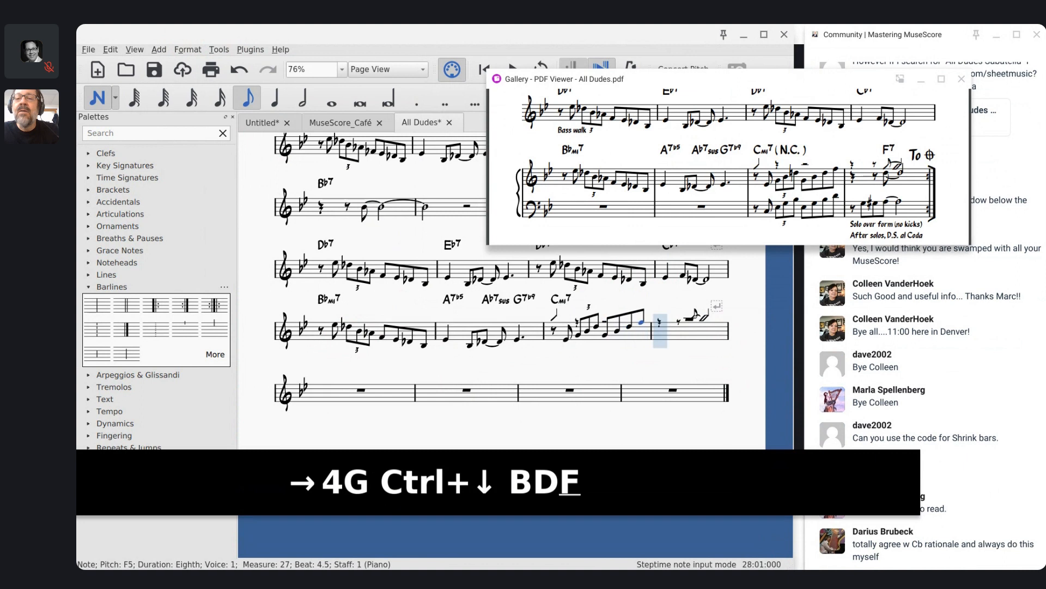
Step: Fill voice 1 of measure 28 with a quarter rest, an eighth rest and an eighth note D5 tied to a half note D5
{"action": "key", "text": "5"}
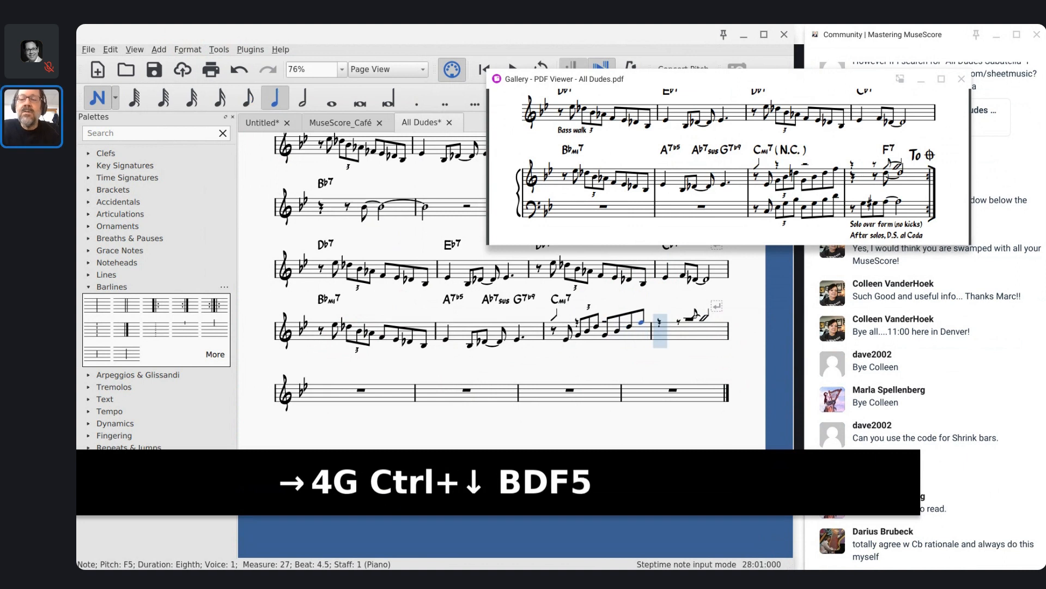
{"action": "key", "text": "0"}
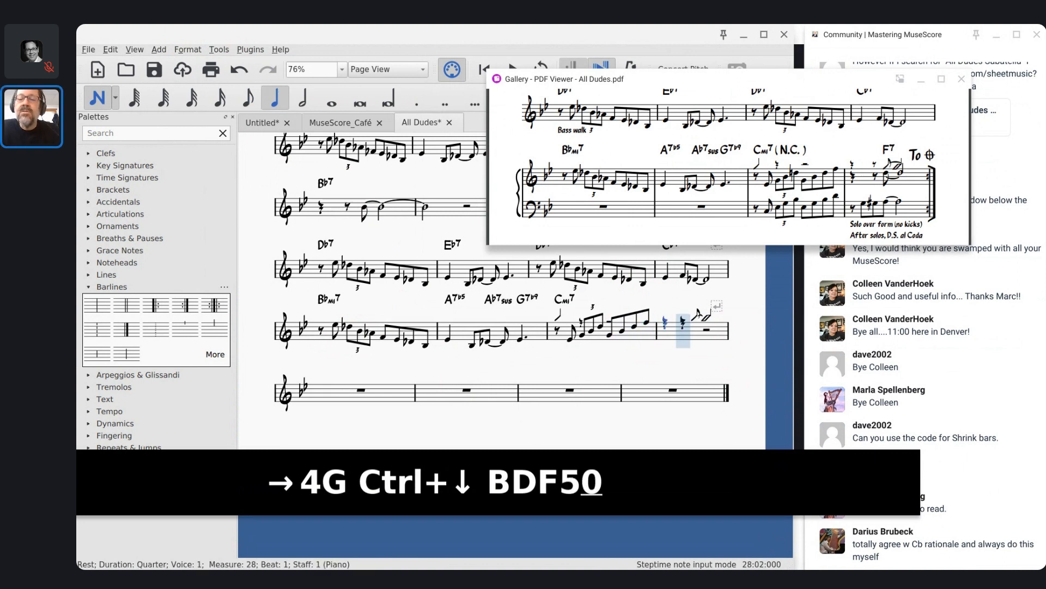
{"action": "key", "text": "4"}
{"action": "key", "text": "0"}
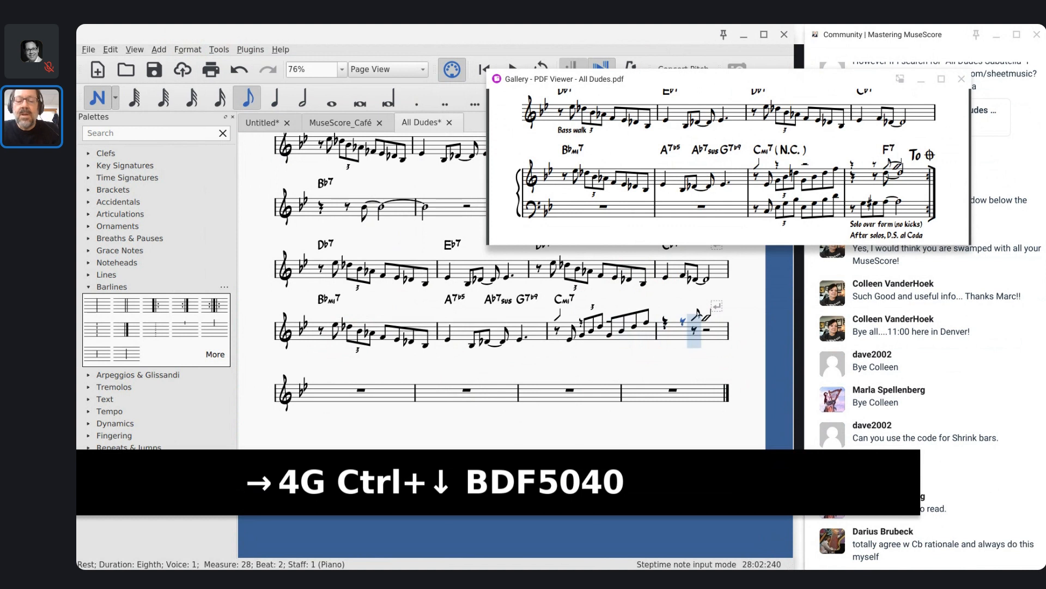
{"action": "key", "text": "4"}
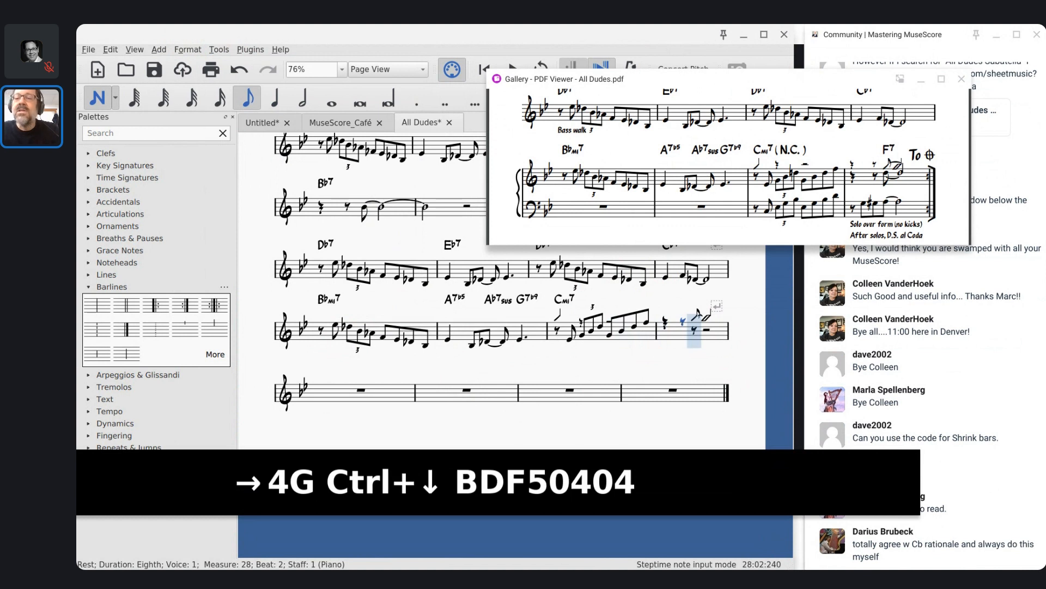
{"action": "key", "text": "d"}
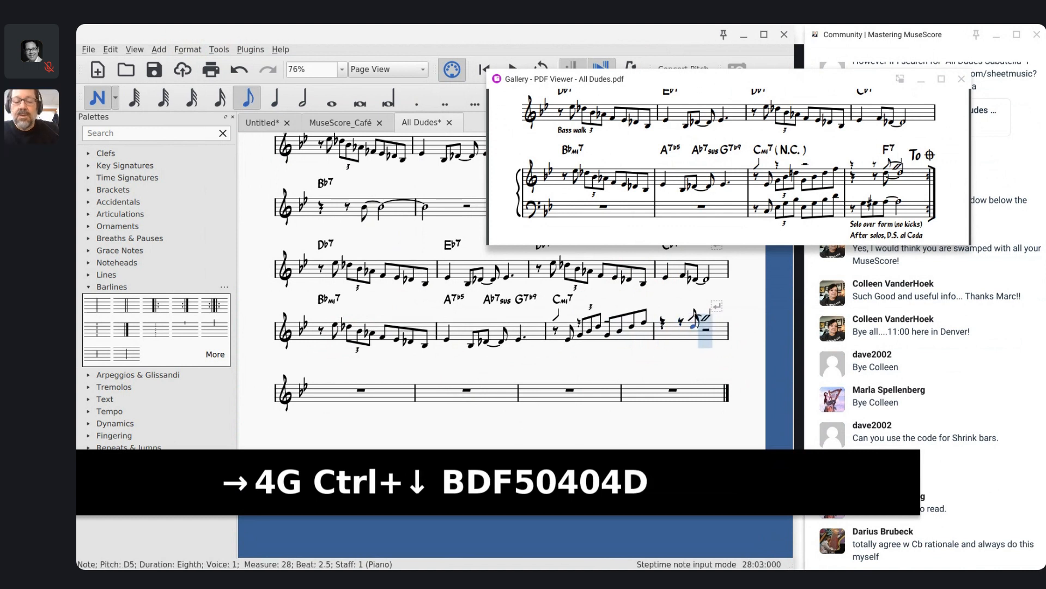
{"action": "key", "text": "6"}
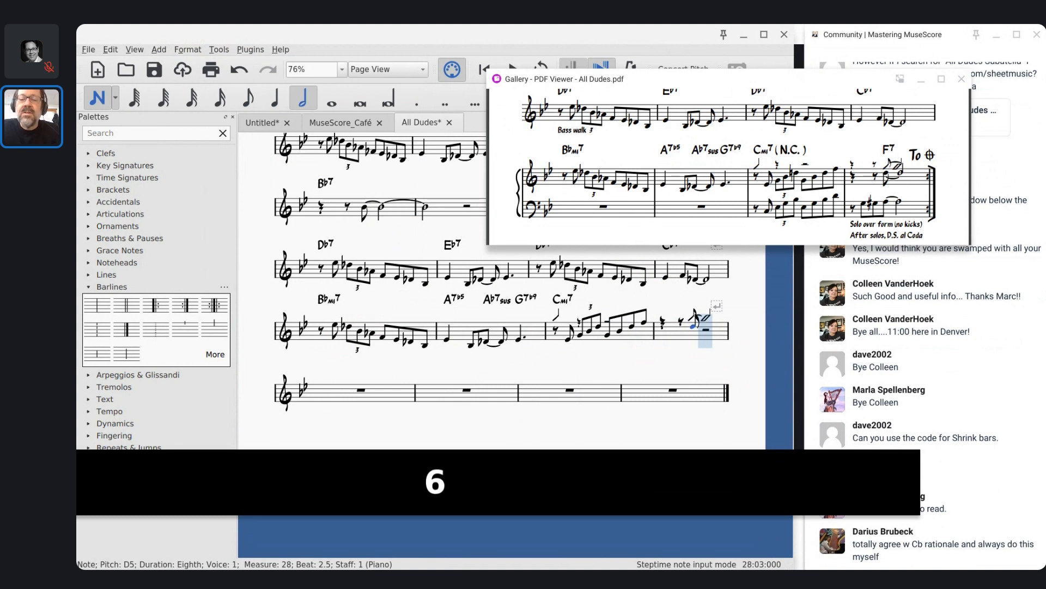
{"action": "key", "text": "shift+equal"}
{"action": "key", "text": "Escape"}
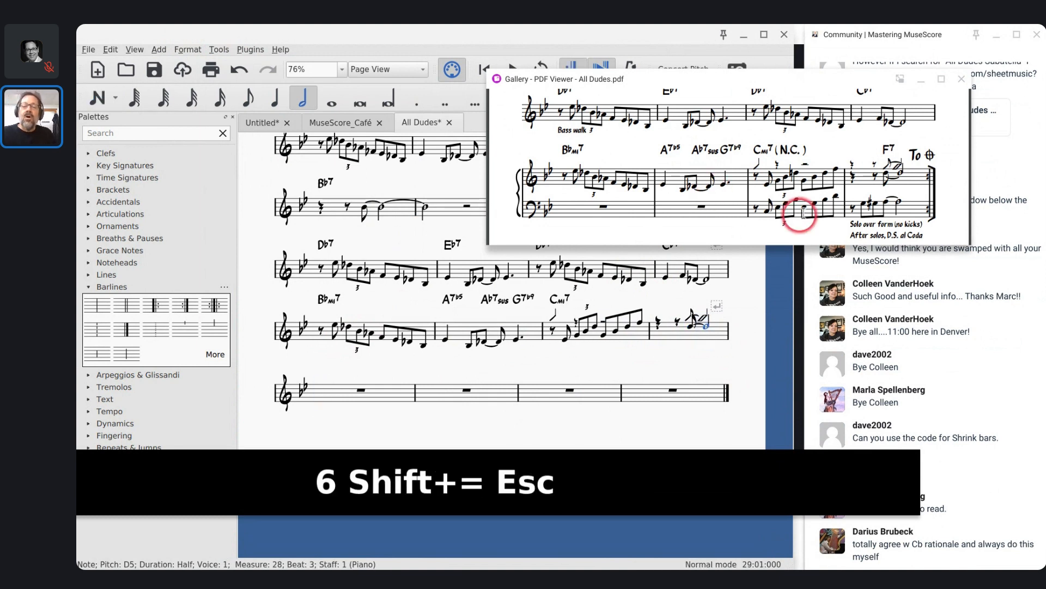
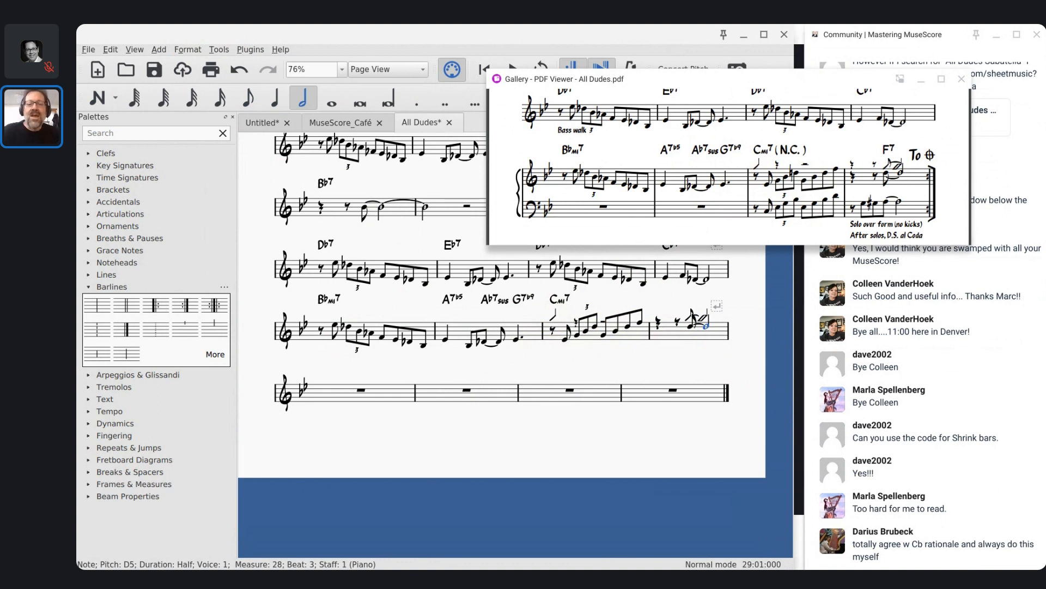
Step: Flip the stems of the eighth-note triplet and of the four beamed eighth notes in measure 27 downward
{"action": "left_click", "coordinate": [603, 334]}
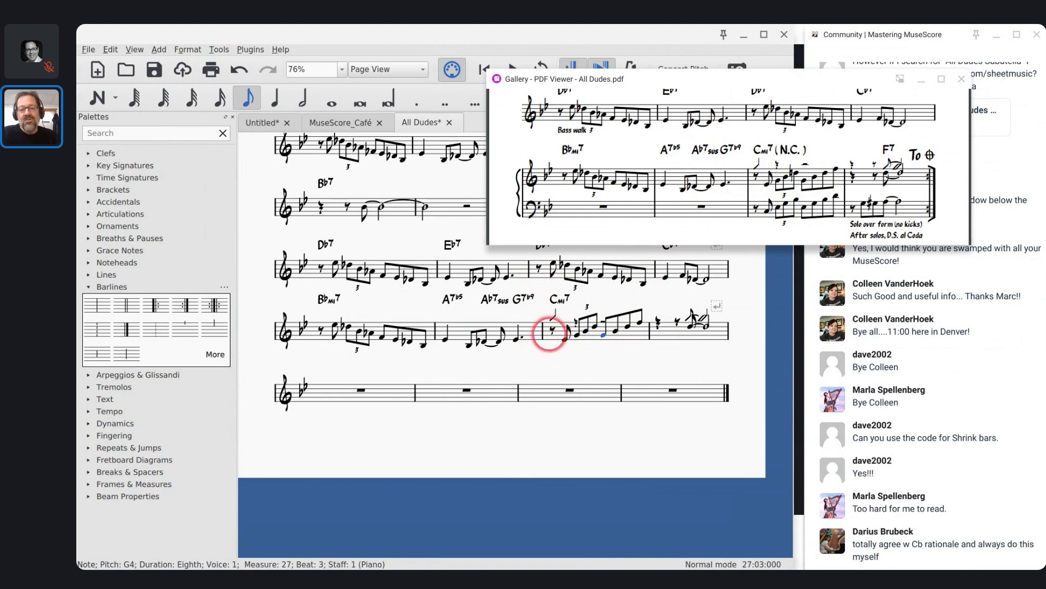
{"action": "left_click", "coordinate": [565, 338]}
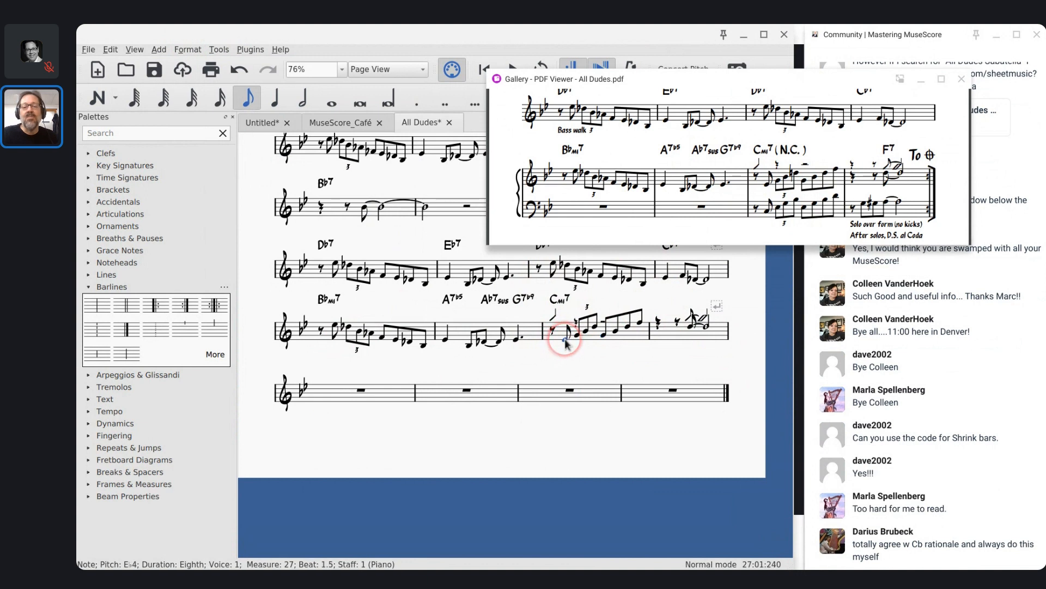
{"action": "key", "text": "Right"}
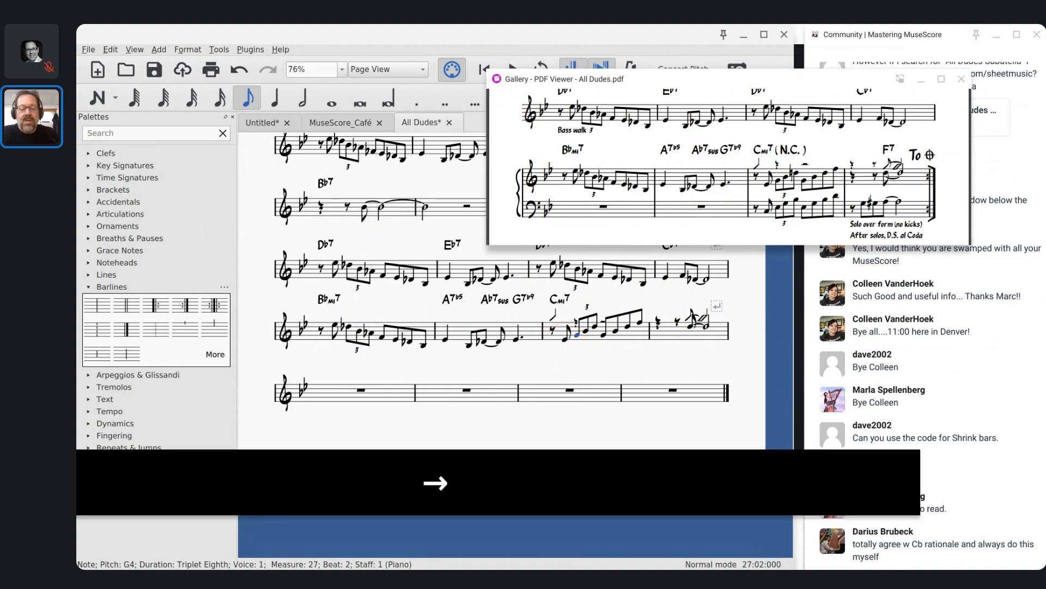
{"action": "key", "text": "x"}
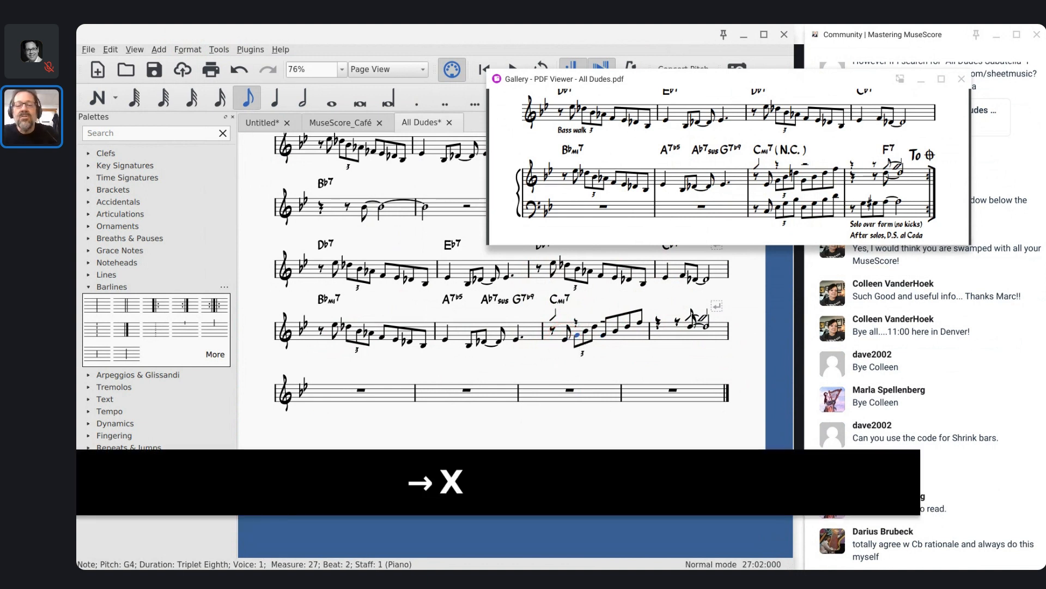
{"action": "key", "text": "Right"}
{"action": "key", "text": "Right"}
{"action": "key", "text": "Right"}
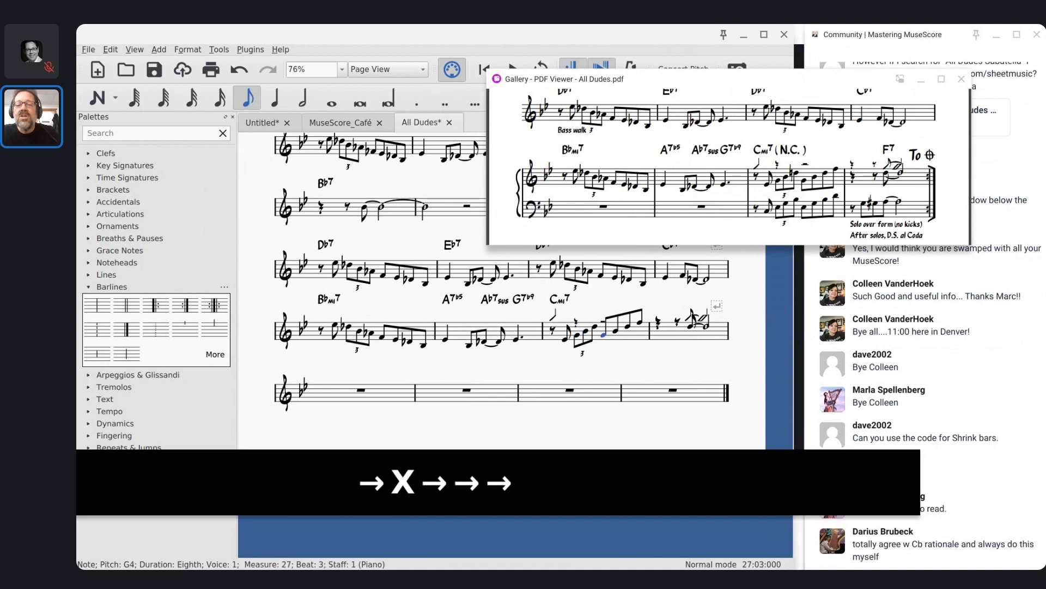
{"action": "key", "text": "x"}
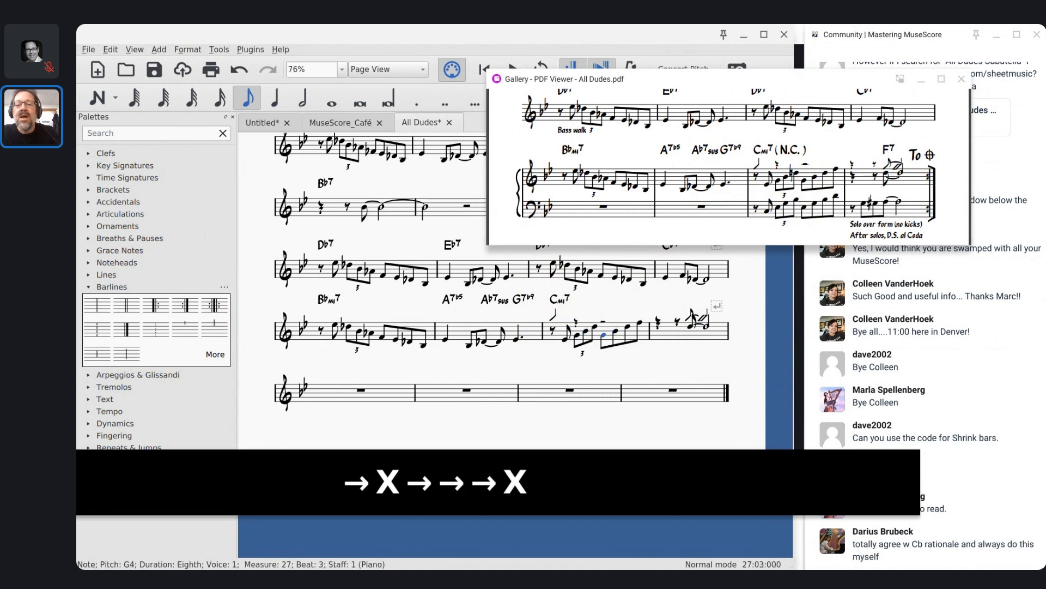
Step: Flip the stems of the tied eighth and half notes D5 in measure 28 downward and clear the selection
{"action": "key", "text": "Right"}
{"action": "key", "text": "Right"}
{"action": "key", "text": "Right"}
{"action": "key", "text": "Right"}
{"action": "key", "text": "Right"}
{"action": "key", "text": "Right"}
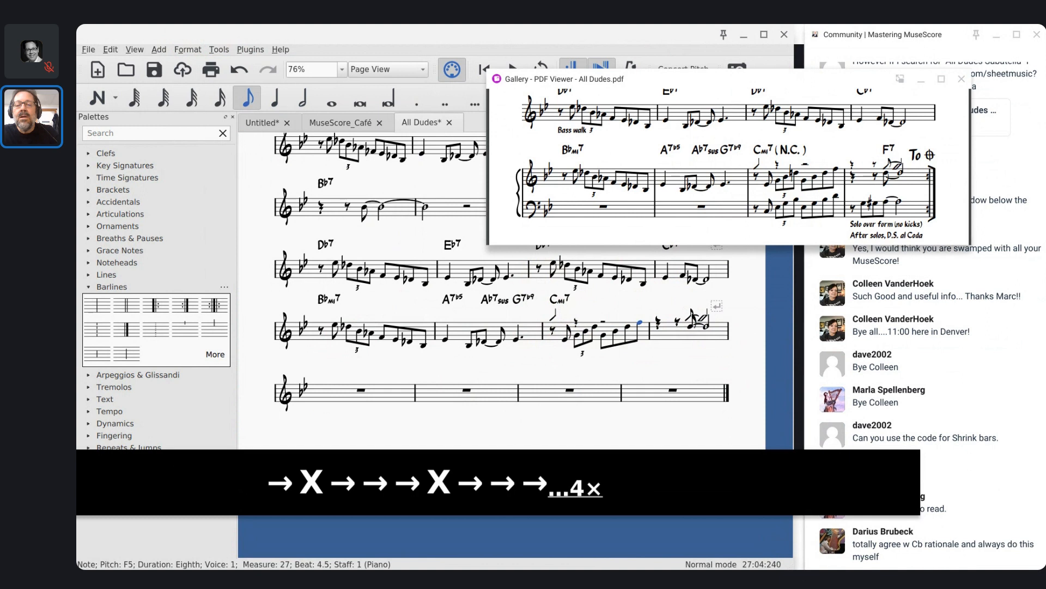
{"action": "key", "text": "Right"}
{"action": "key", "text": "x"}
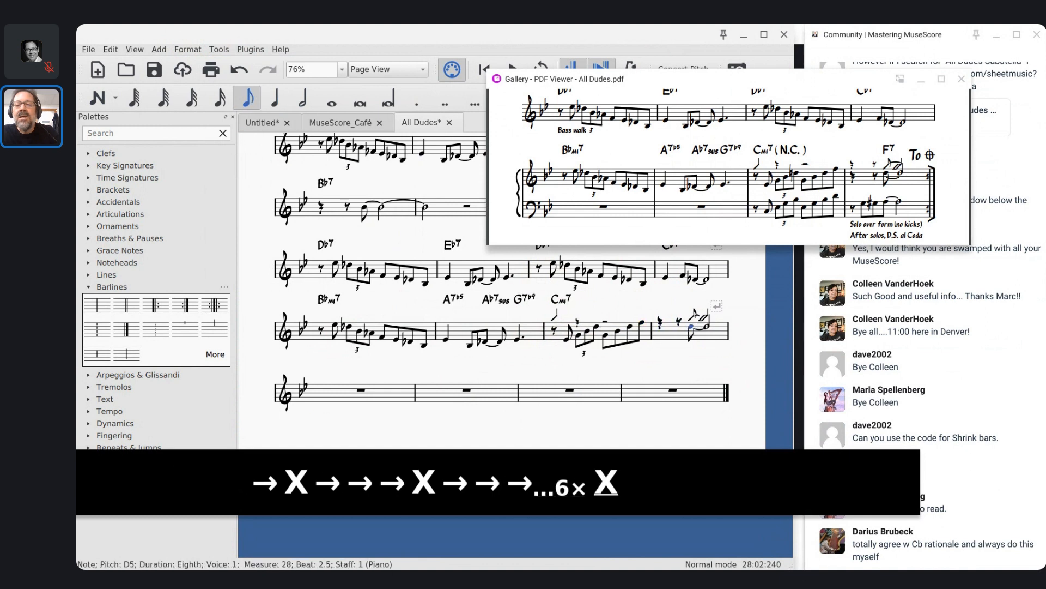
{"action": "key", "text": "Right"}
{"action": "key", "text": "x"}
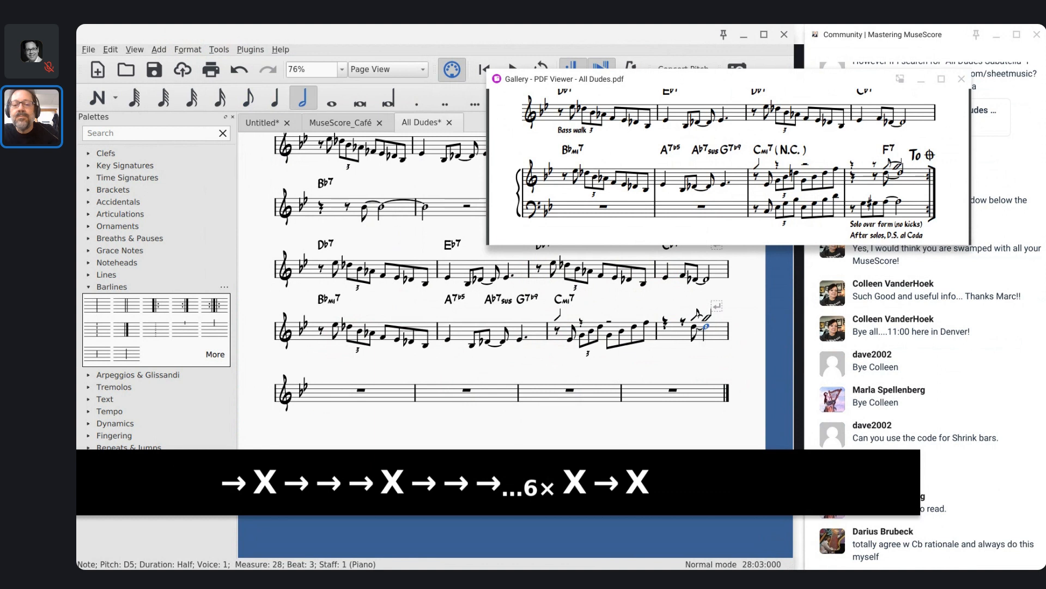
{"action": "key", "text": "Escape"}
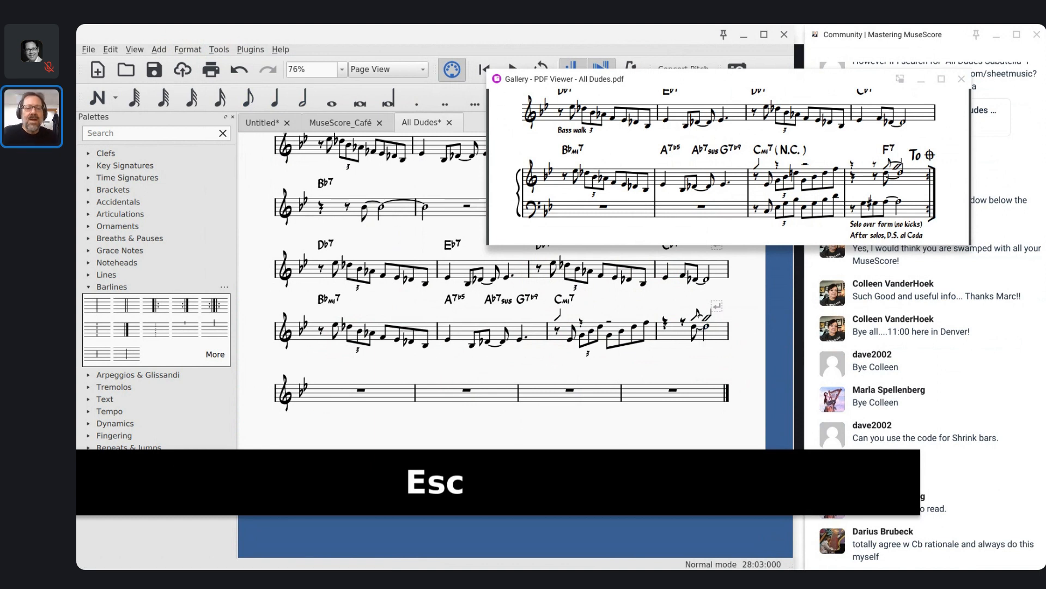
Step: Save the score in the Test folder, replacing the existing file Fragment_perception.mscz
{"action": "key", "text": "ctrl+s"}
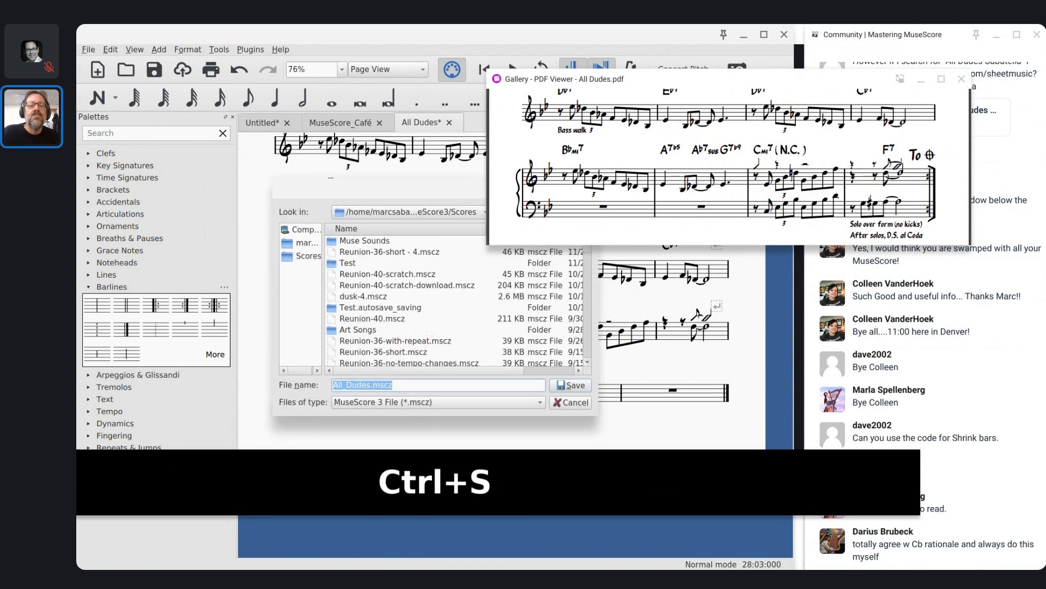
{"action": "left_click", "coordinate": [349, 263]}
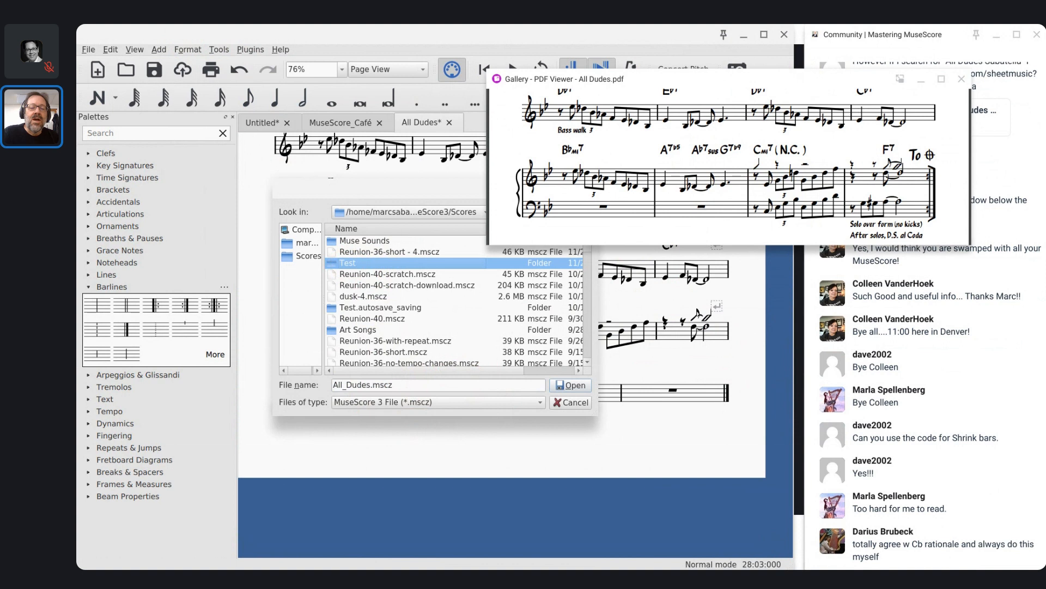
{"action": "double_click", "coordinate": [349, 265]}
{"action": "double_click", "coordinate": [349, 266]}
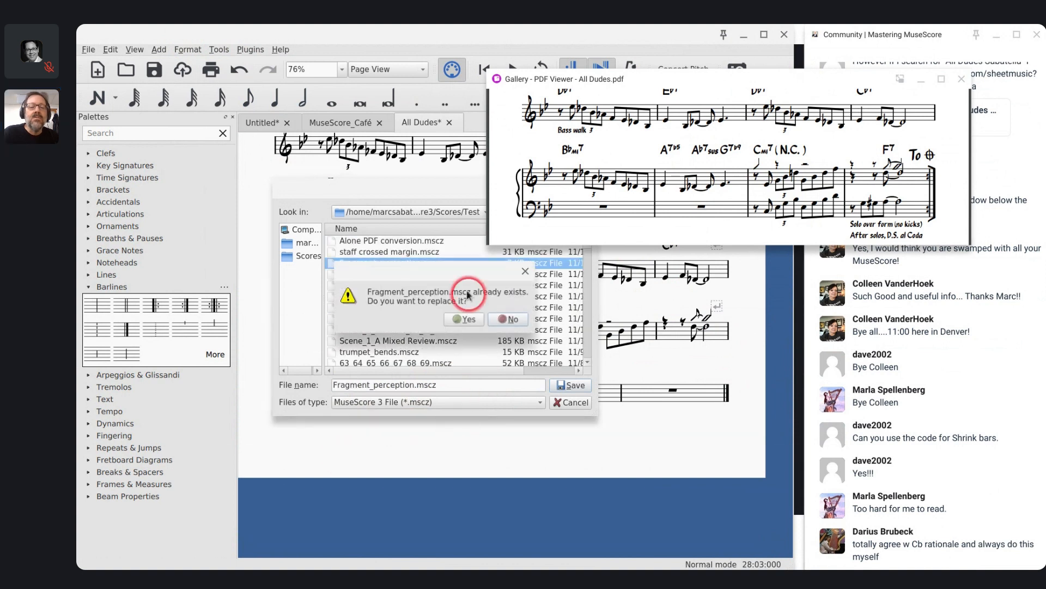
{"action": "left_click", "coordinate": [462, 312]}
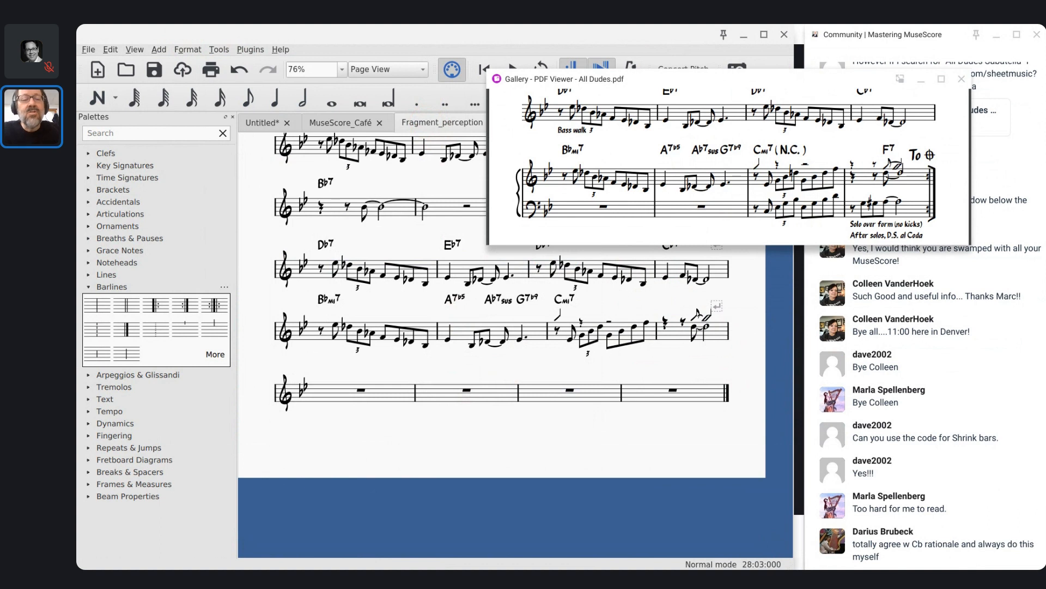
Step: Save the score in the Test folder under the new file name All Dudes.mscz
{"action": "key", "text": "alt+f"}
{"action": "key", "text": "Down"}
{"action": "key", "text": "Down"}
{"action": "key", "text": "Down"}
{"action": "key", "text": "Down"}
{"action": "key", "text": "Down"}
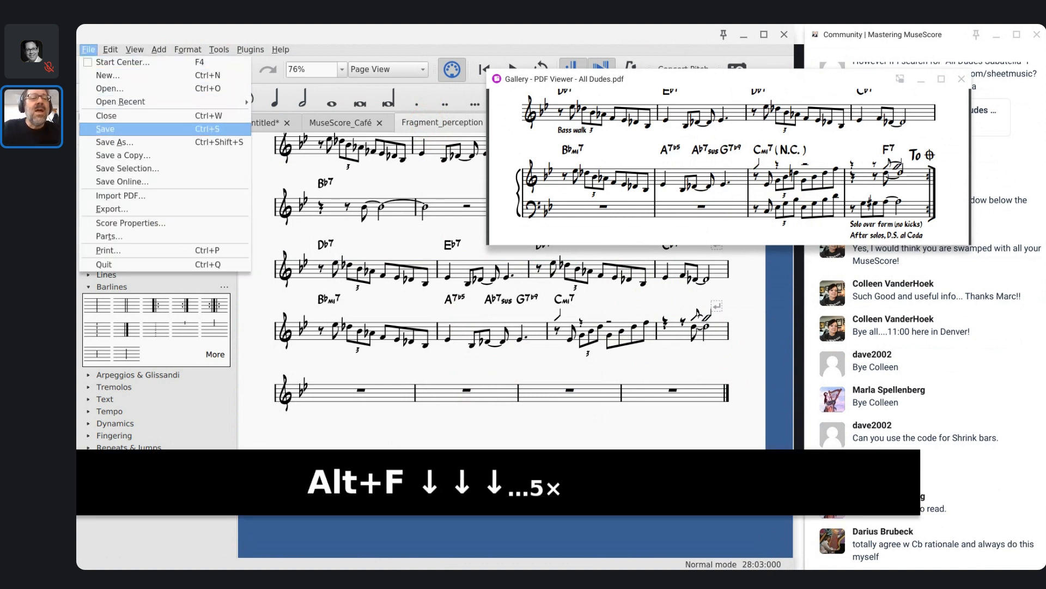
{"action": "key", "text": "Down"}
{"action": "key", "text": "Return"}
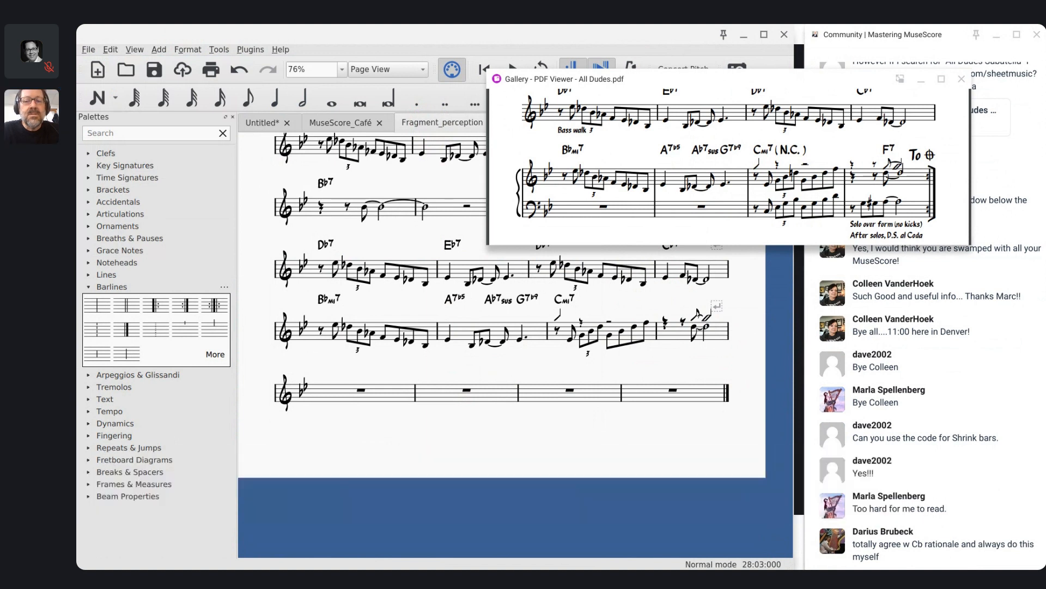
{"action": "left_click", "coordinate": [460, 195]}
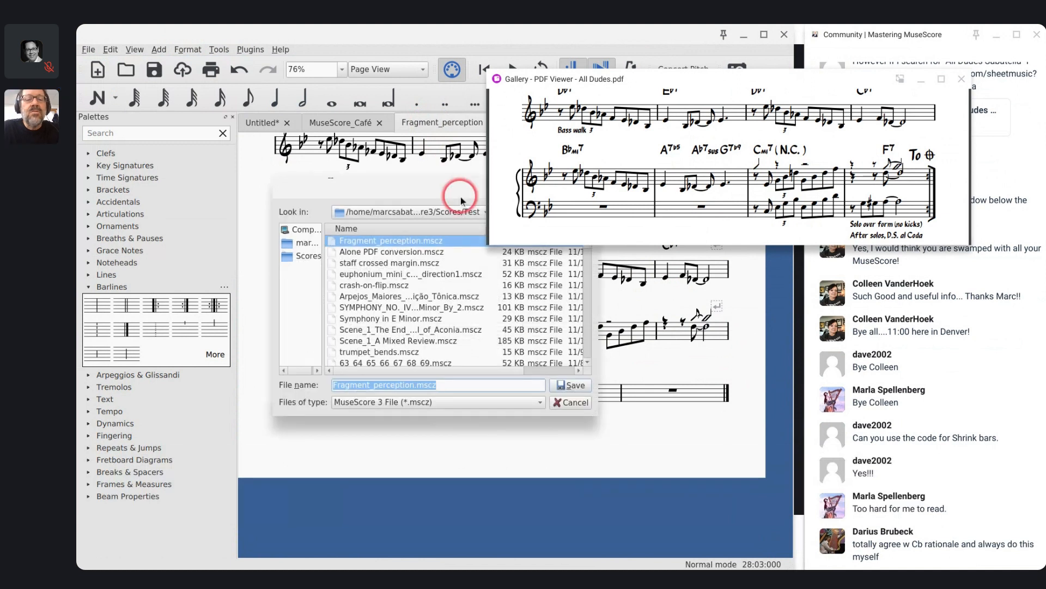
{"action": "key", "text": "Left"}
{"action": "key", "text": "Left"}
{"action": "key", "text": "ctrl+shift+Right"}
{"action": "type", "text": "All"}
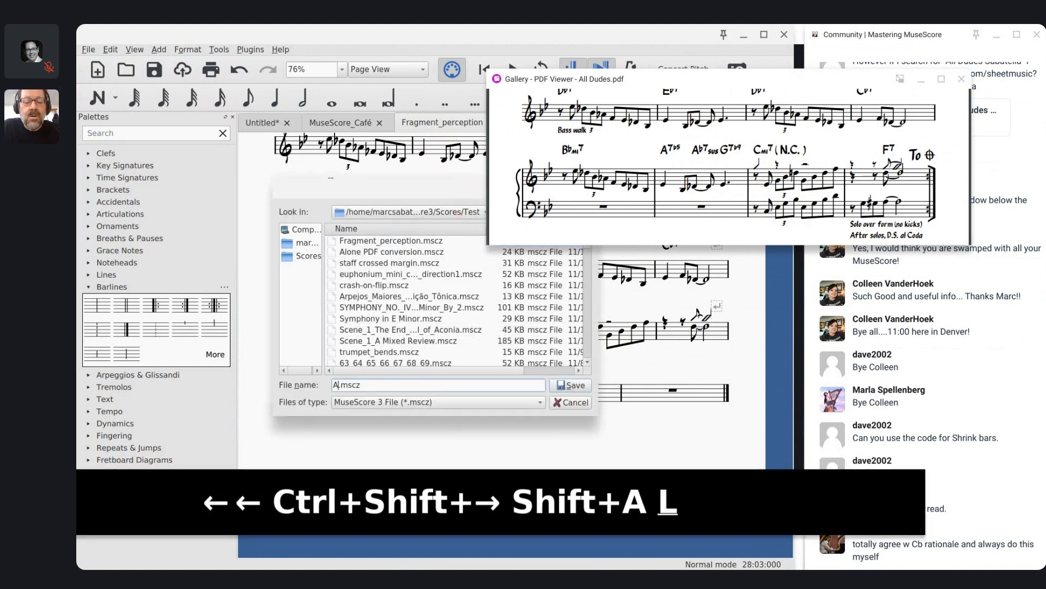
{"action": "type", "text": " Dudes"}
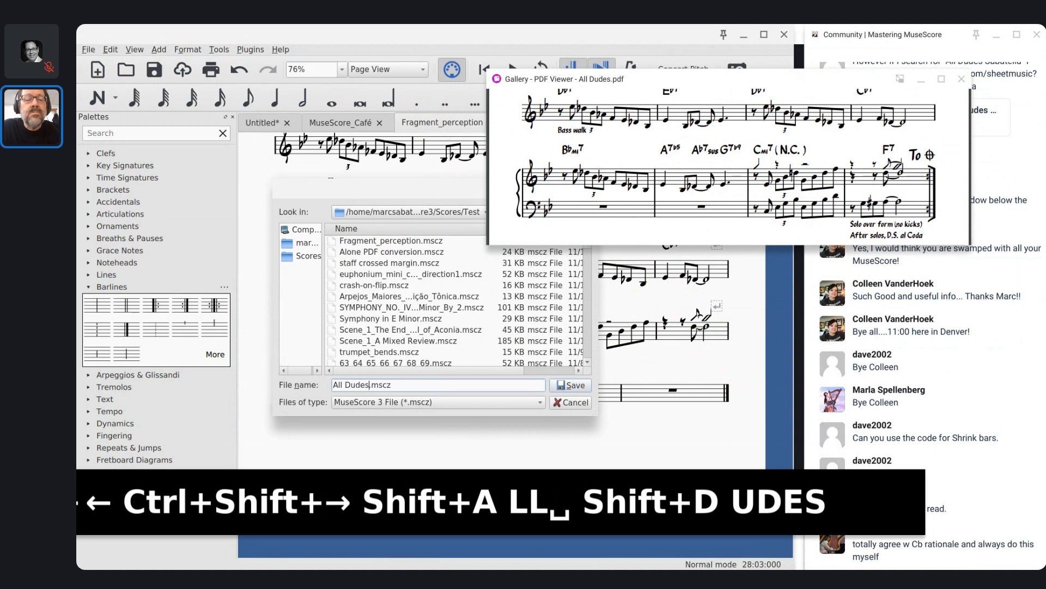
{"action": "key", "text": "Return"}
{"action": "key", "text": "Return"}
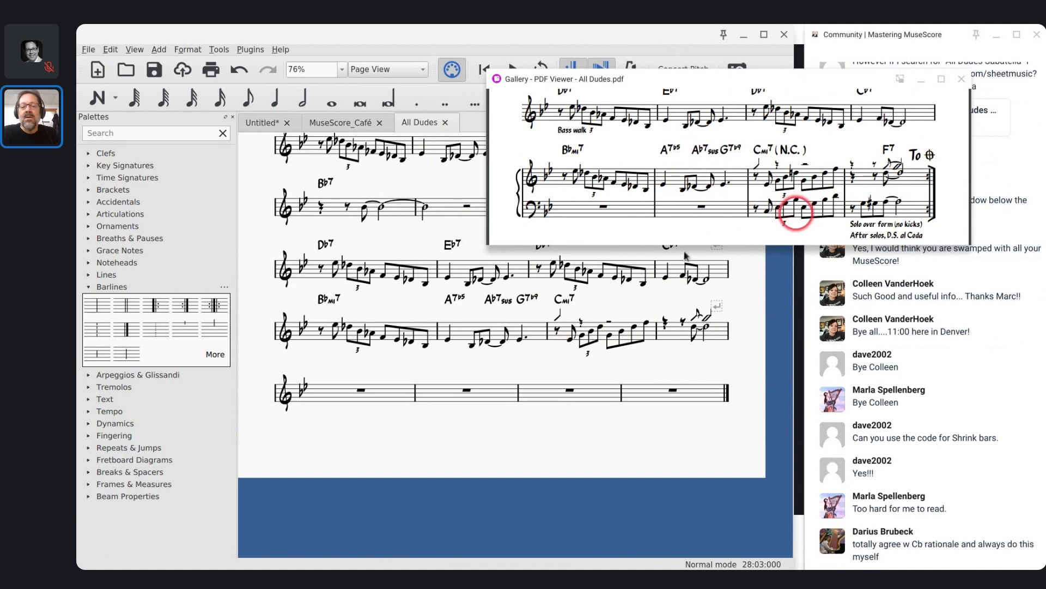
Step: Start note input in voice 1 at the eighth rest that opens measure 27 on the treble staff
{"action": "left_click", "coordinate": [556, 331]}
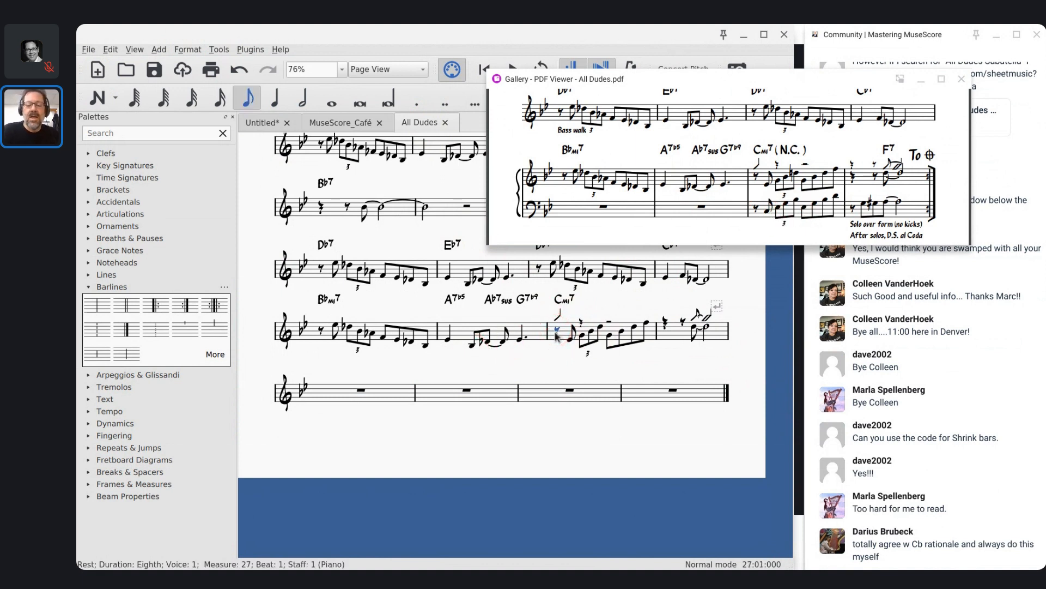
{"action": "key", "text": "n"}
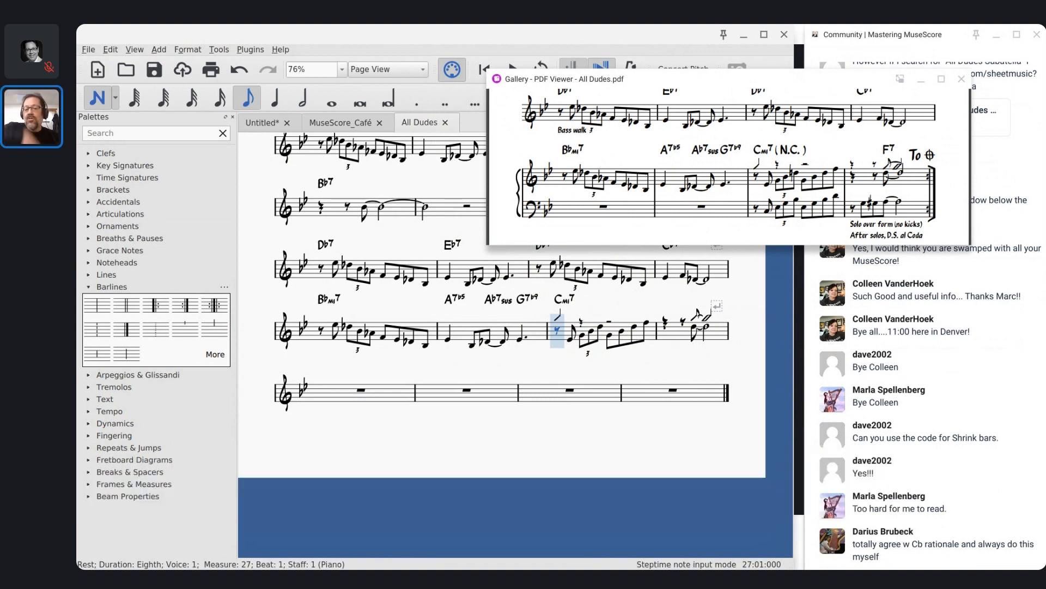
{"action": "key", "text": "Left"}
{"action": "key", "text": "Left"}
{"action": "key", "text": "Left"}
{"action": "key", "text": "Left"}
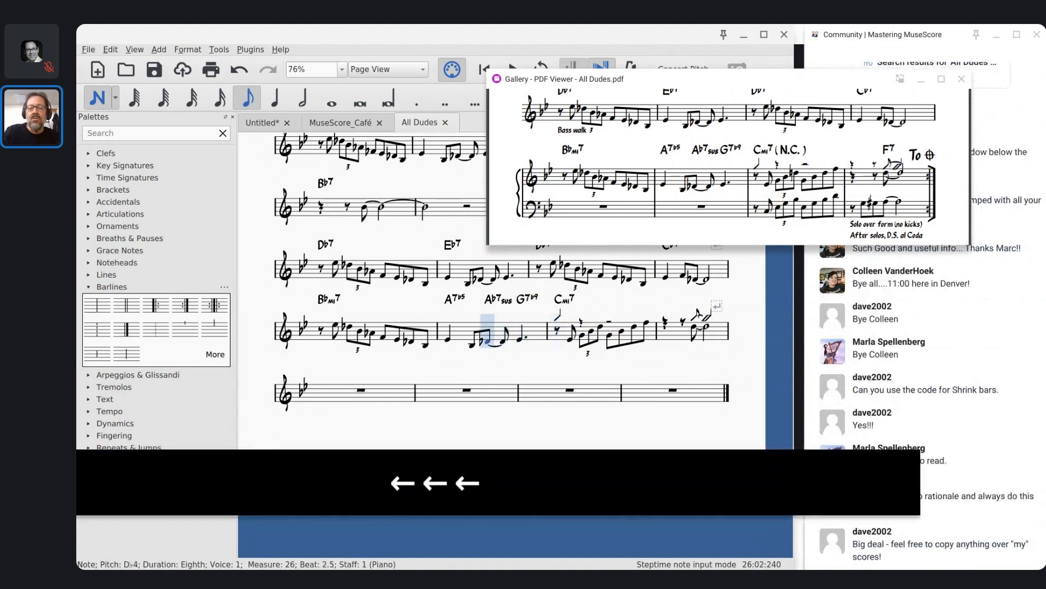
{"action": "key", "text": "Right"}
{"action": "key", "text": "Right"}
{"action": "key", "text": "Right"}
{"action": "key", "text": "Right"}
{"action": "key", "text": "Right"}
{"action": "key", "text": "Right"}
{"action": "key", "text": "Left"}
{"action": "key", "text": "Left"}
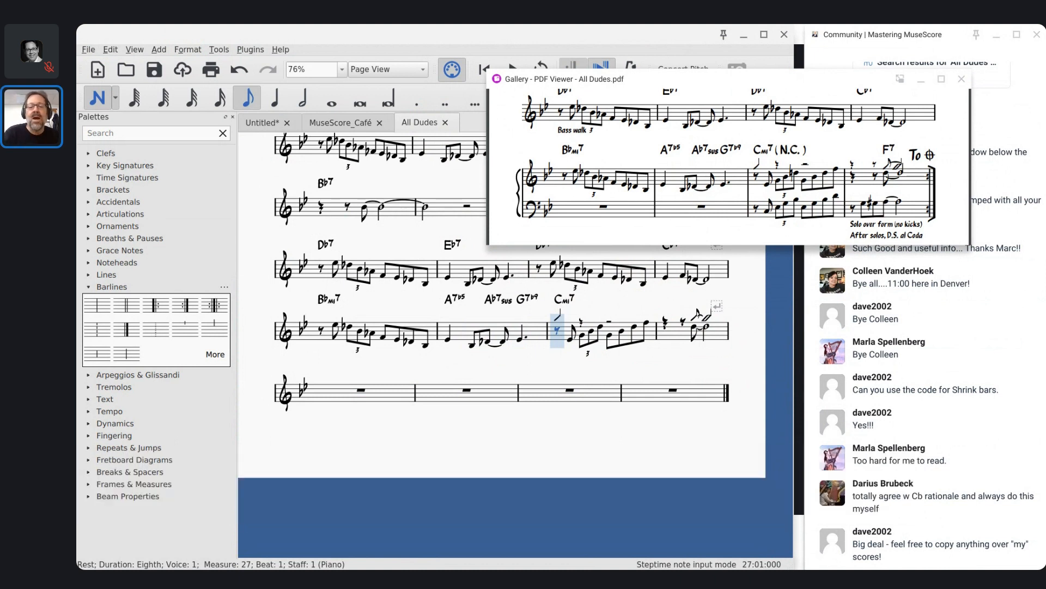
Step: Try nudging the first eighth note of measure 27 down and up by semitones, then return to the rest before it
{"action": "key", "text": "Right"}
{"action": "key", "text": "Down"}
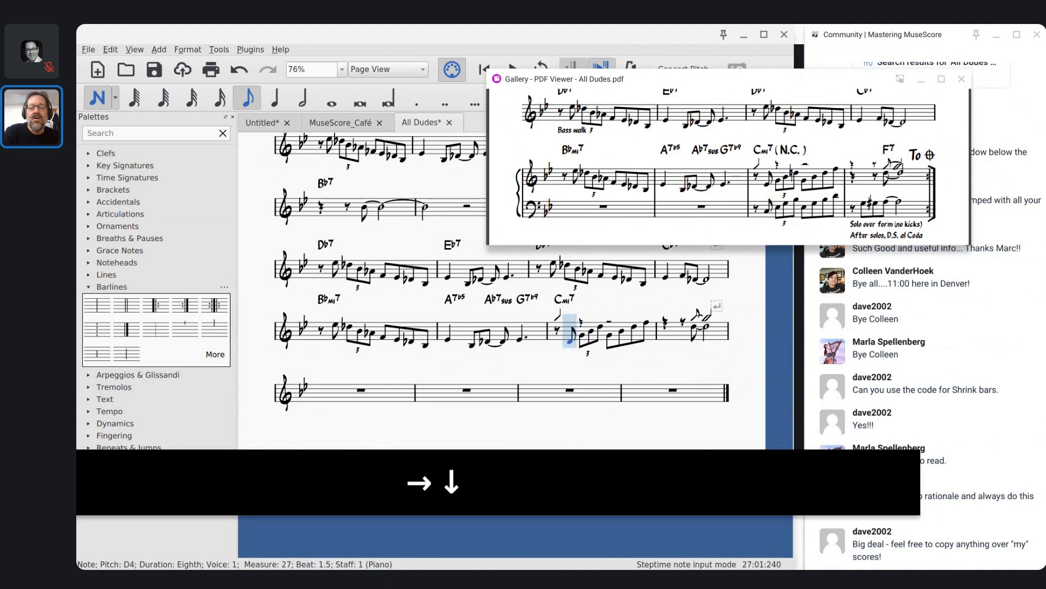
{"action": "key", "text": "Up"}
{"action": "key", "text": "Up"}
{"action": "key", "text": "Down"}
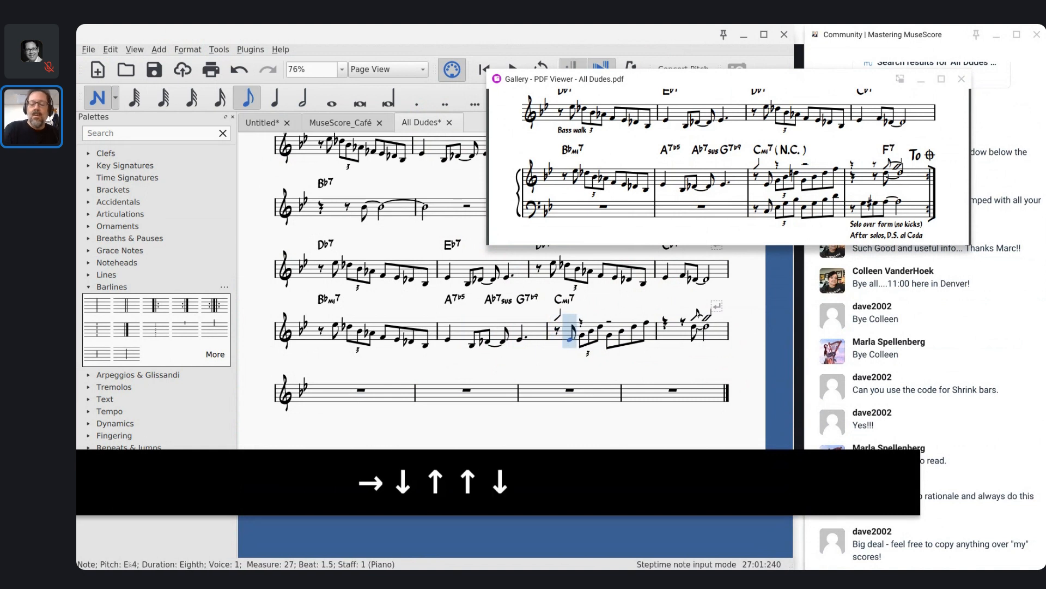
{"action": "key", "text": "Left"}
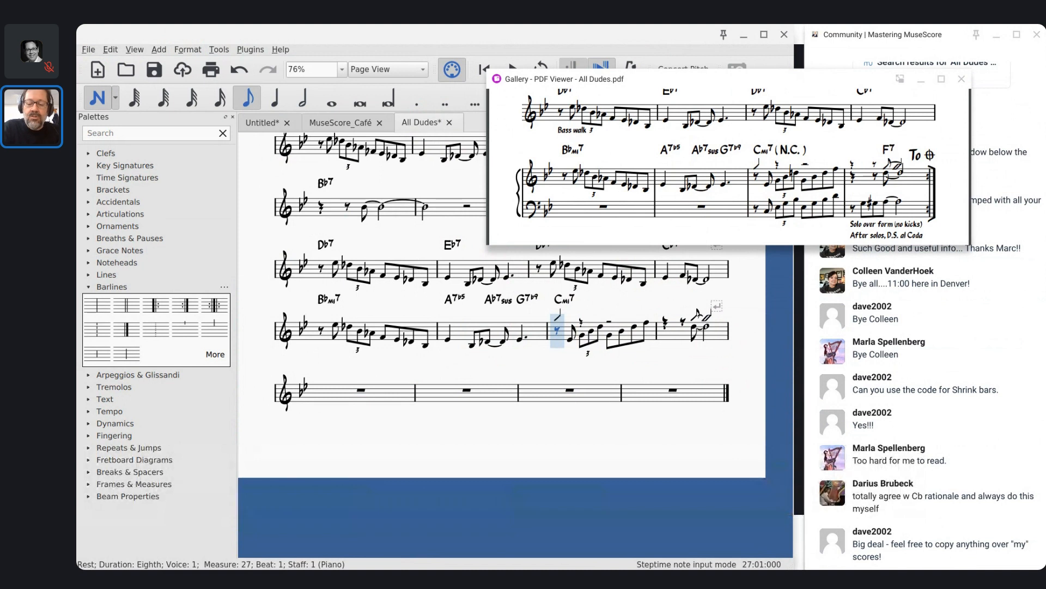
{"action": "key", "text": "alt+["}
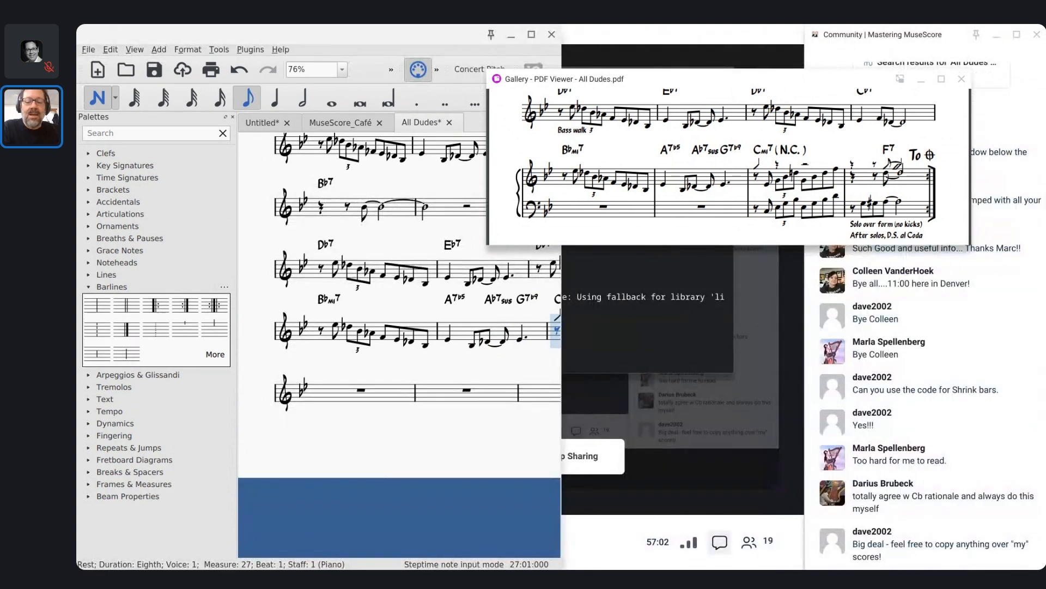
{"action": "key", "text": "alt+]"}
{"action": "key", "text": "alt+["}
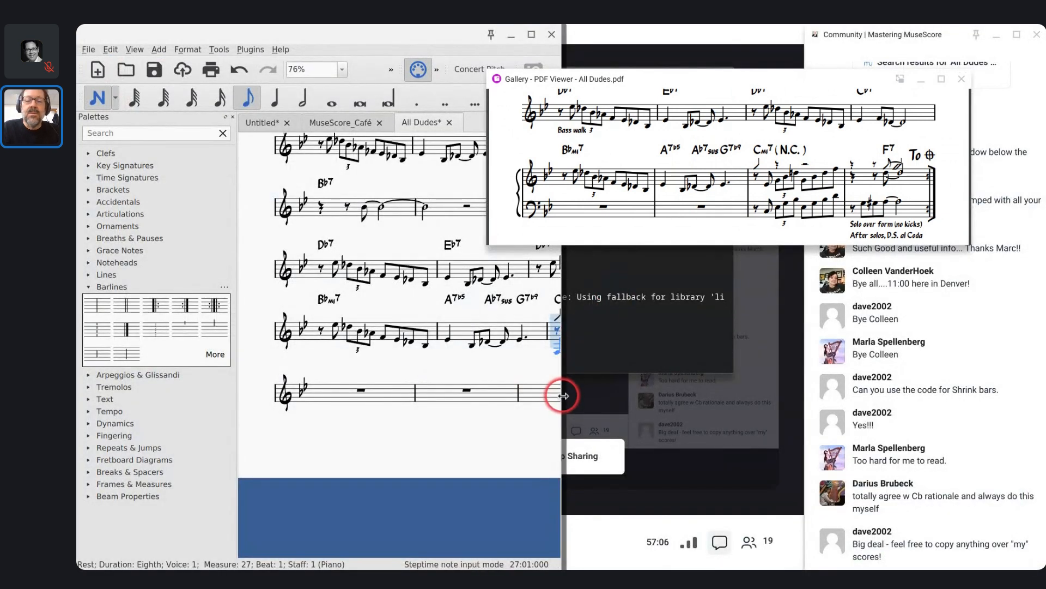
{"action": "left_click_drag", "start_coordinate": [563, 396], "coordinate": [805, 370]}
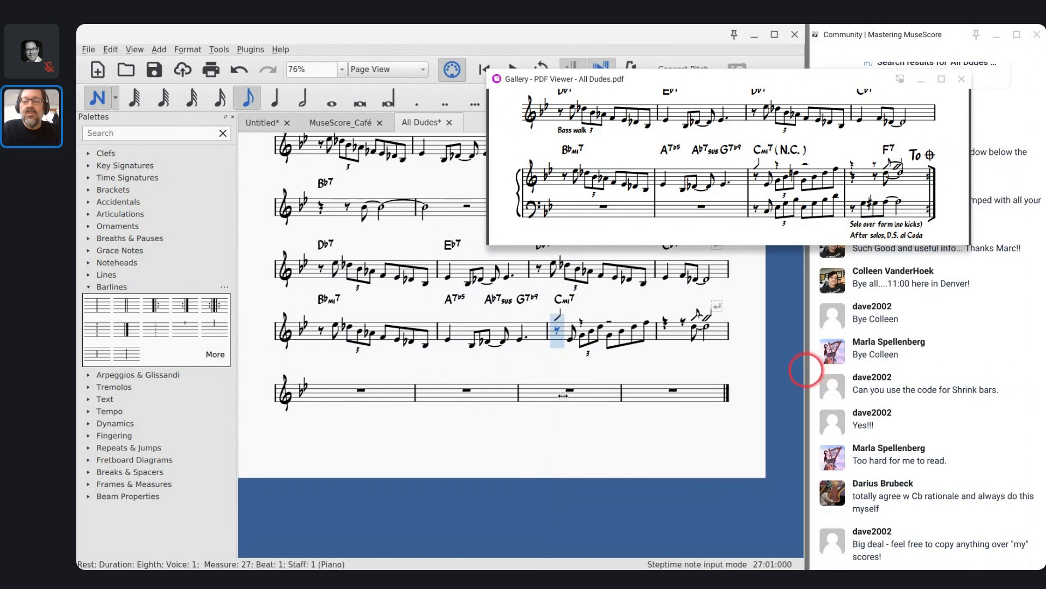
{"action": "left_click", "coordinate": [647, 299]}
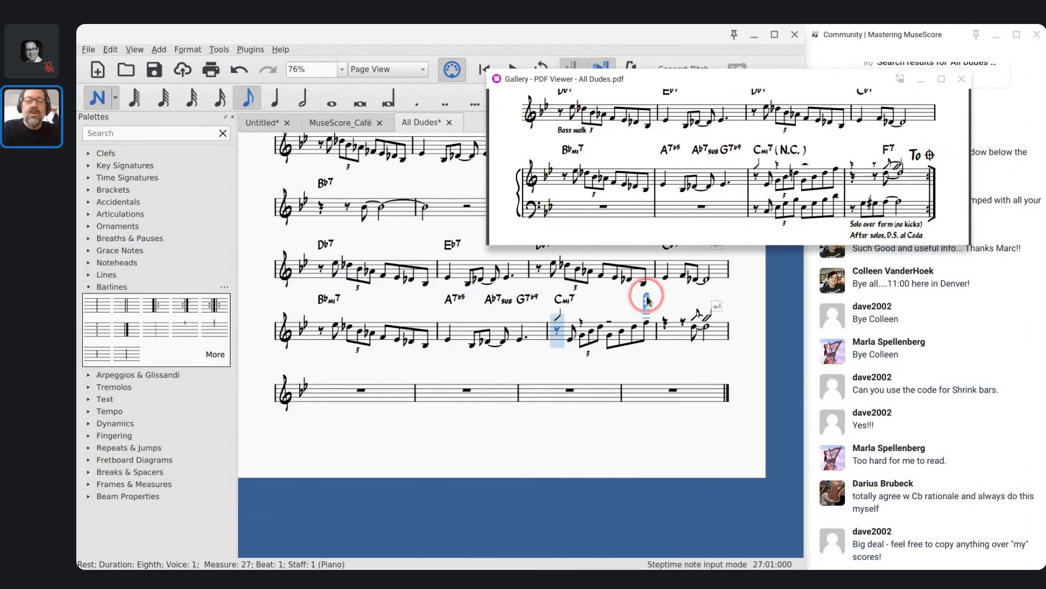
Step: Move note input to voice 1 of staff 2 in measure 27 and enter an eighth rest and an eighth note C3
{"action": "key", "text": "ctrl+alt+3"}
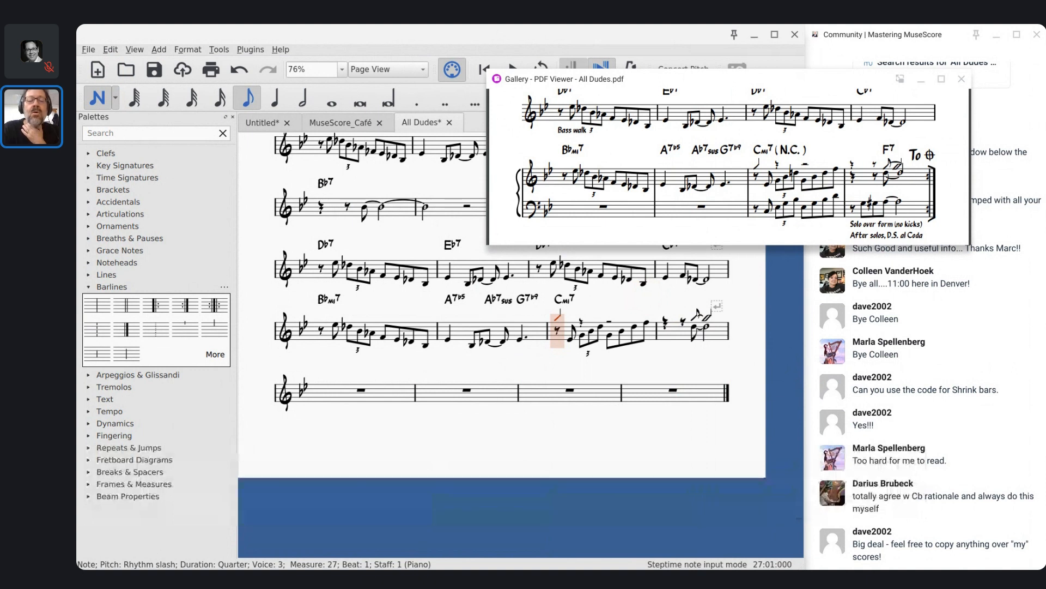
{"action": "key", "text": "ctrl+alt+1"}
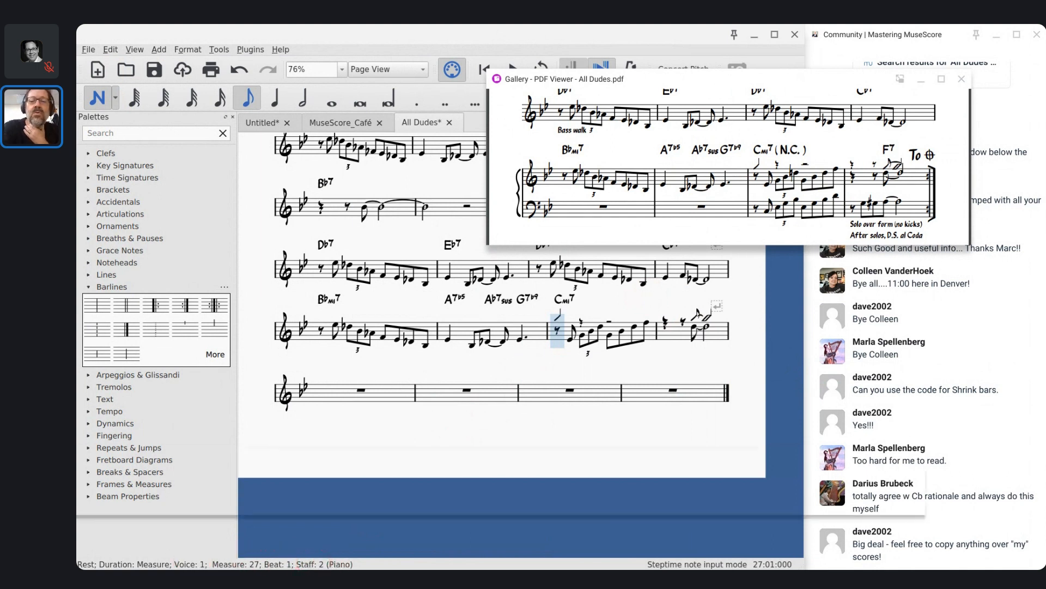
{"action": "key", "text": "4"}
{"action": "key", "text": "0"}
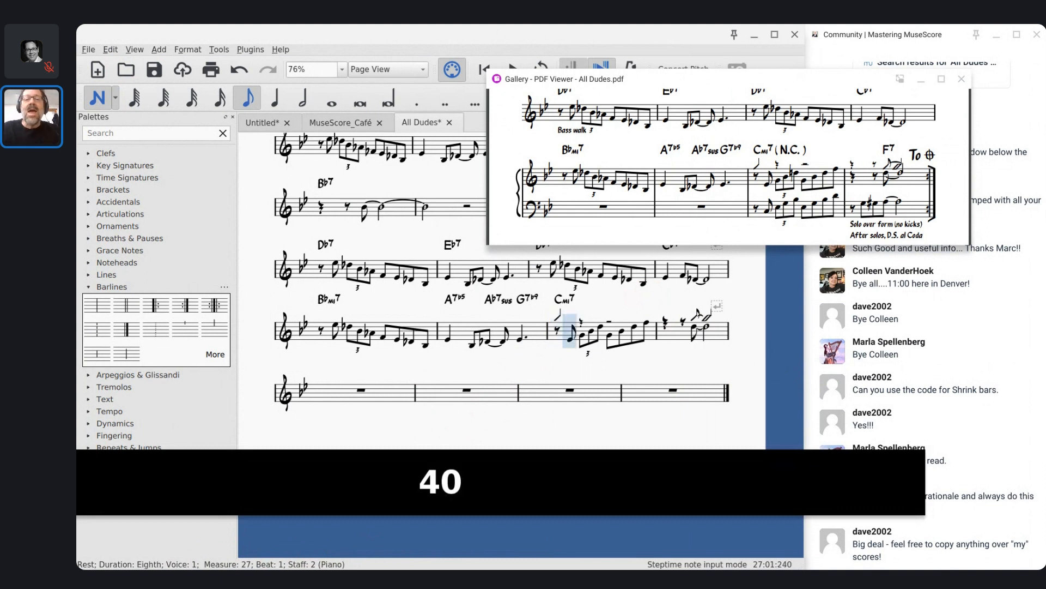
{"action": "key", "text": "c"}
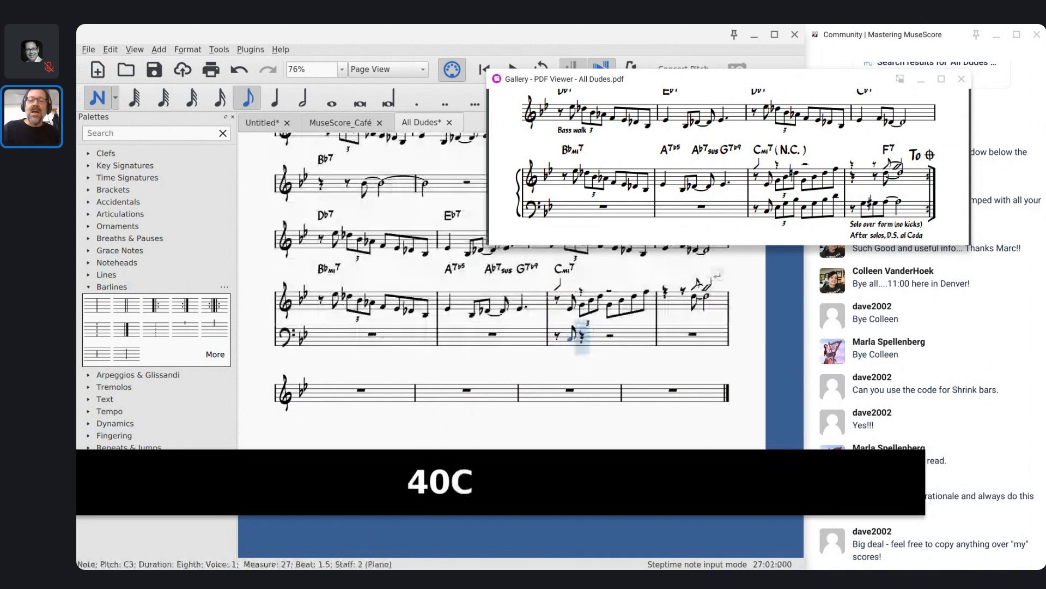
Step: Enter an eighth-note triplet E♭3, G3, B♭3 on beat 2 of measure 27 in the bass staff
{"action": "key", "text": "5"}
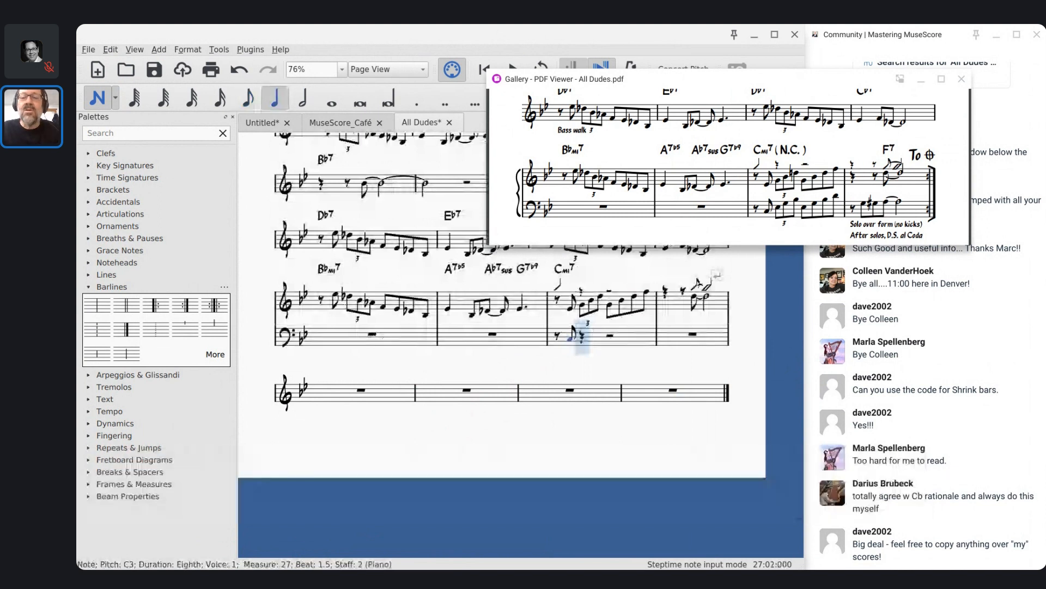
{"action": "key", "text": "ctrl+3"}
{"action": "key", "text": "e"}
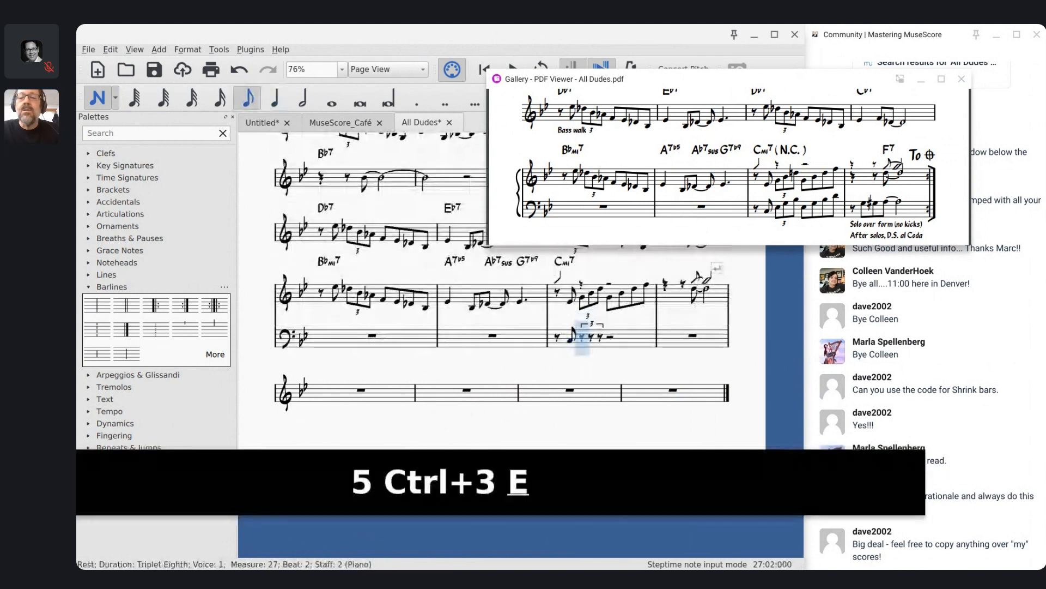
{"action": "key", "text": "g"}
{"action": "key", "text": "b"}
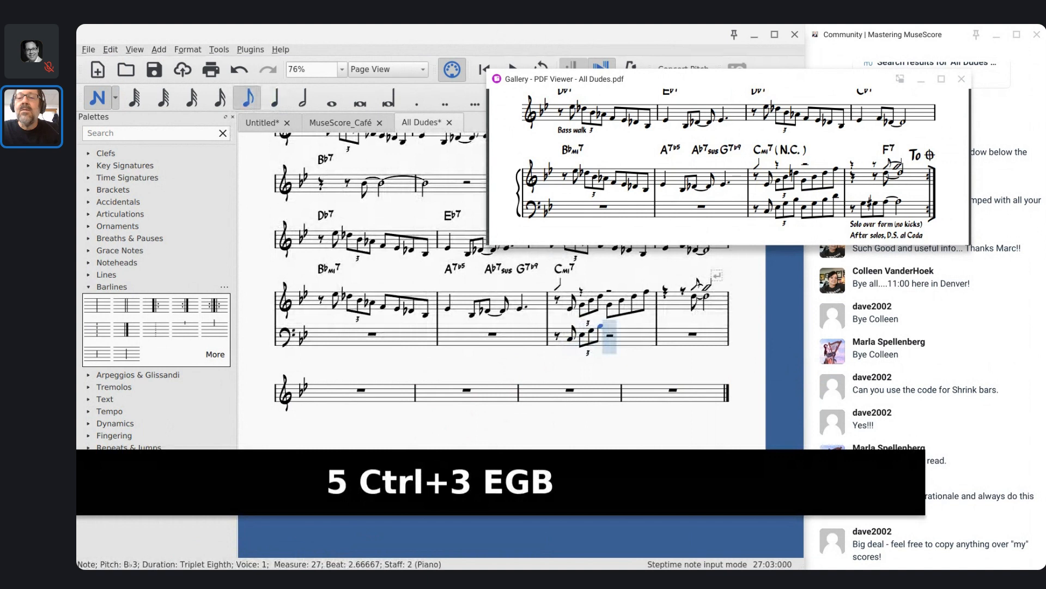
Step: Complete measure 27 of the bass staff with the eighth notes E♭3, G3, B♭3 and D4
{"action": "key", "text": "e"}
{"action": "key", "text": "ctrl+Down"}
{"action": "key", "text": "g"}
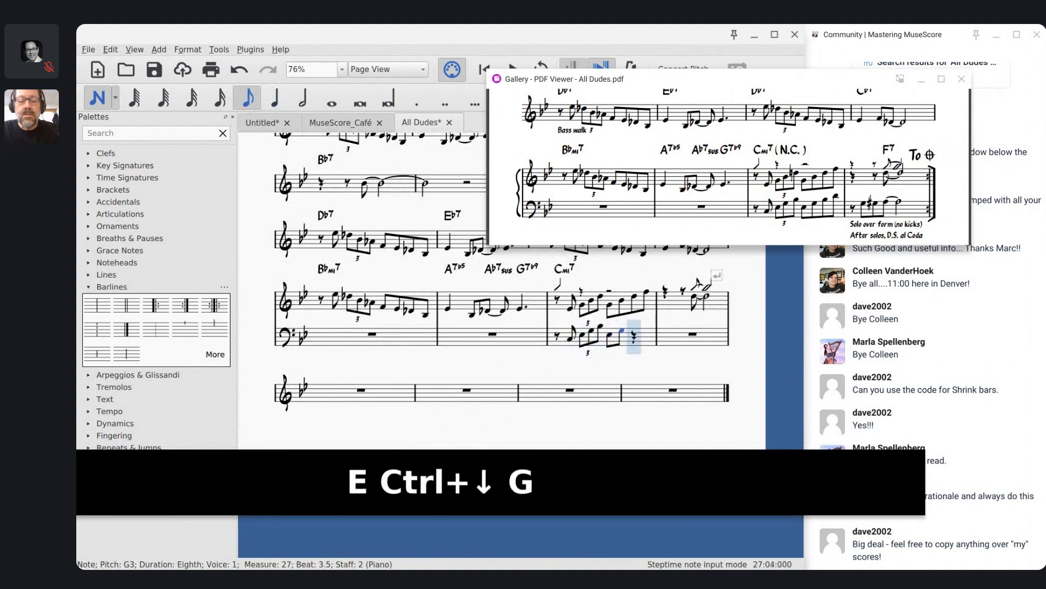
{"action": "key", "text": "b"}
{"action": "key", "text": "d"}
Step: Fill bass measure 28 with an eighth rest, eighth notes G3, G♯3 and A3, and a half note A3 tied to the last eighth, then leave note input
{"action": "key", "text": "4"}
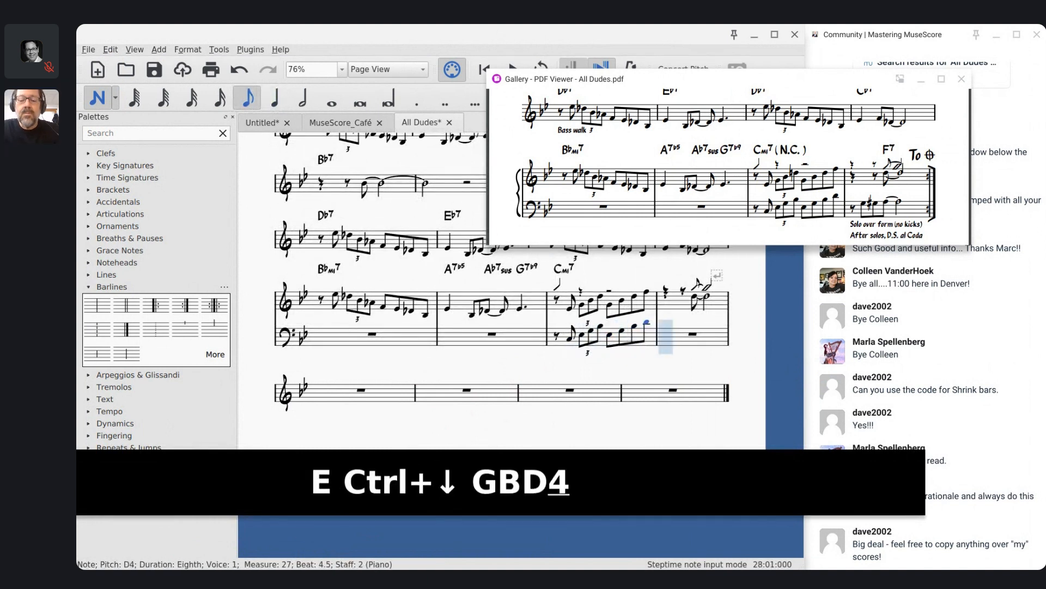
{"action": "key", "text": "0"}
{"action": "key", "text": "g"}
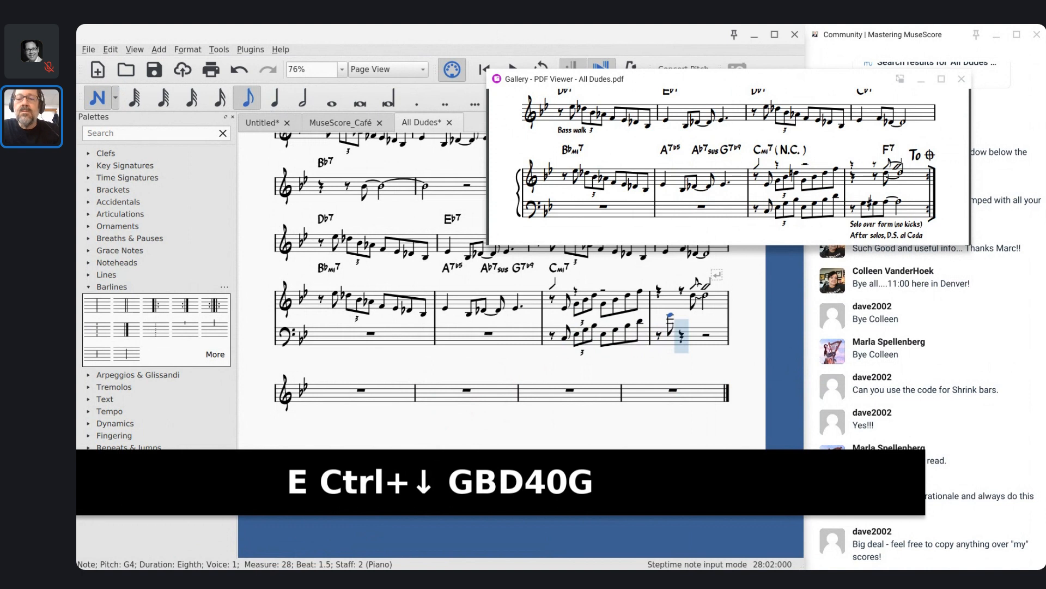
{"action": "key", "text": "ctrl+Down"}
{"action": "key", "text": "g"}
{"action": "key", "text": "Up"}
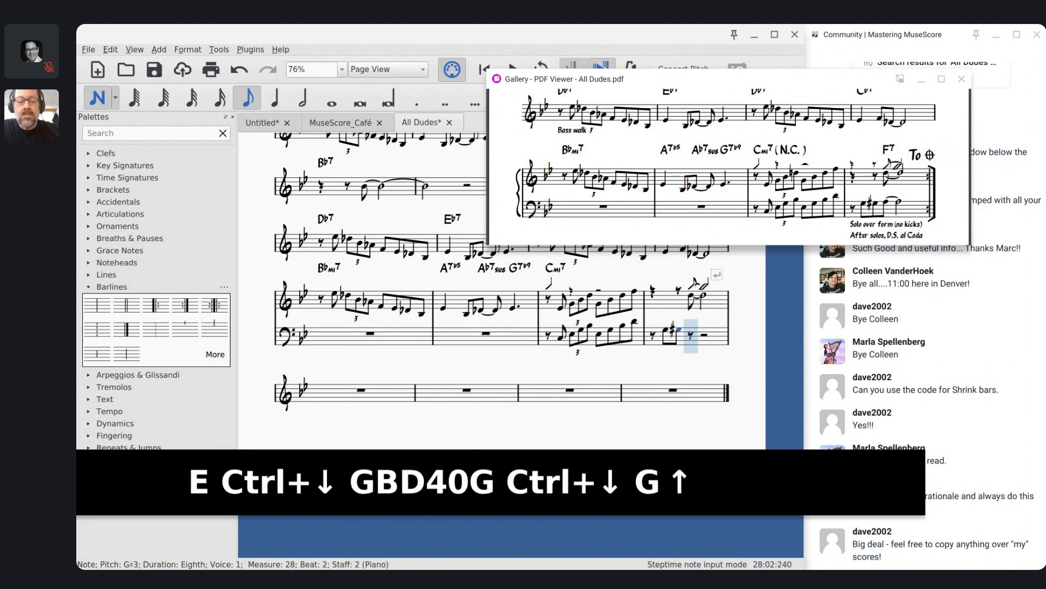
{"action": "key", "text": "a"}
{"action": "key", "text": "6"}
{"action": "key", "text": "shift+equal"}
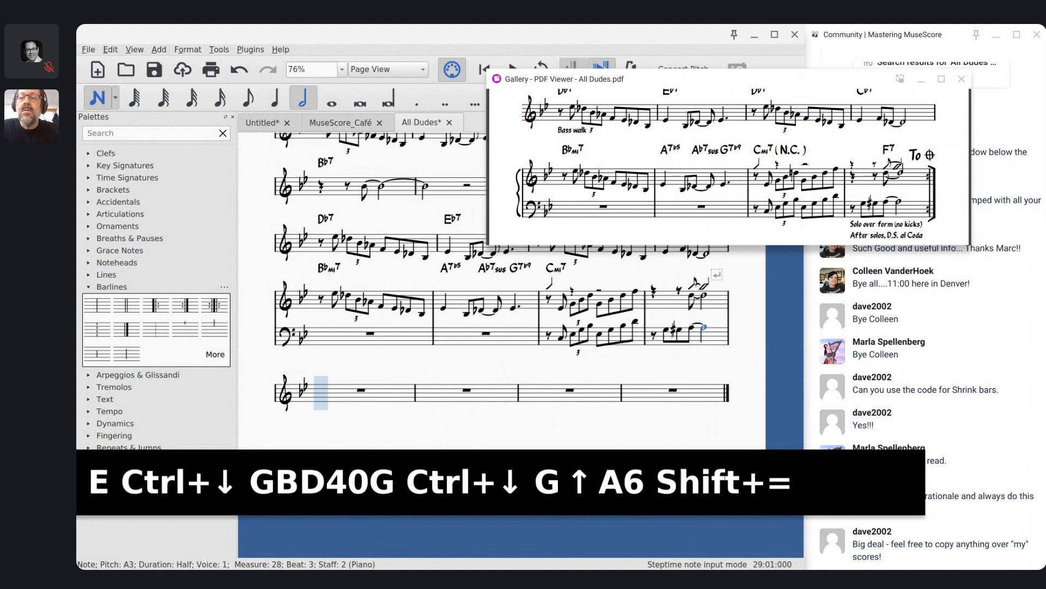
{"action": "key", "text": "Escape"}
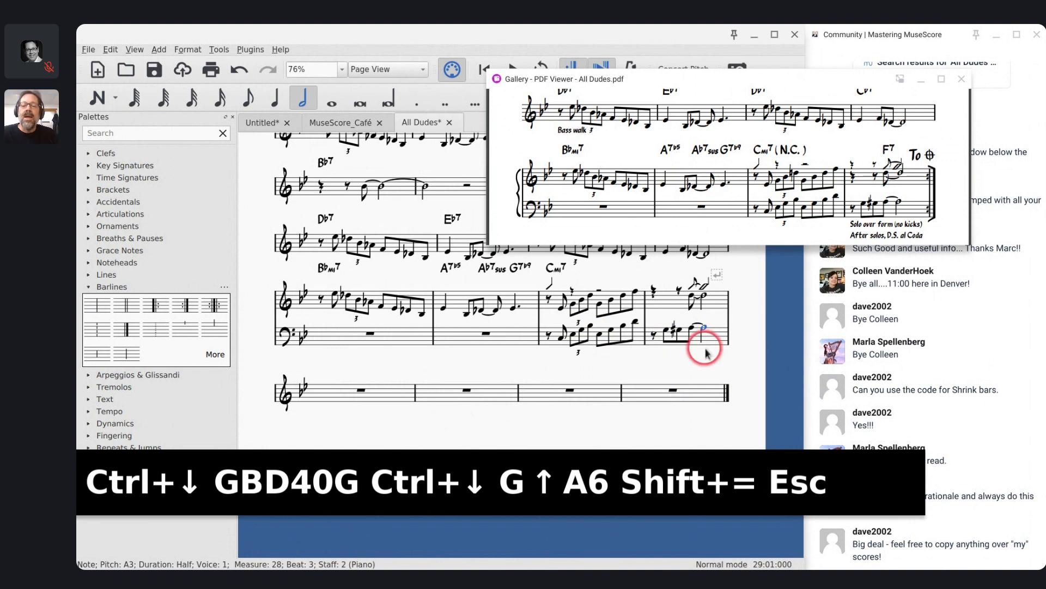
Step: Select measure 28 of the treble staff, end it with a right repeat barline and replace its line break with a page break
{"action": "left_click", "coordinate": [715, 298], "text": "shift"}
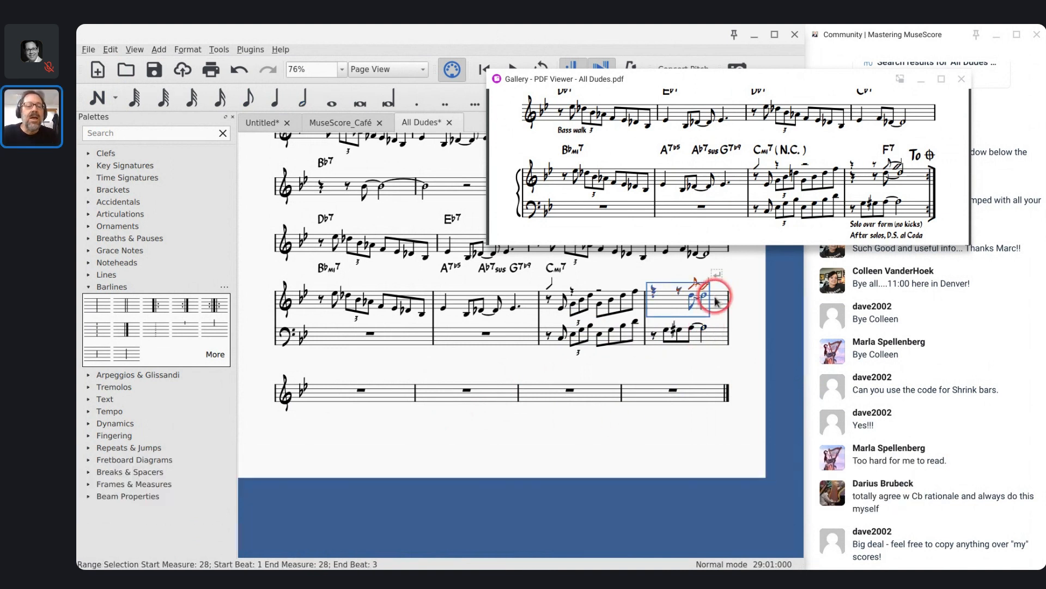
{"action": "left_click", "coordinate": [183, 308]}
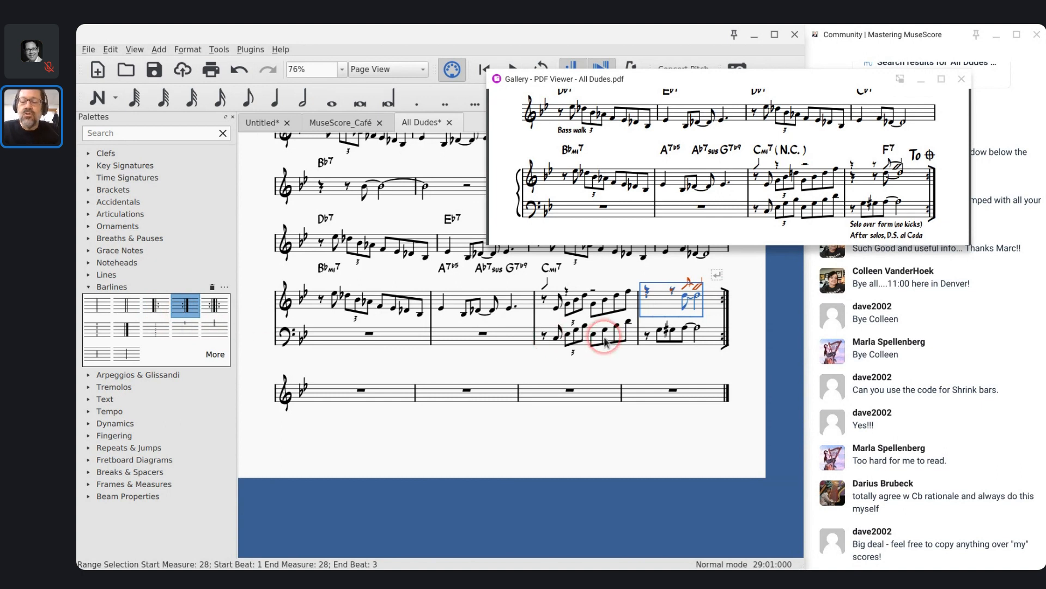
{"action": "key", "text": "ctrl+Return"}
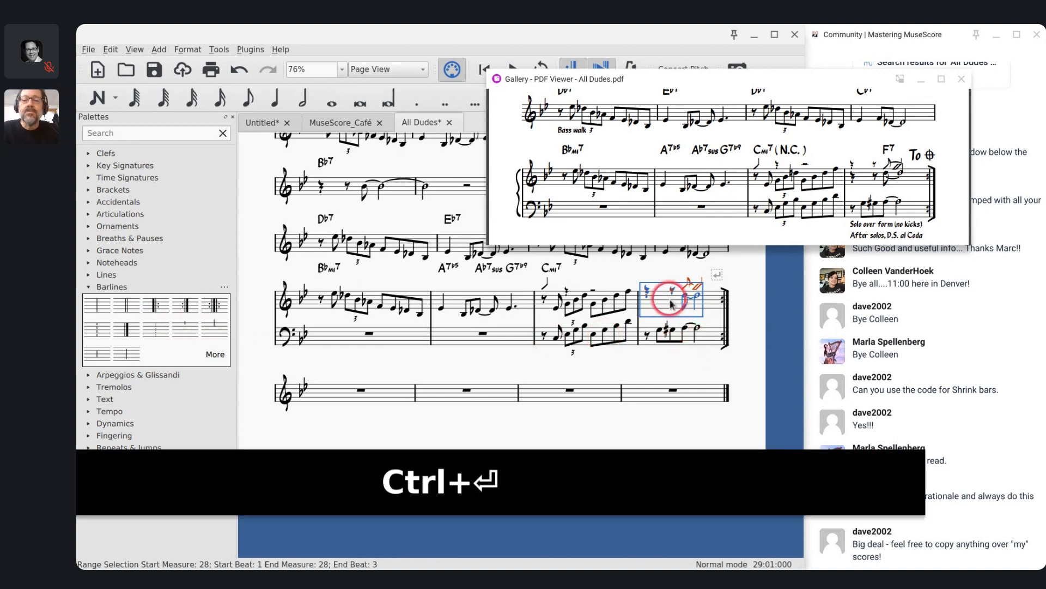
{"action": "key", "text": "ctrl+Return"}
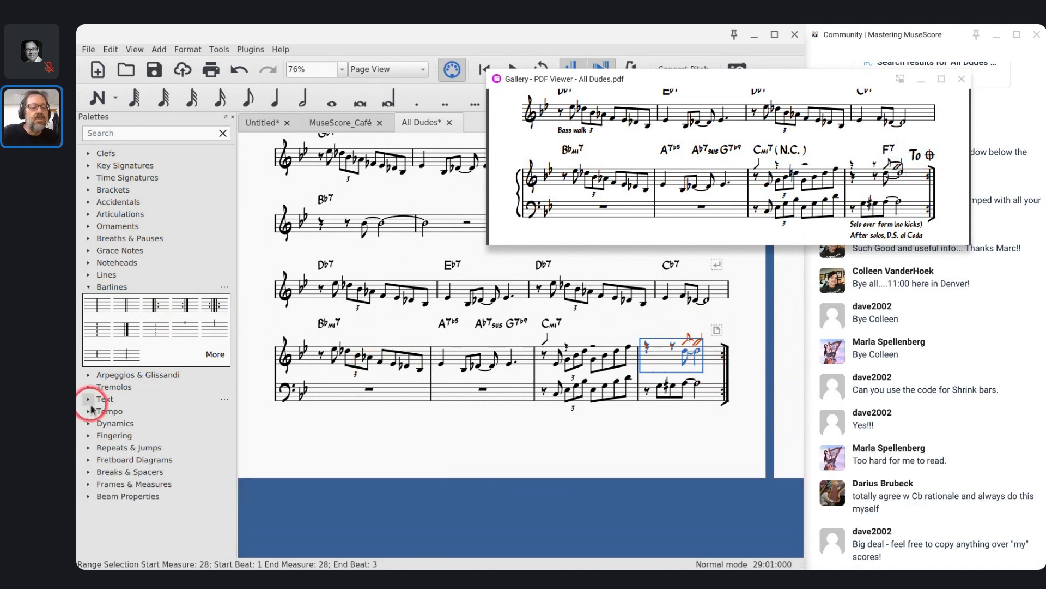
Step: Add a To Coda marker to measure 28 from the repeats and jumps symbols
{"action": "left_click", "coordinate": [88, 448]}
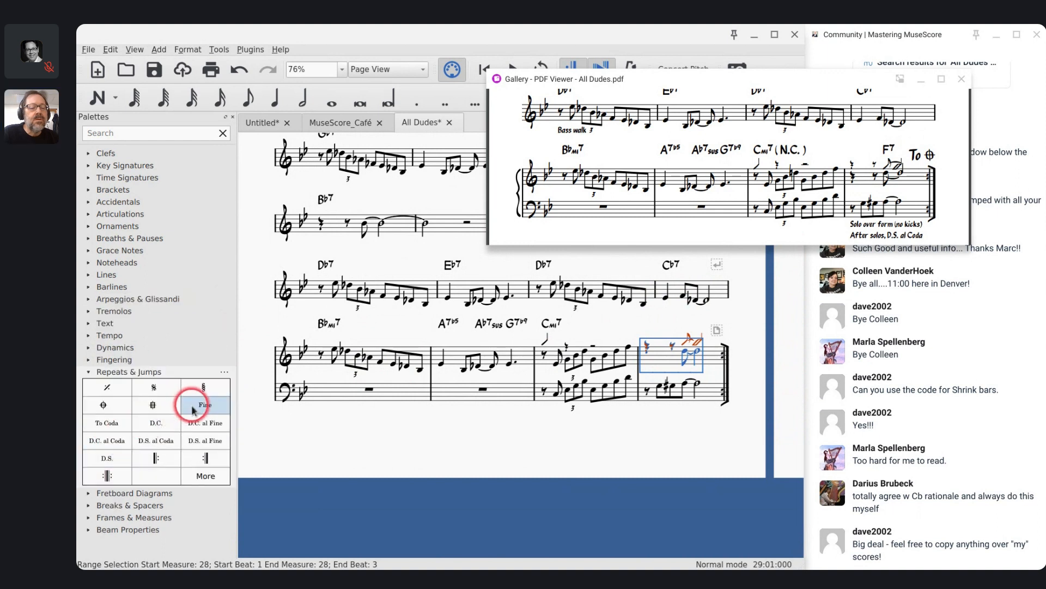
{"action": "left_click", "coordinate": [107, 422]}
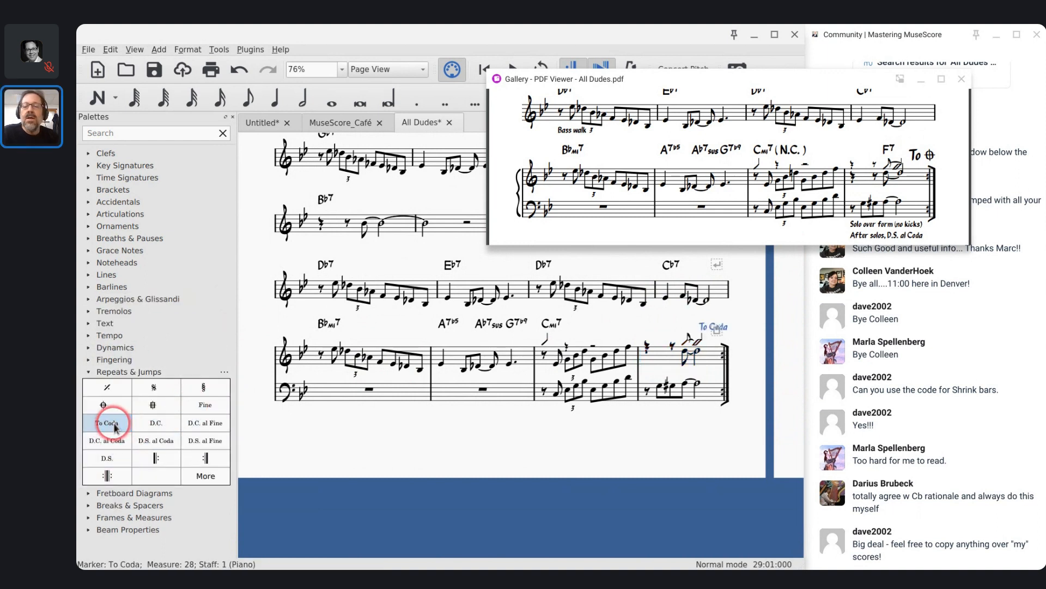
{"action": "scroll", "coordinate": [667, 318], "scroll_direction": "up", "scroll_amount": 5}
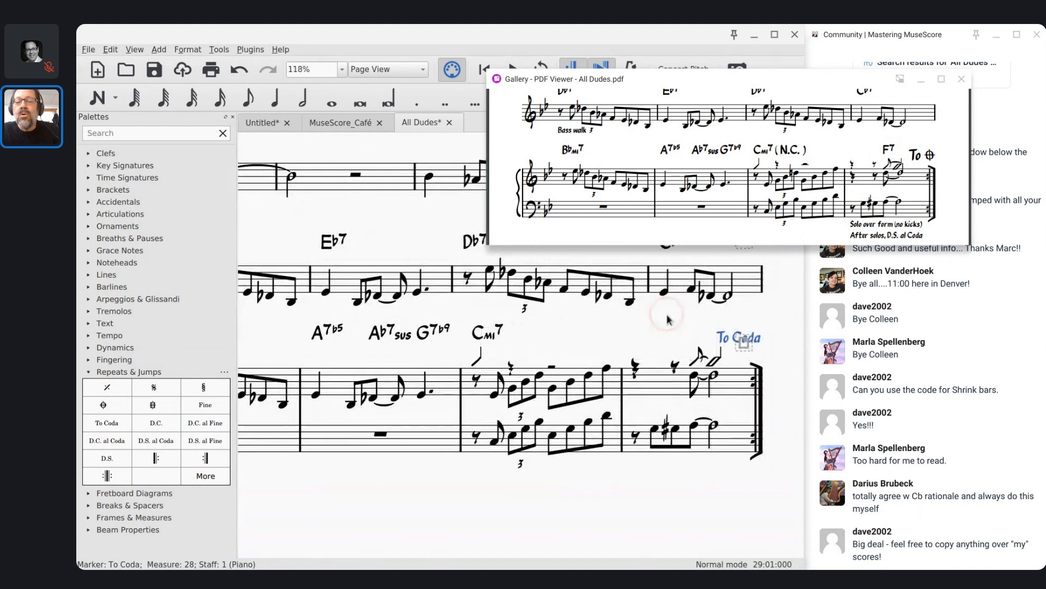
Step: Edit the To Coda marker above measure 28 and delete the word "Coda", keeping "To"
{"action": "double_click", "coordinate": [760, 339]}
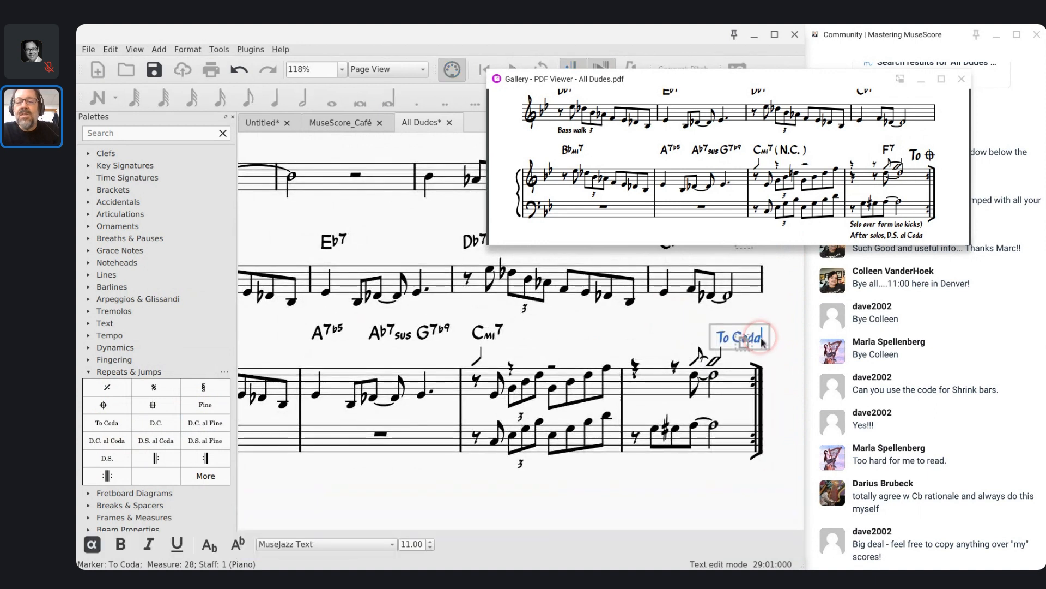
{"action": "key", "text": "shift+Left"}
{"action": "key", "text": "shift+Left"}
{"action": "key", "text": "shift+Left"}
{"action": "key", "text": "shift+Left"}
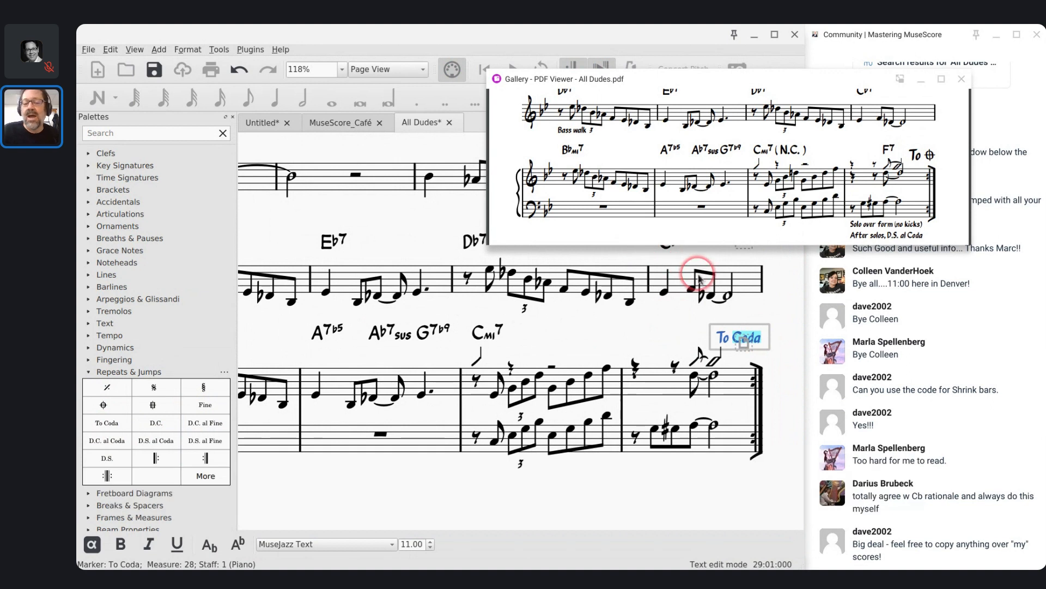
{"action": "key", "text": "BackSpace"}
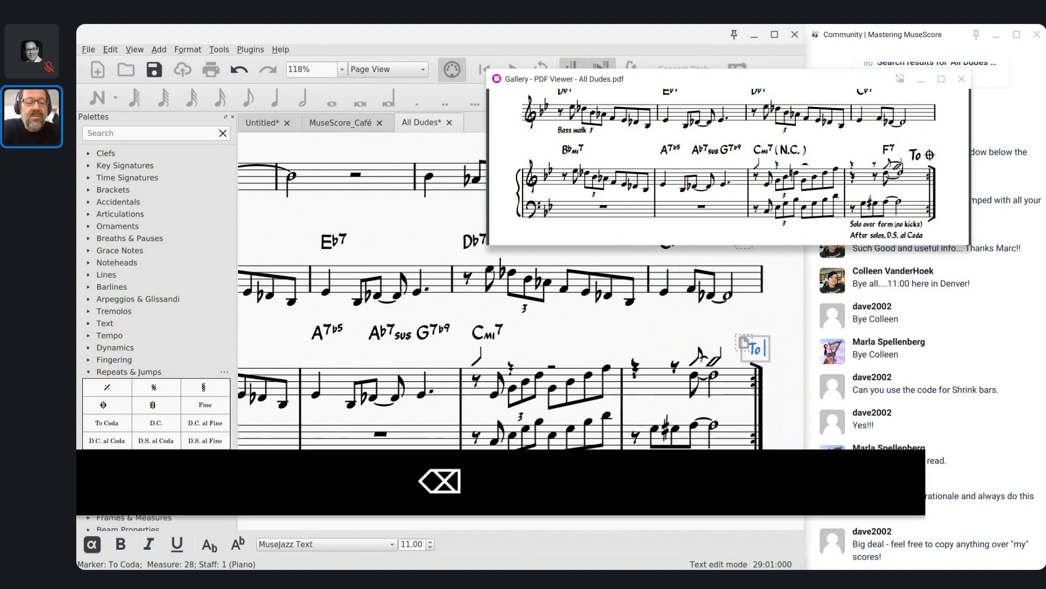
Step: Insert the coda symbol after "To" in the marker from the common special characters and finish editing the text
{"action": "key", "text": "F2"}
{"action": "key", "text": "super+F2"}
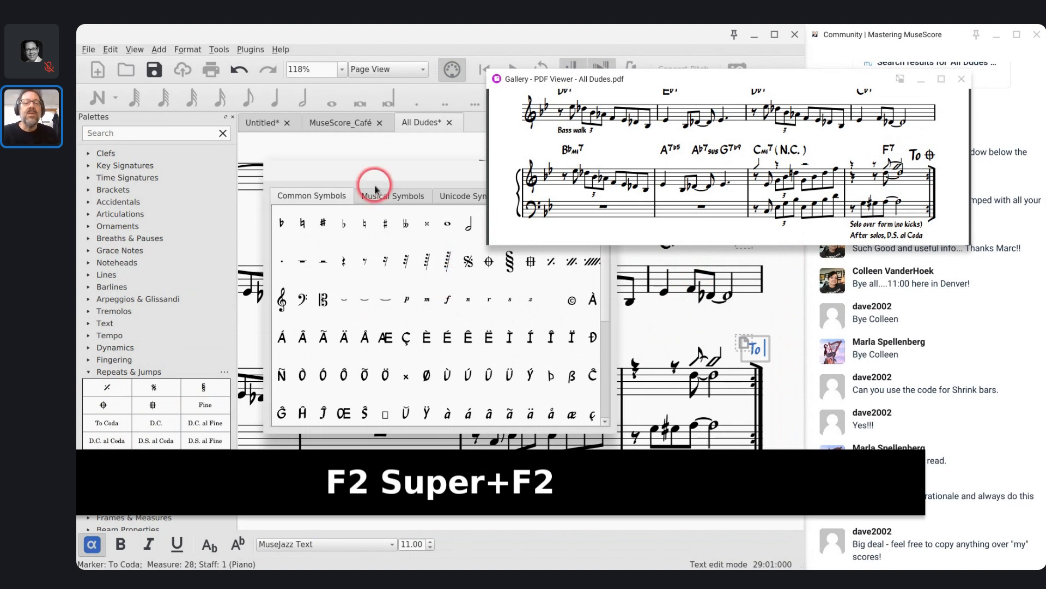
{"action": "left_click_drag", "start_coordinate": [362, 174], "coordinate": [262, 177]}
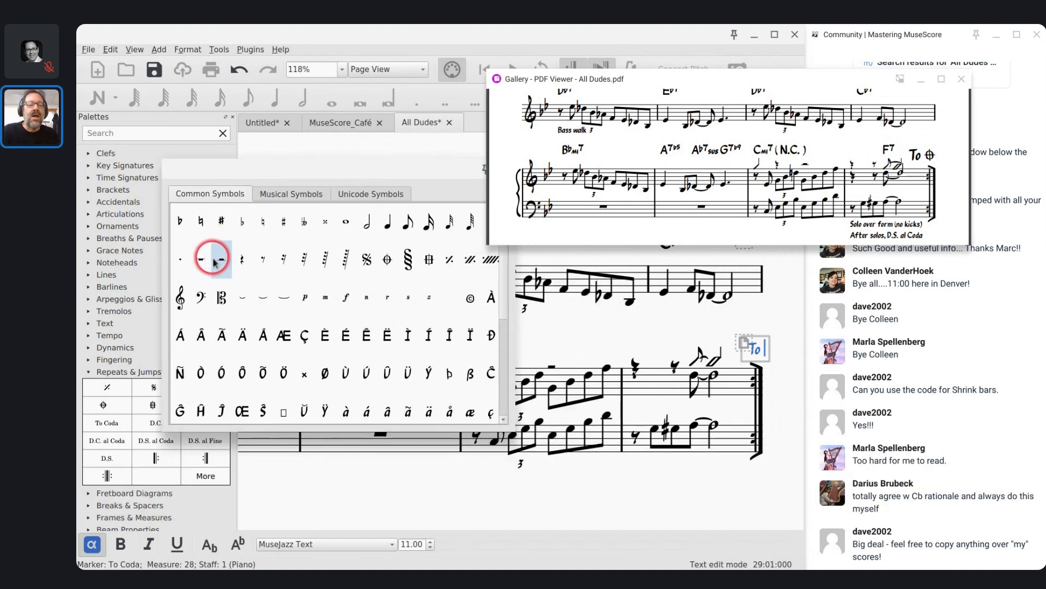
{"action": "left_click", "coordinate": [388, 260]}
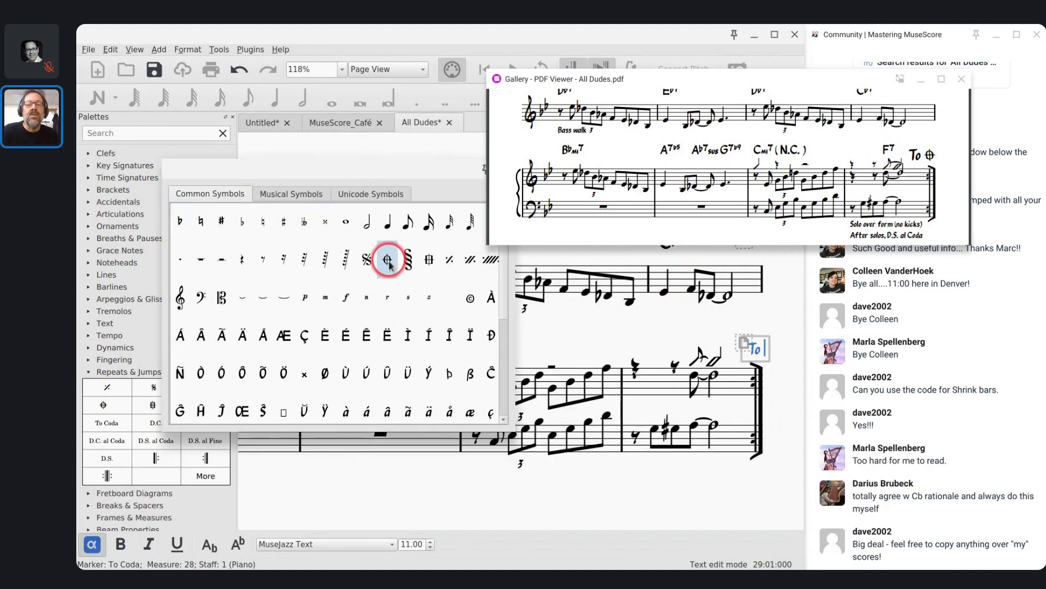
{"action": "left_click_drag", "start_coordinate": [427, 168], "coordinate": [347, 155]}
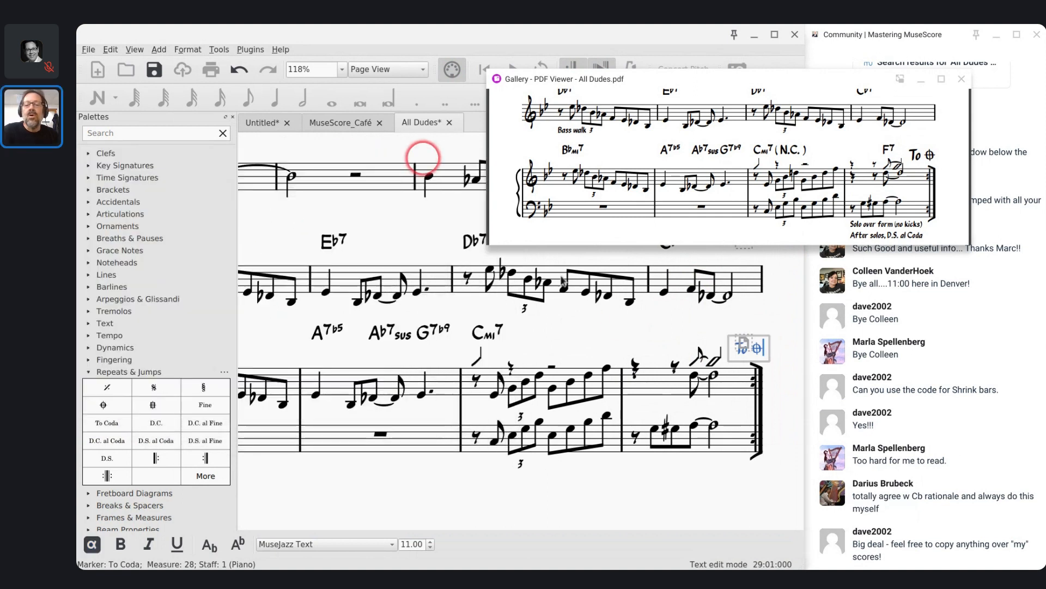
{"action": "left_click", "coordinate": [425, 157]}
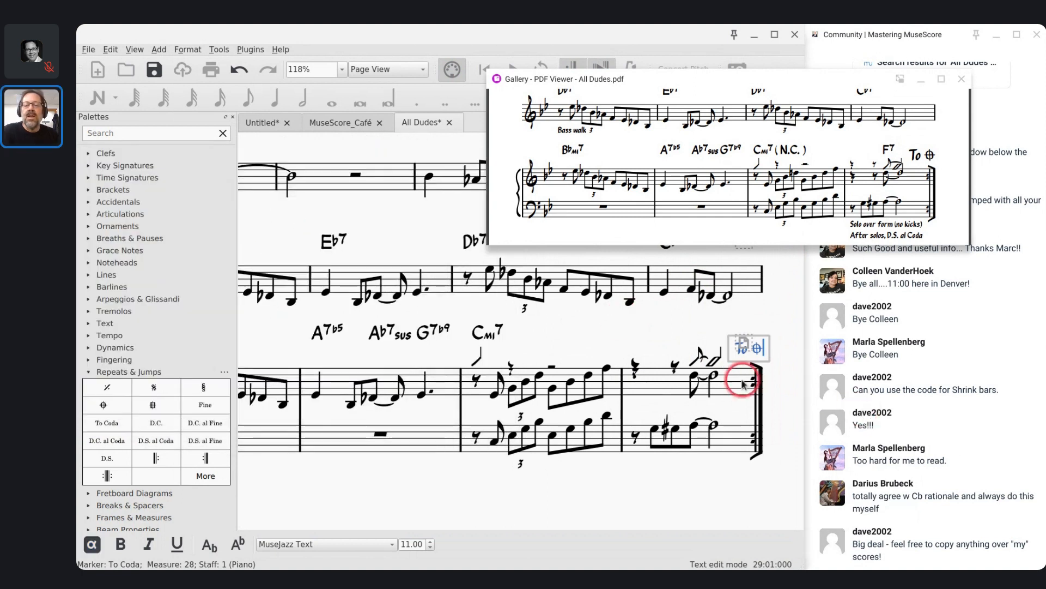
{"action": "left_click", "coordinate": [792, 393]}
{"action": "key", "text": "Escape"}
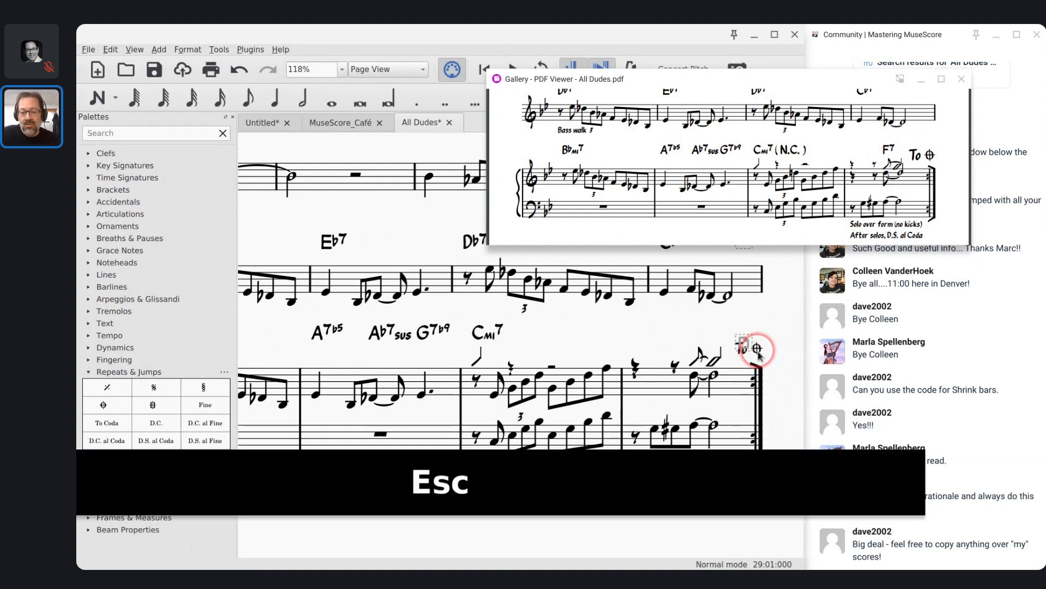
Step: Enlarge only the coda symbol in the marker above measure 28 to size 18
{"action": "left_click", "coordinate": [757, 351]}
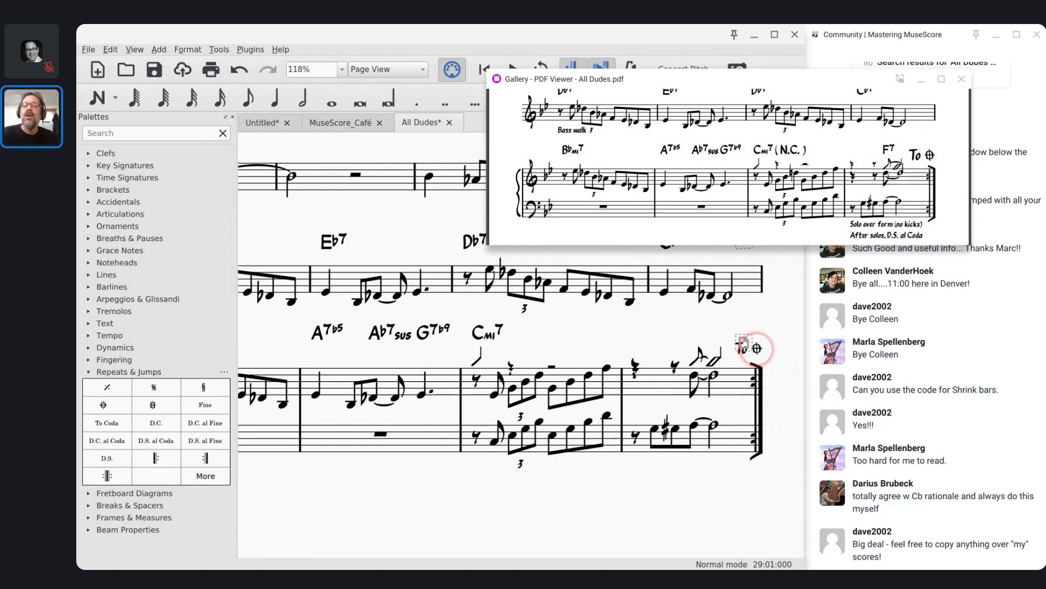
{"action": "left_click", "coordinate": [757, 349]}
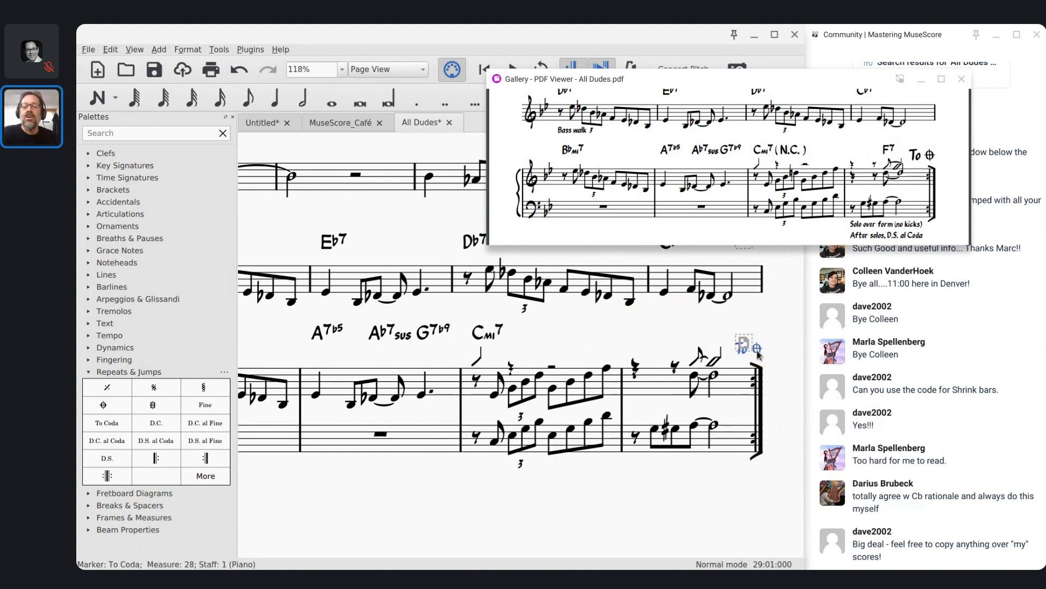
{"action": "double_click", "coordinate": [758, 350]}
{"action": "key", "text": "Right"}
{"action": "key", "text": "shift+Left"}
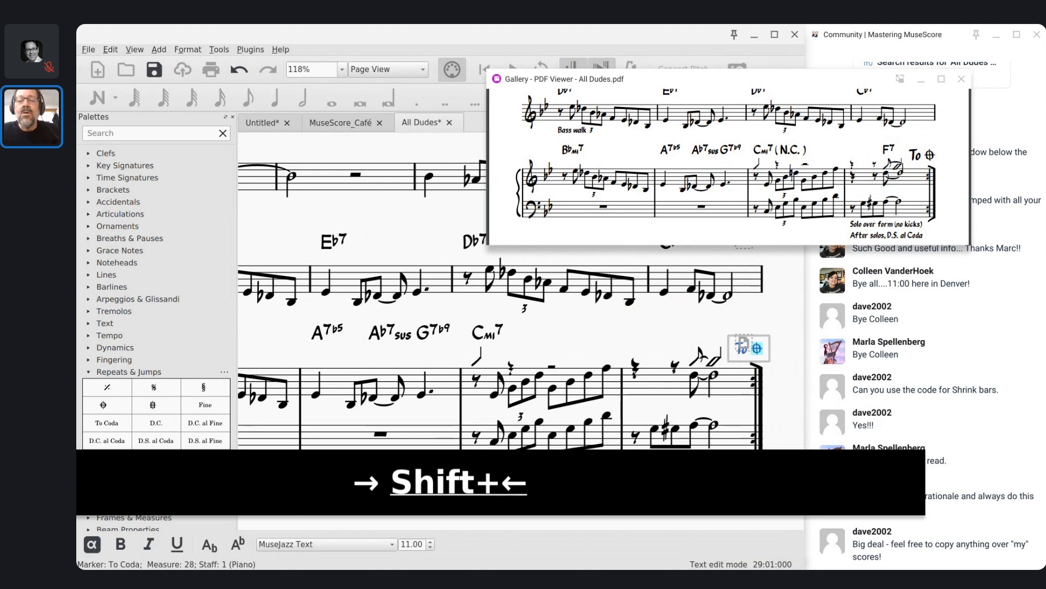
{"action": "left_click", "coordinate": [419, 544]}
{"action": "left_click", "coordinate": [413, 544]}
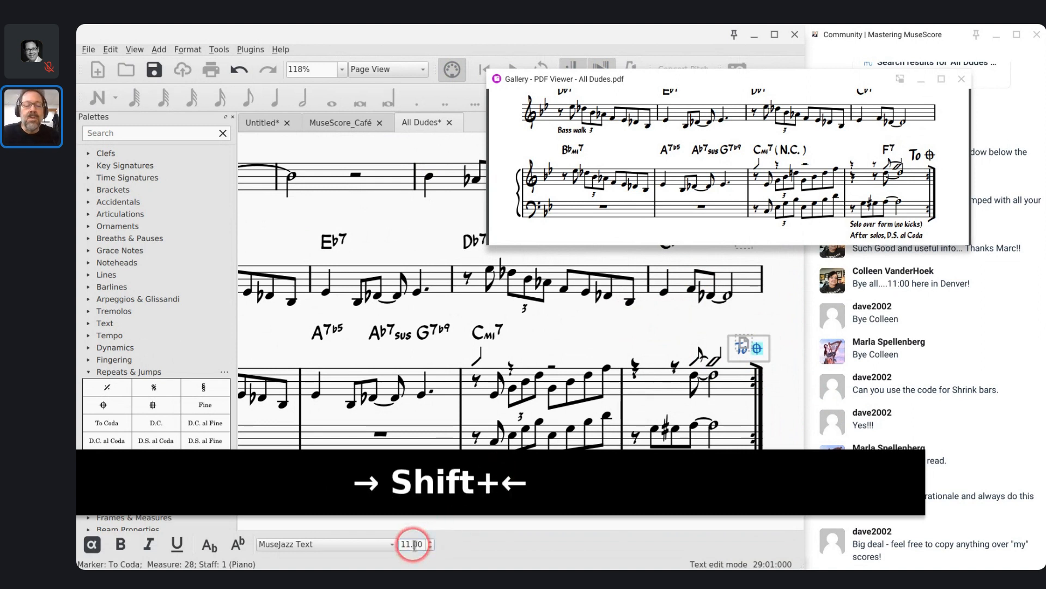
{"action": "key", "text": "Up"}
{"action": "key", "text": "Up"}
{"action": "key", "text": "Up"}
{"action": "key", "text": "Up"}
{"action": "key", "text": "Up"}
{"action": "key", "text": "Up"}
{"action": "key", "text": "Up"}
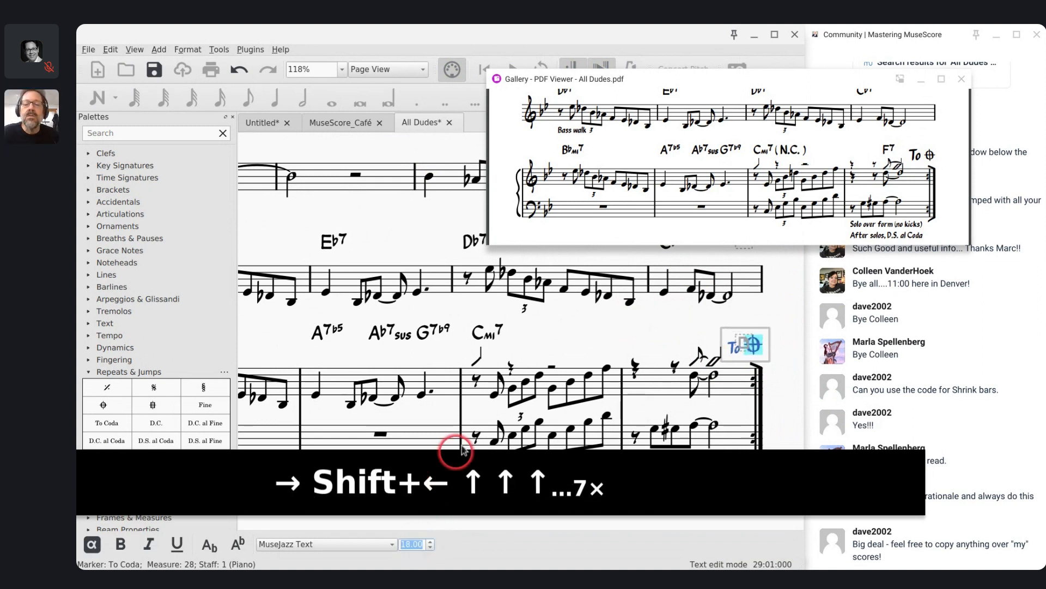
{"action": "key", "text": "Escape"}
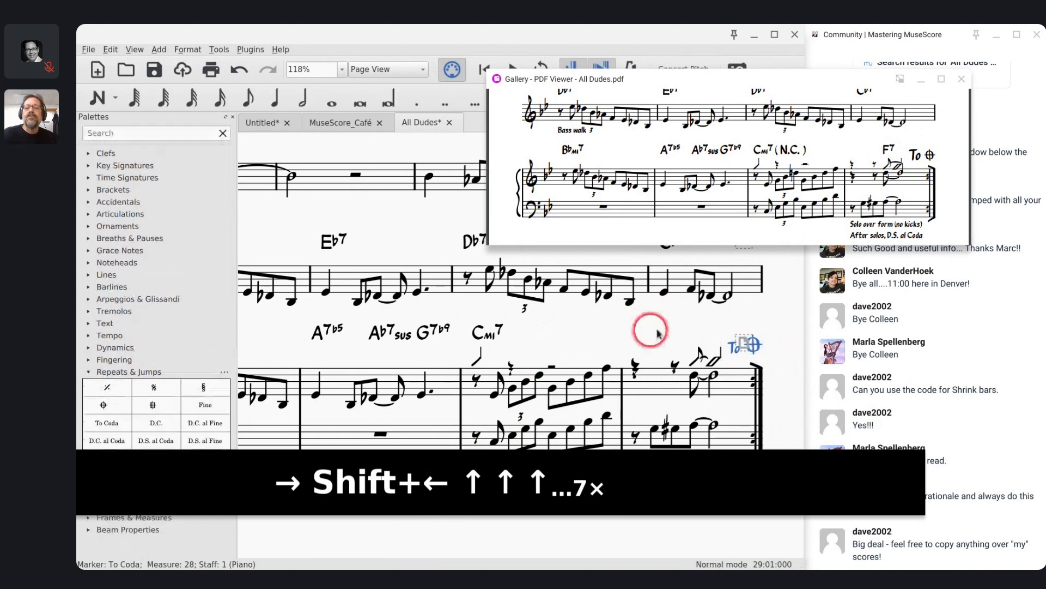
Step: Add two-line staff text under the first rest of bass measure 28: "Solo over form (no kicks)" and "After solos, D.S. al Coda"
{"action": "scroll", "coordinate": [681, 330], "scroll_direction": "down", "scroll_amount": 3}
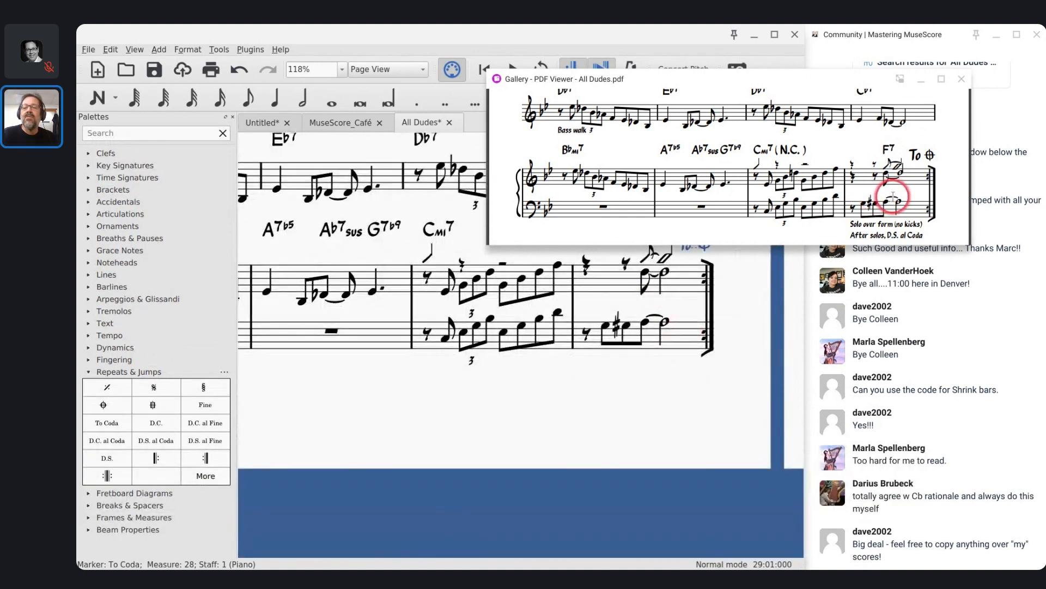
{"action": "left_click", "coordinate": [585, 332]}
{"action": "key", "text": "ctrl+t"}
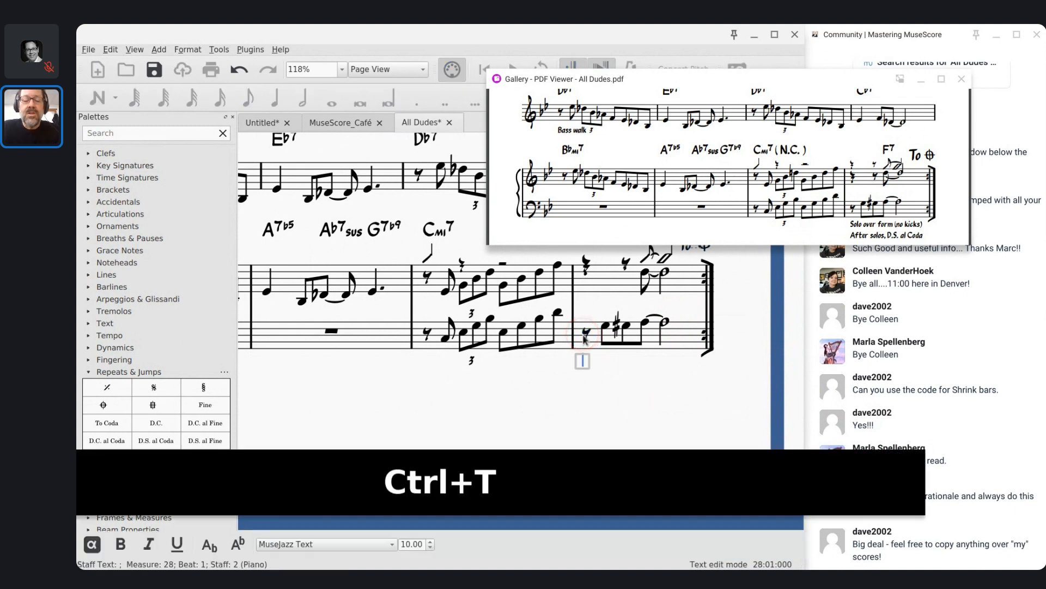
{"action": "type", "text": "Solo over"}
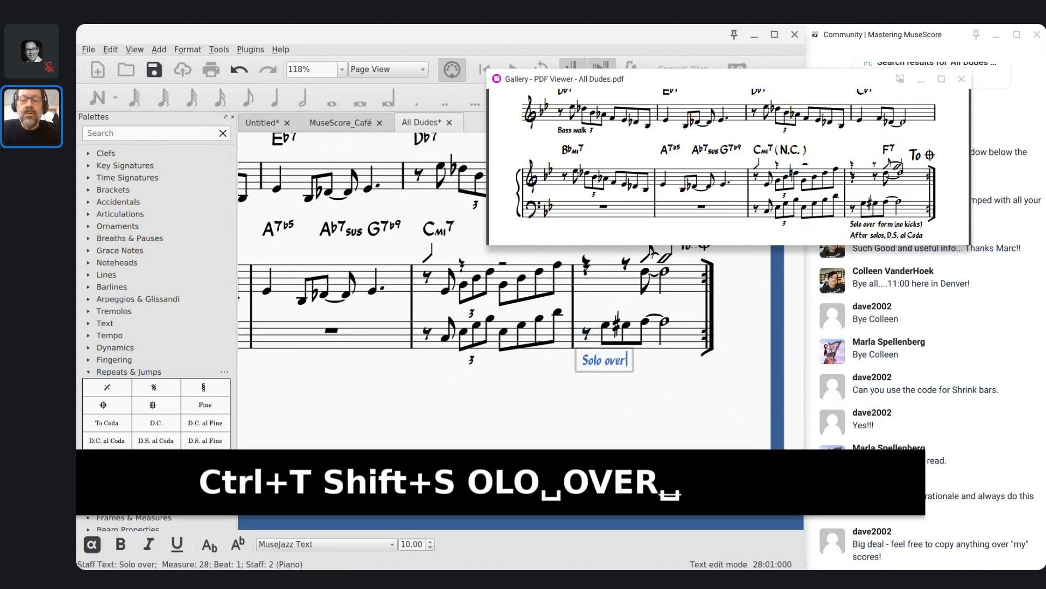
{"action": "type", "text": " form (no kicks)"}
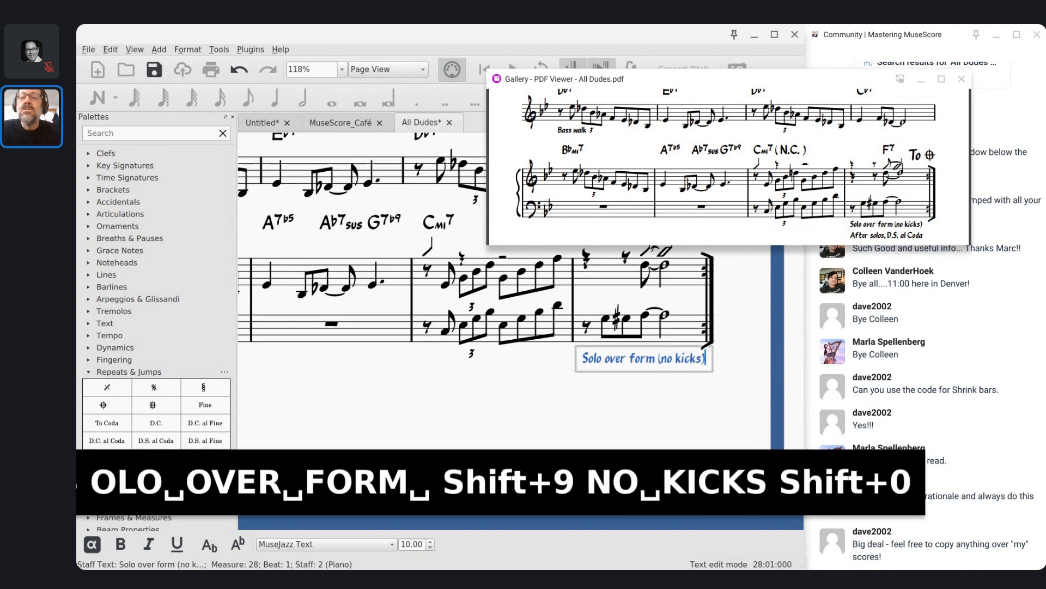
{"action": "key", "text": "Return"}
{"action": "type", "text": "Afg"}
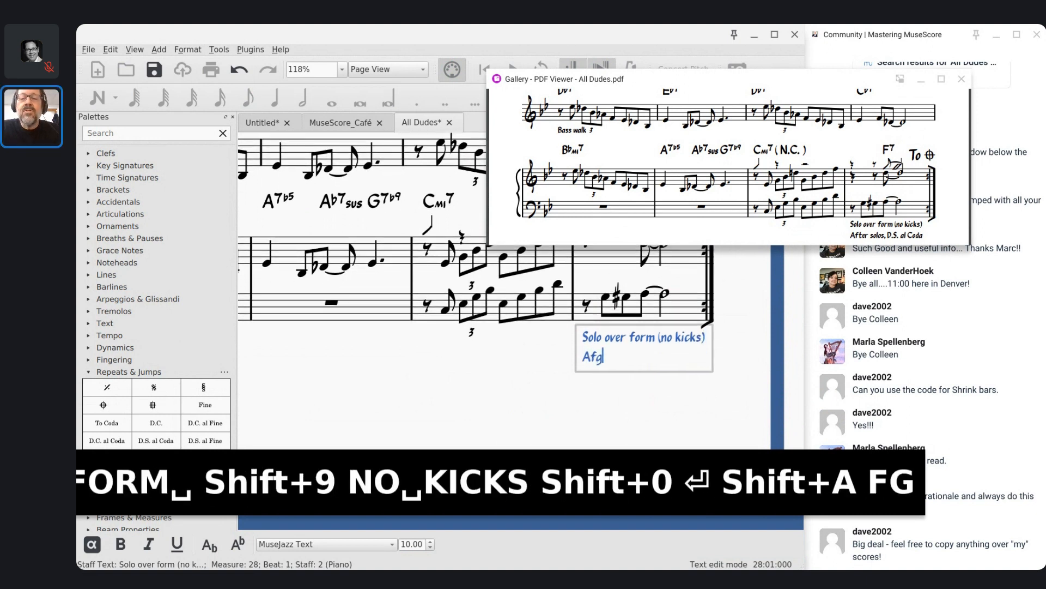
{"action": "key", "text": "BackSpace"}
{"action": "type", "text": "ter "}
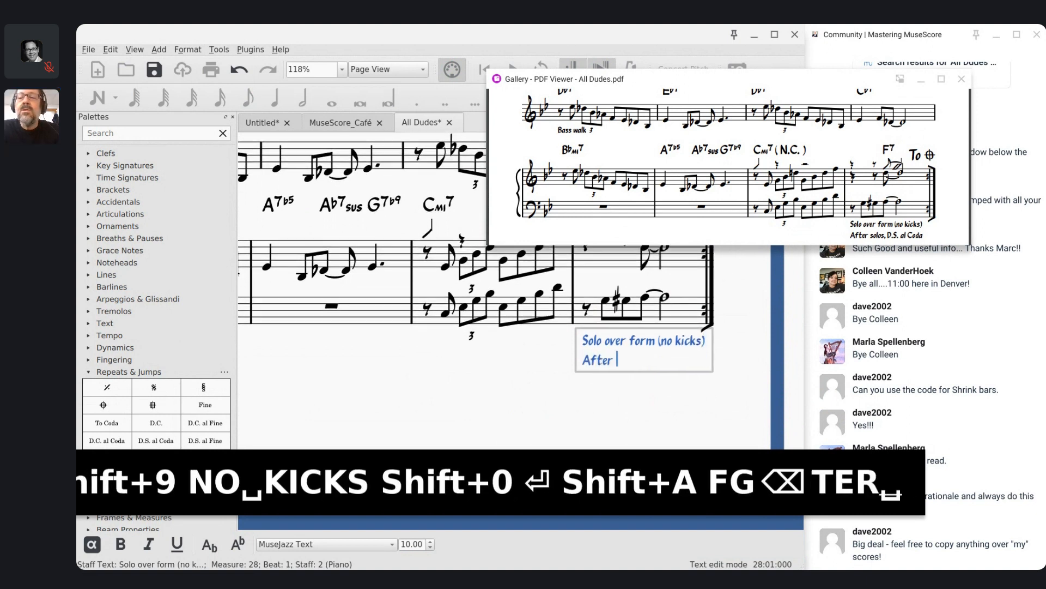
{"action": "type", "text": "solos, "}
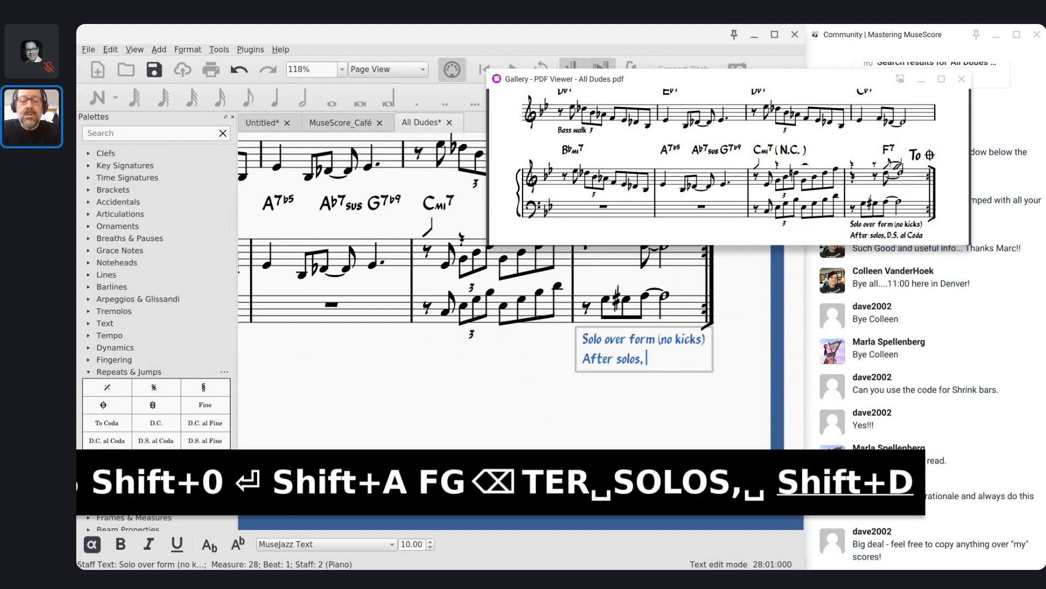
{"action": "type", "text": "D.S. al Coda"}
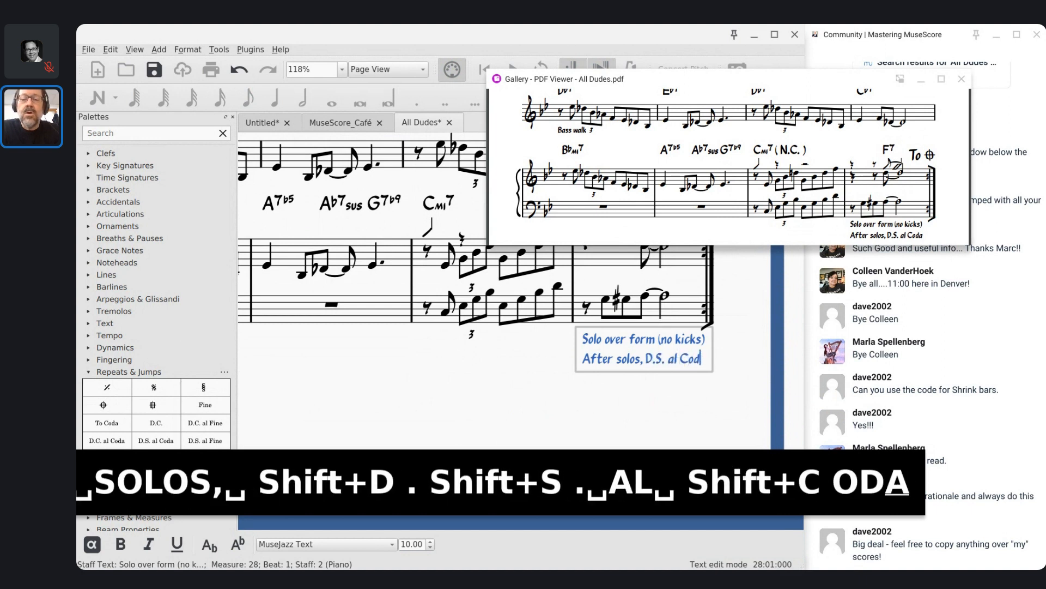
{"action": "key", "text": "Escape"}
Step: Select measure 28 of the treble staff and add a D.S. al Coda jump to it
{"action": "scroll", "coordinate": [596, 374], "scroll_direction": "up", "scroll_amount": 3}
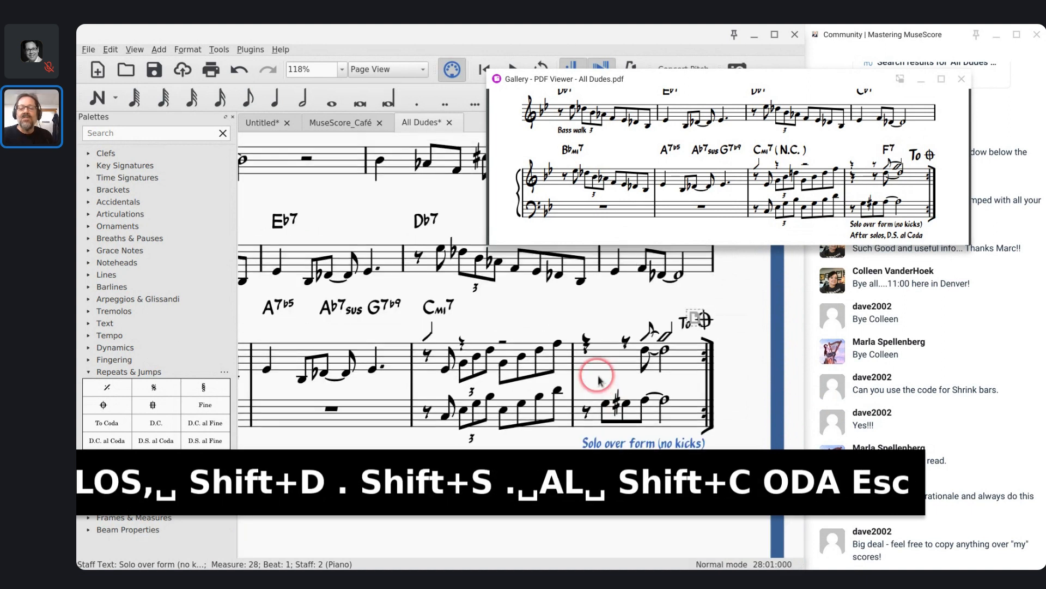
{"action": "scroll", "coordinate": [600, 421], "scroll_direction": "down", "scroll_amount": 1}
{"action": "scroll", "coordinate": [600, 421], "scroll_direction": "right", "scroll_amount": 1}
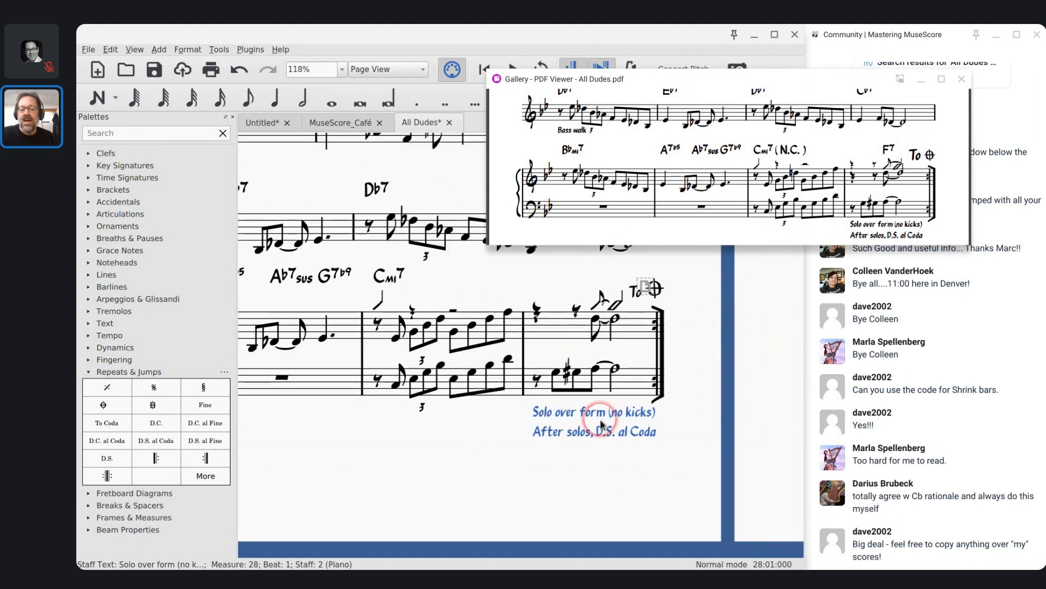
{"action": "left_click", "coordinate": [568, 329]}
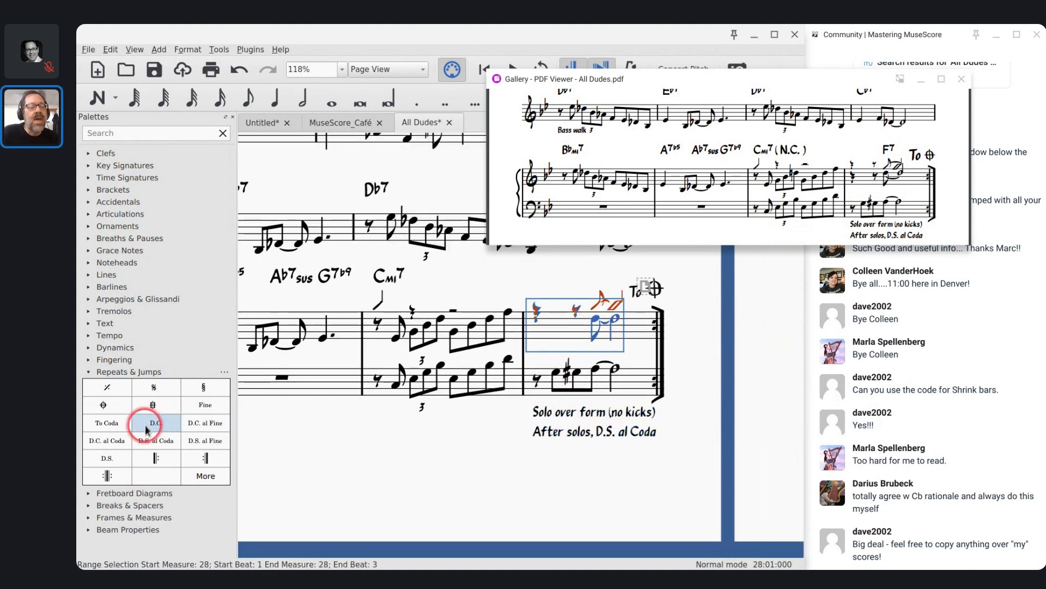
{"action": "left_click", "coordinate": [143, 444]}
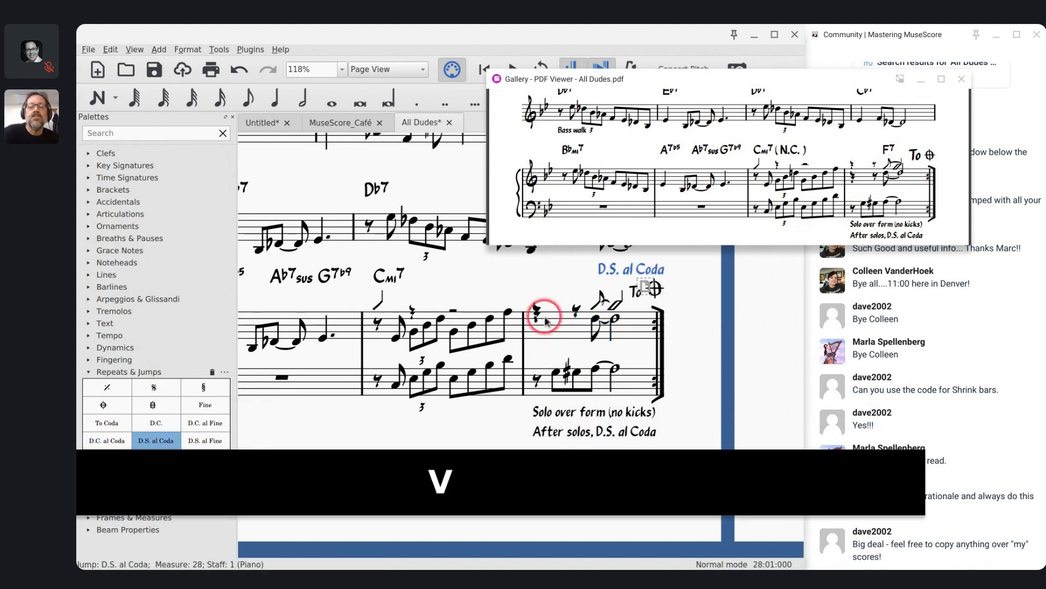
Step: Make the D.S. al Coda jump above measure 28 invisible and save the score
{"action": "left_click", "coordinate": [514, 288]}
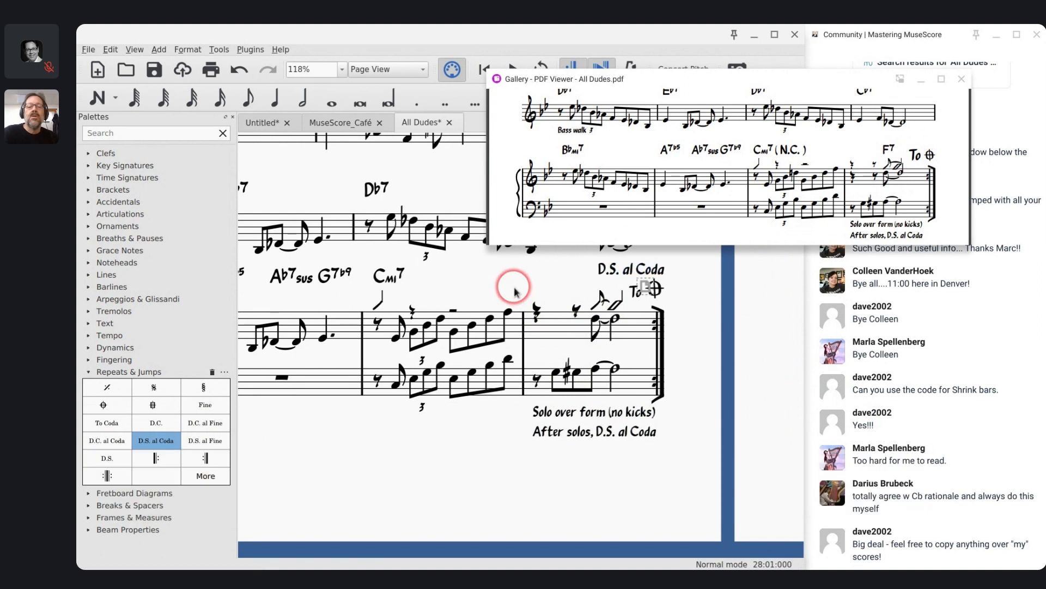
{"action": "left_click", "coordinate": [610, 270]}
{"action": "key", "text": "v"}
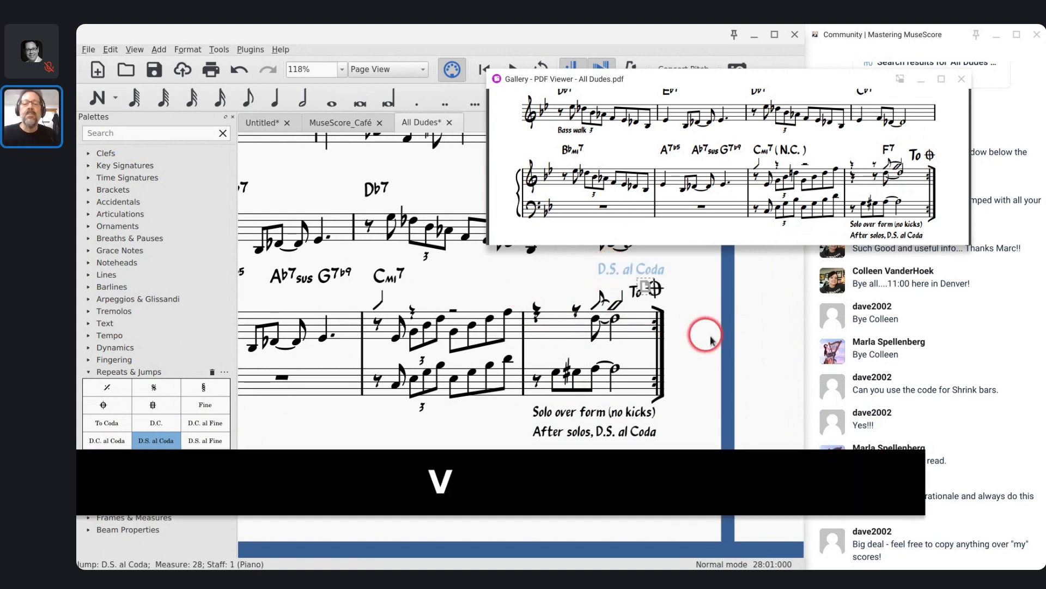
{"action": "left_click", "coordinate": [667, 337]}
{"action": "key", "text": "ctrl+s"}
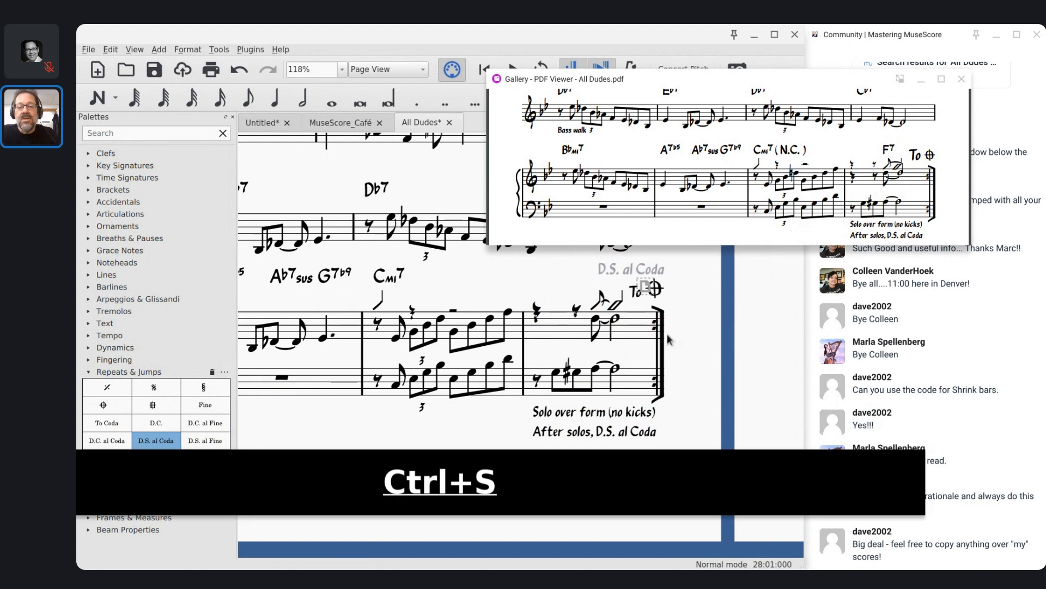
Step: Add an F7 chord symbol to the eighth-note rhythm slash in measure 28 of the treble staff
{"action": "scroll", "coordinate": [713, 315], "scroll_direction": "up", "scroll_amount": 2}
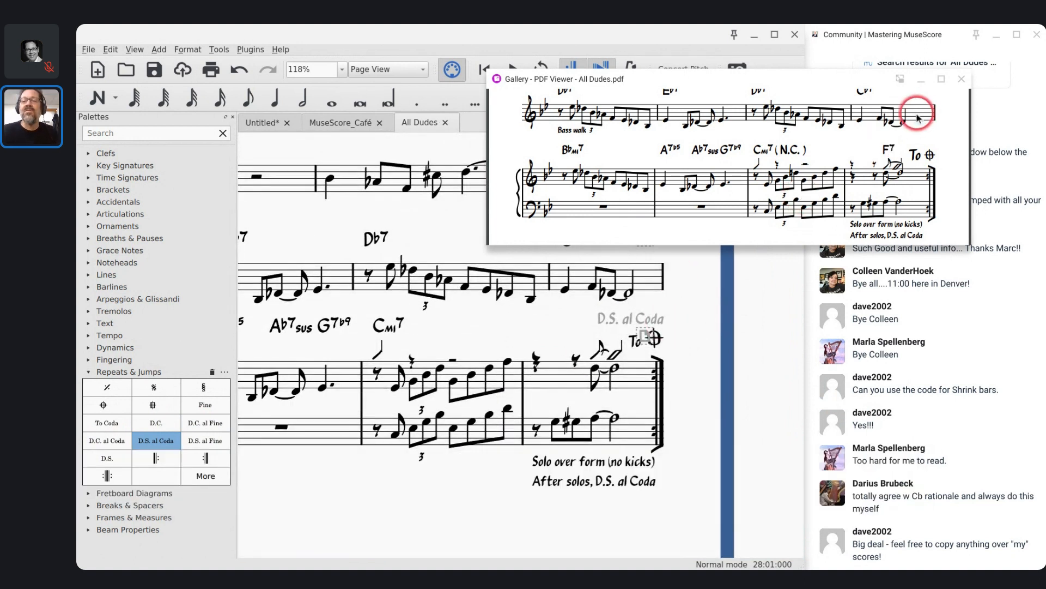
{"action": "left_click", "coordinate": [595, 358]}
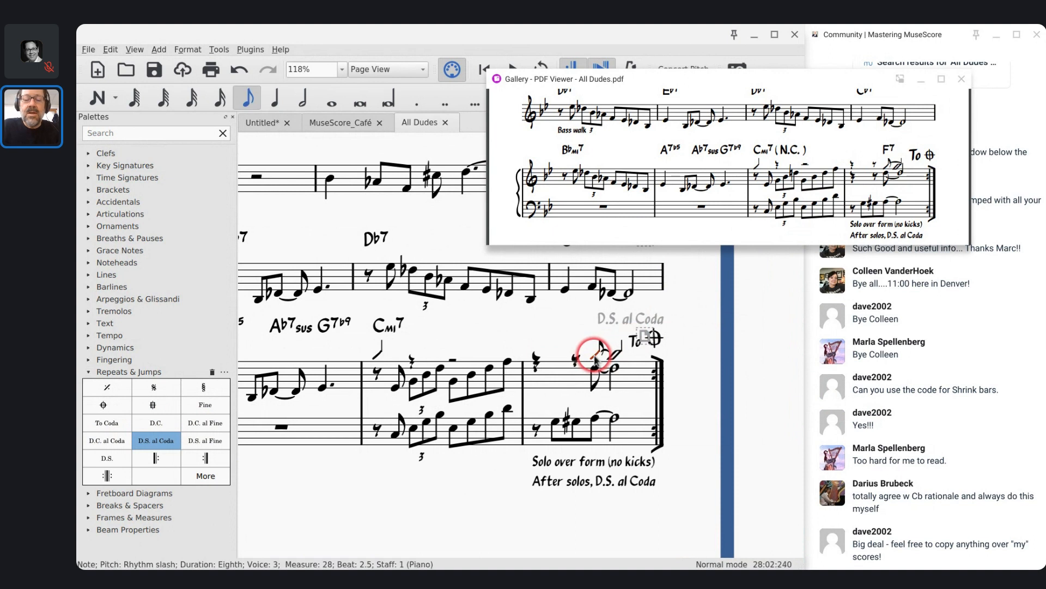
{"action": "key", "text": "ctrl+k"}
{"action": "type", "text": "F7"}
{"action": "key", "text": "Escape"}
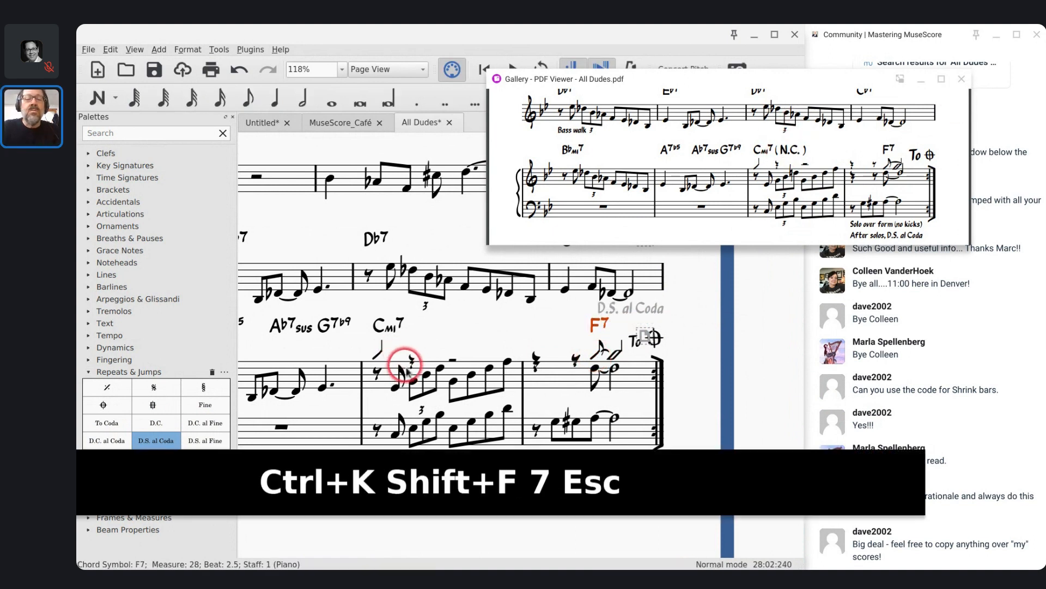
Step: Add the chord symbol "(N.C.)" on beat 2 of measure 27 and move it slightly below the chord line
{"action": "left_click", "coordinate": [414, 381]}
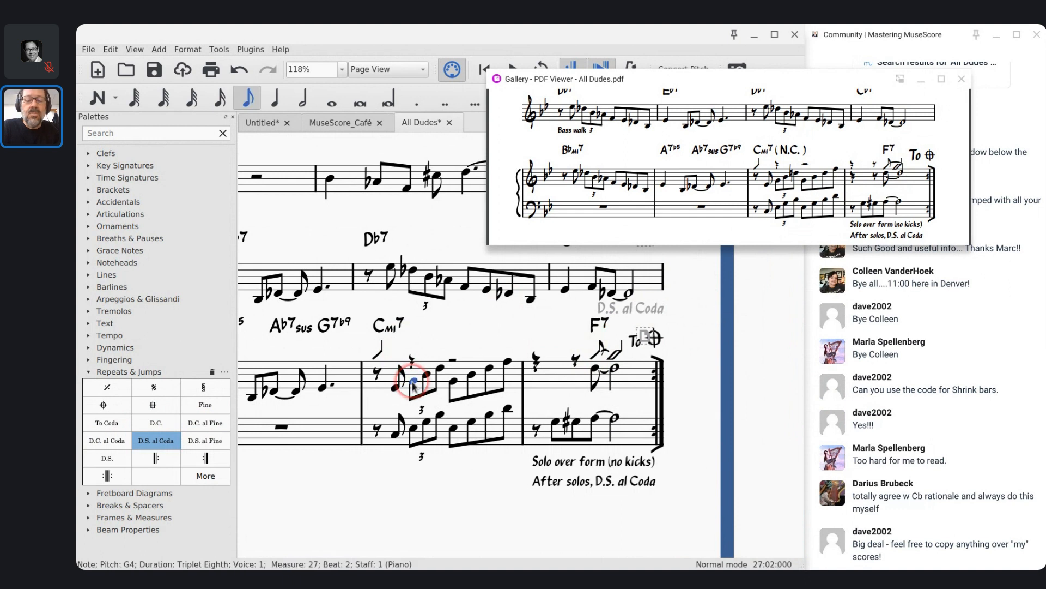
{"action": "key", "text": "ctrl+k"}
{"action": "type", "text": "("}
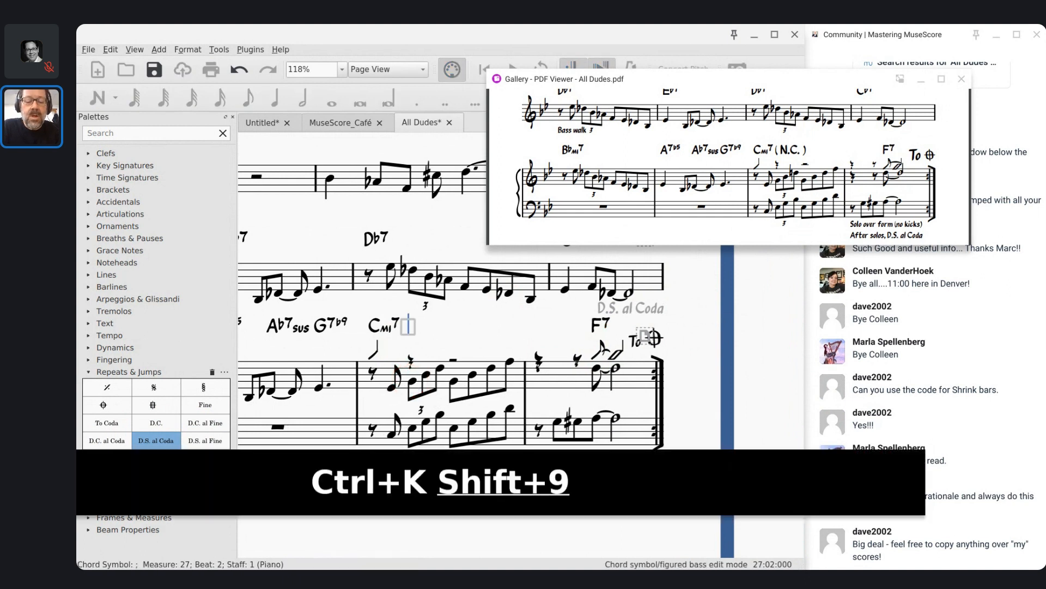
{"action": "type", "text": "N."}
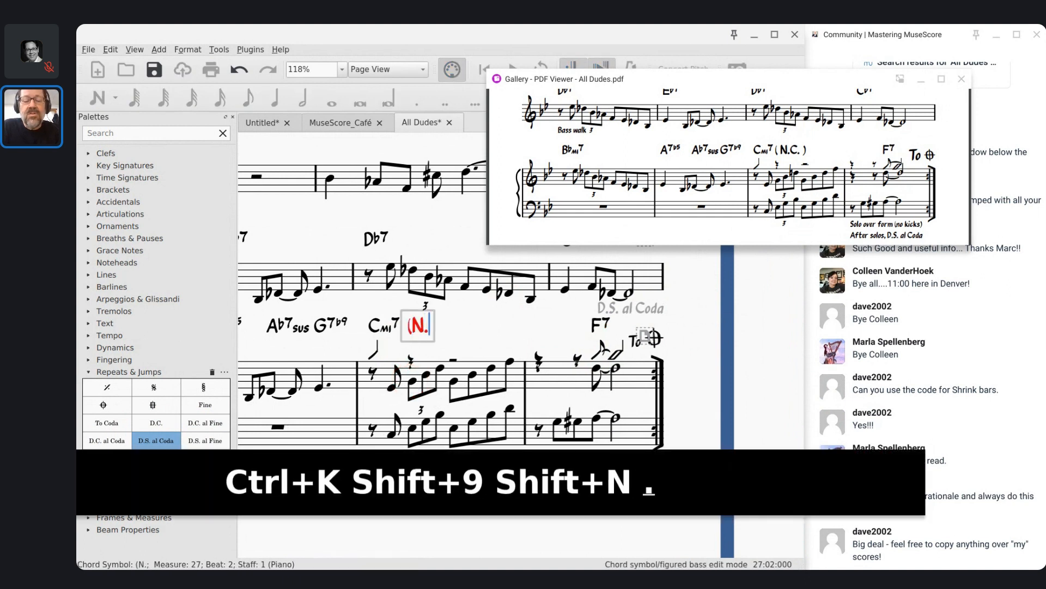
{"action": "type", "text": "C.)"}
{"action": "key", "text": "Escape"}
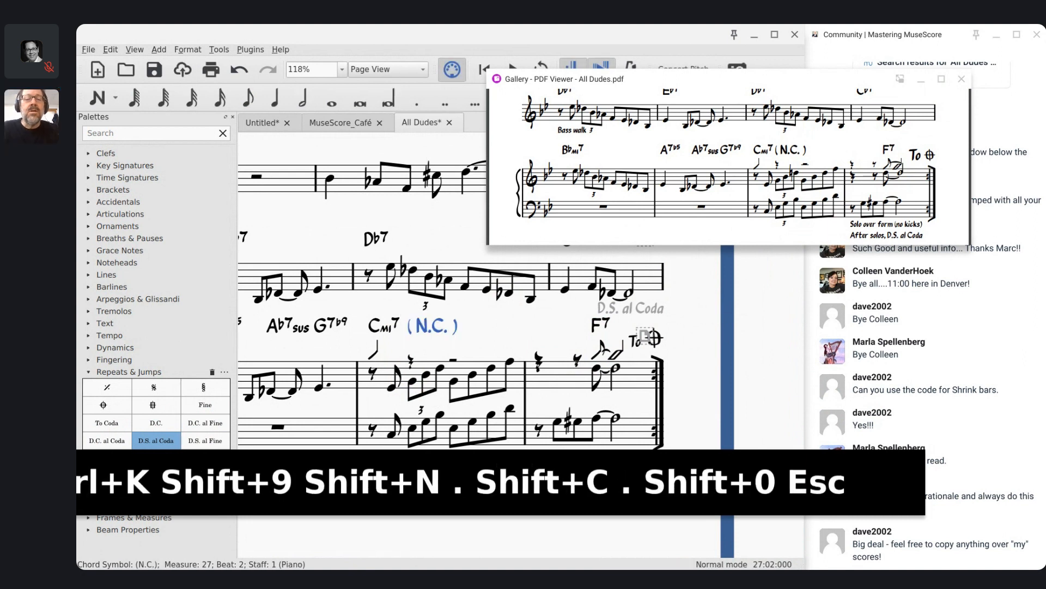
{"action": "left_click", "coordinate": [426, 330]}
{"action": "left_click_drag", "start_coordinate": [426, 331], "coordinate": [426, 344]}
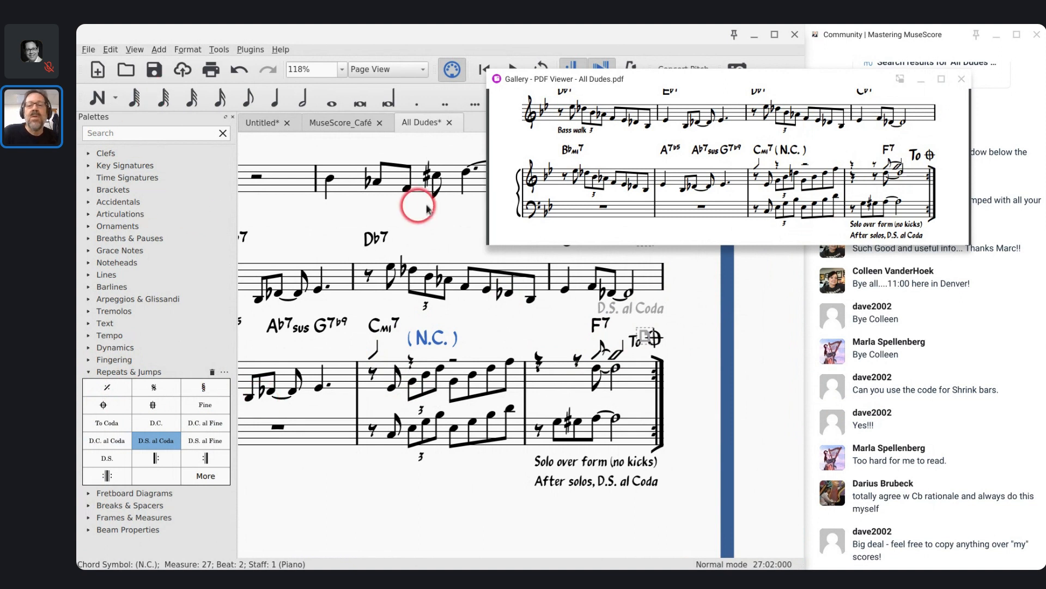
Step: Clear the palettes and the PDF viewer out of the way and show the Inspector
{"action": "left_click", "coordinate": [232, 118]}
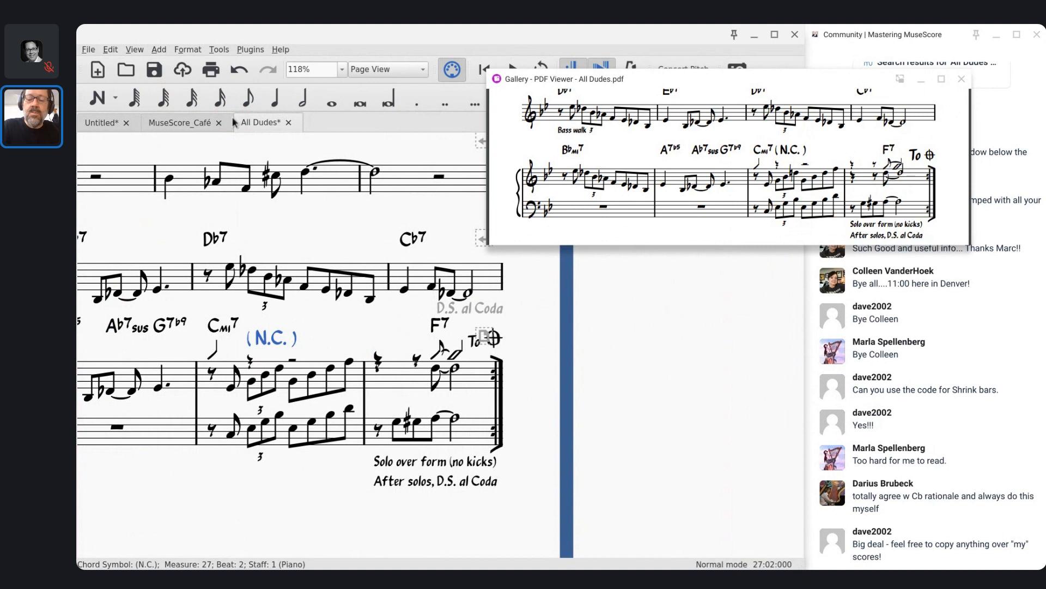
{"action": "key", "text": "F8"}
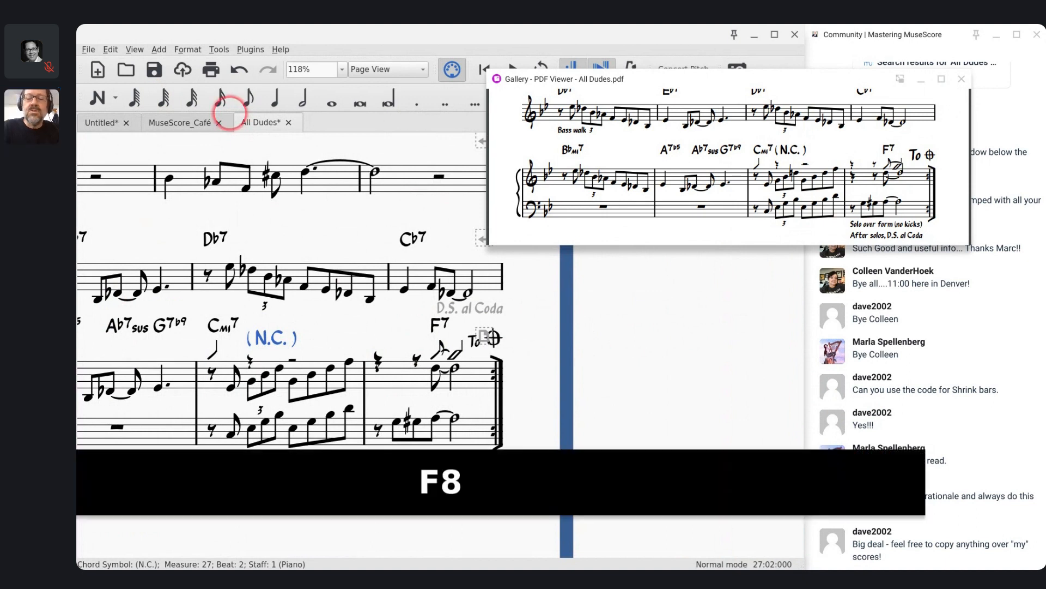
{"action": "key", "text": "F8"}
{"action": "left_click", "coordinate": [518, 299]}
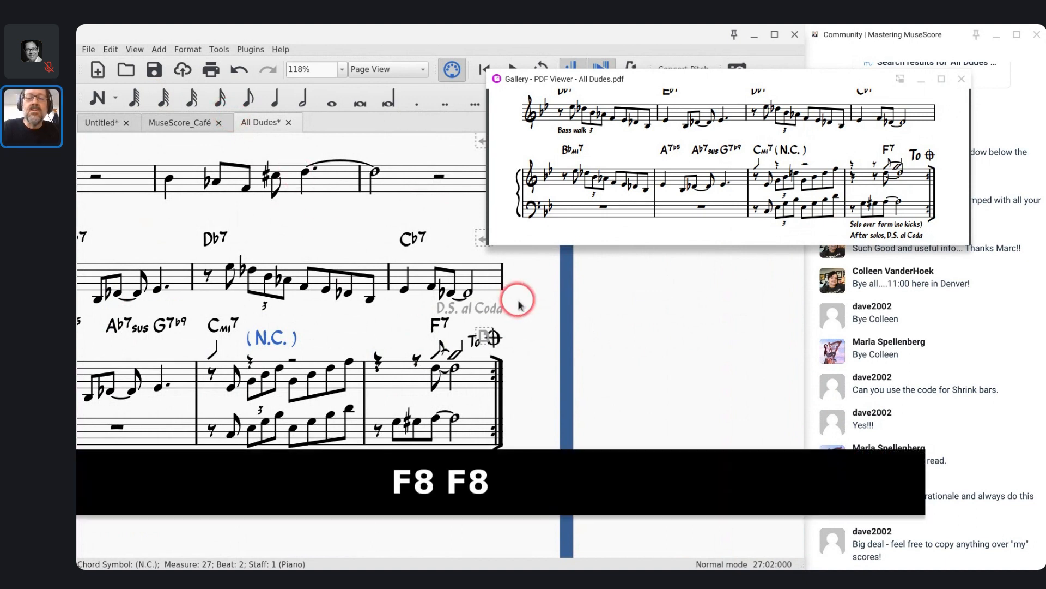
{"action": "key", "text": "F8"}
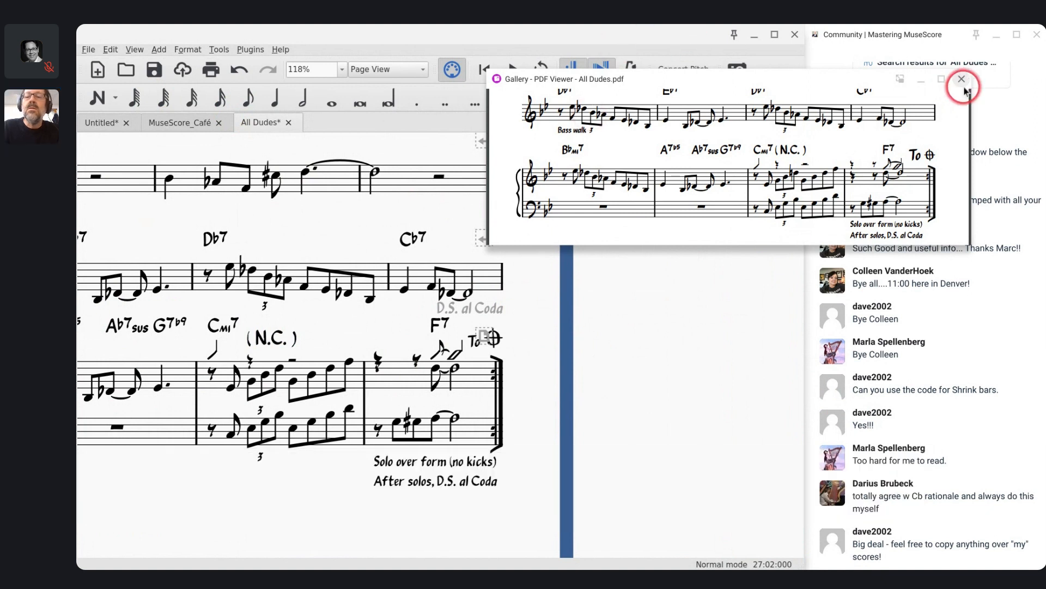
{"action": "left_click", "coordinate": [920, 80]}
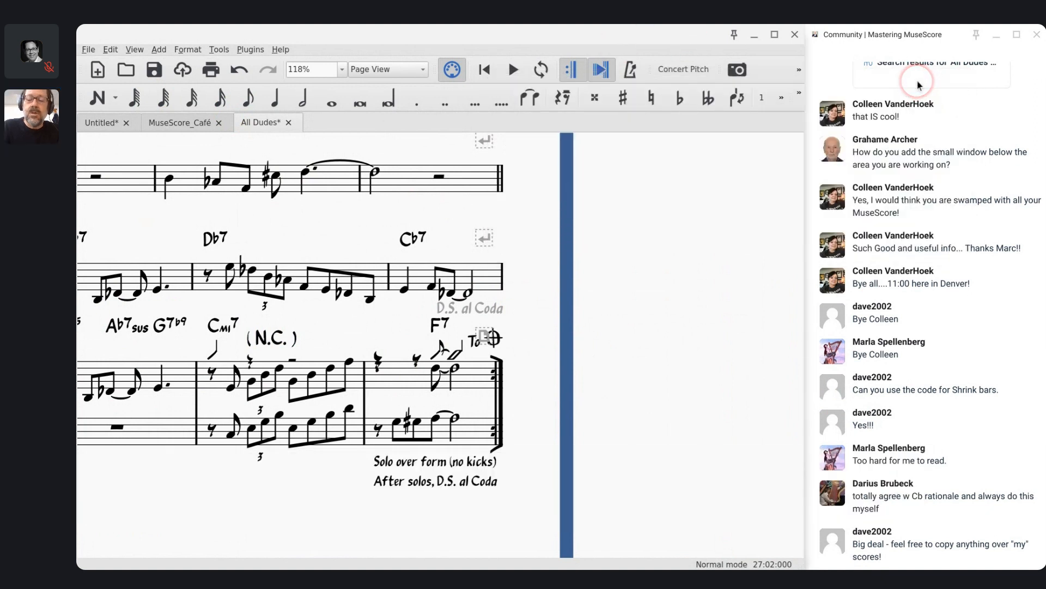
{"action": "key", "text": "F8"}
{"action": "key", "text": "F8"}
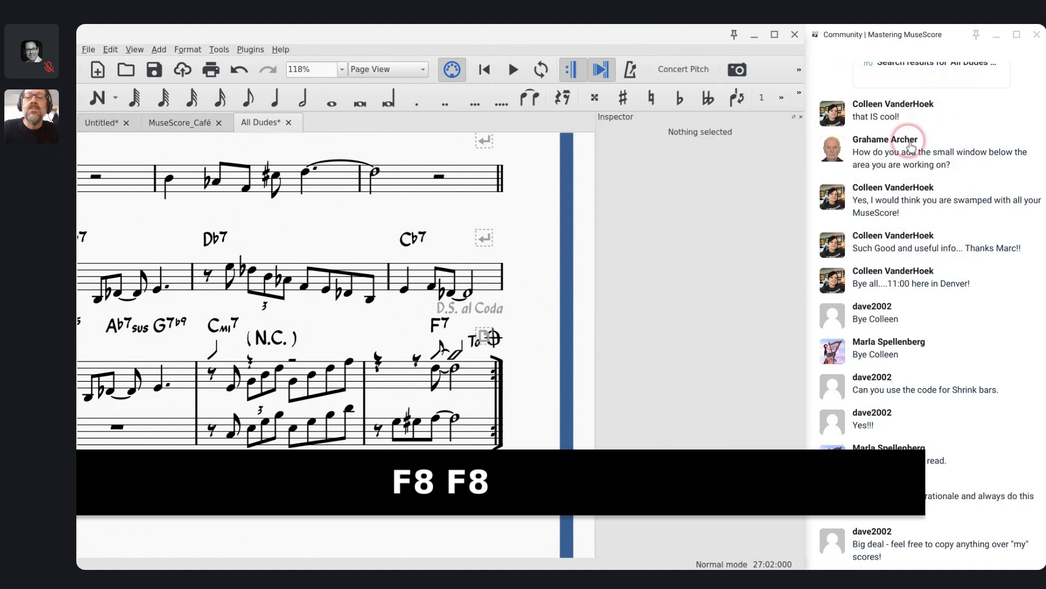
Step: Reduce the text size of the (N.C.) chord symbol in measure 27 to 12 pt
{"action": "left_click", "coordinate": [267, 349]}
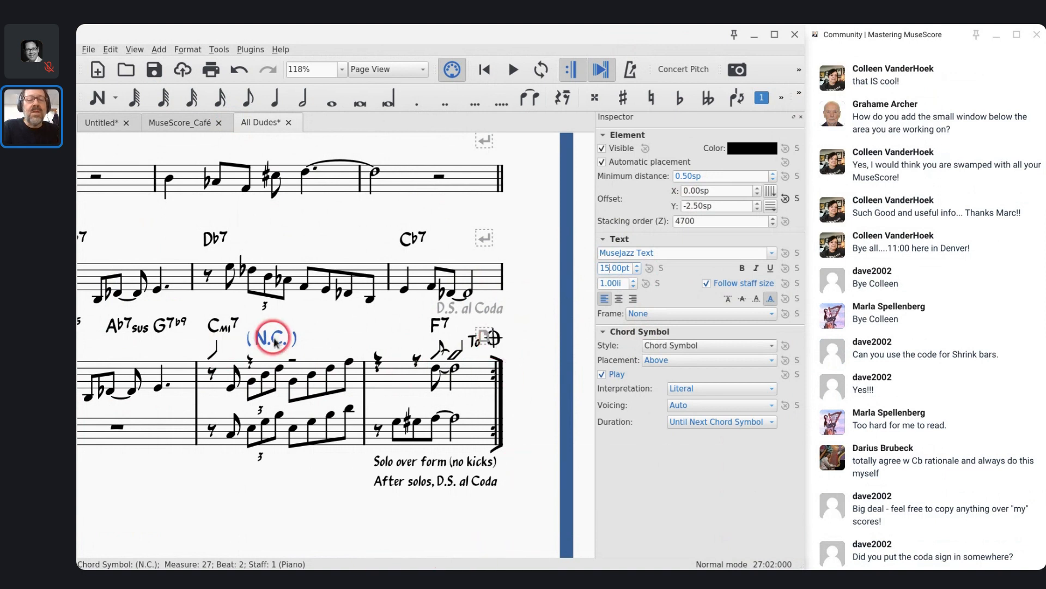
{"action": "key", "text": "Down"}
{"action": "key", "text": "Down"}
{"action": "key", "text": "Down"}
{"action": "key", "text": "Down"}
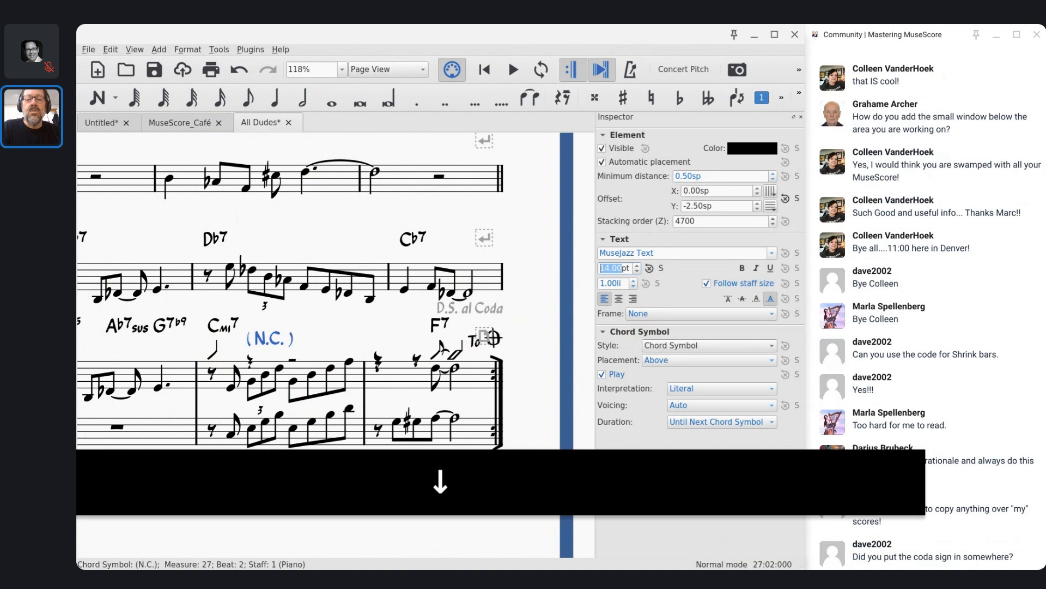
{"action": "key", "text": "Up"}
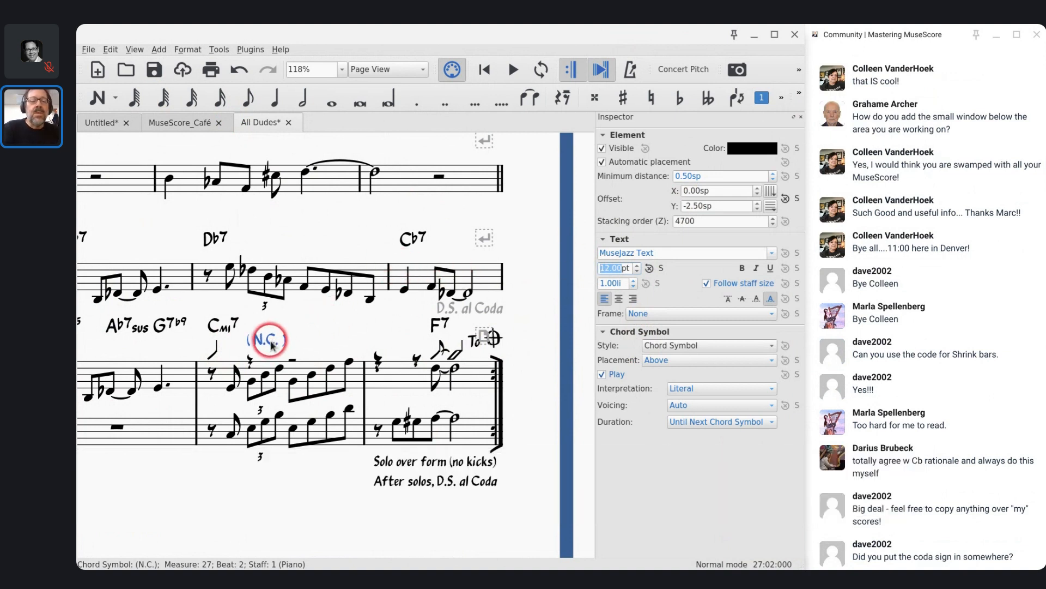
{"action": "key", "text": "Escape"}
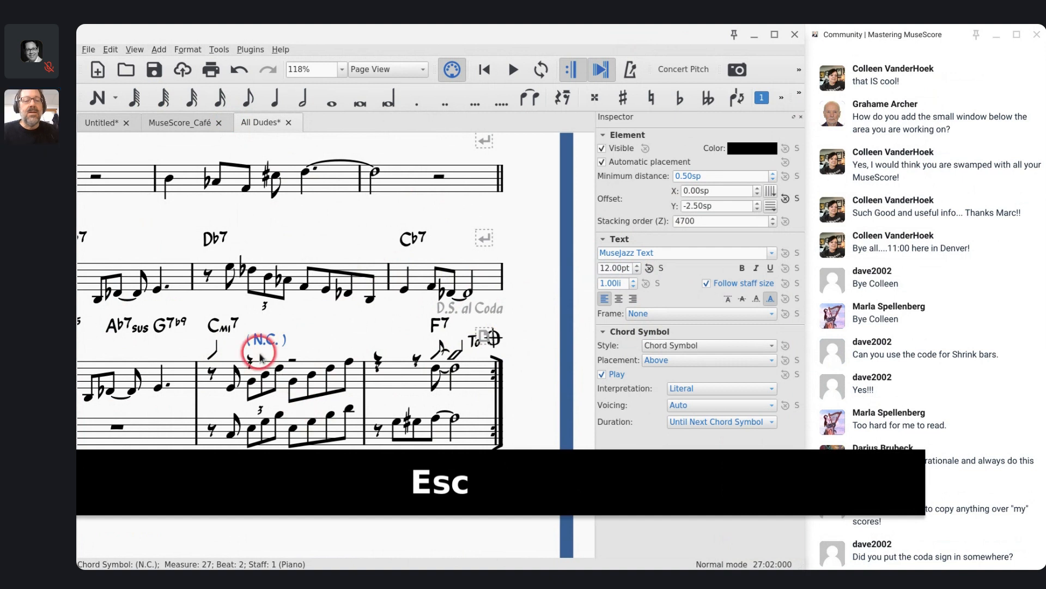
Step: Raise the (N.C.) symbol in measure 27 to a vertical offset of -4.50sp, in line with the other chord symbols
{"action": "scroll", "coordinate": [283, 361], "scroll_direction": "left", "scroll_amount": 5}
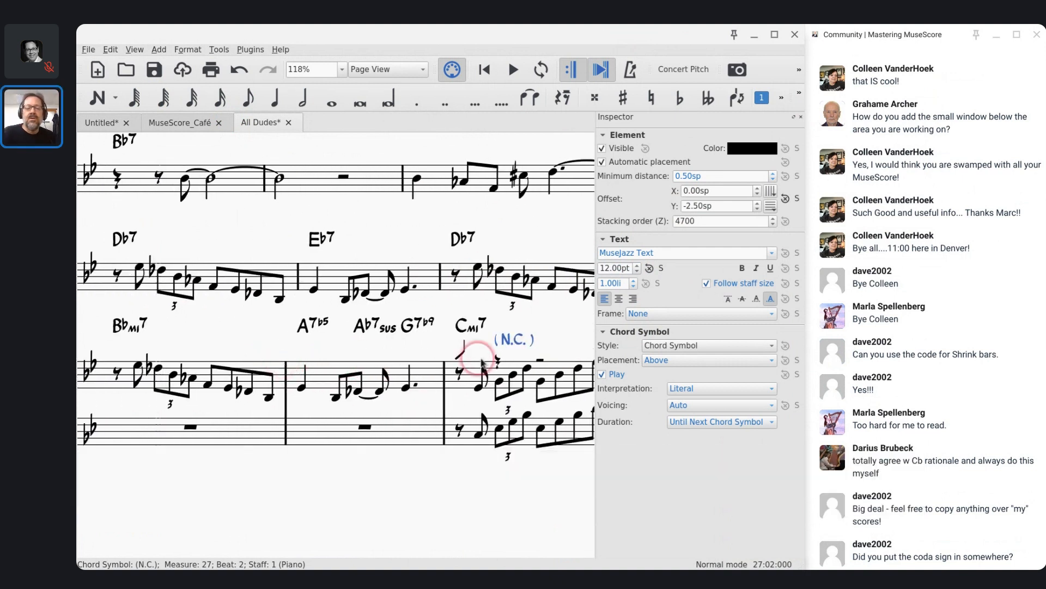
{"action": "left_click", "coordinate": [511, 341]}
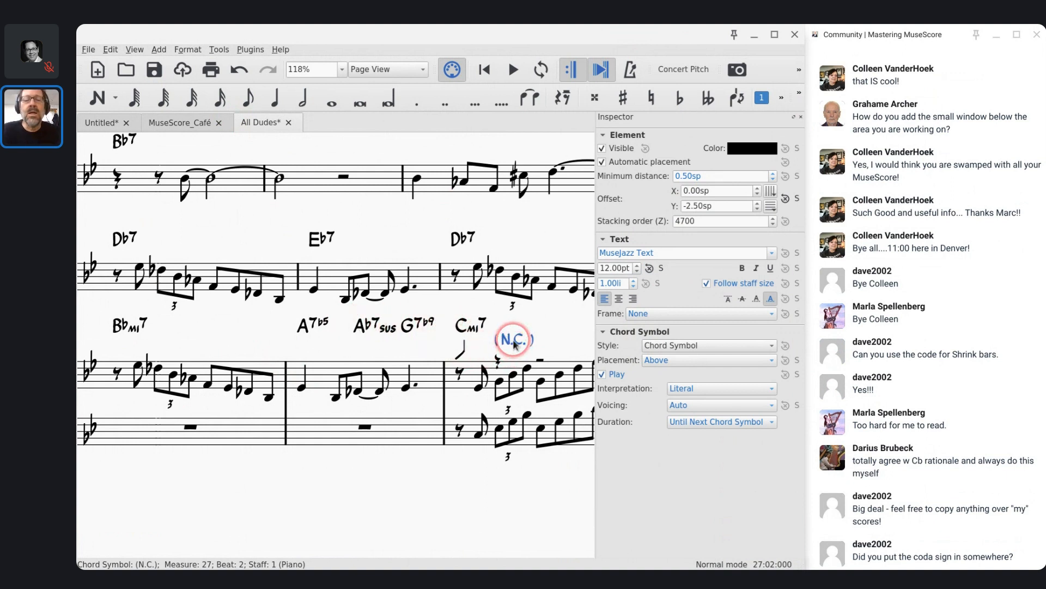
{"action": "key", "text": "ctrl+Up"}
{"action": "key", "text": "ctrl+Up"}
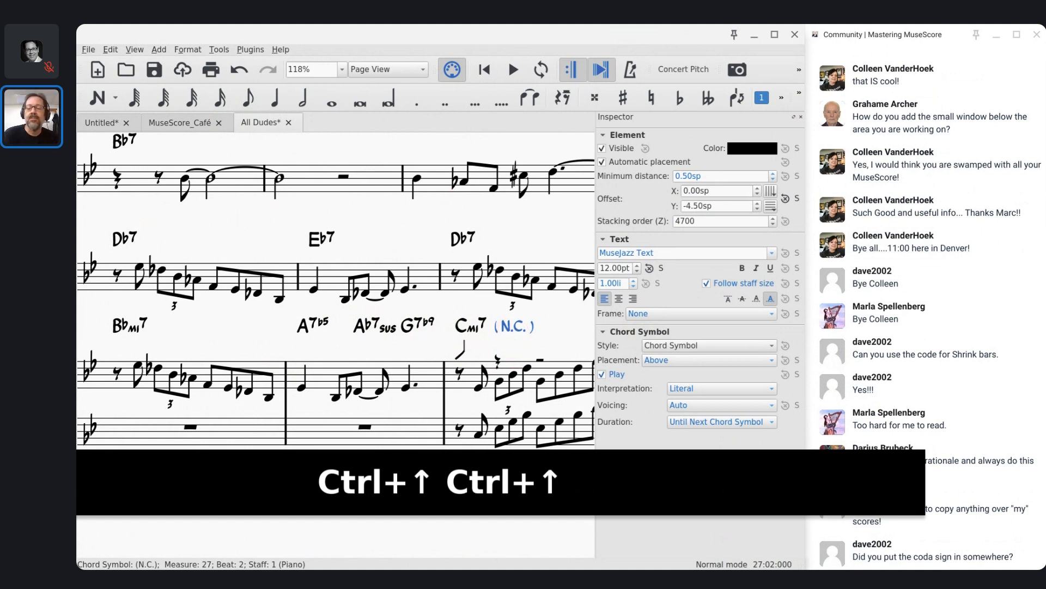
Step: Switch to the All Dudes PDF viewer, dock it beside the score and examine the Ending section on page 2
{"action": "scroll", "coordinate": [514, 326], "scroll_direction": "right", "scroll_amount": 10}
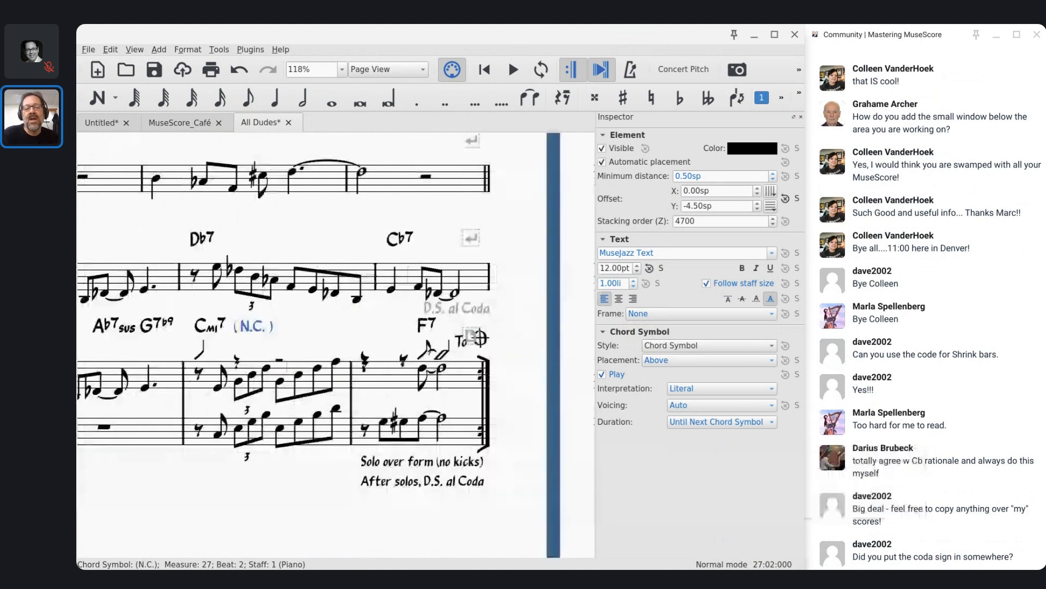
{"action": "scroll", "coordinate": [514, 326], "scroll_direction": "up", "scroll_amount": 15}
{"action": "scroll", "coordinate": [335, 345], "scroll_direction": "up", "scroll_amount": 3}
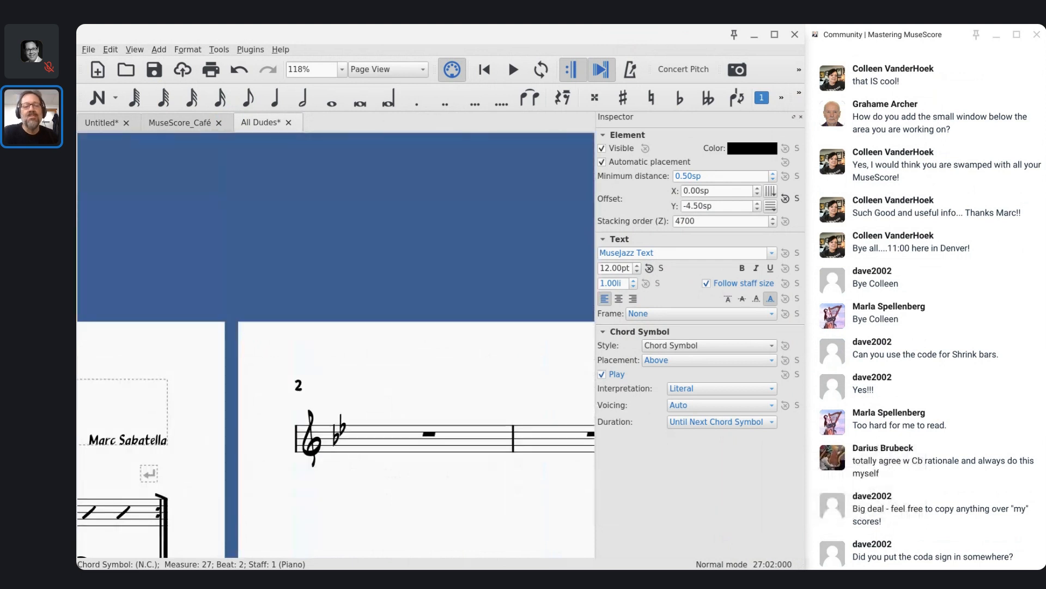
{"action": "scroll", "coordinate": [336, 345], "scroll_direction": "right", "scroll_amount": 5}
{"action": "scroll", "coordinate": [336, 345], "scroll_direction": "down", "scroll_amount": 5}
{"action": "key", "text": "alt+Tab"}
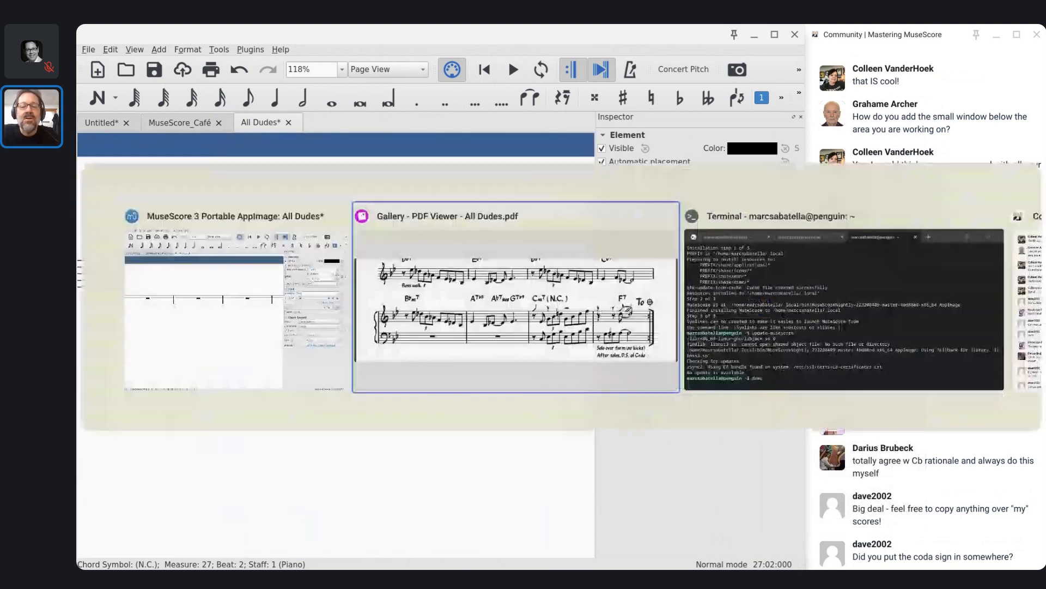
{"action": "key", "text": "alt+Tab"}
{"action": "key", "text": "alt+shift+Tab"}
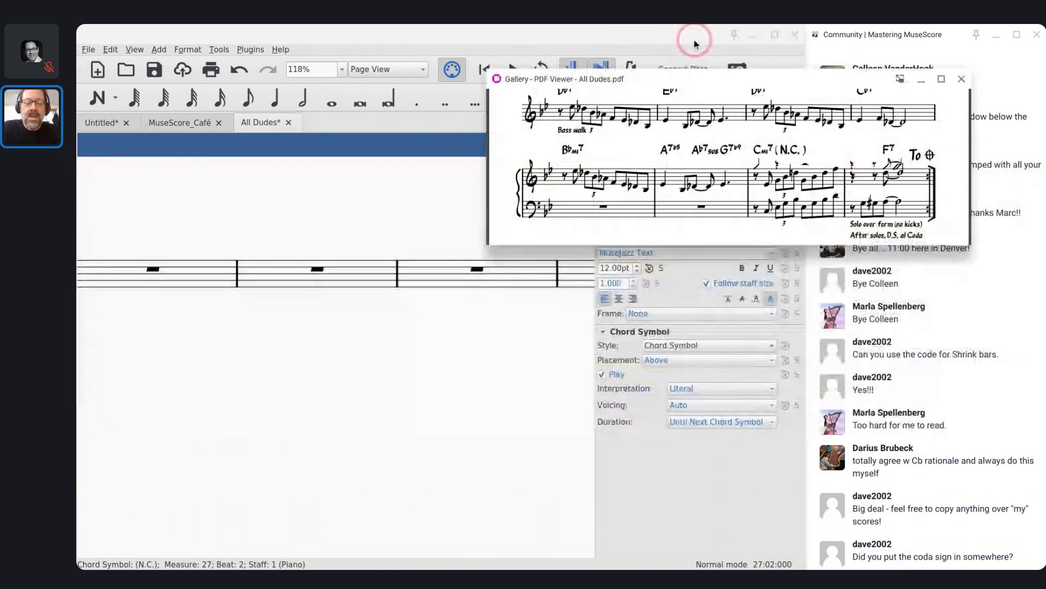
{"action": "key", "text": "alt+bracketright"}
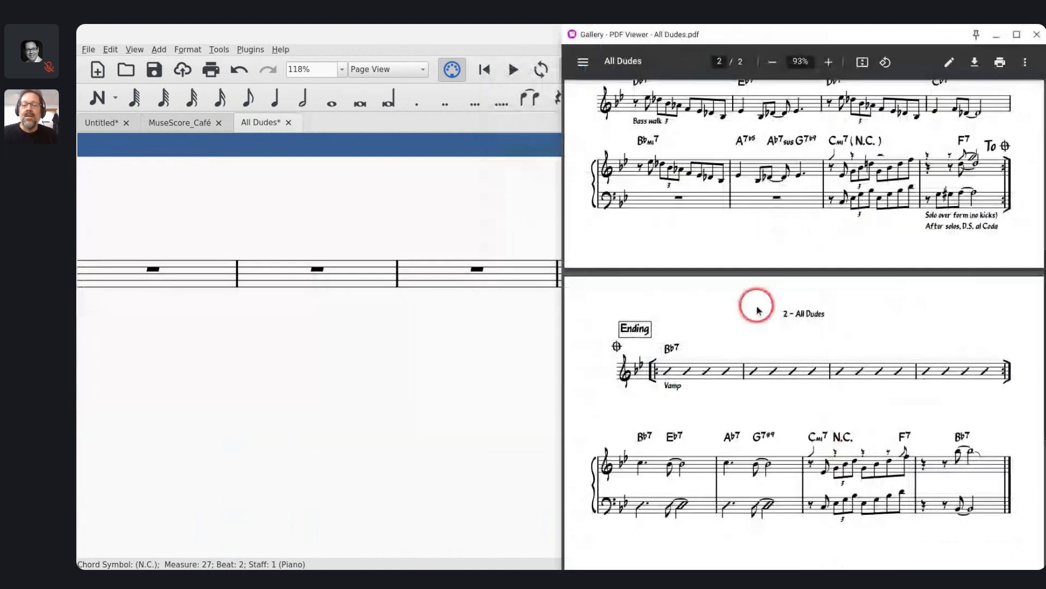
{"action": "scroll", "coordinate": [757, 310], "scroll_direction": "down", "scroll_amount": 1}
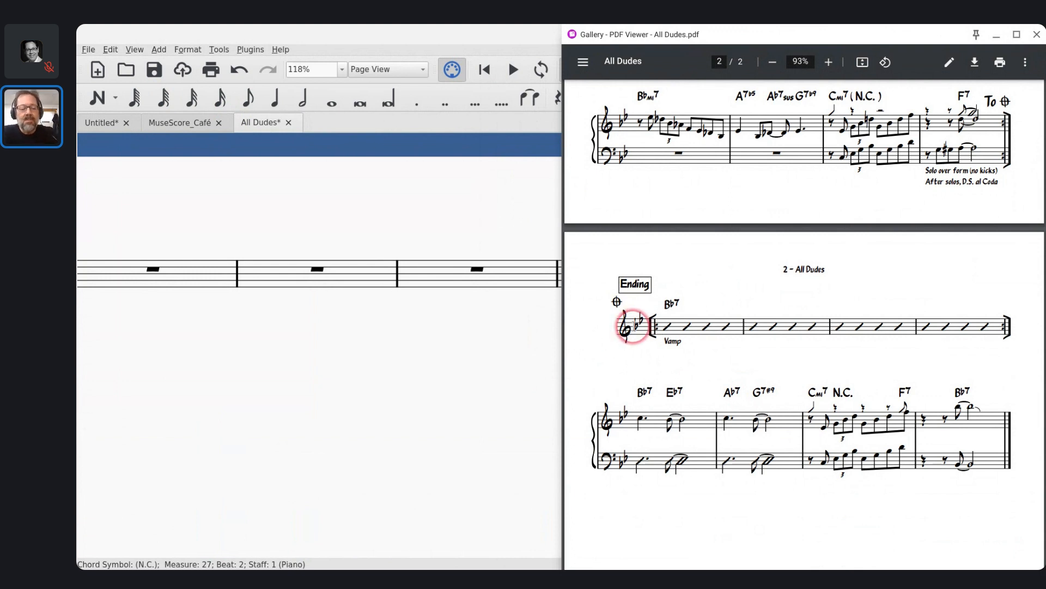
Step: Switch back to MuseScore, review the layout of the whole first page and save the score
{"action": "key", "text": "alt+Tab"}
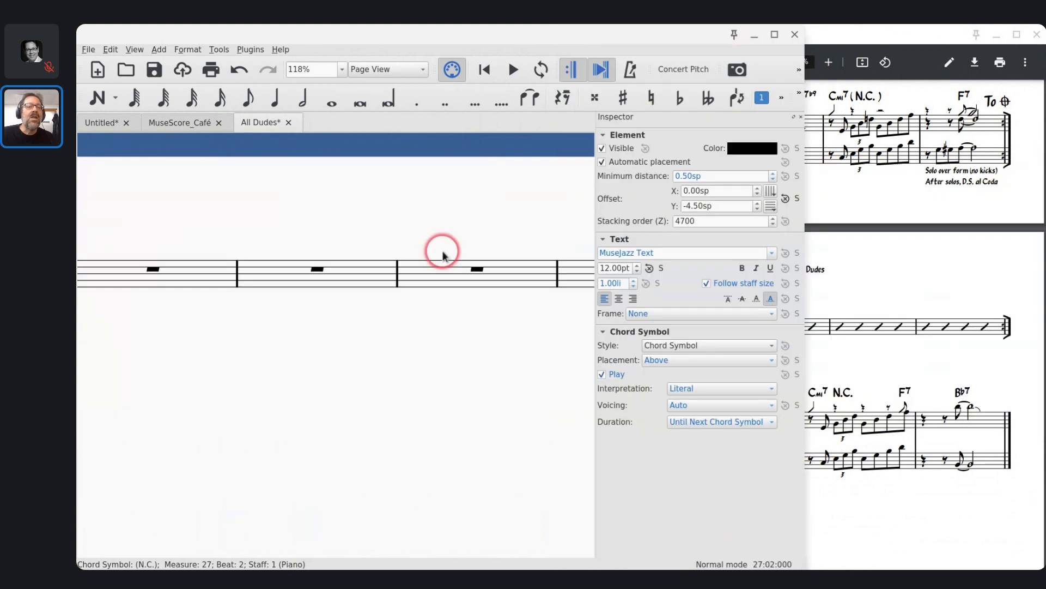
{"action": "scroll", "coordinate": [354, 320], "scroll_direction": "up", "scroll_amount": 3}
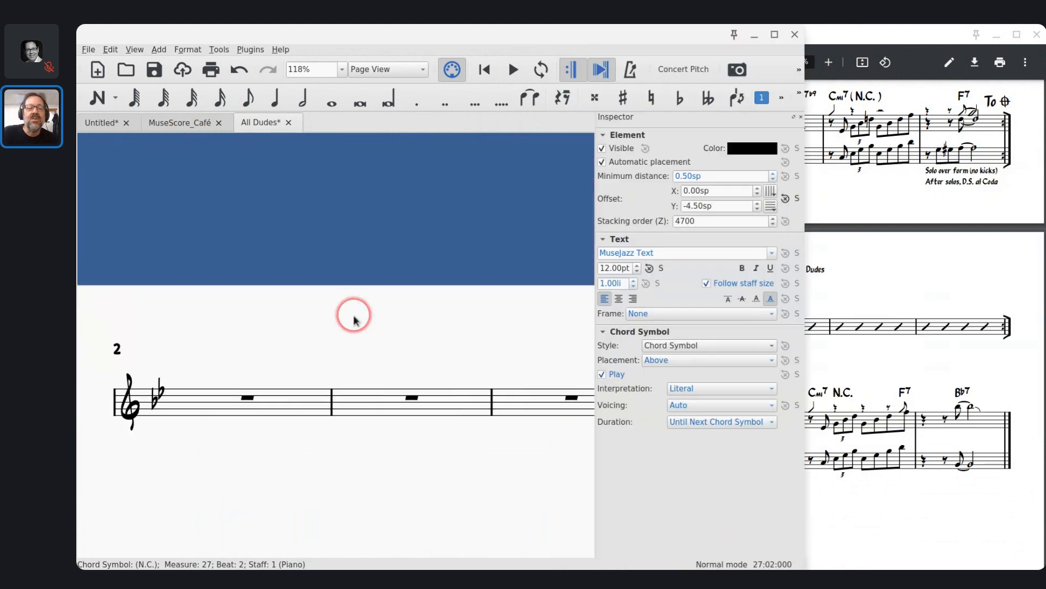
{"action": "scroll", "coordinate": [353, 321], "scroll_direction": "left", "scroll_amount": 15}
{"action": "scroll", "coordinate": [354, 320], "scroll_direction": "down", "scroll_amount": 6}
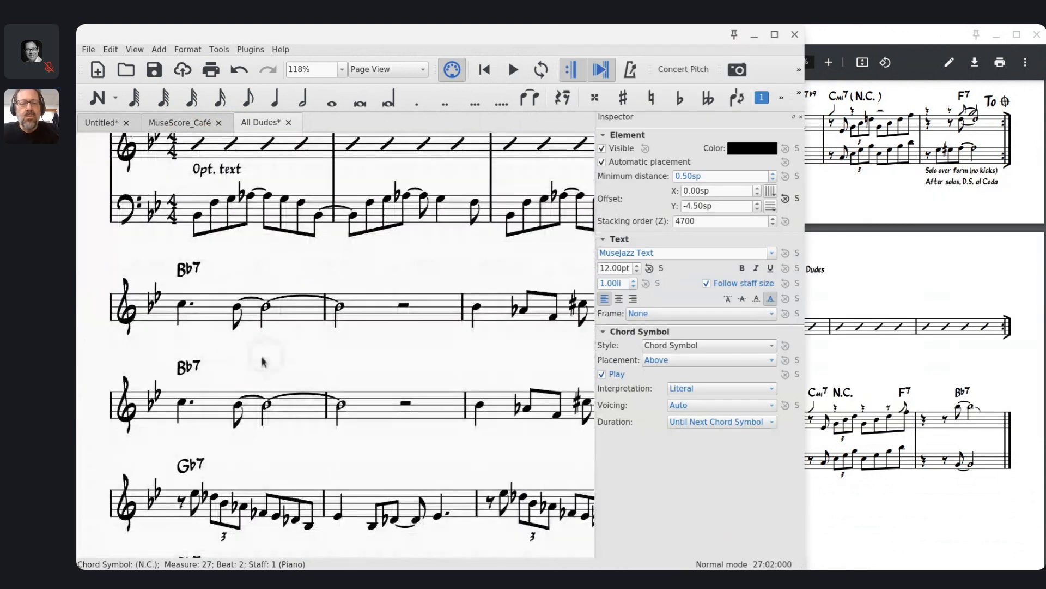
{"action": "scroll", "coordinate": [234, 359], "scroll_direction": "down", "scroll_amount": 5, "text": "ctrl"}
{"action": "scroll", "coordinate": [237, 363], "scroll_direction": "down", "scroll_amount": 2}
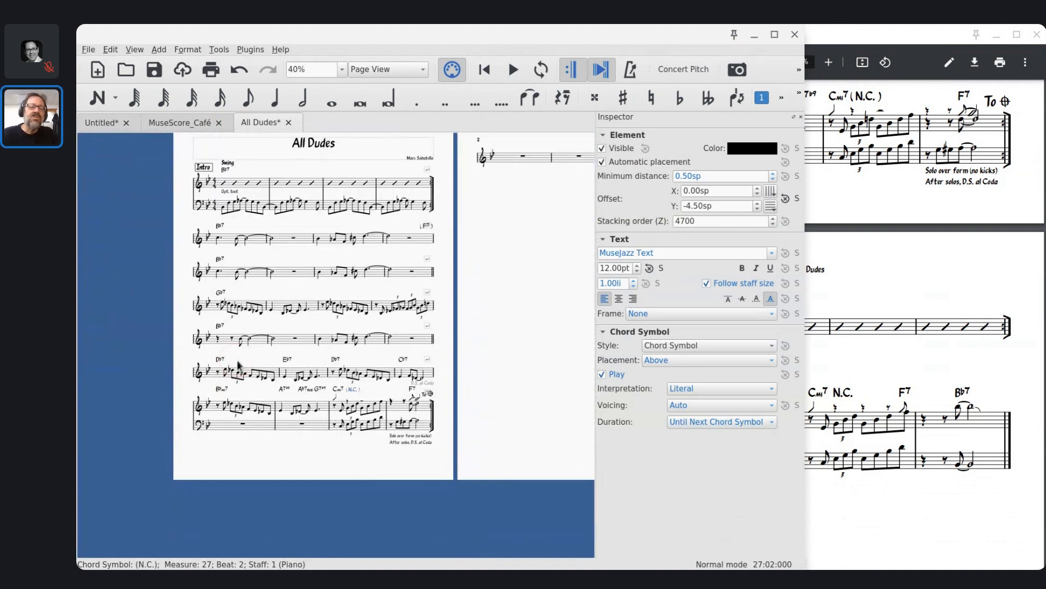
{"action": "scroll", "coordinate": [238, 364], "scroll_direction": "up", "scroll_amount": 2}
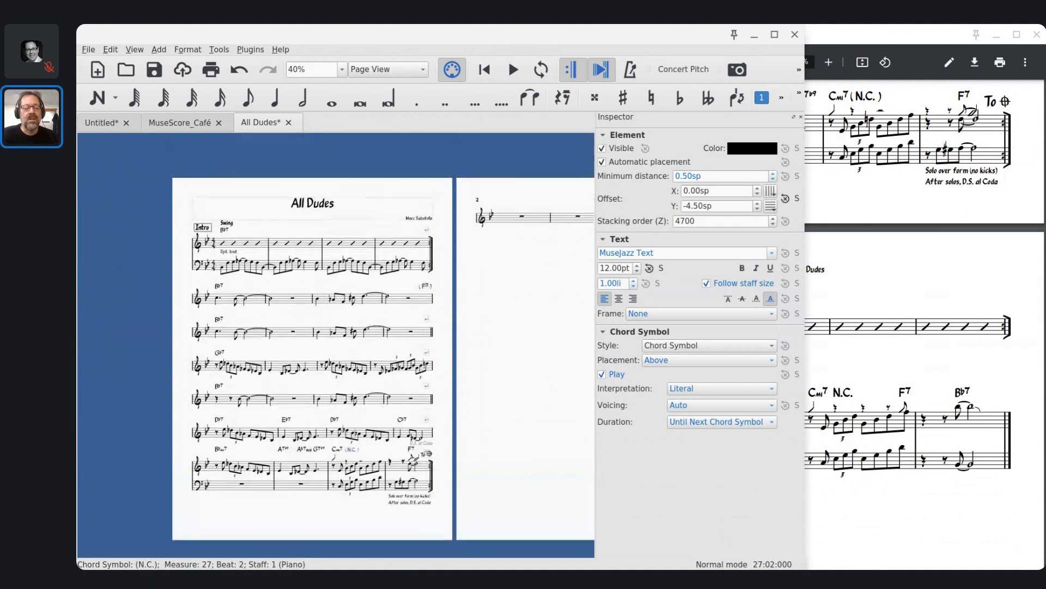
{"action": "scroll", "coordinate": [311, 272], "scroll_direction": "up", "scroll_amount": 2}
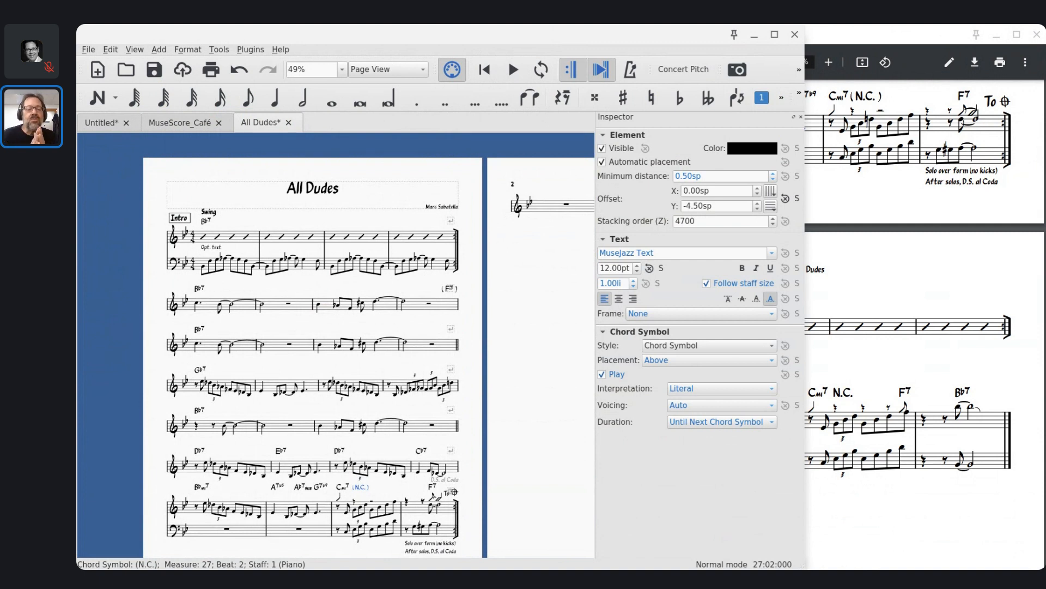
{"action": "key", "text": "ctrl+s"}
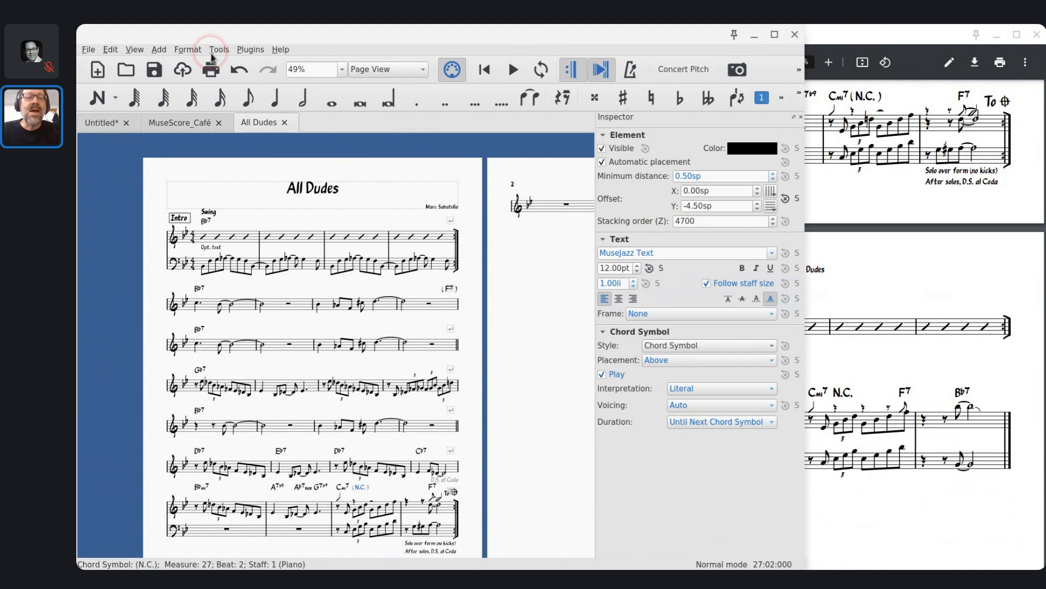
{"action": "key", "text": "alt+Tab"}
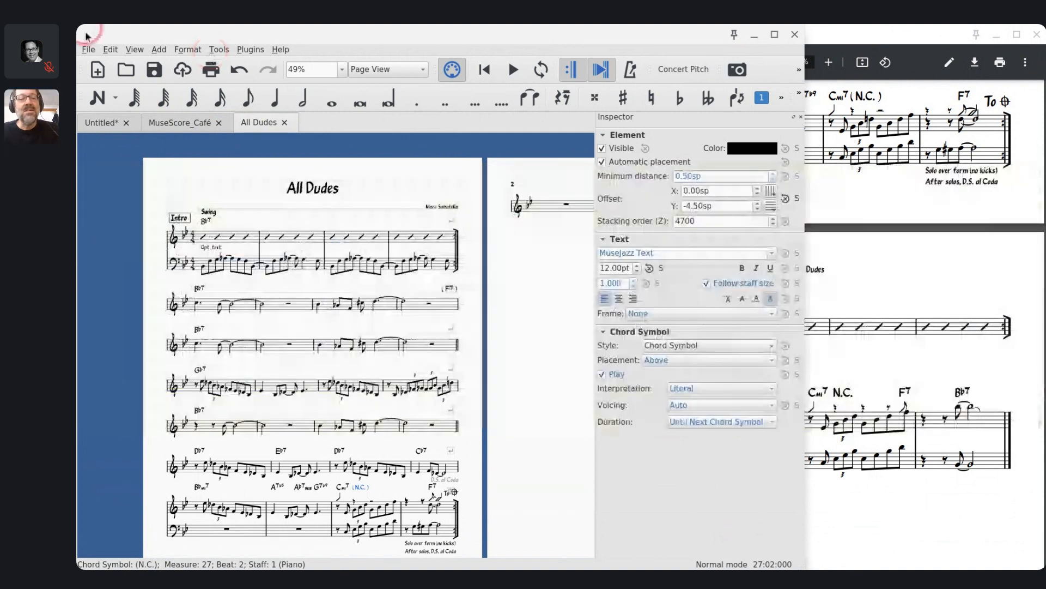
Step: Switch to the MuseScore_Café score and play back the theme music
{"action": "left_click", "coordinate": [170, 125]}
{"action": "key", "text": "space"}
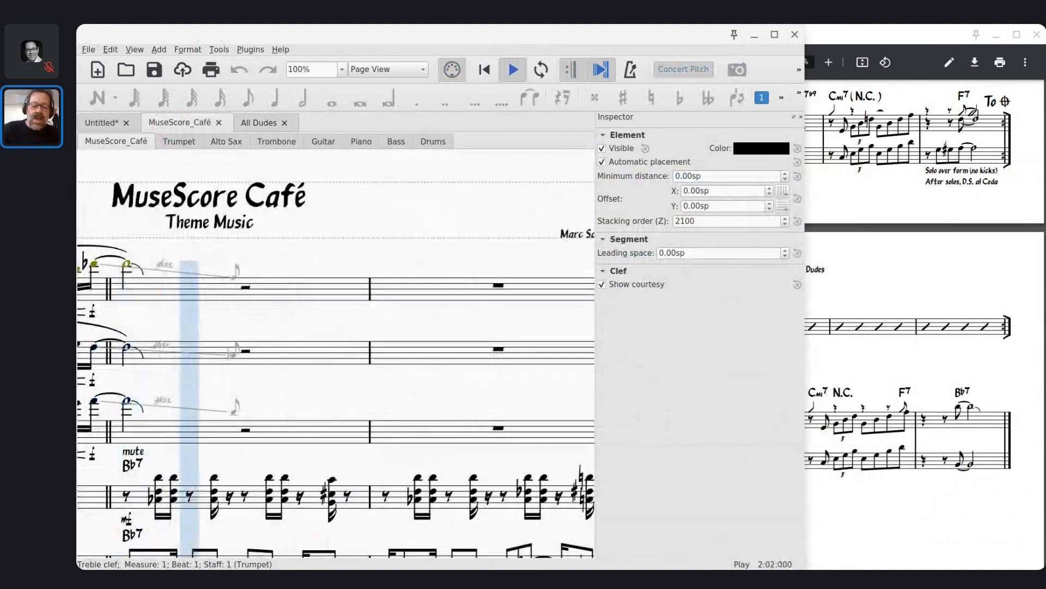
Step: Switch to the Mastering MuseScore community window hosting the MuseScore Café live session and end the stream
{"action": "key", "text": "alt+Tab"}
{"action": "key", "text": "alt+Tab"}
{"action": "key", "text": "alt+Tab"}
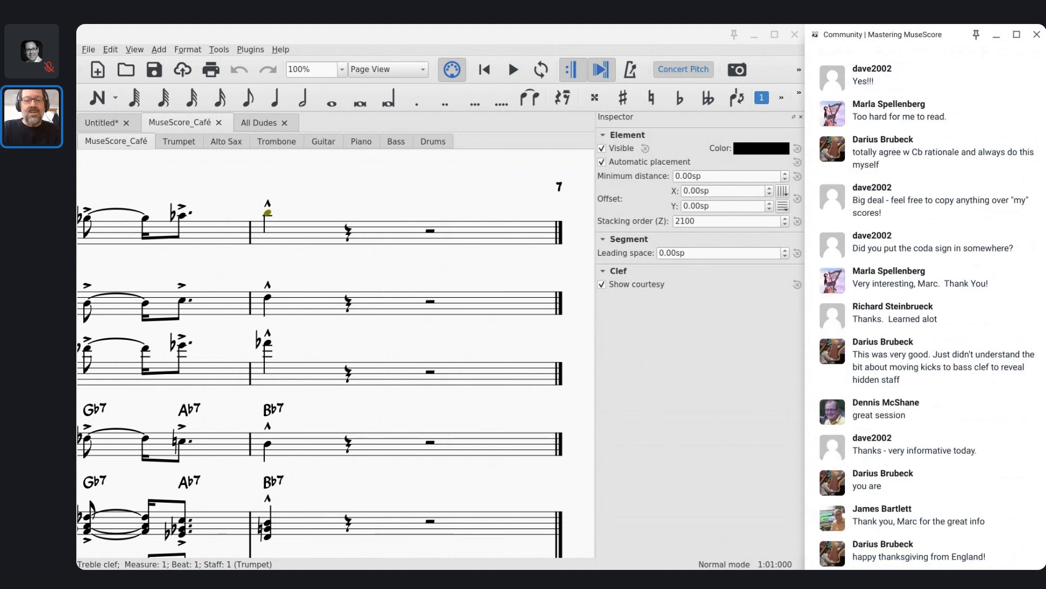
{"action": "key", "text": "alt+Tab"}
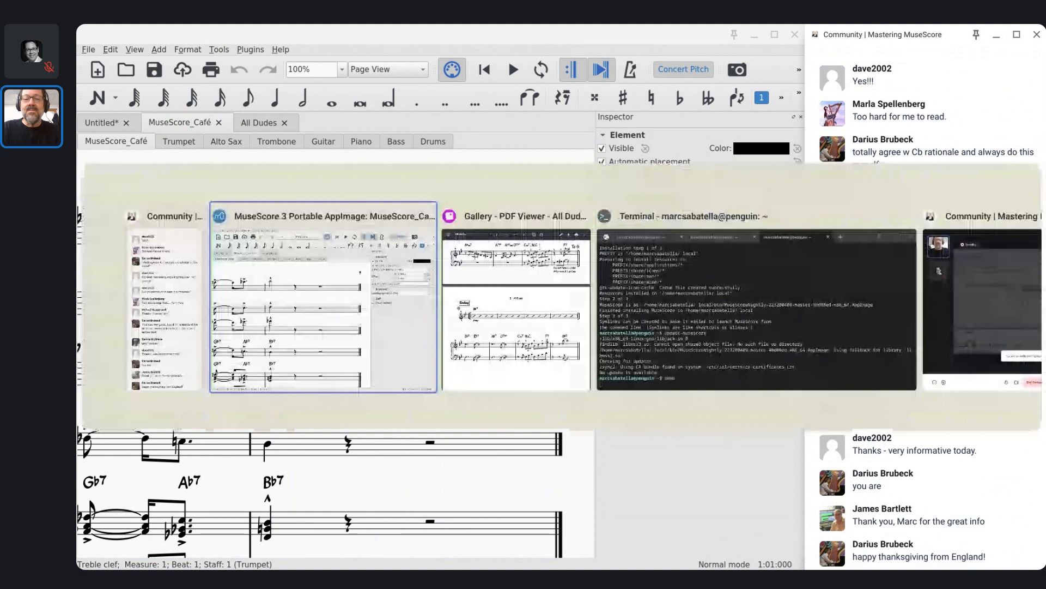
{"action": "key", "text": "alt+Tab"}
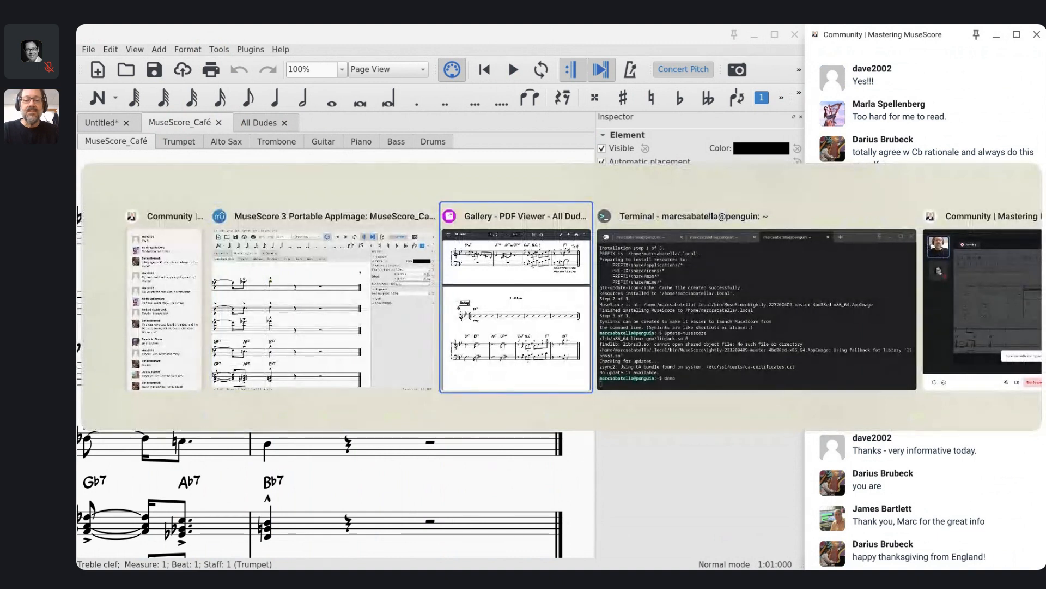
{"action": "key", "text": "alt+Tab"}
{"action": "key", "text": "alt+Tab"}
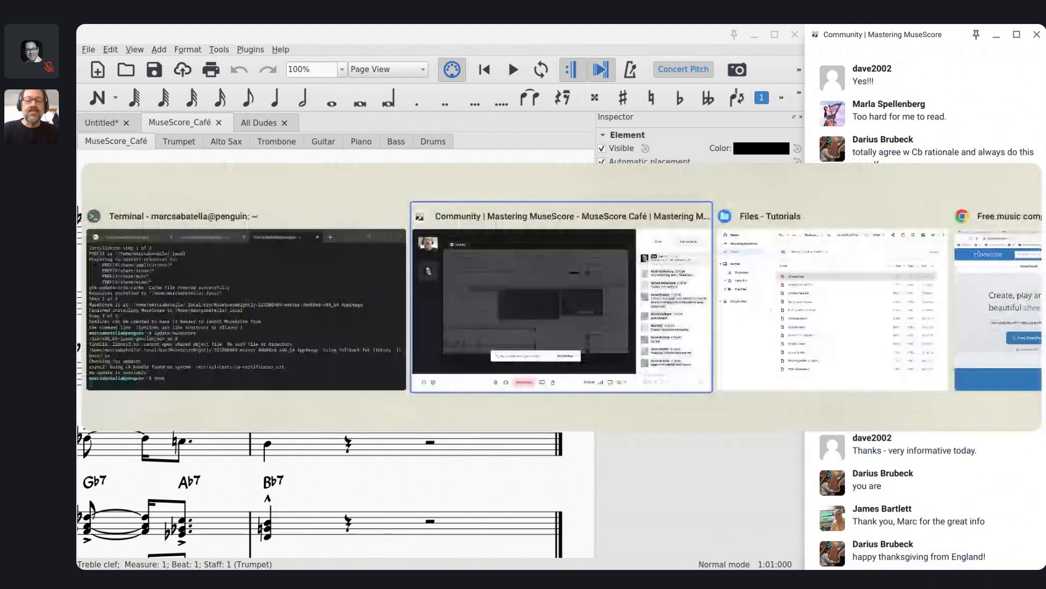
{"action": "left_click", "coordinate": [439, 545]}
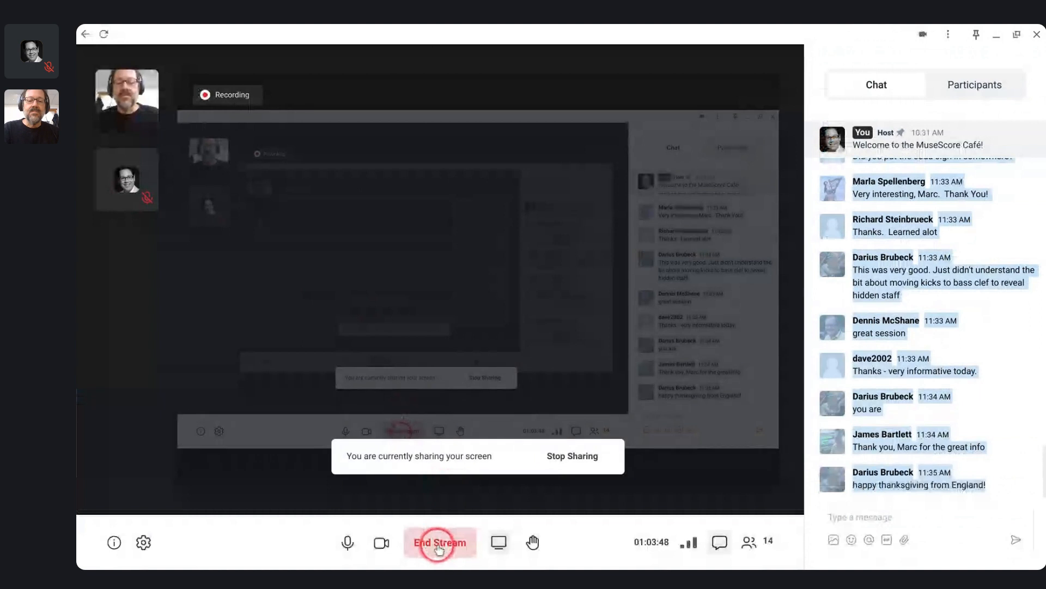